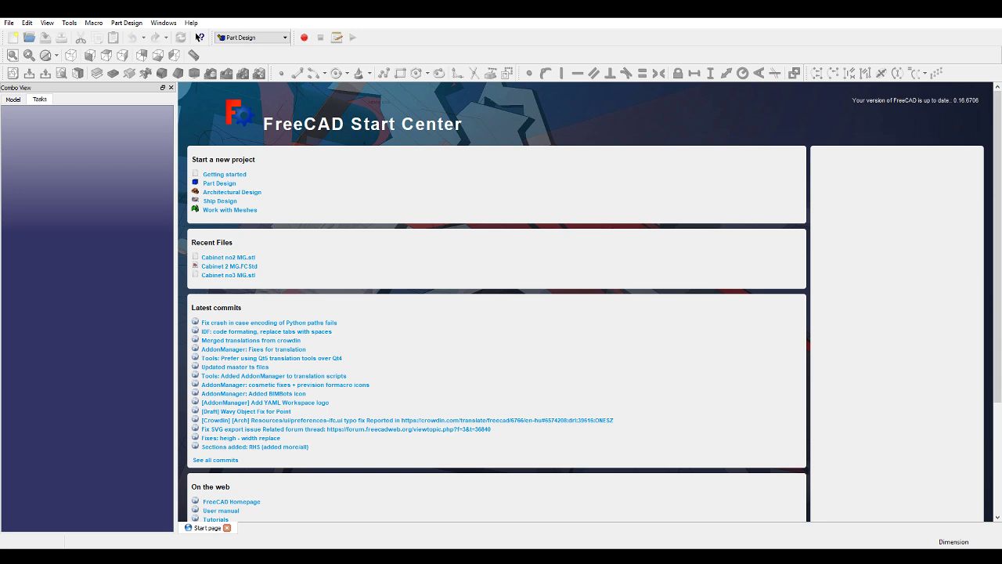
Create a new document and start a new sketch on the XY plane.
{"action": "left_click", "coordinate": [11, 39]}
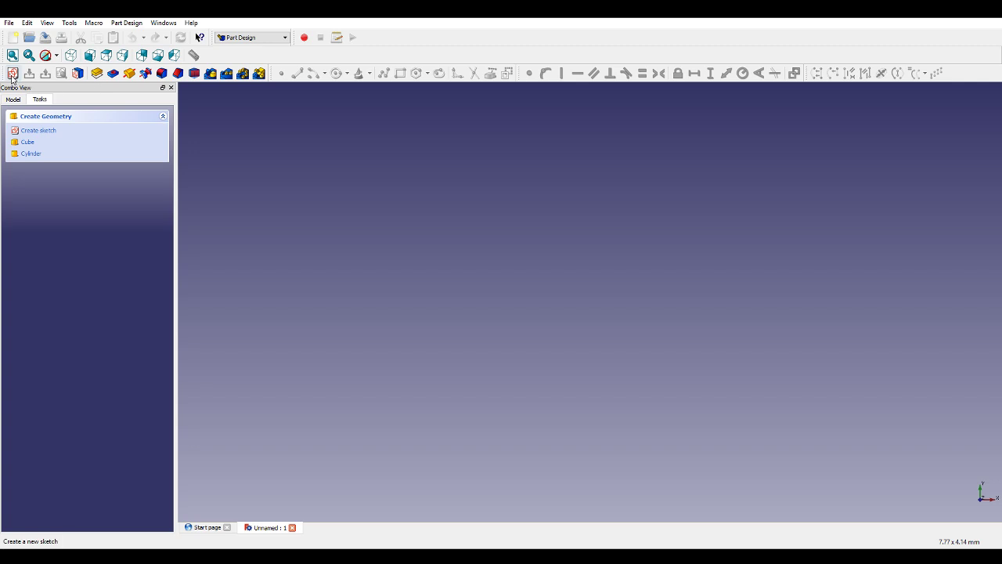
{"action": "left_click", "coordinate": [12, 75]}
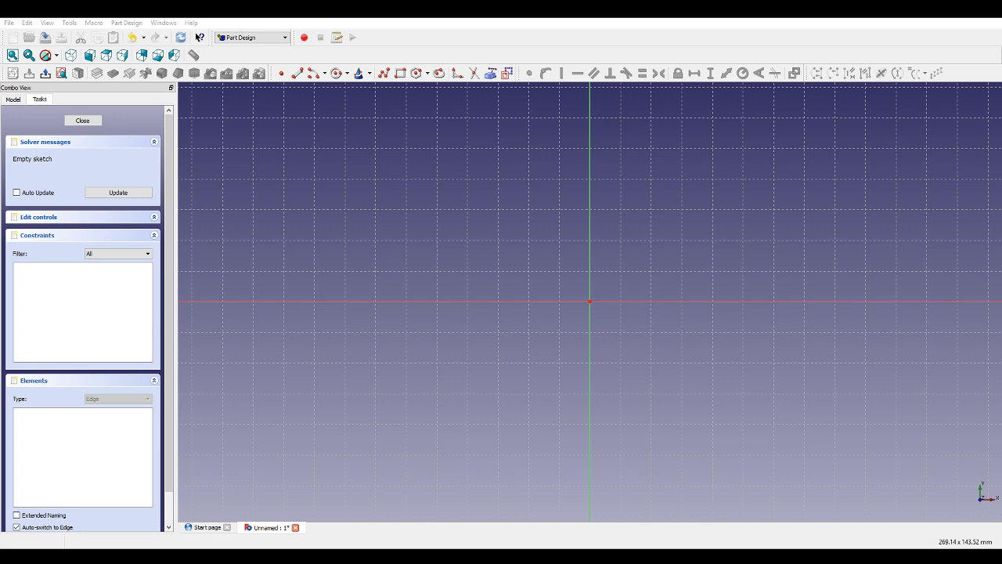
Using a polyline, draw a vertical line about 29 mm up from the horizontal axis, left of the origin, and a leftward line about 10 mm long.
{"action": "left_click", "coordinate": [384, 73]}
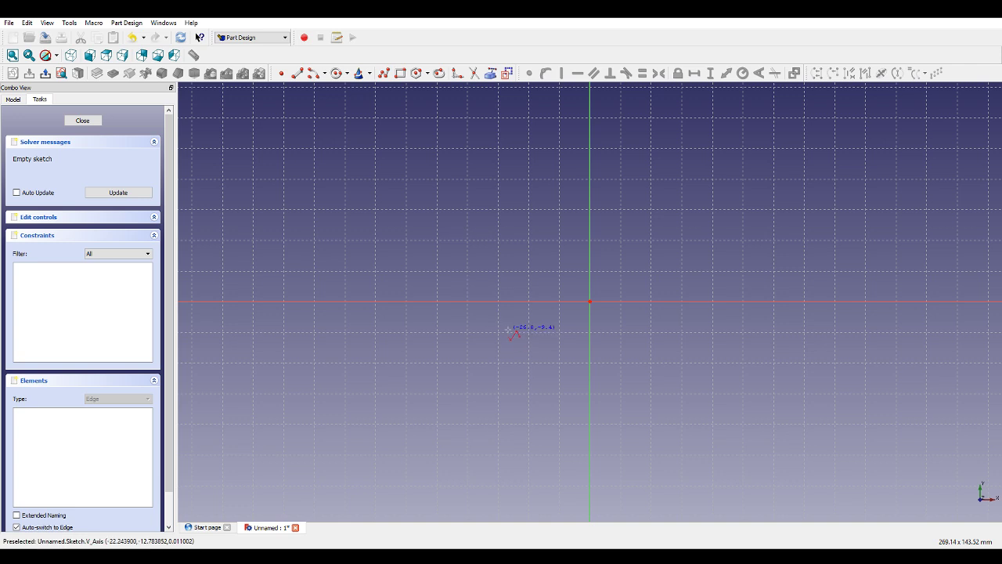
{"action": "scroll", "coordinate": [514, 302], "scroll_direction": "down", "scroll_amount": 3}
{"action": "scroll", "coordinate": [490, 273], "scroll_direction": "up", "scroll_amount": 2}
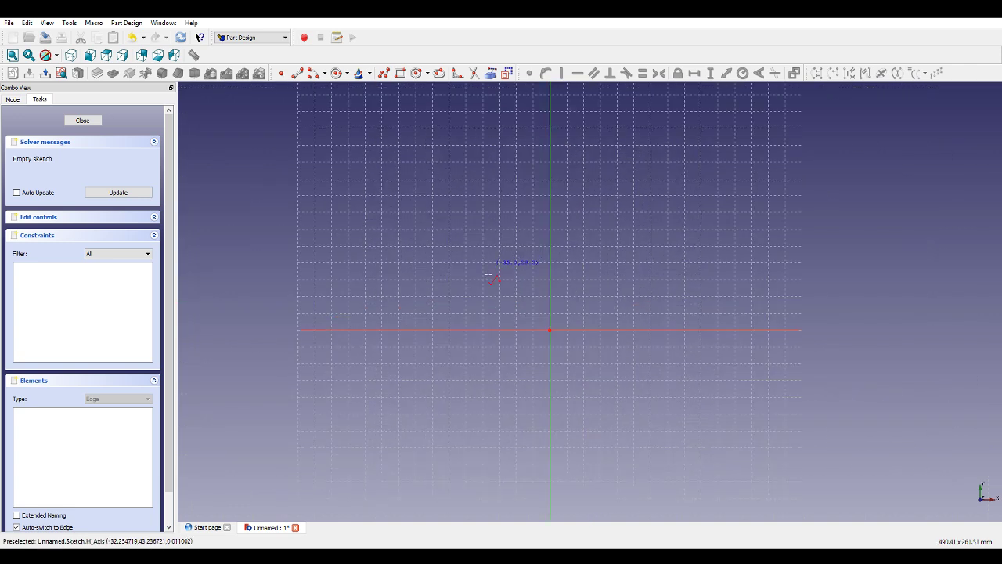
{"action": "left_click", "coordinate": [478, 327]}
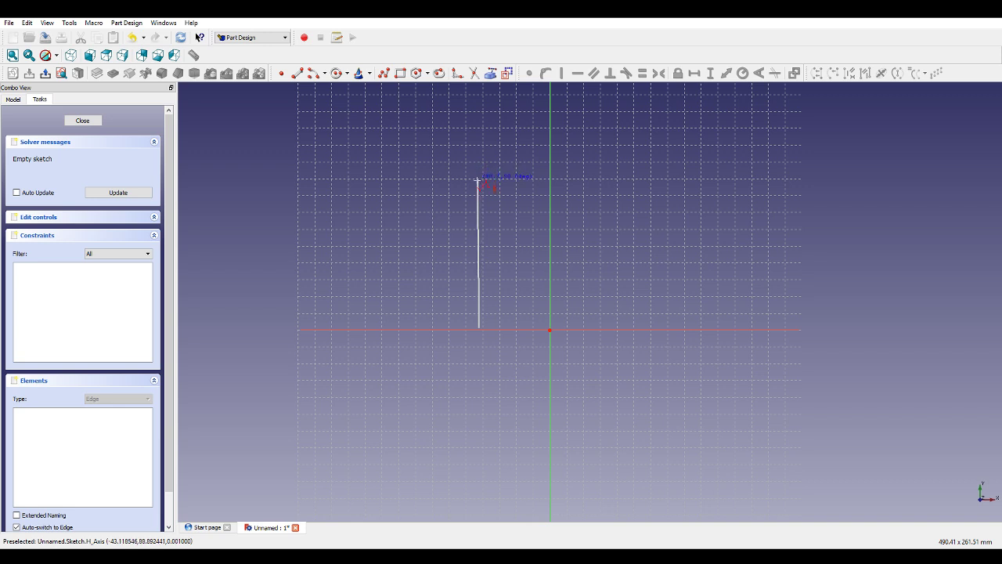
{"action": "scroll", "coordinate": [474, 285], "scroll_direction": "up", "scroll_amount": 3}
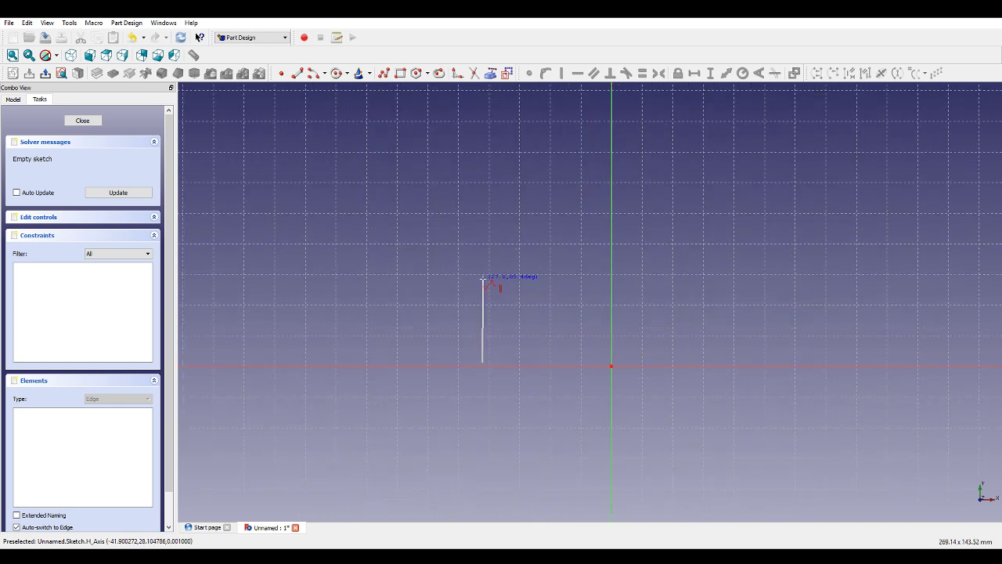
{"action": "left_click", "coordinate": [482, 276]}
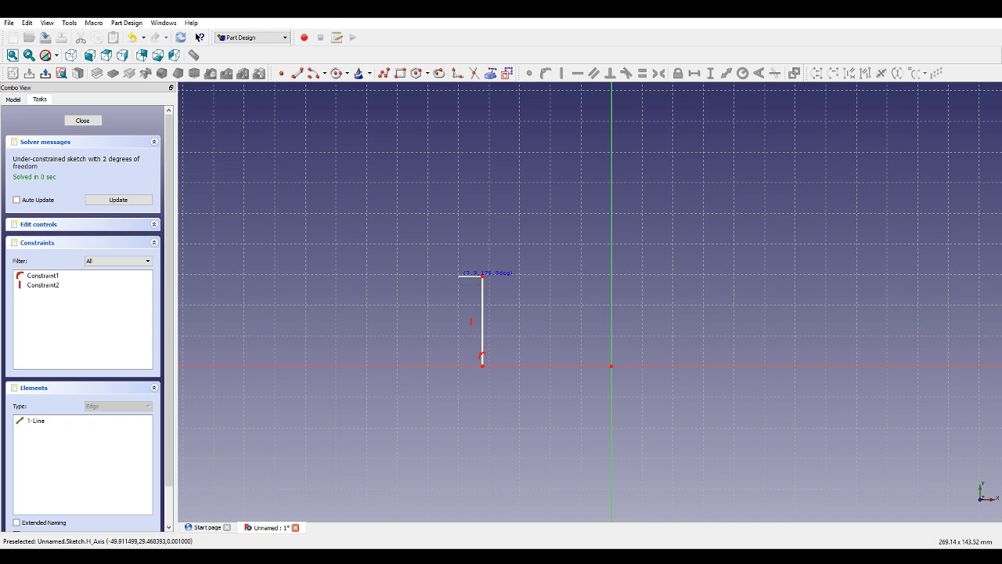
{"action": "left_click", "coordinate": [453, 275]}
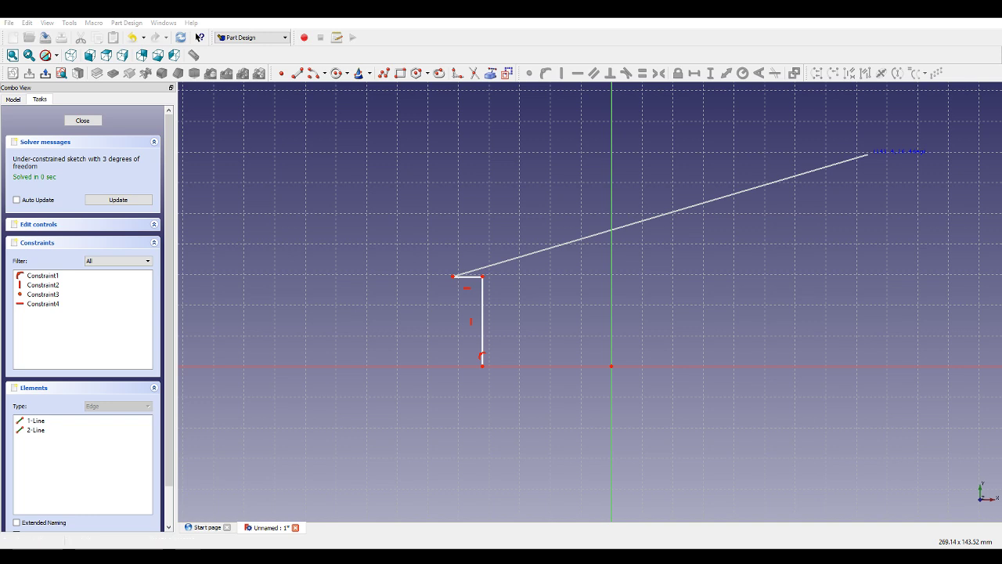
Continue the polyline with a short downward segment and a small tab about 2 mm tall projecting outward near the upper left corner.
{"action": "scroll", "coordinate": [454, 292], "scroll_direction": "up", "scroll_amount": 5}
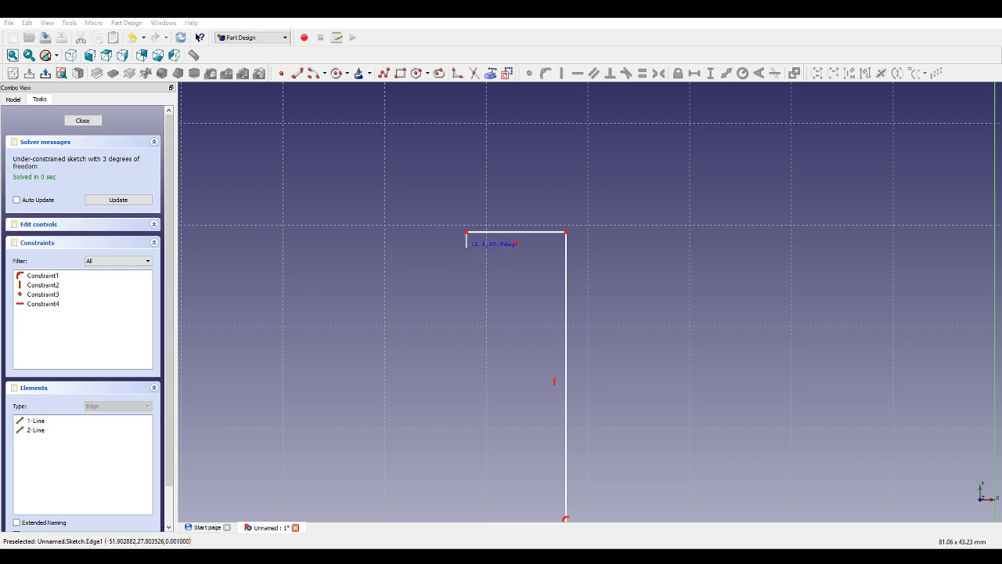
{"action": "left_click", "coordinate": [467, 245]}
{"action": "left_click", "coordinate": [453, 248]}
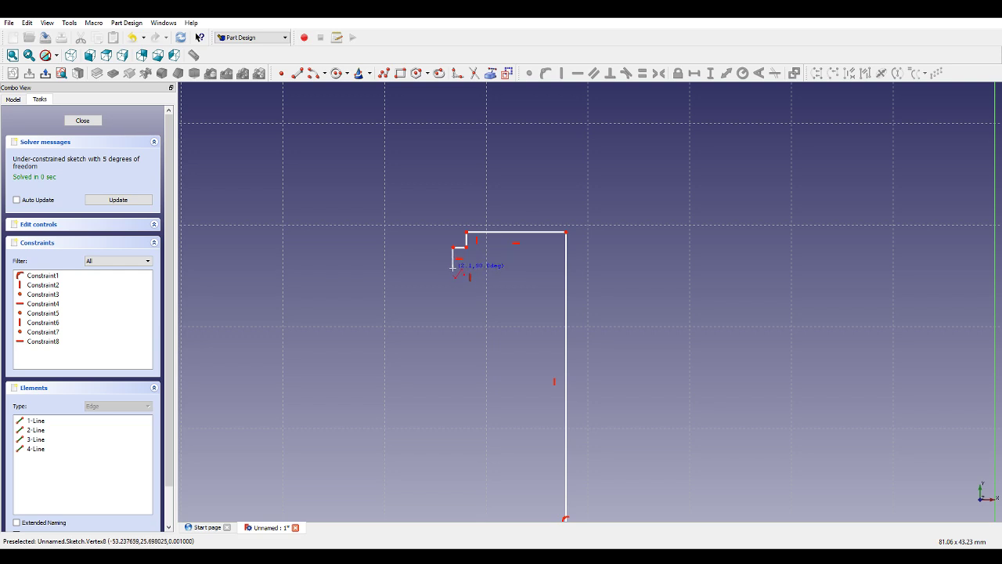
{"action": "left_click", "coordinate": [453, 267]}
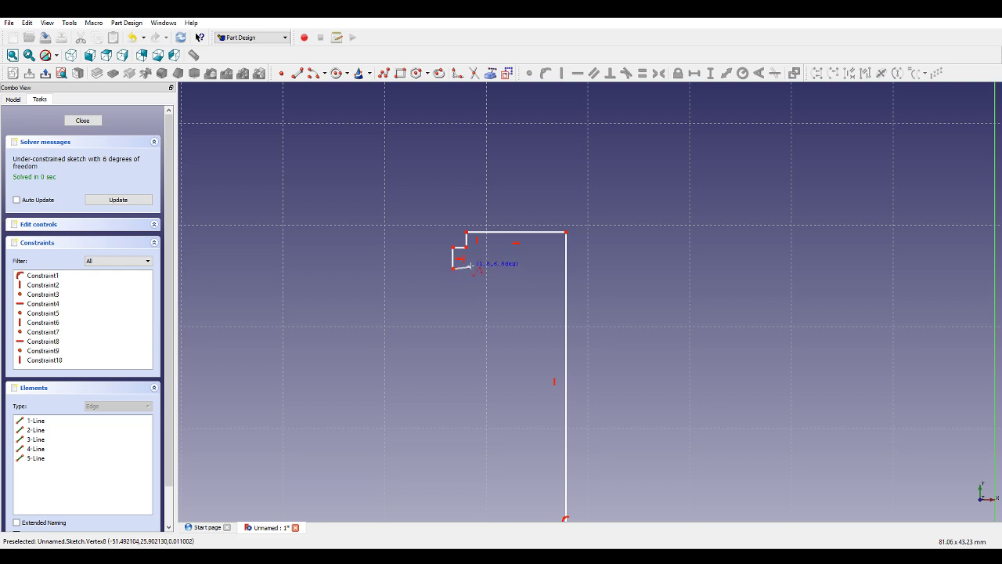
{"action": "left_click", "coordinate": [472, 267]}
Run the polyline vertically down to the horizontal axis and close the profile at its starting point.
{"action": "scroll", "coordinate": [472, 269], "scroll_direction": "down", "scroll_amount": 3}
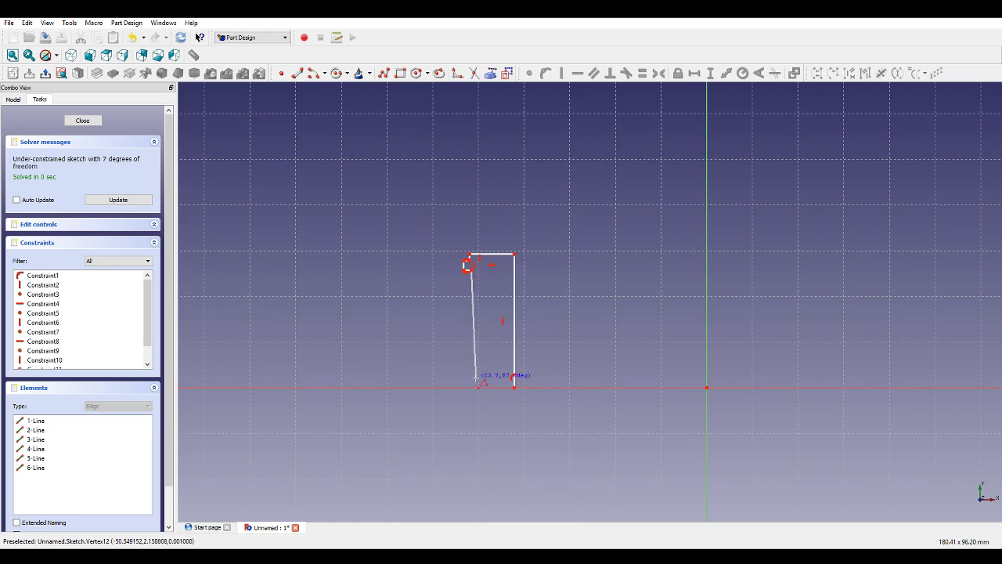
{"action": "left_click", "coordinate": [470, 386]}
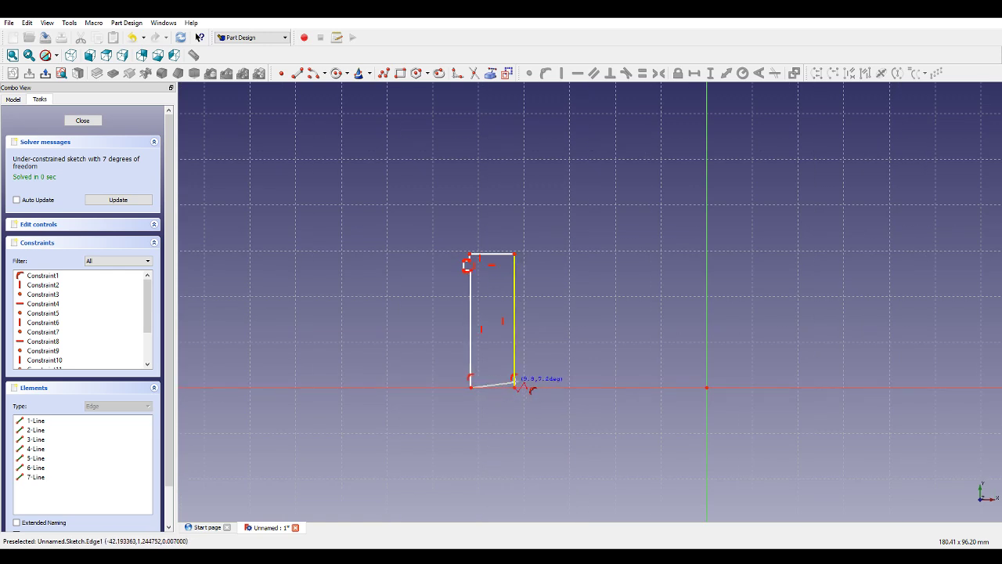
{"action": "left_click", "coordinate": [514, 386]}
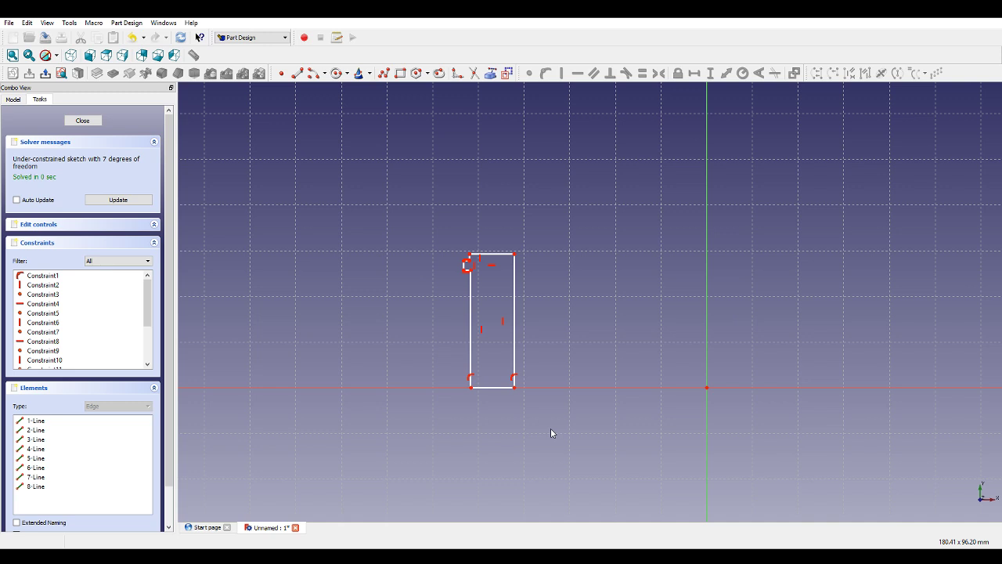
{"action": "scroll", "coordinate": [550, 428], "scroll_direction": "up", "scroll_amount": 1}
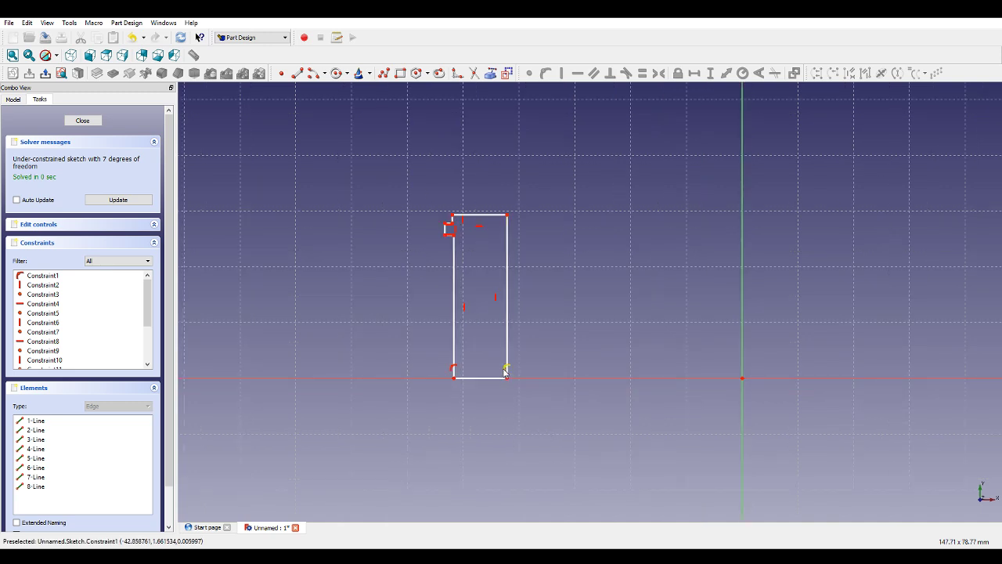
{"action": "scroll", "coordinate": [498, 248], "scroll_direction": "up", "scroll_amount": 2}
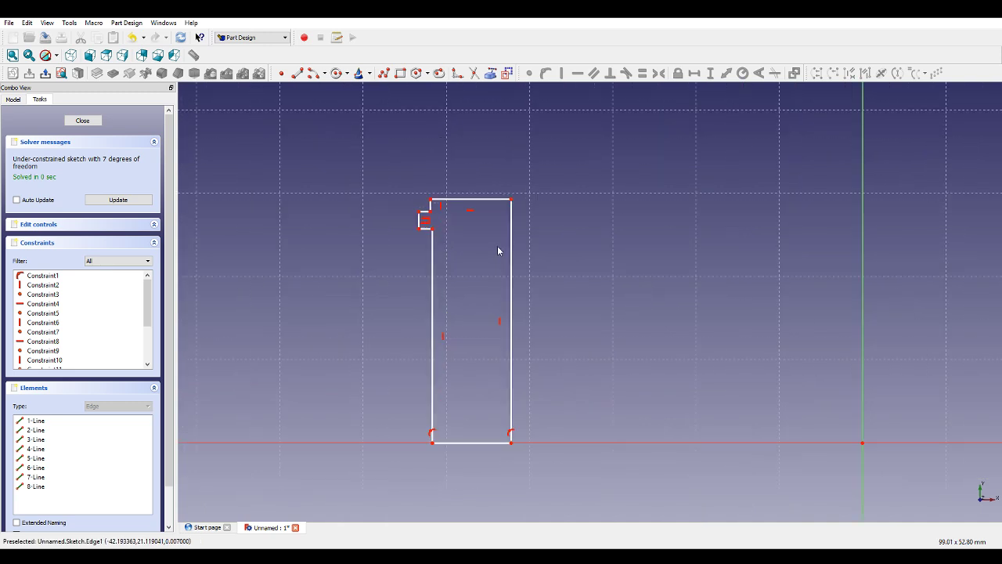
{"action": "left_click", "coordinate": [496, 443]}
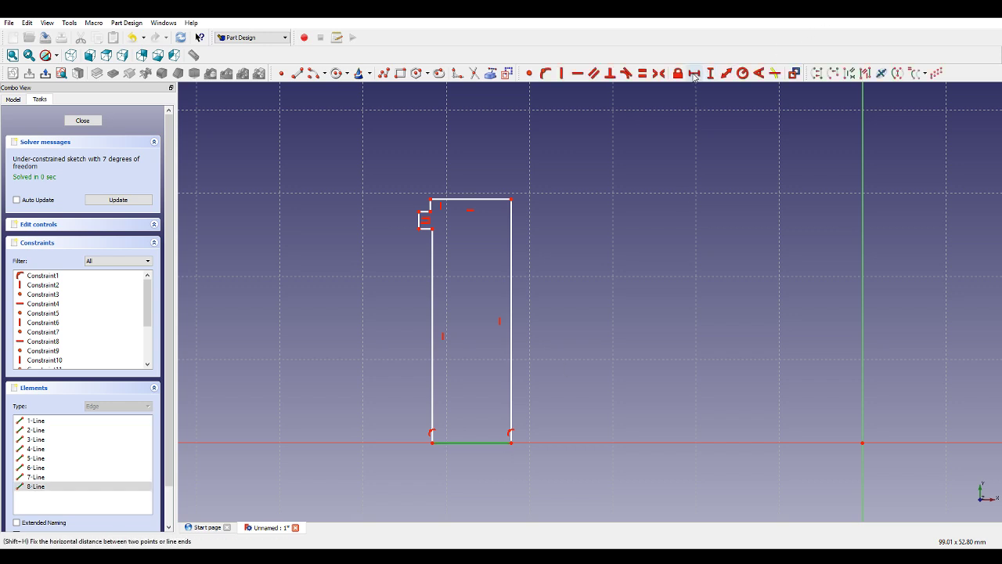
{"action": "left_click", "coordinate": [674, 124]}
{"action": "left_click", "coordinate": [863, 444]}
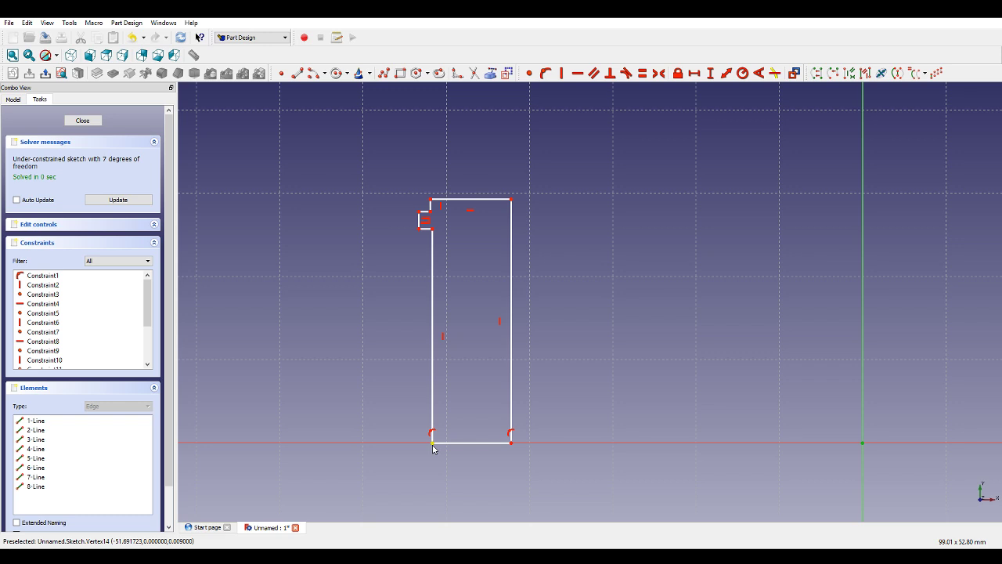
{"action": "left_click", "coordinate": [511, 443]}
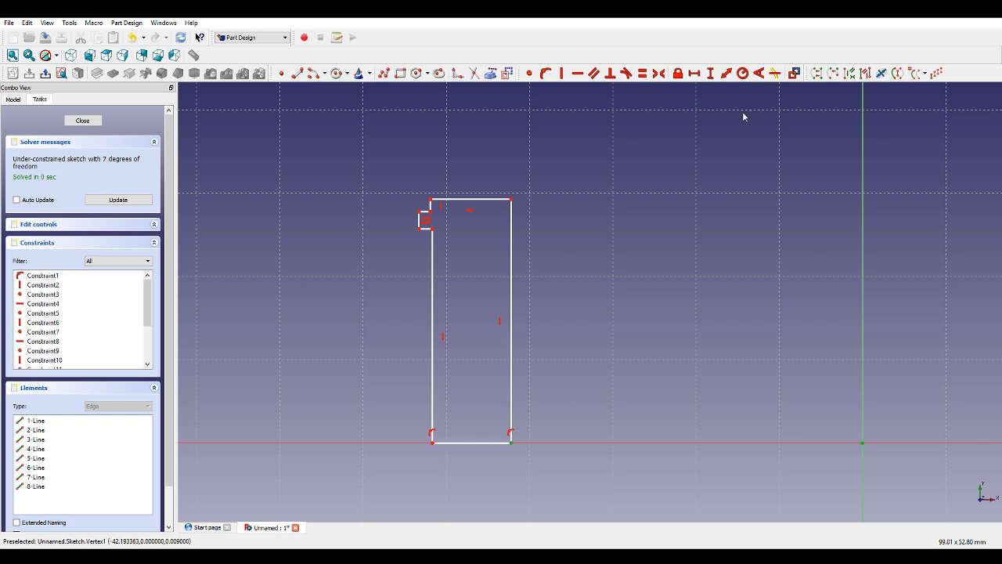
{"action": "left_click", "coordinate": [695, 76]}
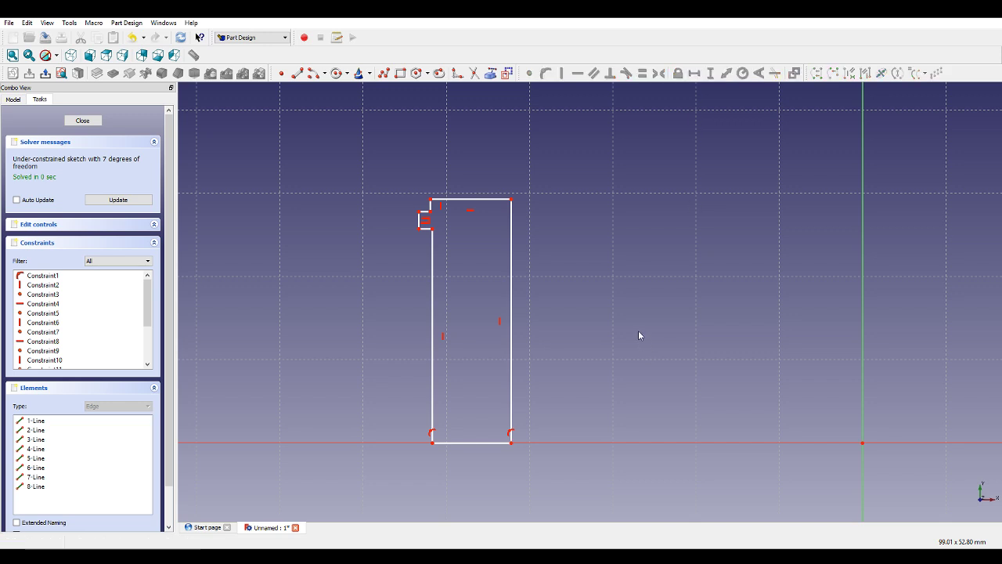
Constrain the horizontal length of the profile's bottom edge to 8 mm.
{"action": "left_click", "coordinate": [495, 443]}
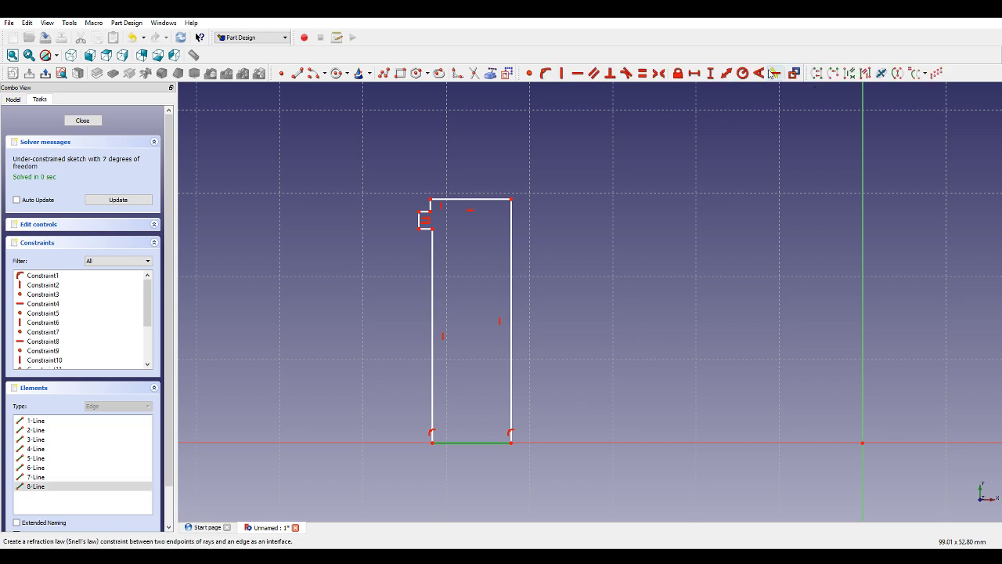
{"action": "left_click", "coordinate": [695, 74]}
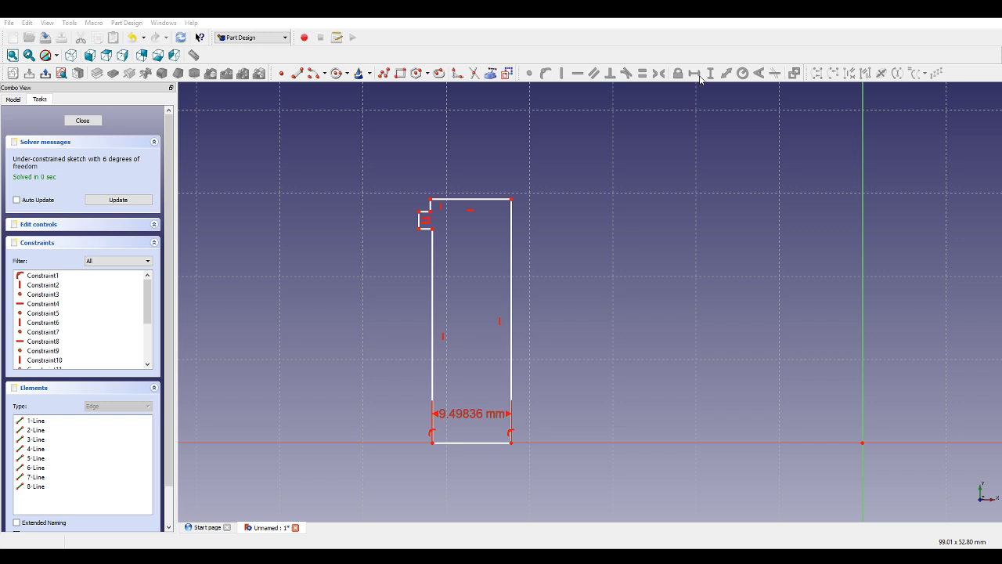
{"action": "type", "text": "8"}
{"action": "key", "text": "Return"}
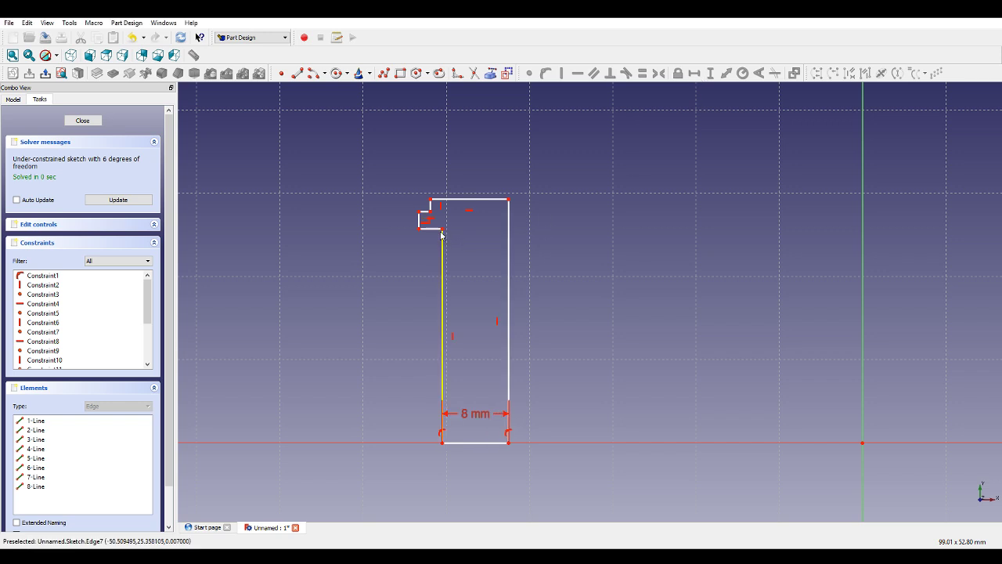
Constrain the height of the profile's long right edge to 28 mm and move the tab lower below the top edge.
{"action": "left_click", "coordinate": [509, 239]}
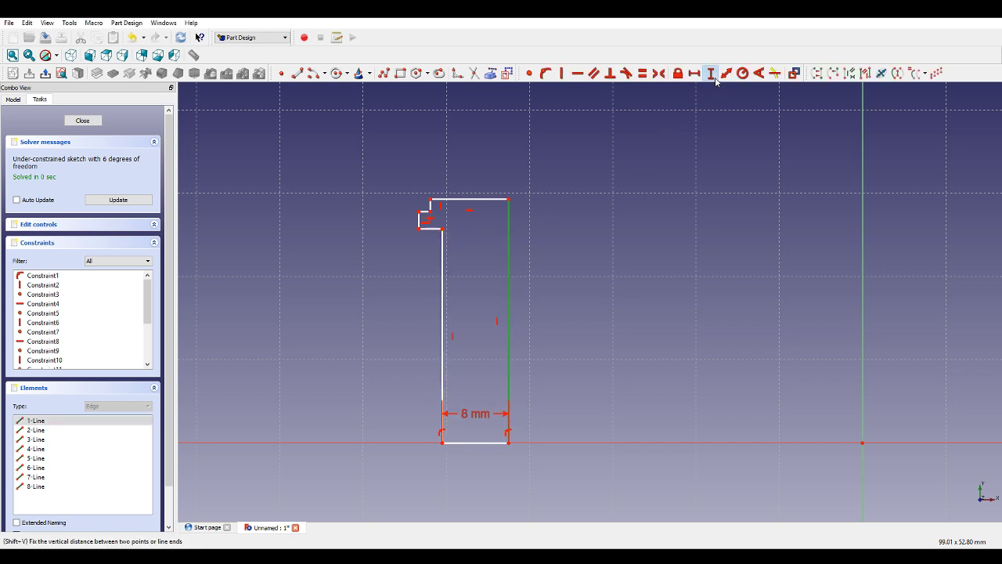
{"action": "left_click", "coordinate": [709, 74]}
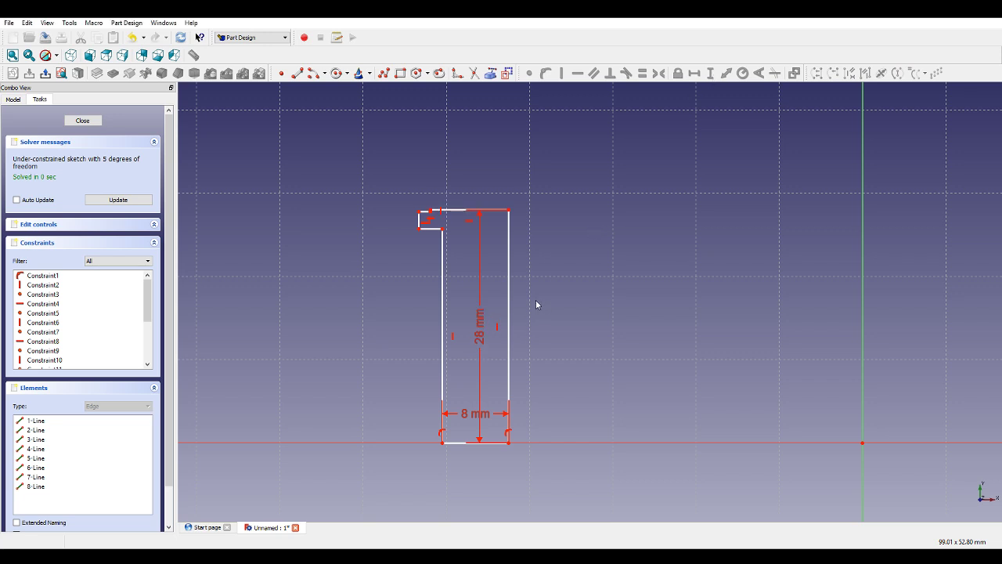
{"action": "scroll", "coordinate": [447, 253], "scroll_direction": "up", "scroll_amount": 1}
{"action": "mouse_move", "coordinate": [431, 237]}
{"action": "left_mouse_down"}
{"action": "mouse_move", "coordinate": [415, 213]}
{"action": "mouse_move", "coordinate": [417, 221]}
{"action": "left_mouse_up"}
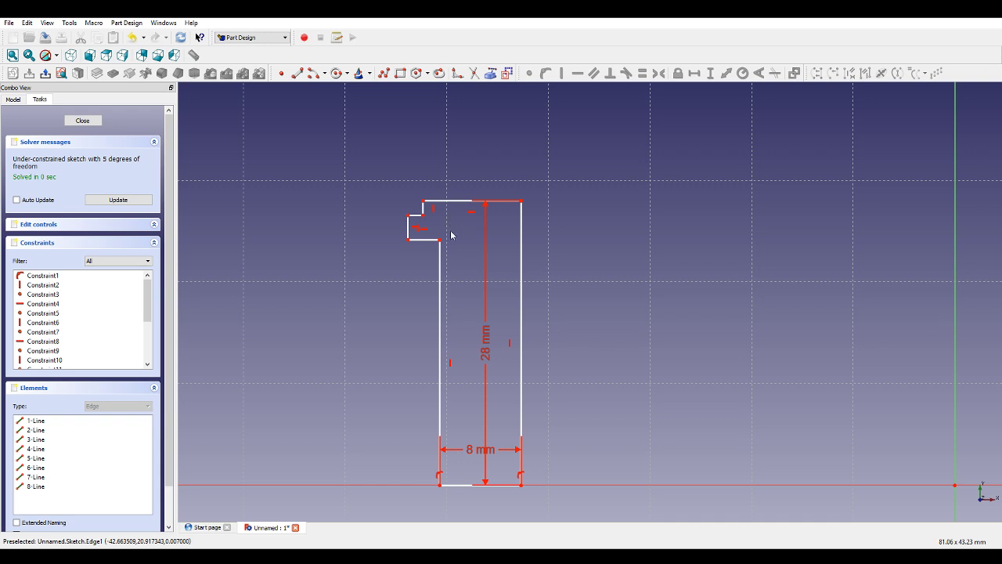
Delete the right edge's 28 mm dimension and constrain the long left edge below the tab to 28 mm vertically.
{"action": "left_click", "coordinate": [486, 351]}
{"action": "key", "text": "Delete"}
{"action": "left_click", "coordinate": [440, 318]}
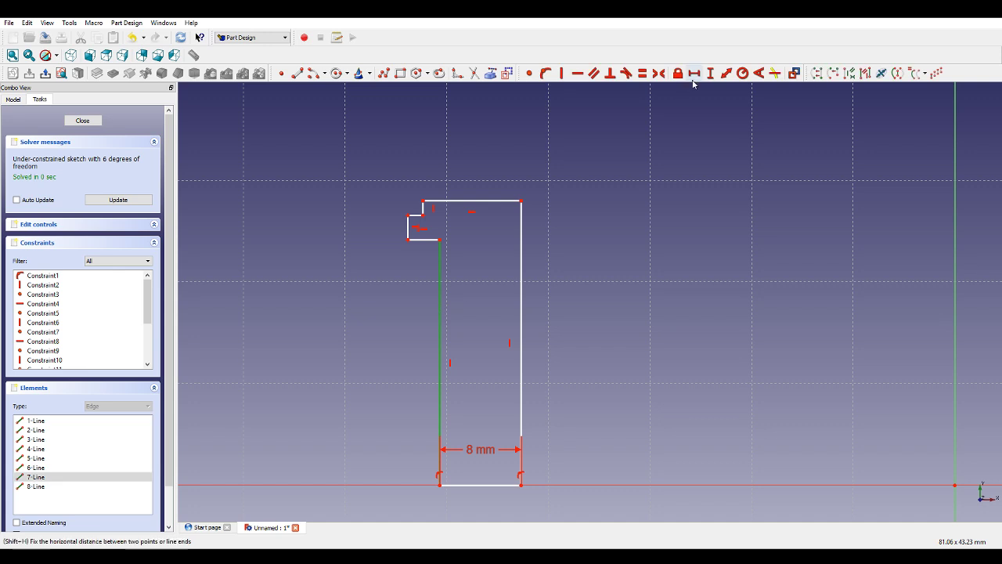
{"action": "left_click", "coordinate": [709, 72]}
{"action": "type", "text": "28"}
{"action": "key", "text": "Return"}
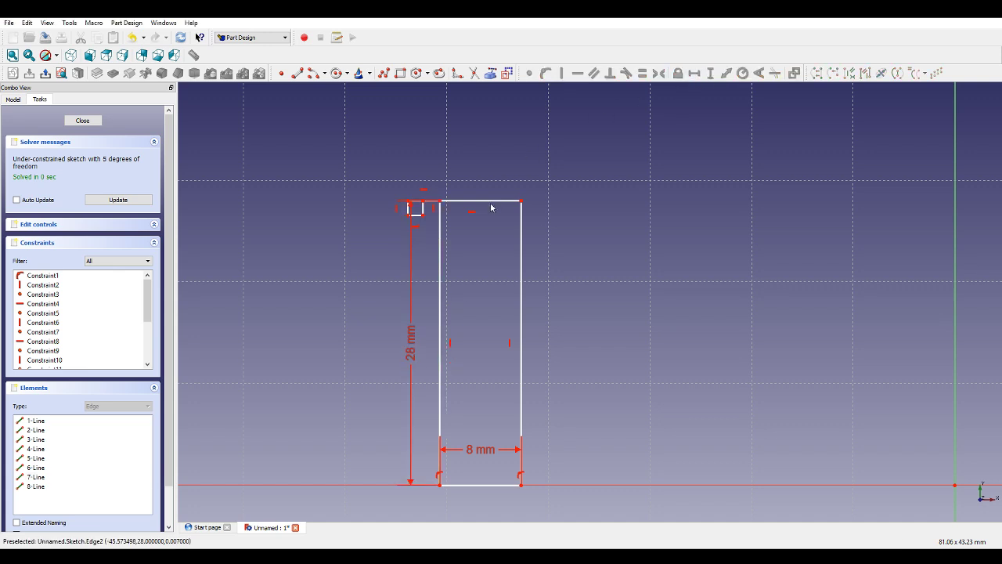
Raise the profile's top edge and the tab's upper edge above the left edge's end, and constrain the tab's outer edge to 2 mm high.
{"action": "left_click_drag", "start_coordinate": [491, 202], "coordinate": [495, 155]}
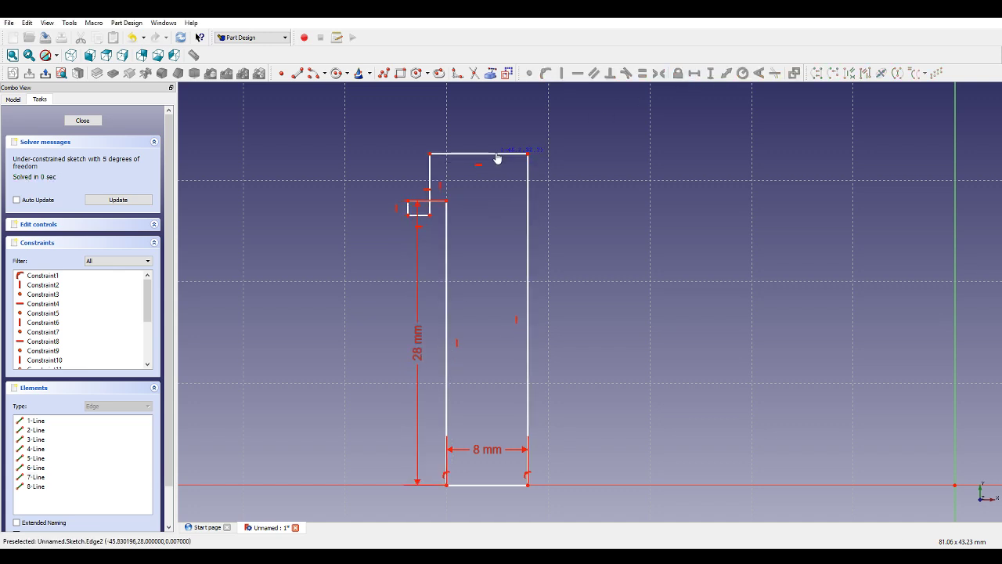
{"action": "left_click_drag", "start_coordinate": [409, 216], "coordinate": [407, 190]}
{"action": "left_click", "coordinate": [406, 191]}
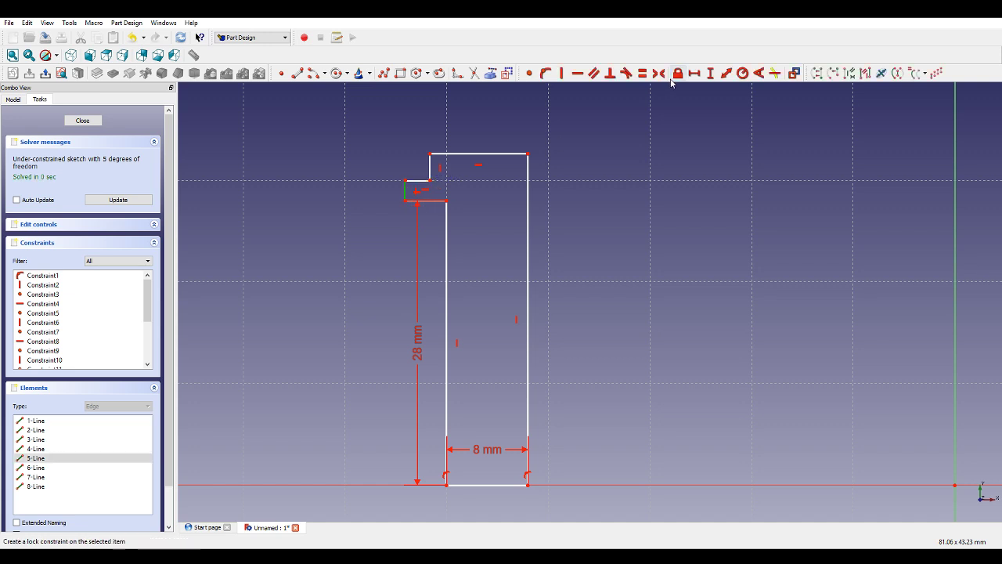
{"action": "left_click", "coordinate": [710, 72]}
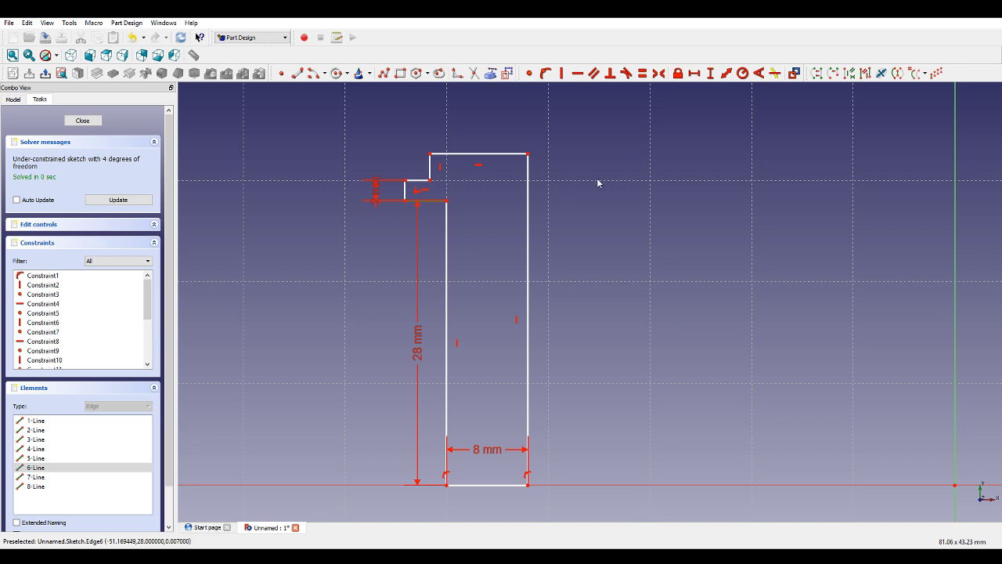
Apply equal-length constraints to the tab's three edges and the short vertical edge directly above the tab.
{"action": "left_click", "coordinate": [408, 195]}
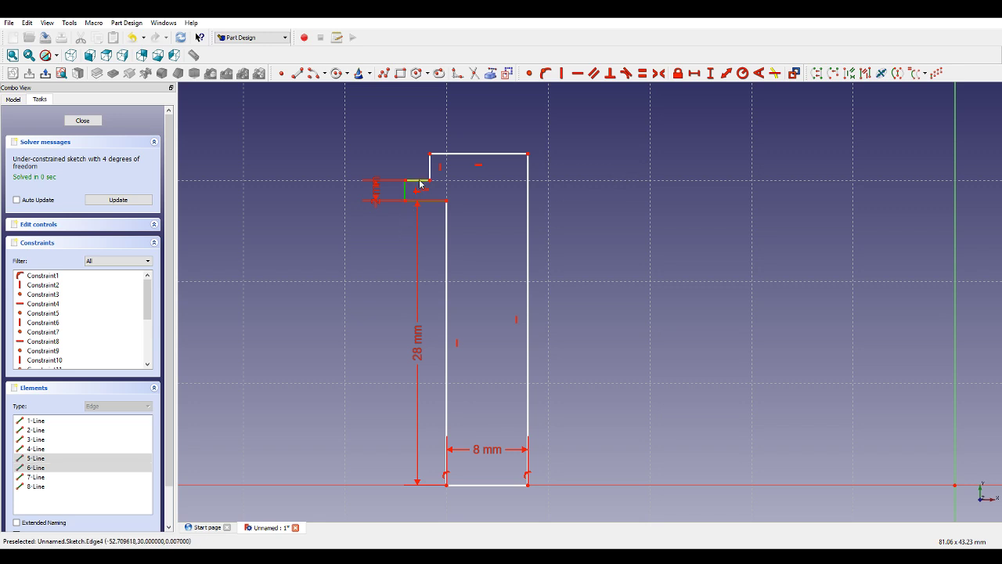
{"action": "left_click", "coordinate": [417, 181]}
{"action": "left_click", "coordinate": [641, 74]}
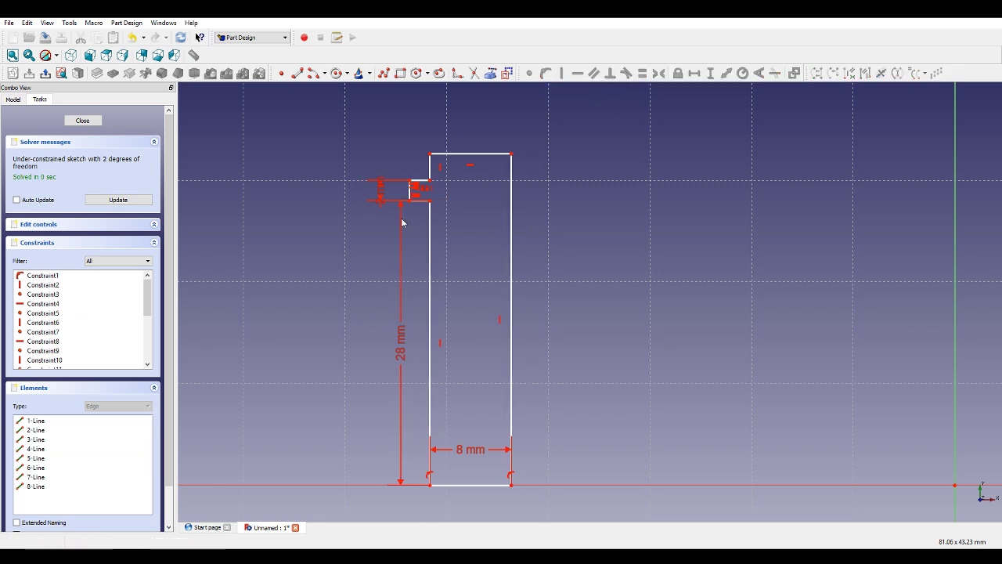
{"action": "left_click", "coordinate": [419, 181]}
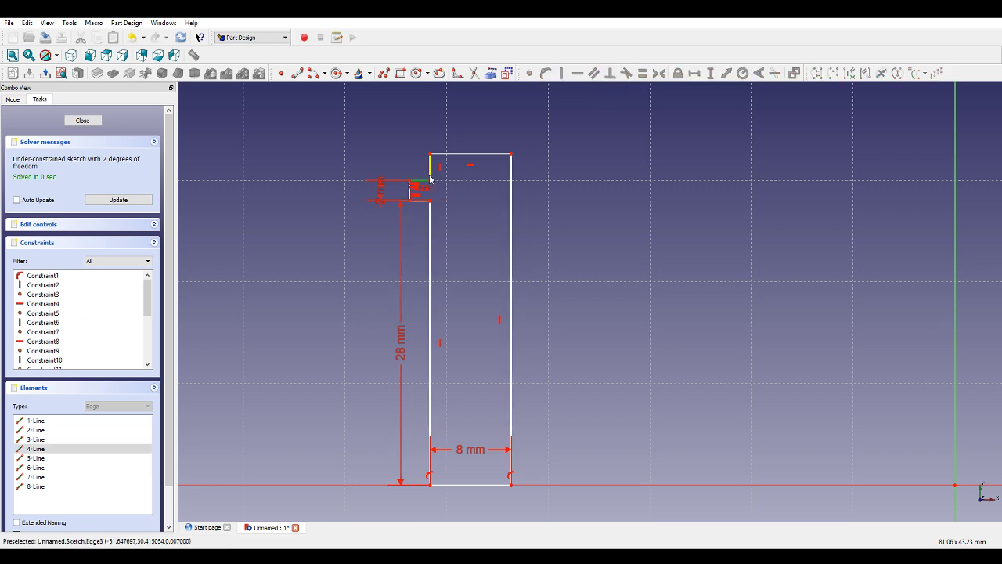
{"action": "left_click", "coordinate": [432, 175]}
{"action": "left_click", "coordinate": [647, 75]}
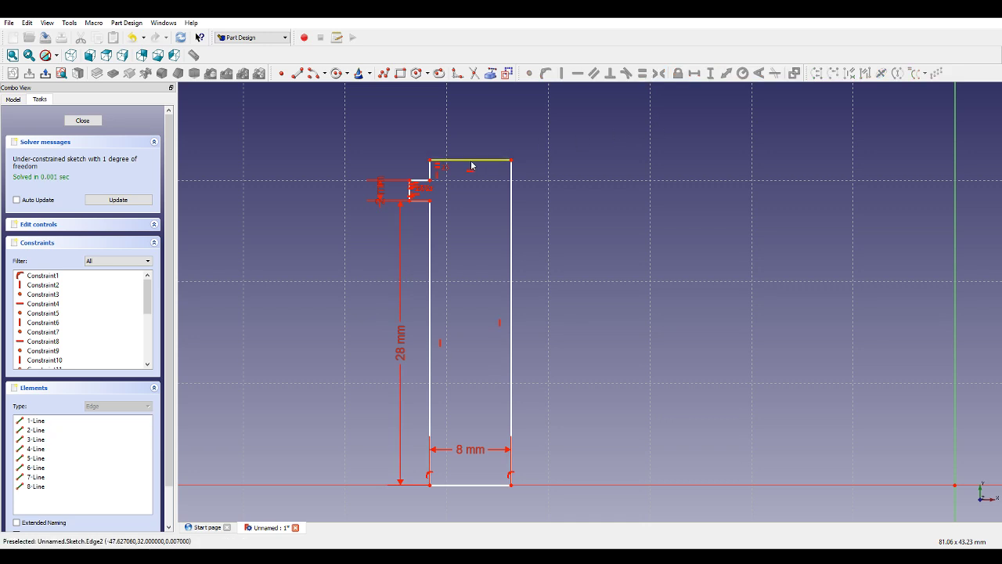
Constrain the horizontal distance between the profile's lower-left corner and the origin to 52.5 mm.
{"action": "left_click_drag", "start_coordinate": [430, 160], "coordinate": [434, 147]}
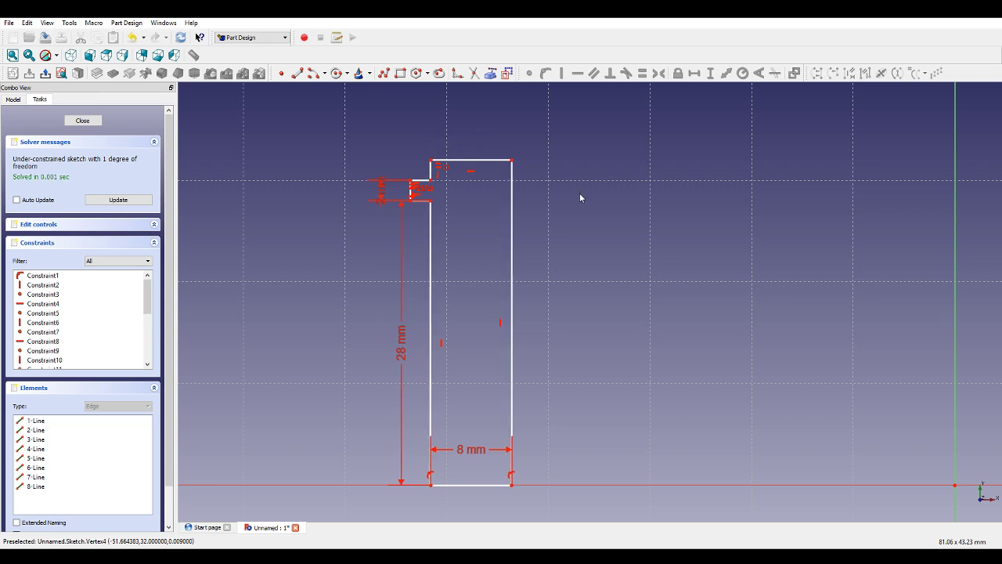
{"action": "scroll", "coordinate": [580, 192], "scroll_direction": "down", "scroll_amount": 3}
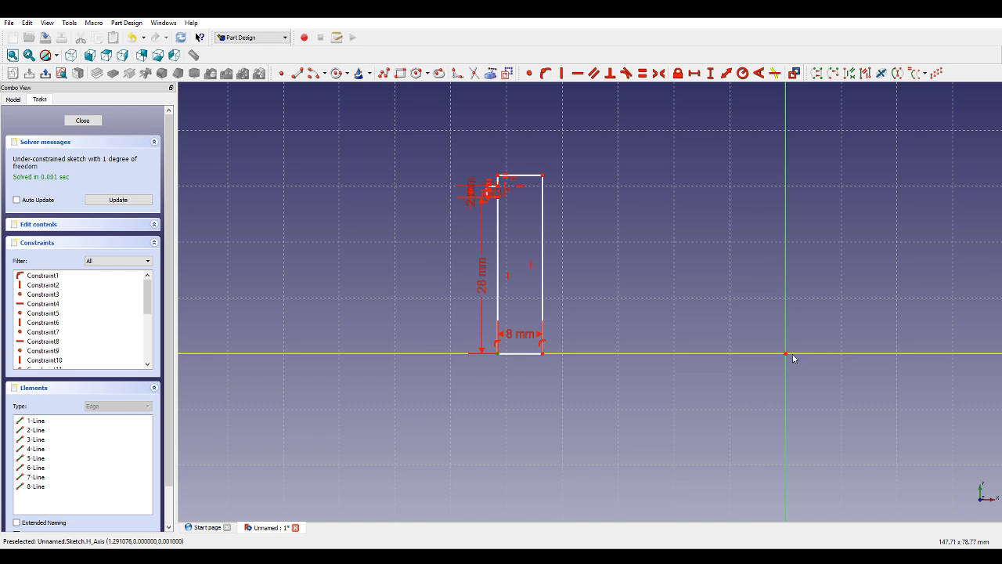
{"action": "left_click", "coordinate": [695, 73]}
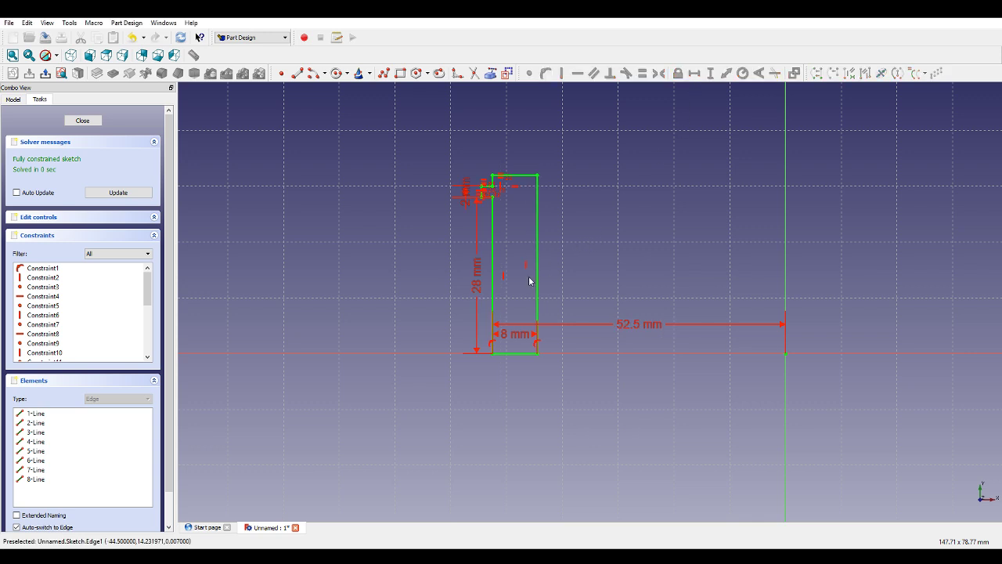
{"action": "scroll", "coordinate": [527, 275], "scroll_direction": "down", "scroll_amount": 3}
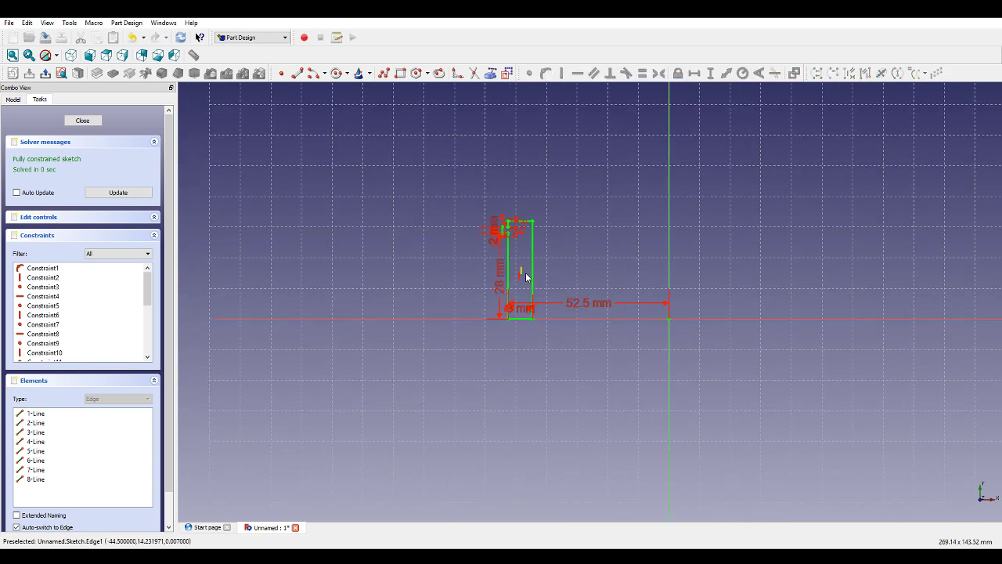
{"action": "scroll", "coordinate": [527, 276], "scroll_direction": "down", "scroll_amount": 2}
{"action": "scroll", "coordinate": [599, 233], "scroll_direction": "up", "scroll_amount": 1}
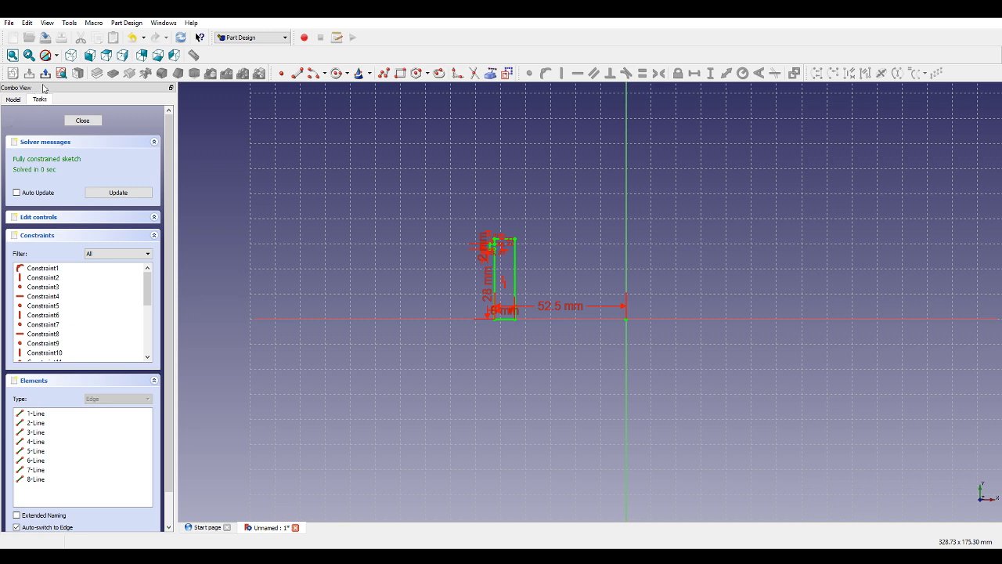
Close the sketch and pad the profile to a length of 200 mm.
{"action": "left_click", "coordinate": [94, 121]}
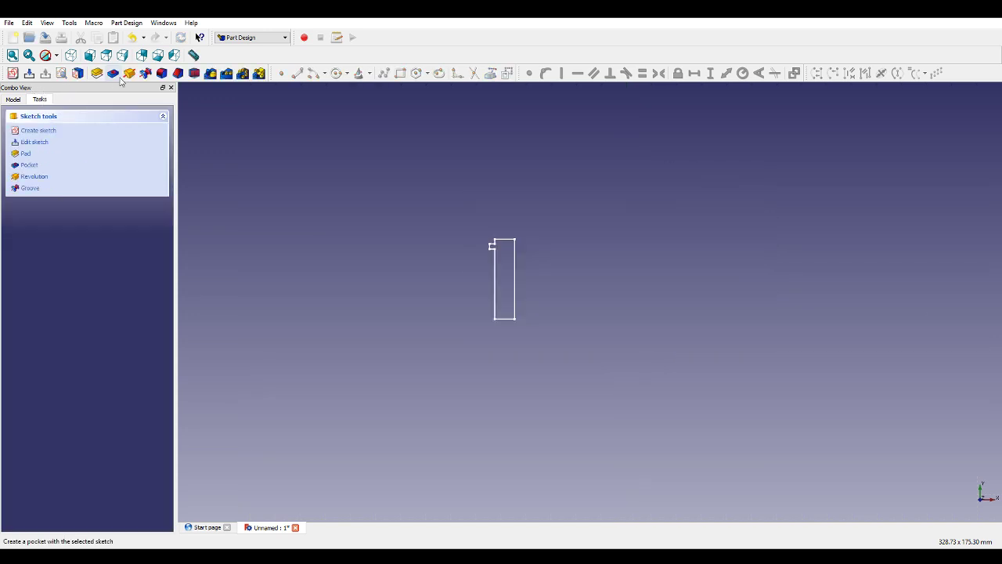
{"action": "left_click", "coordinate": [97, 73]}
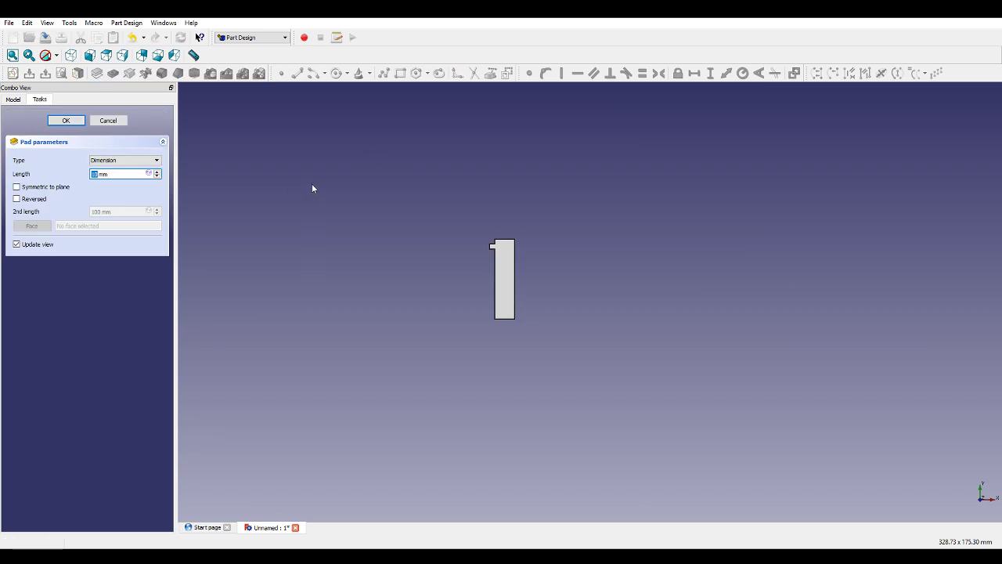
{"action": "middle_click_drag", "start_coordinate": [432, 219], "coordinate": [454, 238]}
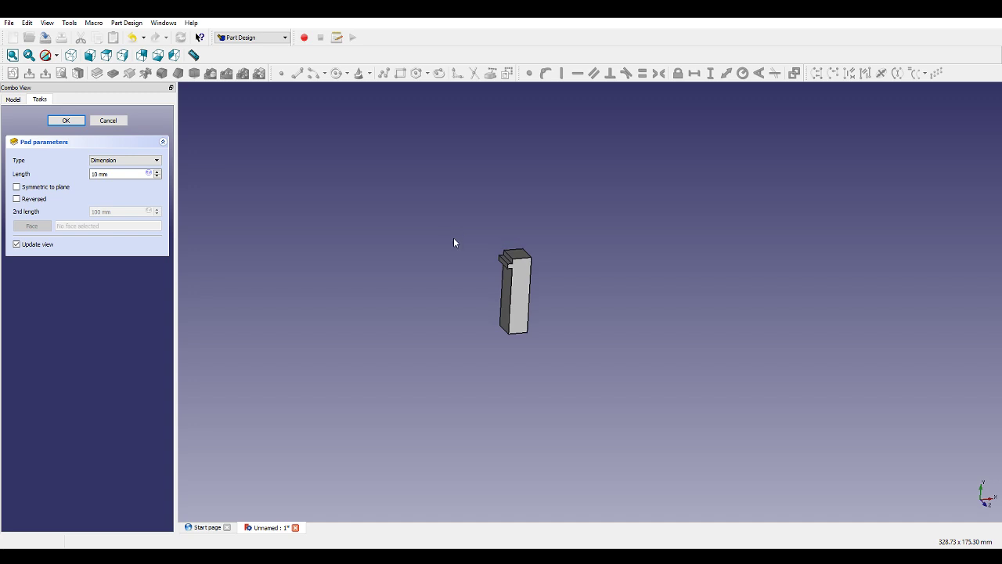
{"action": "double_click", "coordinate": [95, 174]}
{"action": "type", "text": "200"}
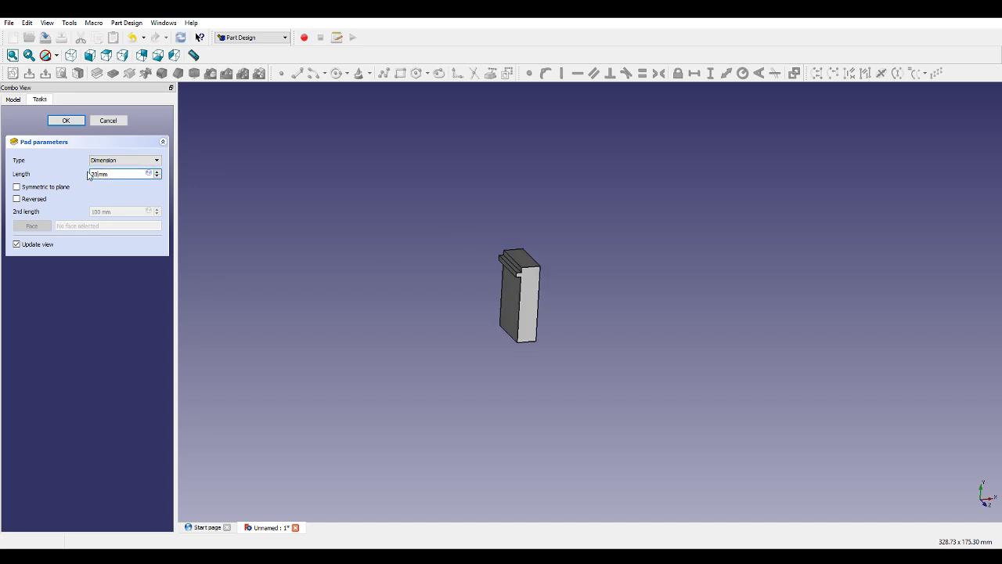
{"action": "key", "text": "Return"}
{"action": "middle_click_drag", "start_coordinate": [537, 320], "coordinate": [600, 424]}
{"action": "scroll", "coordinate": [741, 290], "scroll_direction": "up", "scroll_amount": 2}
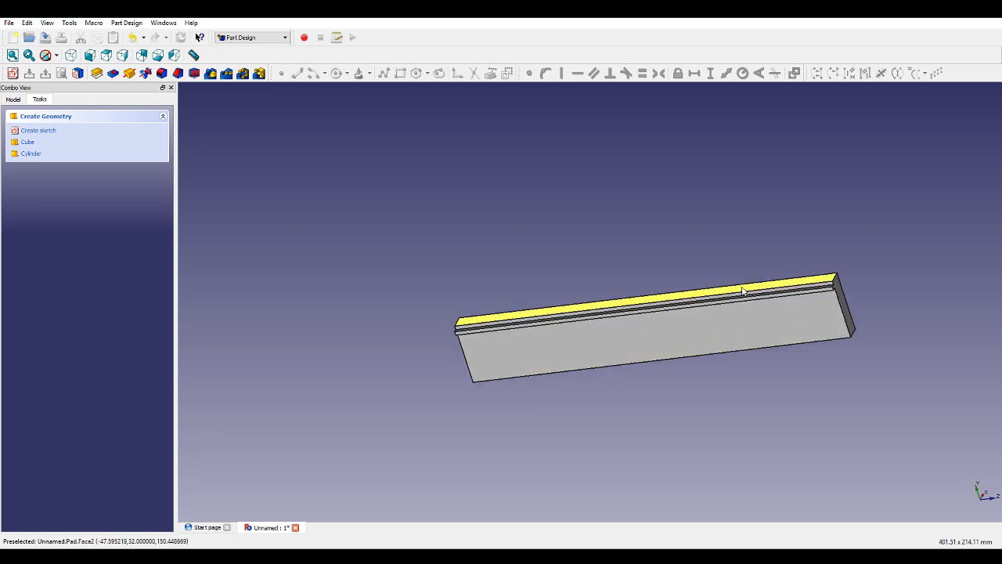
Reopen the pad's parameters, try a length of 10 mm, and set it back to 200 mm.
{"action": "left_click", "coordinate": [22, 101]}
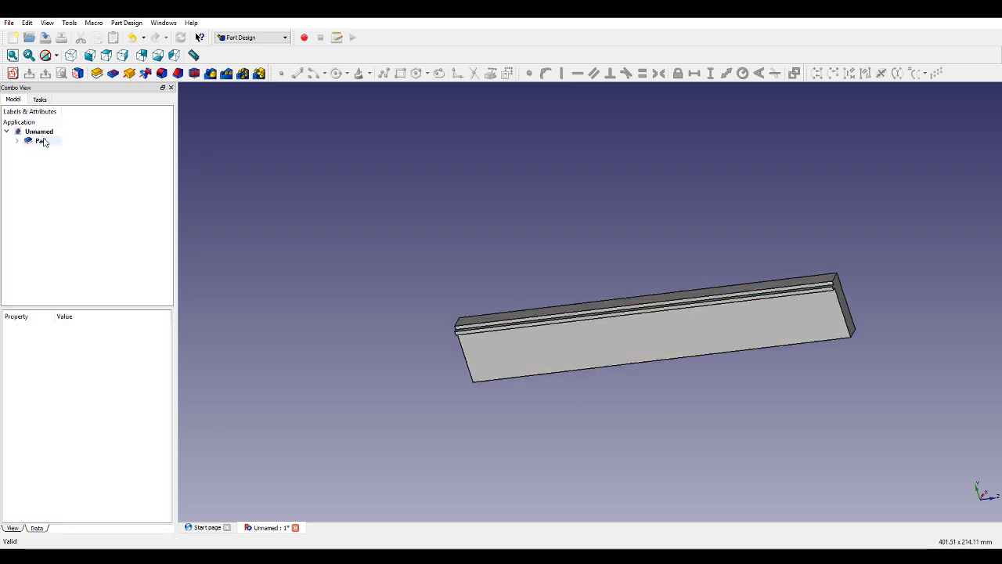
{"action": "left_click", "coordinate": [18, 141]}
{"action": "left_click", "coordinate": [40, 142]}
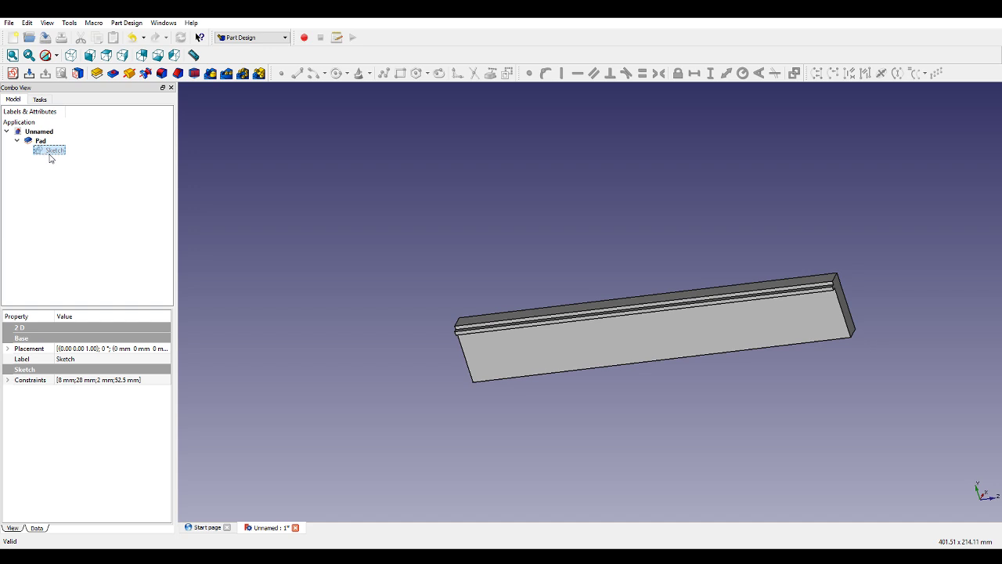
{"action": "double_click", "coordinate": [40, 142]}
{"action": "type", "text": "10"}
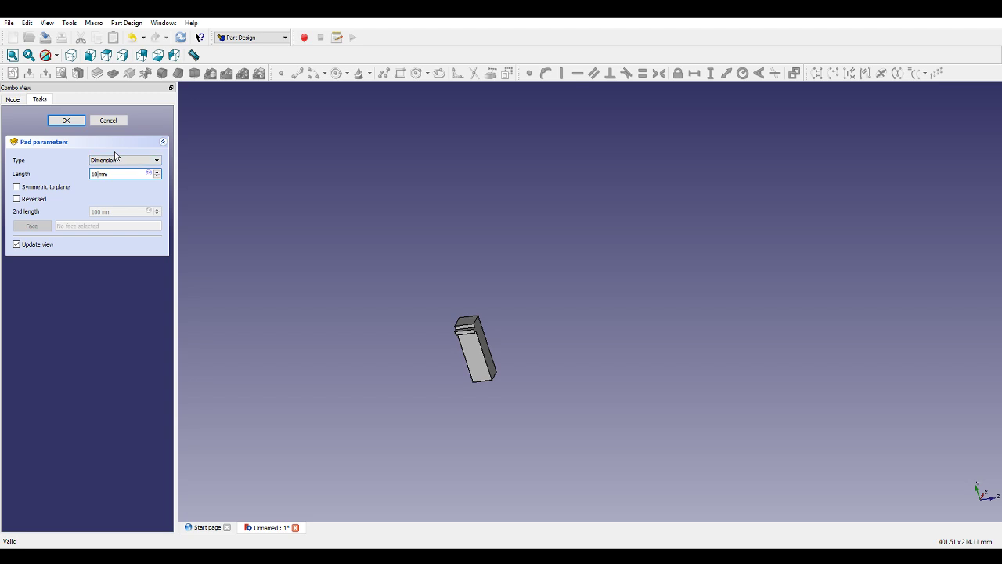
{"action": "key", "text": "BackSpace"}
{"action": "key", "text": "BackSpace"}
{"action": "type", "text": "20"}
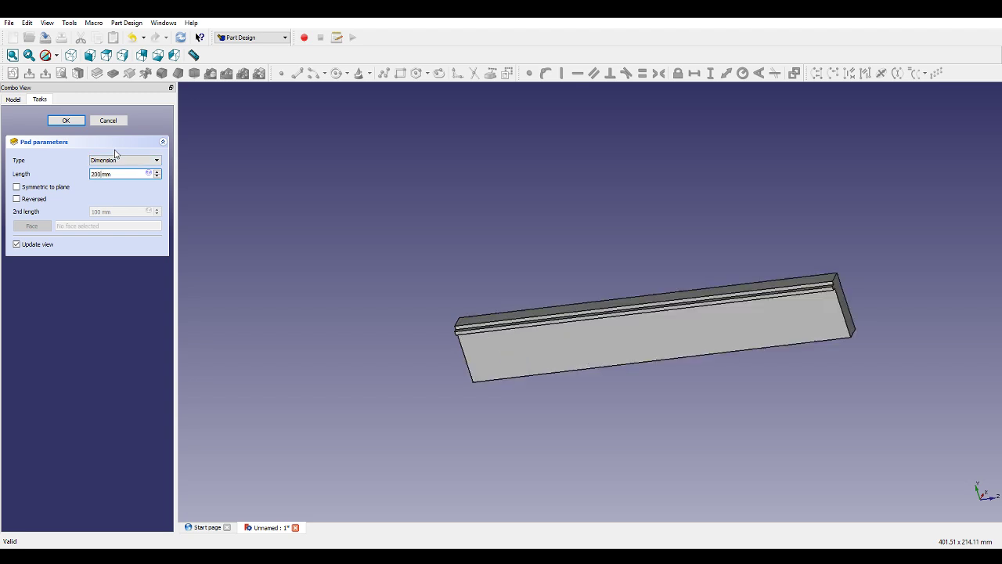
{"action": "left_click", "coordinate": [65, 119]}
Examine the padded bar from several angles, including the inner edge where the narrow rib meets its side.
{"action": "middle_click_drag", "start_coordinate": [400, 300], "coordinate": [525, 271]}
{"action": "scroll", "coordinate": [514, 314], "scroll_direction": "down", "scroll_amount": 1}
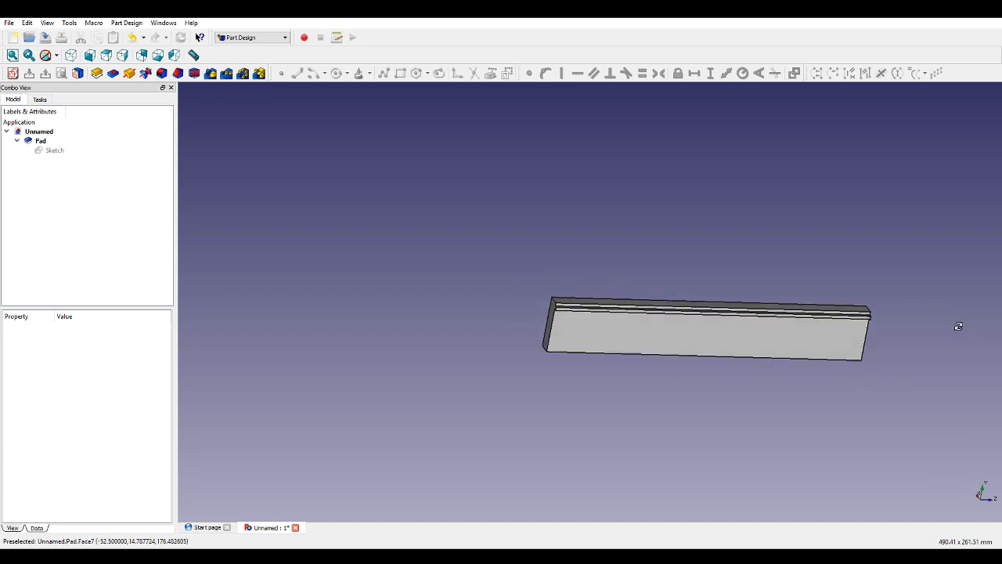
{"action": "middle_click_drag", "start_coordinate": [958, 327], "coordinate": [785, 354]}
{"action": "scroll", "coordinate": [786, 354], "scroll_direction": "up", "scroll_amount": 7}
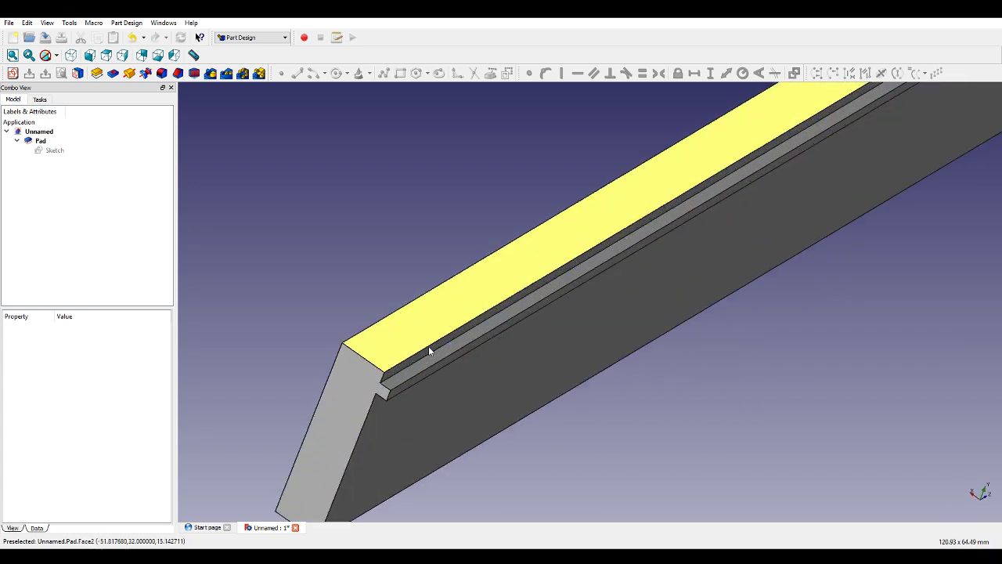
{"action": "scroll", "coordinate": [434, 363], "scroll_direction": "down", "scroll_amount": 5}
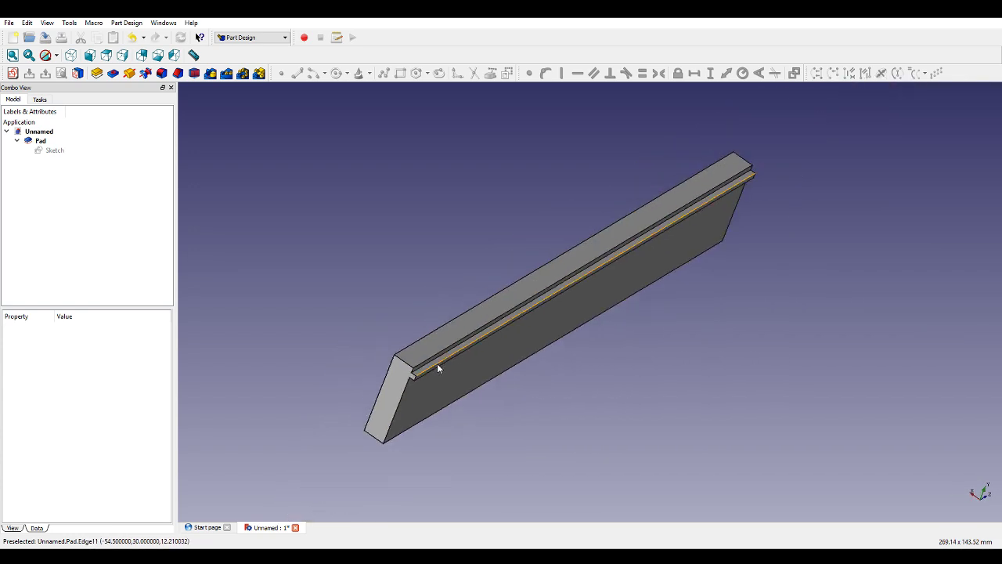
{"action": "middle_click_drag", "start_coordinate": [639, 365], "coordinate": [633, 360]}
{"action": "scroll", "coordinate": [403, 349], "scroll_direction": "up", "scroll_amount": 6}
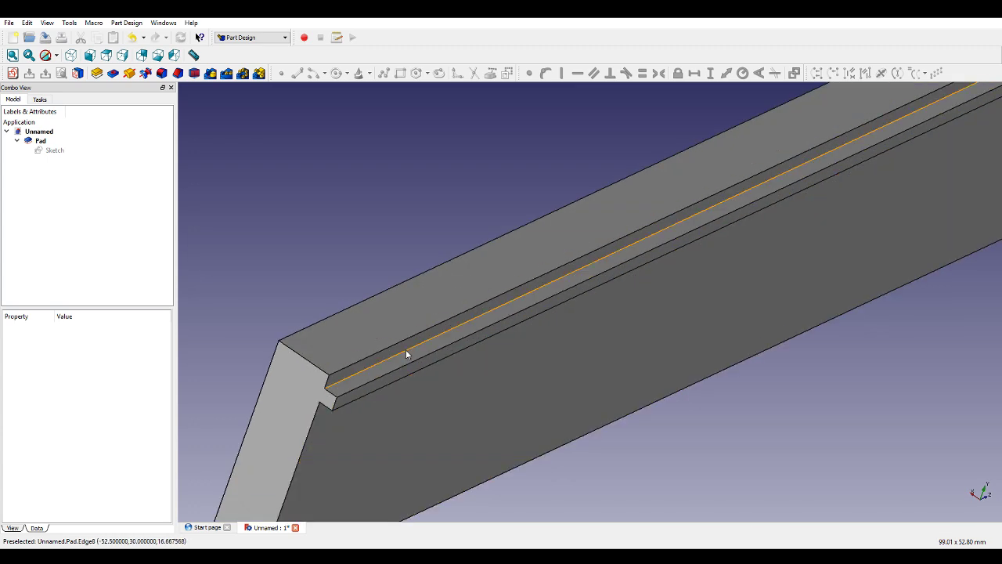
{"action": "left_click", "coordinate": [406, 349]}
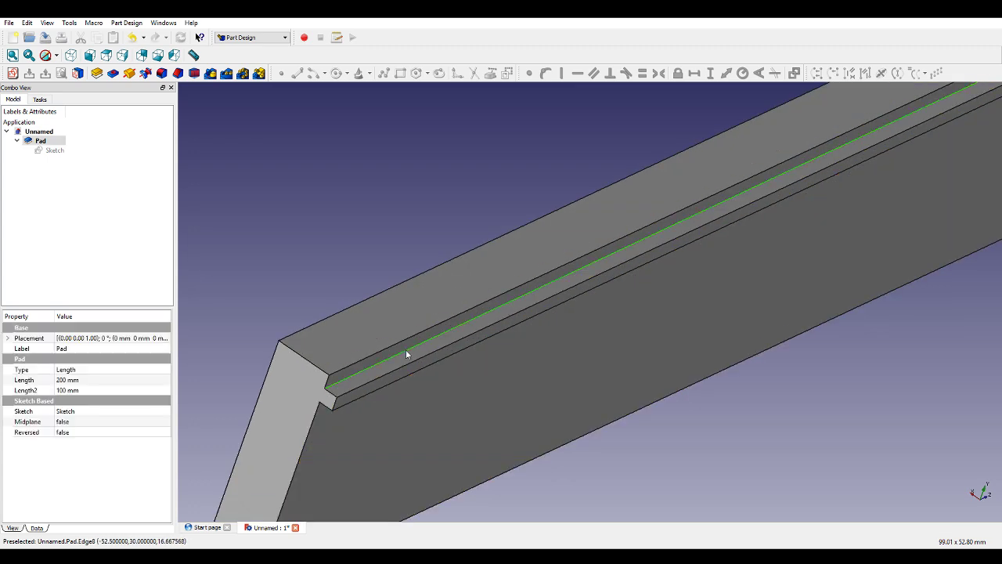
{"action": "left_click", "coordinate": [286, 201]}
{"action": "scroll", "coordinate": [309, 220], "scroll_direction": "down", "scroll_amount": 5}
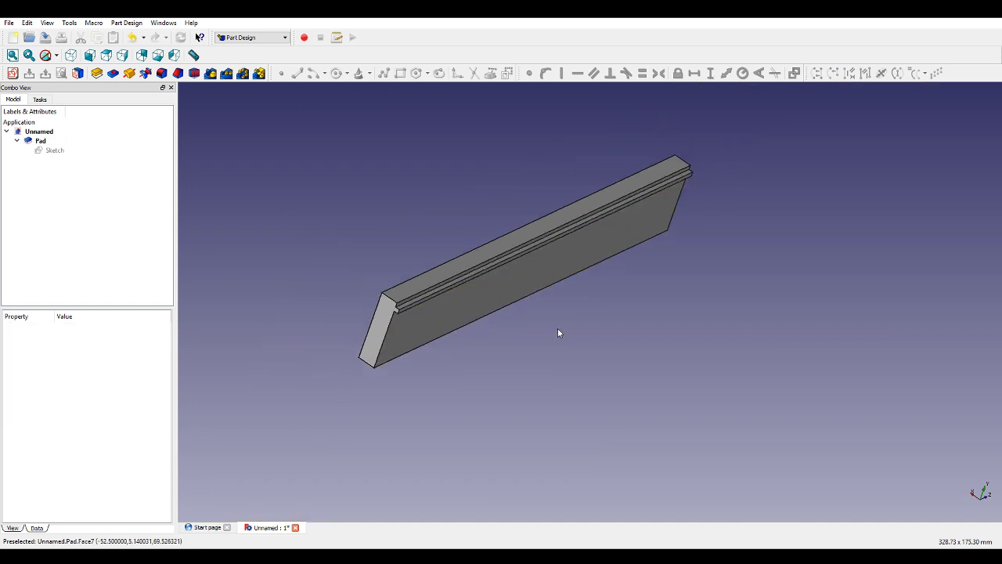
Inspect the bar's large side face below the rib and the shape of its end profile.
{"action": "middle_click_drag", "start_coordinate": [634, 298], "coordinate": [621, 261]}
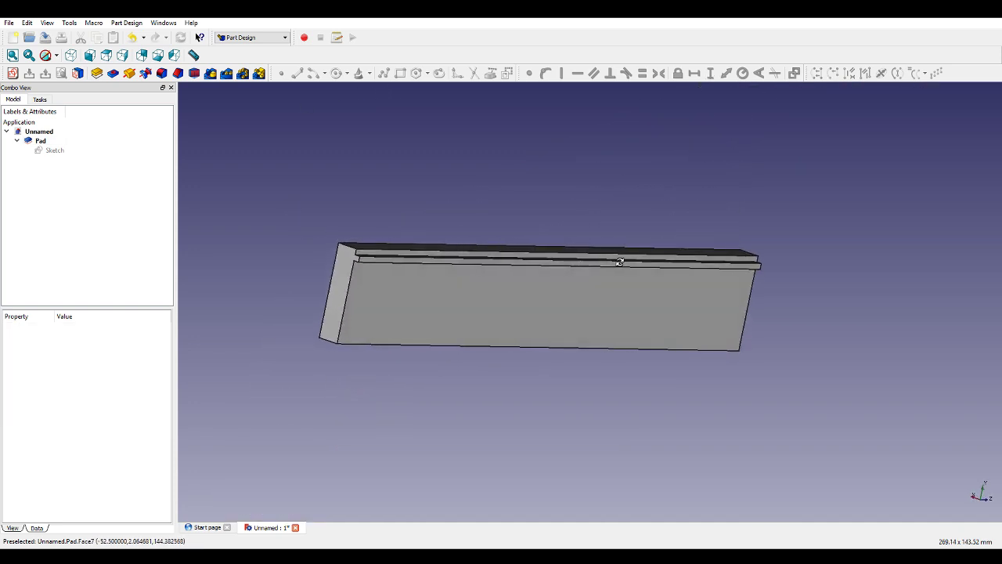
{"action": "scroll", "coordinate": [619, 262], "scroll_direction": "up", "scroll_amount": 1}
{"action": "left_click", "coordinate": [582, 305]}
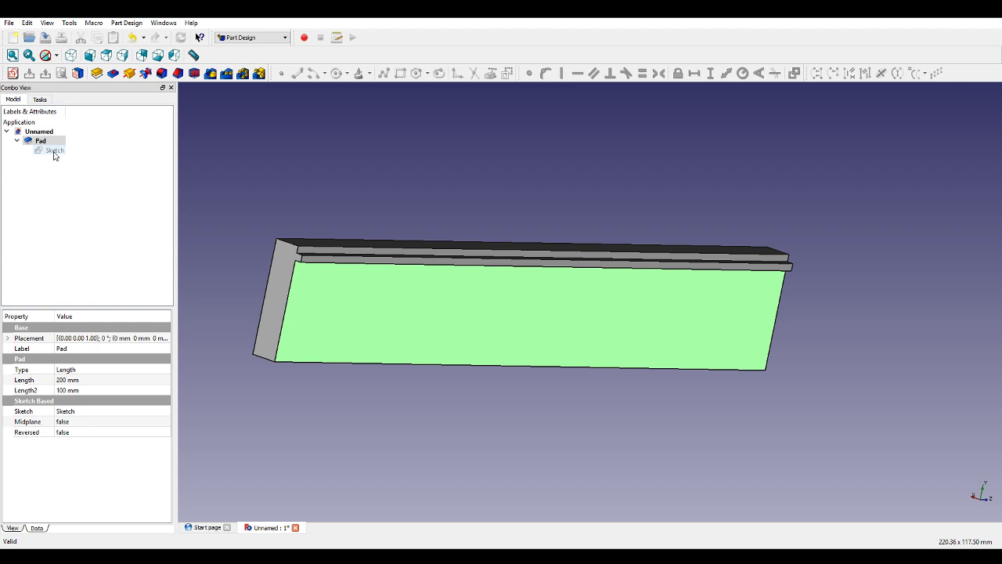
{"action": "left_click", "coordinate": [504, 470]}
{"action": "middle_click_drag", "start_coordinate": [503, 470], "coordinate": [552, 455]}
{"action": "scroll", "coordinate": [733, 295], "scroll_direction": "down", "scroll_amount": 3}
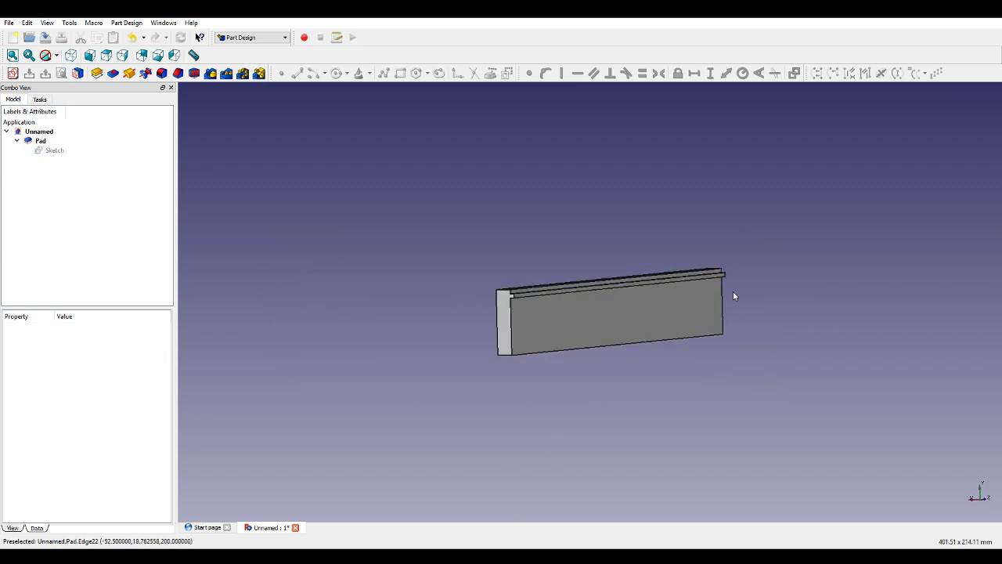
{"action": "scroll", "coordinate": [696, 305], "scroll_direction": "up", "scroll_amount": 4}
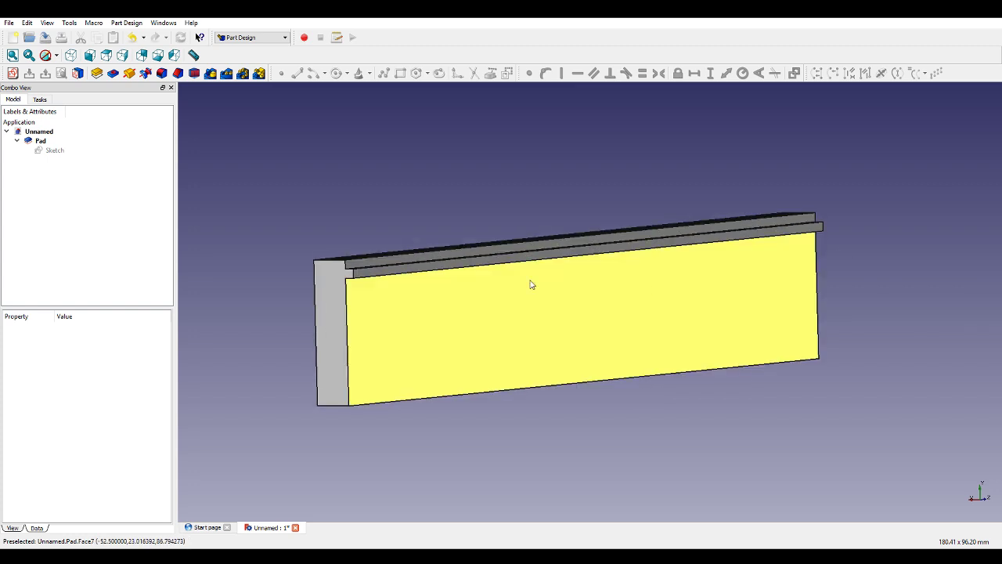
{"action": "scroll", "coordinate": [417, 247], "scroll_direction": "up", "scroll_amount": 3}
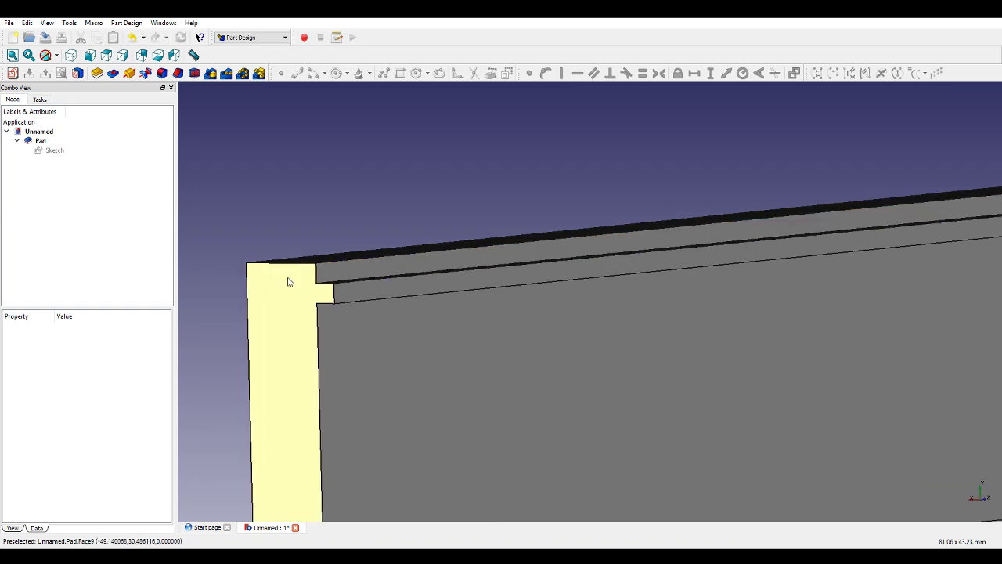
{"action": "scroll", "coordinate": [324, 273], "scroll_direction": "down", "scroll_amount": 3}
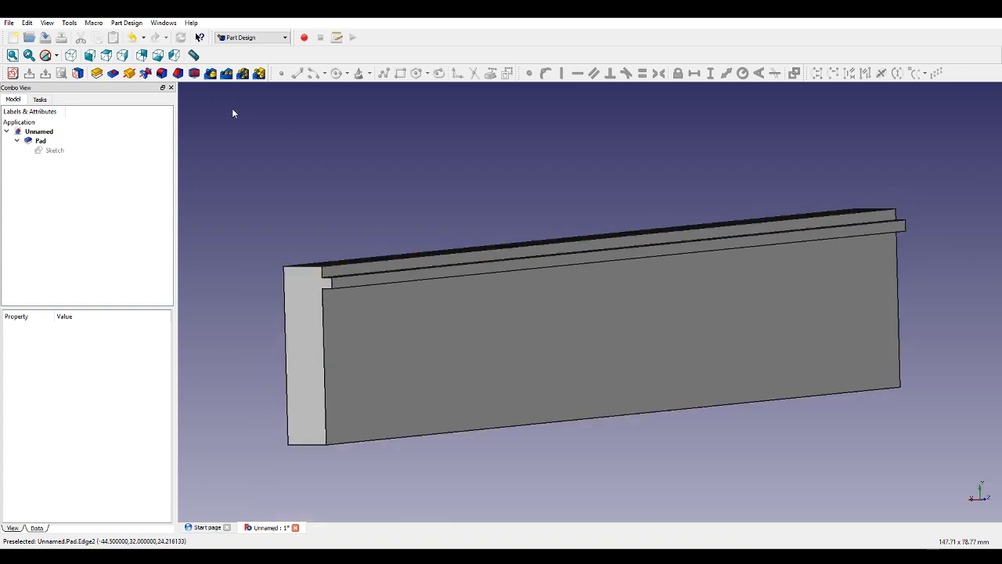
{"action": "scroll", "coordinate": [399, 258], "scroll_direction": "up", "scroll_amount": 2}
{"action": "scroll", "coordinate": [387, 179], "scroll_direction": "up", "scroll_amount": 3}
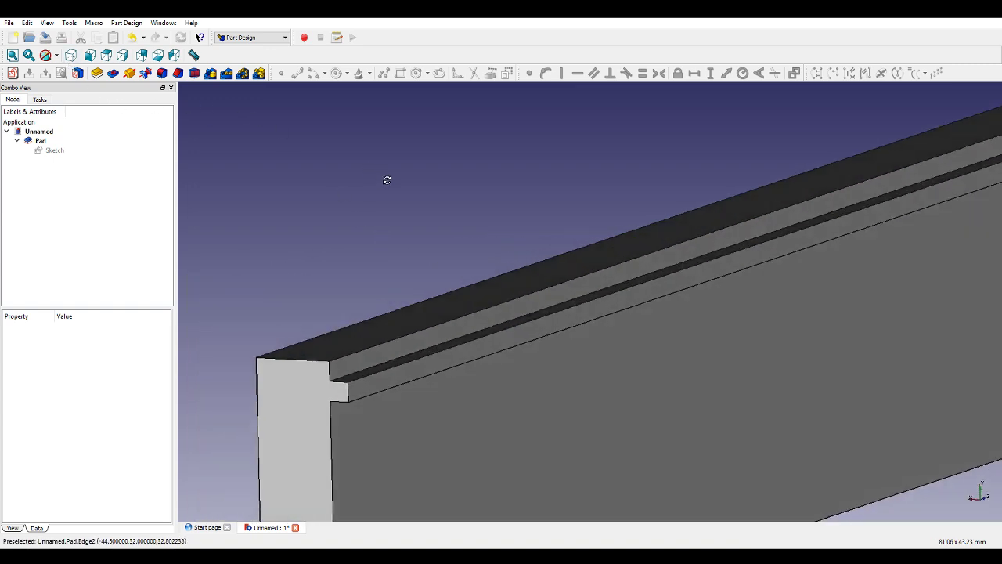
{"action": "left_click", "coordinate": [396, 358]}
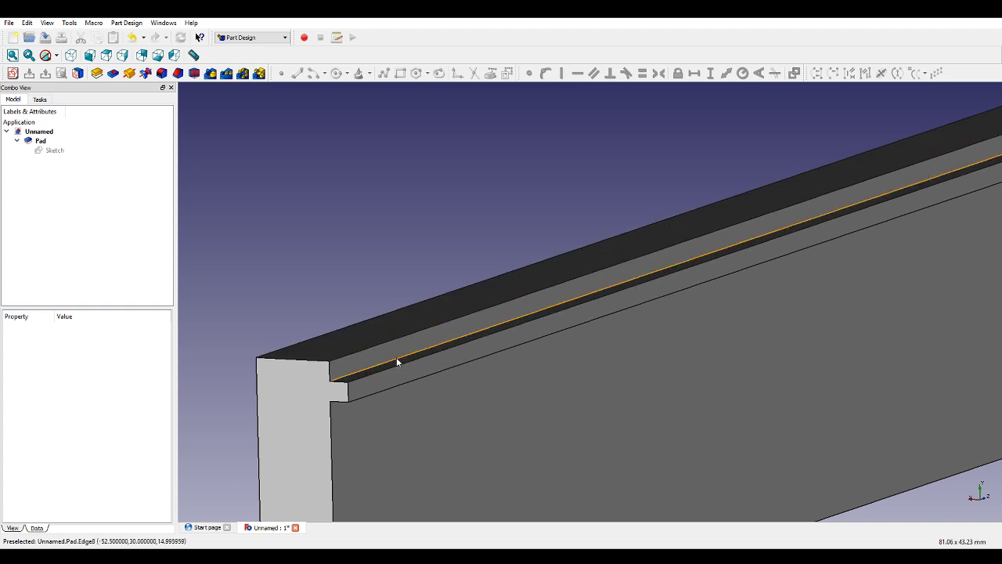
{"action": "scroll", "coordinate": [358, 297], "scroll_direction": "down", "scroll_amount": 3}
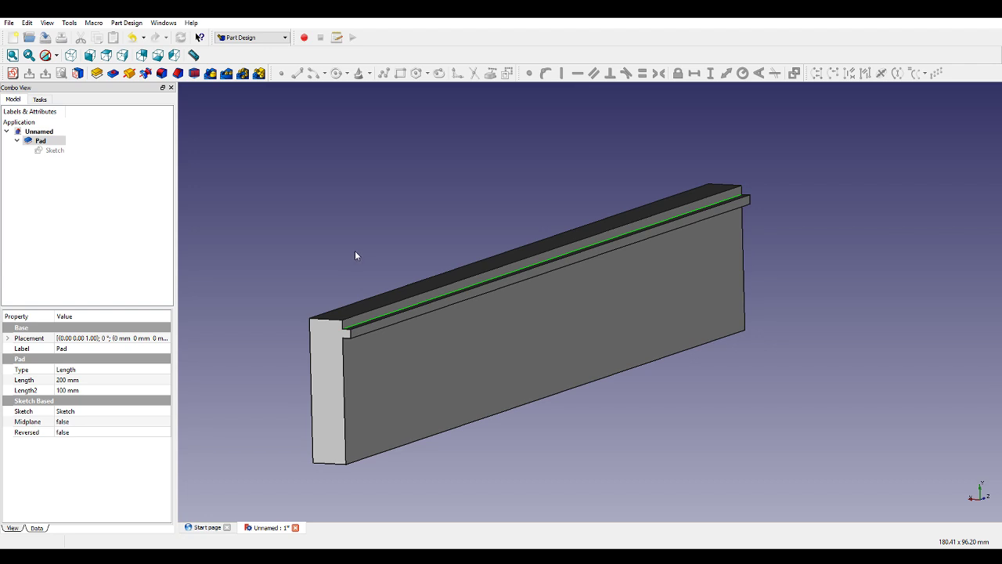
{"action": "left_click", "coordinate": [179, 73]}
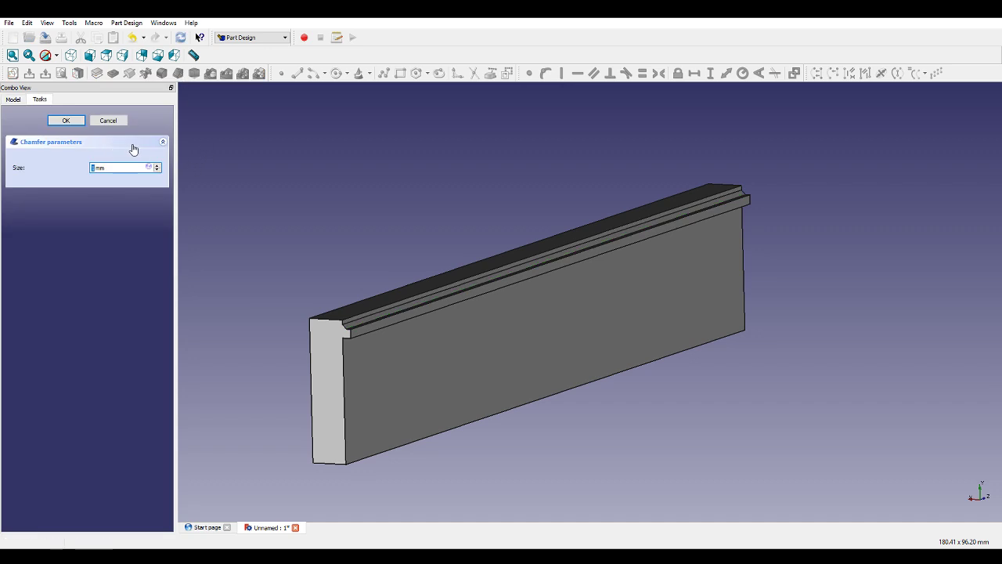
{"action": "left_click", "coordinate": [114, 120]}
Fillet the inner edge between the bar's side and the top of the rib with a 1.99 mm radius.
{"action": "scroll", "coordinate": [354, 331], "scroll_direction": "up", "scroll_amount": 5}
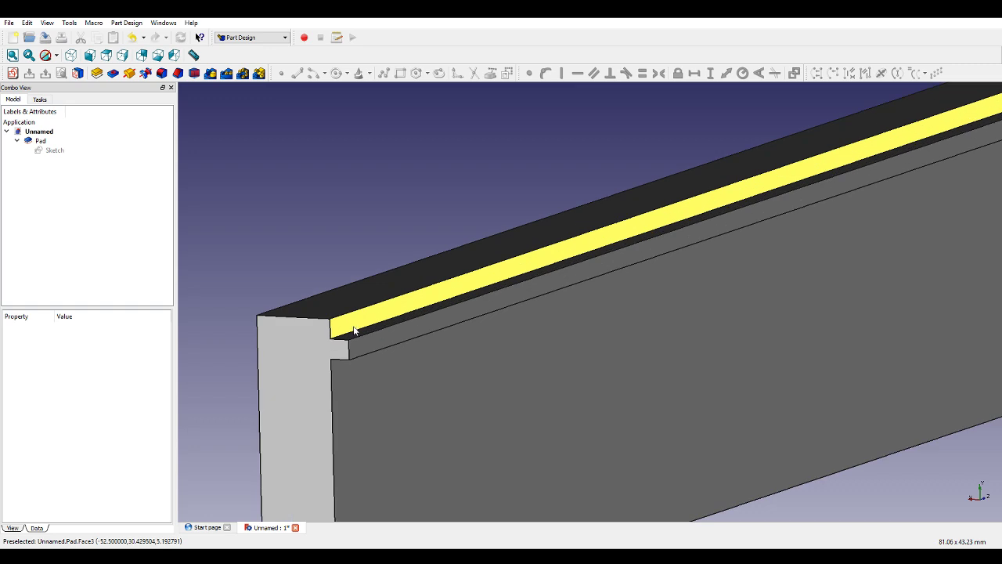
{"action": "left_click", "coordinate": [368, 331]}
{"action": "left_click", "coordinate": [373, 252]}
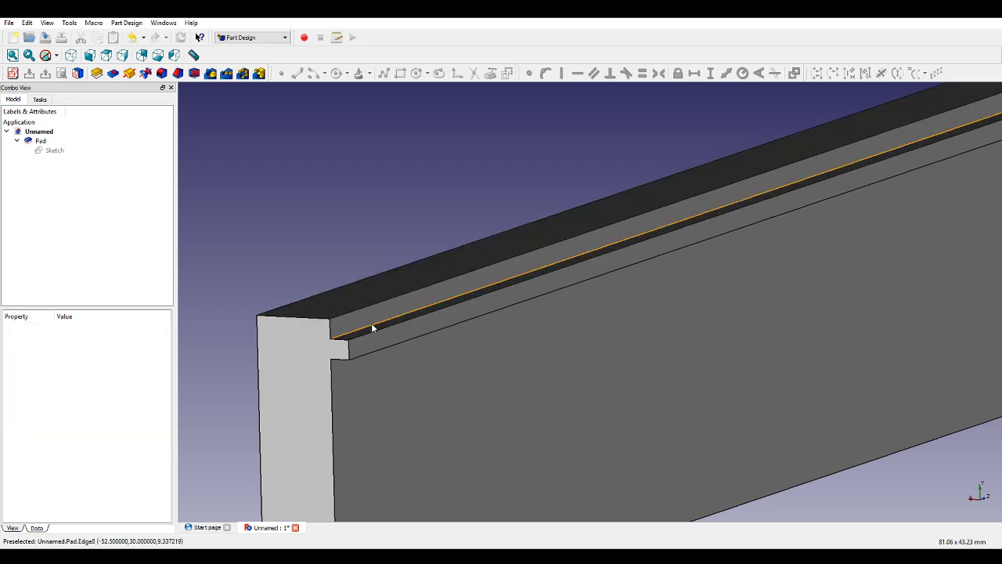
{"action": "left_click", "coordinate": [373, 329]}
{"action": "left_click", "coordinate": [162, 73]}
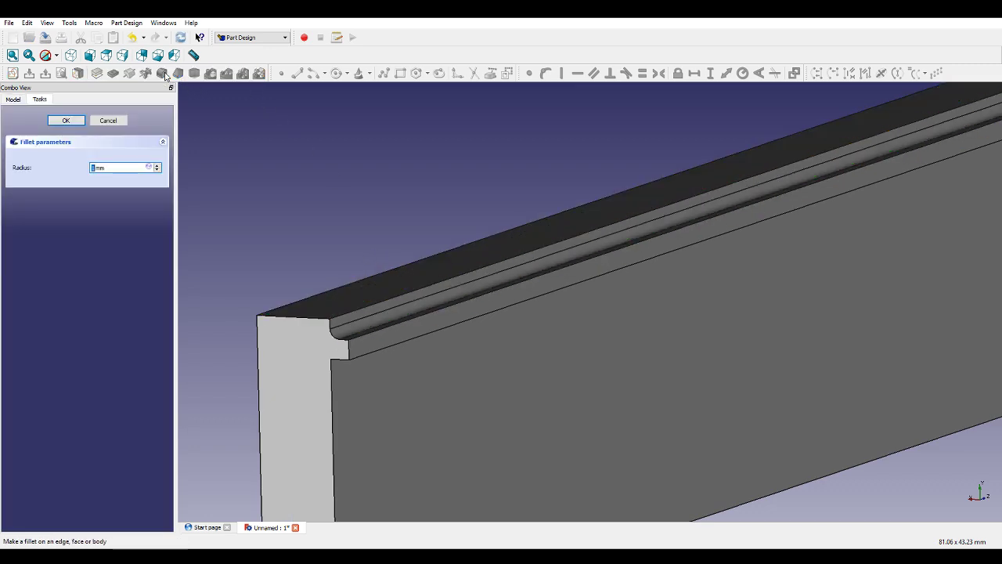
{"action": "type", "text": "1.99"}
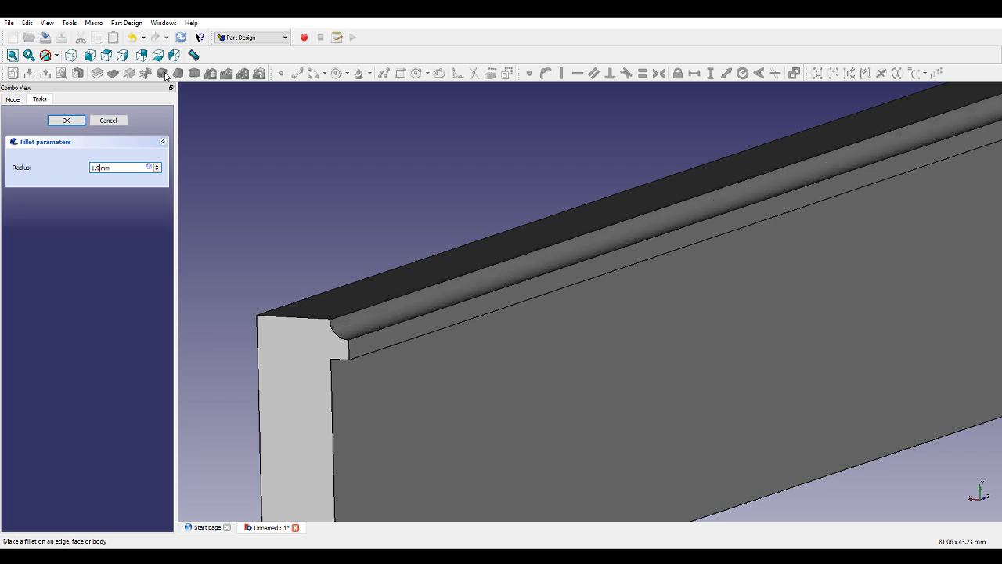
{"action": "key", "text": "Return"}
{"action": "key", "text": "v"}
{"action": "key", "text": "f"}
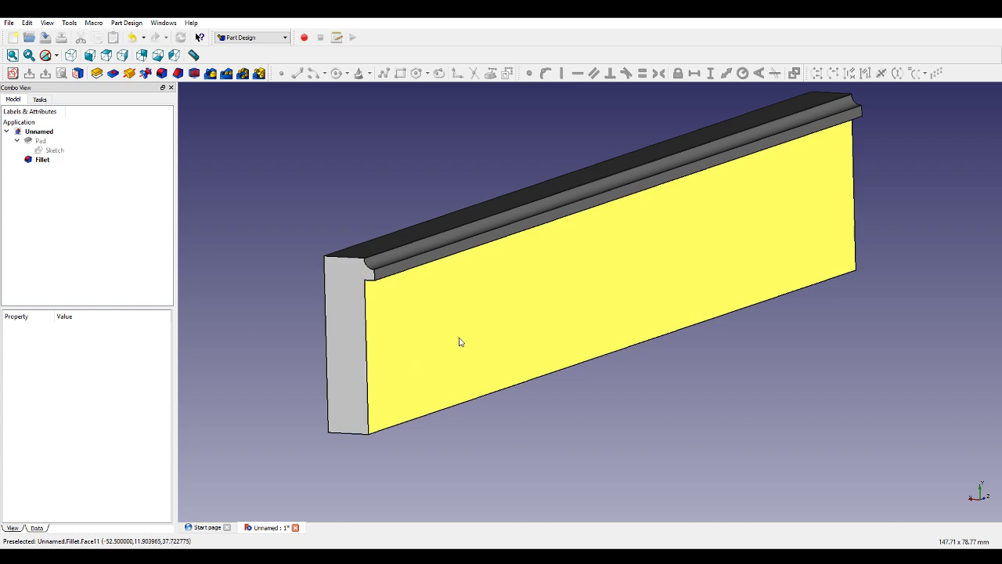
{"action": "left_click", "coordinate": [459, 341]}
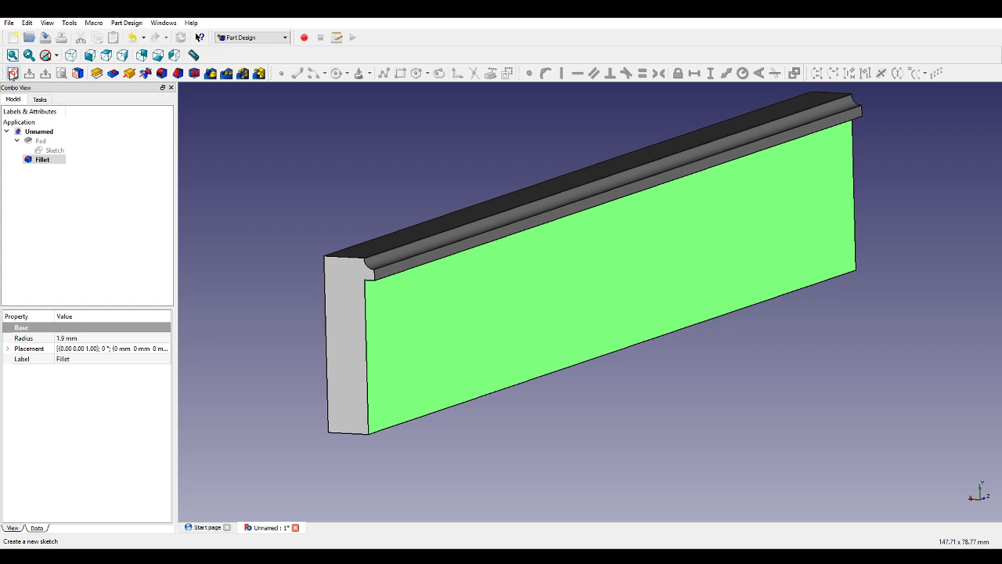
{"action": "left_click", "coordinate": [12, 74]}
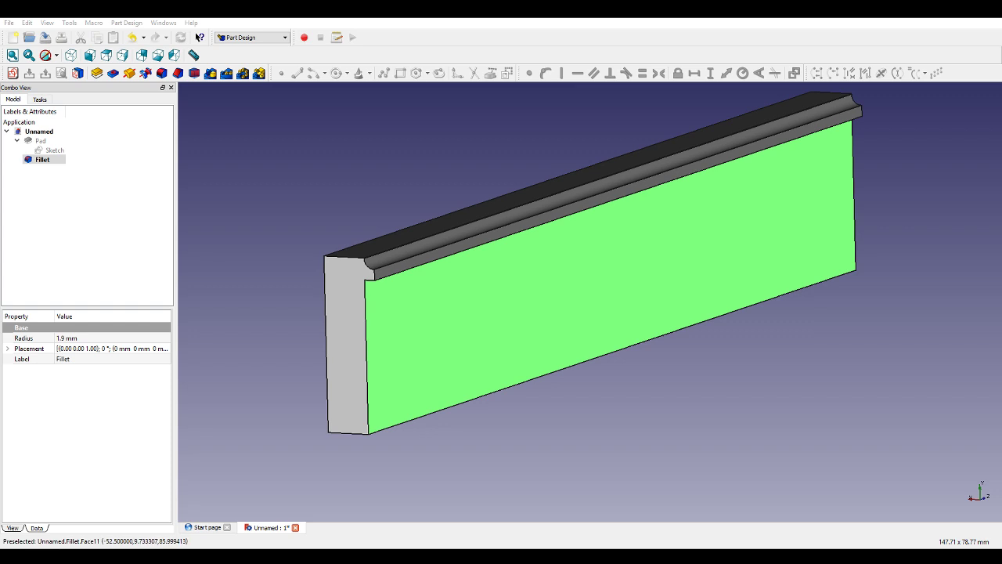
{"action": "mouse_move", "coordinate": [447, 246]}
{"action": "middle_mouse_down"}
{"action": "mouse_move", "coordinate": [476, 265]}
{"action": "mouse_move", "coordinate": [455, 251]}
{"action": "middle_mouse_up"}
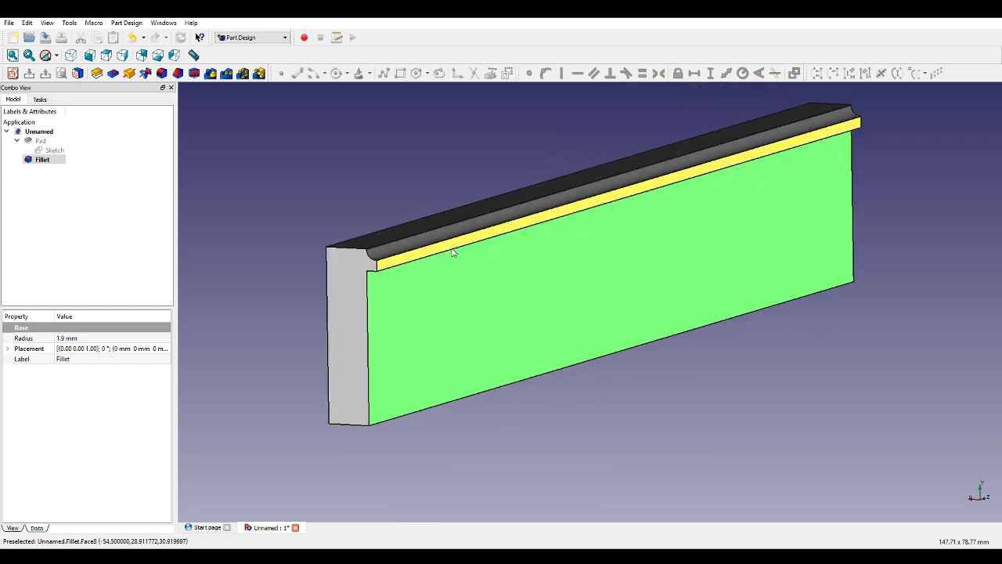
{"action": "left_click", "coordinate": [575, 446]}
{"action": "mouse_move", "coordinate": [575, 446]}
{"action": "middle_mouse_down"}
{"action": "mouse_move", "coordinate": [593, 449]}
{"action": "mouse_move", "coordinate": [574, 433]}
{"action": "middle_mouse_up"}
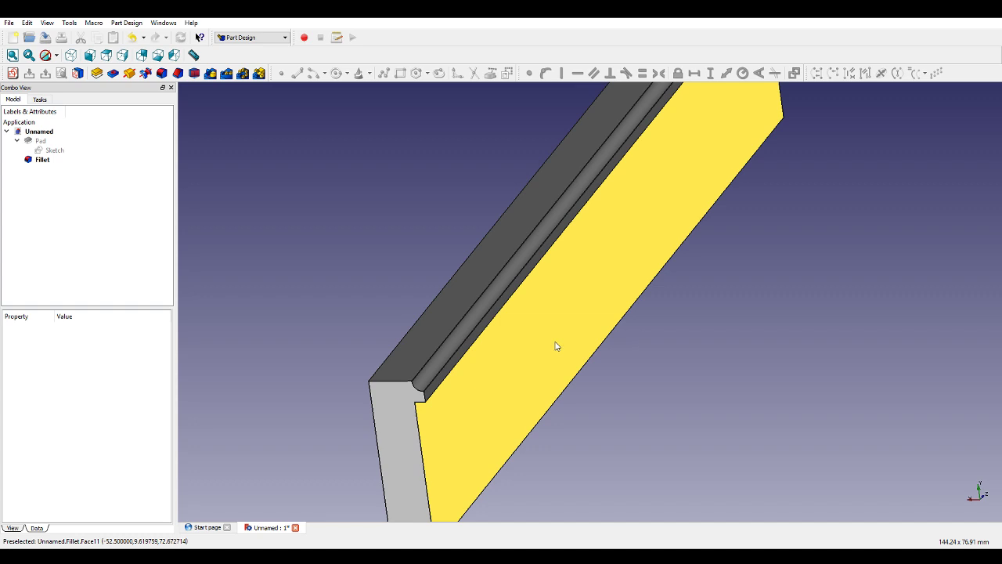
Start a sketch on the bar's top face and draw a rectangle about 14.8 by 198 mm along its length, overlapping the bar.
{"action": "left_click", "coordinate": [436, 331]}
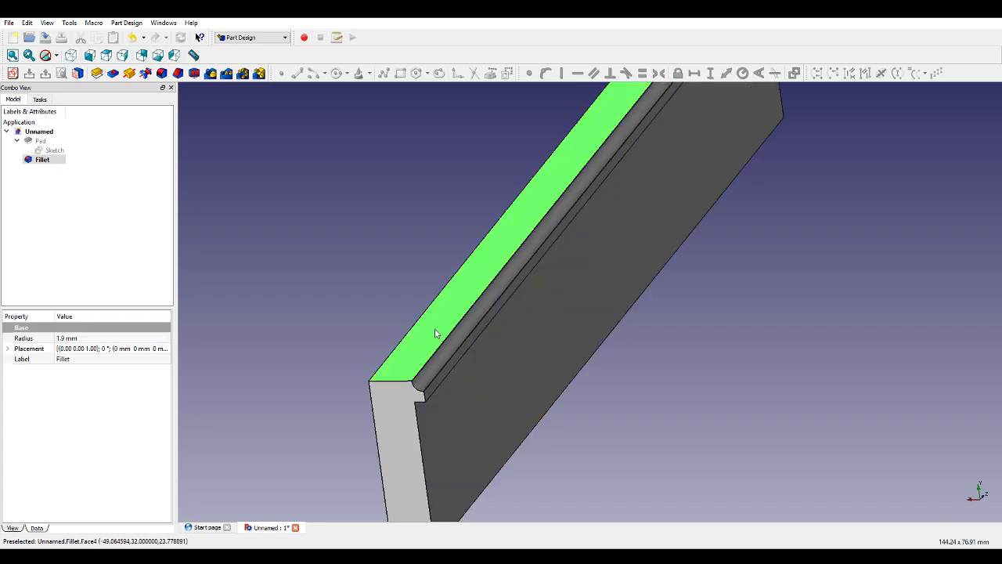
{"action": "left_click", "coordinate": [12, 73]}
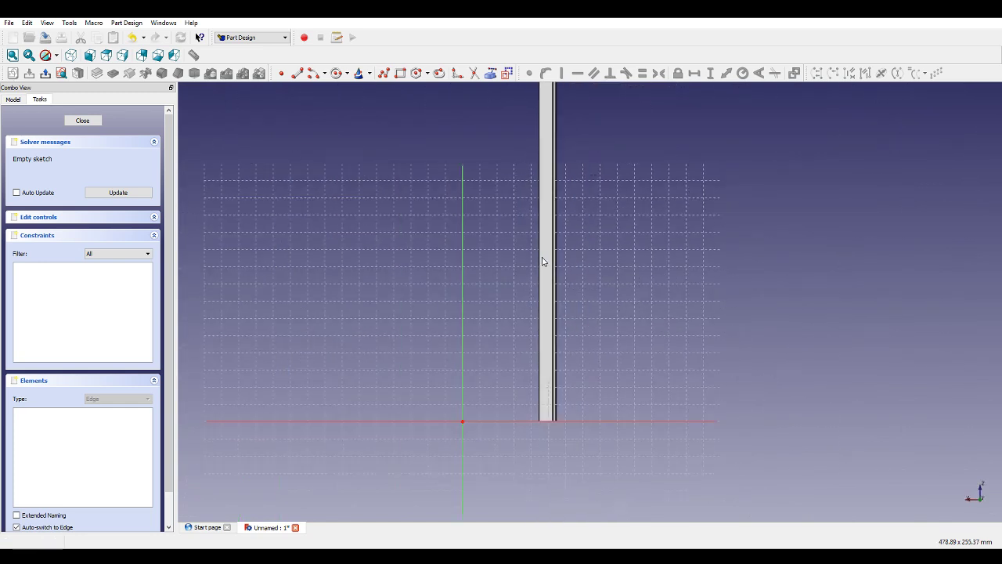
{"action": "left_click", "coordinate": [400, 72]}
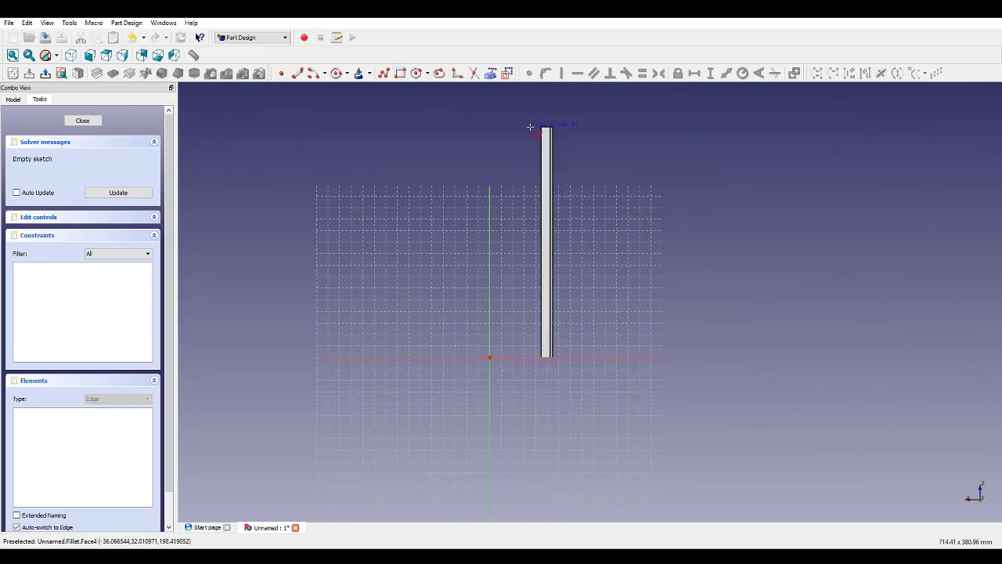
{"action": "left_click", "coordinate": [529, 125]}
{"action": "scroll", "coordinate": [510, 312], "scroll_direction": "up", "scroll_amount": 3}
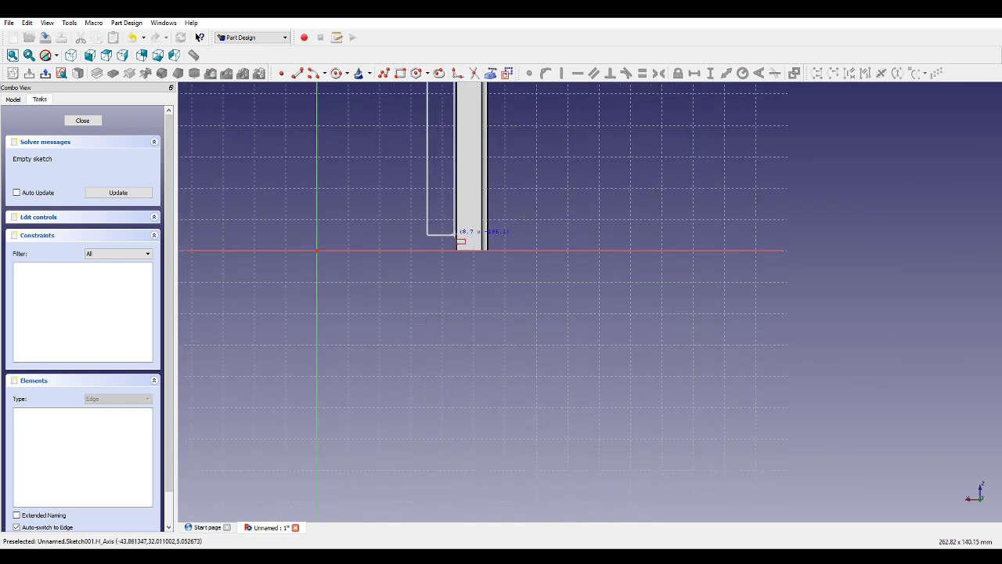
{"action": "left_click", "coordinate": [480, 248]}
{"action": "scroll", "coordinate": [474, 244], "scroll_direction": "up", "scroll_amount": 5}
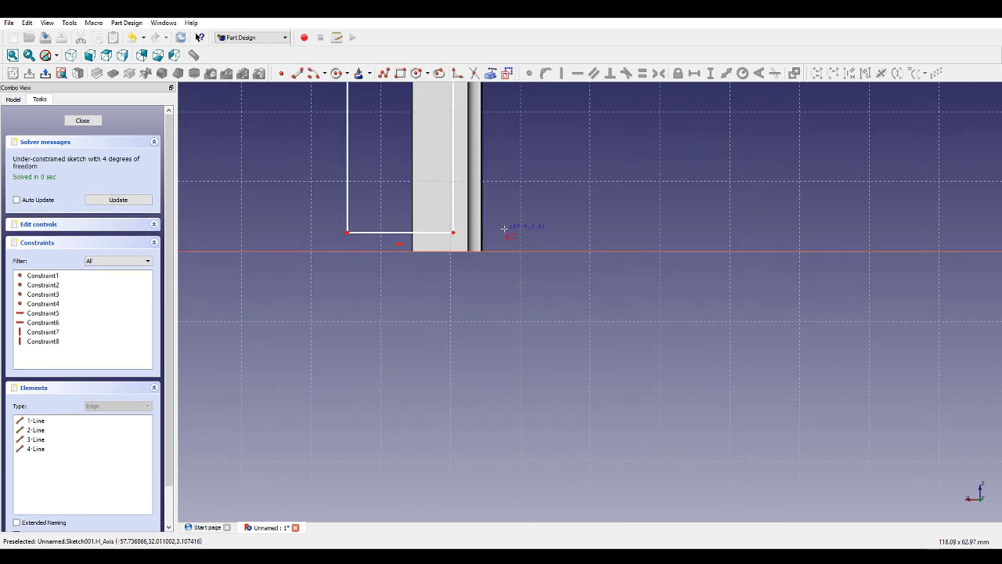
Constrain the horizontal distance of the rectangle's lower corner on the bar from the vertical axis, trying 47 mm and settling on 50 mm.
{"action": "left_click", "coordinate": [467, 233]}
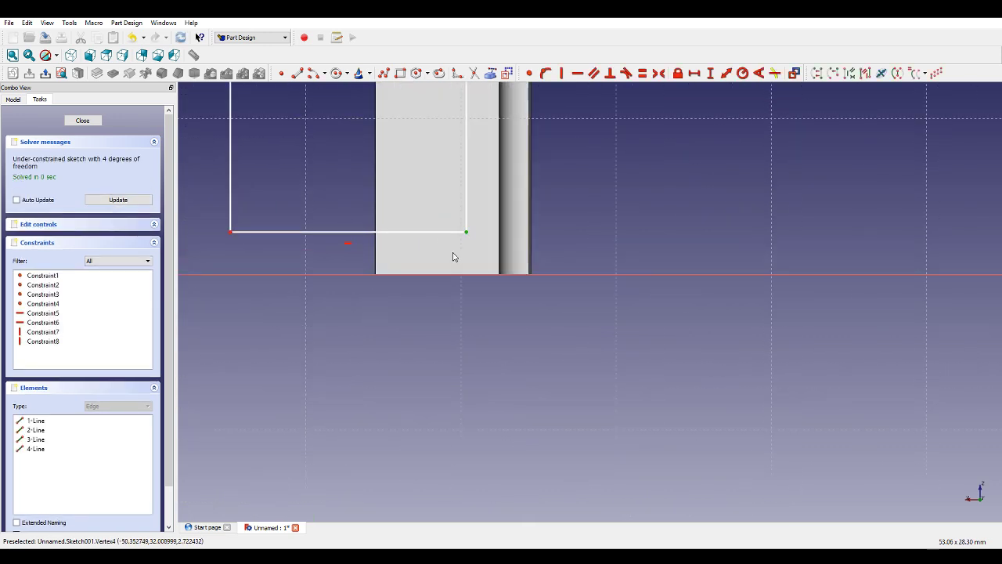
{"action": "scroll", "coordinate": [391, 274], "scroll_direction": "down", "scroll_amount": 4}
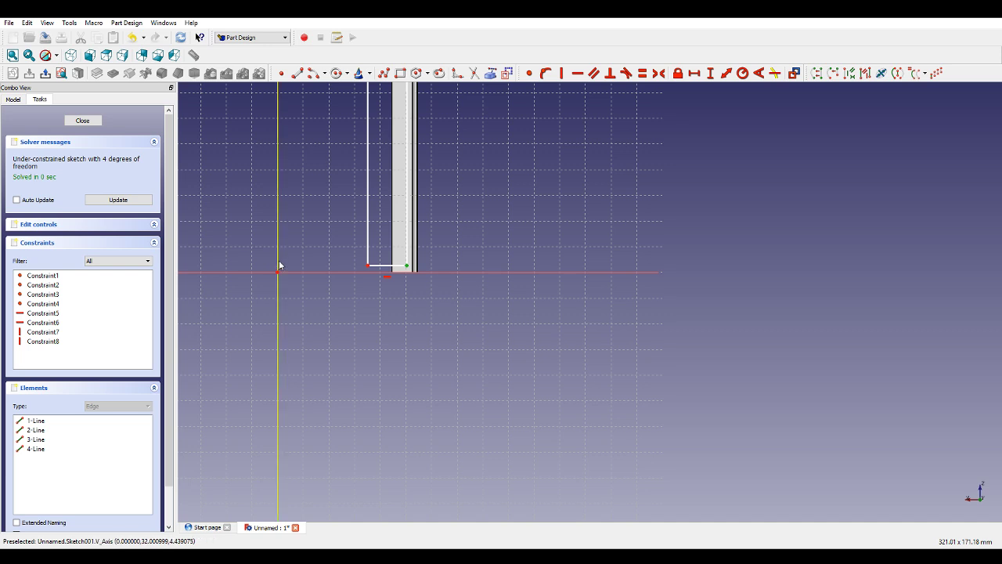
{"action": "scroll", "coordinate": [339, 263], "scroll_direction": "up", "scroll_amount": 6}
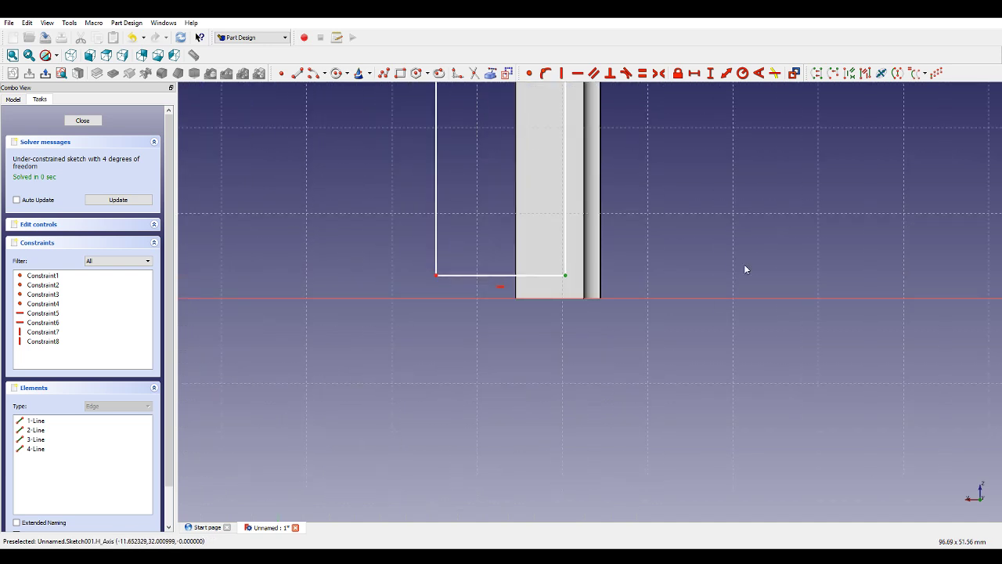
{"action": "left_click", "coordinate": [695, 75]}
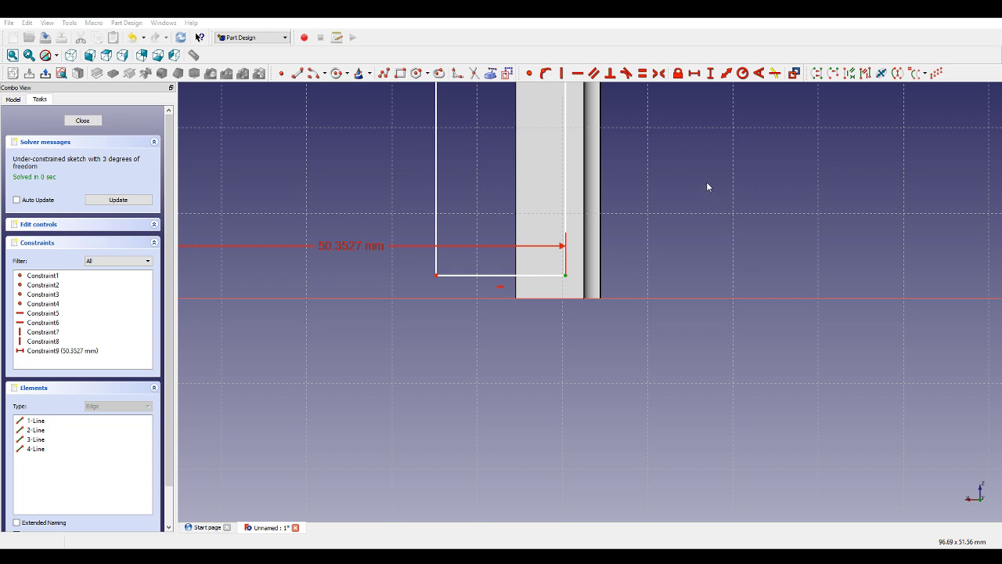
{"action": "type", "text": "47"}
{"action": "key", "text": "Return"}
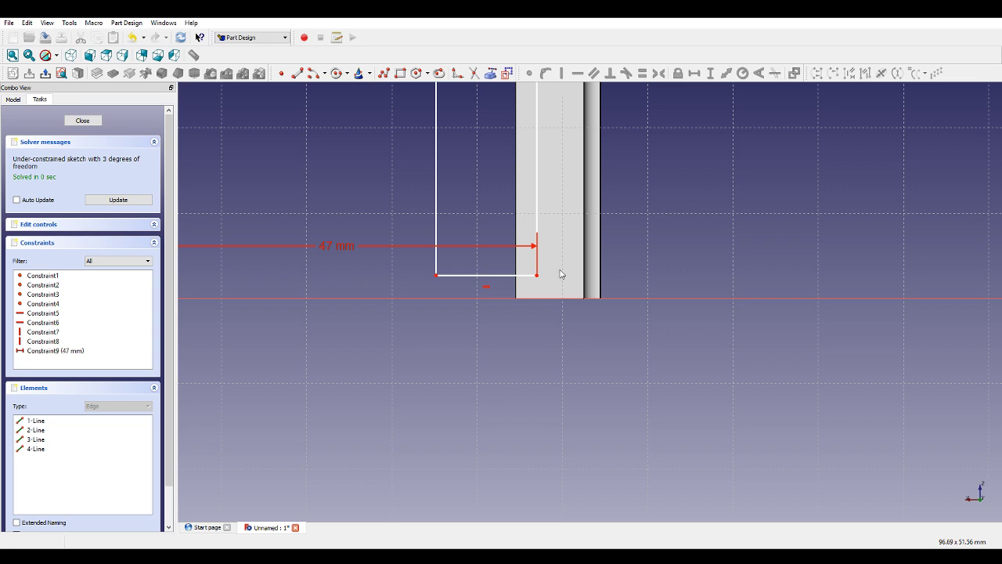
{"action": "double_click", "coordinate": [330, 248]}
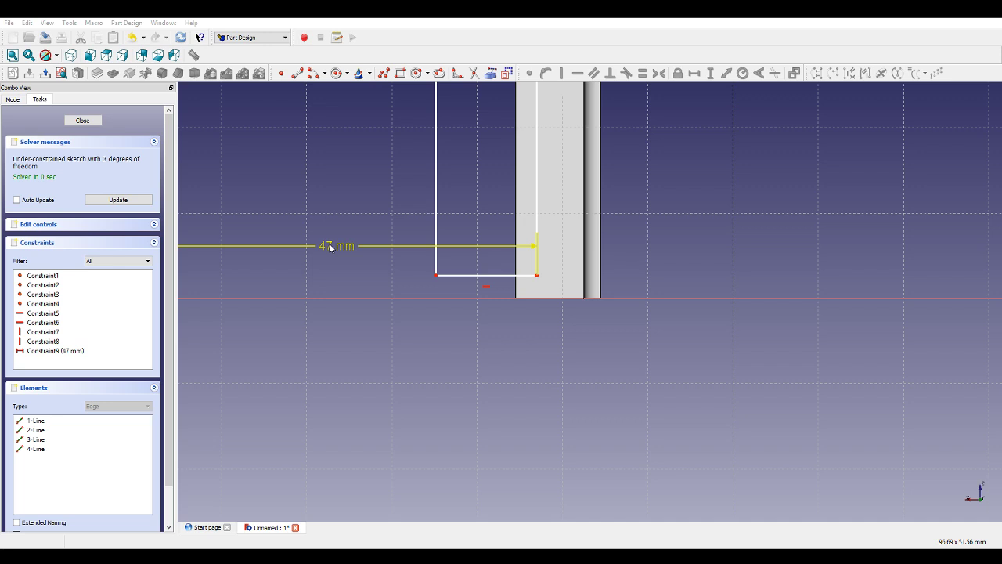
{"action": "type", "text": "50"}
{"action": "key", "text": "Return"}
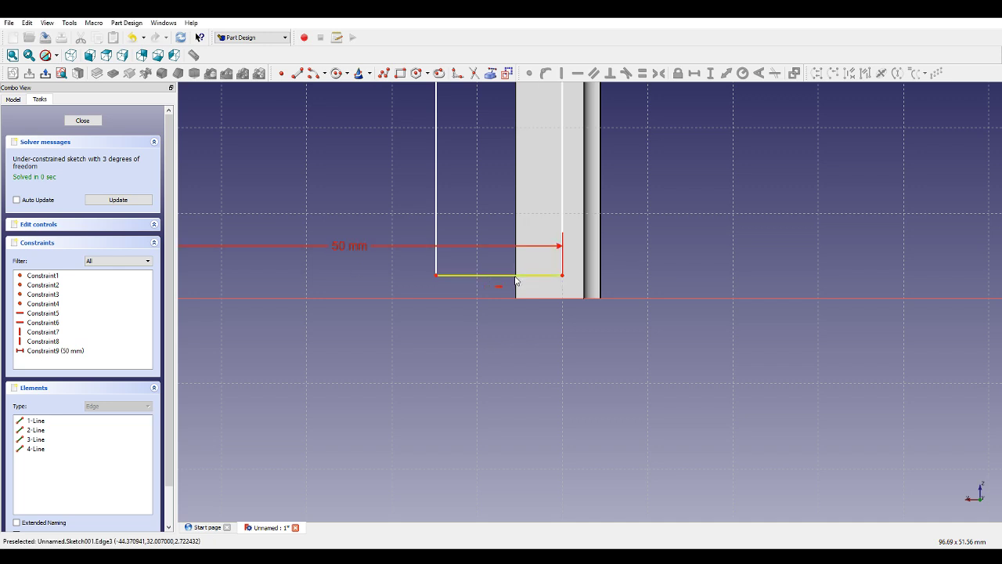
Constrain the same lower corner to a vertical distance of 1 mm from the horizontal axis.
{"action": "left_click", "coordinate": [564, 277]}
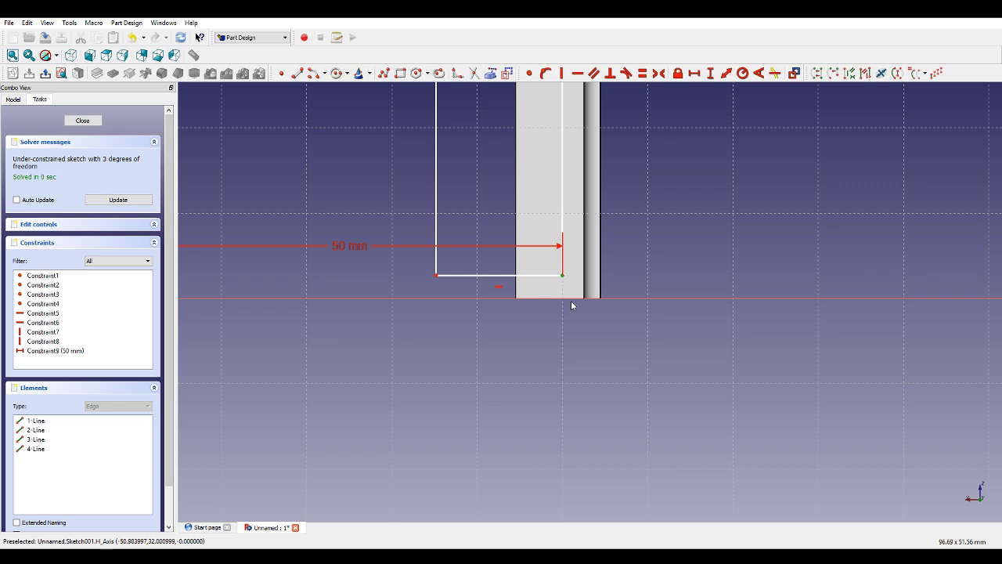
{"action": "left_click", "coordinate": [571, 298]}
{"action": "left_click", "coordinate": [714, 73]}
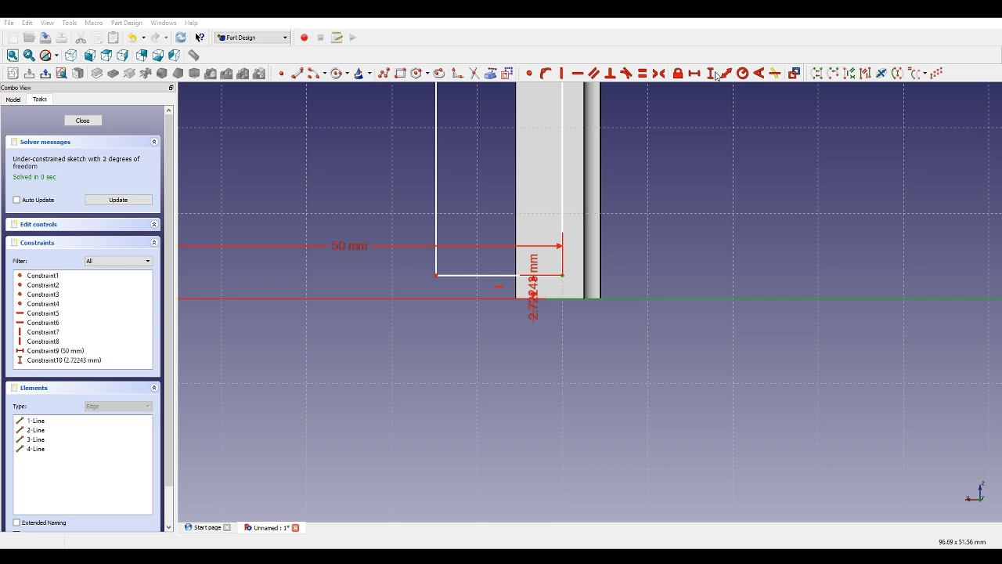
{"action": "scroll", "coordinate": [683, 246], "scroll_direction": "down", "scroll_amount": 4}
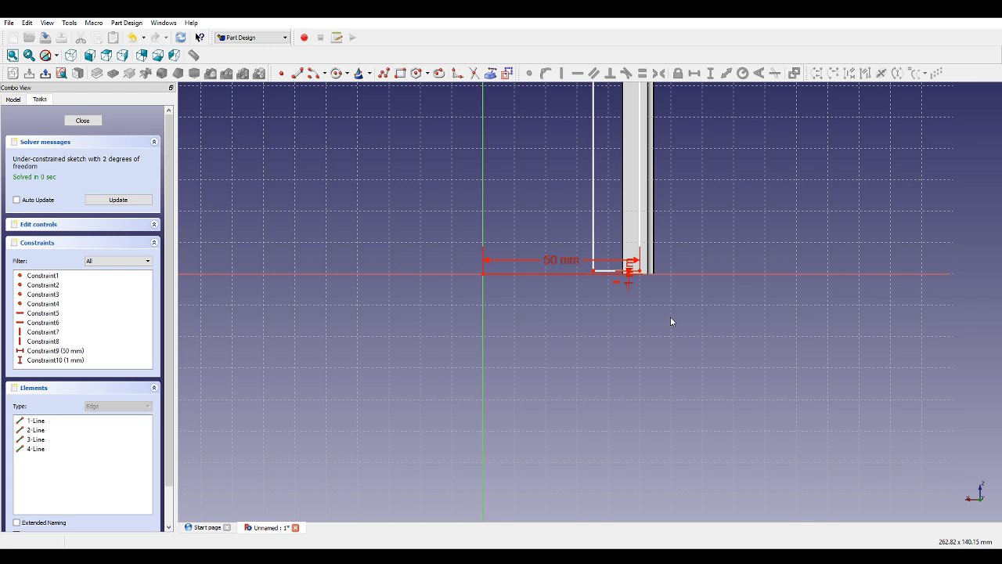
Dimension the rectangle's short lower edge with a horizontal distance of 5 mm.
{"action": "scroll", "coordinate": [670, 316], "scroll_direction": "down", "scroll_amount": 2}
{"action": "scroll", "coordinate": [680, 337], "scroll_direction": "up", "scroll_amount": 6}
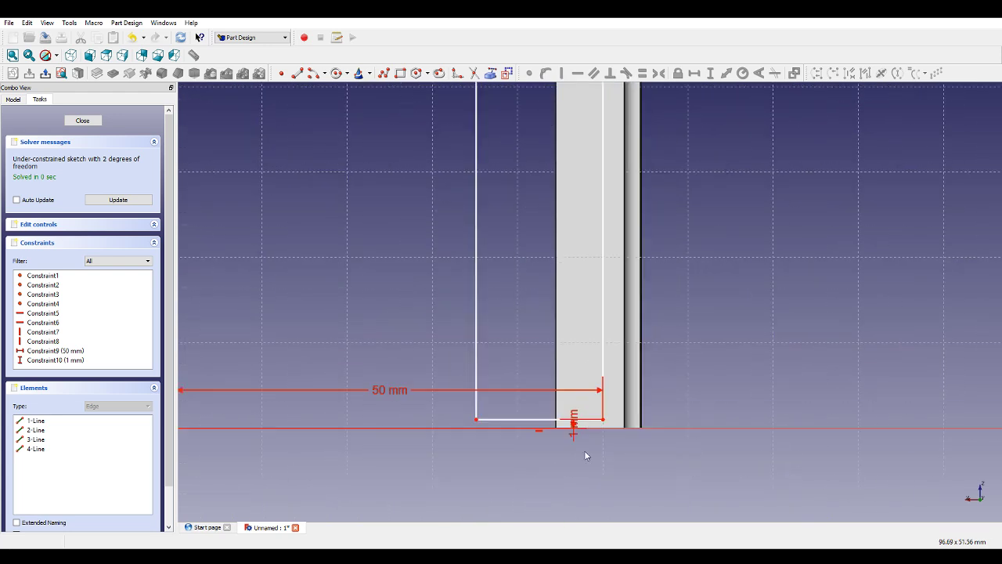
{"action": "left_click", "coordinate": [559, 420]}
{"action": "left_click", "coordinate": [695, 72]}
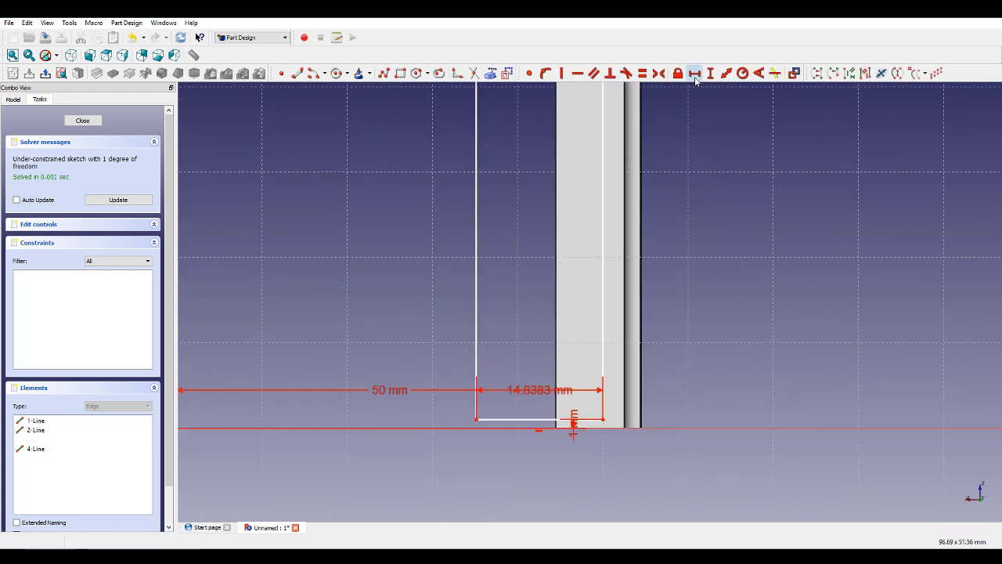
{"action": "type", "text": "5"}
{"action": "key", "text": "Return"}
Try a rectangle width of 6 mm and adjust it to 5.5 mm to match the bar's outer edge.
{"action": "scroll", "coordinate": [643, 437], "scroll_direction": "up", "scroll_amount": 2}
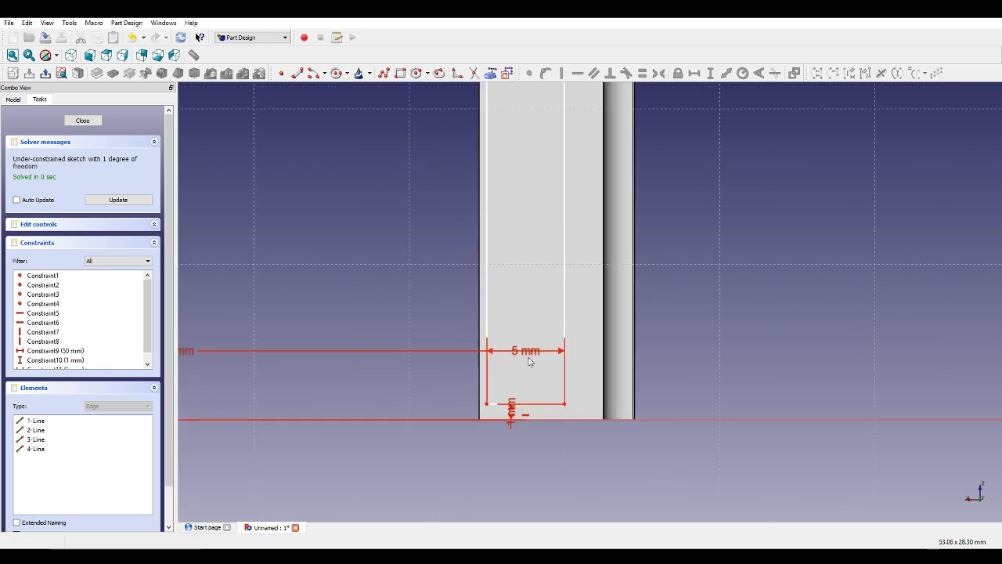
{"action": "double_click", "coordinate": [525, 354]}
{"action": "type", "text": "6"}
{"action": "key", "text": "Return"}
{"action": "scroll", "coordinate": [592, 369], "scroll_direction": "down", "scroll_amount": 2}
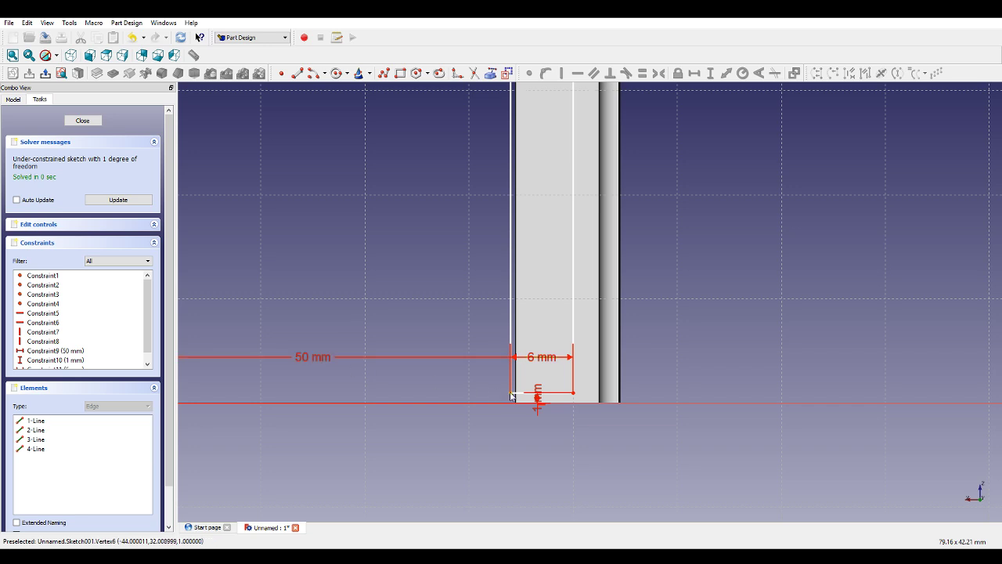
{"action": "scroll", "coordinate": [511, 395], "scroll_direction": "down", "scroll_amount": 2}
{"action": "scroll", "coordinate": [528, 395], "scroll_direction": "up", "scroll_amount": 2}
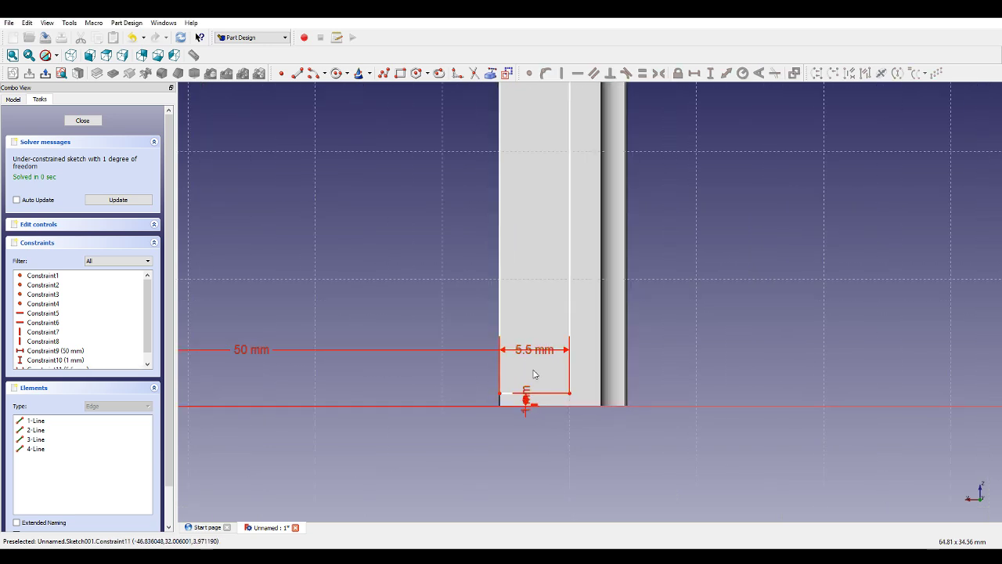
Constrain the rectangle's upper corner vertically so its top edge aligns with the bar's far end, and close the sketch.
{"action": "scroll", "coordinate": [575, 407], "scroll_direction": "down", "scroll_amount": 4}
{"action": "scroll", "coordinate": [575, 147], "scroll_direction": "up", "scroll_amount": 3}
{"action": "scroll", "coordinate": [575, 147], "scroll_direction": "down", "scroll_amount": 3}
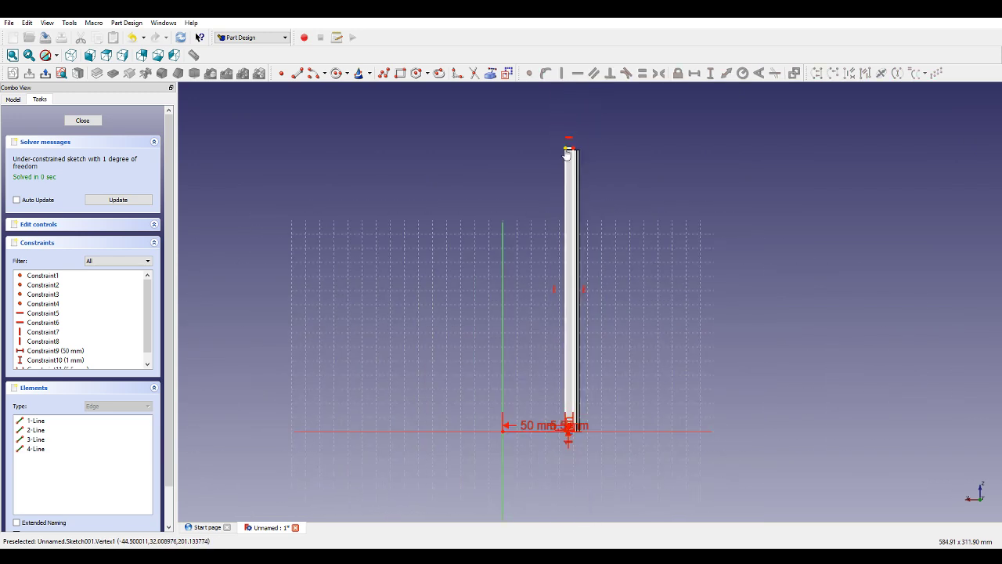
{"action": "scroll", "coordinate": [587, 145], "scroll_direction": "up", "scroll_amount": 1}
{"action": "scroll", "coordinate": [589, 146], "scroll_direction": "up", "scroll_amount": 2}
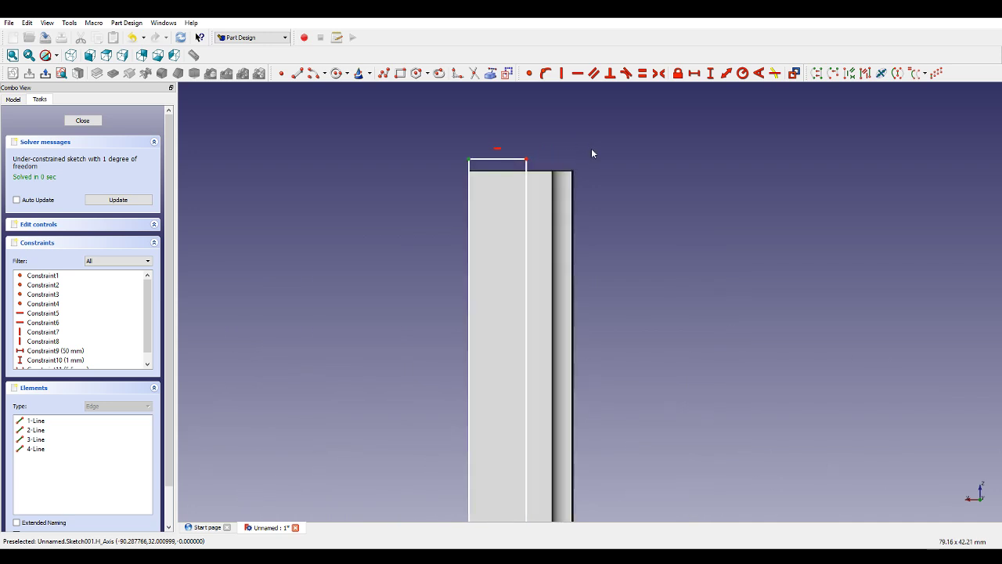
{"action": "left_click", "coordinate": [711, 73]}
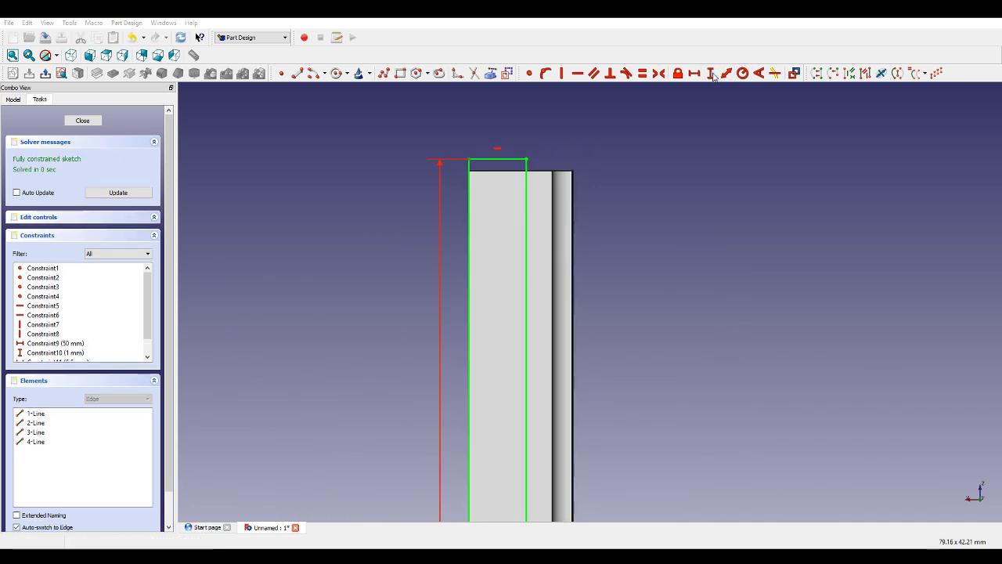
{"action": "key", "text": "Return"}
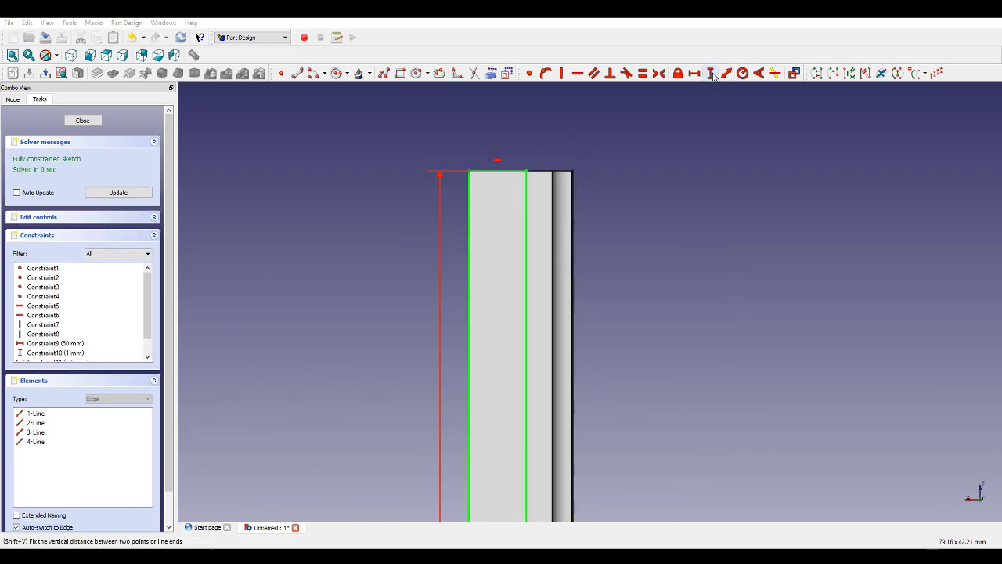
{"action": "left_click", "coordinate": [141, 192]}
{"action": "left_click", "coordinate": [82, 120]}
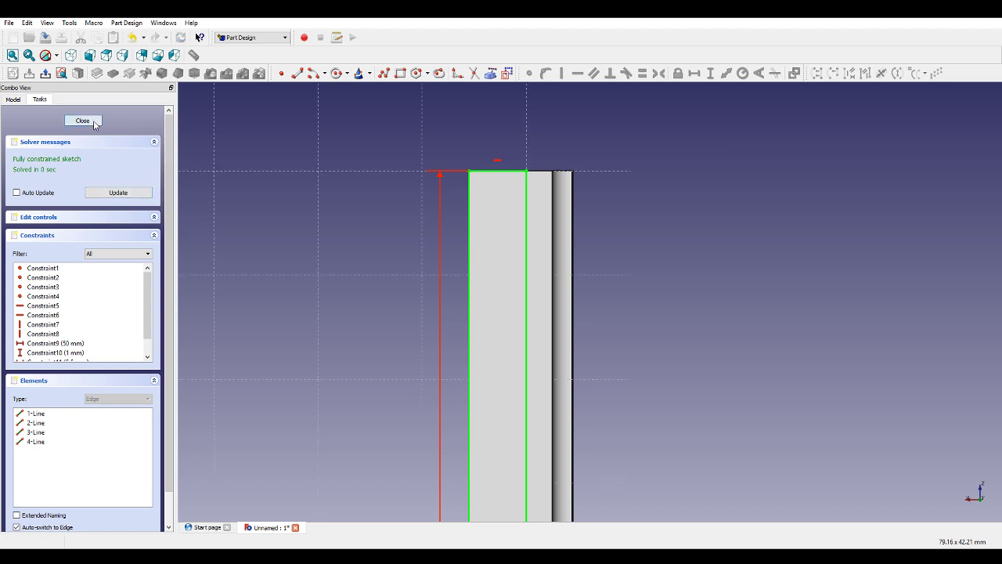
Pocket the sketched rectangle with the type set to Through all.
{"action": "left_click", "coordinate": [113, 73]}
{"action": "middle_click_drag", "start_coordinate": [598, 357], "coordinate": [515, 213]}
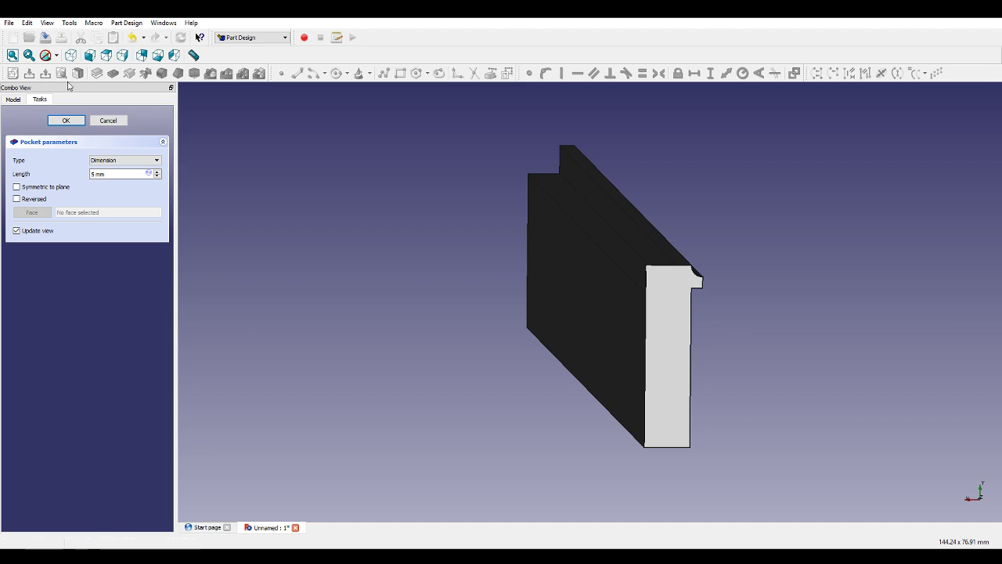
{"action": "left_click", "coordinate": [105, 175]}
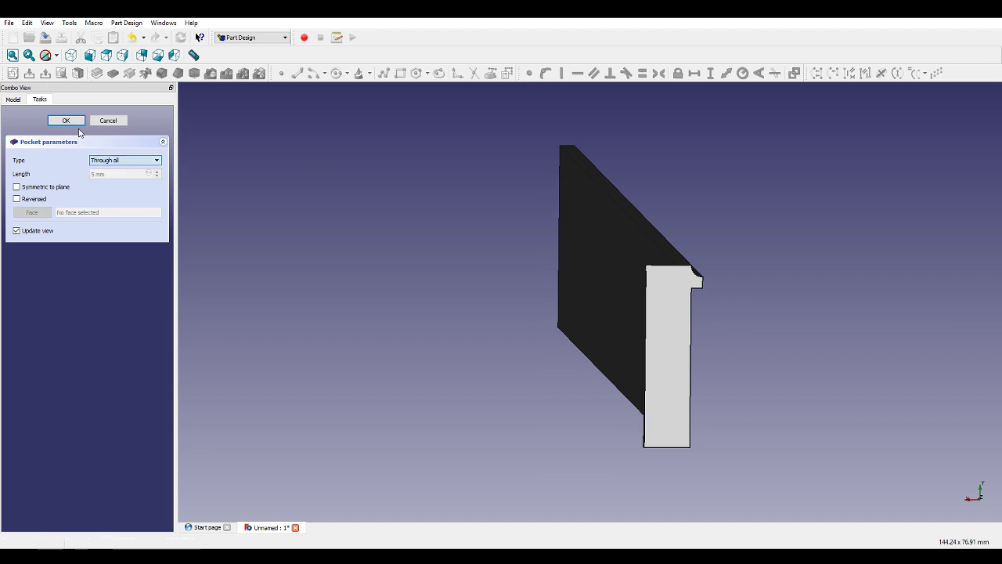
{"action": "left_click", "coordinate": [70, 123]}
{"action": "mouse_move", "coordinate": [363, 291]}
{"action": "middle_mouse_down"}
{"action": "mouse_move", "coordinate": [383, 278]}
{"action": "mouse_move", "coordinate": [309, 280]}
{"action": "middle_mouse_up"}
Reopen the pad's base sketch and examine the profile dimensions around the side tab and fillet.
{"action": "double_click", "coordinate": [53, 150]}
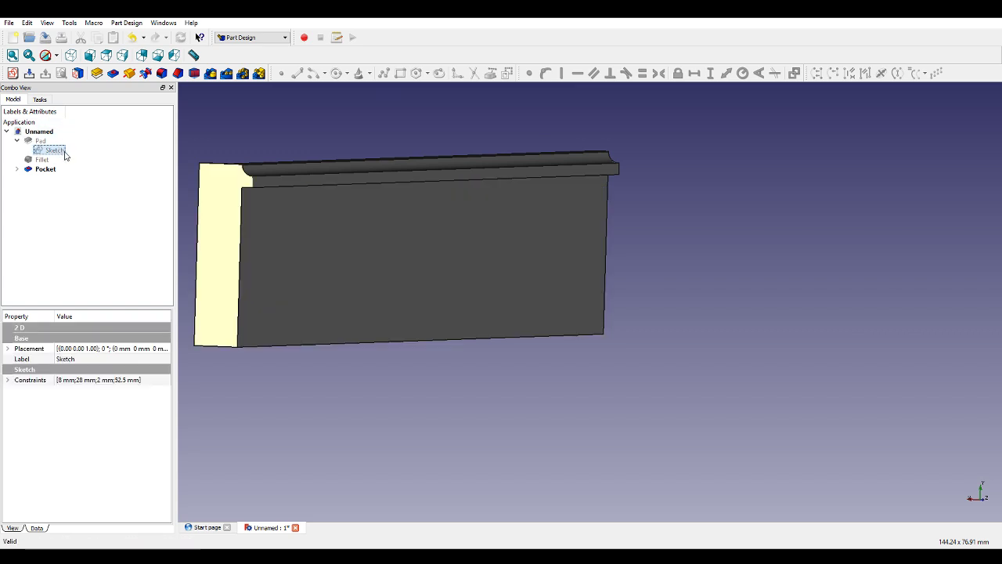
{"action": "scroll", "coordinate": [583, 288], "scroll_direction": "up", "scroll_amount": 6}
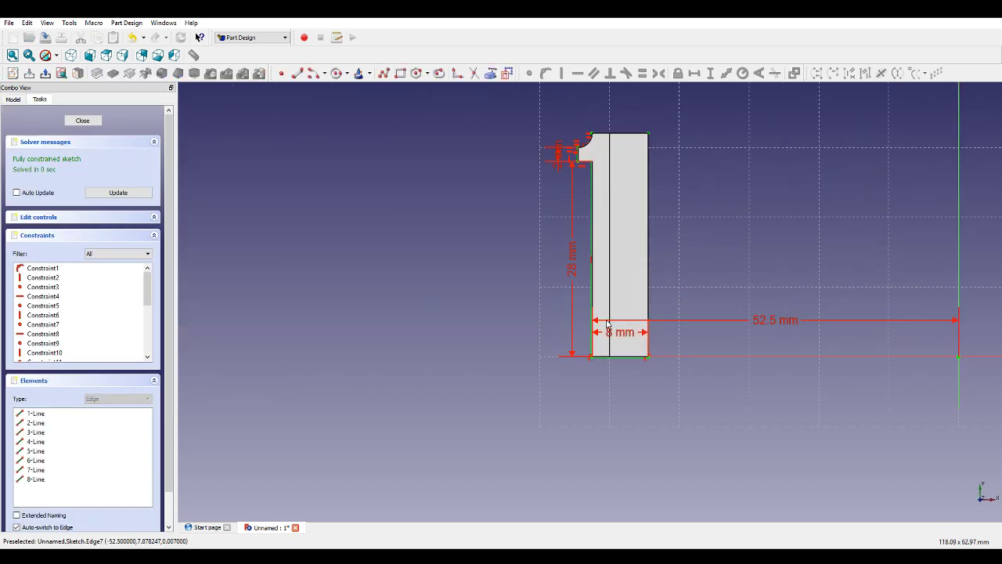
{"action": "scroll", "coordinate": [630, 332], "scroll_direction": "down", "scroll_amount": 3}
{"action": "scroll", "coordinate": [635, 199], "scroll_direction": "up", "scroll_amount": 4}
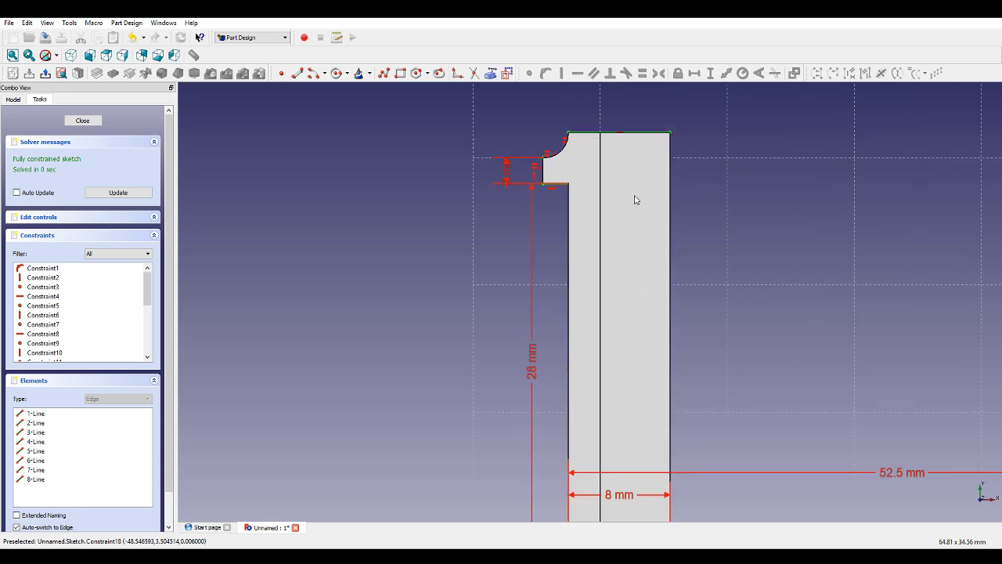
{"action": "scroll", "coordinate": [562, 196], "scroll_direction": "down", "scroll_amount": 2}
{"action": "scroll", "coordinate": [576, 182], "scroll_direction": "up", "scroll_amount": 4}
{"action": "scroll", "coordinate": [527, 206], "scroll_direction": "up", "scroll_amount": 4}
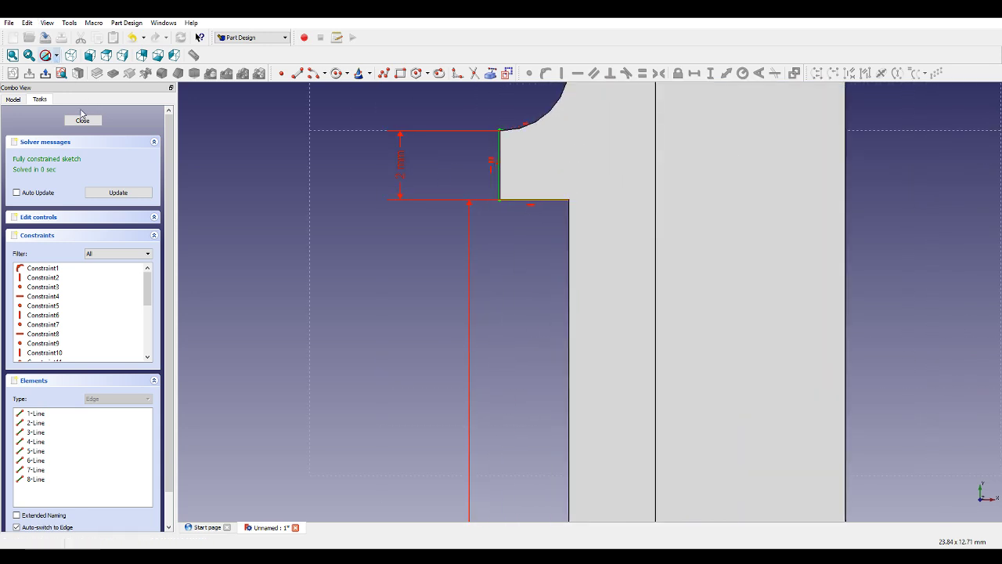
Remove the equality constraint from the side tab's lower horizontal edge and set that edge's horizontal length to 2.5 mm.
{"action": "left_click", "coordinate": [81, 110]}
{"action": "left_click", "coordinate": [529, 198]}
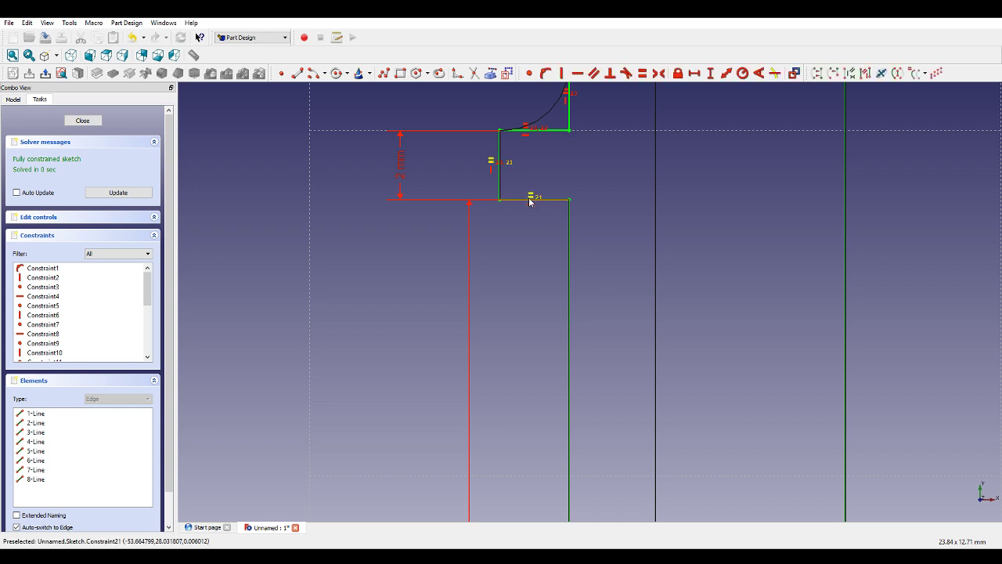
{"action": "key", "text": "Delete"}
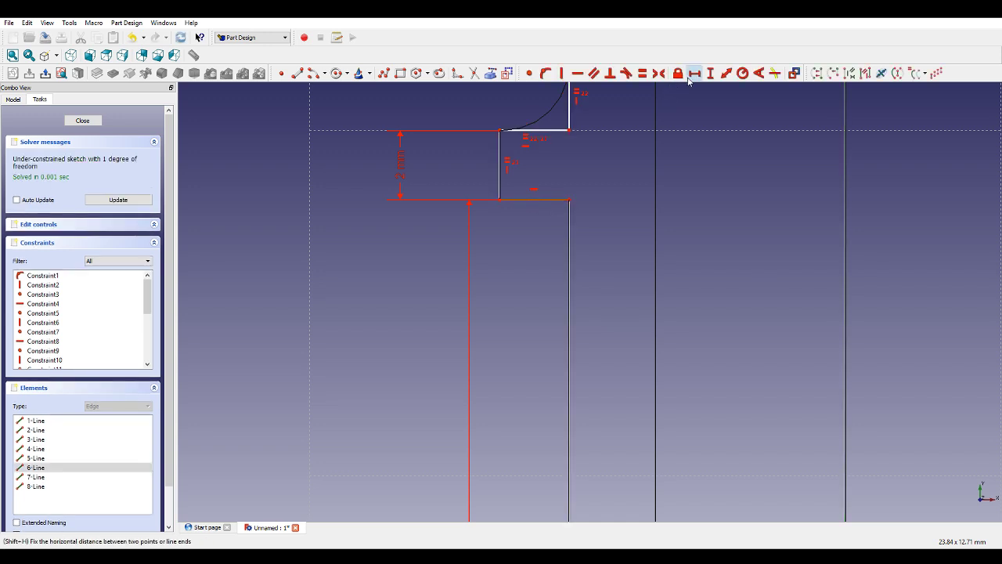
{"action": "left_click", "coordinate": [689, 80]}
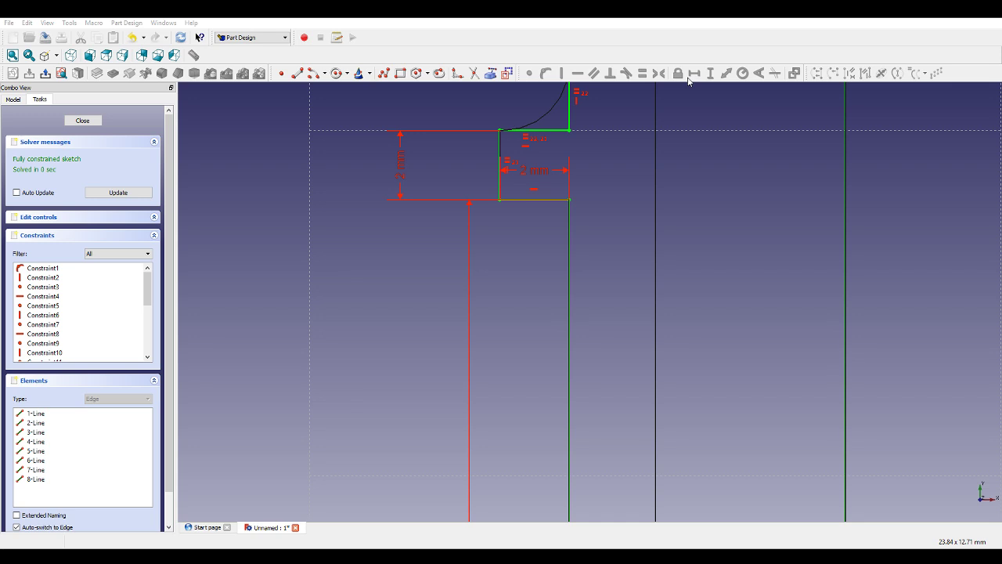
Set the profile's horizontal distance from the vertical axis to 52 mm and close the base sketch.
{"action": "scroll", "coordinate": [557, 263], "scroll_direction": "down", "scroll_amount": 10}
{"action": "scroll", "coordinate": [600, 387], "scroll_direction": "up", "scroll_amount": 4}
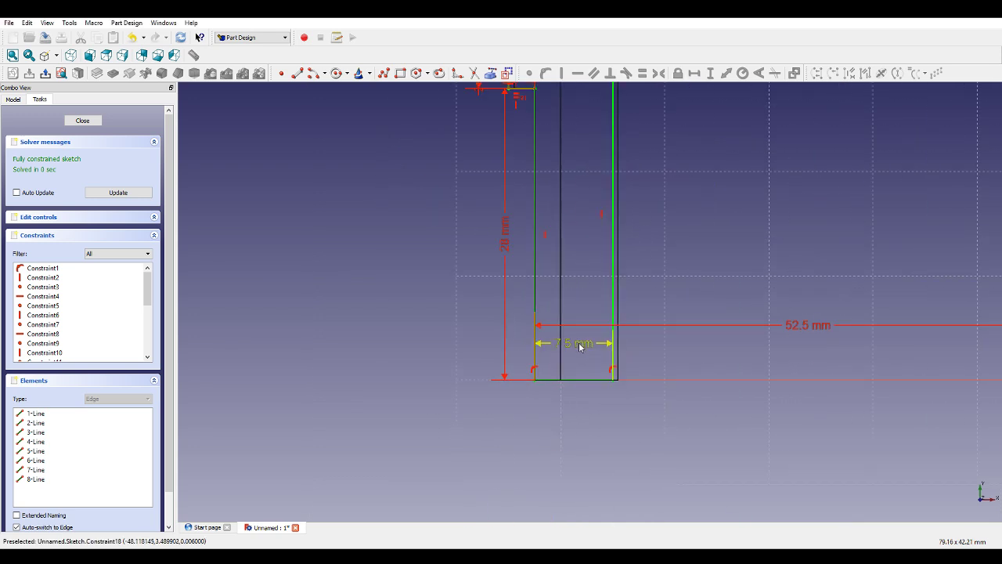
{"action": "scroll", "coordinate": [582, 405], "scroll_direction": "down", "scroll_amount": 2}
{"action": "double_click", "coordinate": [704, 366]}
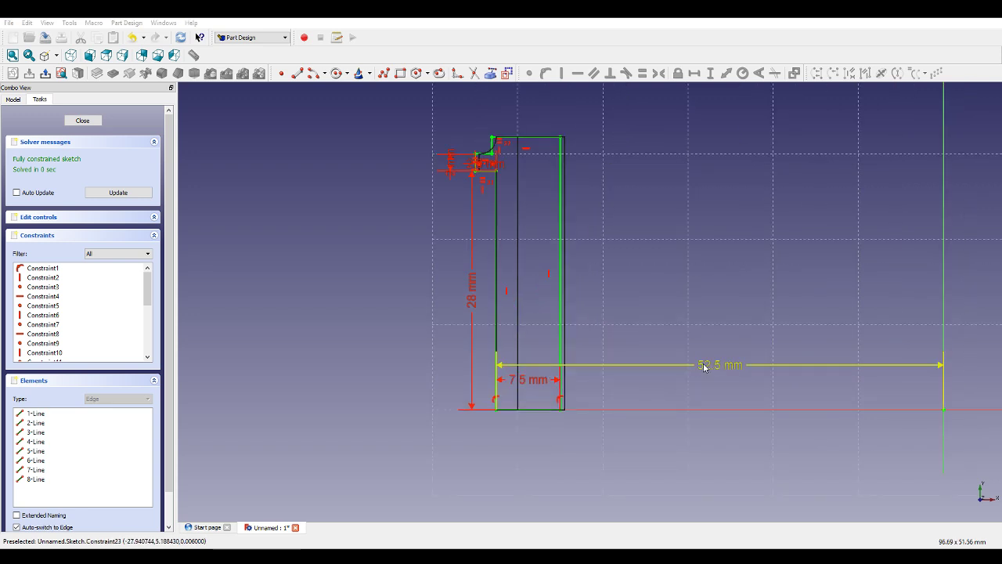
{"action": "type", "text": "52"}
{"action": "key", "text": "Return"}
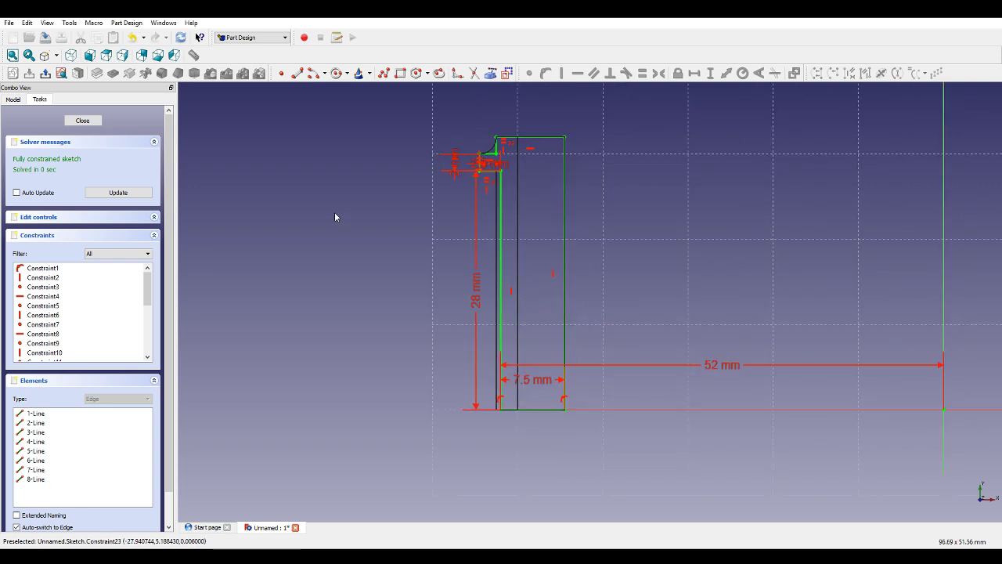
{"action": "left_click", "coordinate": [151, 194]}
{"action": "left_click", "coordinate": [82, 120]}
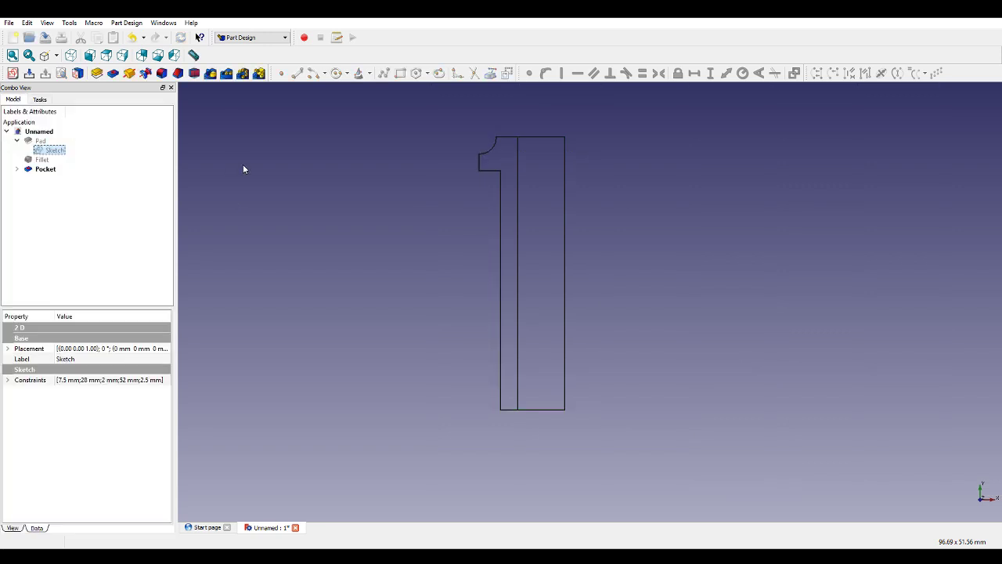
Restore the shaded display and inspect the updated bar from its tab side.
{"action": "middle_click_drag", "start_coordinate": [243, 169], "coordinate": [317, 122]}
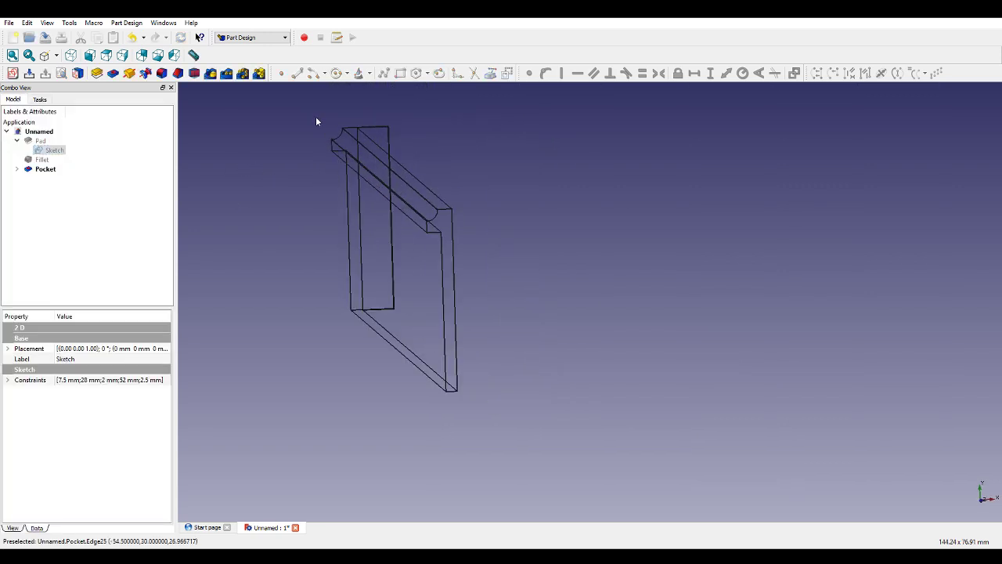
{"action": "left_click", "coordinate": [65, 74]}
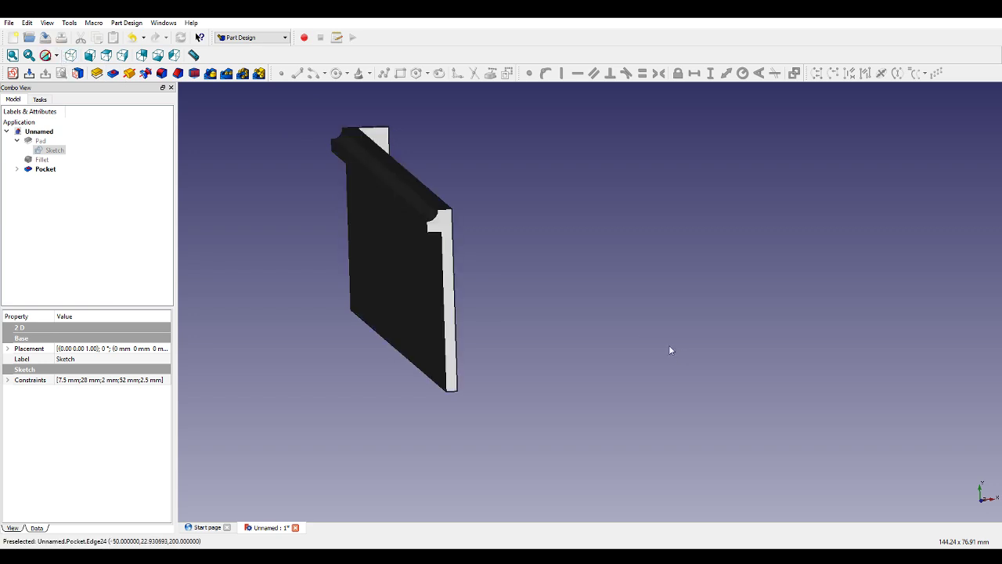
{"action": "middle_click_drag", "start_coordinate": [543, 273], "coordinate": [649, 281]}
{"action": "middle_click_drag", "start_coordinate": [619, 315], "coordinate": [633, 343]}
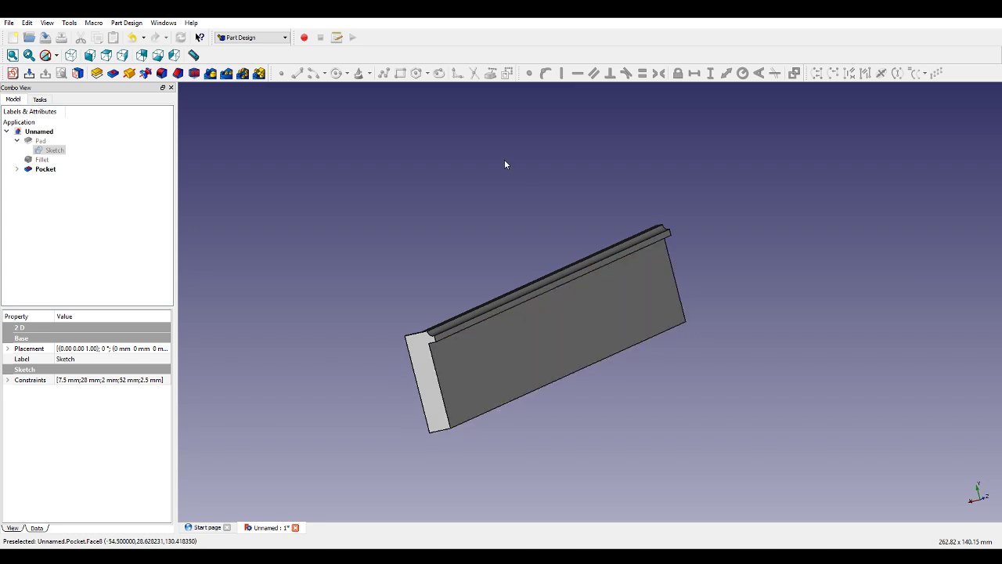
{"action": "middle_click_drag", "start_coordinate": [505, 161], "coordinate": [552, 162]}
{"action": "scroll", "coordinate": [554, 162], "scroll_direction": "down", "scroll_amount": 1}
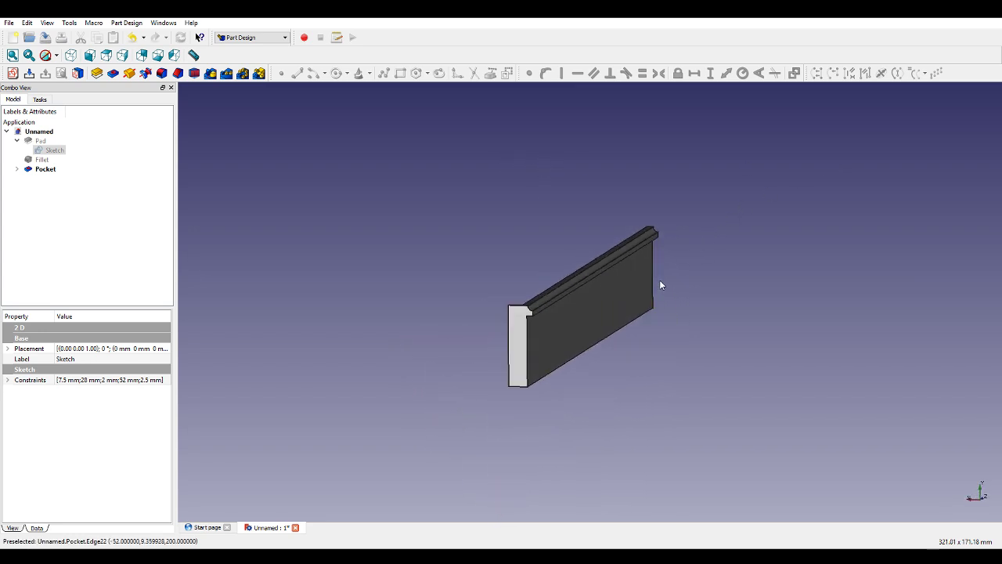
{"action": "scroll", "coordinate": [550, 314], "scroll_direction": "up", "scroll_amount": 2}
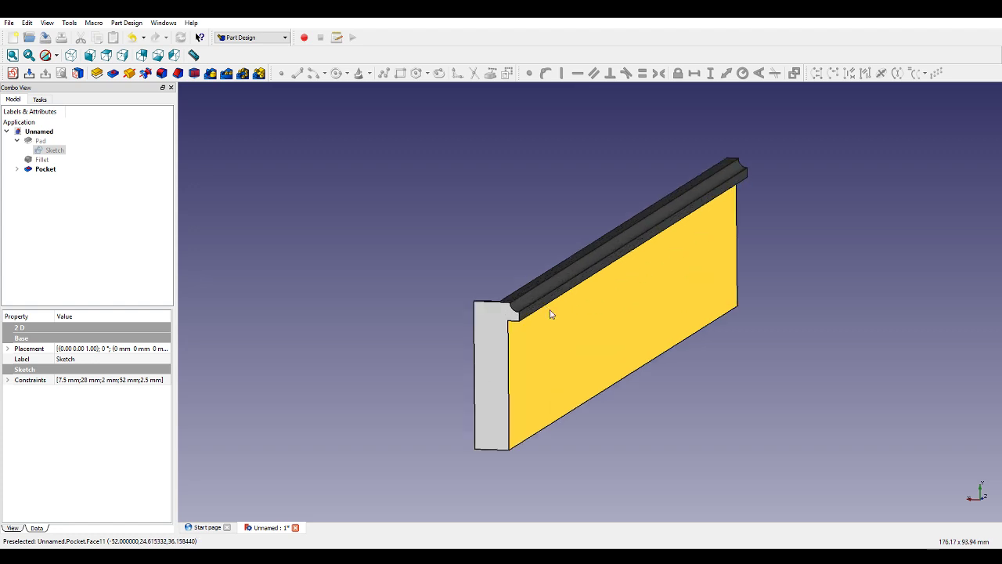
Create an empty sketch on the bar's profile-shaped end face and close it.
{"action": "left_click", "coordinate": [497, 318]}
{"action": "scroll", "coordinate": [498, 318], "scroll_direction": "up", "scroll_amount": 2}
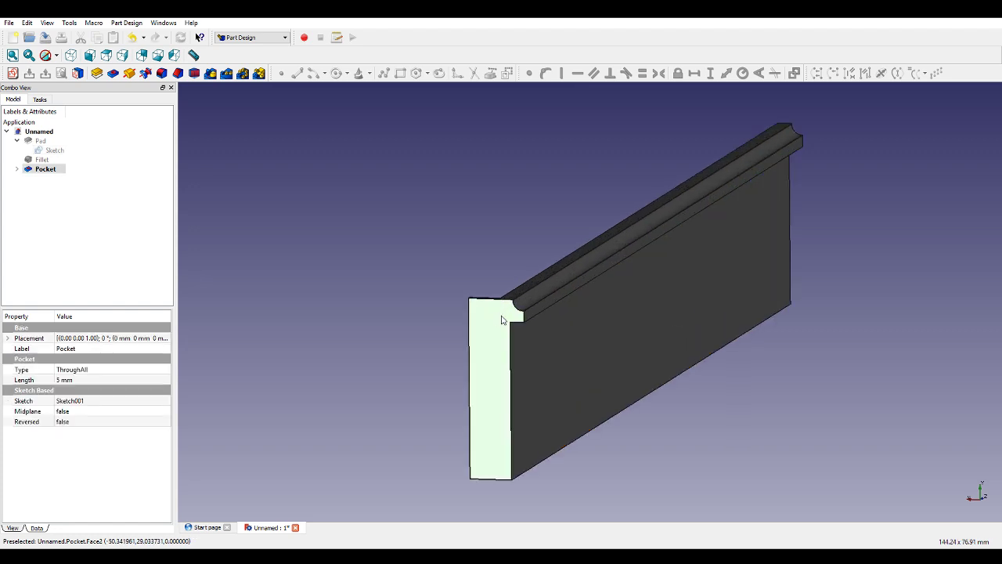
{"action": "left_click", "coordinate": [16, 73]}
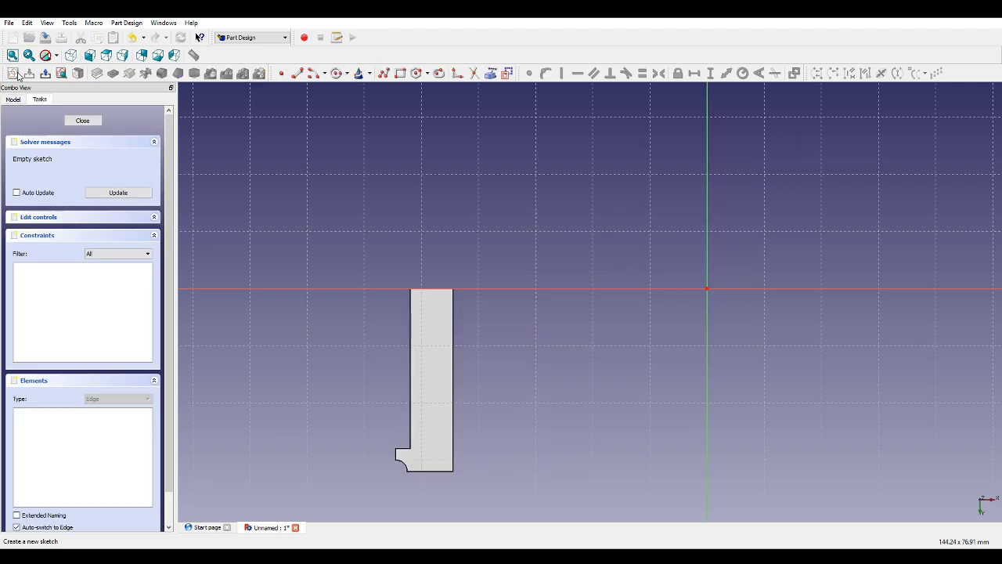
{"action": "left_click", "coordinate": [90, 121]}
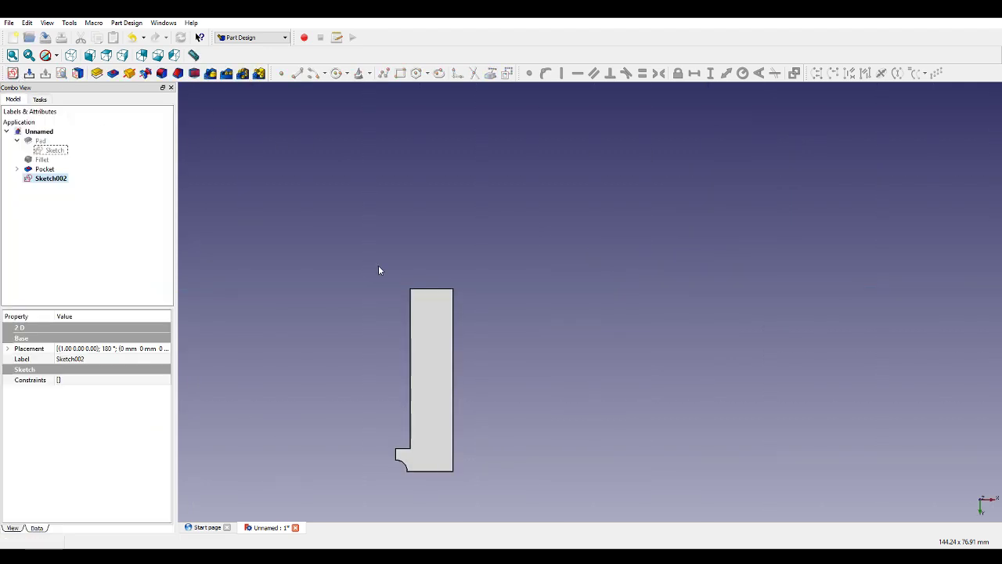
{"action": "mouse_move", "coordinate": [379, 270]}
{"action": "middle_mouse_down"}
{"action": "mouse_move", "coordinate": [400, 282]}
{"action": "mouse_move", "coordinate": [574, 170]}
{"action": "mouse_move", "coordinate": [481, 192]}
{"action": "middle_mouse_up"}
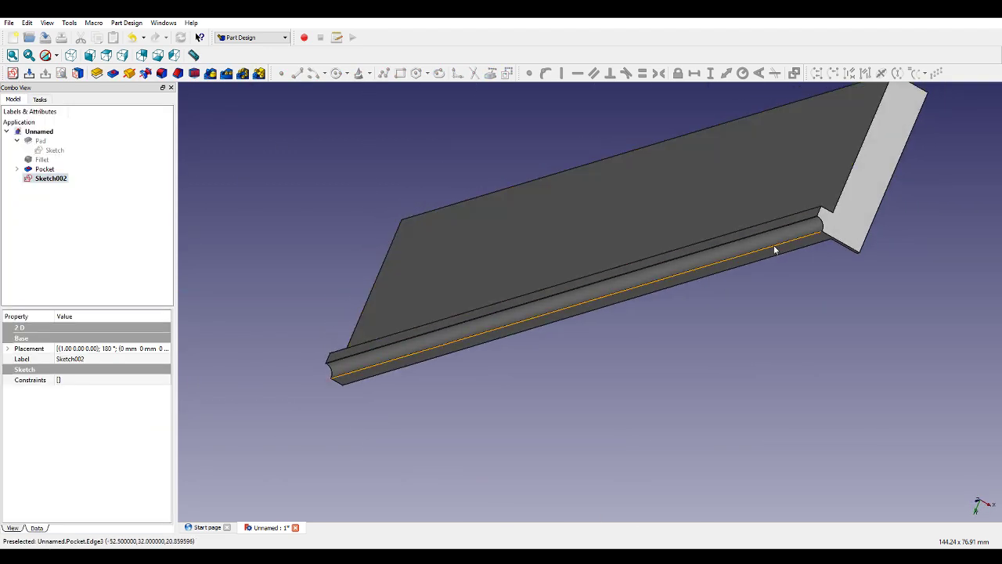
{"action": "left_click", "coordinate": [859, 216]}
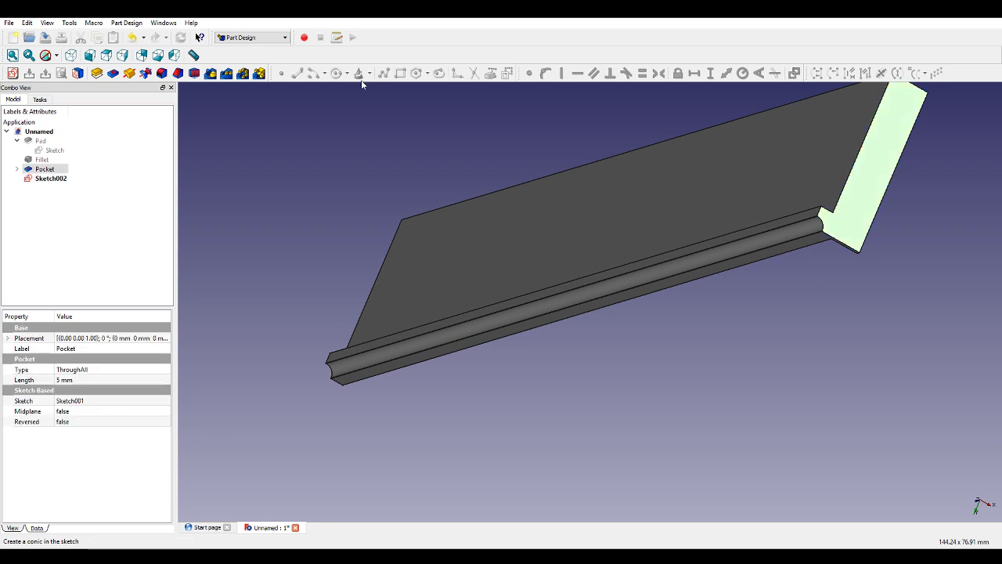
{"action": "left_click", "coordinate": [64, 180]}
{"action": "double_click", "coordinate": [50, 178]}
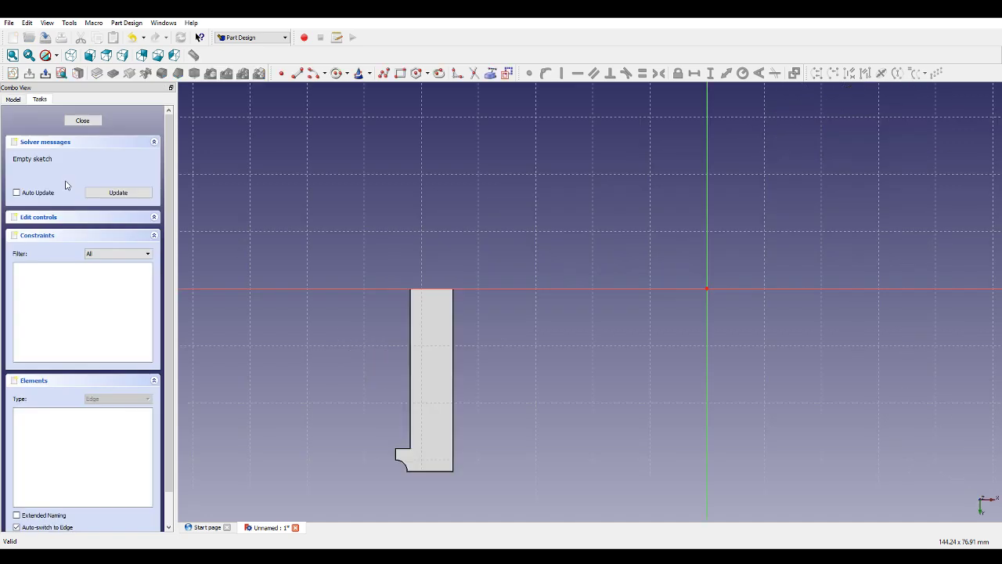
{"action": "scroll", "coordinate": [419, 473], "scroll_direction": "up", "scroll_amount": 10}
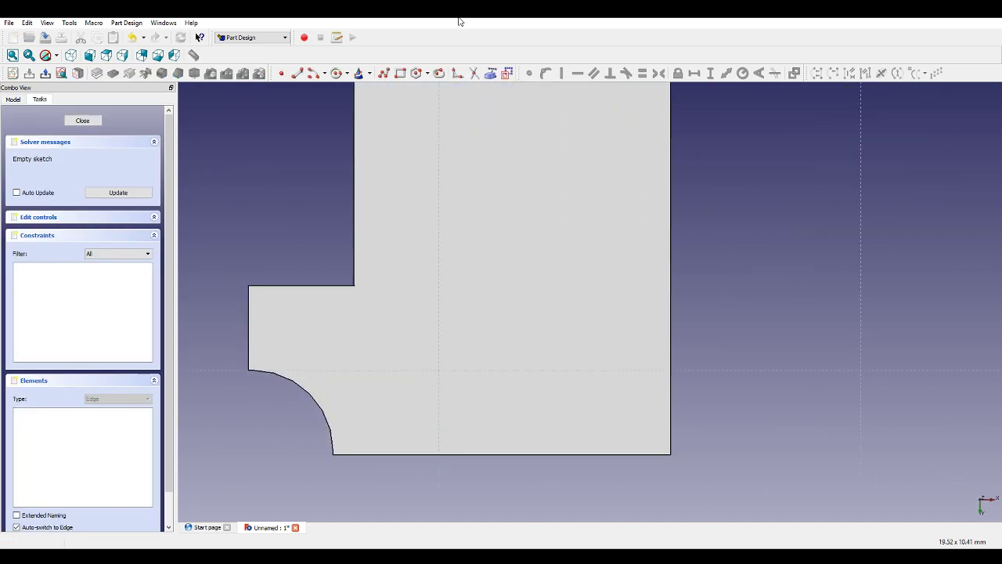
{"action": "left_click", "coordinate": [400, 73]}
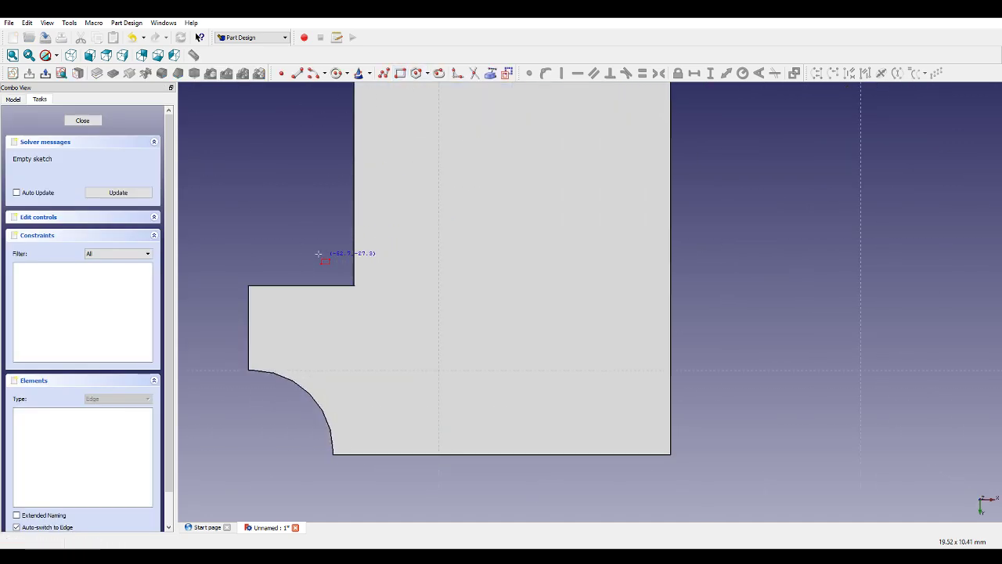
{"action": "left_click", "coordinate": [248, 285]}
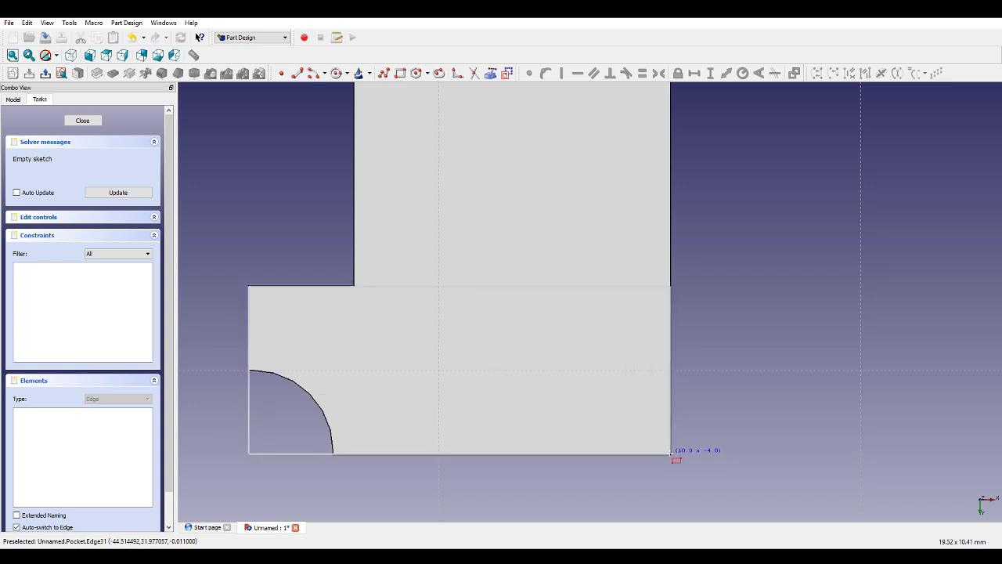
{"action": "key", "text": "Escape"}
{"action": "scroll", "coordinate": [732, 352], "scroll_direction": "down", "scroll_amount": 5}
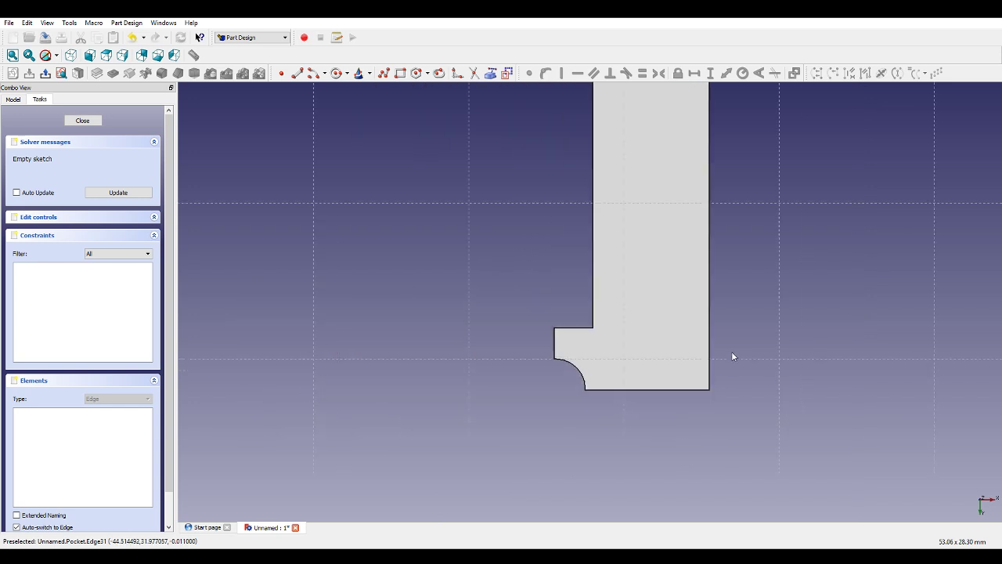
{"action": "left_click", "coordinate": [82, 121]}
Map the empty sketch onto the side tab's narrow outer face running along the bar.
{"action": "scroll", "coordinate": [862, 294], "scroll_direction": "up", "scroll_amount": 5}
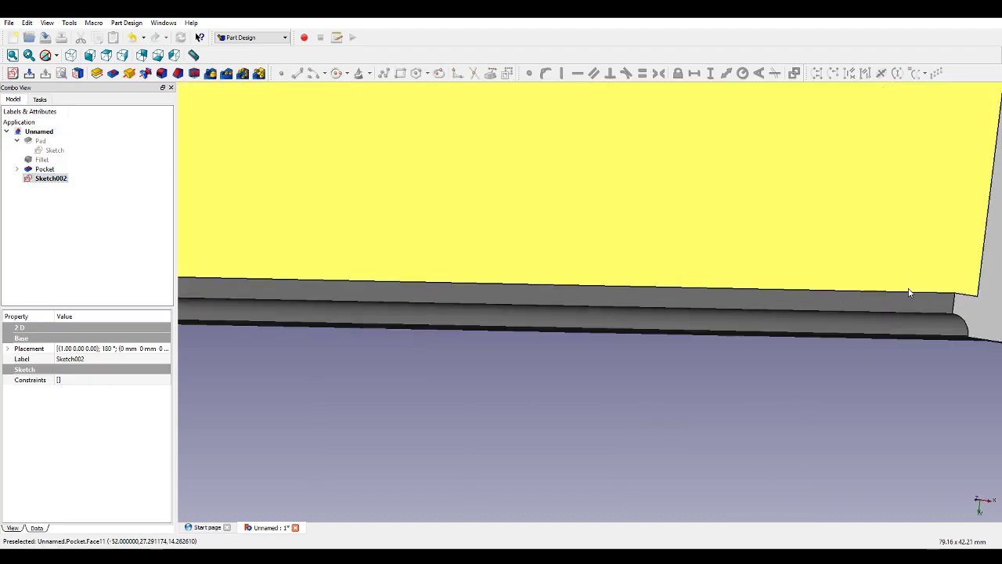
{"action": "left_click", "coordinate": [910, 296]}
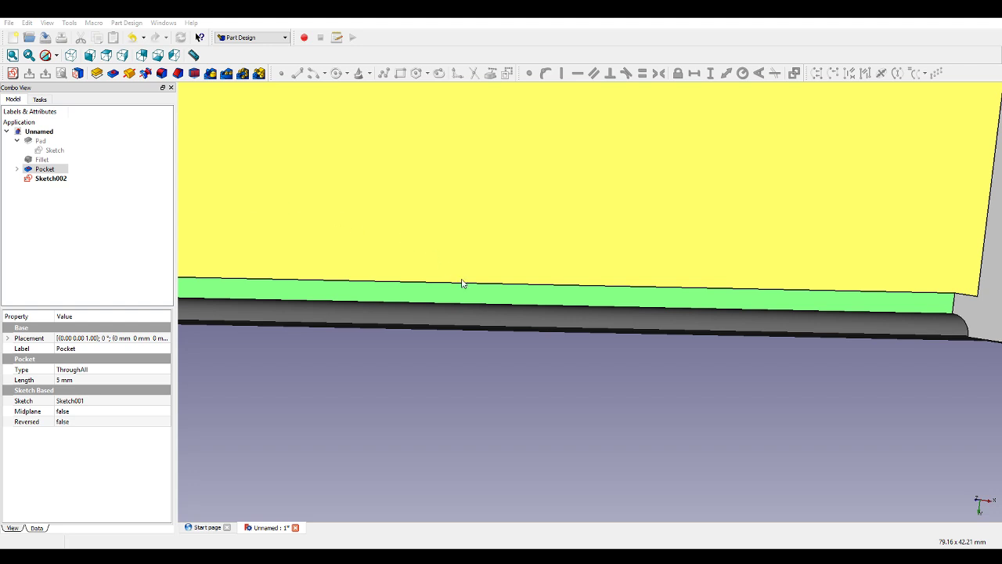
{"action": "left_click", "coordinate": [485, 294]}
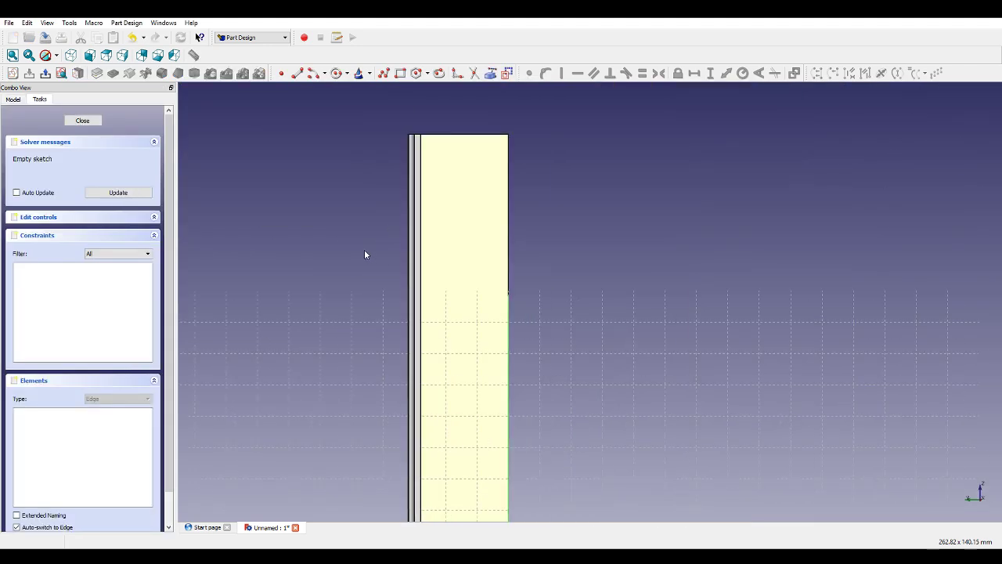
Draw a rectangle about 2 mm wide just beyond the tab's end, with its upper corner on the sketch's horizontal axis.
{"action": "scroll", "coordinate": [447, 231], "scroll_direction": "down", "scroll_amount": 4}
{"action": "mouse_move", "coordinate": [441, 445]}
{"action": "middle_mouse_down"}
{"action": "mouse_move", "coordinate": [402, 188]}
{"action": "mouse_move", "coordinate": [481, 192]}
{"action": "mouse_move", "coordinate": [552, 177]}
{"action": "middle_mouse_up"}
{"action": "scroll", "coordinate": [497, 344], "scroll_direction": "up", "scroll_amount": 2}
{"action": "scroll", "coordinate": [497, 345], "scroll_direction": "up", "scroll_amount": 5}
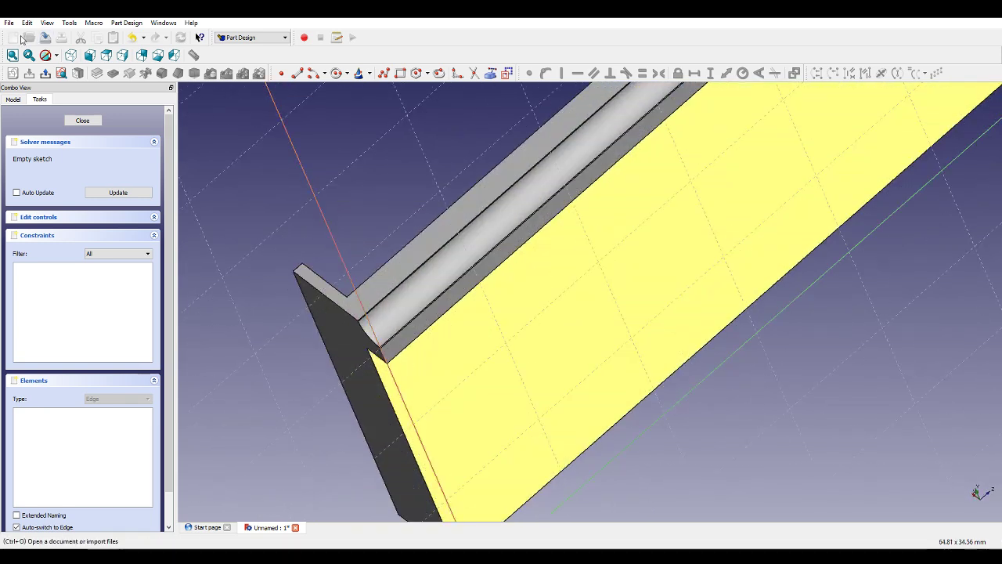
{"action": "left_click", "coordinate": [63, 73]}
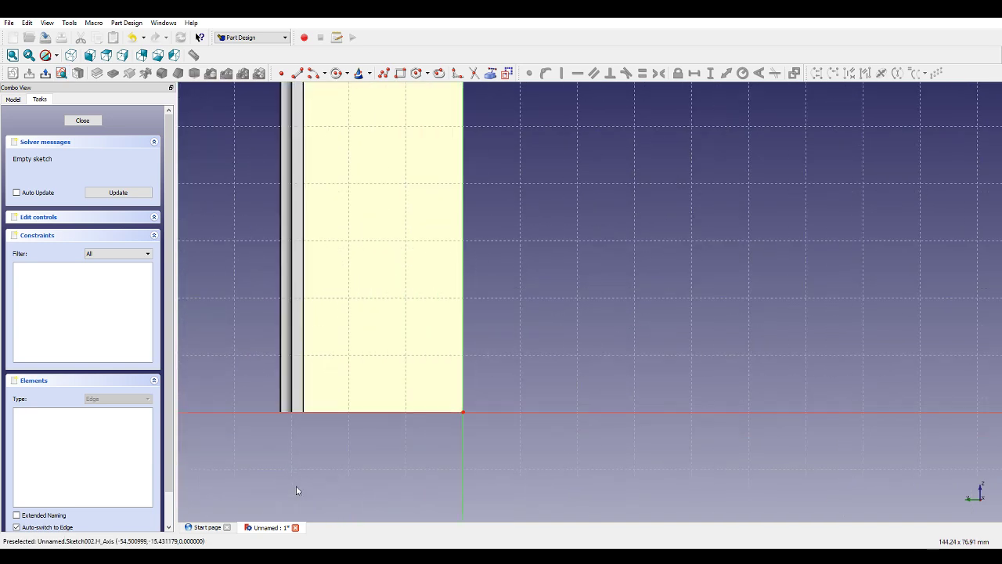
{"action": "scroll", "coordinate": [298, 481], "scroll_direction": "up", "scroll_amount": 3}
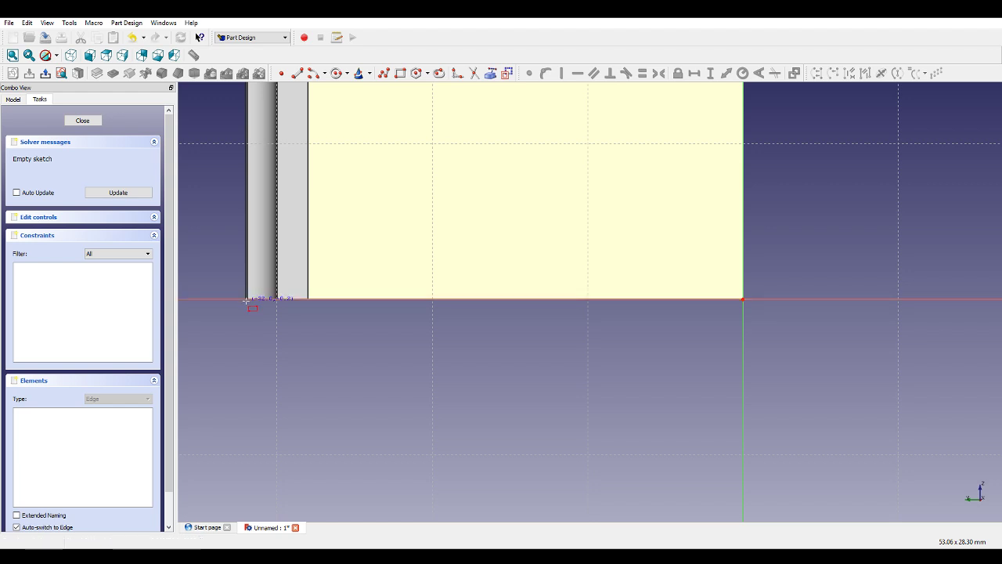
{"action": "left_click", "coordinate": [308, 300]}
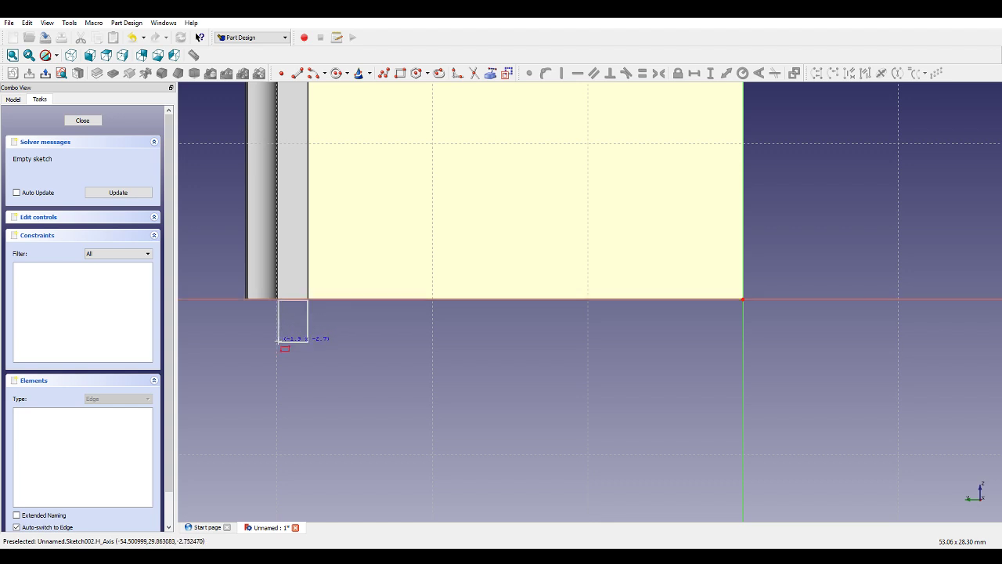
{"action": "left_click", "coordinate": [277, 331]}
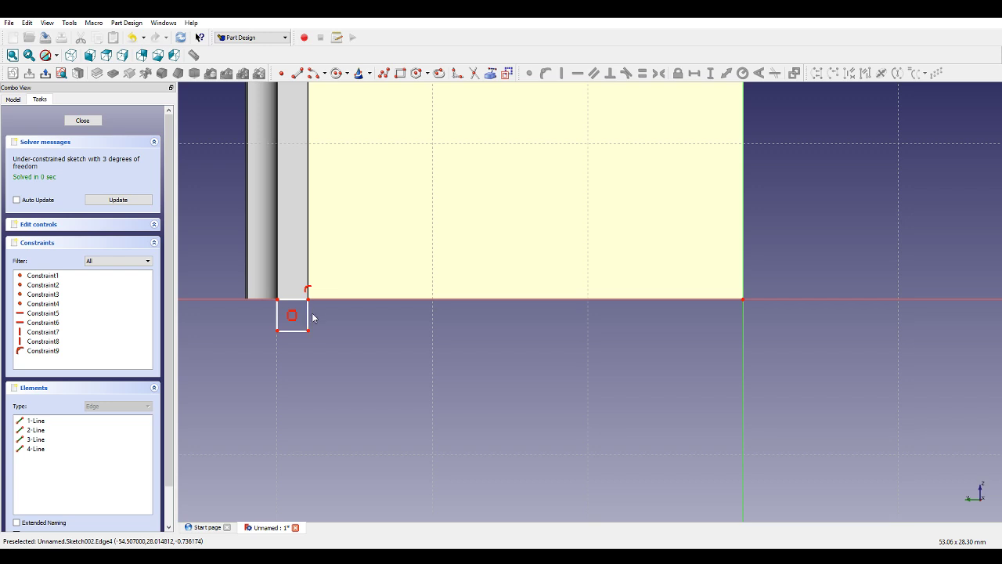
Constrain the rectangle's height to 2.5 mm and its width to 2 mm.
{"action": "left_click", "coordinate": [310, 317]}
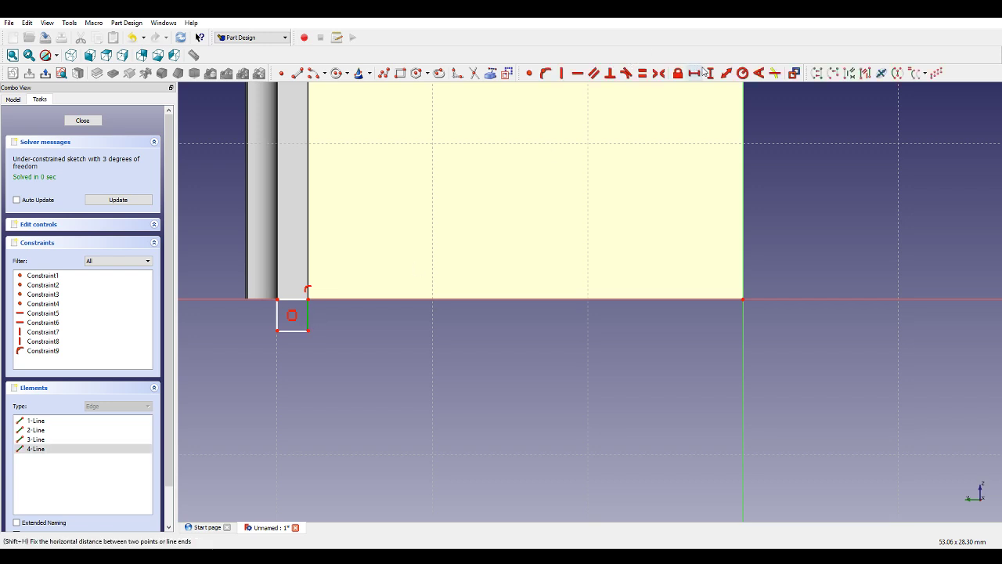
{"action": "left_click", "coordinate": [709, 72]}
{"action": "type", "text": "2.5"}
{"action": "key", "text": "Return"}
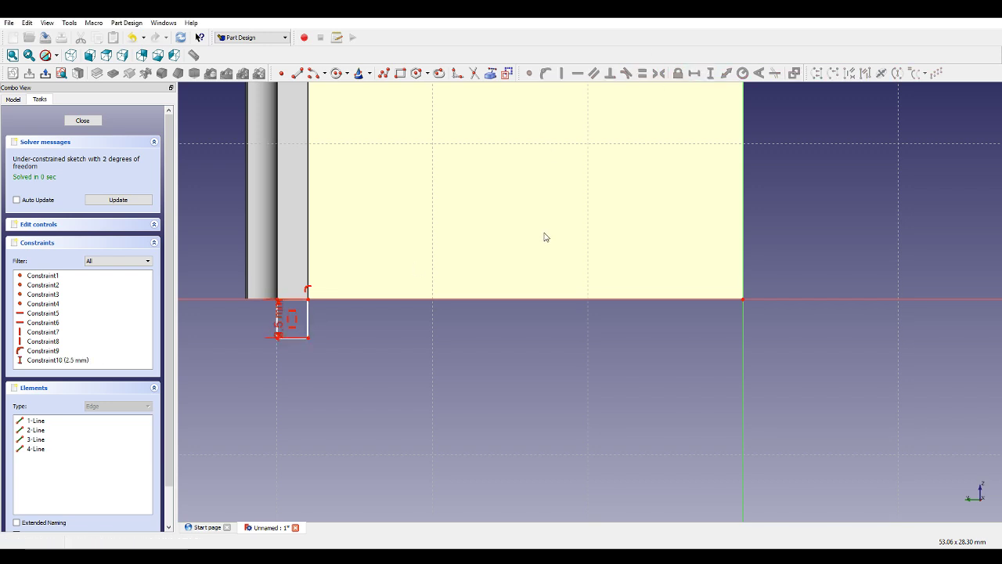
{"action": "left_click", "coordinate": [288, 338]}
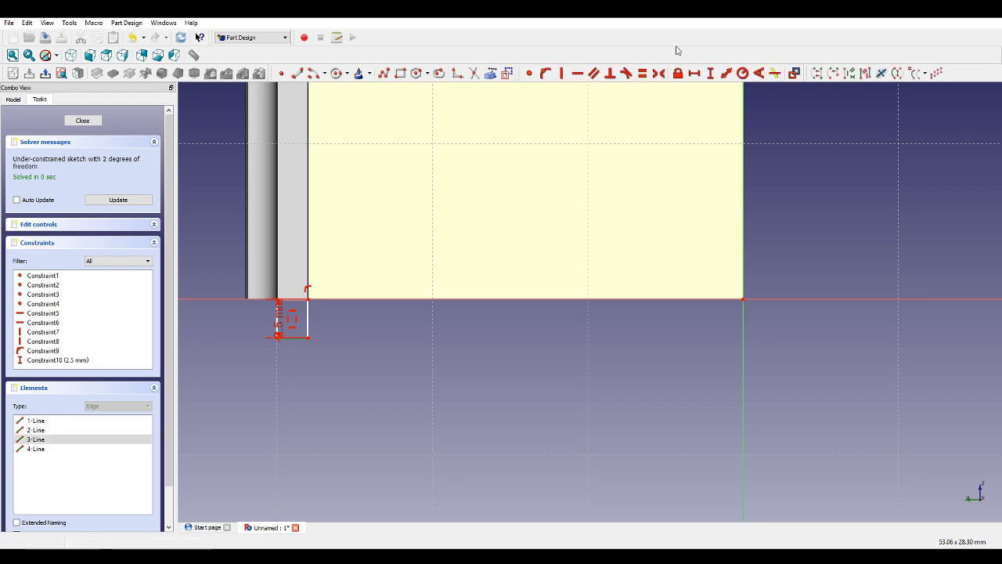
{"action": "left_click", "coordinate": [693, 74]}
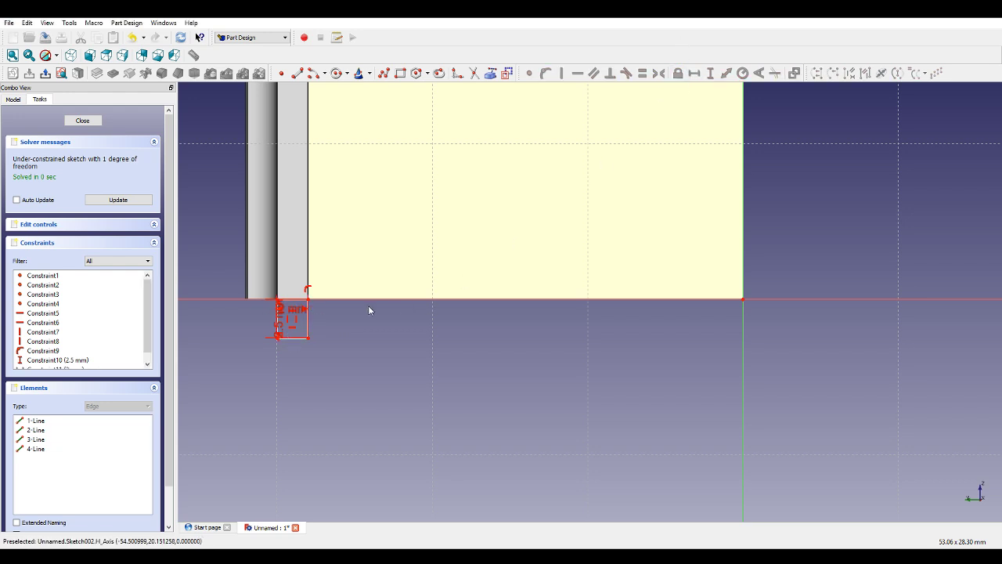
{"action": "scroll", "coordinate": [665, 282], "scroll_direction": "down", "scroll_amount": 1}
{"action": "scroll", "coordinate": [371, 302], "scroll_direction": "up", "scroll_amount": 1}
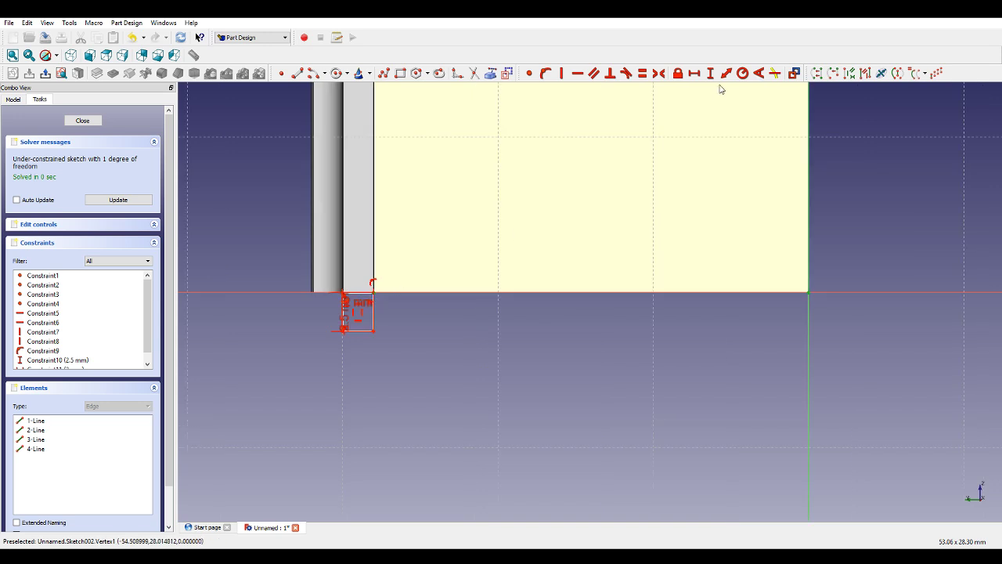
Constrain the rectangle's horizontal distance from the sketch's vertical axis to 28 mm, set its height to 2 mm, and finish the sketch.
{"action": "left_click", "coordinate": [694, 73]}
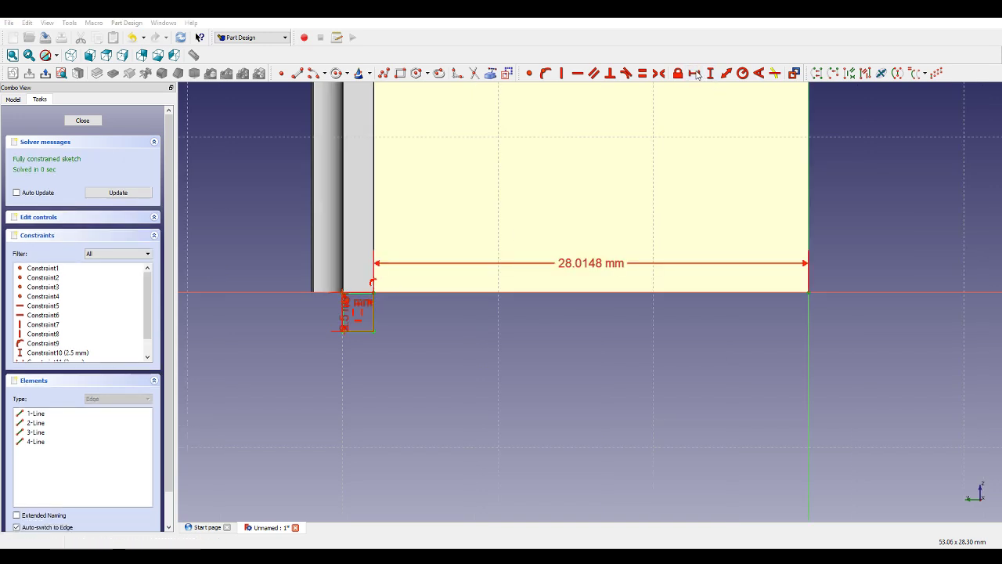
{"action": "type", "text": "28"}
{"action": "key", "text": "Return"}
{"action": "scroll", "coordinate": [349, 313], "scroll_direction": "up", "scroll_amount": 4}
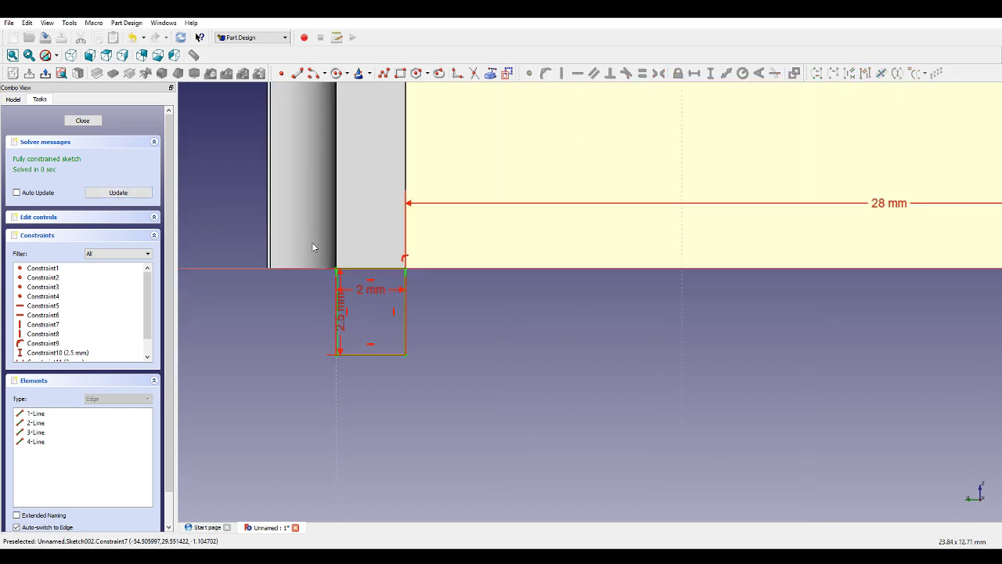
{"action": "scroll", "coordinate": [301, 262], "scroll_direction": "up", "scroll_amount": 1}
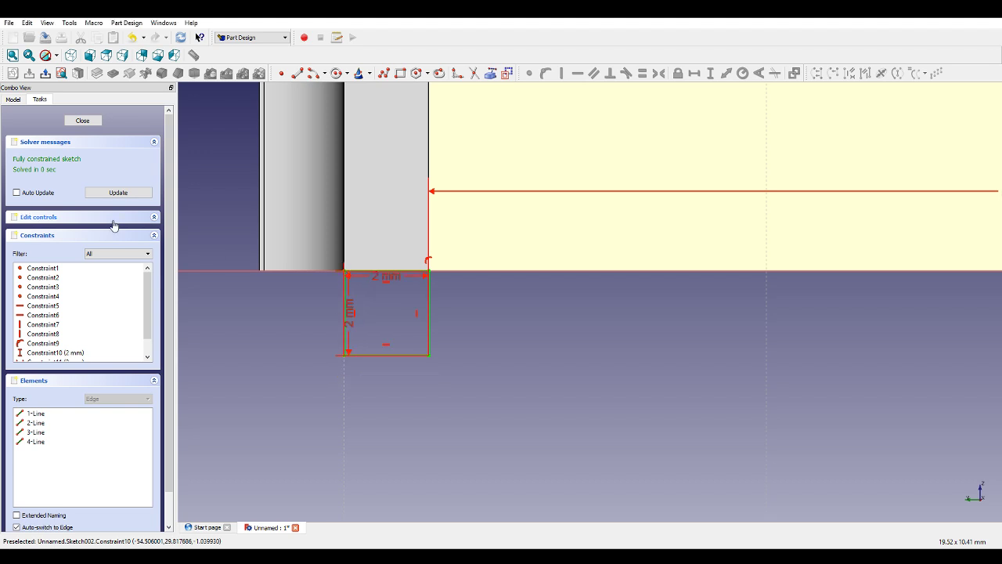
{"action": "left_click", "coordinate": [83, 120]}
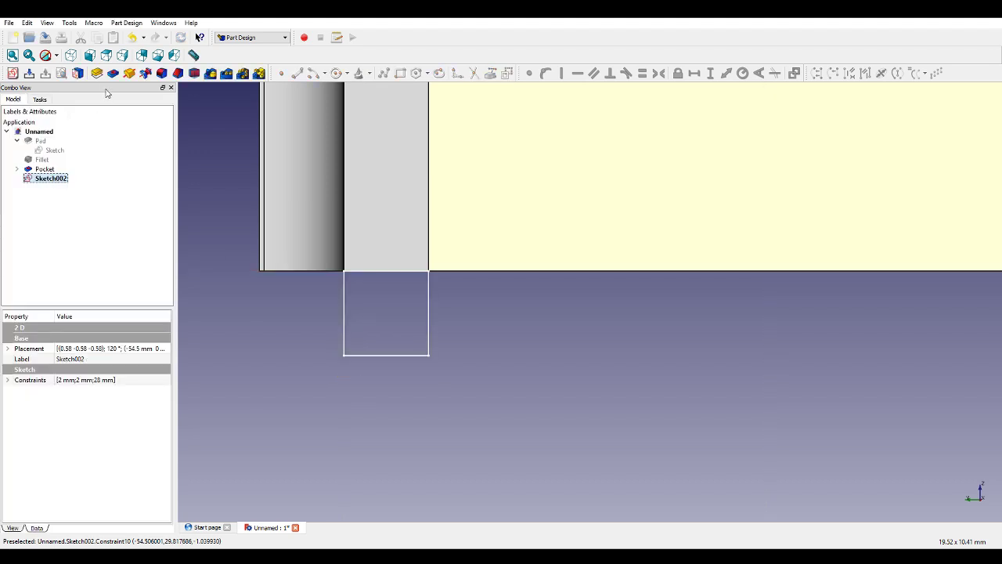
Pad the rectangle sketch 10 mm in the reversed direction so it runs across the bar's end.
{"action": "left_click", "coordinate": [97, 73]}
{"action": "scroll", "coordinate": [408, 263], "scroll_direction": "down", "scroll_amount": 10}
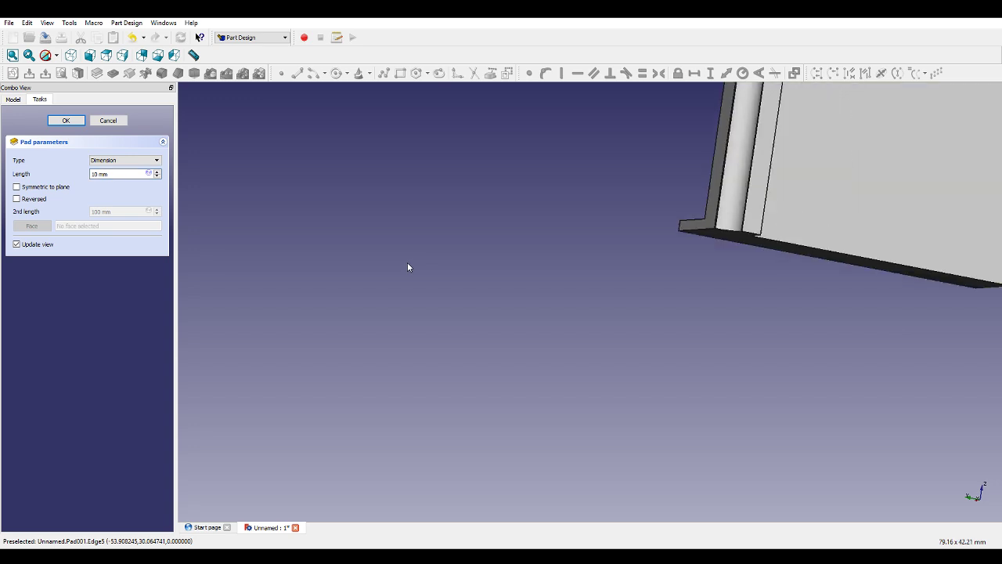
{"action": "scroll", "coordinate": [719, 214], "scroll_direction": "up", "scroll_amount": 5}
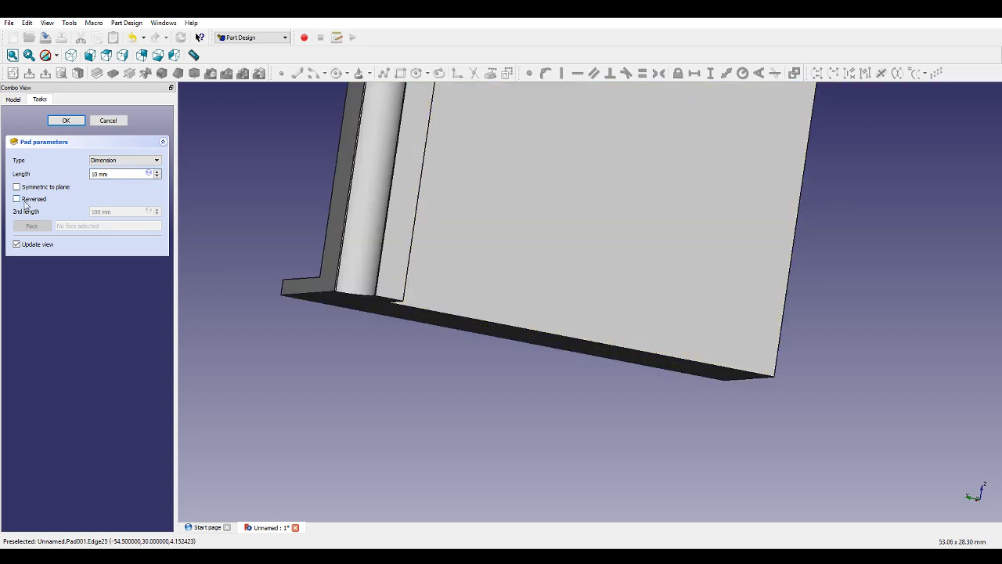
{"action": "left_click", "coordinate": [24, 201]}
{"action": "middle_click_drag", "start_coordinate": [301, 295], "coordinate": [665, 275]}
{"action": "scroll", "coordinate": [709, 253], "scroll_direction": "up", "scroll_amount": 3}
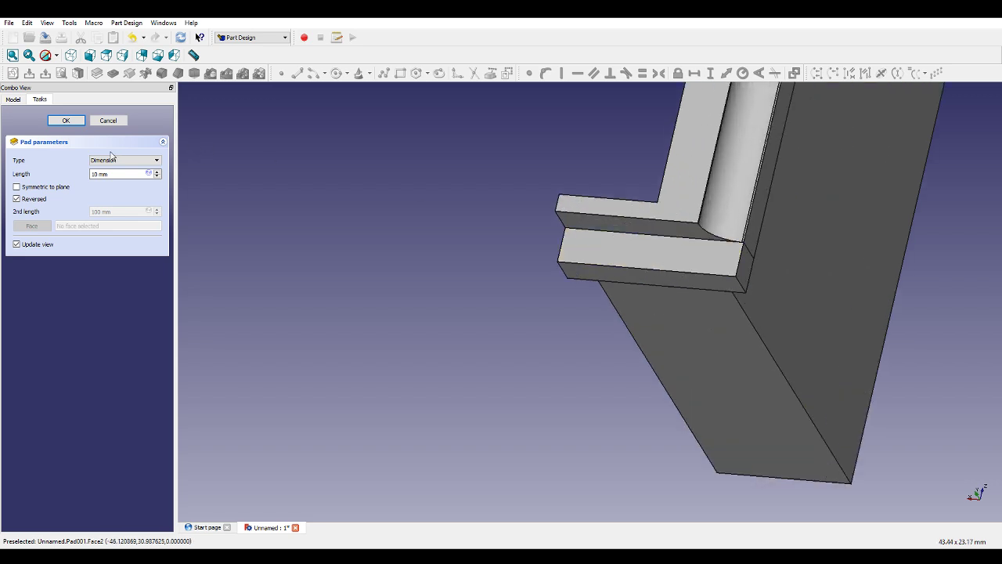
{"action": "left_click", "coordinate": [65, 121]}
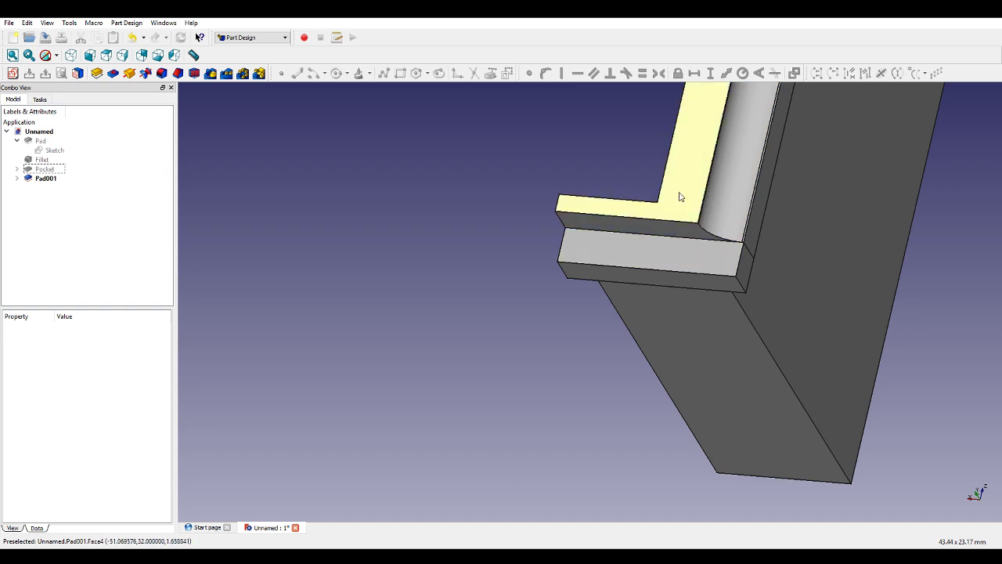
Fillet the inner edge where the new end block meets the bar's end face with a 1.89 mm radius.
{"action": "mouse_move", "coordinate": [679, 196]}
{"action": "middle_mouse_down"}
{"action": "mouse_move", "coordinate": [663, 190]}
{"action": "mouse_move", "coordinate": [697, 206]}
{"action": "mouse_move", "coordinate": [703, 173]}
{"action": "mouse_move", "coordinate": [718, 165]}
{"action": "mouse_move", "coordinate": [700, 165]}
{"action": "mouse_move", "coordinate": [658, 199]}
{"action": "mouse_move", "coordinate": [669, 215]}
{"action": "mouse_move", "coordinate": [682, 206]}
{"action": "mouse_move", "coordinate": [675, 181]}
{"action": "middle_mouse_up"}
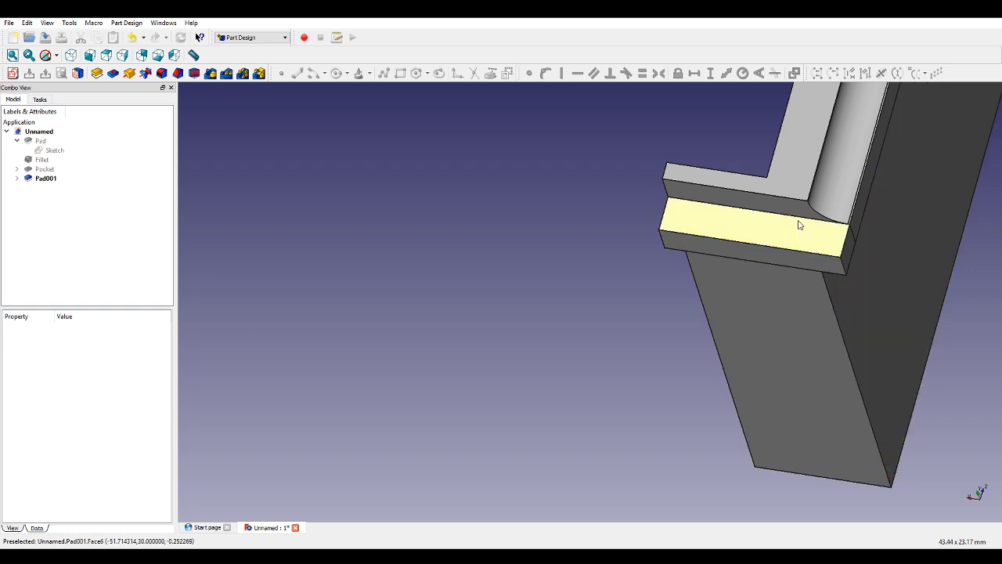
{"action": "left_click", "coordinate": [798, 218]}
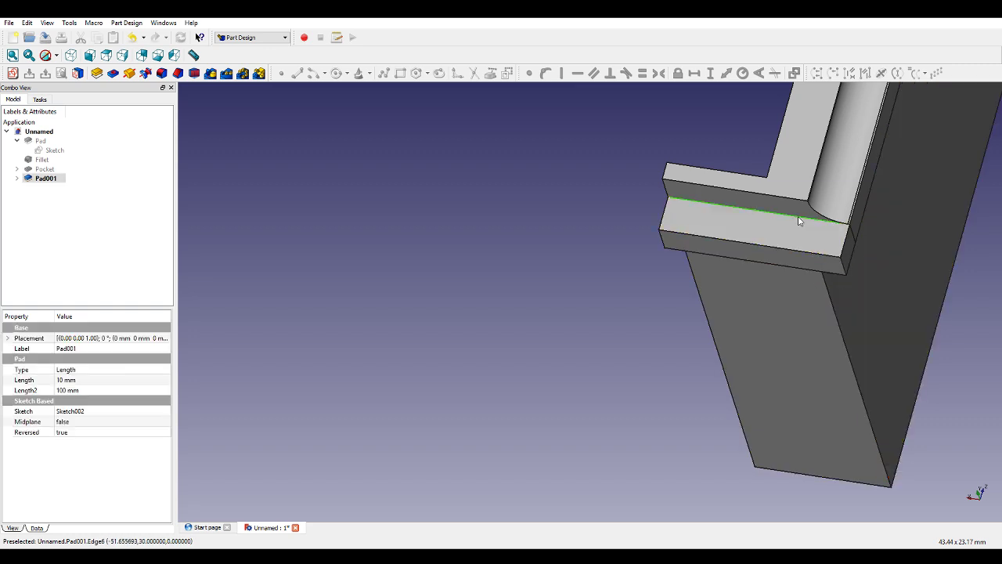
{"action": "left_click", "coordinate": [163, 74]}
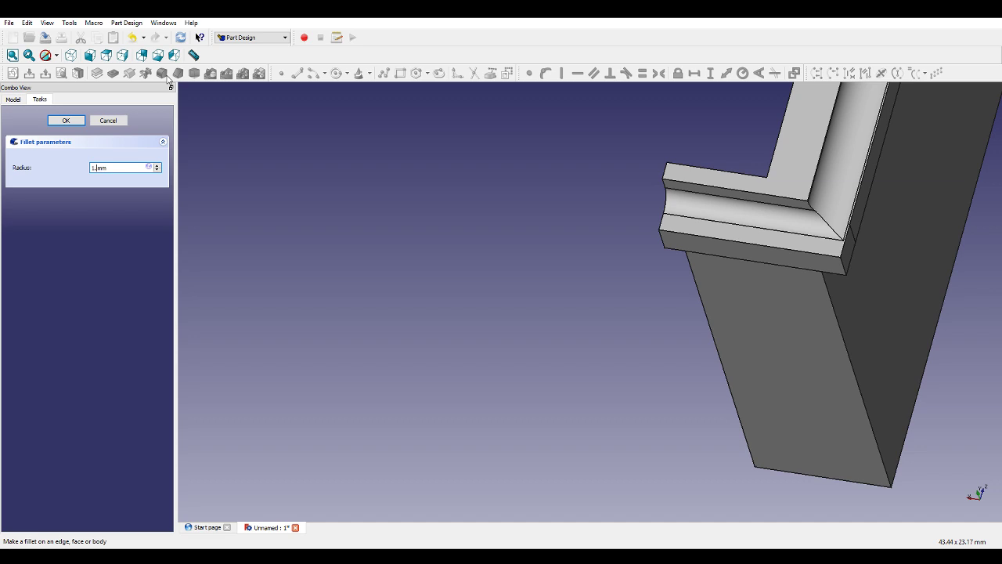
{"action": "type", "text": ".89"}
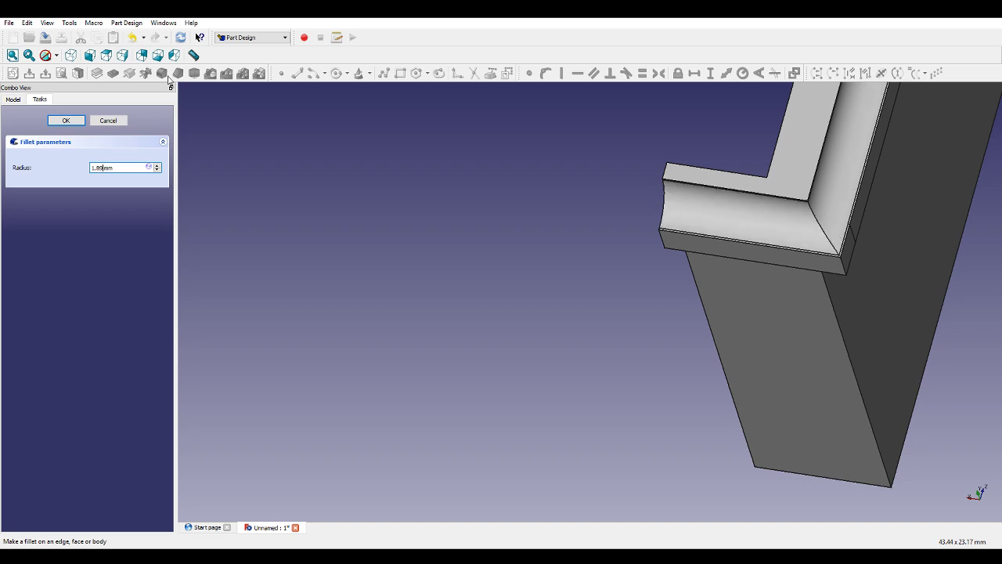
{"action": "left_click", "coordinate": [74, 122]}
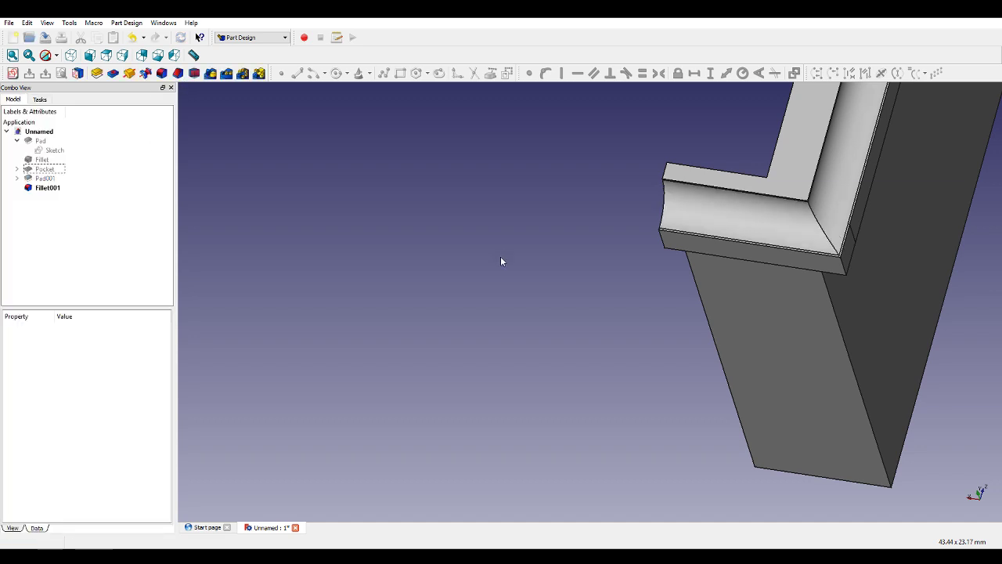
Examine closely the corner where the end fillet meets the lengthwise fillet.
{"action": "middle_click_drag", "start_coordinate": [501, 257], "coordinate": [487, 249]}
{"action": "scroll", "coordinate": [487, 250], "scroll_direction": "down", "scroll_amount": 5}
{"action": "scroll", "coordinate": [561, 182], "scroll_direction": "up", "scroll_amount": 6}
{"action": "middle_click_drag", "start_coordinate": [400, 347], "coordinate": [390, 329]}
{"action": "scroll", "coordinate": [523, 216], "scroll_direction": "down", "scroll_amount": 2}
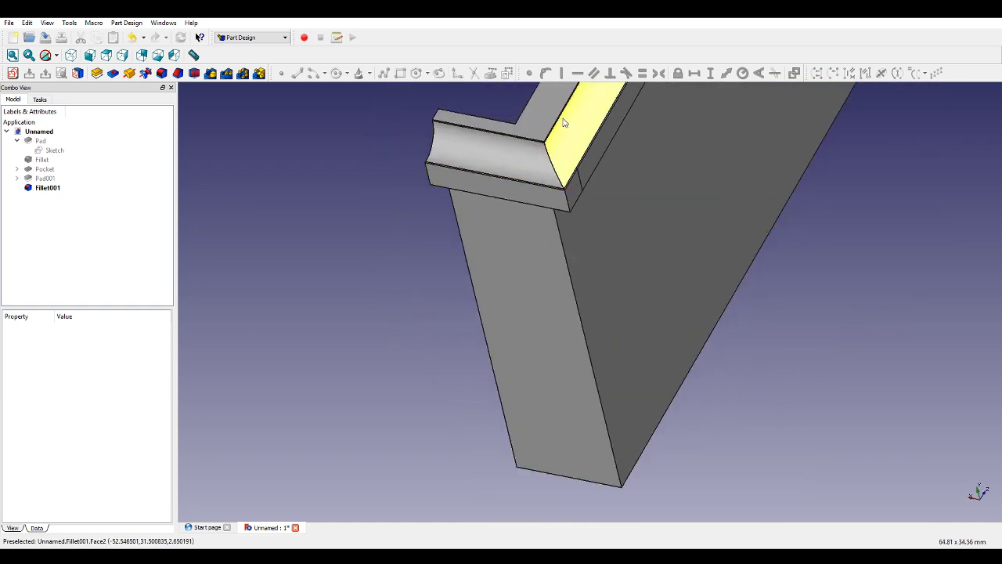
{"action": "scroll", "coordinate": [560, 124], "scroll_direction": "up", "scroll_amount": 10}
{"action": "scroll", "coordinate": [600, 368], "scroll_direction": "down", "scroll_amount": 3}
{"action": "scroll", "coordinate": [597, 464], "scroll_direction": "up", "scroll_amount": 6}
{"action": "scroll", "coordinate": [596, 467], "scroll_direction": "up", "scroll_amount": 8}
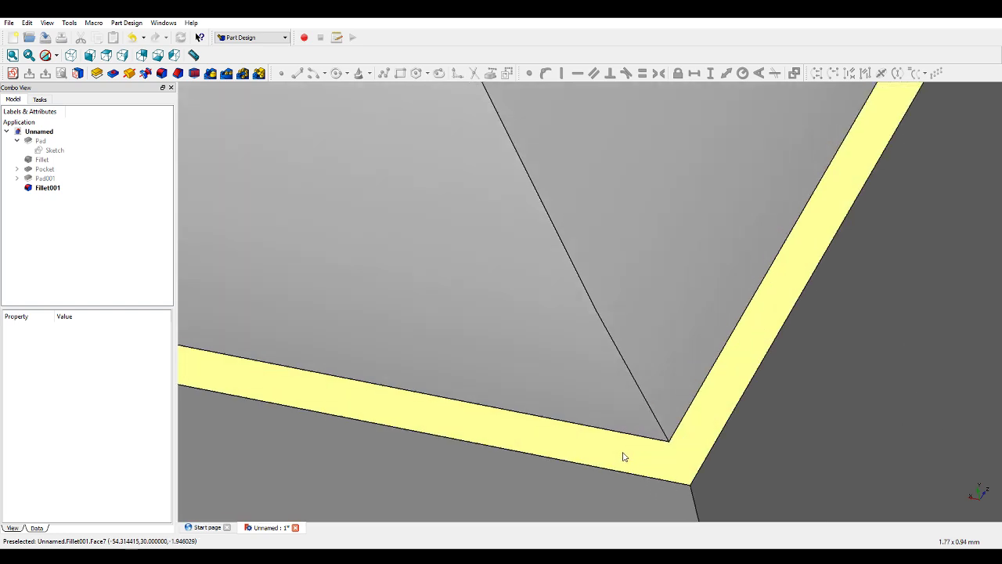
{"action": "scroll", "coordinate": [866, 340], "scroll_direction": "up", "scroll_amount": 5}
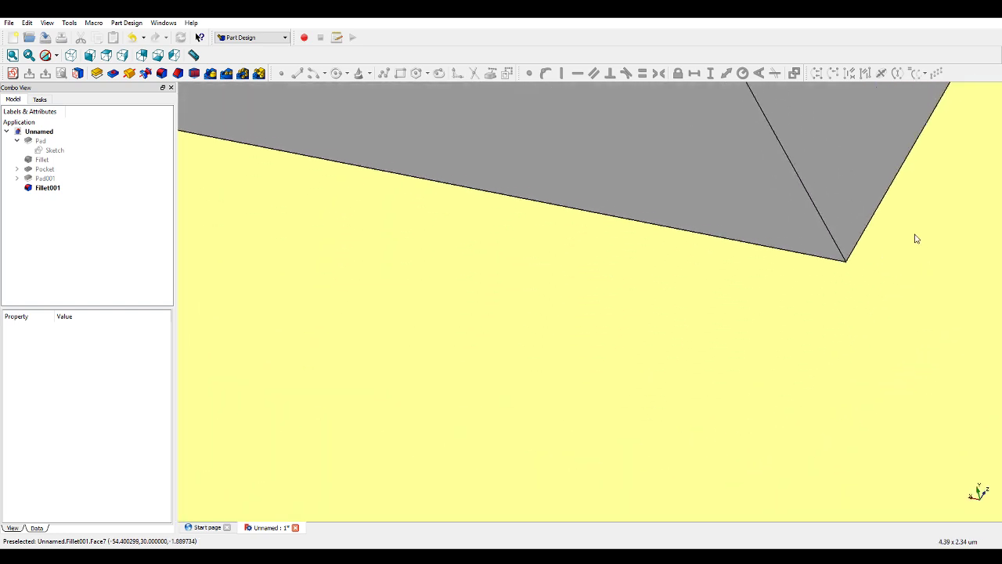
{"action": "scroll", "coordinate": [638, 362], "scroll_direction": "down", "scroll_amount": 15}
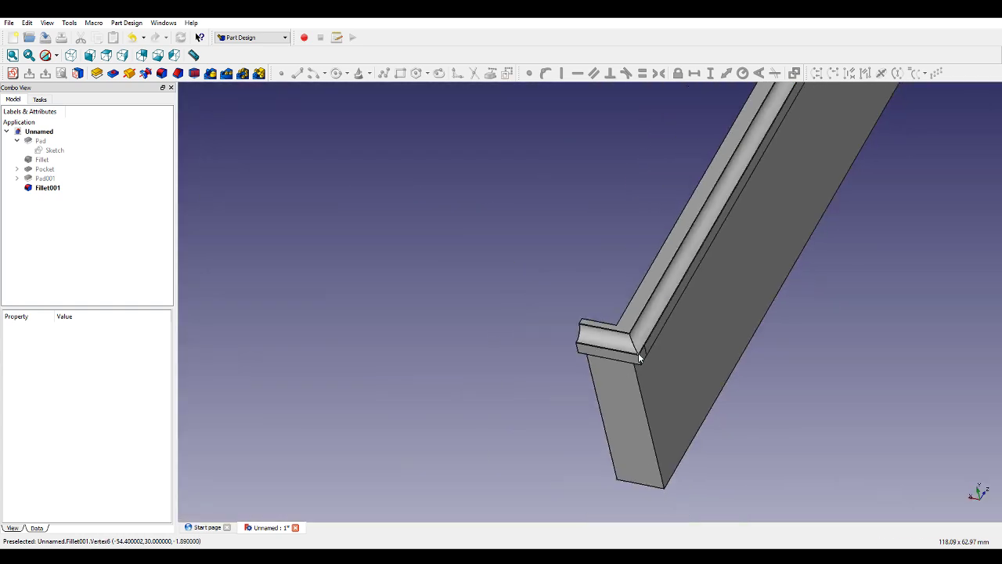
Inspect the whole bar from both sides, including its far end and the joint between side tab and end block.
{"action": "middle_click_drag", "start_coordinate": [567, 308], "coordinate": [582, 257]}
{"action": "scroll", "coordinate": [581, 261], "scroll_direction": "down", "scroll_amount": 3}
{"action": "scroll", "coordinate": [580, 264], "scroll_direction": "down", "scroll_amount": 5}
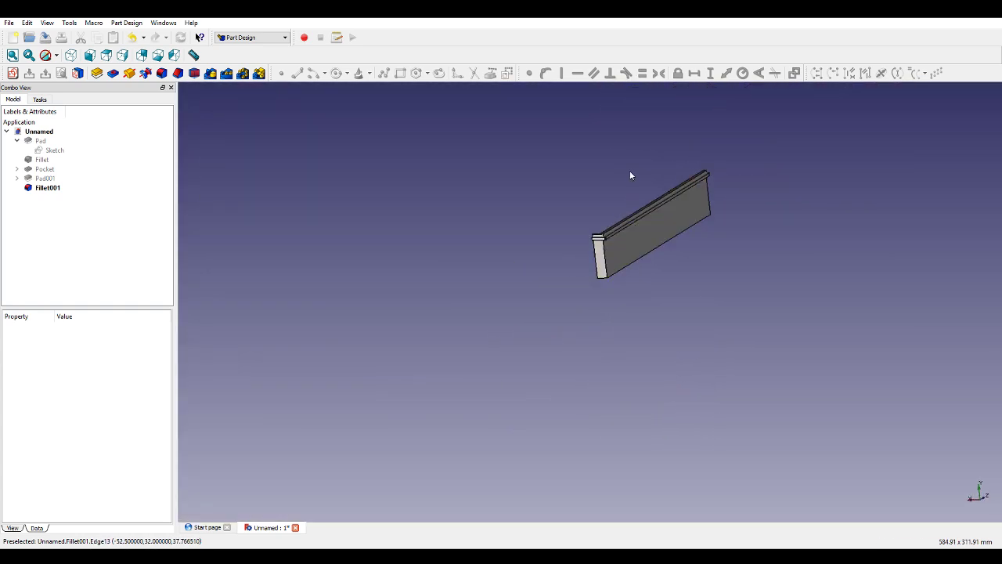
{"action": "middle_click_drag", "start_coordinate": [631, 174], "coordinate": [659, 166]}
{"action": "scroll", "coordinate": [667, 168], "scroll_direction": "up", "scroll_amount": 5}
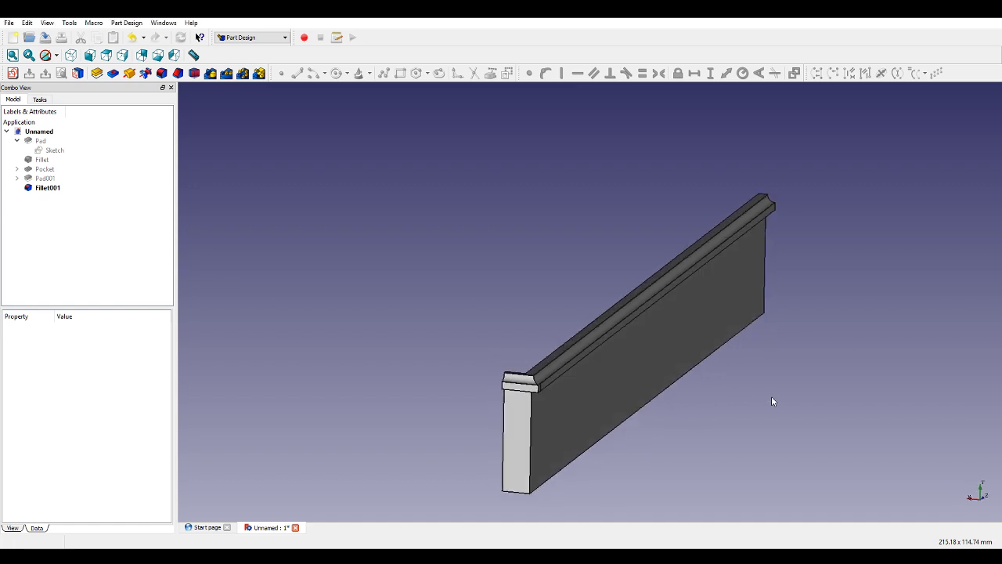
{"action": "scroll", "coordinate": [540, 394], "scroll_direction": "up", "scroll_amount": 5}
{"action": "scroll", "coordinate": [539, 390], "scroll_direction": "up", "scroll_amount": 4}
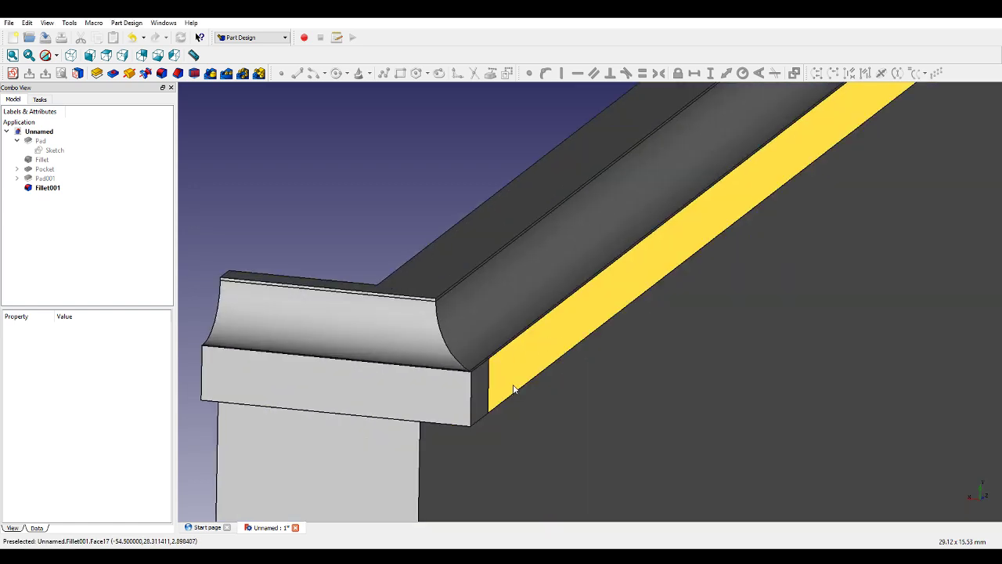
{"action": "scroll", "coordinate": [481, 401], "scroll_direction": "down", "scroll_amount": 10}
{"action": "middle_click_drag", "start_coordinate": [481, 402], "coordinate": [617, 453]}
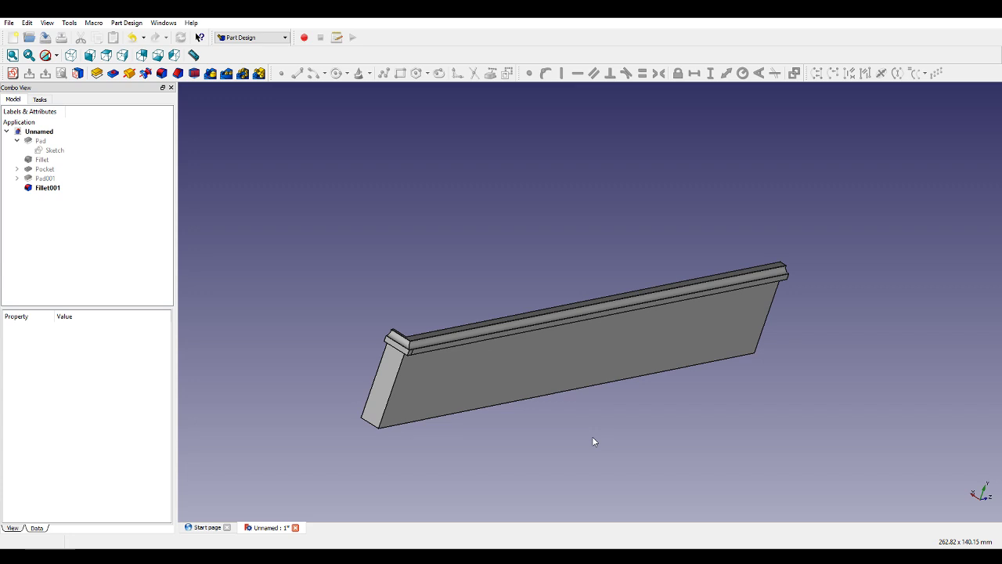
{"action": "middle_click_drag", "start_coordinate": [564, 449], "coordinate": [771, 219]}
{"action": "scroll", "coordinate": [768, 220], "scroll_direction": "down", "scroll_amount": 4}
{"action": "middle_click_drag", "start_coordinate": [664, 381], "coordinate": [657, 414]}
{"action": "scroll", "coordinate": [689, 326], "scroll_direction": "up", "scroll_amount": 8}
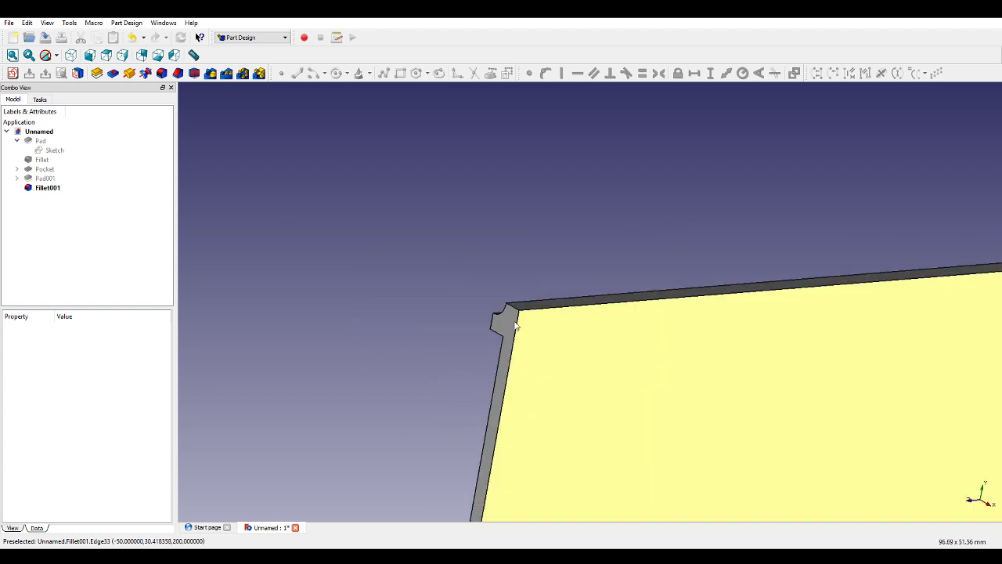
{"action": "scroll", "coordinate": [607, 307], "scroll_direction": "down", "scroll_amount": 7}
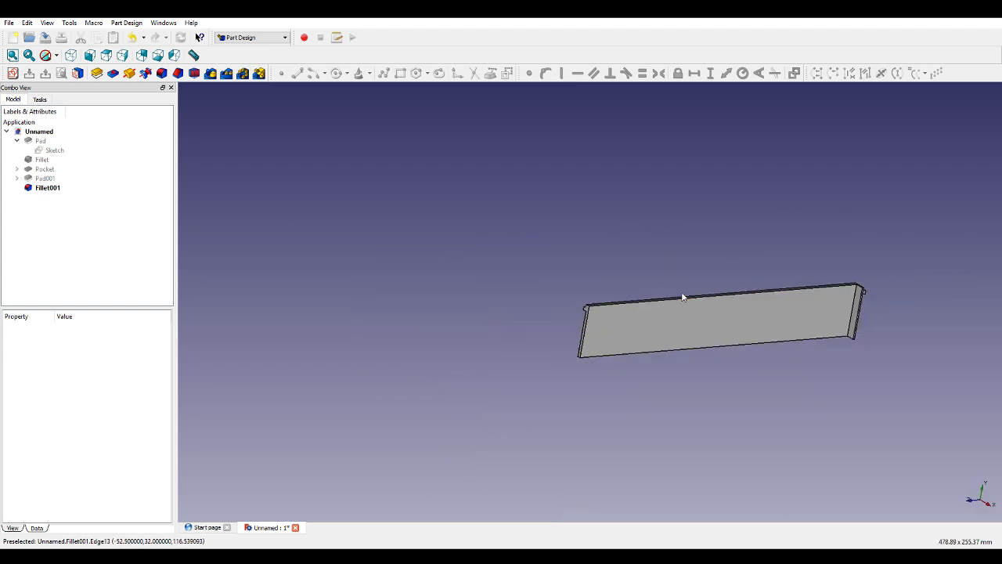
{"action": "scroll", "coordinate": [843, 340], "scroll_direction": "up", "scroll_amount": 3}
Create a new sketch on the bar's long narrow face opposite the filleted edge.
{"action": "middle_click_drag", "start_coordinate": [843, 340], "coordinate": [618, 329]}
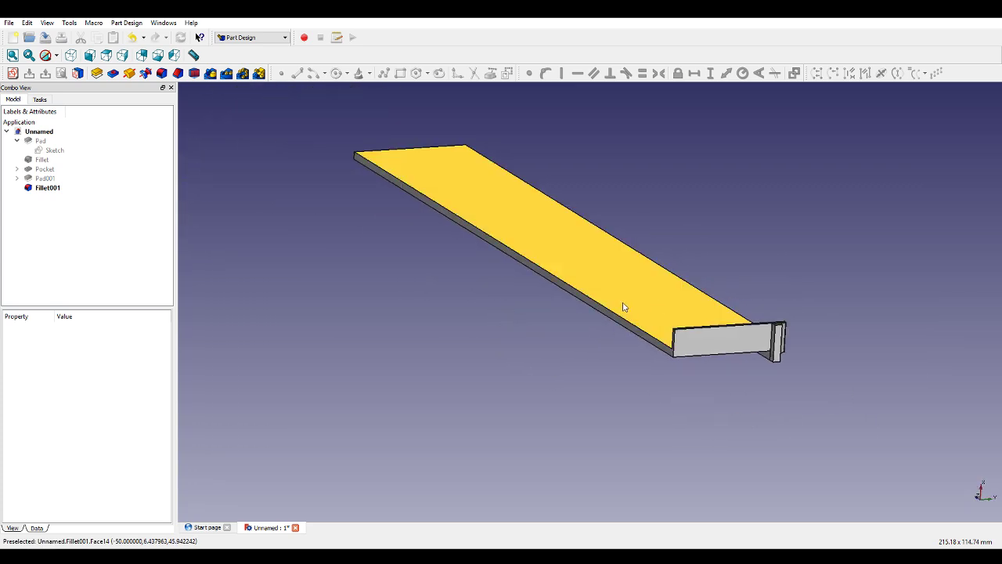
{"action": "left_click", "coordinate": [621, 322]}
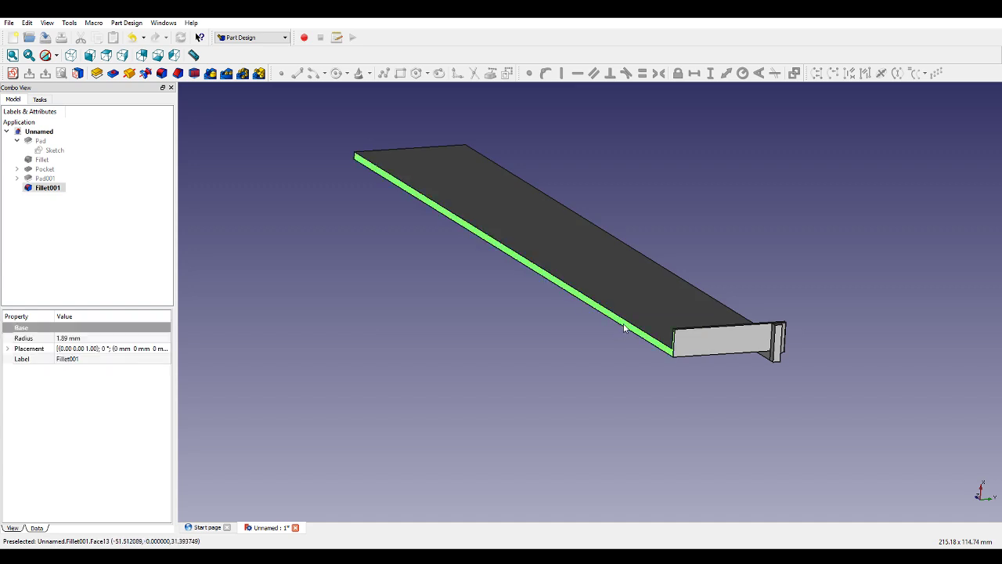
{"action": "left_click", "coordinate": [12, 73]}
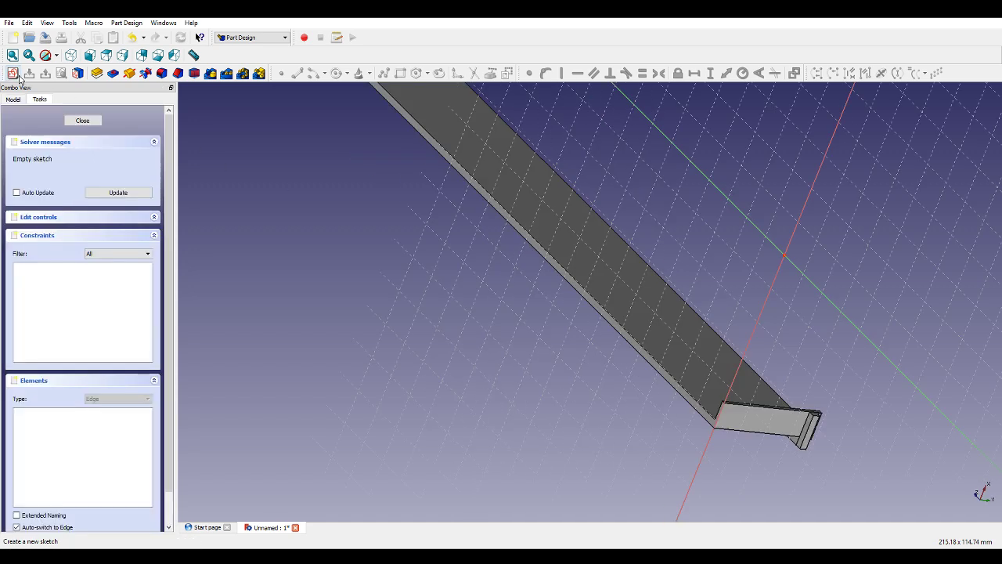
{"action": "scroll", "coordinate": [494, 296], "scroll_direction": "down", "scroll_amount": 5}
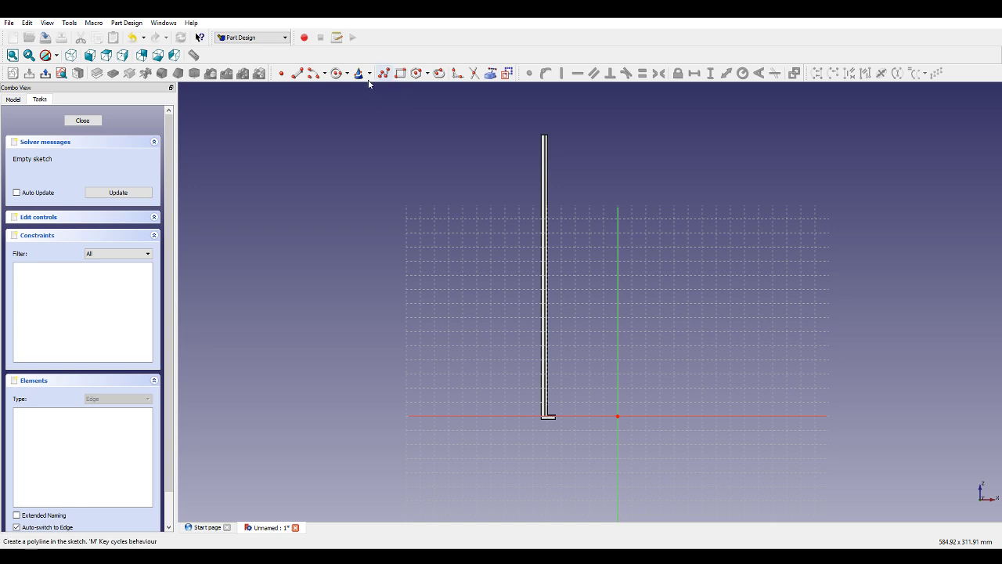
Draw three circles centred on the bar's narrow face, one near each end and one around the middle.
{"action": "scroll", "coordinate": [541, 380], "scroll_direction": "up", "scroll_amount": 3}
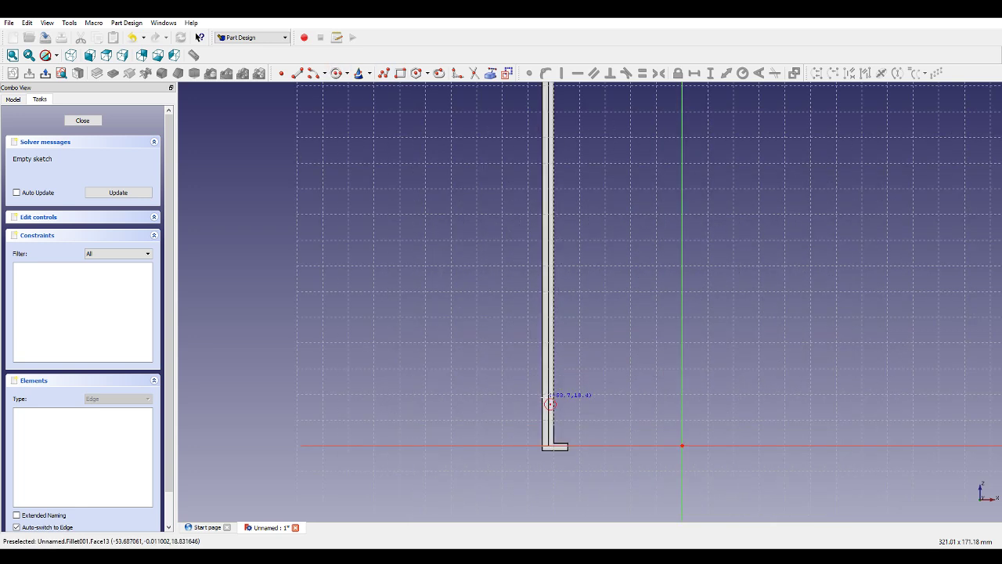
{"action": "left_click", "coordinate": [545, 399]}
{"action": "left_click", "coordinate": [556, 368]}
{"action": "scroll", "coordinate": [555, 368], "scroll_direction": "down", "scroll_amount": 4}
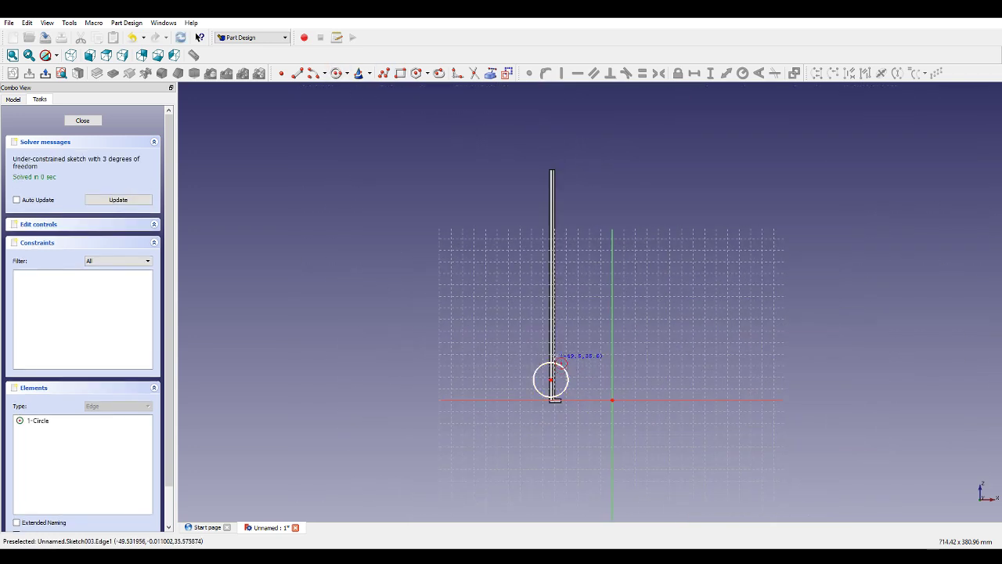
{"action": "left_click", "coordinate": [552, 294]}
{"action": "left_click", "coordinate": [563, 289]}
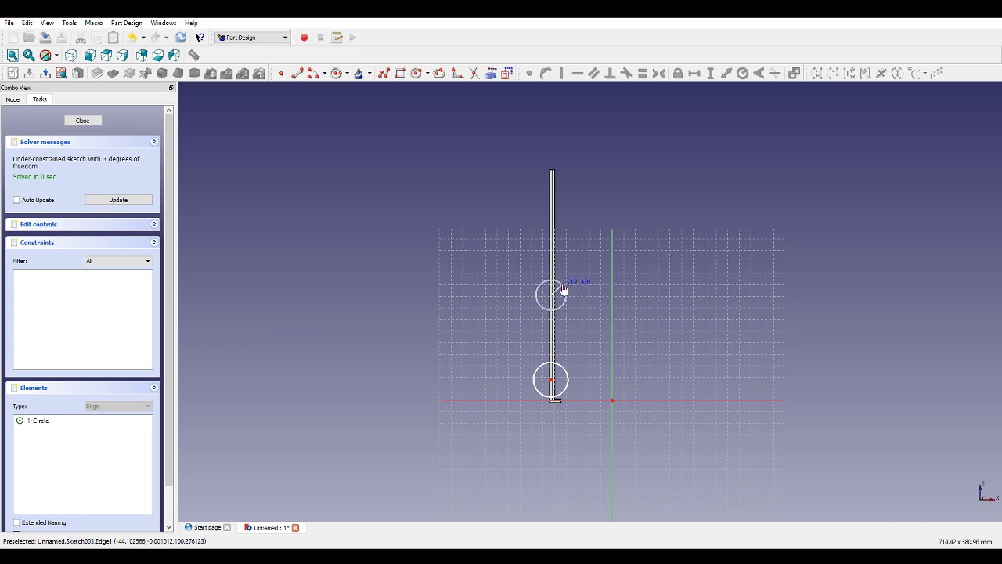
{"action": "left_click", "coordinate": [552, 193]}
{"action": "left_click", "coordinate": [573, 198]}
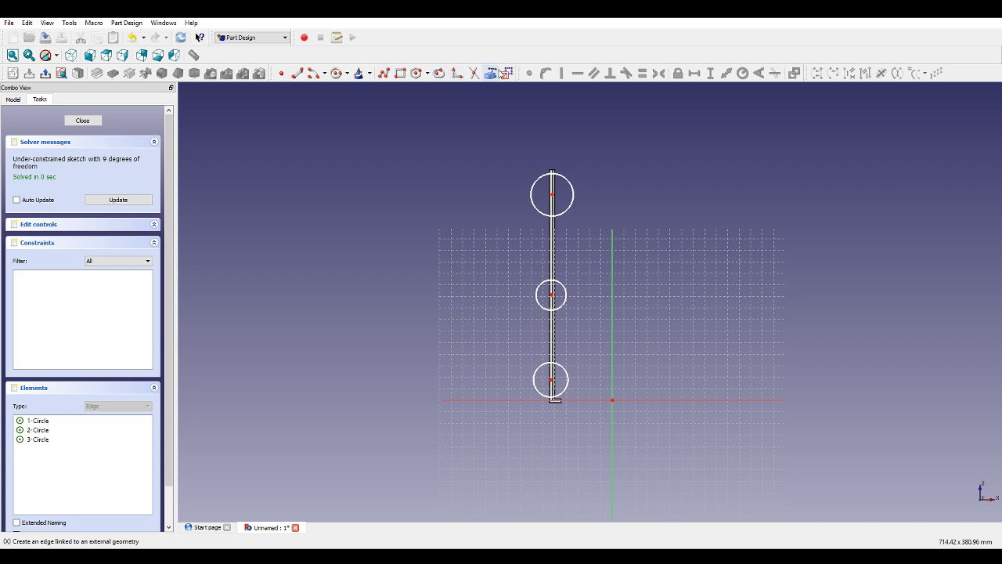
Draw two vertical construction lines linking the three circle centres, one from the far circle to the middle and one to the near circle.
{"action": "left_click", "coordinate": [507, 74]}
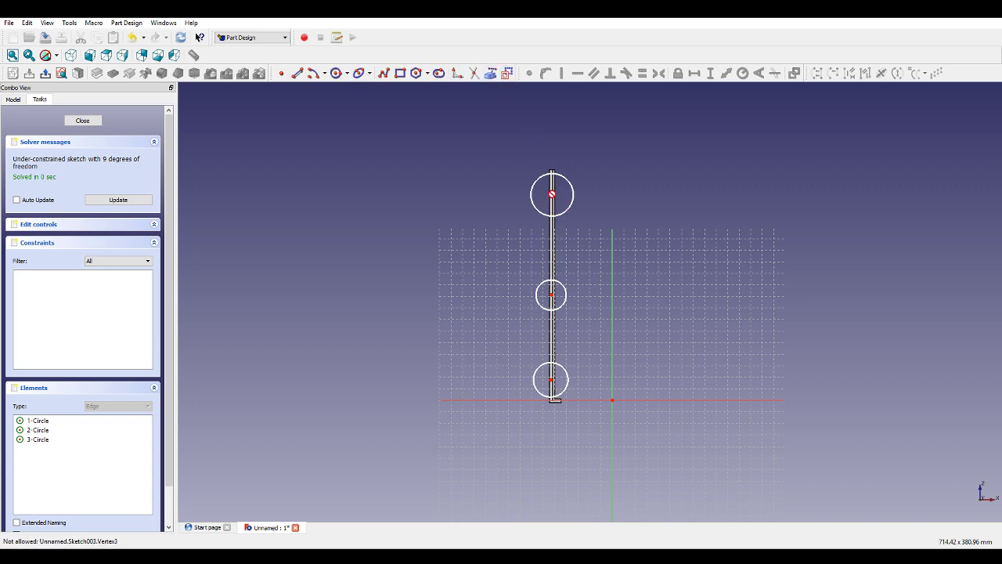
{"action": "left_click", "coordinate": [298, 73]}
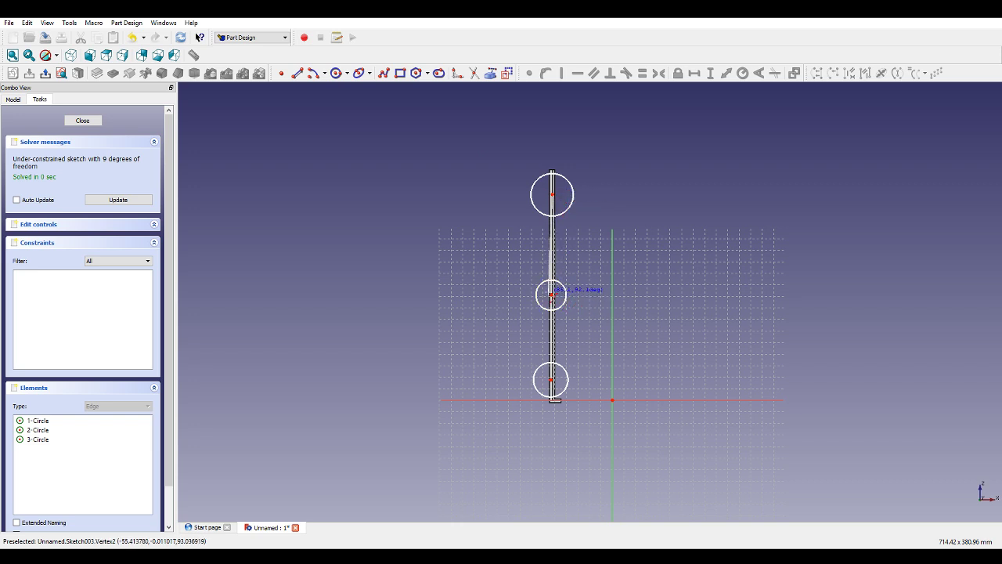
{"action": "left_click", "coordinate": [552, 294]}
{"action": "left_click", "coordinate": [552, 294]}
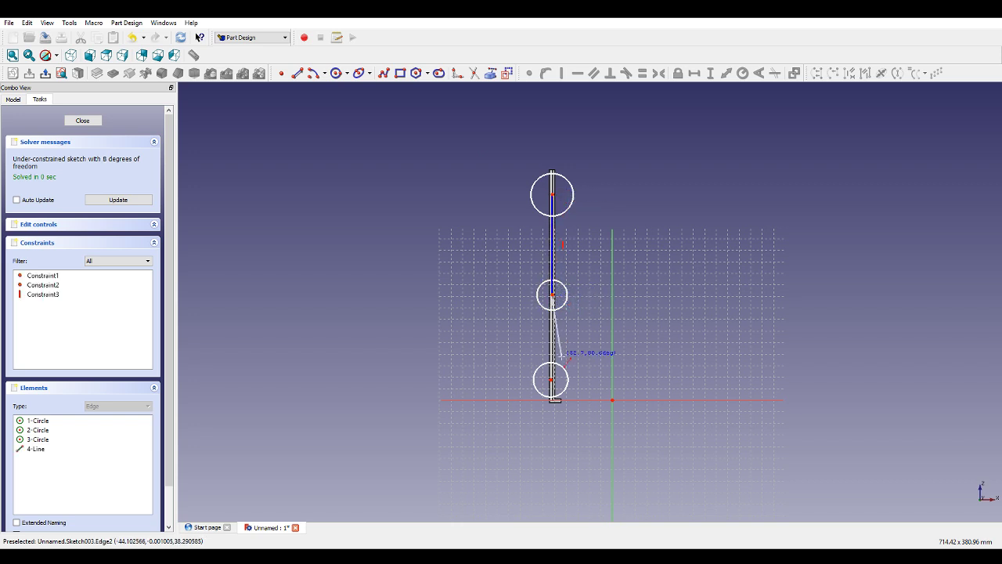
{"action": "left_click", "coordinate": [551, 381]}
{"action": "scroll", "coordinate": [586, 384], "scroll_direction": "up", "scroll_amount": 5}
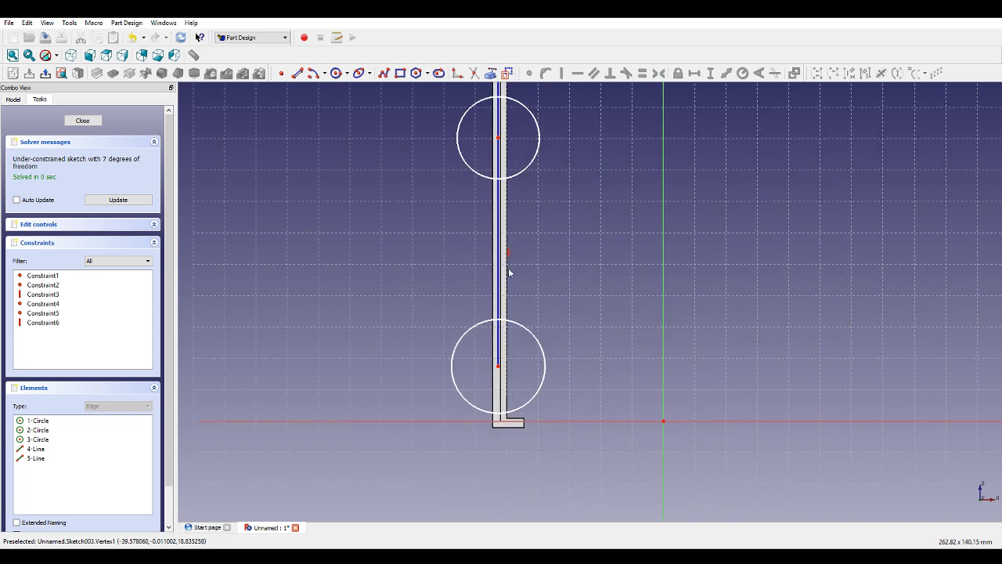
Constrain the two vertical construction lines between the circle centres to equal length.
{"action": "left_click", "coordinate": [501, 244]}
{"action": "scroll", "coordinate": [506, 246], "scroll_direction": "down", "scroll_amount": 2}
{"action": "left_click", "coordinate": [506, 117], "text": "ctrl"}
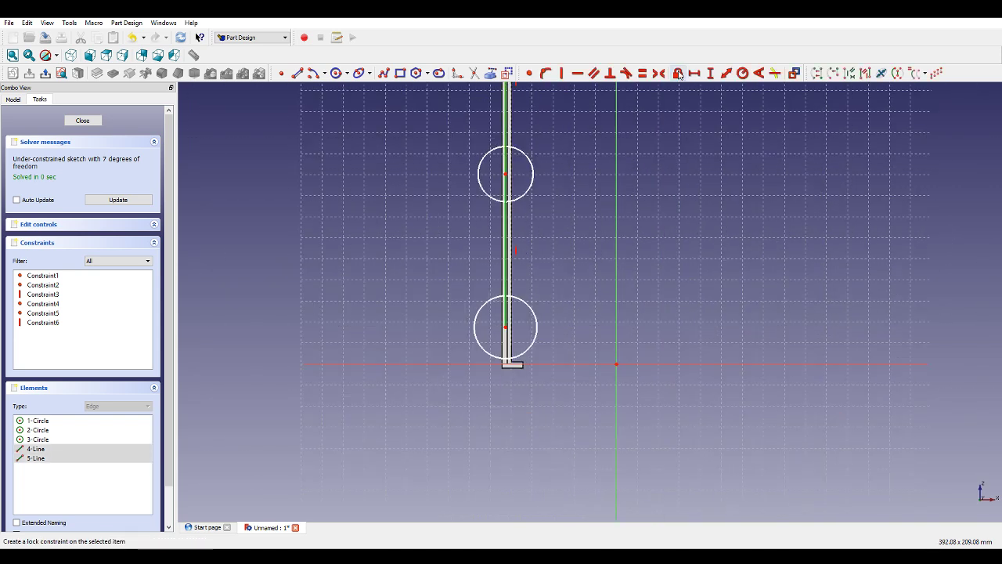
{"action": "left_click", "coordinate": [642, 73]}
Constrain all three circles to have equal radii.
{"action": "scroll", "coordinate": [526, 289], "scroll_direction": "down", "scroll_amount": 3}
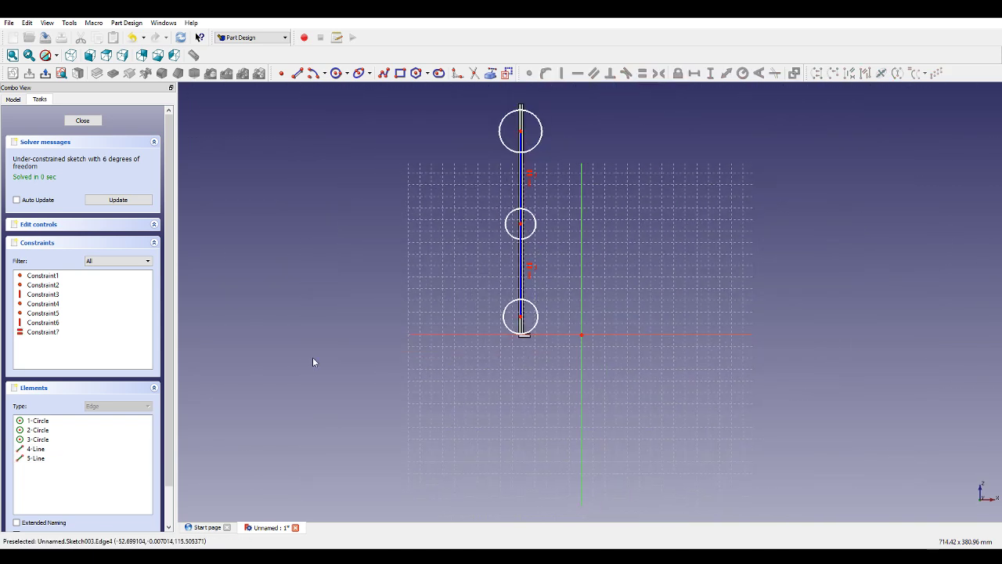
{"action": "left_click", "coordinate": [60, 421]}
{"action": "left_click", "coordinate": [55, 439], "text": "shift"}
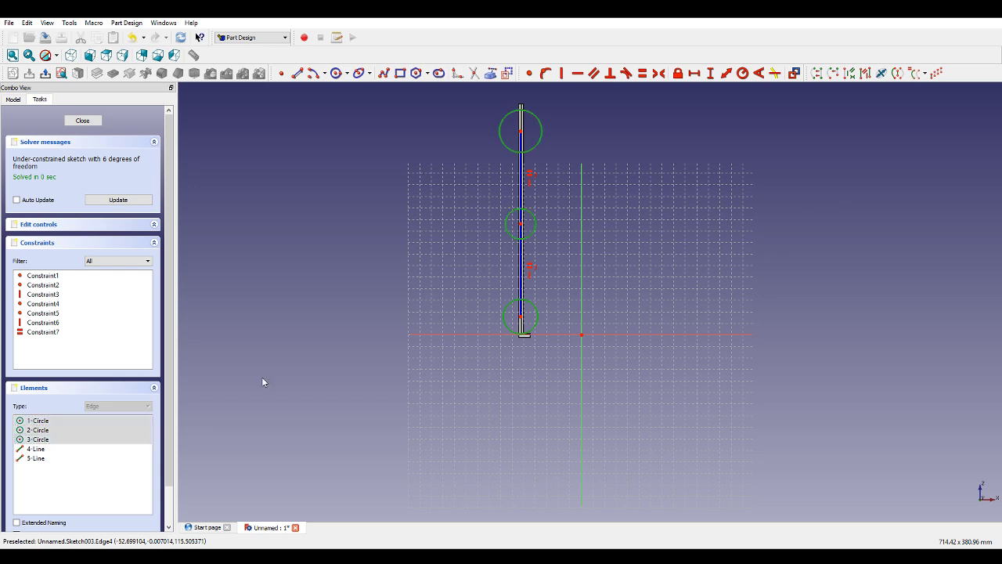
{"action": "left_click", "coordinate": [642, 72]}
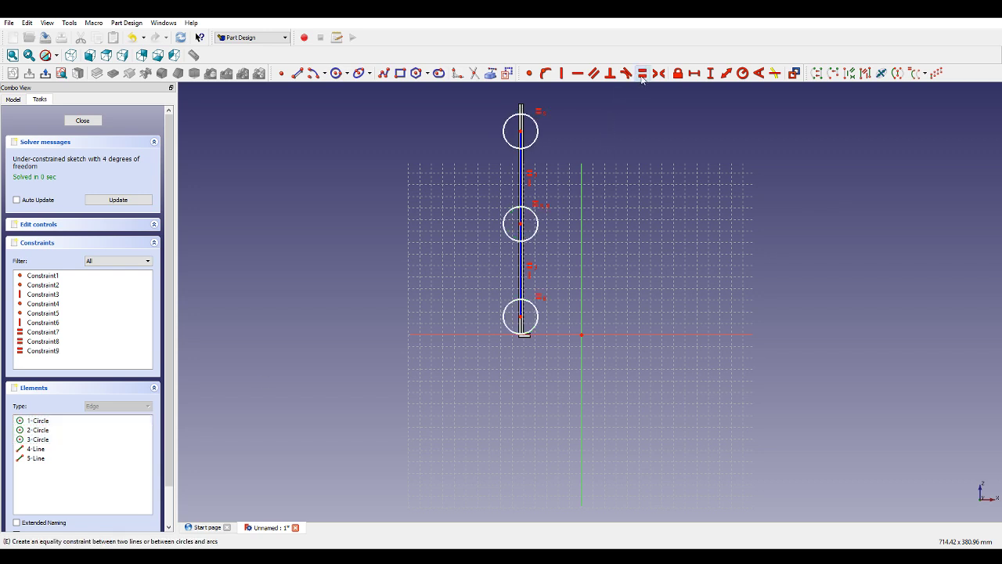
Set the radius of the circle nearest the horizontal axis to 10 mm.
{"action": "left_click", "coordinate": [536, 321]}
{"action": "scroll", "coordinate": [538, 321], "scroll_direction": "up", "scroll_amount": 3}
{"action": "left_click", "coordinate": [744, 72]}
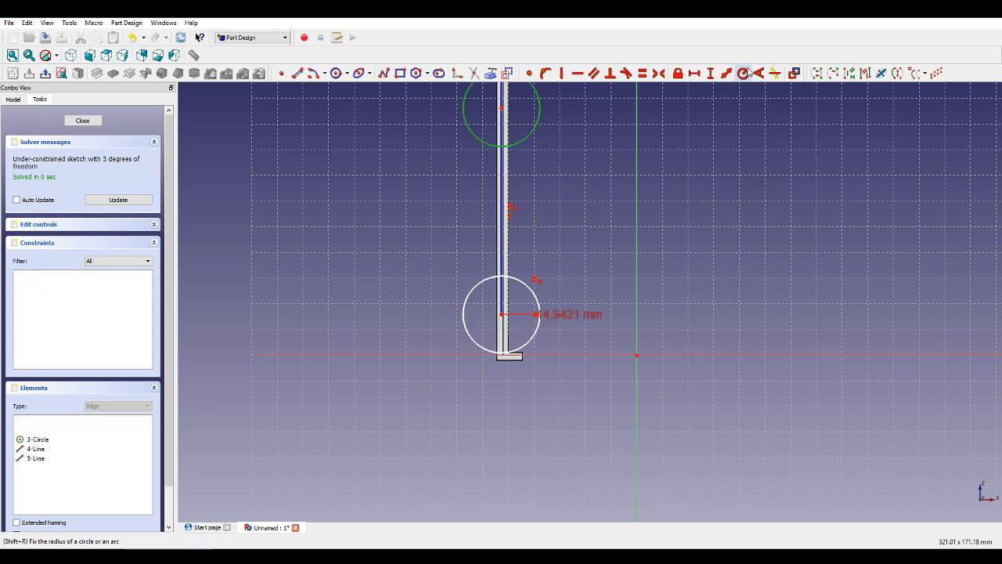
{"action": "type", "text": "10"}
{"action": "key", "text": "Return"}
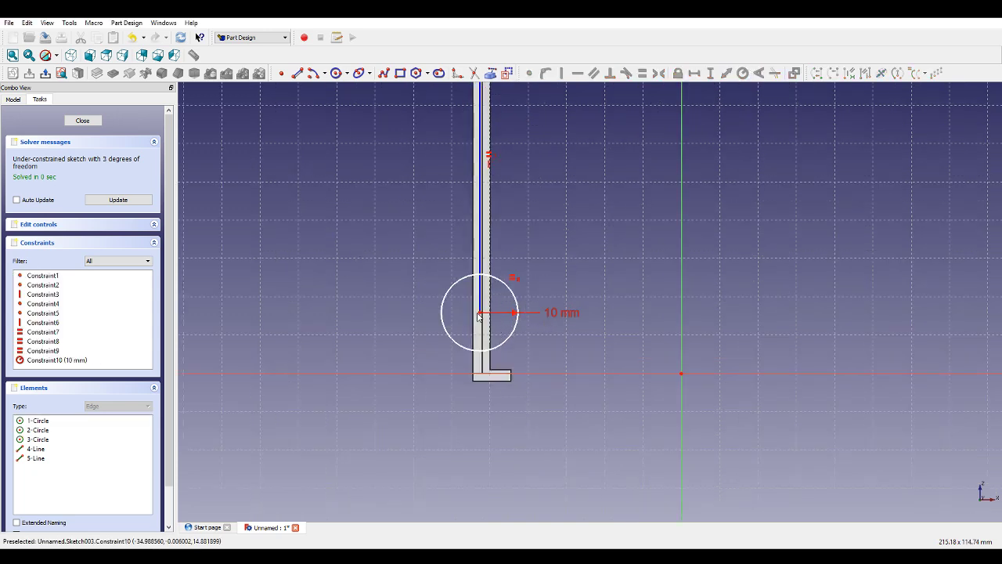
Shift the near circle's centre slightly and set its horizontal distance from the origin to 53 mm.
{"action": "left_click_drag", "start_coordinate": [478, 316], "coordinate": [481, 326]}
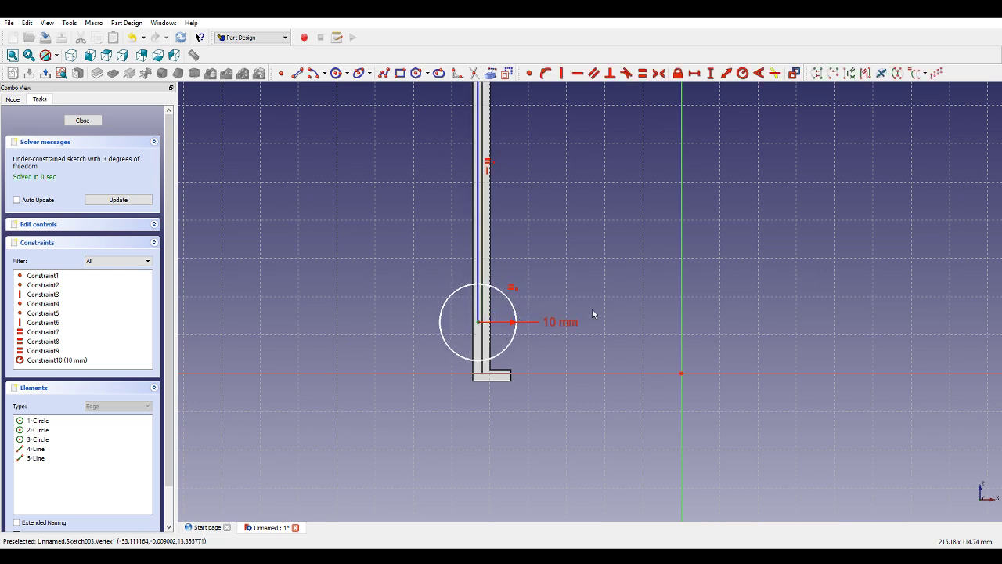
{"action": "left_click", "coordinate": [697, 74]}
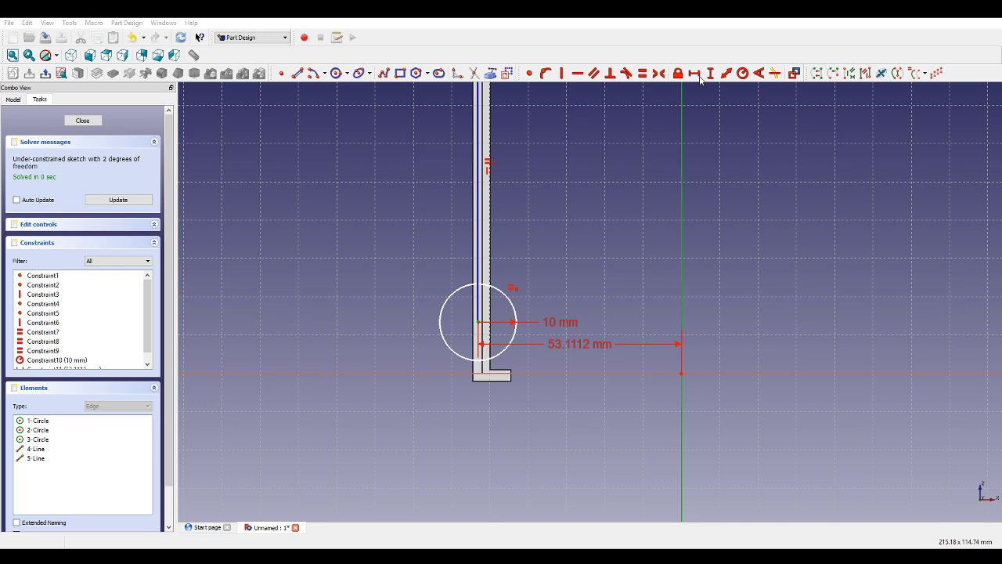
{"action": "type", "text": "53"}
{"action": "key", "text": "Return"}
Dimension the vertical distance from the near circle's centre to the horizontal axis.
{"action": "scroll", "coordinate": [473, 349], "scroll_direction": "up", "scroll_amount": 3}
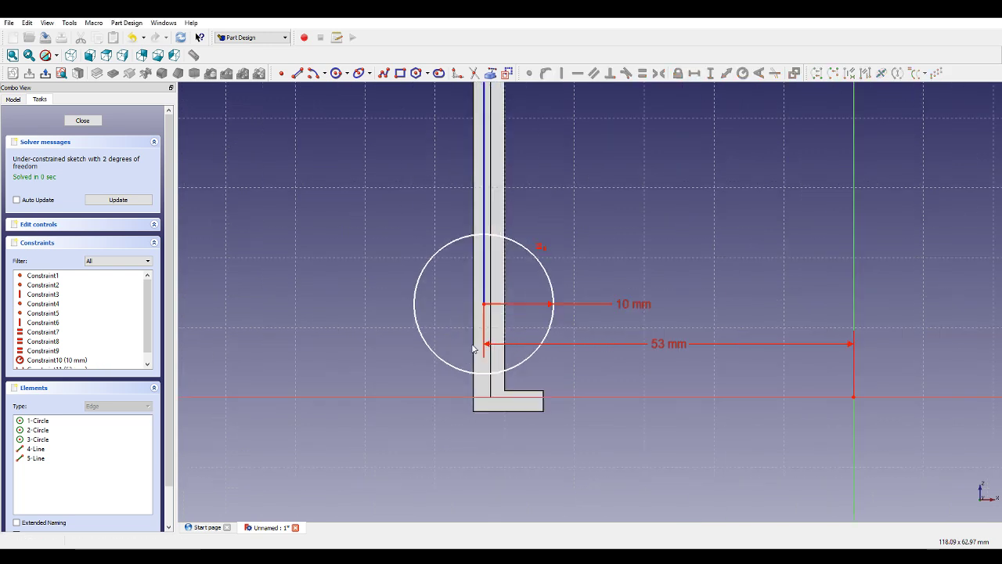
{"action": "left_click", "coordinate": [487, 374]}
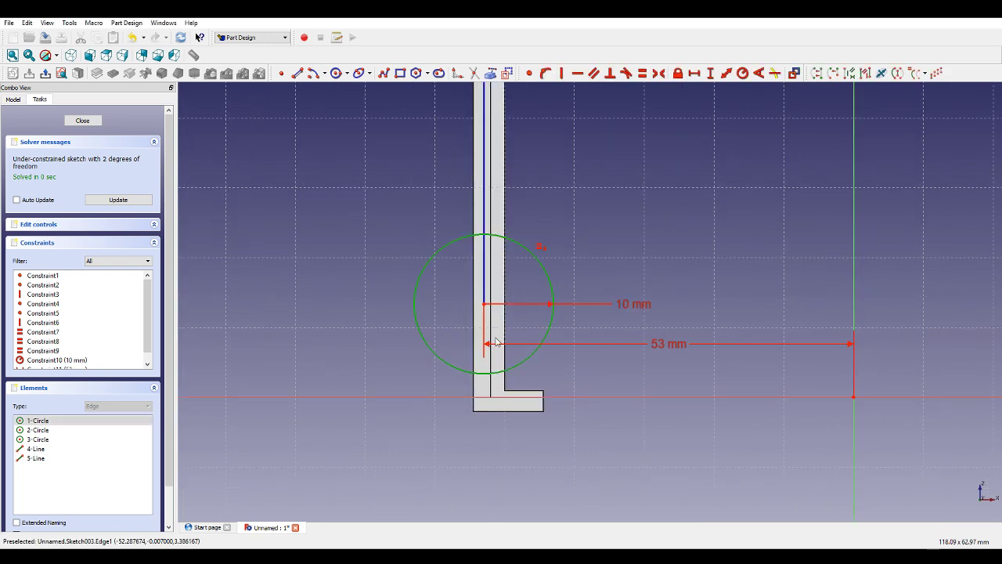
{"action": "left_click", "coordinate": [534, 372]}
{"action": "left_click", "coordinate": [525, 397]}
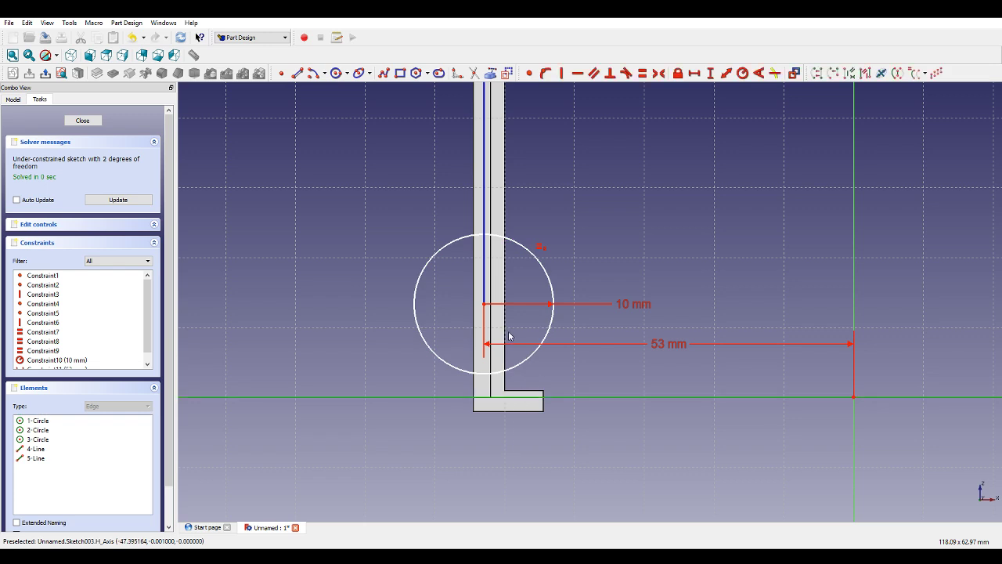
{"action": "left_click", "coordinate": [485, 305]}
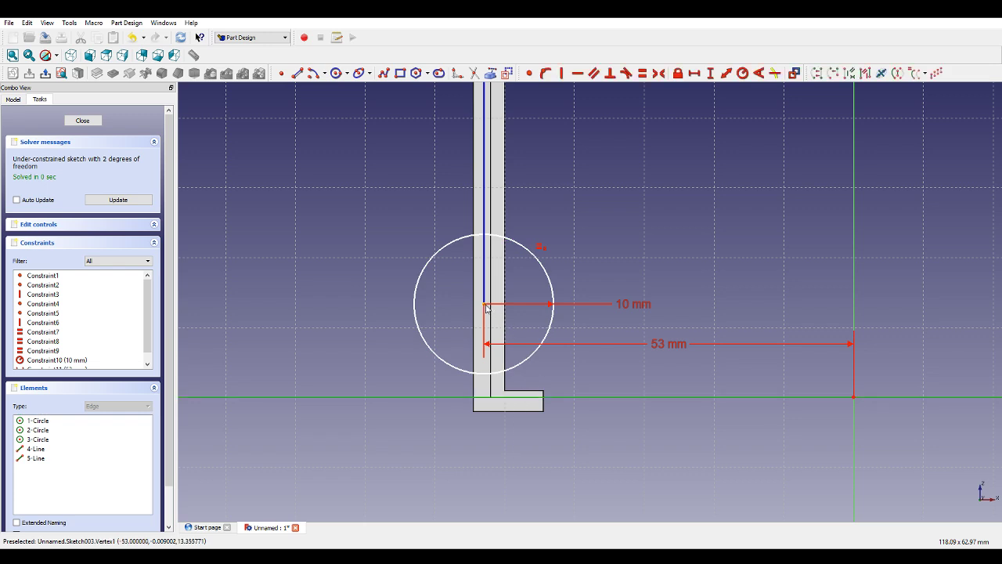
{"action": "left_click", "coordinate": [710, 73]}
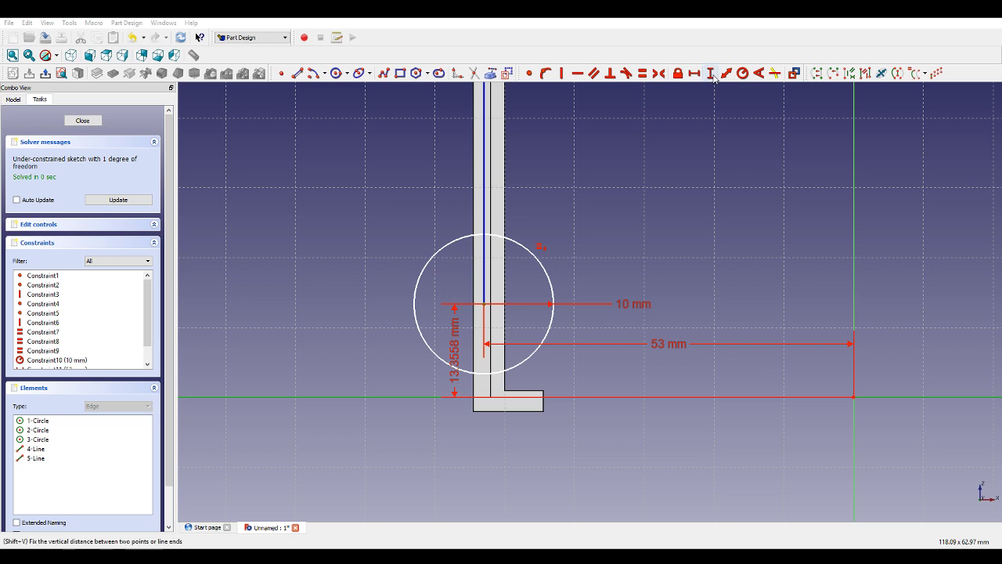
Dimension the vertical distance between the far and middle circle centres, and close the sketch.
{"action": "scroll", "coordinate": [653, 286], "scroll_direction": "down", "scroll_amount": 6}
{"action": "scroll", "coordinate": [654, 138], "scroll_direction": "up", "scroll_amount": 3}
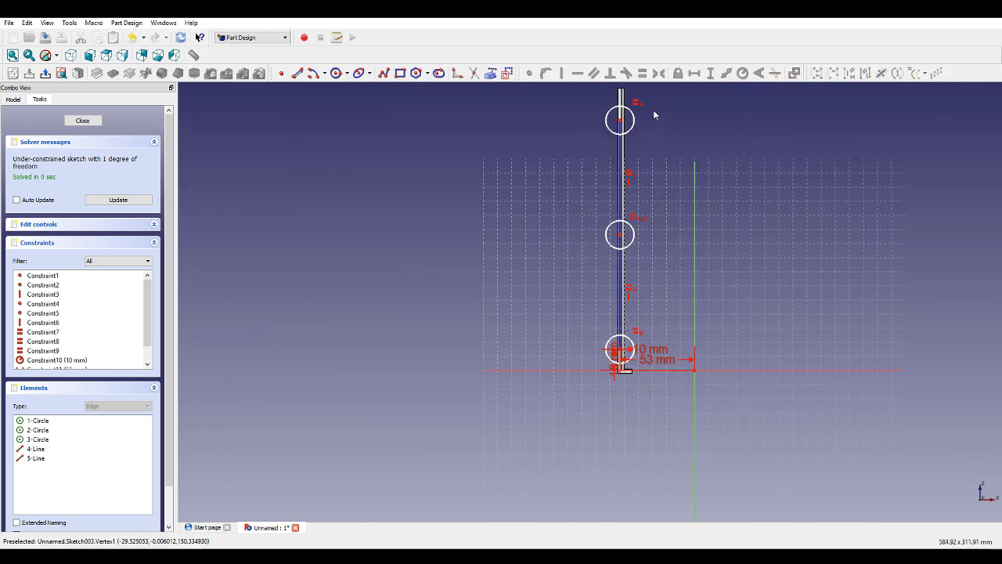
{"action": "left_click", "coordinate": [623, 157]}
{"action": "left_click", "coordinate": [719, 76]}
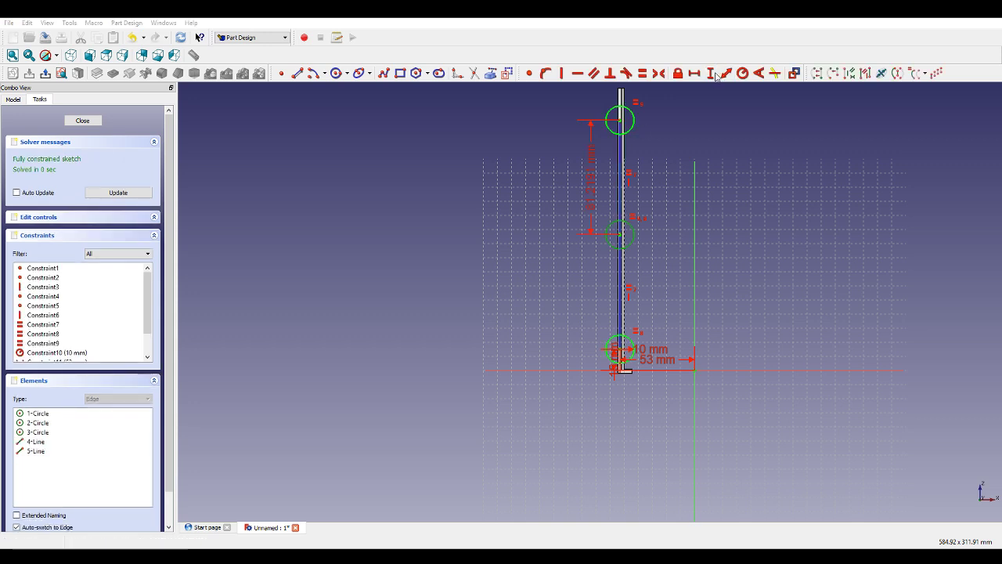
{"action": "left_click", "coordinate": [82, 121]}
Pad the three-circle sketch 0.5 mm in the reversed direction to form thin discs along the bar's edge.
{"action": "left_click", "coordinate": [97, 73]}
{"action": "mouse_move", "coordinate": [342, 172]}
{"action": "middle_mouse_down"}
{"action": "mouse_move", "coordinate": [504, 221]}
{"action": "mouse_move", "coordinate": [642, 192]}
{"action": "middle_mouse_up"}
{"action": "scroll", "coordinate": [650, 262], "scroll_direction": "up", "scroll_amount": 3}
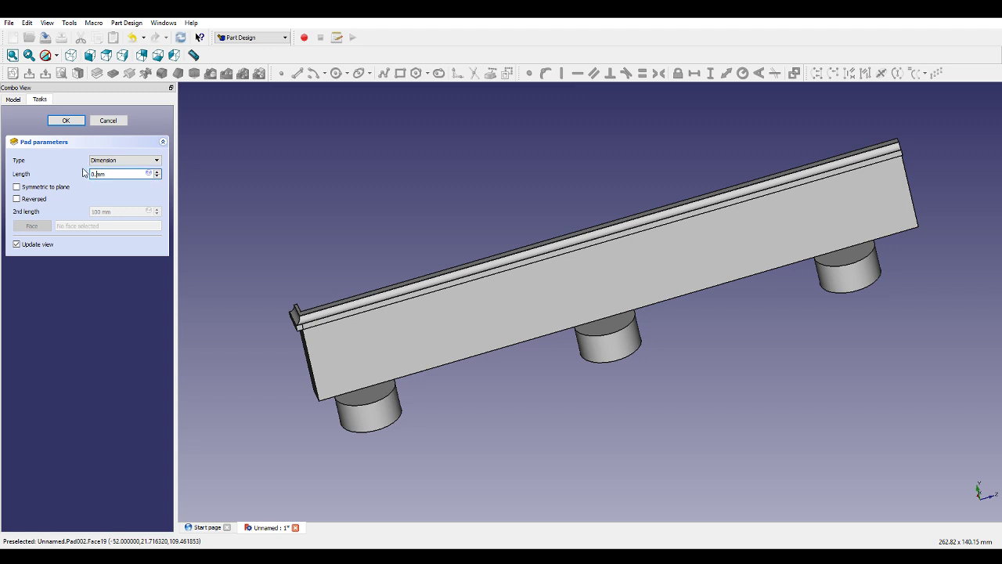
{"action": "type", "text": "5"}
{"action": "left_click", "coordinate": [18, 199]}
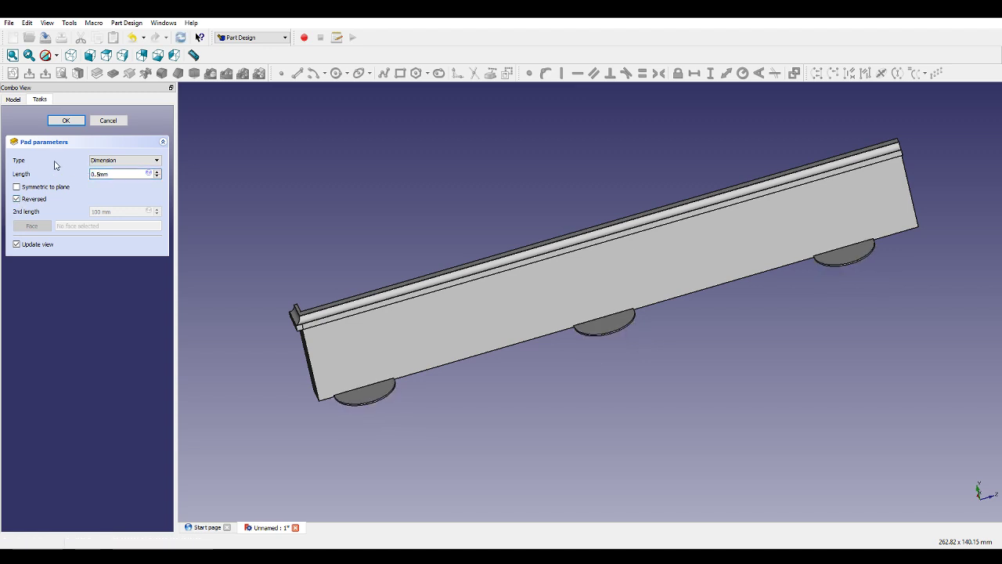
{"action": "left_click", "coordinate": [66, 121]}
Inspect the wall with its three discs from several sides, including a disc at the end block up close.
{"action": "middle_click_drag", "start_coordinate": [193, 185], "coordinate": [780, 380]}
{"action": "scroll", "coordinate": [779, 380], "scroll_direction": "down", "scroll_amount": 3}
{"action": "scroll", "coordinate": [727, 470], "scroll_direction": "up", "scroll_amount": 10}
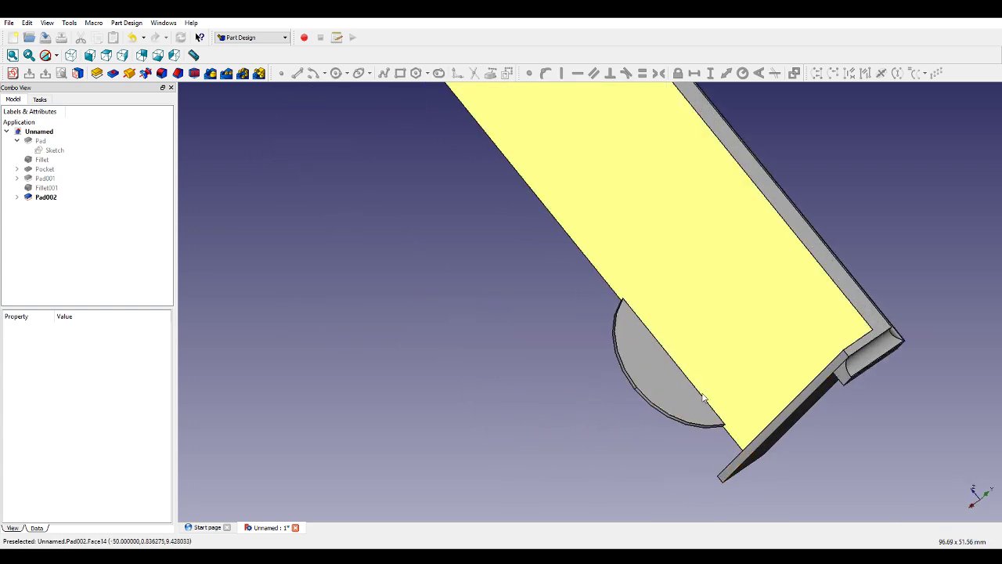
{"action": "scroll", "coordinate": [532, 336], "scroll_direction": "down", "scroll_amount": 3}
{"action": "middle_click_drag", "start_coordinate": [740, 322], "coordinate": [536, 302]}
{"action": "middle_click_drag", "start_coordinate": [362, 214], "coordinate": [400, 154]}
{"action": "scroll", "coordinate": [434, 201], "scroll_direction": "down", "scroll_amount": 3}
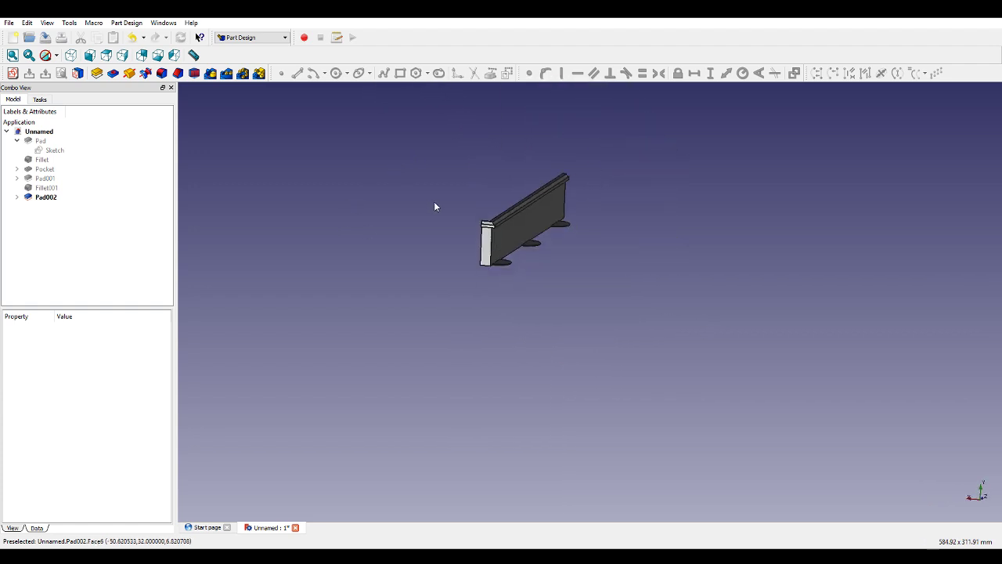
{"action": "scroll", "coordinate": [523, 156], "scroll_direction": "up", "scroll_amount": 4}
Save the document as "End wall lower shed".
{"action": "left_click", "coordinate": [43, 39]}
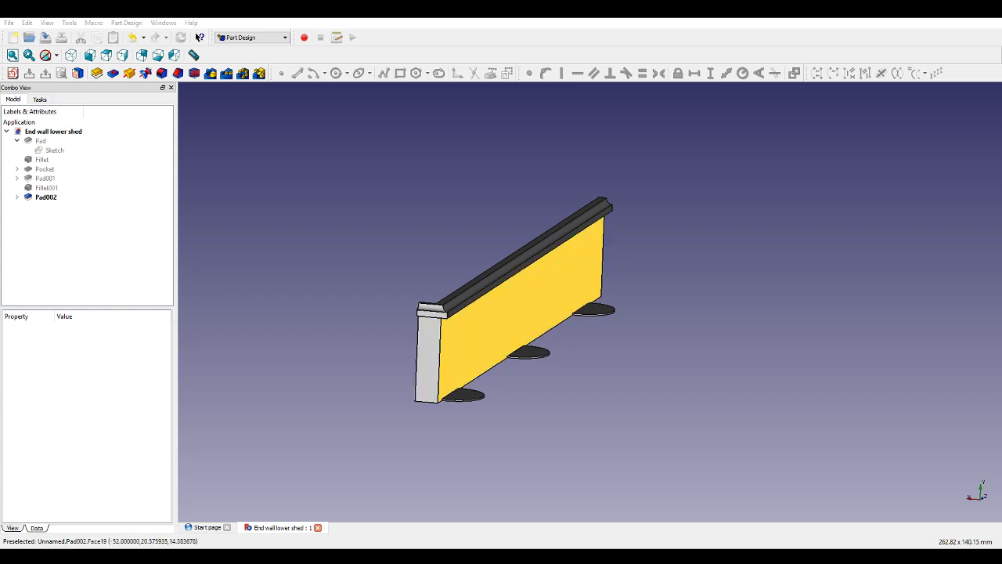
{"action": "middle_click_drag", "start_coordinate": [415, 337], "coordinate": [575, 384]}
{"action": "scroll", "coordinate": [574, 392], "scroll_direction": "down", "scroll_amount": 1}
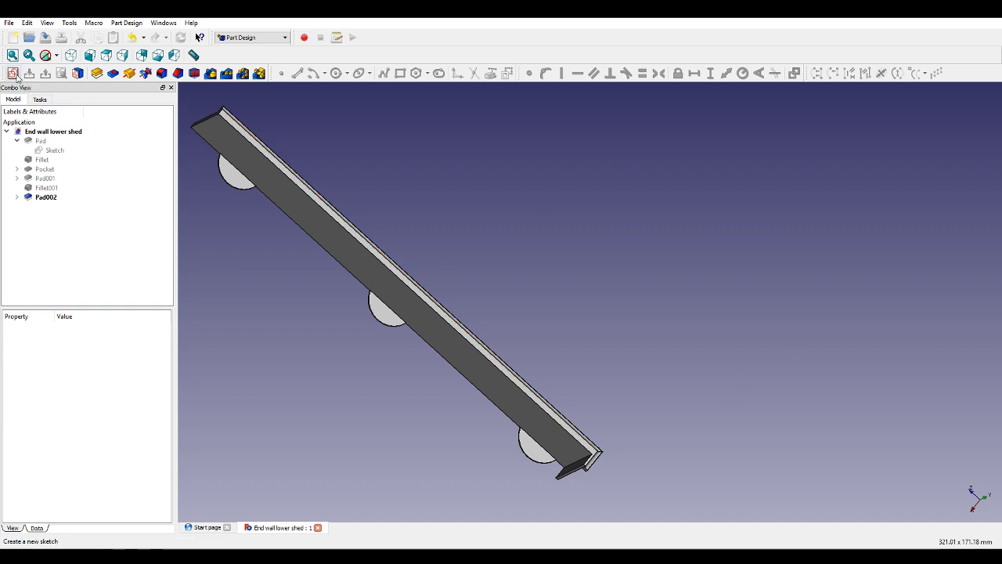
Create a new empty document and start a sketch on its XY plane.
{"action": "left_click", "coordinate": [13, 37]}
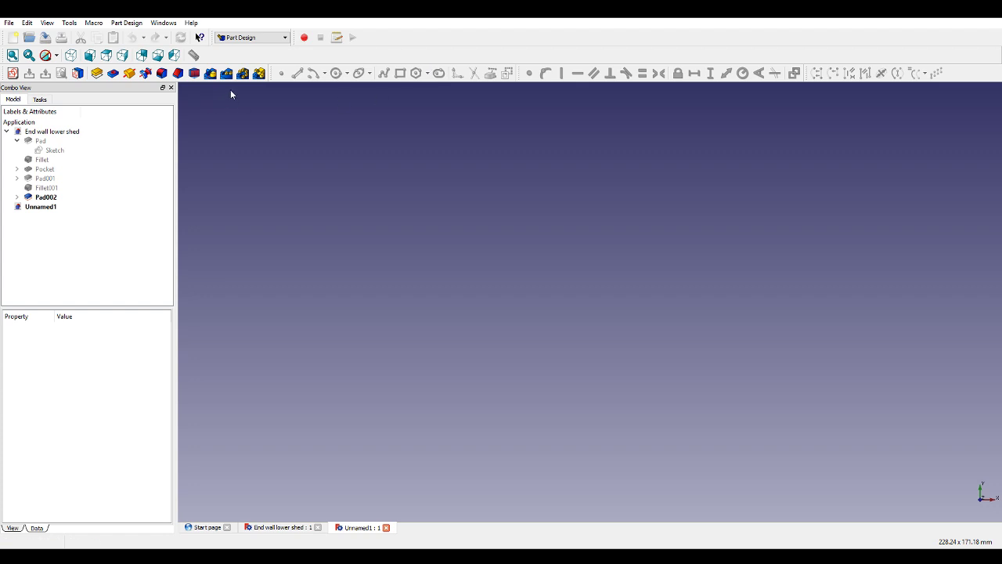
{"action": "left_click", "coordinate": [15, 72]}
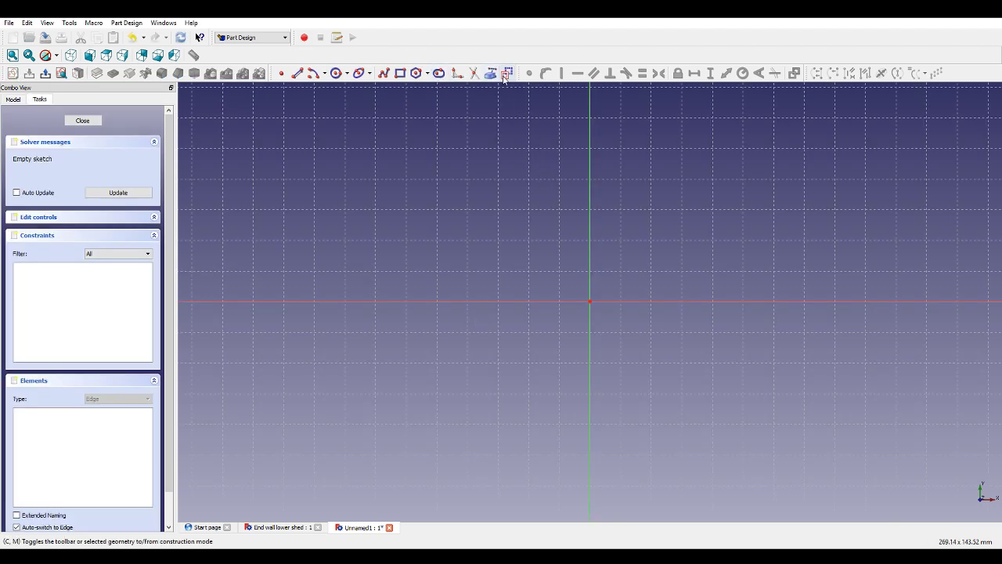
Draw a gable frame's inner outline as a polyline: left side about 87 mm high, peak on the vertical axis about 102 mm high, right side back to the horizontal axis.
{"action": "left_click", "coordinate": [384, 72]}
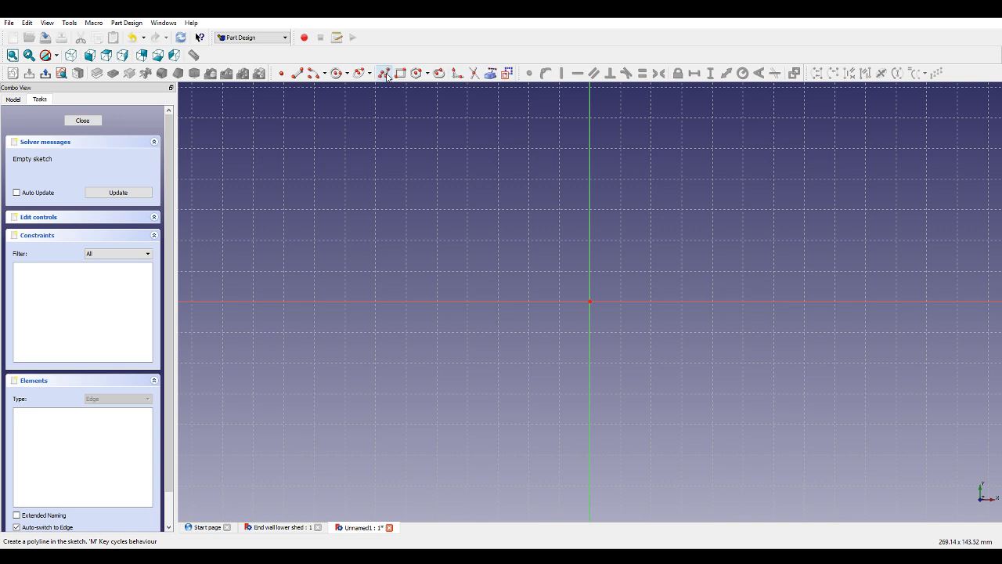
{"action": "left_click", "coordinate": [475, 300]}
{"action": "scroll", "coordinate": [476, 300], "scroll_direction": "down", "scroll_amount": 2}
{"action": "left_click", "coordinate": [486, 157]}
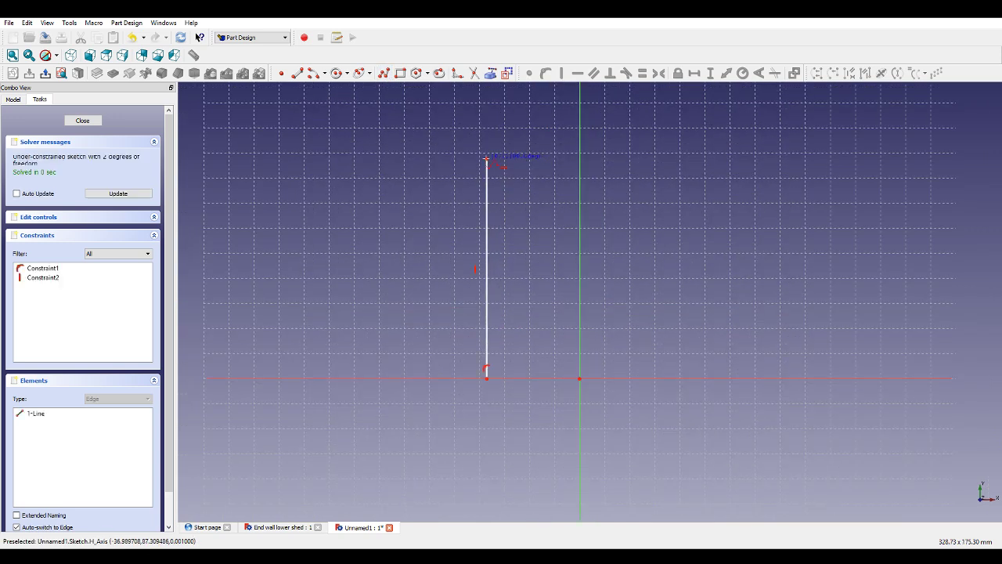
{"action": "left_click", "coordinate": [580, 123]}
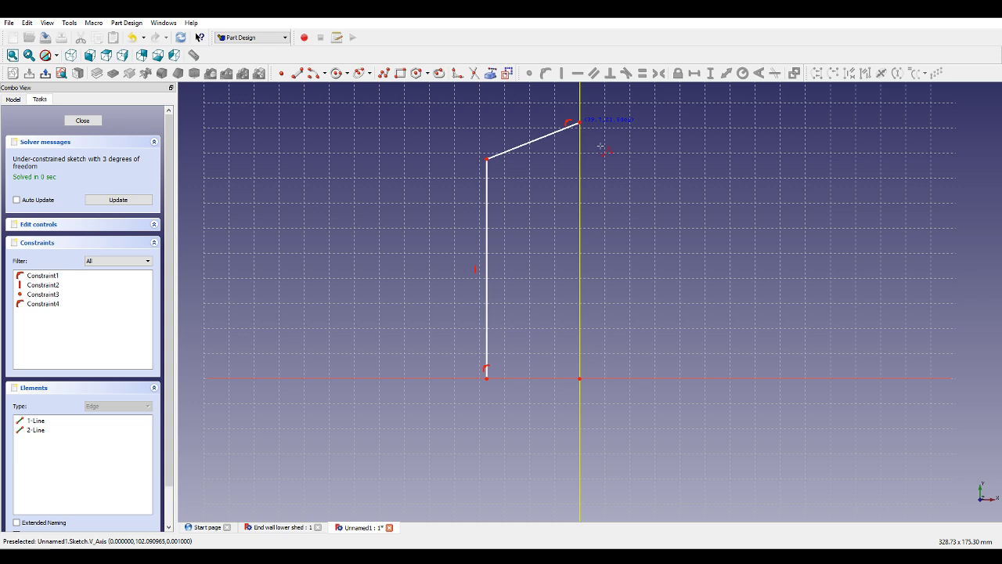
{"action": "left_click", "coordinate": [678, 148]}
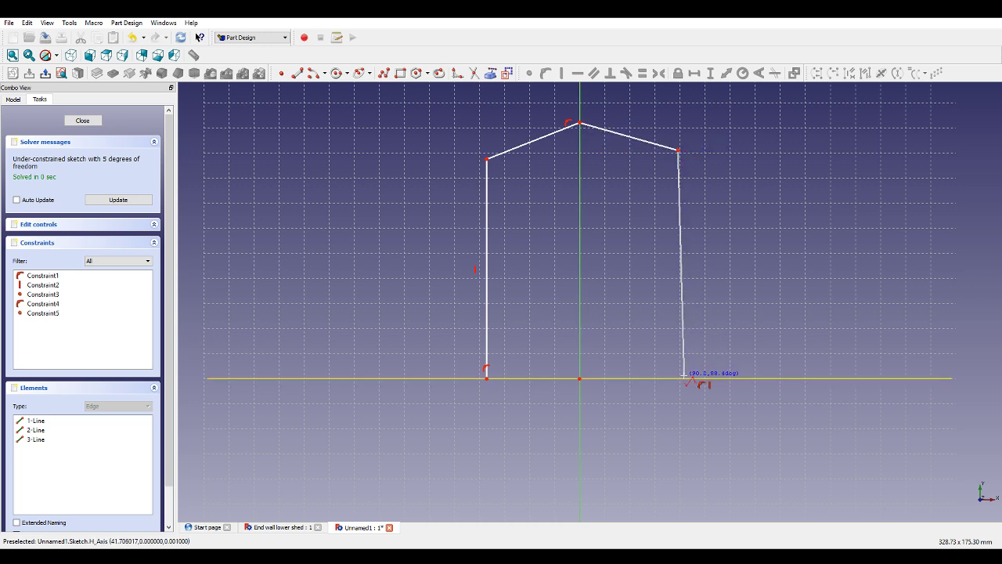
{"action": "left_click", "coordinate": [682, 378]}
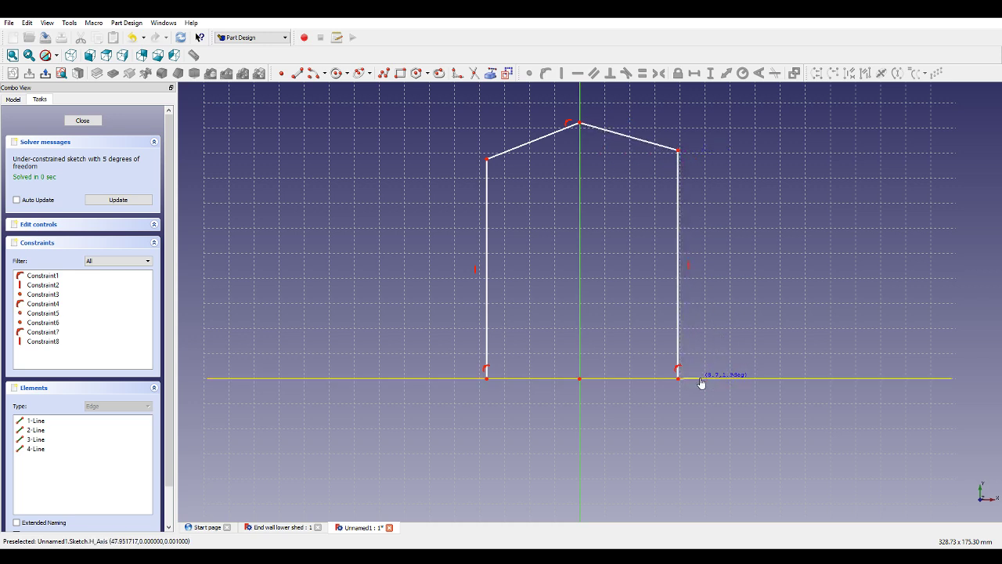
Continue the polyline around the outside of the gable frame, with its outer peak on the vertical axis, and close it at the left leg's inner foot.
{"action": "left_click", "coordinate": [700, 379]}
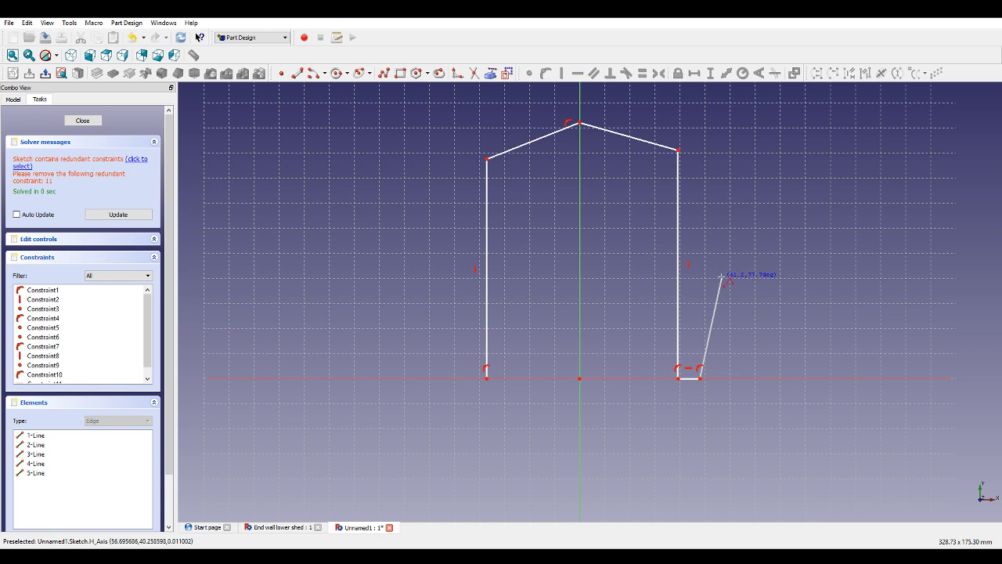
{"action": "left_click", "coordinate": [699, 142]}
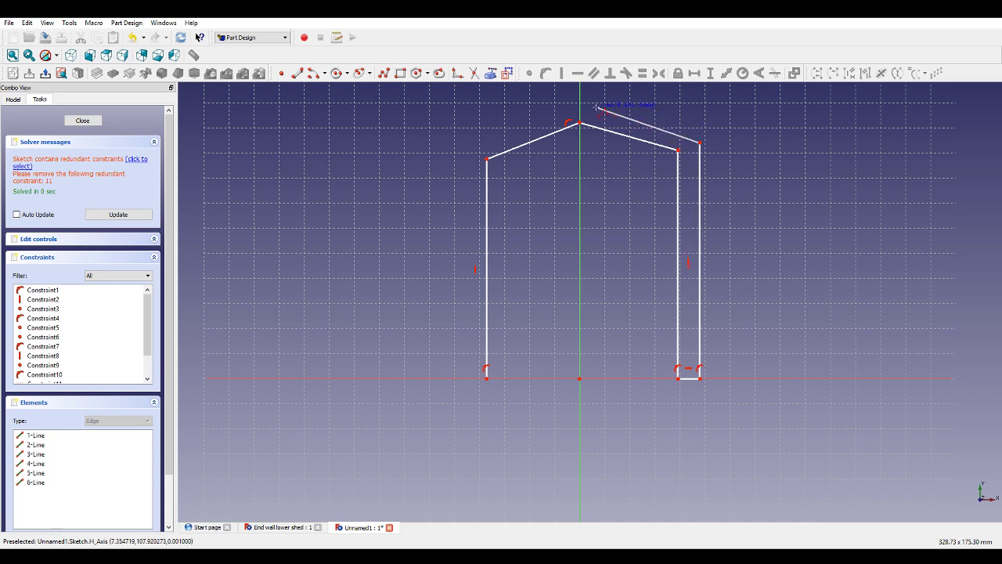
{"action": "left_click", "coordinate": [580, 103]}
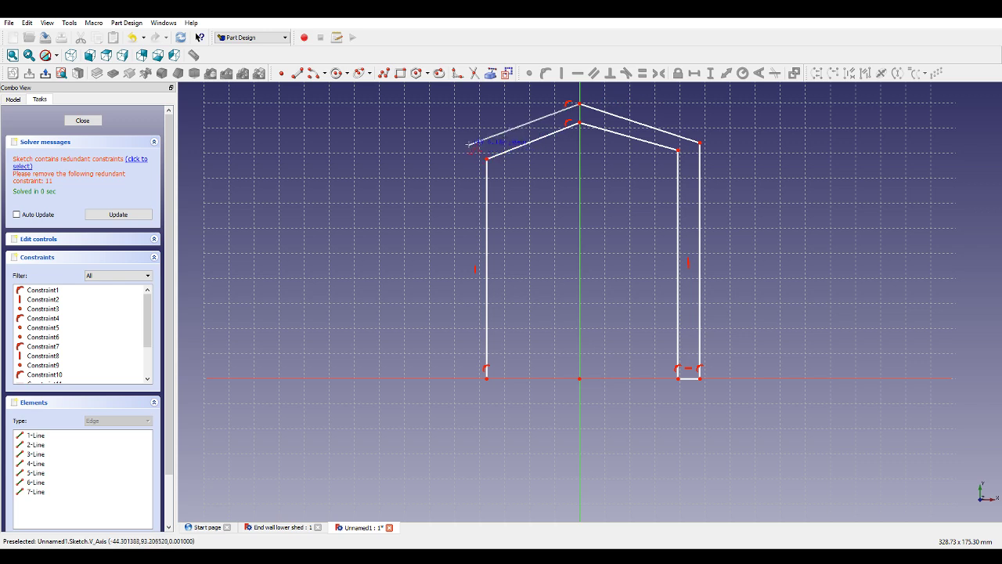
{"action": "left_click", "coordinate": [474, 145]}
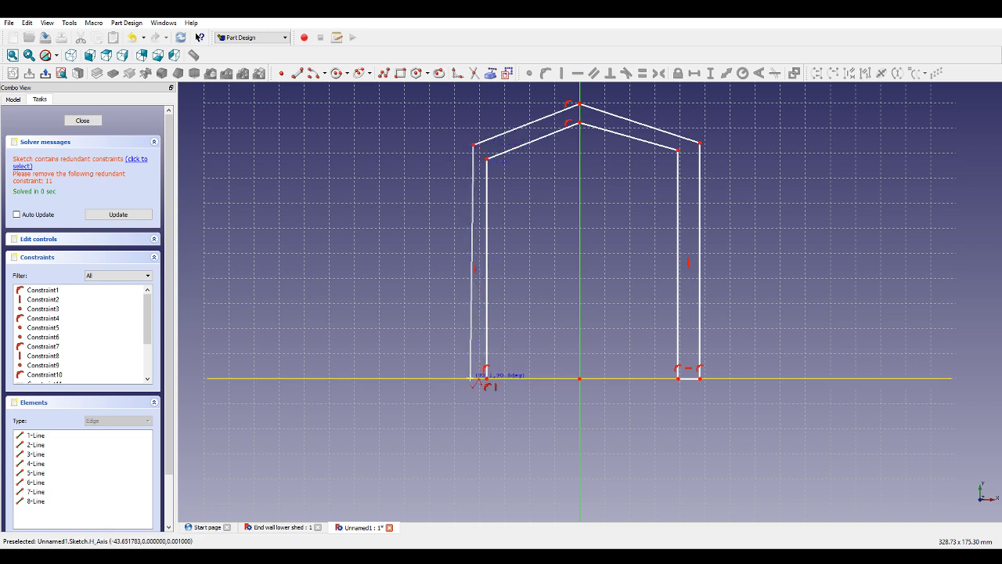
{"action": "left_click", "coordinate": [471, 379]}
{"action": "left_click", "coordinate": [487, 379]}
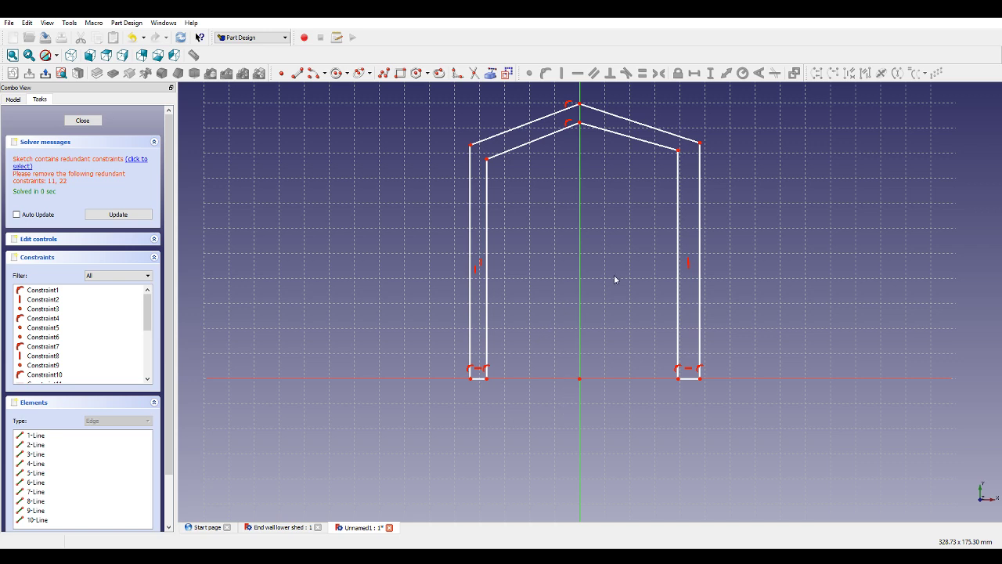
Set the width of the frame's left foot to 5 mm and constrain the right foot's bottom edge equal to it.
{"action": "scroll", "coordinate": [584, 116], "scroll_direction": "up", "scroll_amount": 1}
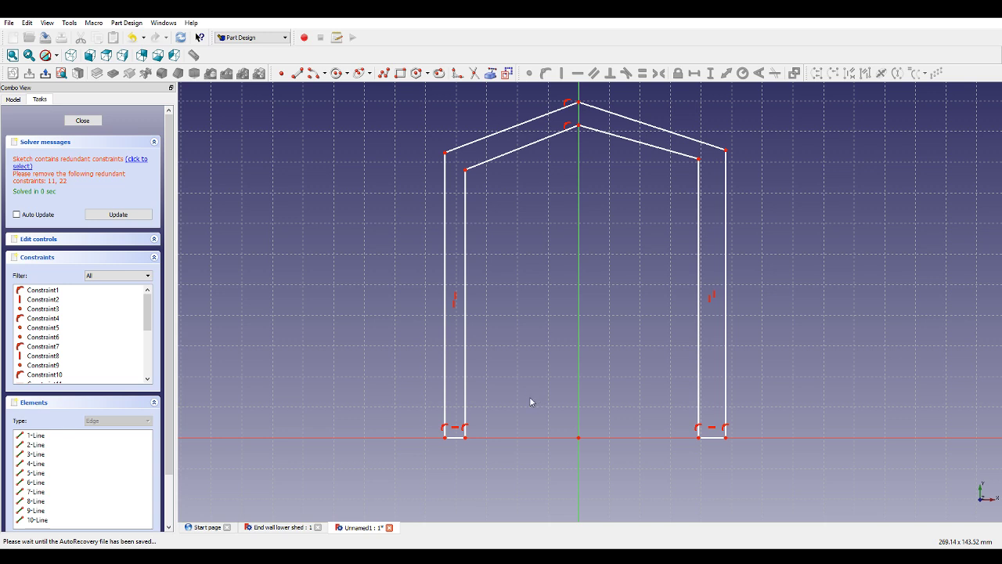
{"action": "left_click", "coordinate": [457, 438]}
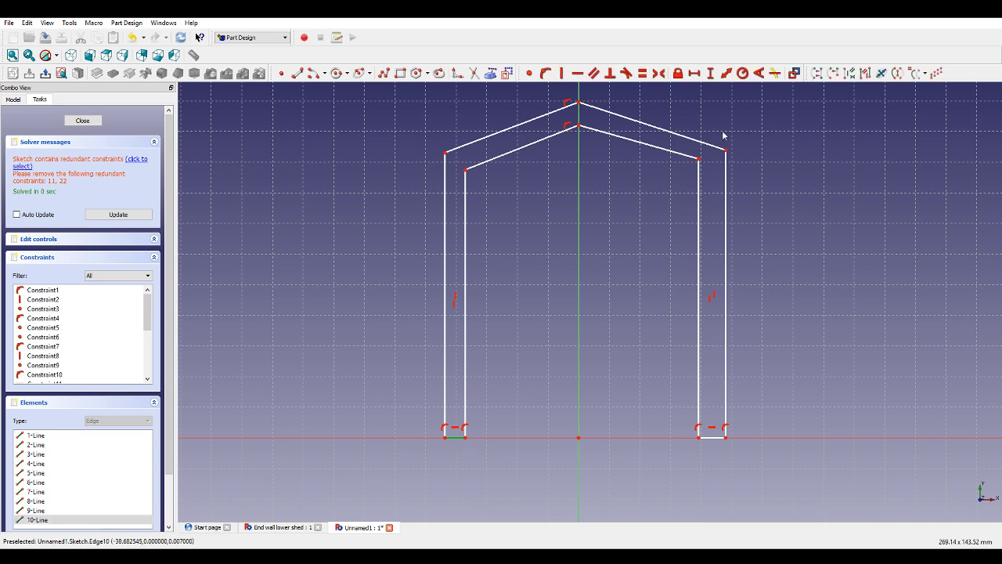
{"action": "left_click", "coordinate": [704, 78]}
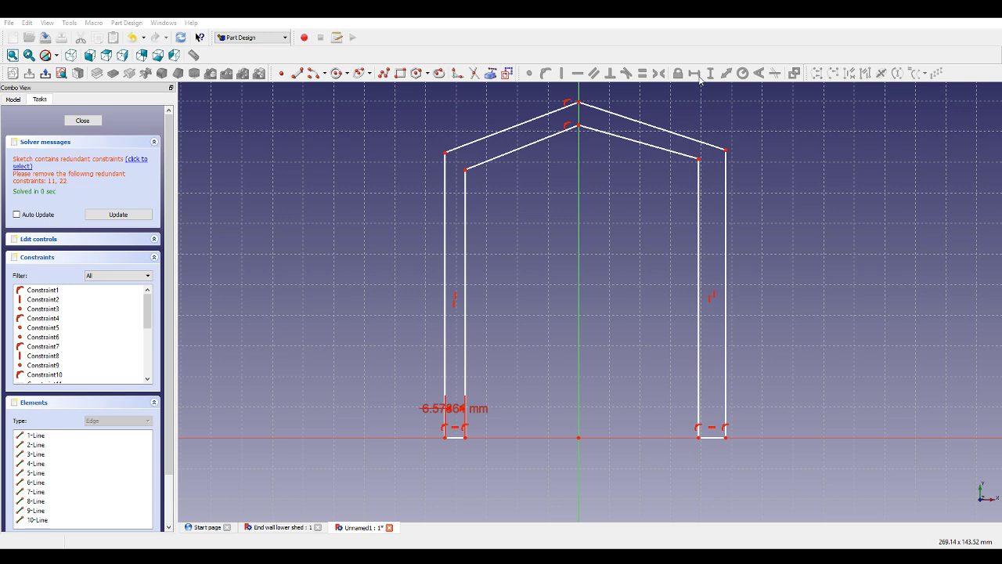
{"action": "left_click", "coordinate": [712, 438]}
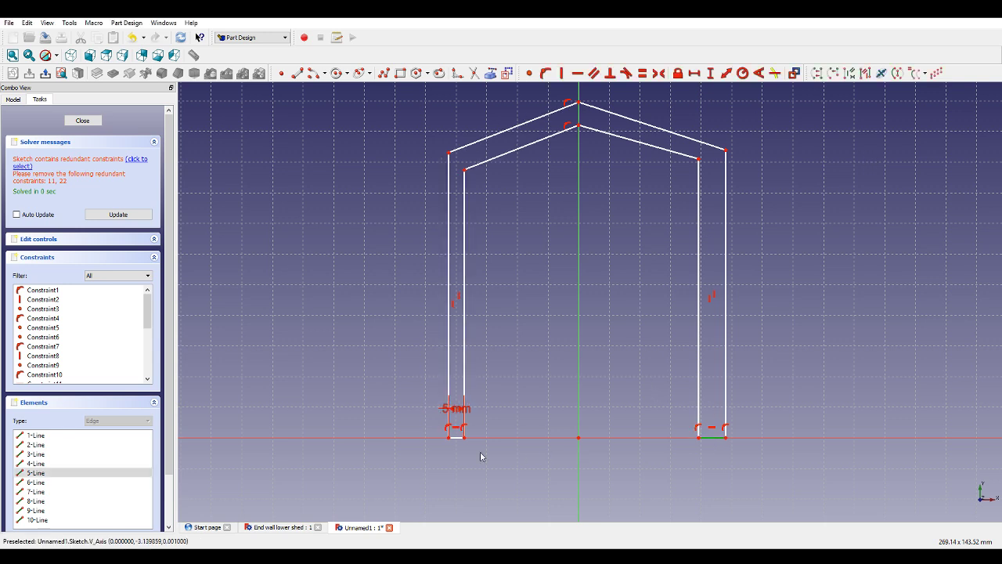
{"action": "left_click", "coordinate": [457, 437]}
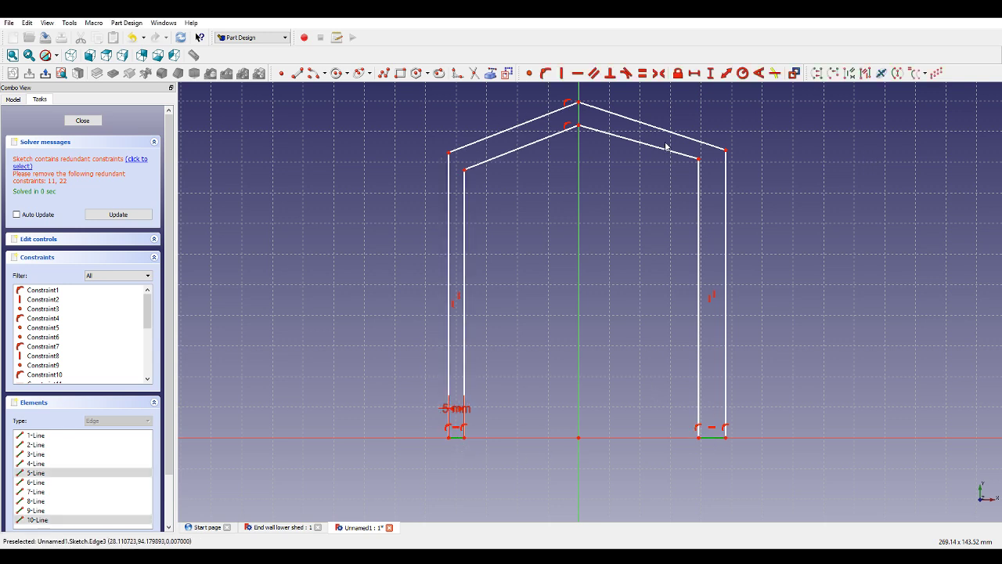
{"action": "left_click", "coordinate": [643, 74]}
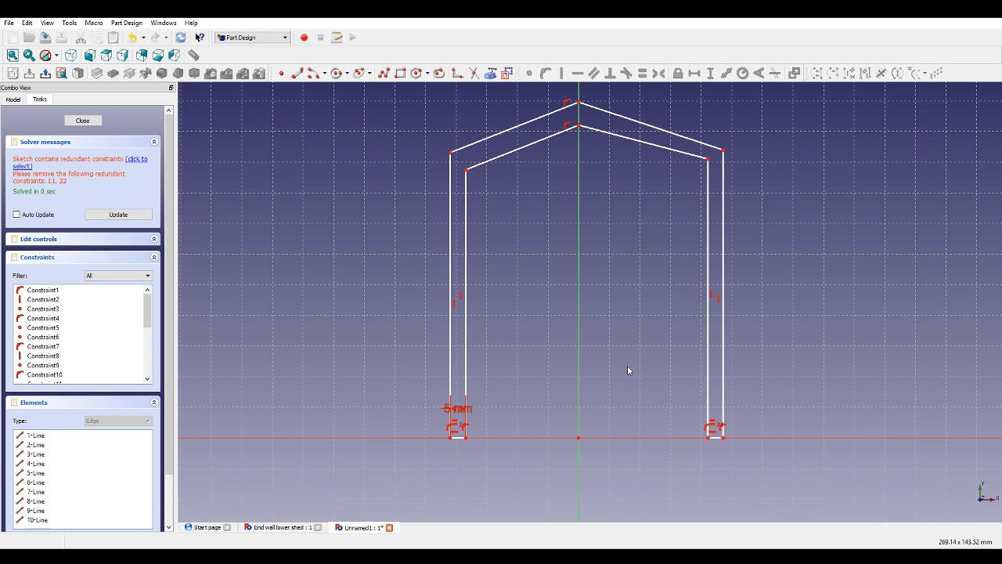
{"action": "left_click", "coordinate": [448, 439]}
{"action": "left_click", "coordinate": [451, 440]}
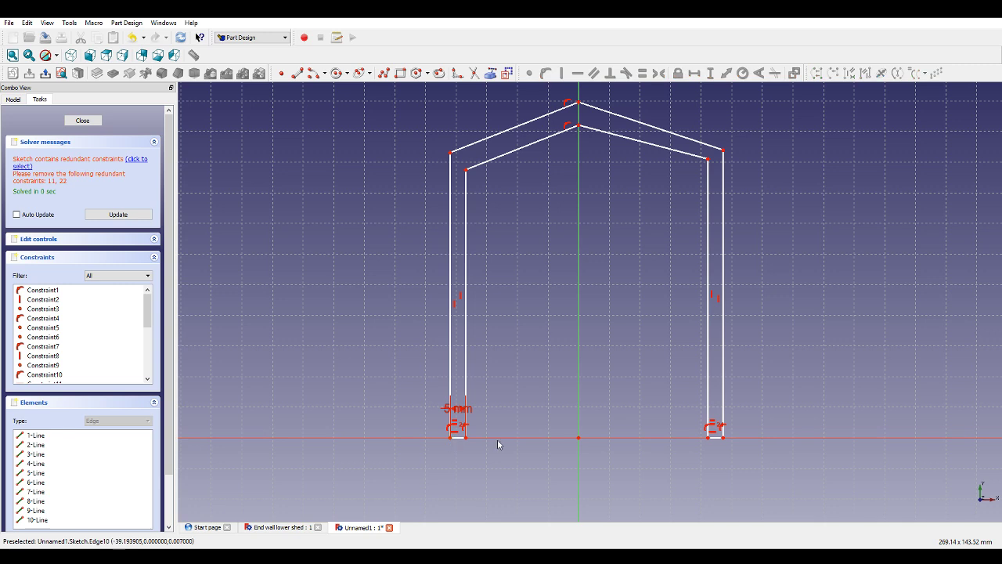
{"action": "left_click", "coordinate": [578, 437]}
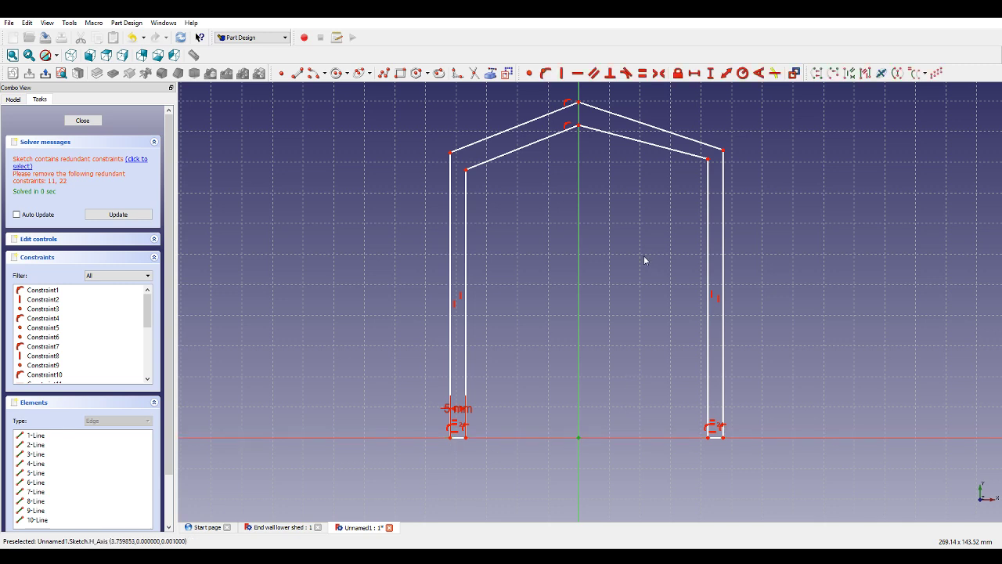
{"action": "left_click", "coordinate": [646, 312]}
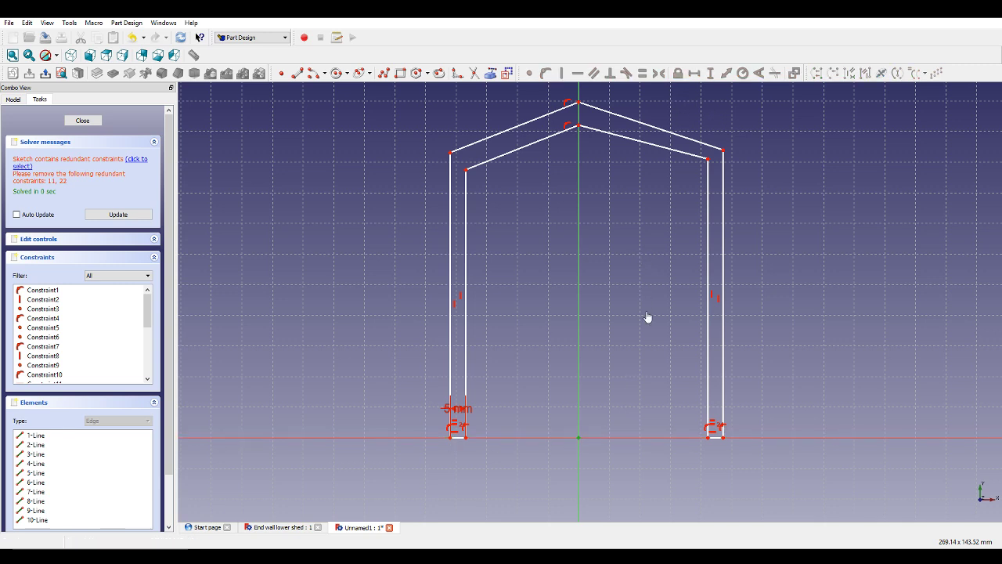
Try a 105 mm horizontal distance between the feet's inner corners, move the right outer eave corner, and undo both changes.
{"action": "left_click", "coordinate": [709, 436]}
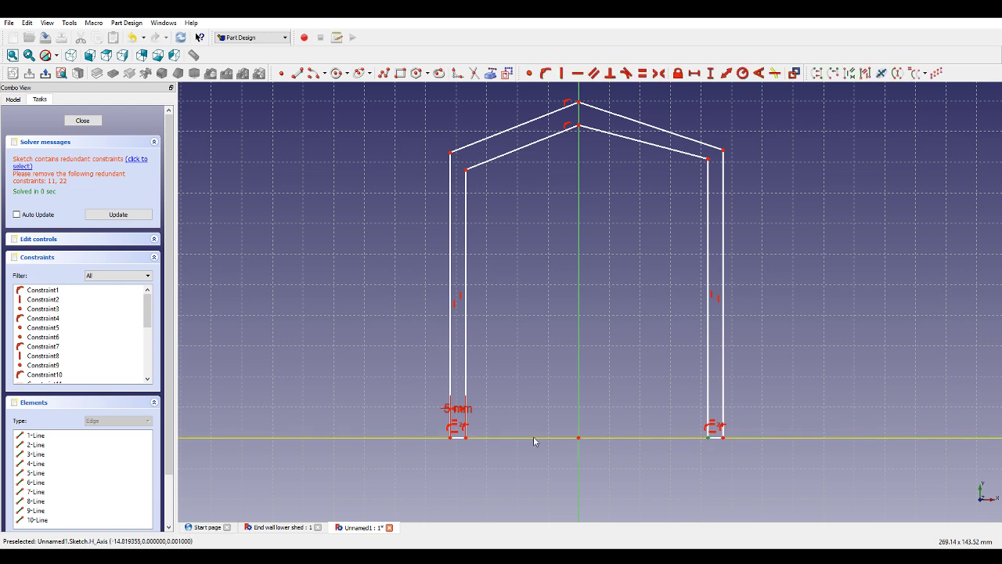
{"action": "left_click", "coordinate": [466, 436]}
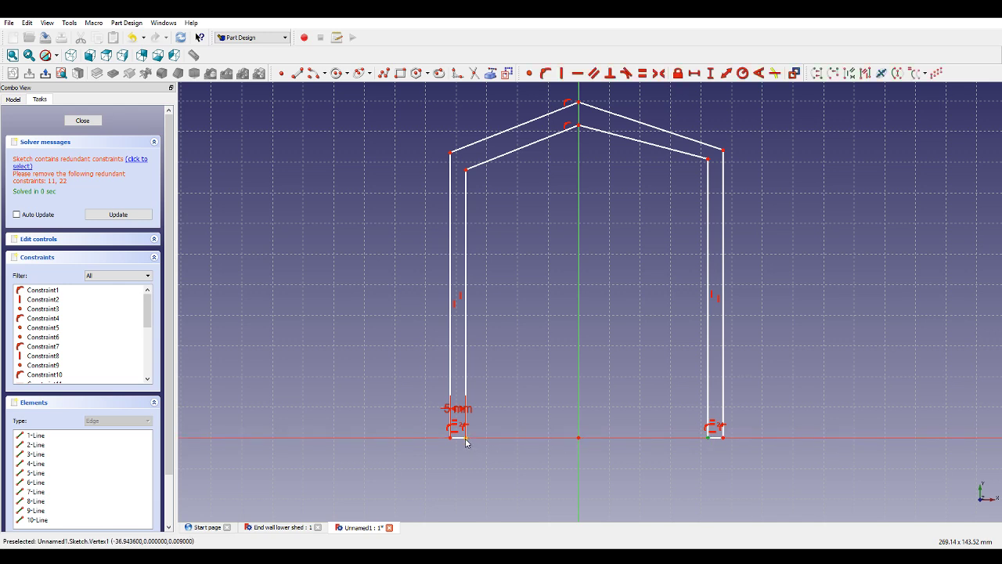
{"action": "left_click", "coordinate": [694, 73]}
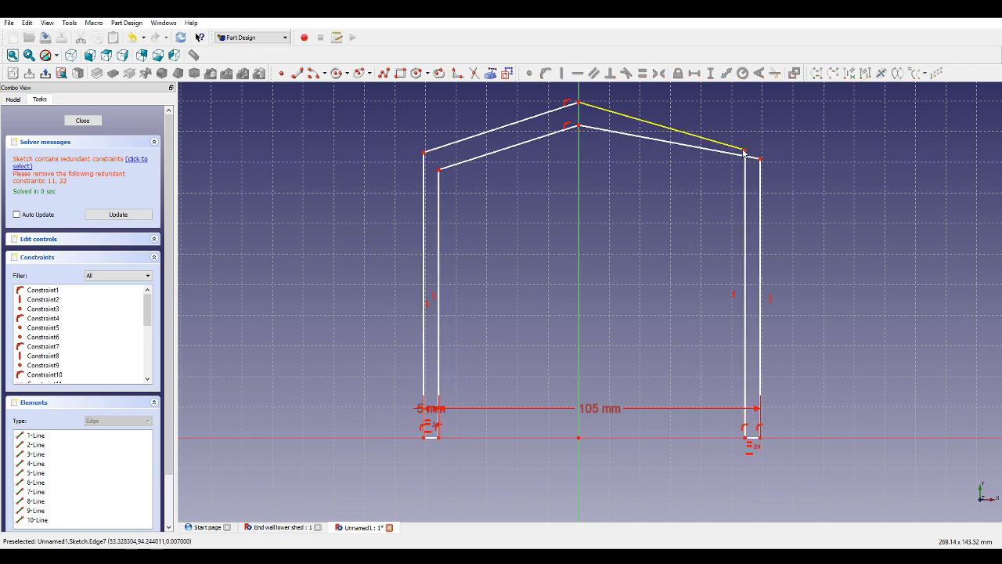
{"action": "mouse_move", "coordinate": [744, 151]}
{"action": "left_mouse_down"}
{"action": "mouse_move", "coordinate": [775, 140]}
{"action": "mouse_move", "coordinate": [764, 135]}
{"action": "left_mouse_up"}
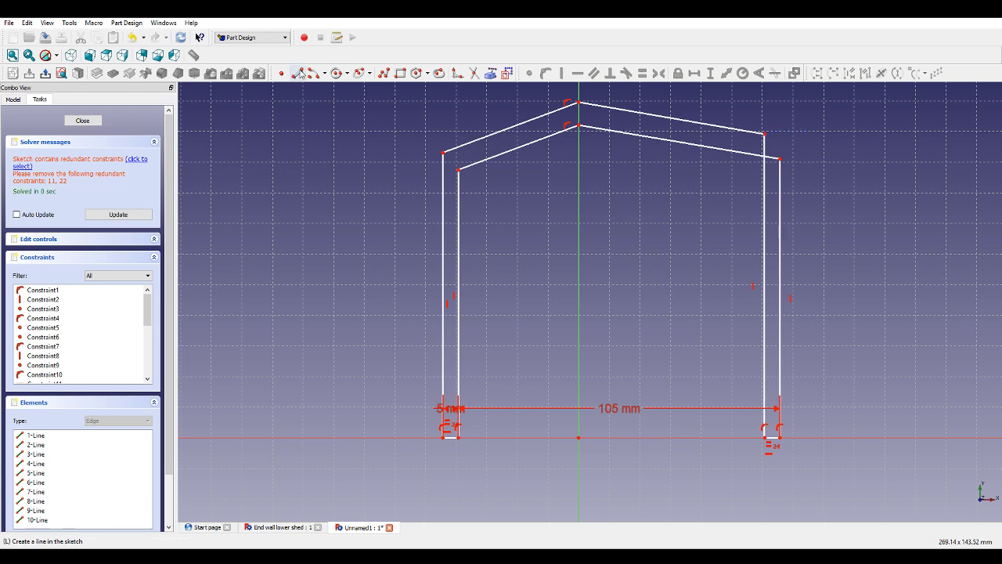
{"action": "left_click", "coordinate": [132, 36]}
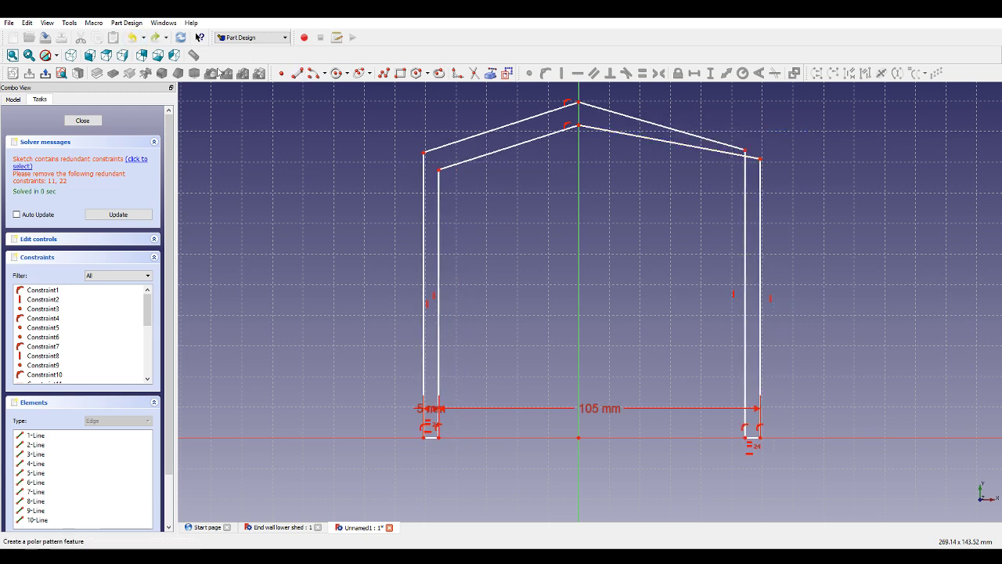
{"action": "left_click", "coordinate": [132, 36]}
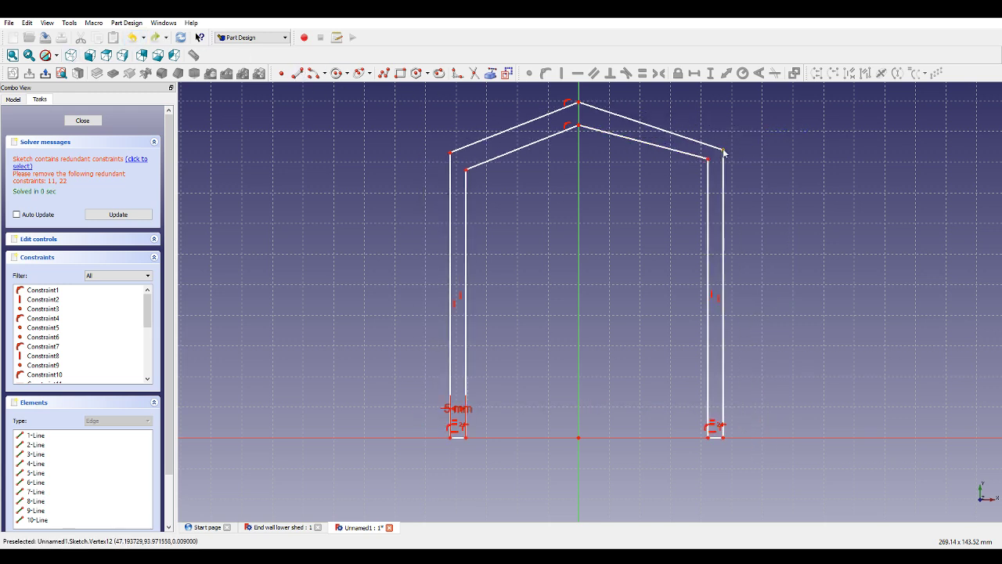
Move the right leg outward and set the horizontal distance between the feet's inner corners to 105 mm.
{"action": "left_click_drag", "start_coordinate": [724, 152], "coordinate": [802, 142]}
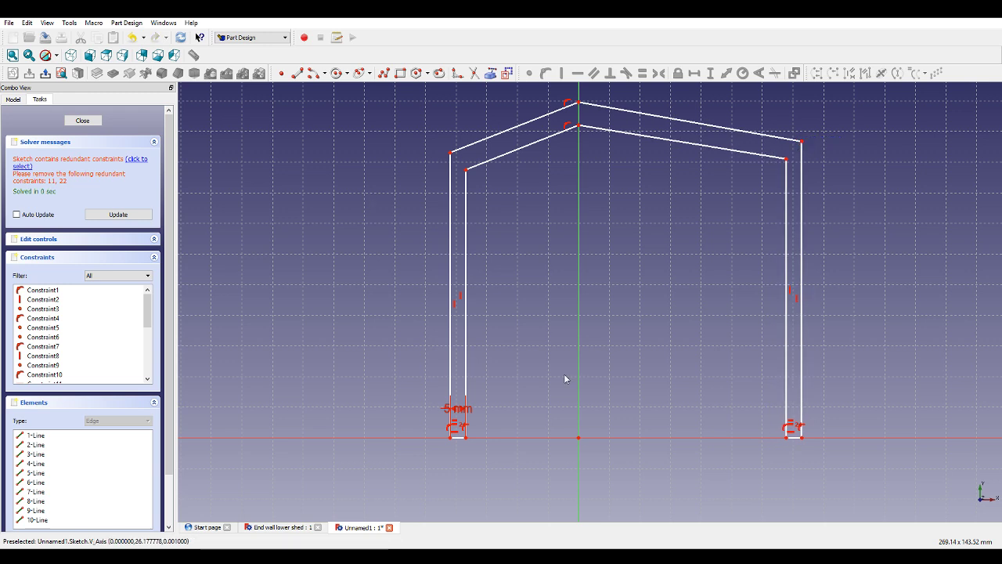
{"action": "left_click", "coordinate": [466, 436]}
{"action": "left_click", "coordinate": [786, 437]}
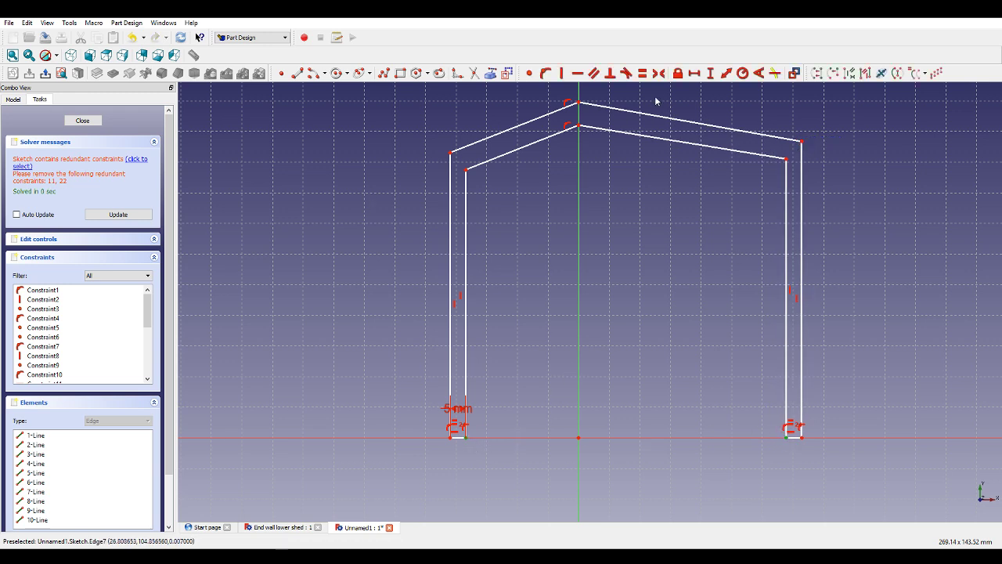
{"action": "left_click", "coordinate": [693, 74]}
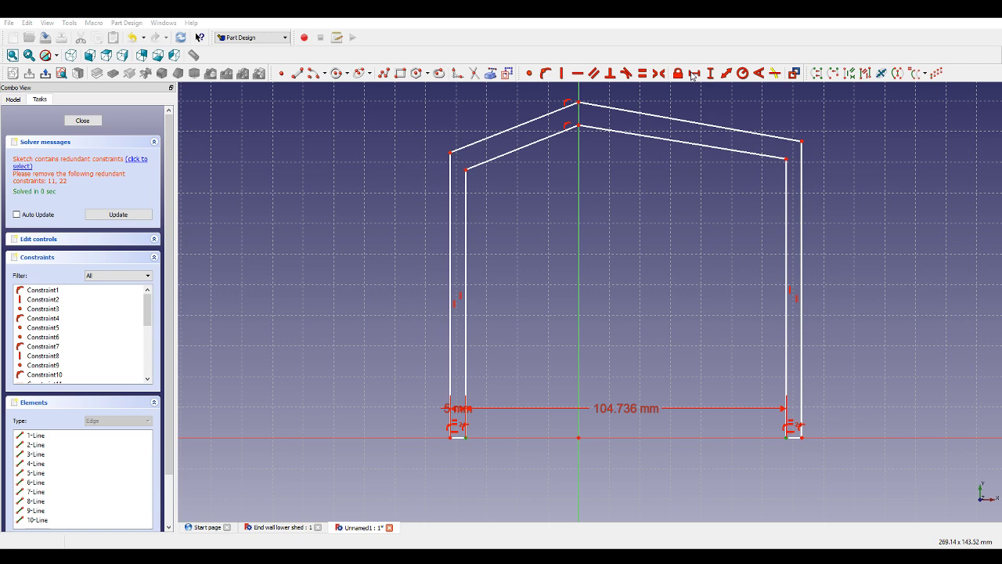
{"action": "type", "text": "105"}
{"action": "key", "text": "Return"}
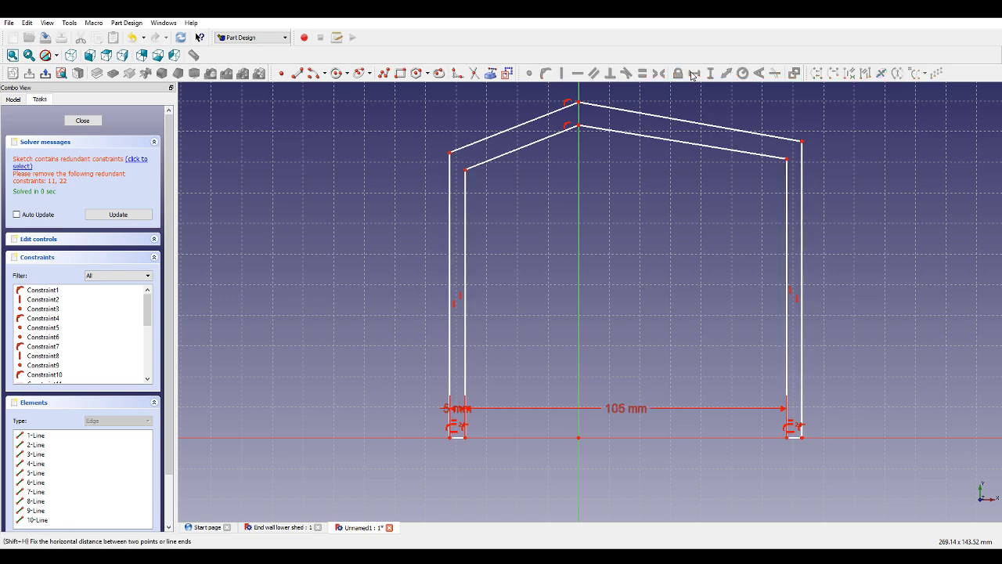
Constrain the two inner vertical sides to equal length and set their height to 105 mm.
{"action": "left_click", "coordinate": [787, 230]}
{"action": "left_click", "coordinate": [466, 204]}
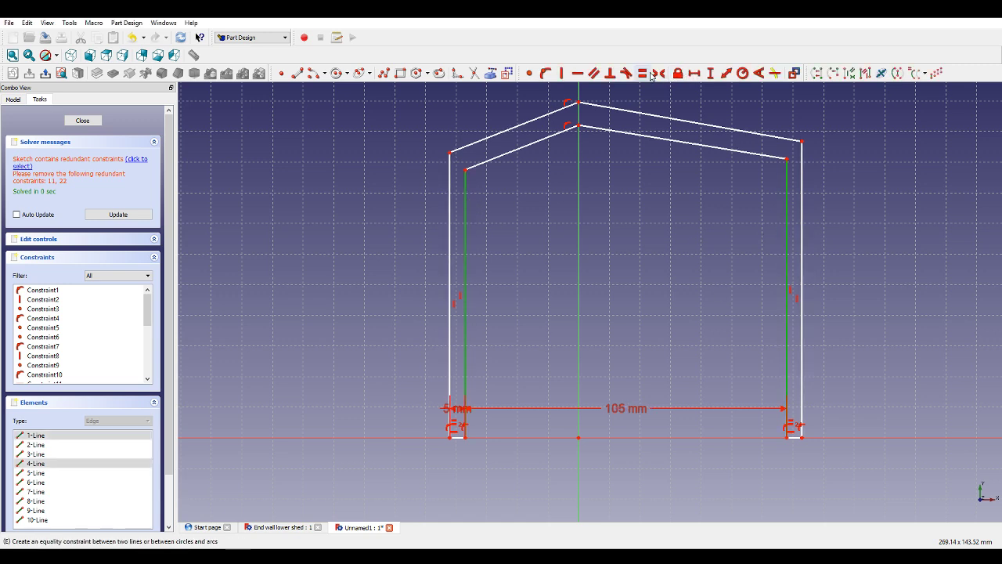
{"action": "key", "text": "e"}
{"action": "left_click", "coordinate": [466, 191]}
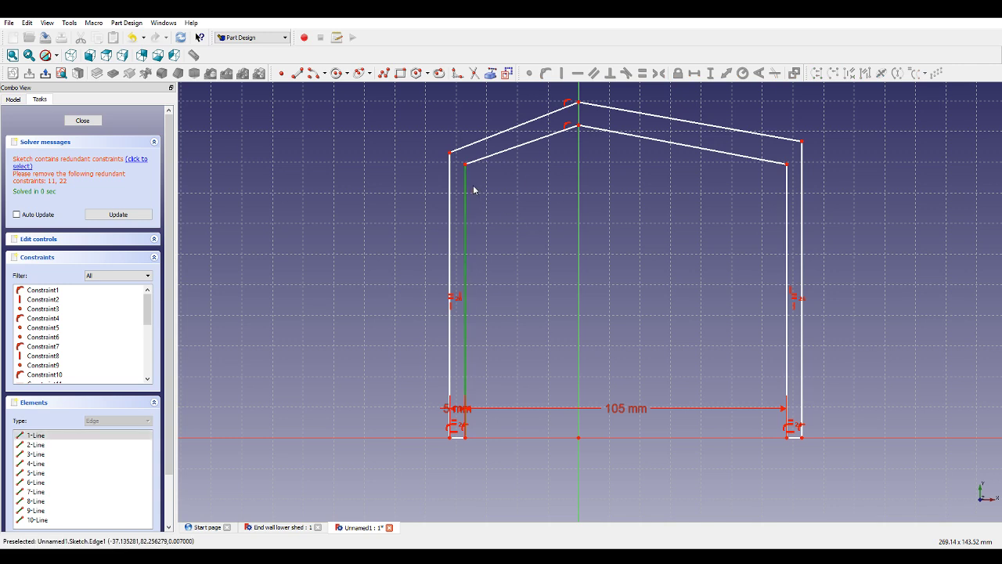
{"action": "left_click", "coordinate": [713, 76]}
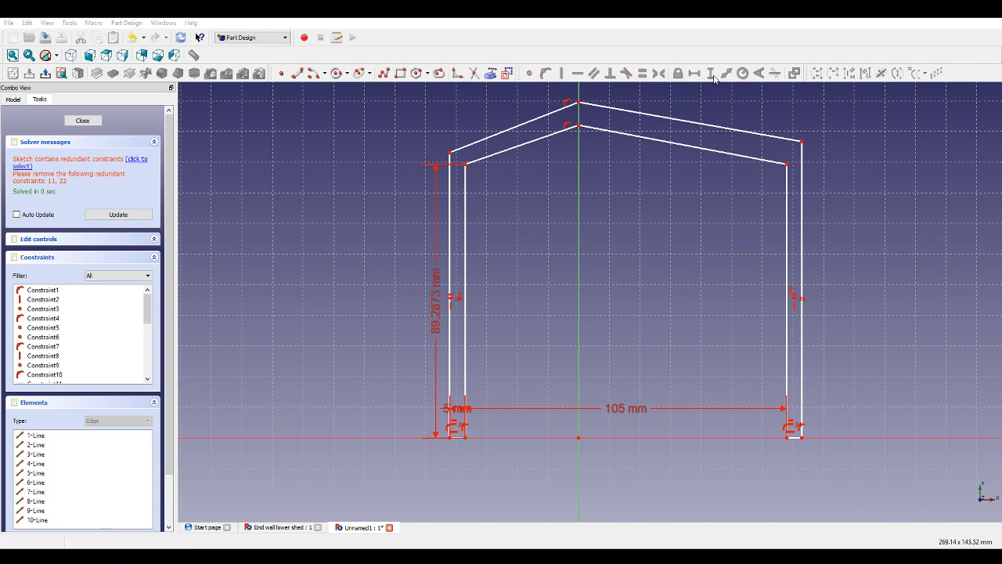
{"action": "left_click", "coordinate": [529, 299]}
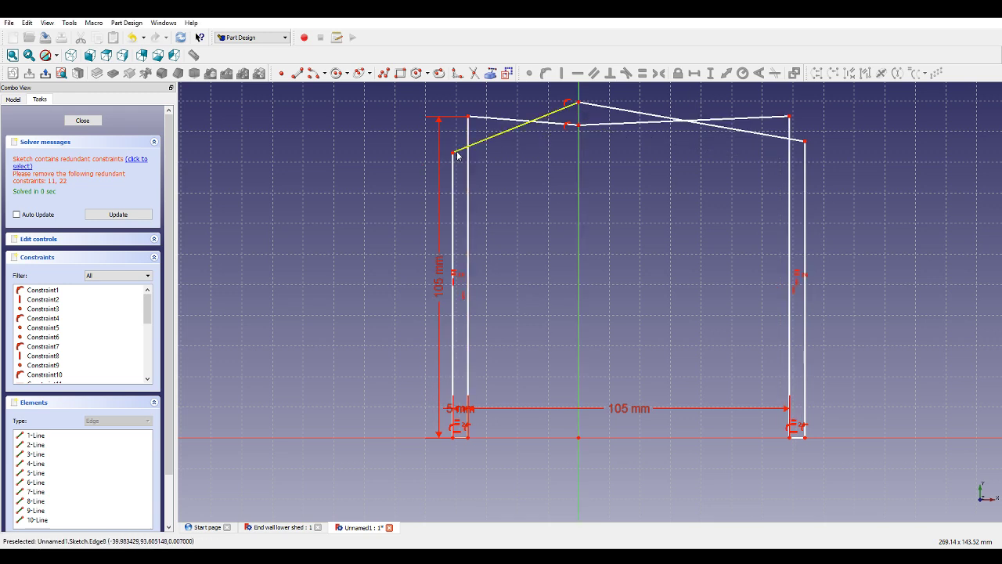
Raise both outer eave corners and both roof peaks so the outer gable outline lies above the inner one.
{"action": "left_click_drag", "start_coordinate": [454, 152], "coordinate": [458, 104]}
{"action": "scroll", "coordinate": [638, 201], "scroll_direction": "down", "scroll_amount": 4}
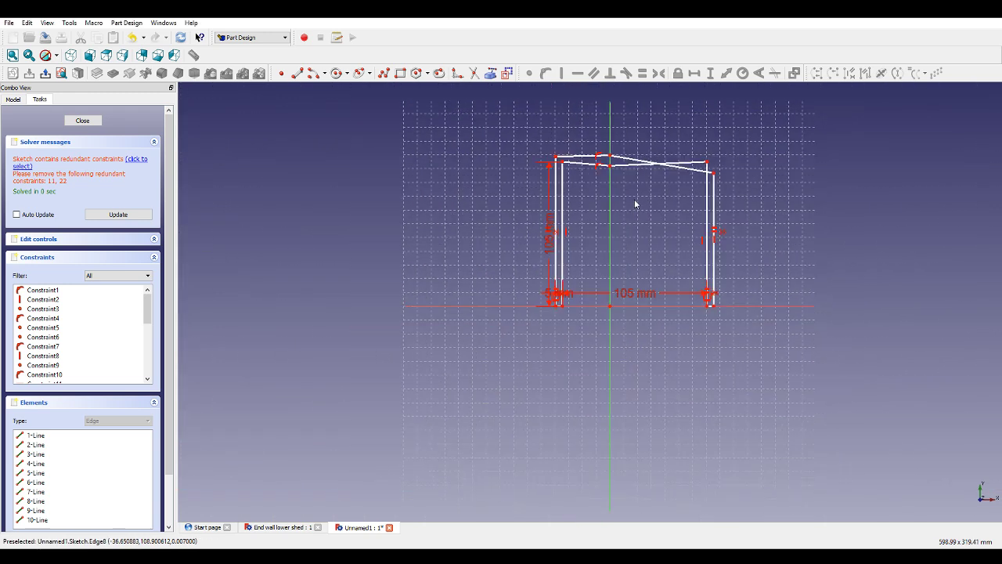
{"action": "scroll", "coordinate": [606, 97], "scroll_direction": "up", "scroll_amount": 3}
{"action": "left_click_drag", "start_coordinate": [615, 206], "coordinate": [614, 162]}
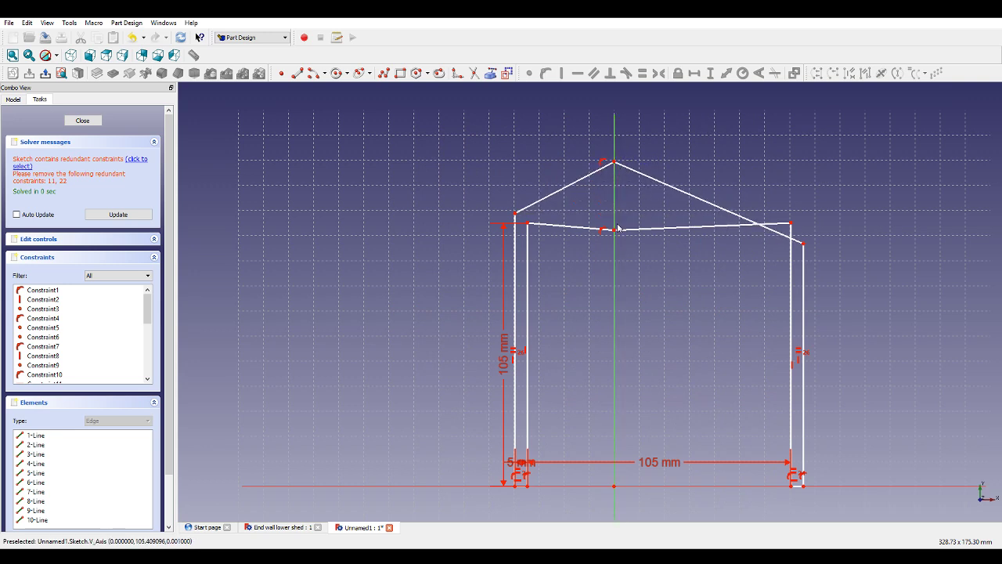
{"action": "left_click_drag", "start_coordinate": [614, 230], "coordinate": [619, 186]}
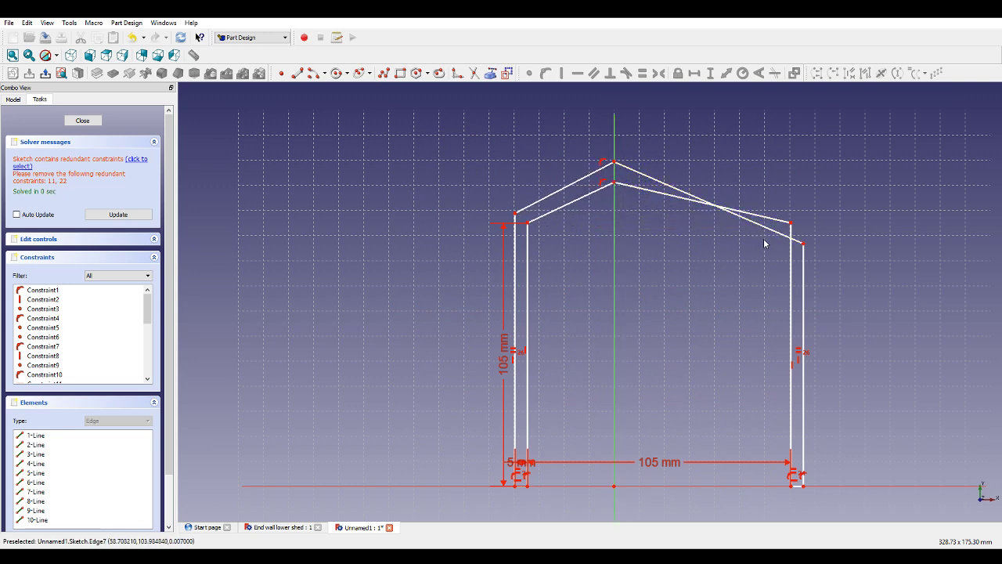
{"action": "left_click_drag", "start_coordinate": [803, 244], "coordinate": [801, 210]}
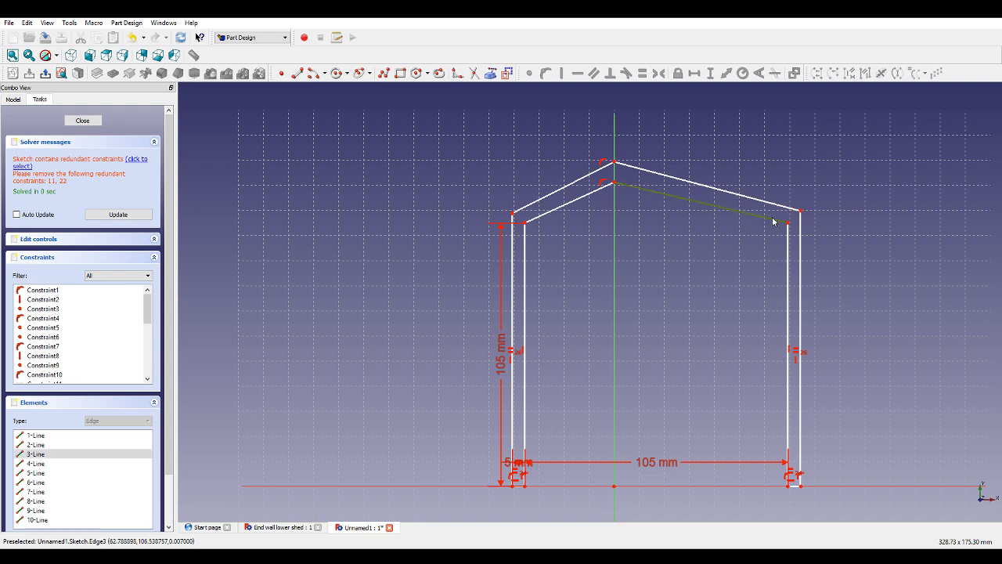
Constrain the inner and outer roof lines parallel to each other on both slopes of the gable.
{"action": "left_click", "coordinate": [777, 205]}
{"action": "left_click", "coordinate": [772, 220]}
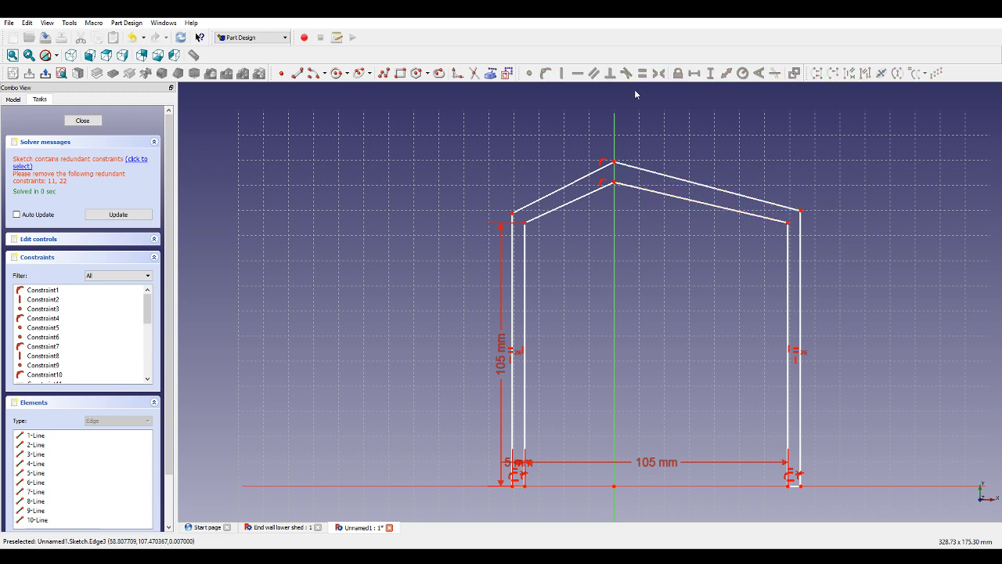
{"action": "left_click", "coordinate": [659, 175]}
{"action": "left_click", "coordinate": [660, 196]}
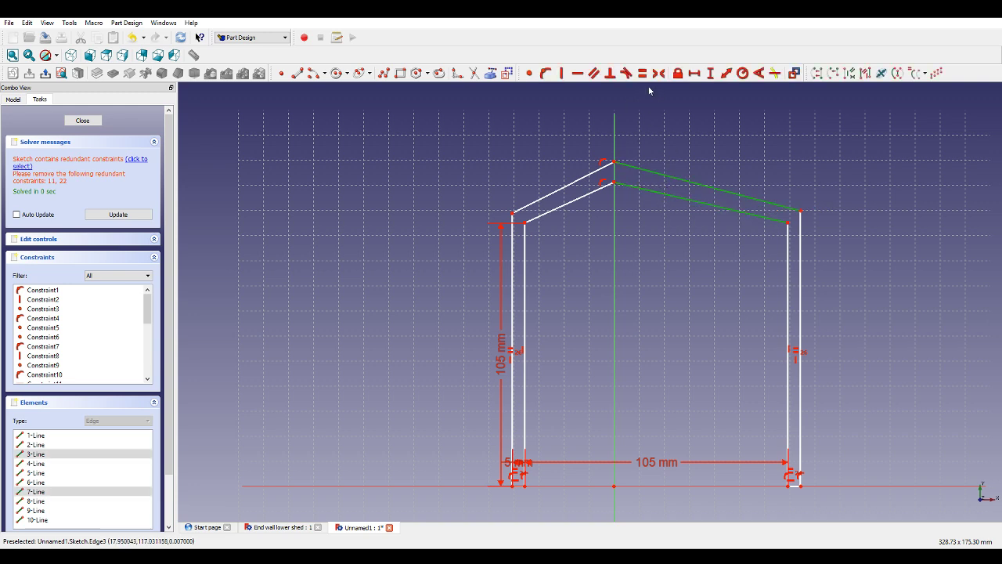
{"action": "left_click", "coordinate": [593, 72]}
{"action": "left_click", "coordinate": [587, 196]}
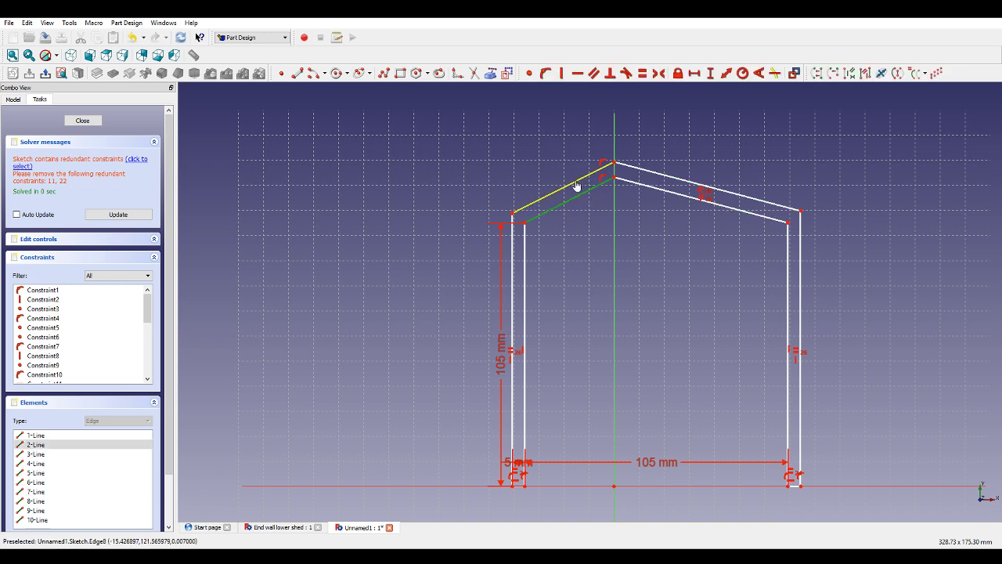
{"action": "left_click", "coordinate": [575, 183]}
{"action": "left_click", "coordinate": [594, 73]}
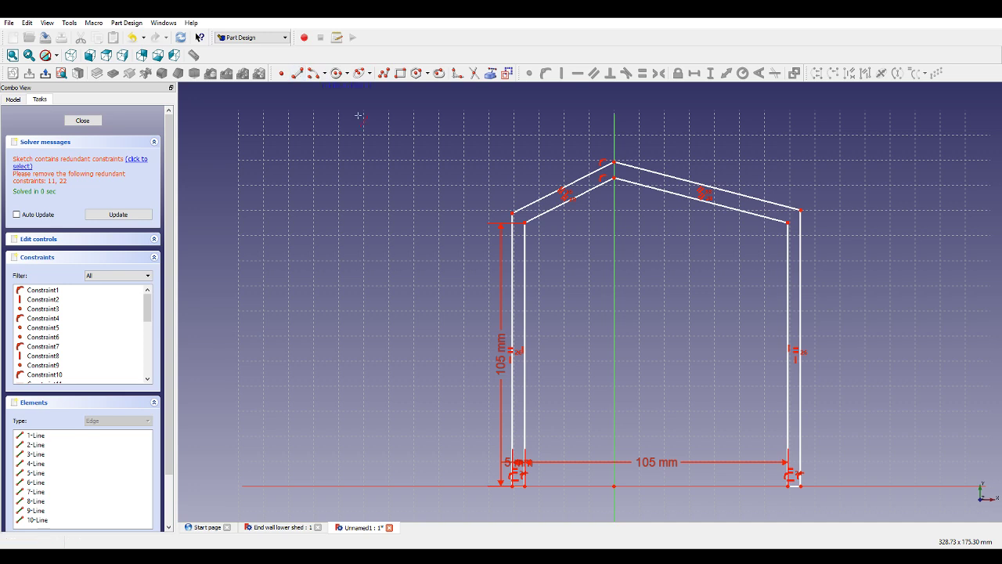
Draw two horizontal construction lines joining the inner eave corners through the vertical axis, and constrain them to equal length.
{"action": "left_click", "coordinate": [314, 73]}
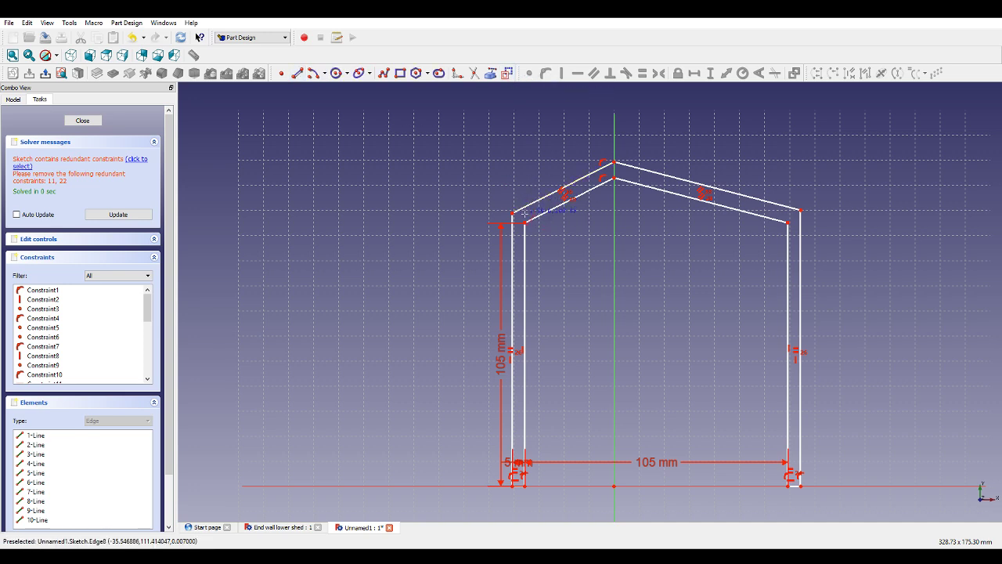
{"action": "left_click", "coordinate": [524, 222]}
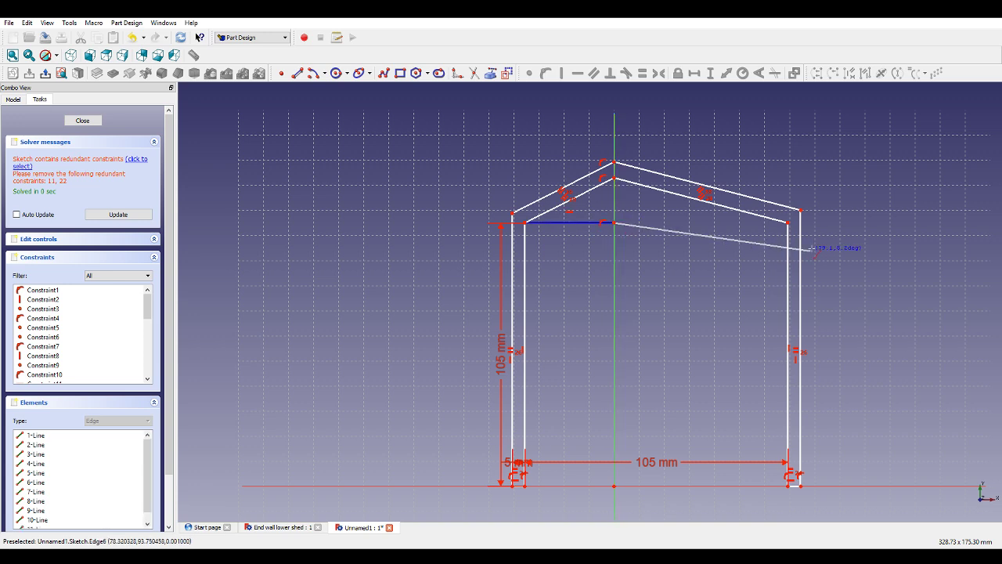
{"action": "left_click", "coordinate": [788, 222]}
{"action": "left_click", "coordinate": [650, 224]}
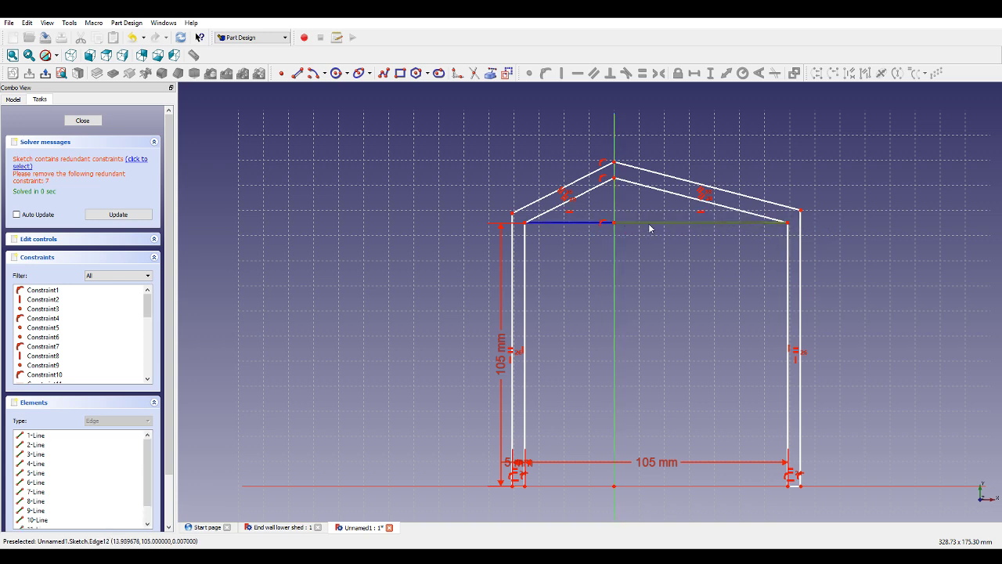
{"action": "left_click", "coordinate": [587, 224]}
{"action": "left_click", "coordinate": [642, 73]}
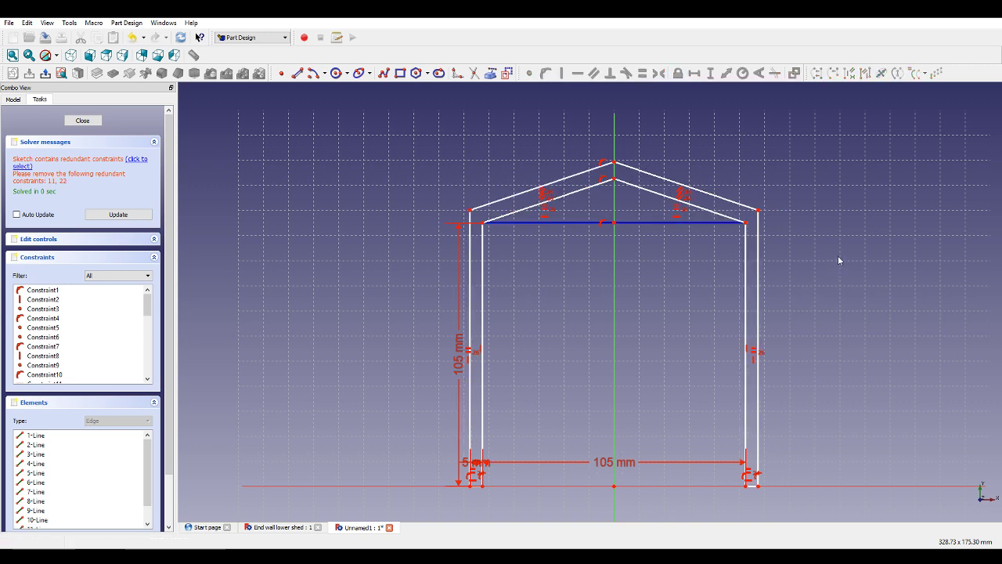
Draw a short construction line from the left inner eave corner to the outer roof line and constrain it perpendicular to the inner roof line.
{"action": "scroll", "coordinate": [634, 235], "scroll_direction": "up", "scroll_amount": 3}
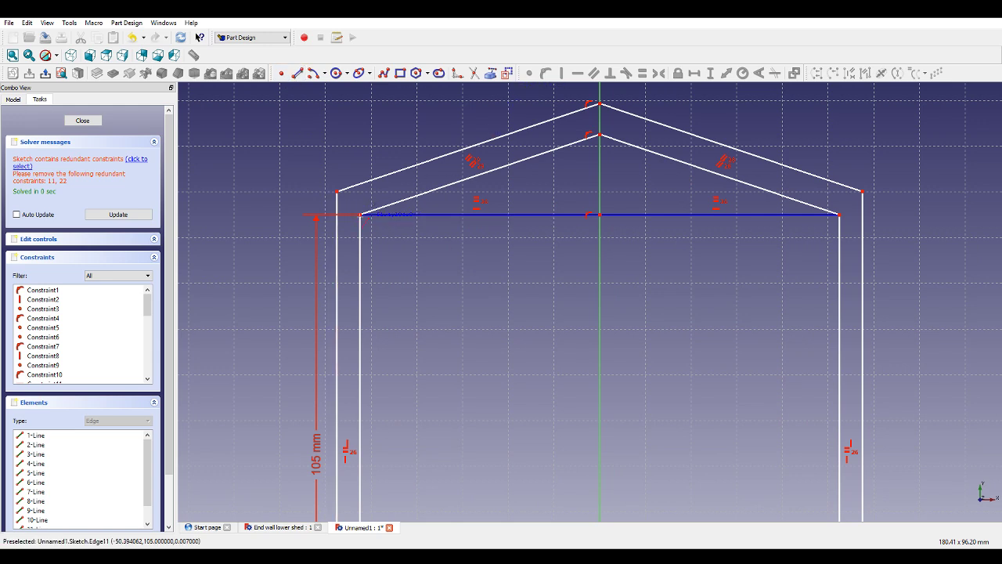
{"action": "left_click", "coordinate": [361, 214]}
{"action": "left_click", "coordinate": [347, 190]}
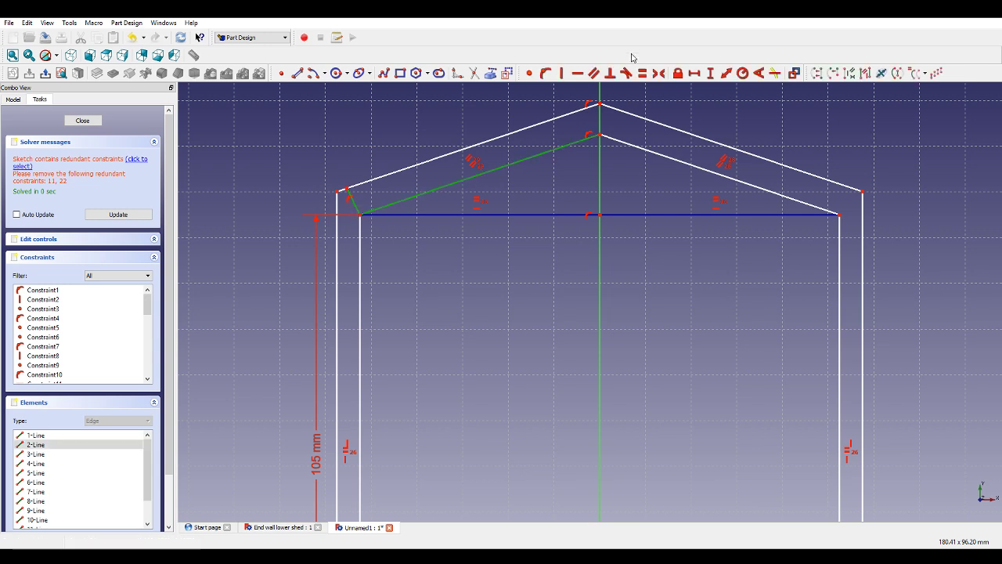
{"action": "left_click", "coordinate": [611, 75]}
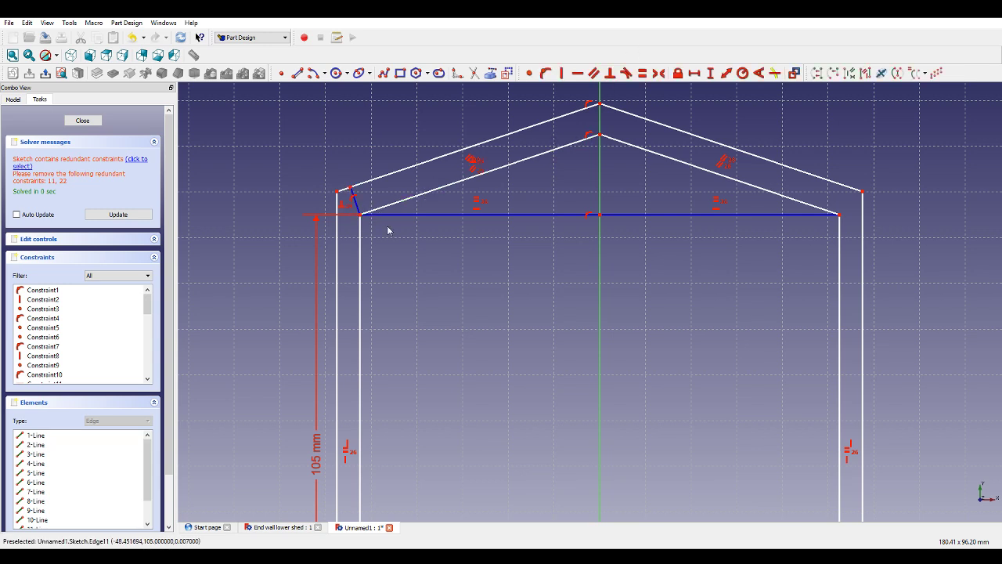
Constrain the short line at the left eave to equal length with the base line of the left leg.
{"action": "scroll", "coordinate": [359, 209], "scroll_direction": "down", "scroll_amount": 3}
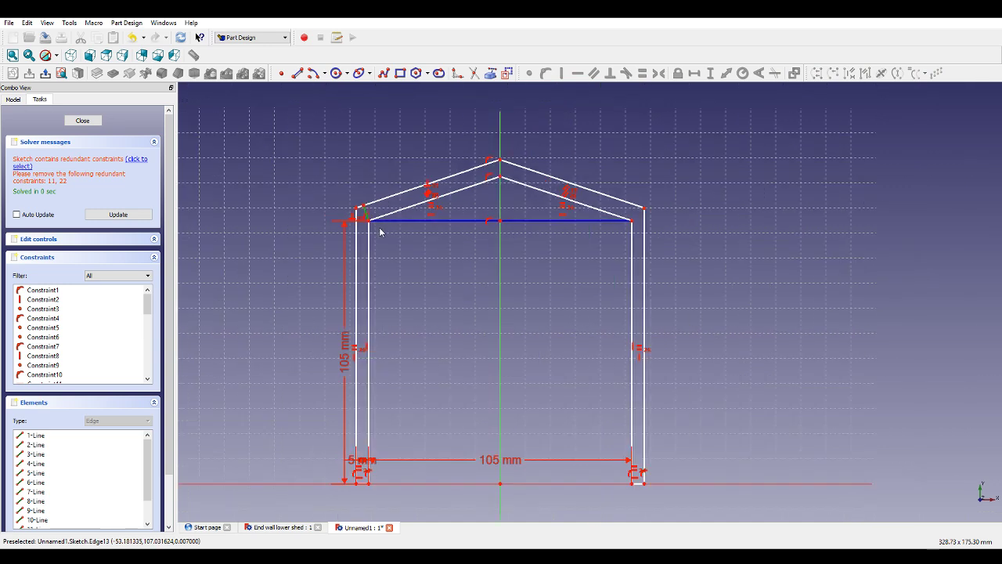
{"action": "left_click", "coordinate": [361, 484]}
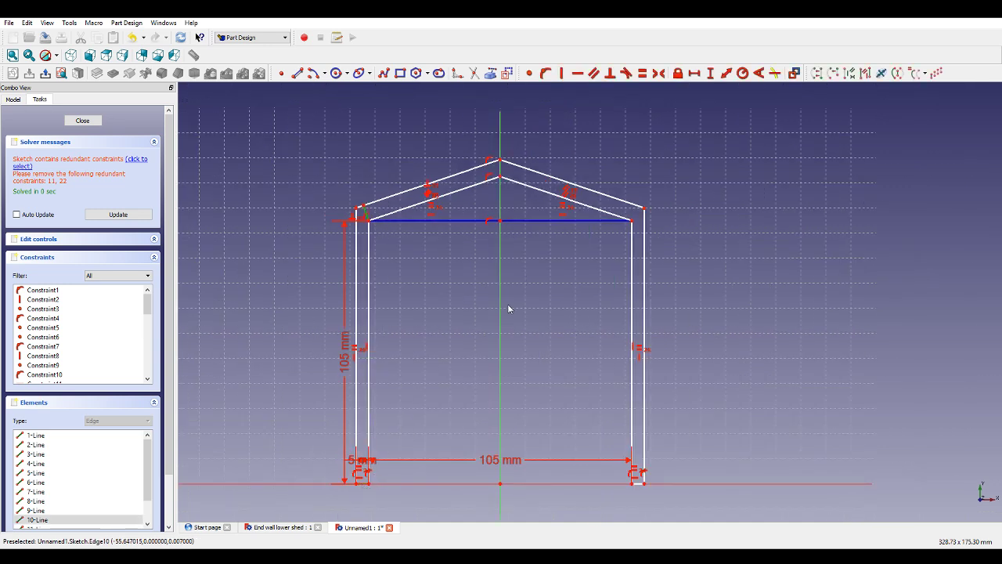
{"action": "left_click", "coordinate": [639, 79]}
{"action": "scroll", "coordinate": [537, 191], "scroll_direction": "up", "scroll_amount": 2}
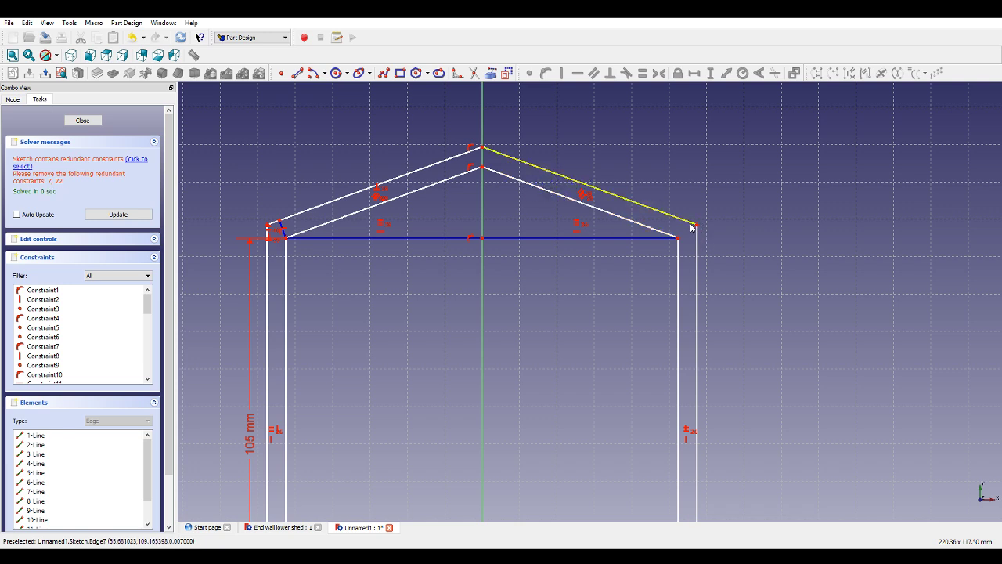
{"action": "scroll", "coordinate": [689, 225], "scroll_direction": "down", "scroll_amount": 2}
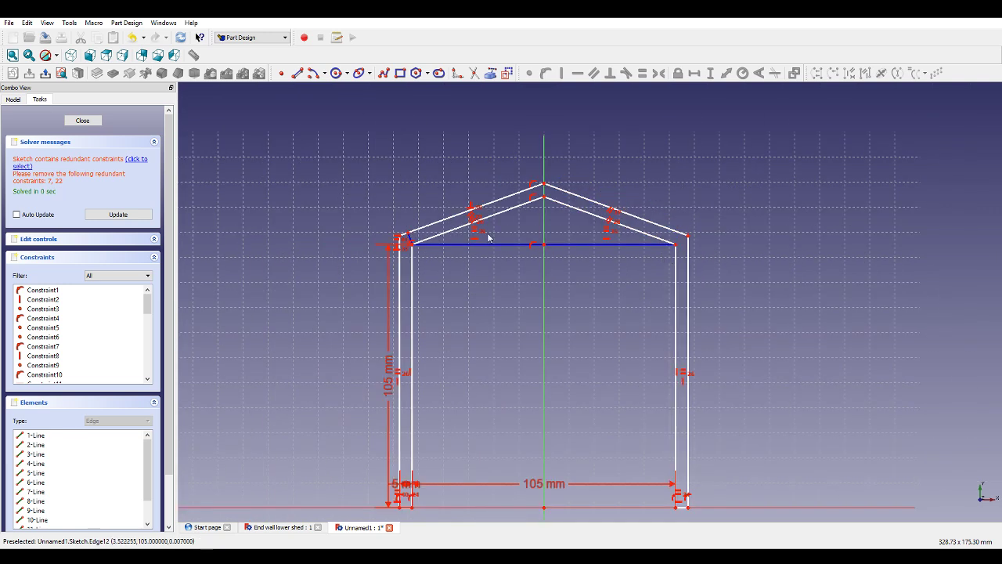
Select the redundant constraints reported by the solver and delete them until none remain.
{"action": "left_click", "coordinate": [143, 161]}
{"action": "scroll", "coordinate": [514, 420], "scroll_direction": "down", "scroll_amount": 2}
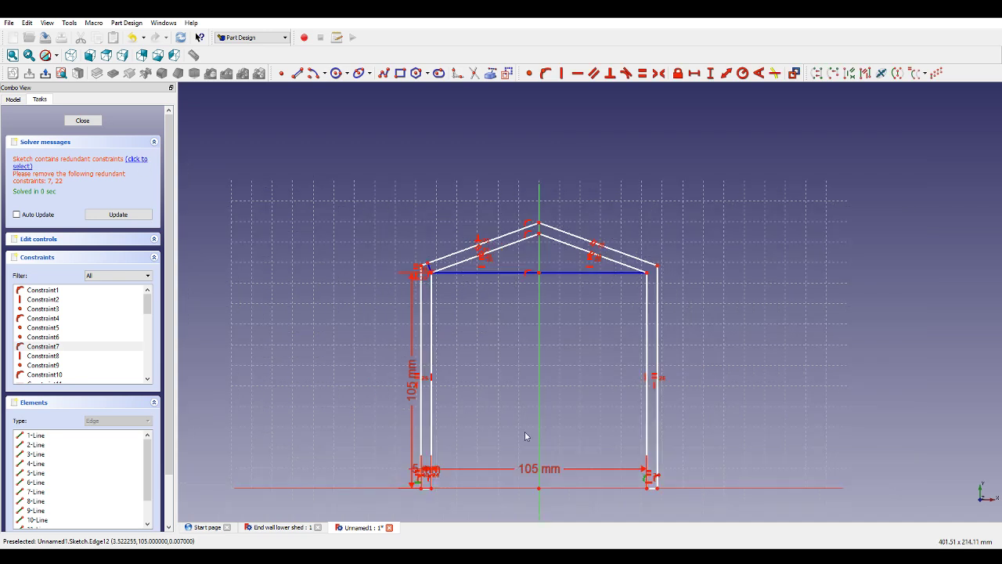
{"action": "key", "text": "Delete"}
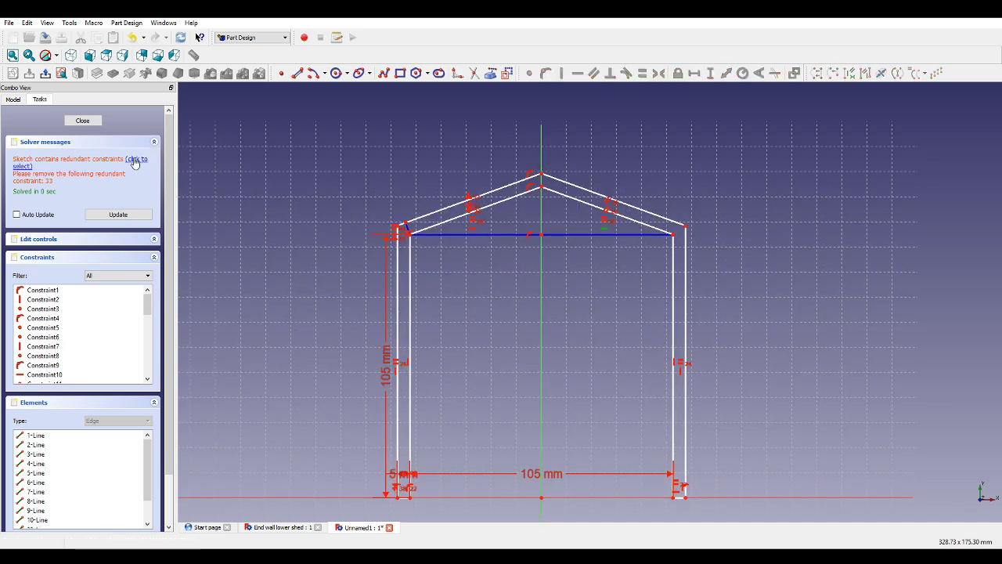
{"action": "left_click", "coordinate": [134, 162]}
{"action": "key", "text": "Delete"}
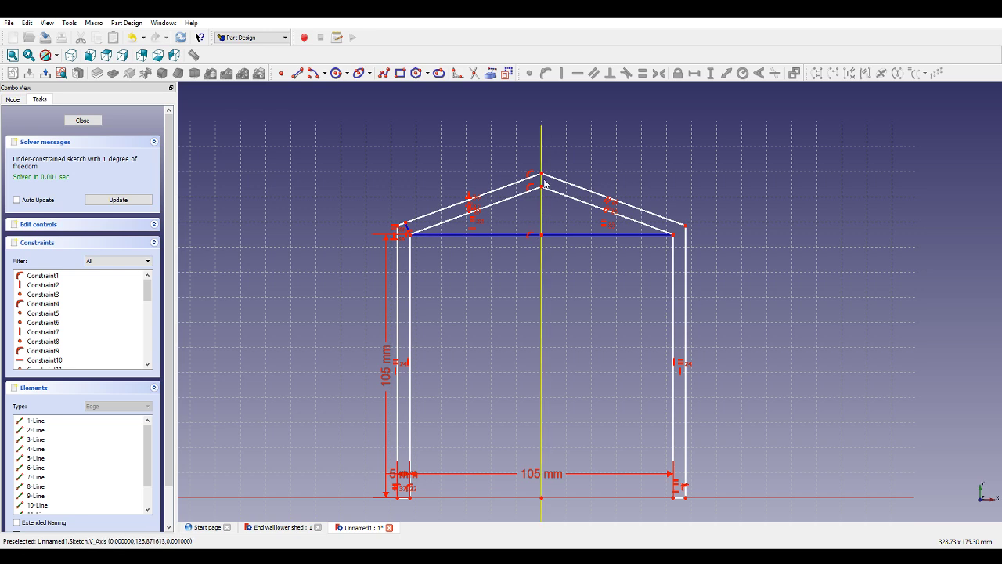
Set the inner roof peak's vertical distance above the eave construction line to 21 mm and reposition the 105 mm width label.
{"action": "left_click_drag", "start_coordinate": [543, 188], "coordinate": [546, 203]}
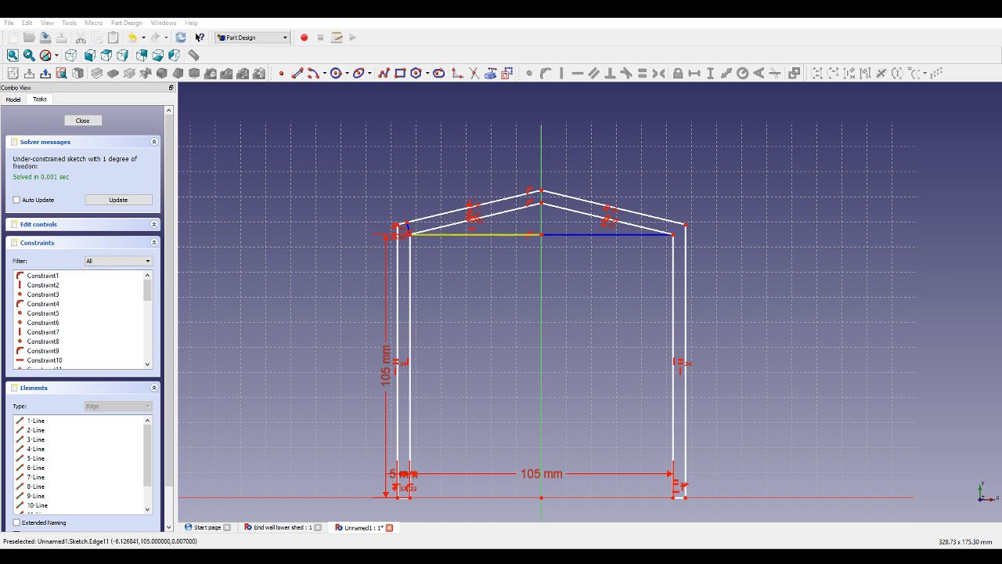
{"action": "left_click", "coordinate": [543, 241]}
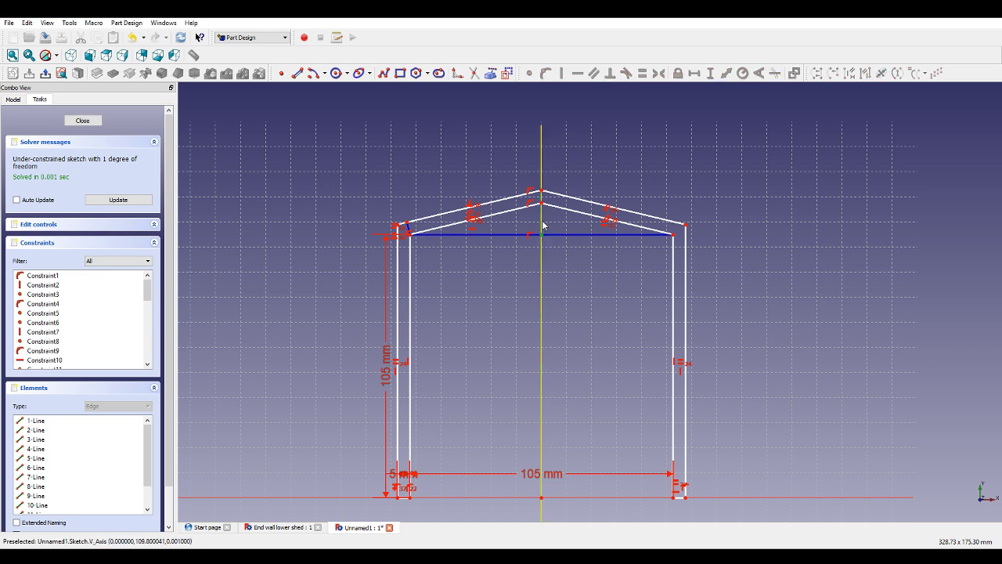
{"action": "left_click", "coordinate": [710, 74]}
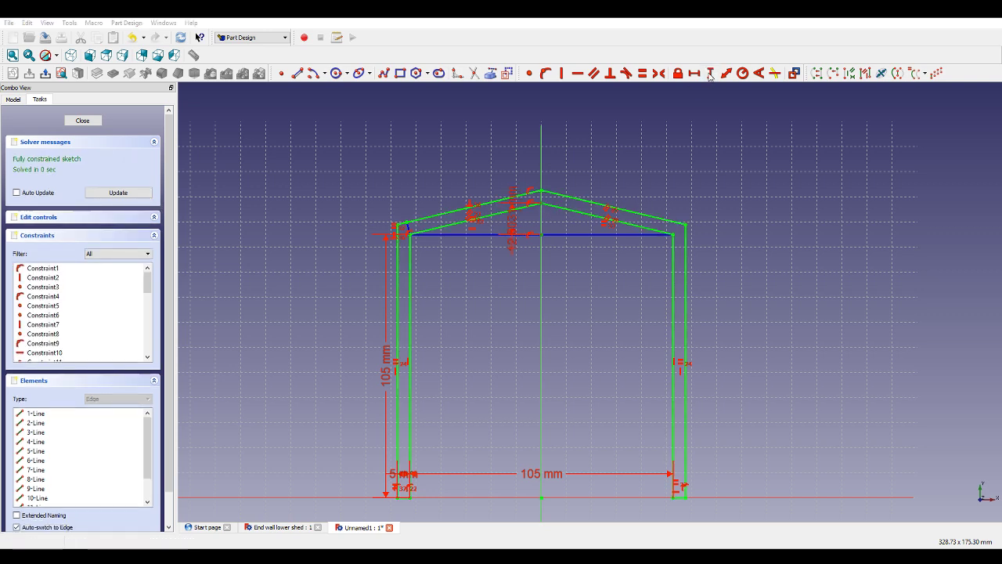
{"action": "type", "text": "21"}
{"action": "key", "text": "Return"}
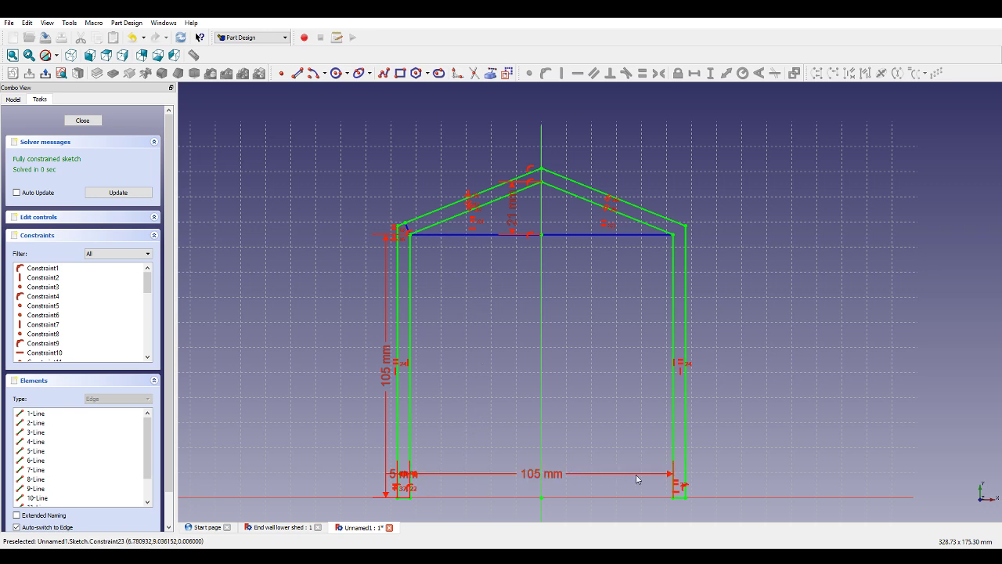
{"action": "left_click_drag", "start_coordinate": [541, 475], "coordinate": [582, 477]}
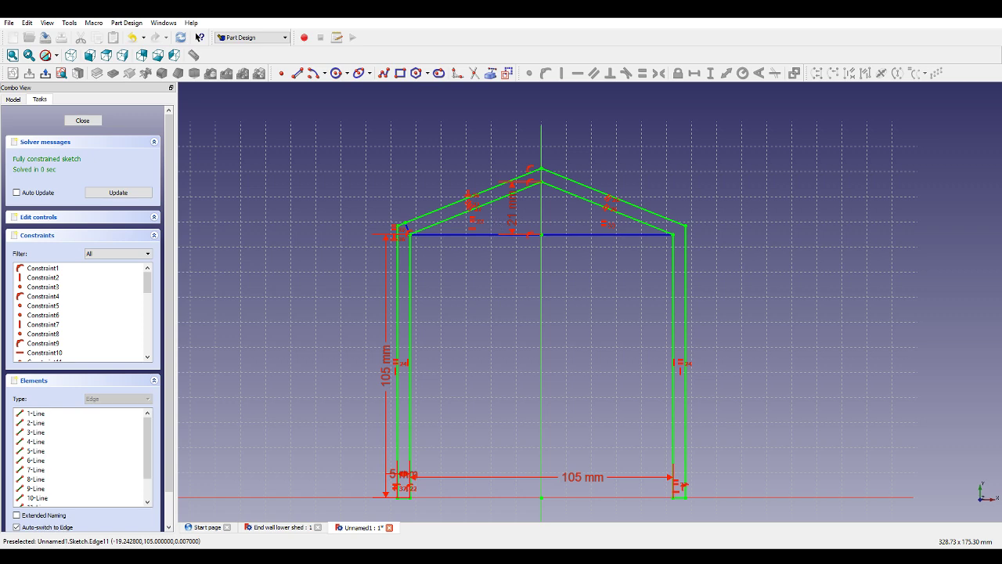
Finish the frame sketch and pad it to a length of 5 mm.
{"action": "mouse_move", "coordinate": [756, 274]}
{"action": "middle_mouse_down"}
{"action": "mouse_move", "coordinate": [743, 266]}
{"action": "mouse_move", "coordinate": [770, 288]}
{"action": "middle_mouse_up"}
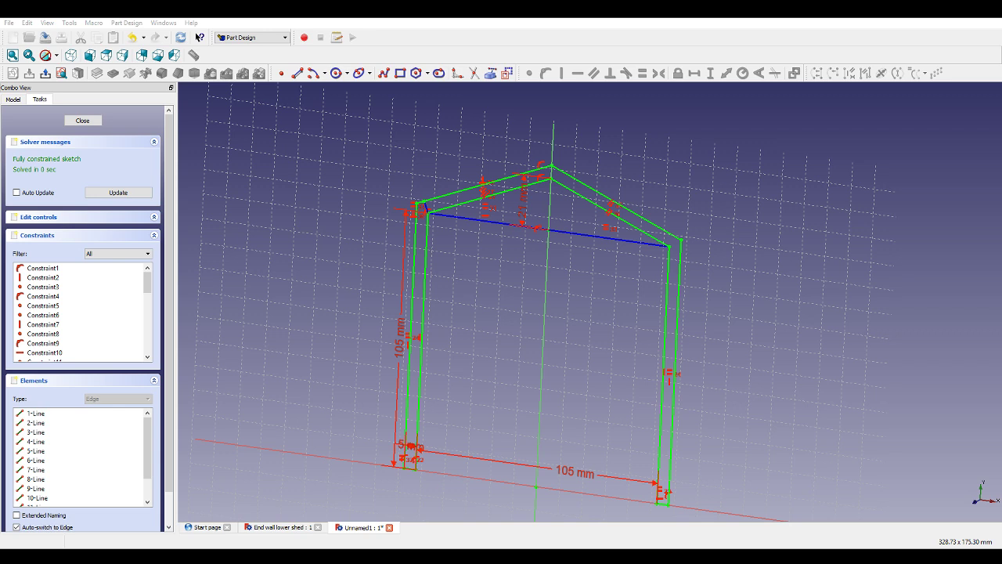
{"action": "left_click", "coordinate": [82, 119]}
{"action": "left_click", "coordinate": [95, 75]}
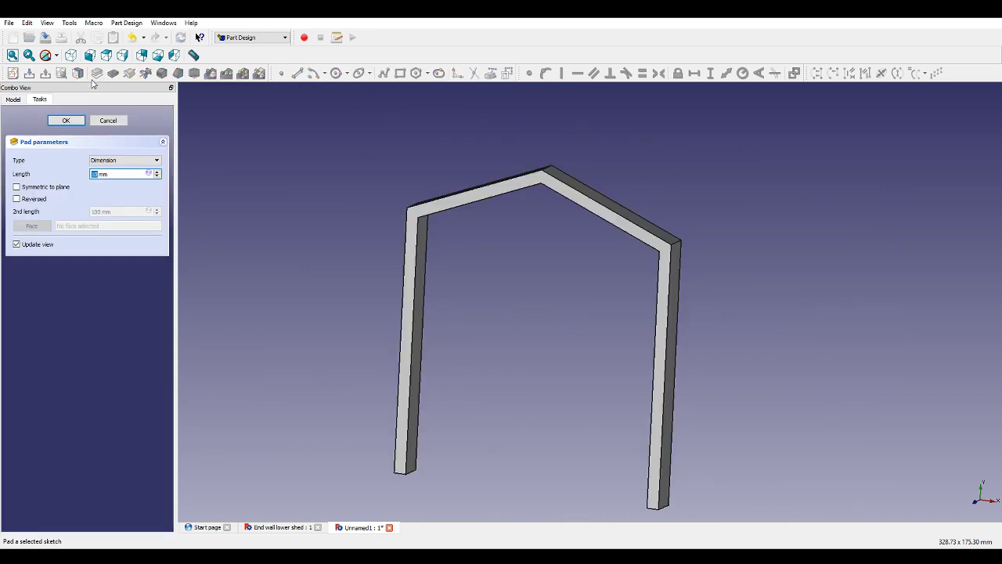
{"action": "type", "text": "5"}
{"action": "left_click", "coordinate": [81, 122]}
Save the padded frame document under the name "wall hoop thingy".
{"action": "scroll", "coordinate": [528, 241], "scroll_direction": "down", "scroll_amount": 1}
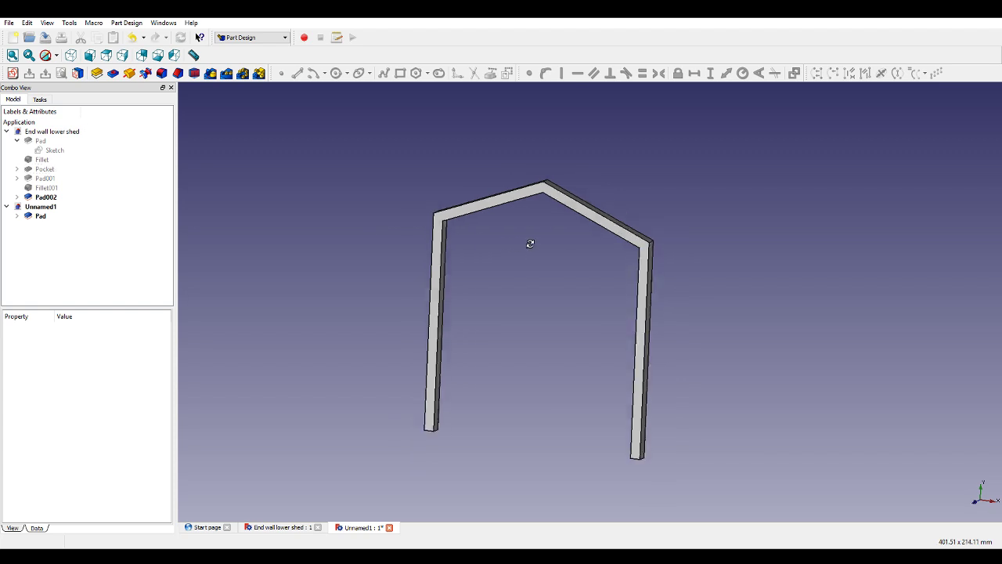
{"action": "middle_click_drag", "start_coordinate": [530, 241], "coordinate": [512, 250]}
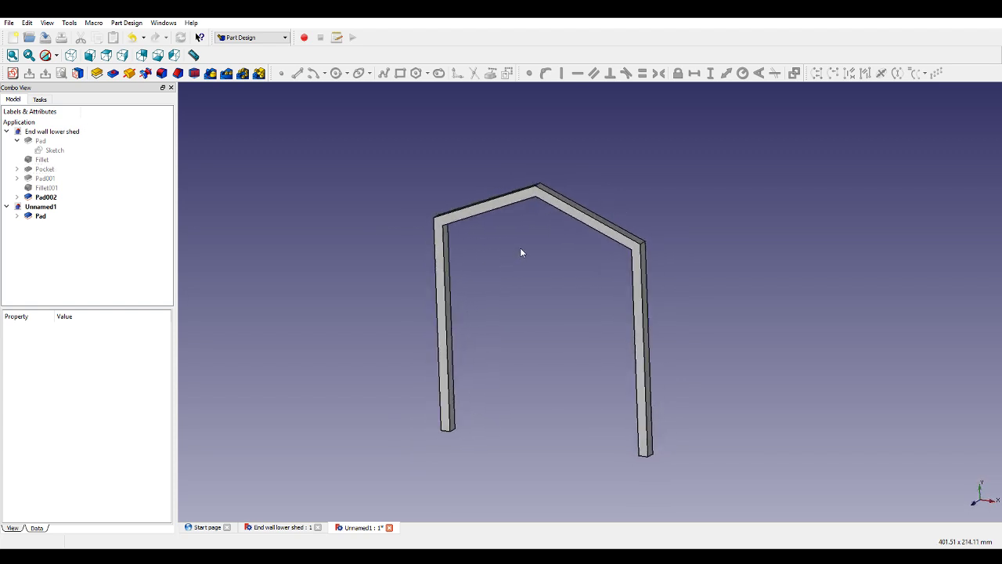
{"action": "left_click", "coordinate": [50, 38]}
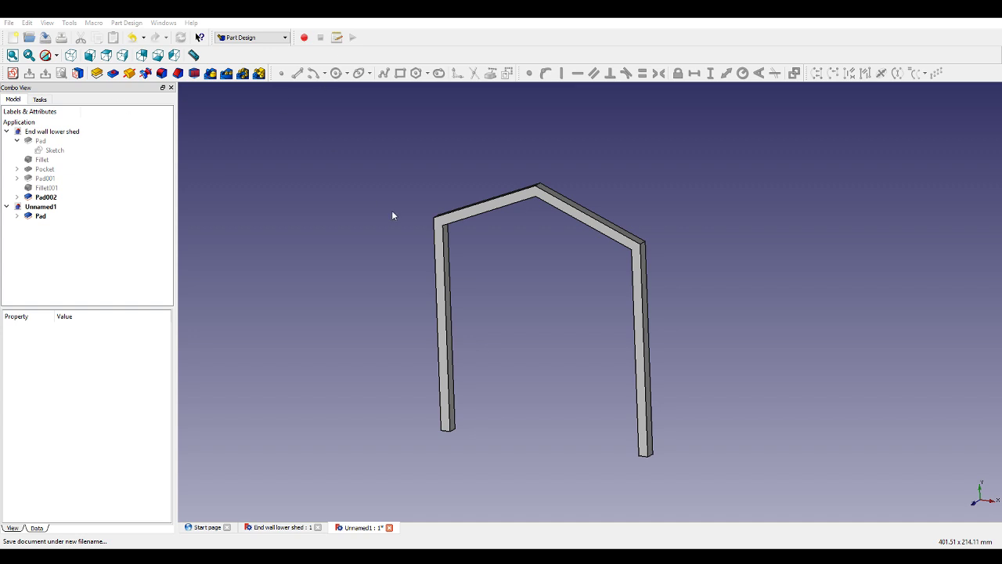
{"action": "left_click", "coordinate": [398, 279]}
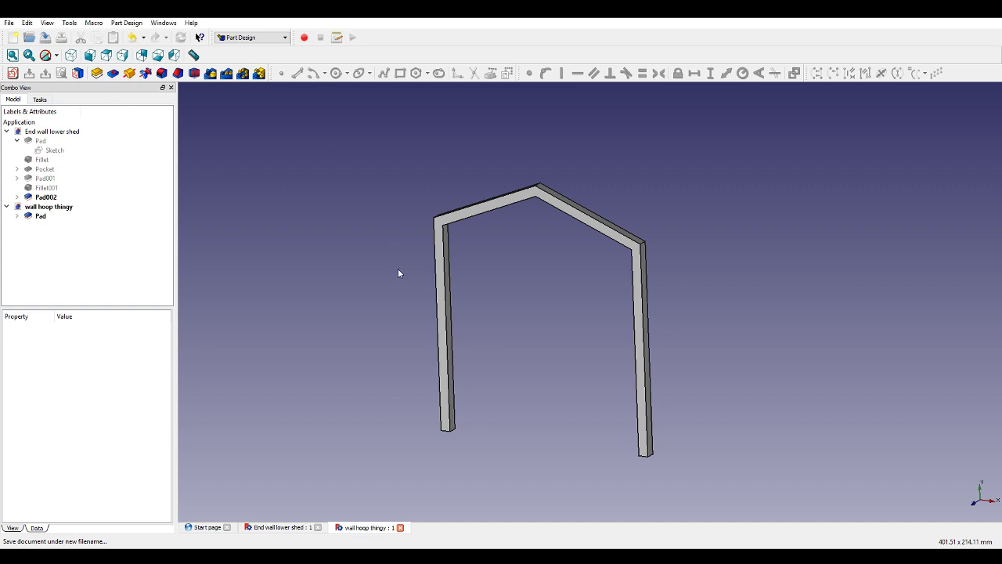
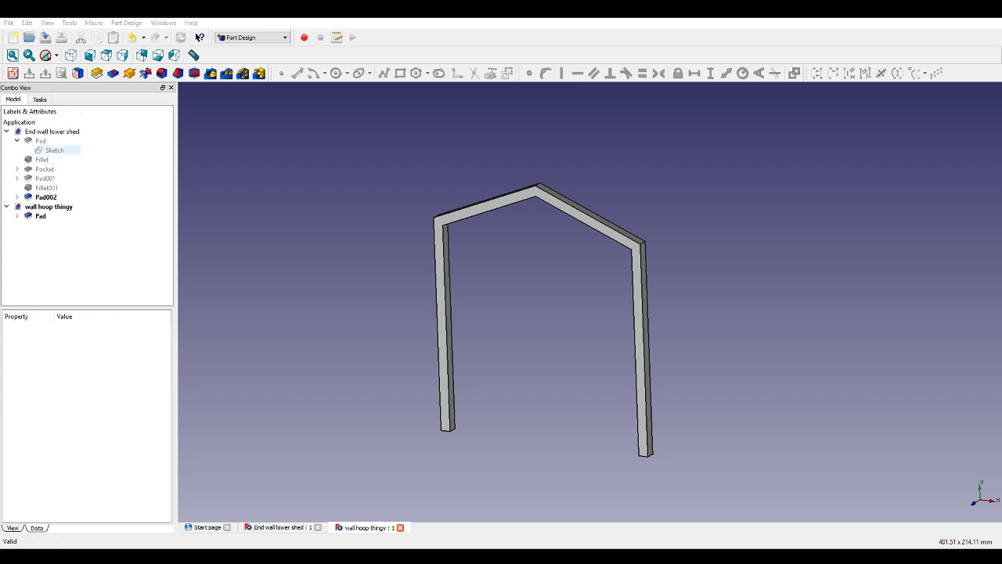
Switch to the "End wall lower shed" document and open the Pocket's sketch for editing.
{"action": "left_click", "coordinate": [284, 528]}
{"action": "middle_click_drag", "start_coordinate": [444, 323], "coordinate": [367, 104]}
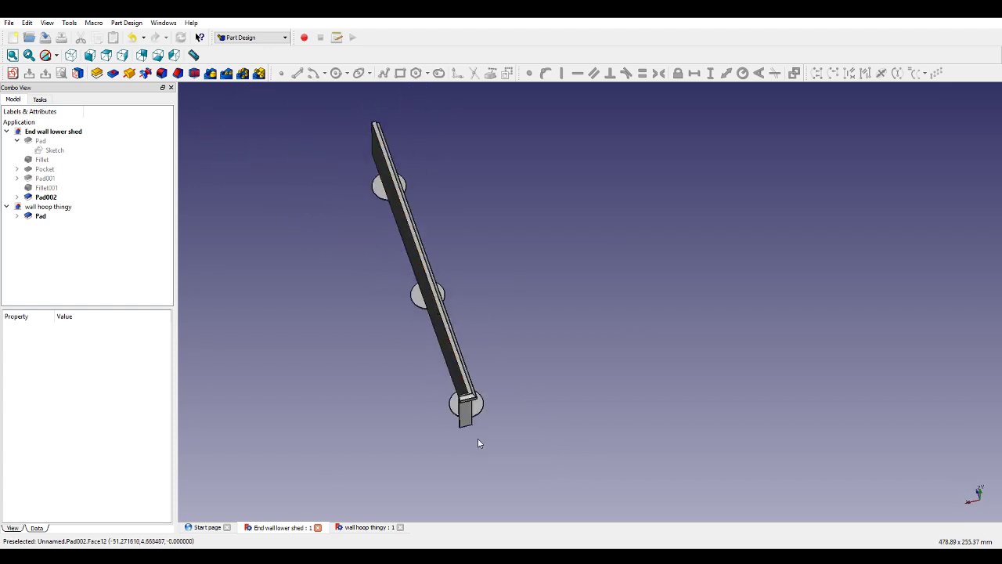
{"action": "left_click", "coordinate": [17, 169]}
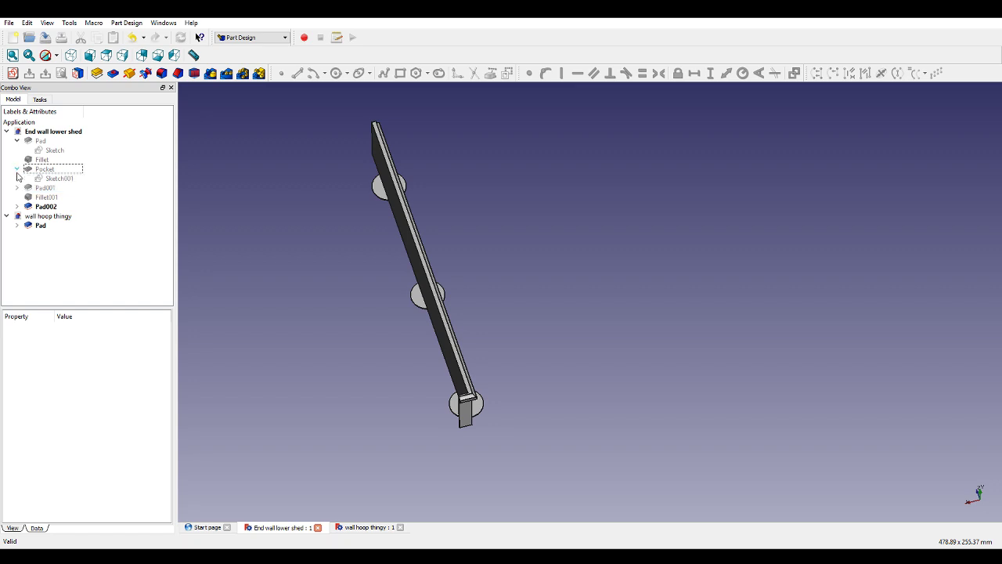
{"action": "left_click", "coordinate": [49, 180]}
{"action": "double_click", "coordinate": [49, 179]}
{"action": "scroll", "coordinate": [365, 240], "scroll_direction": "down", "scroll_amount": 2}
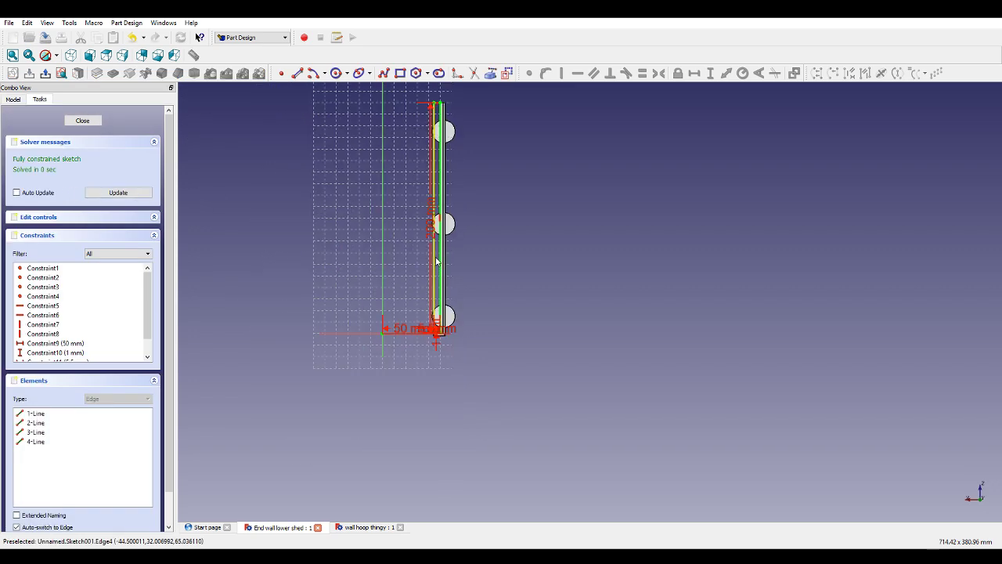
Examine the pocket sketch's width, length and offset from the wall's lower end, and close the sketch without changes.
{"action": "scroll", "coordinate": [440, 227], "scroll_direction": "up", "scroll_amount": 5}
{"action": "scroll", "coordinate": [461, 332], "scroll_direction": "down", "scroll_amount": 2}
{"action": "scroll", "coordinate": [454, 470], "scroll_direction": "up", "scroll_amount": 6}
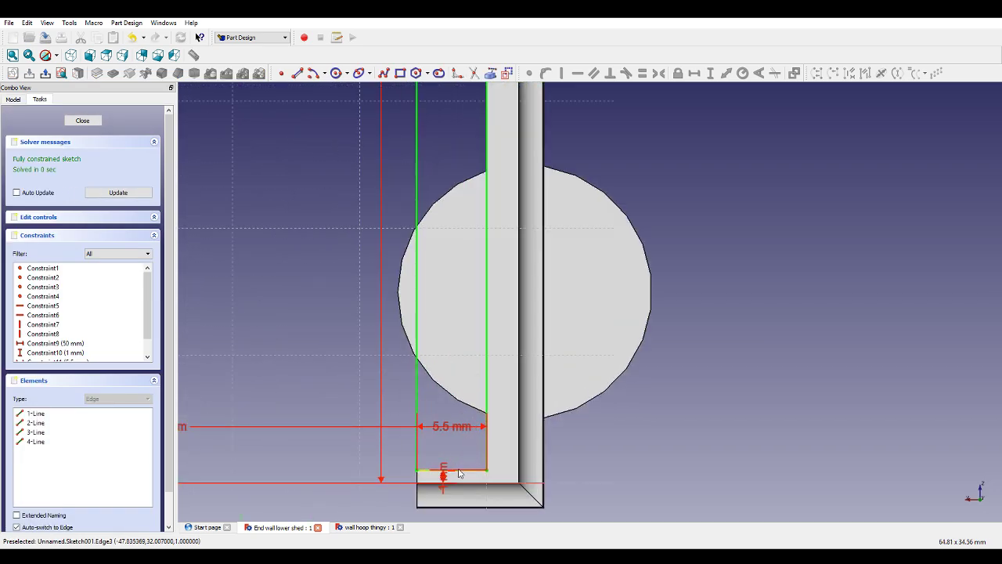
{"action": "scroll", "coordinate": [442, 474], "scroll_direction": "down", "scroll_amount": 3}
{"action": "scroll", "coordinate": [447, 470], "scroll_direction": "up", "scroll_amount": 5}
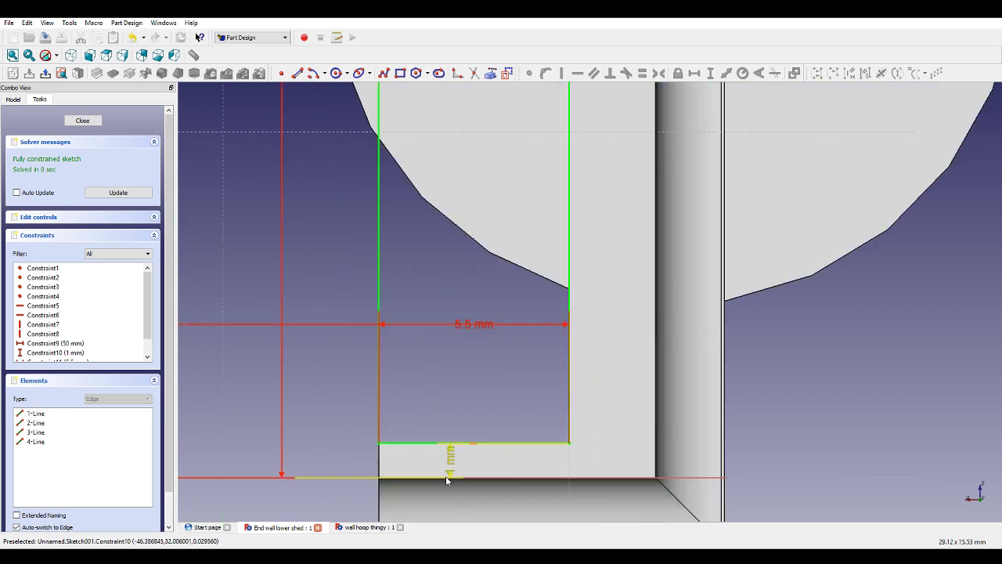
{"action": "scroll", "coordinate": [468, 479], "scroll_direction": "down", "scroll_amount": 2}
{"action": "scroll", "coordinate": [468, 480], "scroll_direction": "down", "scroll_amount": 5}
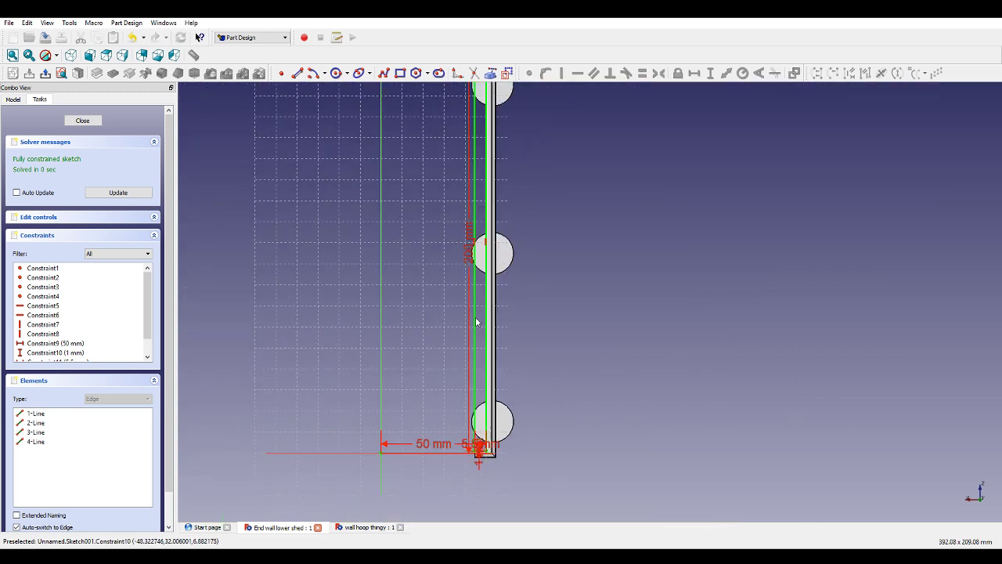
{"action": "scroll", "coordinate": [477, 199], "scroll_direction": "down", "scroll_amount": 3}
{"action": "scroll", "coordinate": [475, 178], "scroll_direction": "up", "scroll_amount": 4}
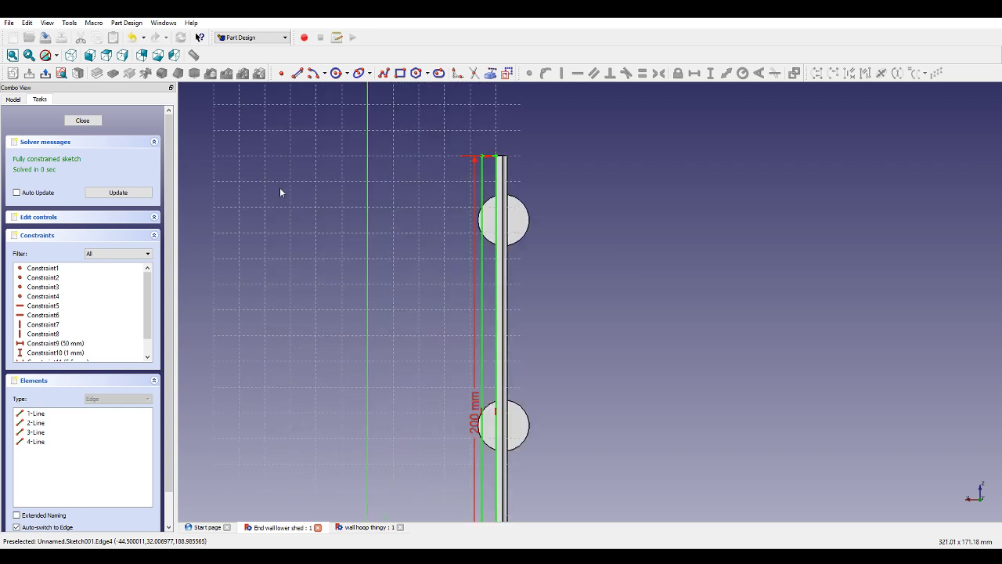
{"action": "scroll", "coordinate": [283, 192], "scroll_direction": "down", "scroll_amount": 2}
{"action": "scroll", "coordinate": [284, 192], "scroll_direction": "down", "scroll_amount": 1}
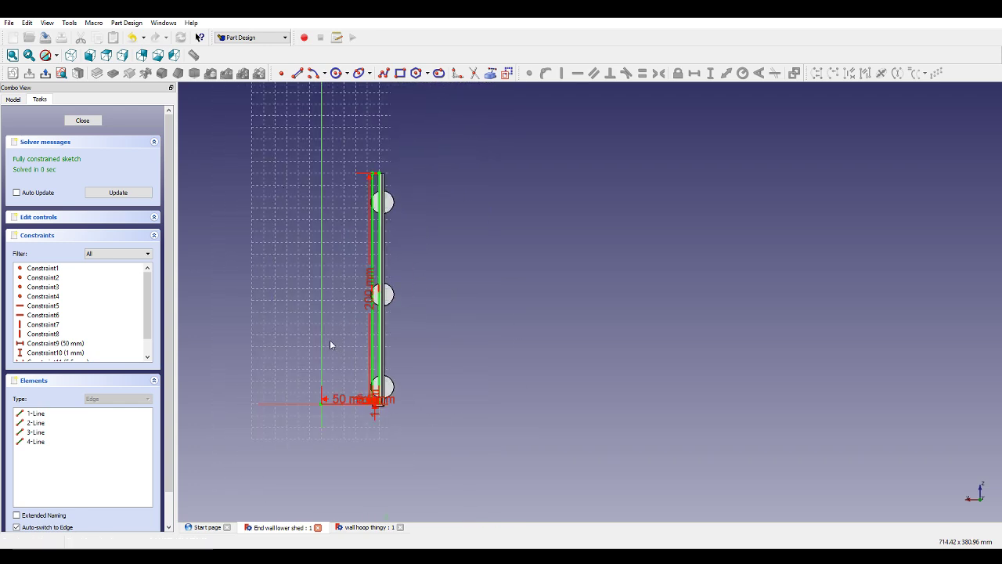
{"action": "scroll", "coordinate": [318, 382], "scroll_direction": "up", "scroll_amount": 3}
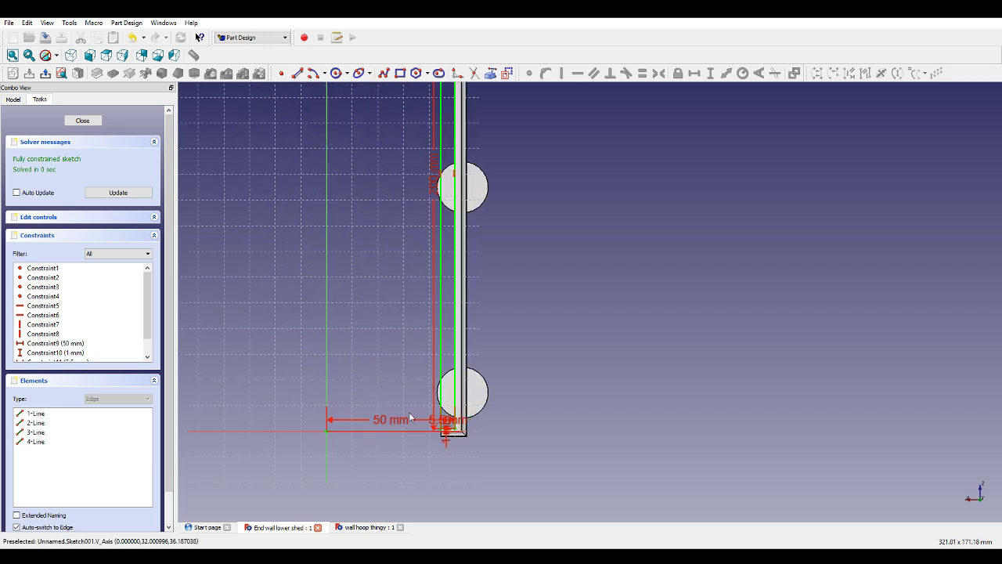
{"action": "left_click", "coordinate": [95, 124]}
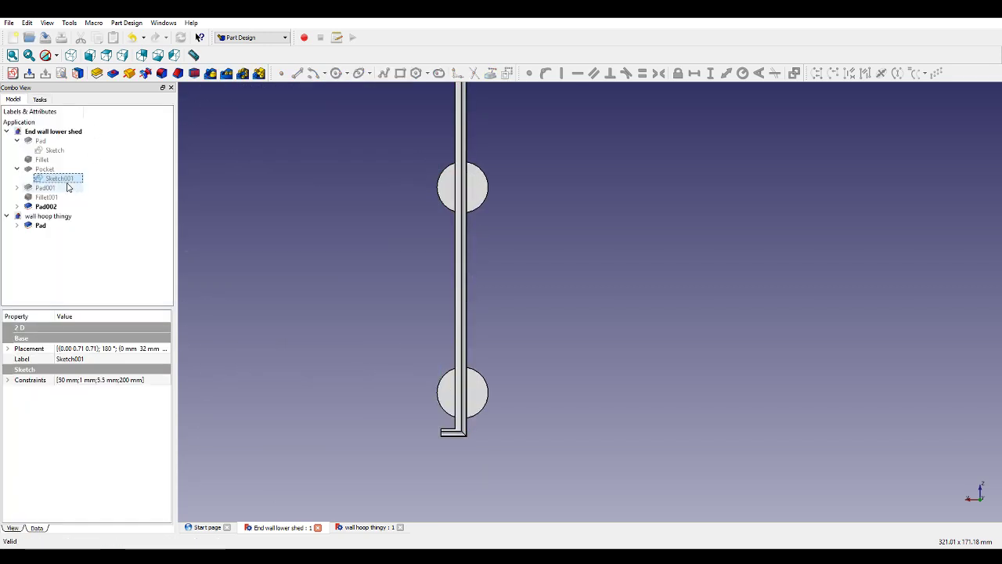
Set the length of the end wall's first pad to 201 mm.
{"action": "left_click", "coordinate": [50, 142]}
{"action": "double_click", "coordinate": [49, 143]}
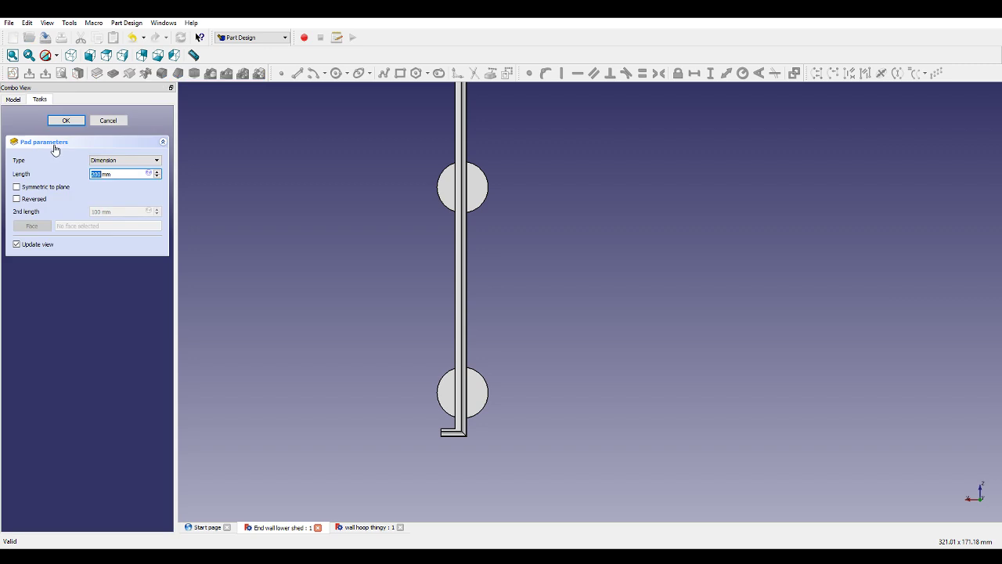
{"action": "type", "text": "201"}
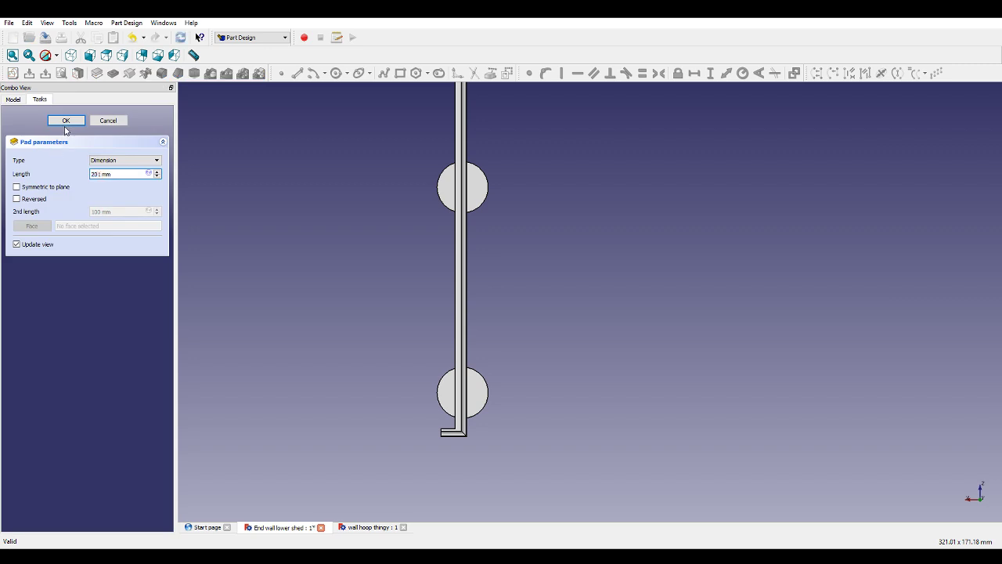
{"action": "left_click", "coordinate": [65, 124]}
{"action": "middle_click_drag", "start_coordinate": [447, 312], "coordinate": [408, 247]}
{"action": "scroll", "coordinate": [408, 249], "scroll_direction": "down", "scroll_amount": 3}
{"action": "scroll", "coordinate": [487, 221], "scroll_direction": "up", "scroll_amount": 2}
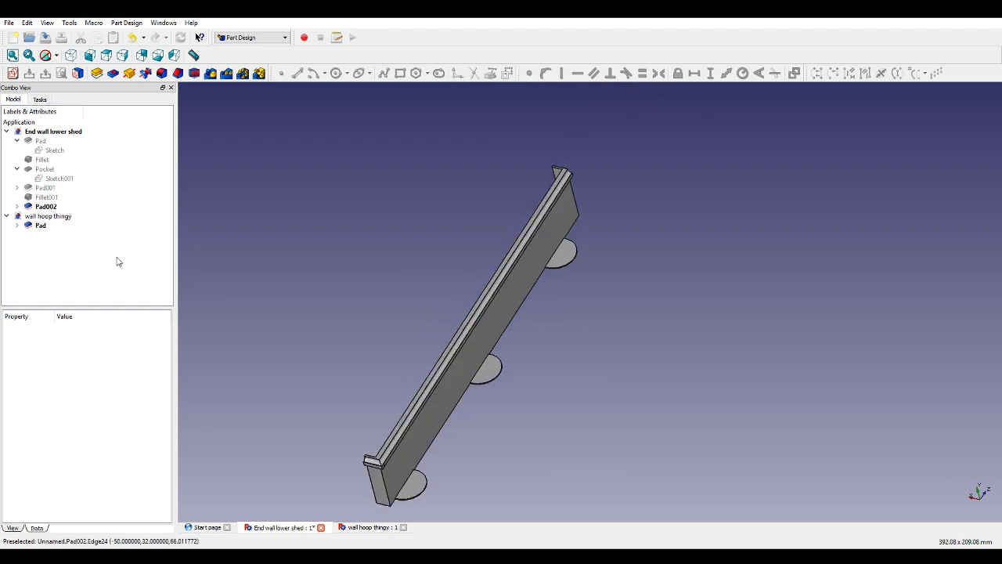
Set the vertical length in the end wall's Pocket sketch to 201 mm, update the sketch and close it.
{"action": "double_click", "coordinate": [55, 178]}
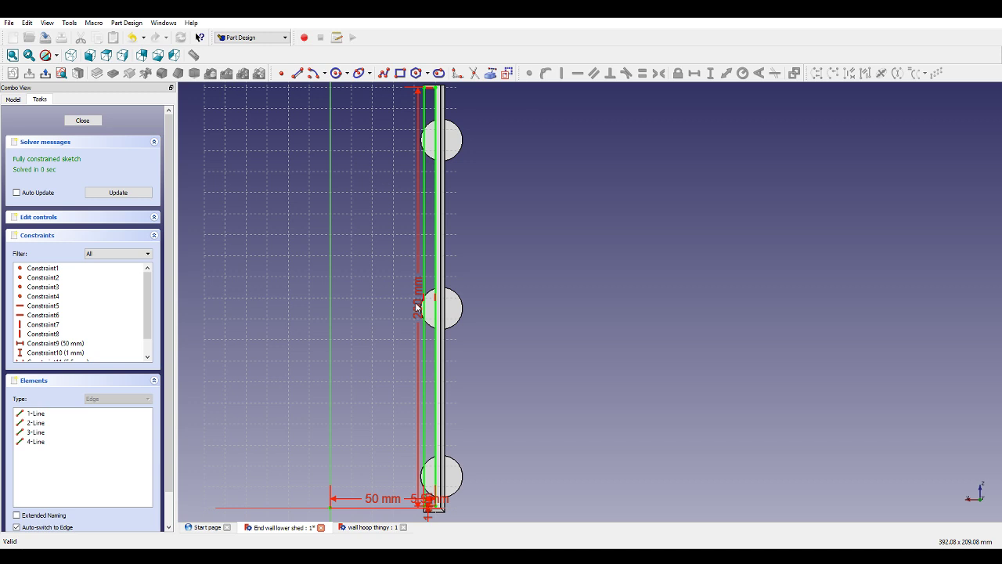
{"action": "double_click", "coordinate": [418, 306]}
{"action": "type", "text": "201"}
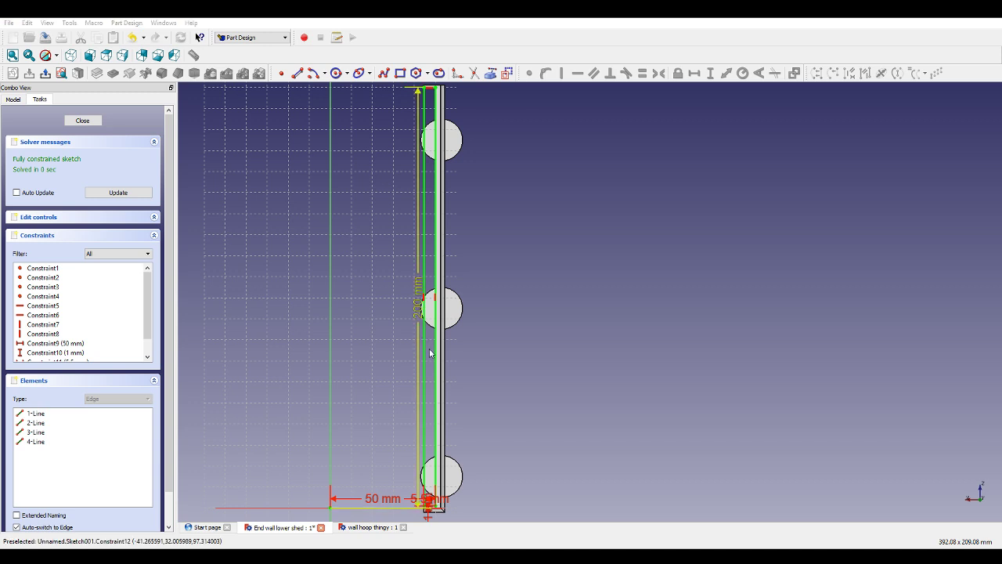
{"action": "left_click", "coordinate": [435, 350]}
{"action": "left_click", "coordinate": [117, 192]}
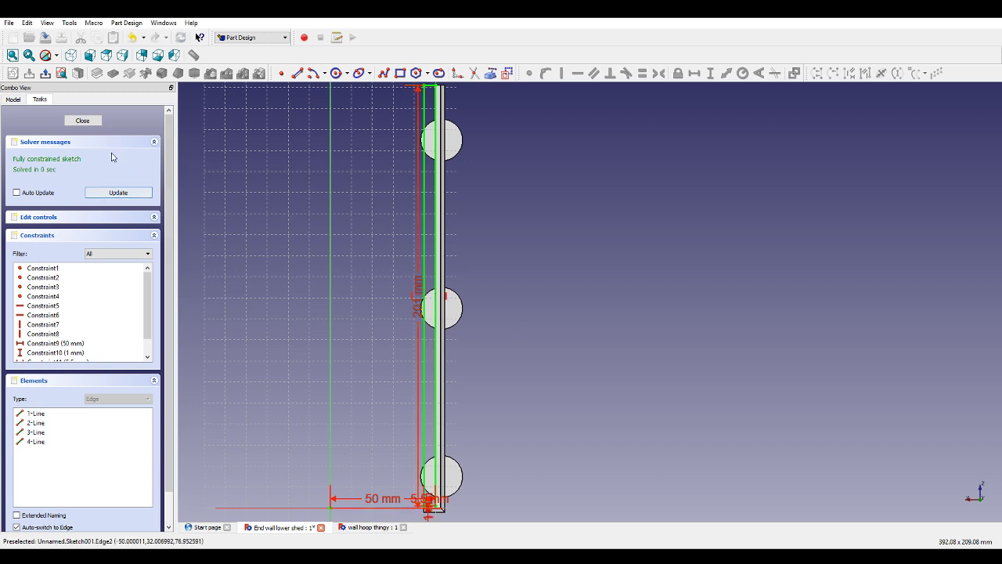
{"action": "left_click", "coordinate": [86, 120]}
{"action": "middle_click_drag", "start_coordinate": [313, 218], "coordinate": [303, 116]}
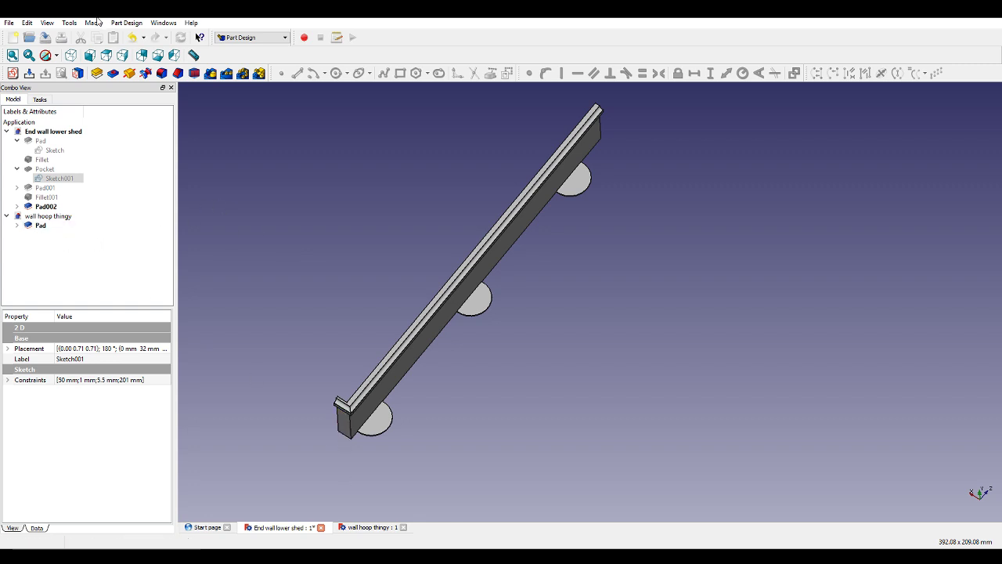
Create a new document and start an empty sketch on the XY plane.
{"action": "left_click", "coordinate": [12, 36]}
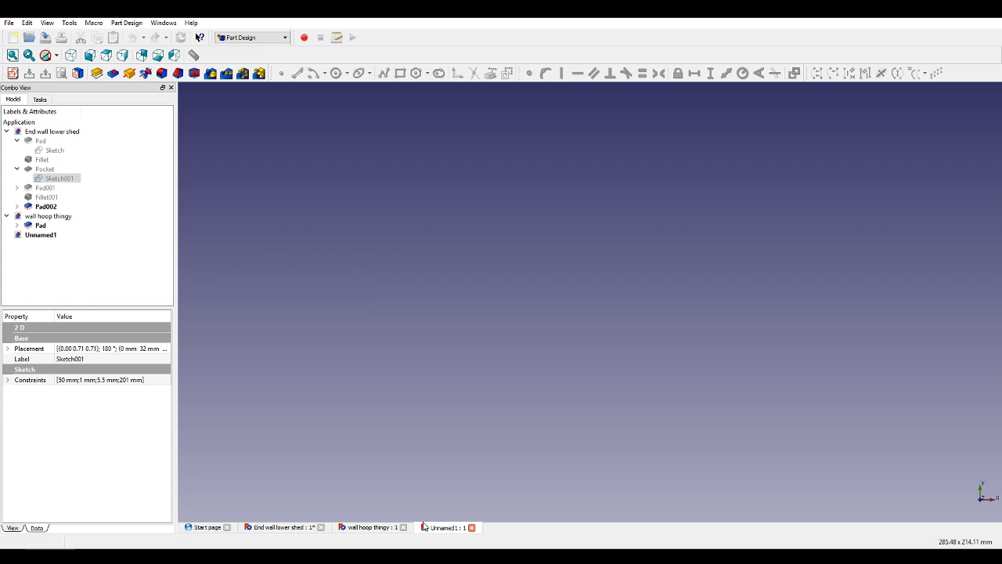
{"action": "left_click", "coordinate": [10, 75]}
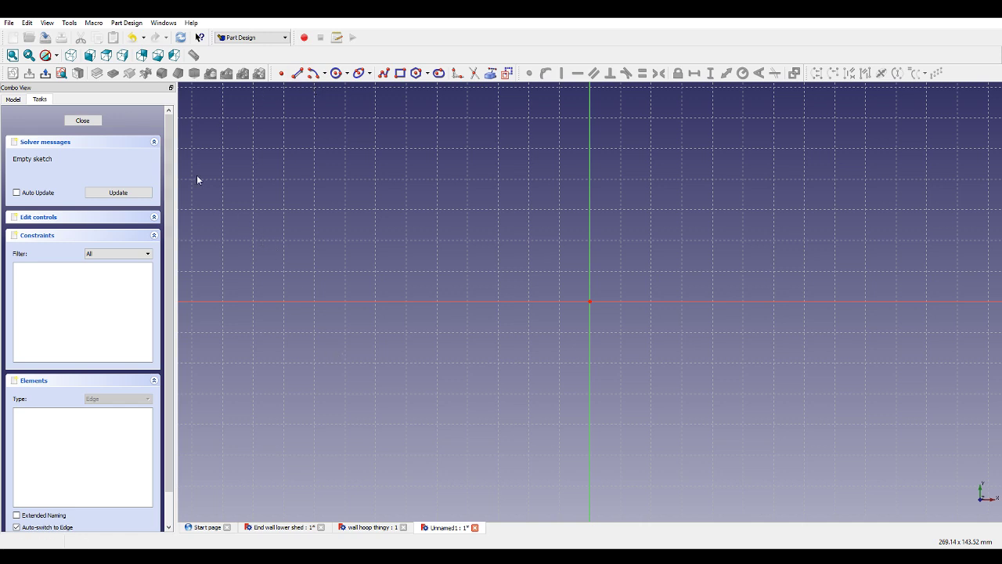
Measure the frame's outer leg height in the "wall hoop thingy" sketch with a temporary vertical dimension, undo it and close the sketch.
{"action": "left_click", "coordinate": [376, 528]}
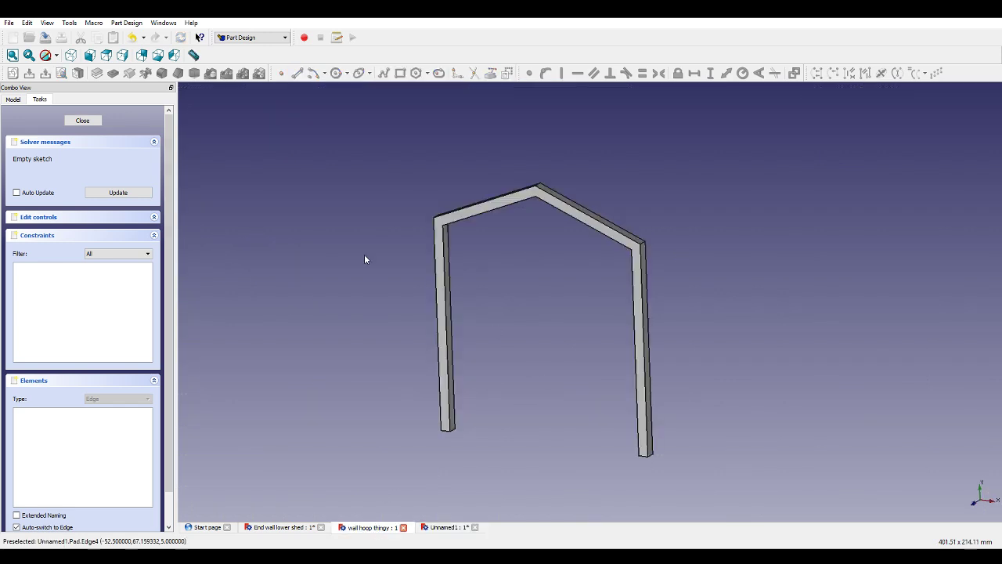
{"action": "left_click", "coordinate": [99, 123]}
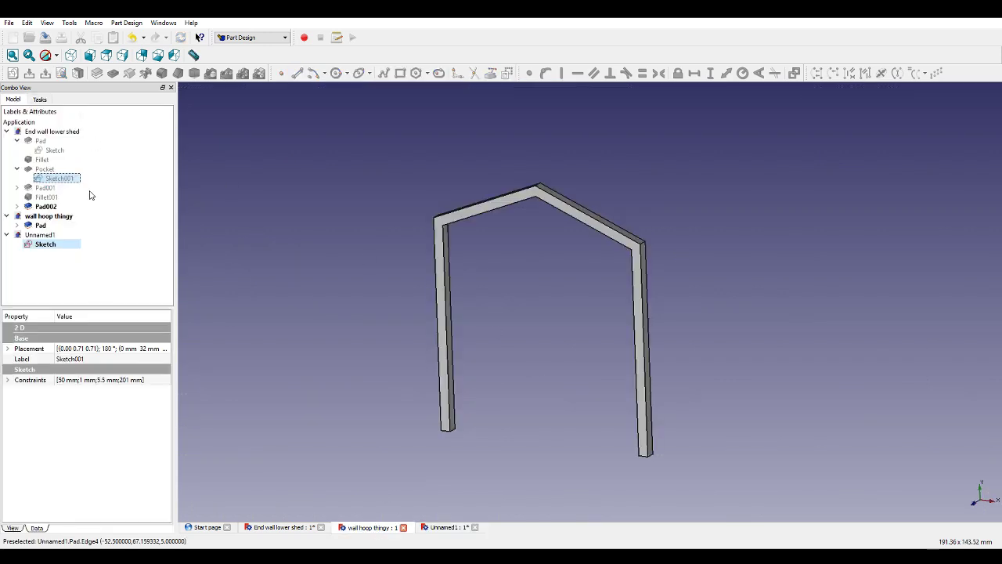
{"action": "double_click", "coordinate": [45, 235]}
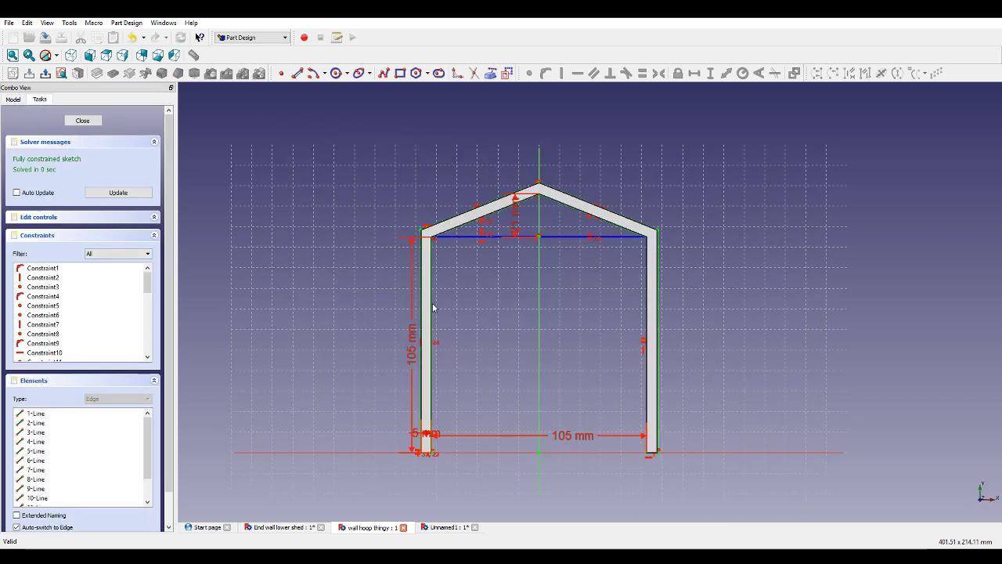
{"action": "scroll", "coordinate": [426, 282], "scroll_direction": "up", "scroll_amount": 4}
{"action": "scroll", "coordinate": [426, 152], "scroll_direction": "up", "scroll_amount": 4}
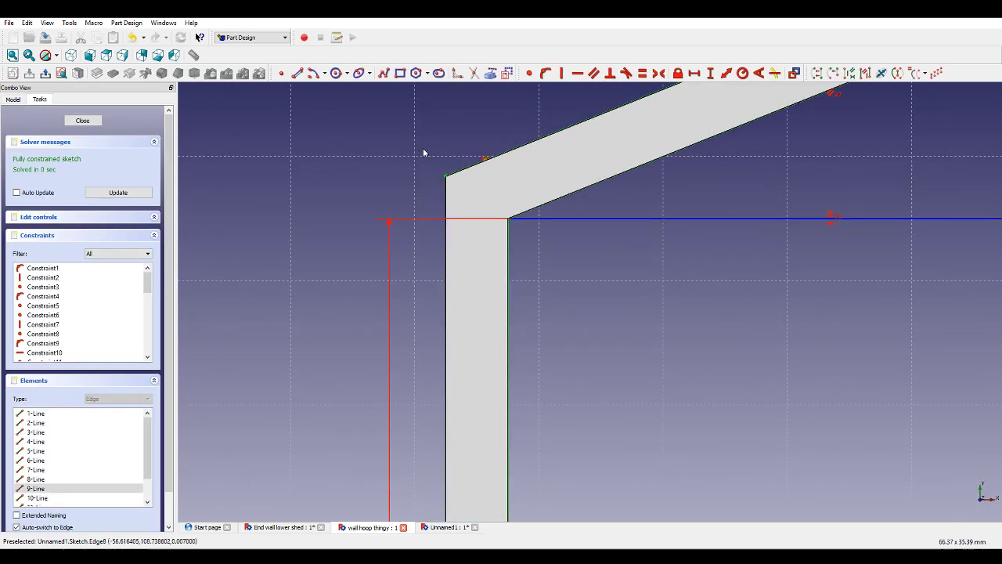
{"action": "left_click", "coordinate": [447, 210]}
{"action": "left_click", "coordinate": [710, 73]}
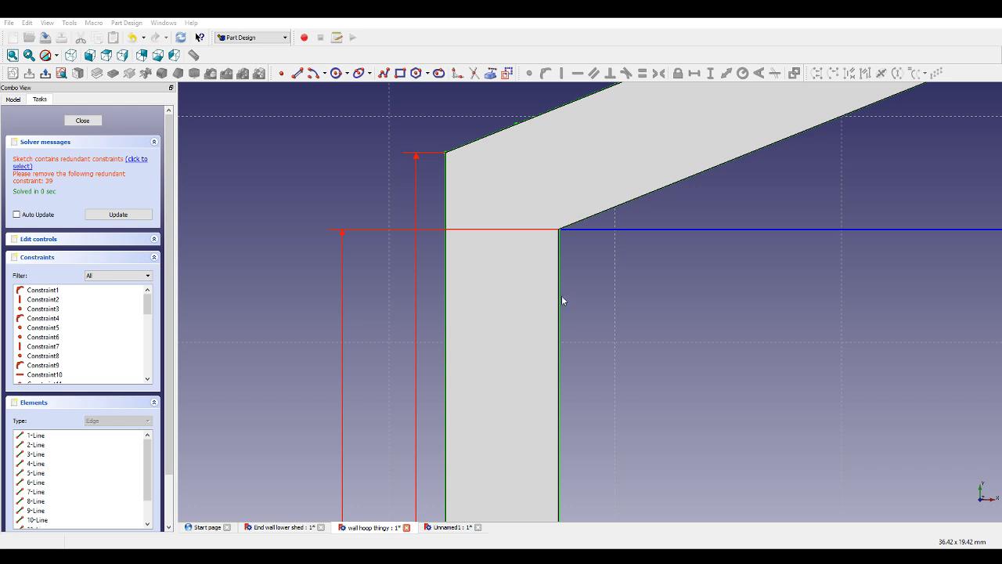
{"action": "key", "text": "ctrl+z"}
{"action": "scroll", "coordinate": [562, 295], "scroll_direction": "down", "scroll_amount": 12}
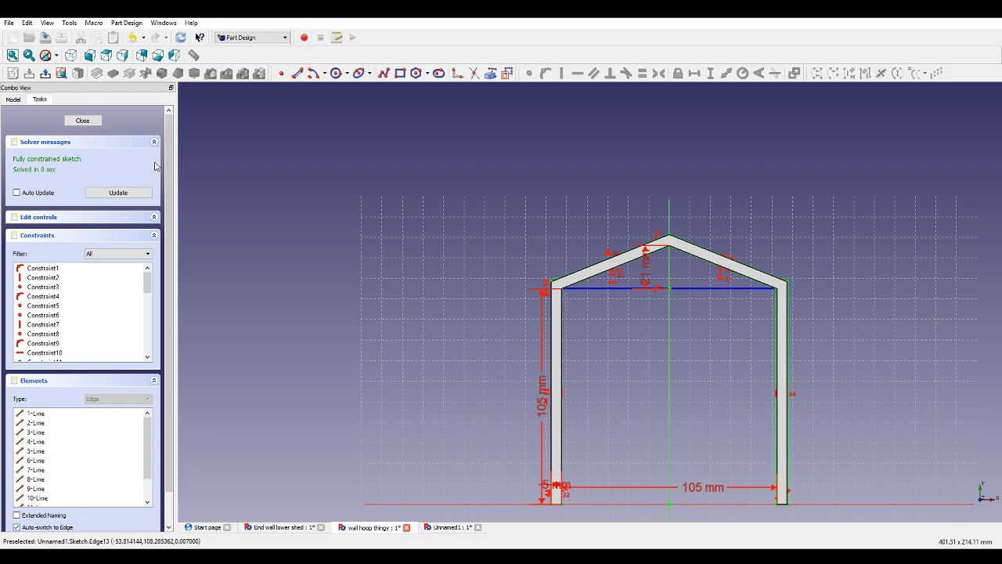
{"action": "left_click", "coordinate": [98, 121]}
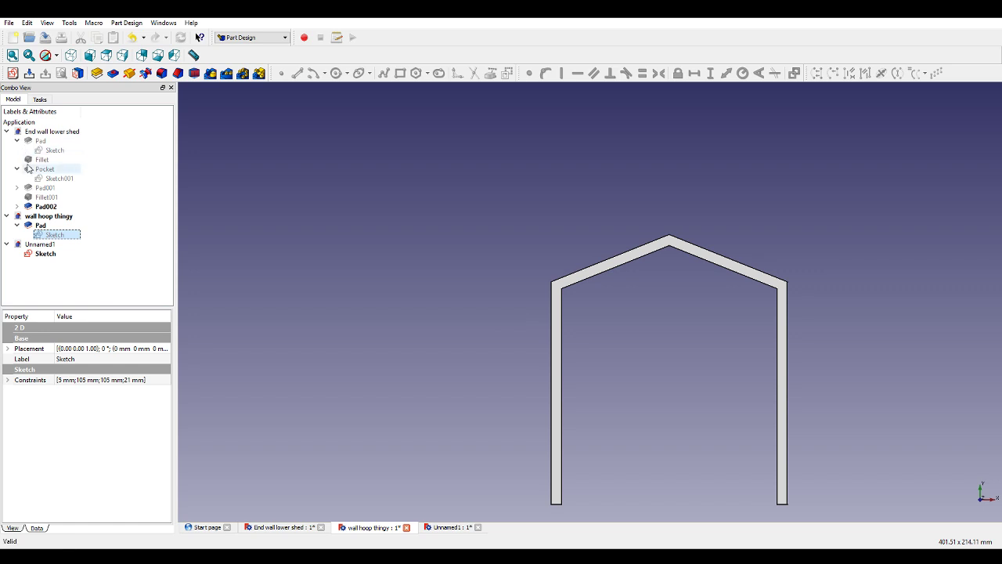
Examine the profile dimensions in the sketch of the end wall lower shed's first pad, and close it without changes.
{"action": "double_click", "coordinate": [47, 149]}
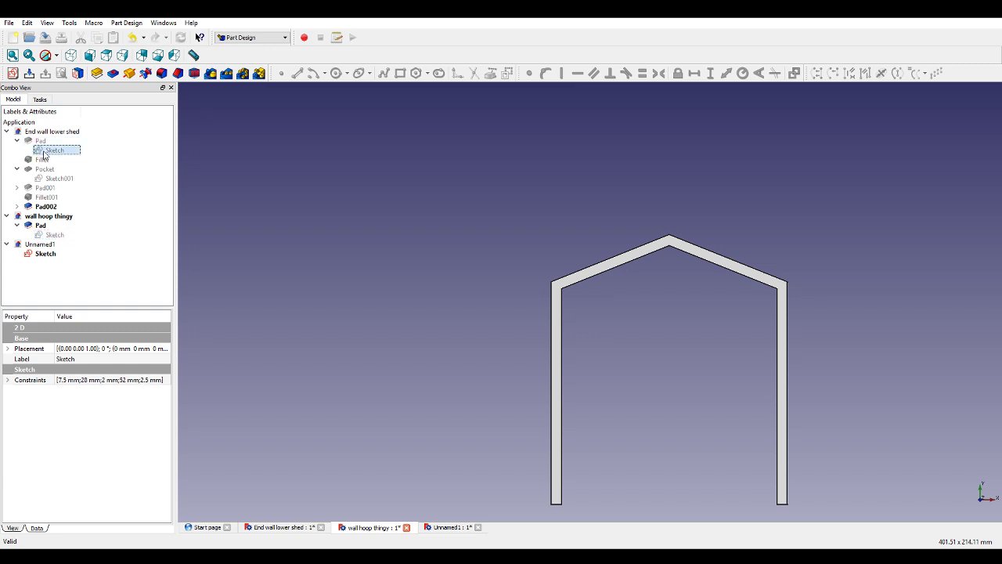
{"action": "scroll", "coordinate": [725, 399], "scroll_direction": "up", "scroll_amount": 5}
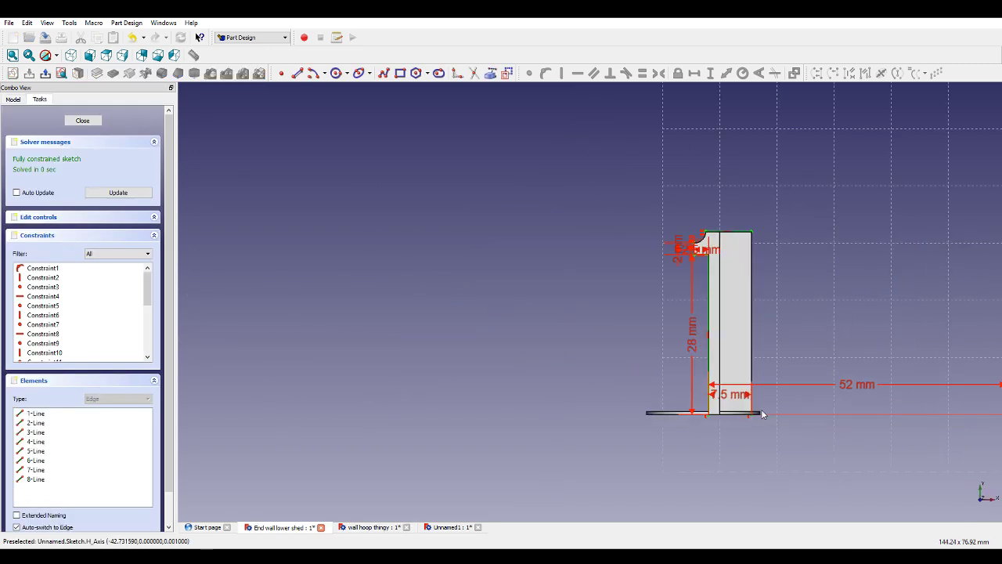
{"action": "scroll", "coordinate": [643, 253], "scroll_direction": "up", "scroll_amount": 5}
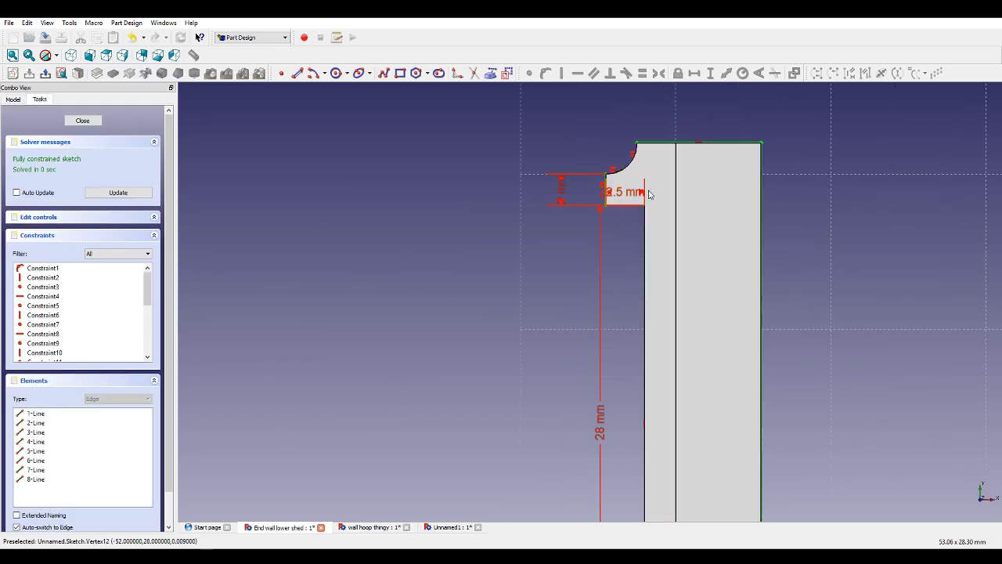
{"action": "scroll", "coordinate": [609, 241], "scroll_direction": "down", "scroll_amount": 2}
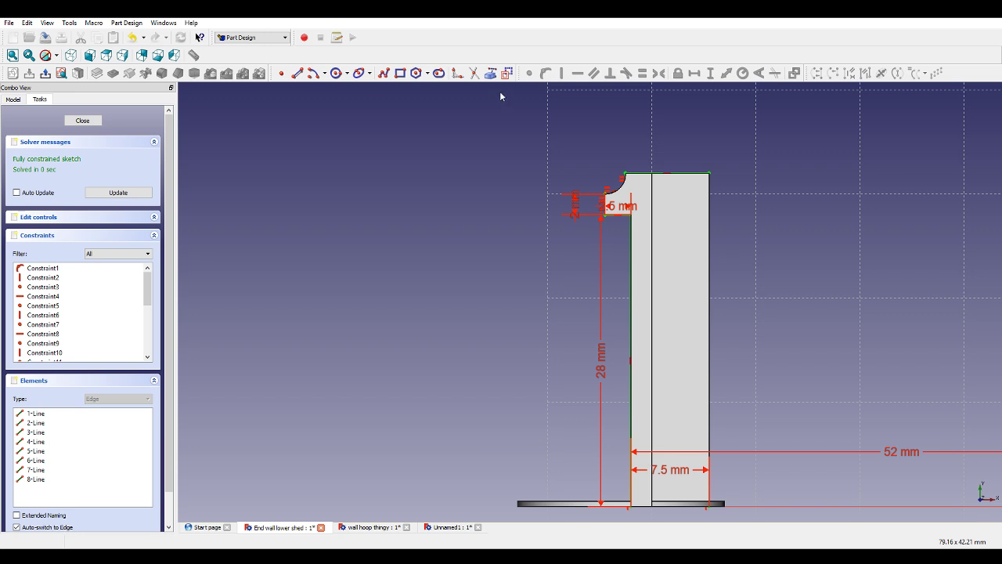
{"action": "left_click", "coordinate": [82, 119]}
Reopen the empty sketch in the new document and draw a rectangle around the origin.
{"action": "left_click", "coordinate": [51, 257]}
{"action": "double_click", "coordinate": [53, 259]}
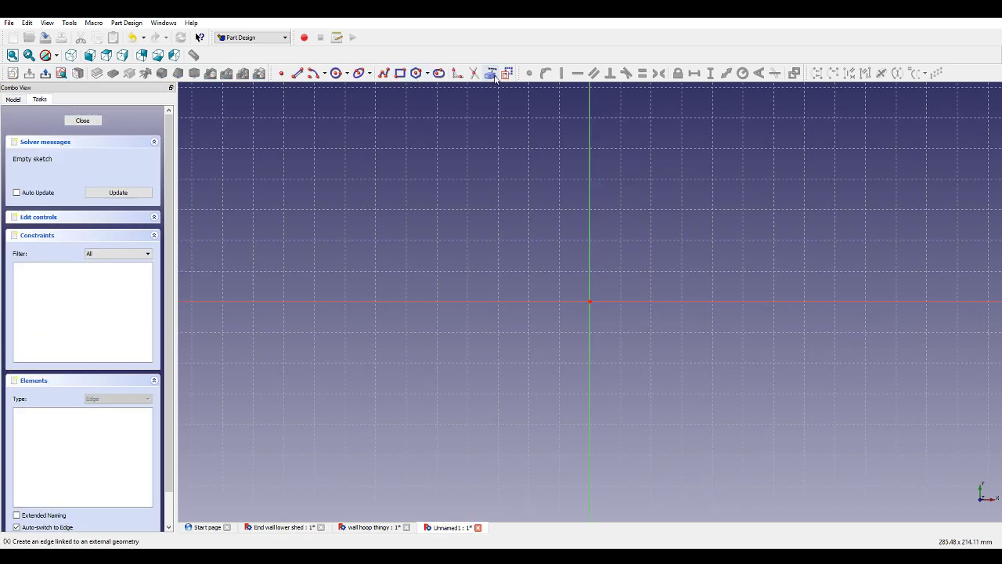
{"action": "left_click", "coordinate": [384, 74]}
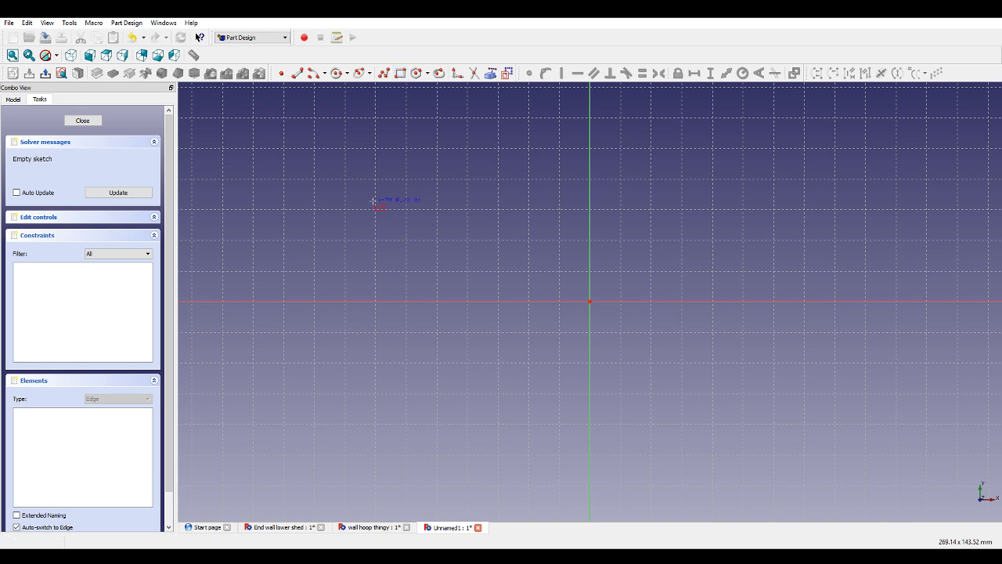
{"action": "left_click", "coordinate": [376, 165]}
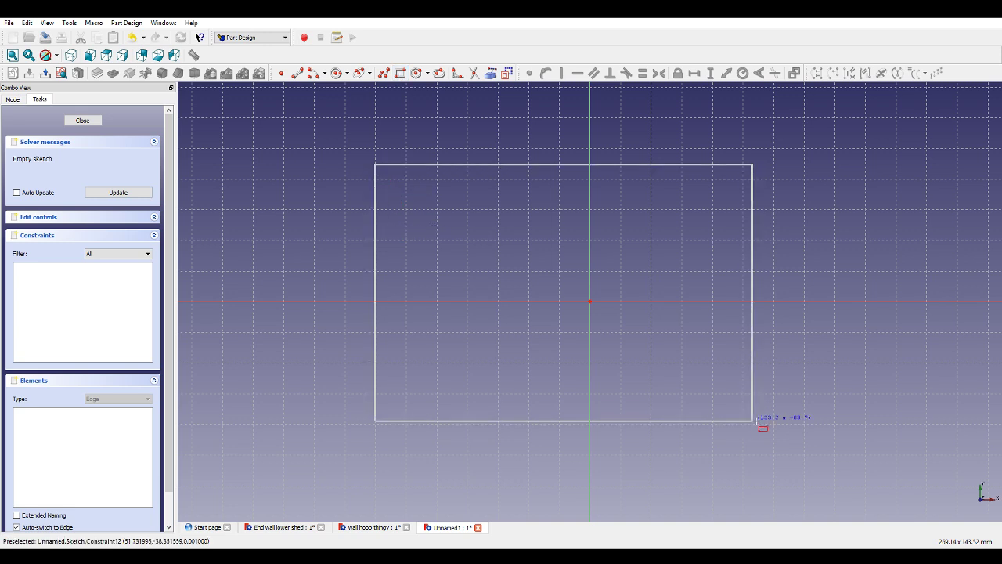
{"action": "left_click", "coordinate": [820, 439]}
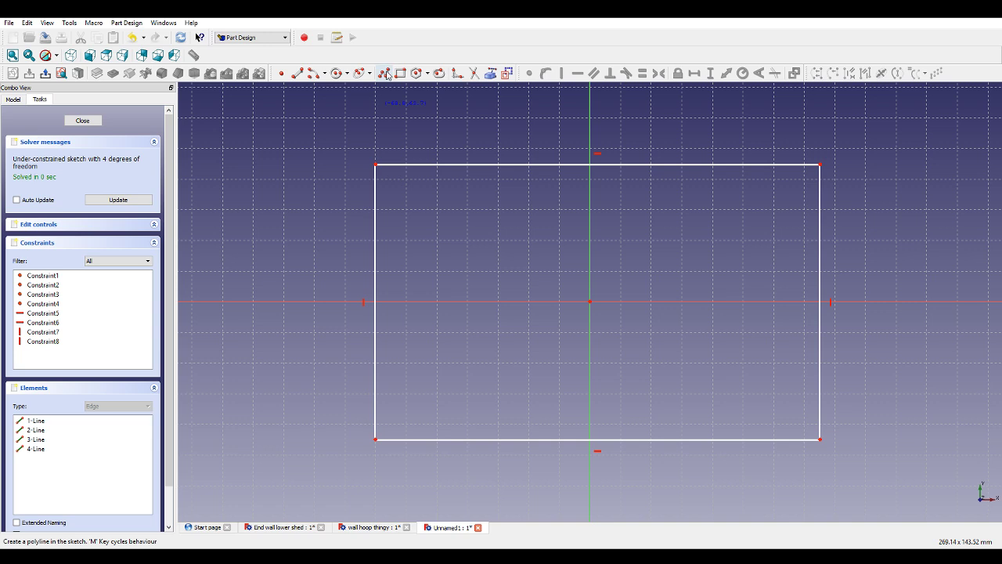
Dimension the rectangle's height as 76 mm and its width as 195 mm.
{"action": "left_click", "coordinate": [376, 203]}
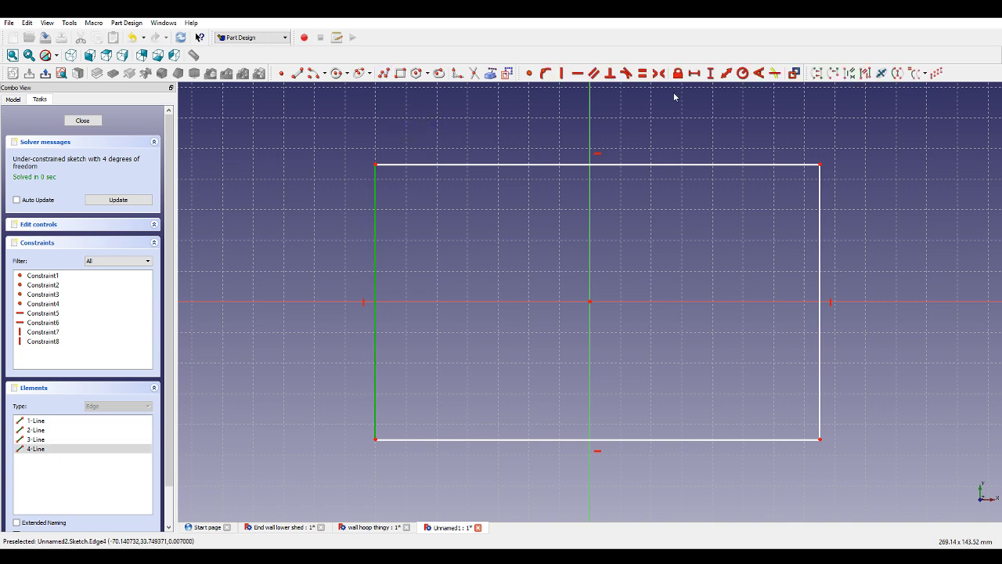
{"action": "left_click", "coordinate": [709, 74]}
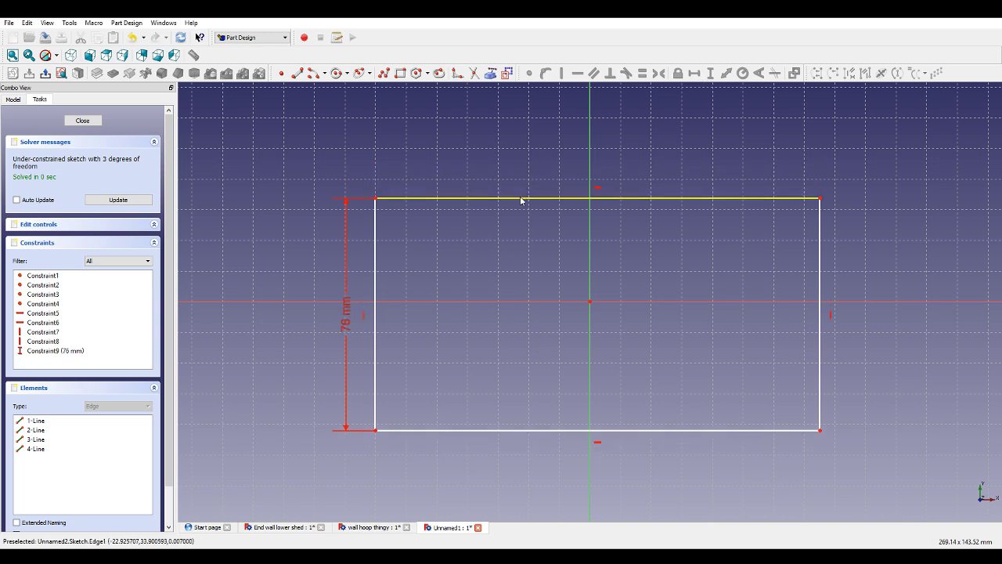
{"action": "left_click", "coordinate": [523, 199]}
{"action": "left_click", "coordinate": [695, 73]}
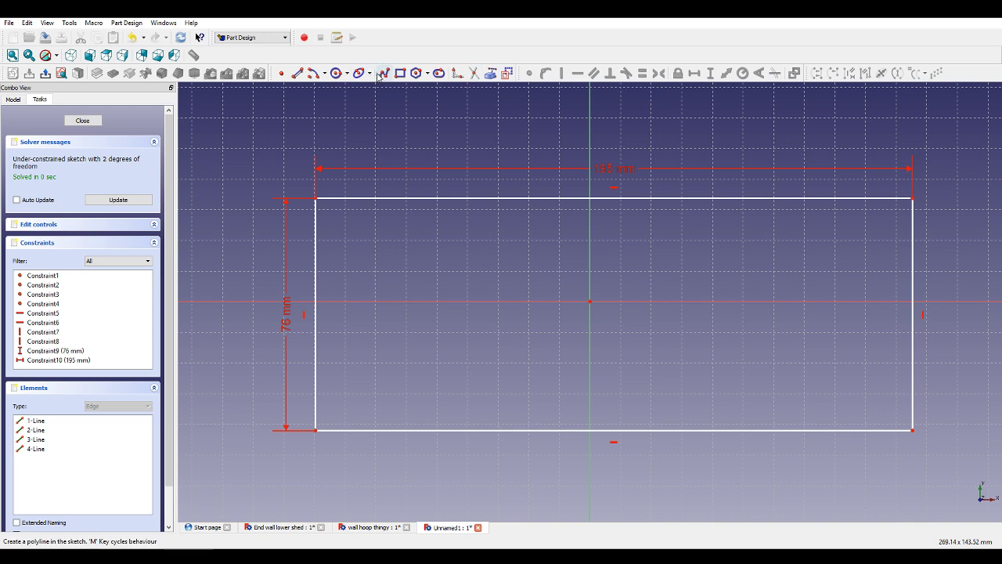
Draw construction lines to the origin from the rectangle's two upper corners and its lower-left corner.
{"action": "left_click", "coordinate": [315, 198]}
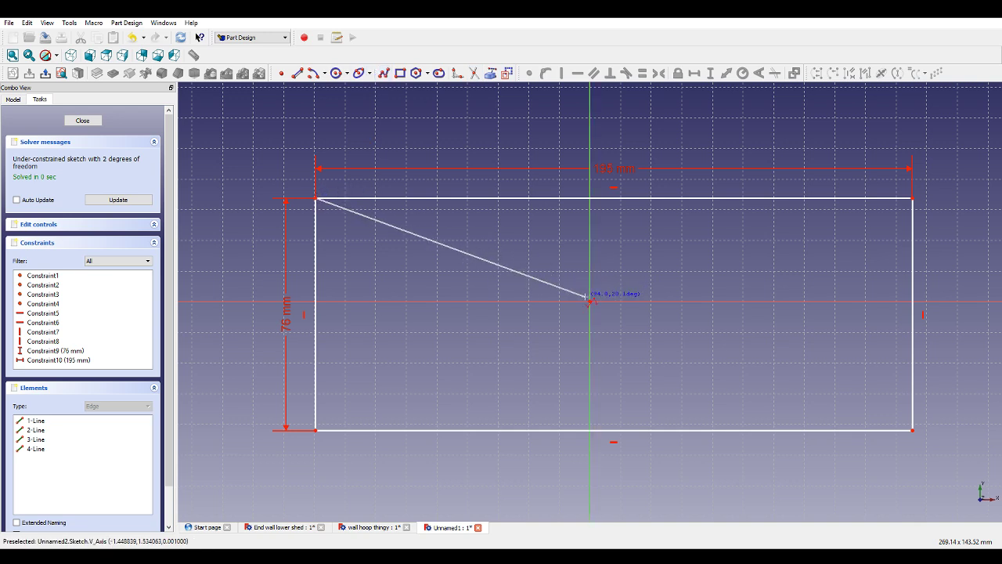
{"action": "left_click", "coordinate": [590, 300]}
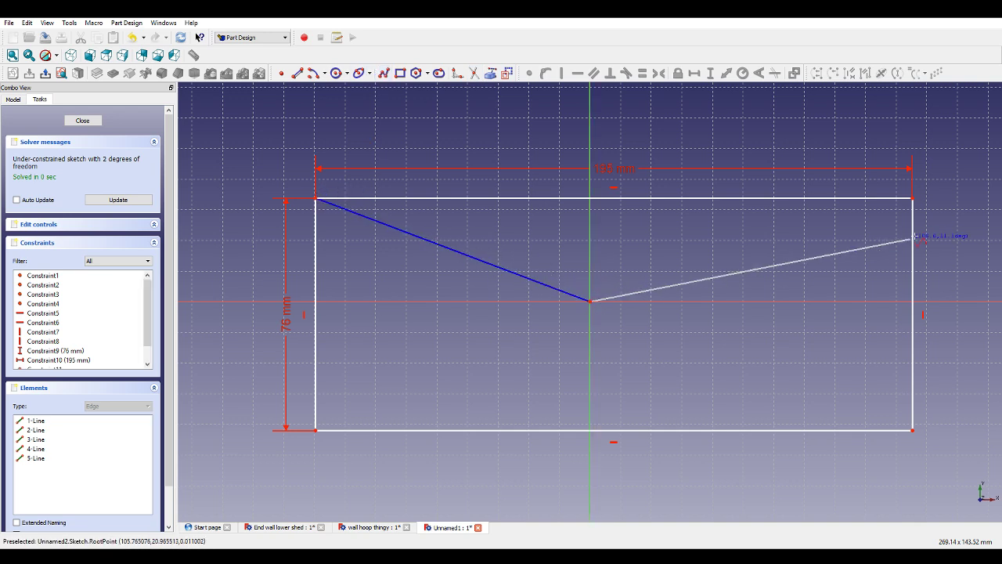
{"action": "left_click", "coordinate": [913, 197]}
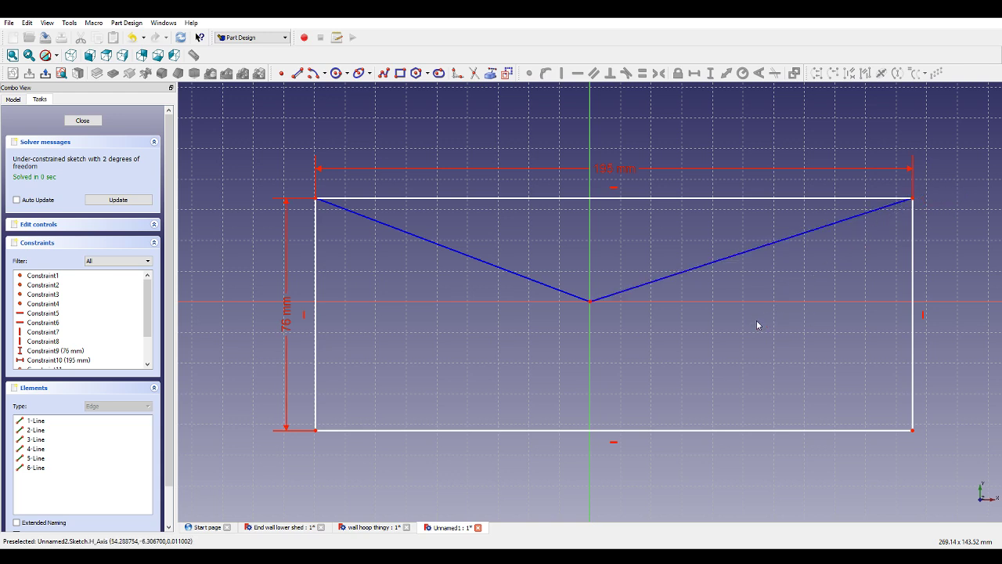
{"action": "left_click", "coordinate": [300, 74]}
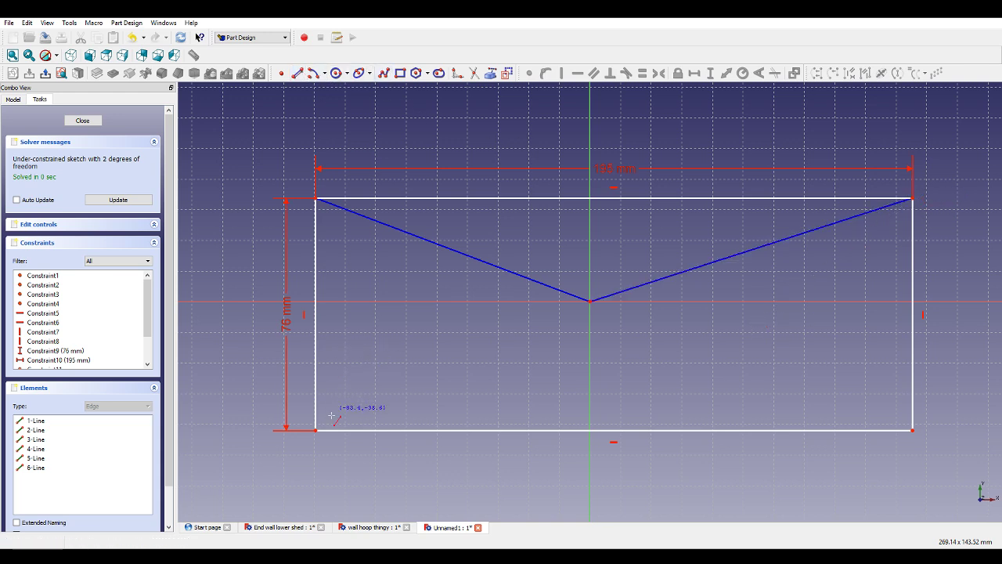
{"action": "left_click", "coordinate": [316, 429]}
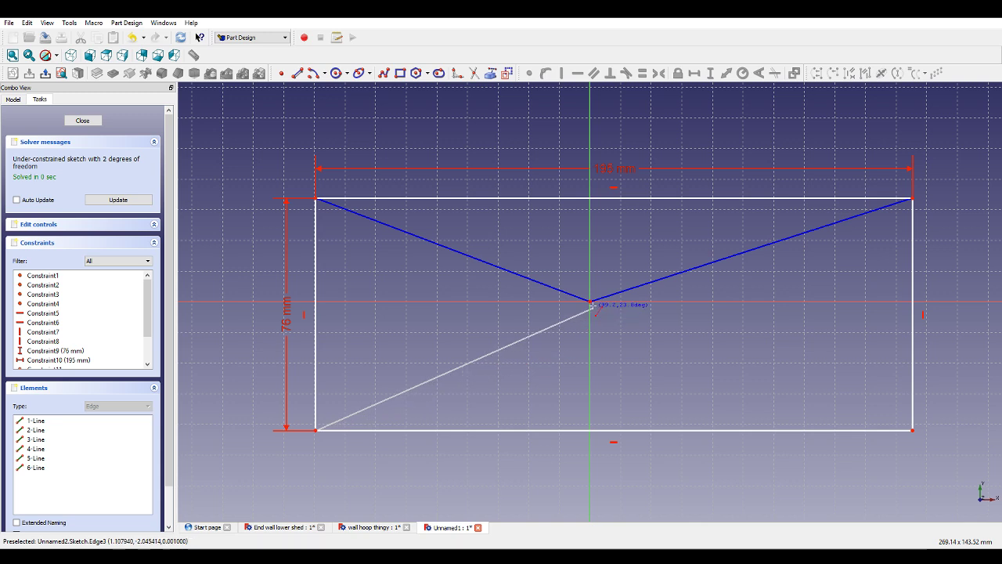
{"action": "left_click", "coordinate": [589, 301]}
{"action": "right_click", "coordinate": [622, 349]}
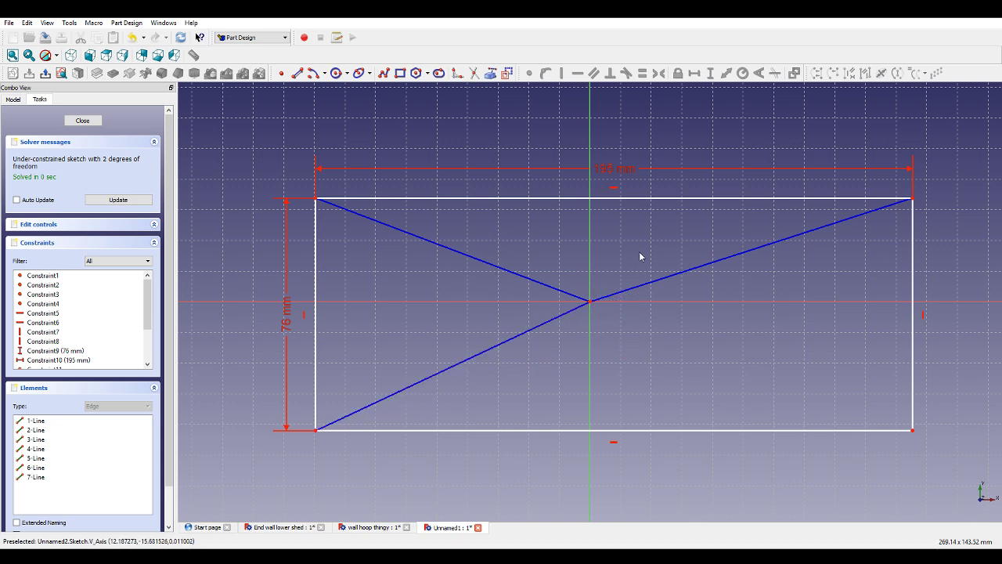
Examine the upper ledge and end recess of the model in the "End wall lower shed" document.
{"action": "left_click", "coordinate": [273, 526]}
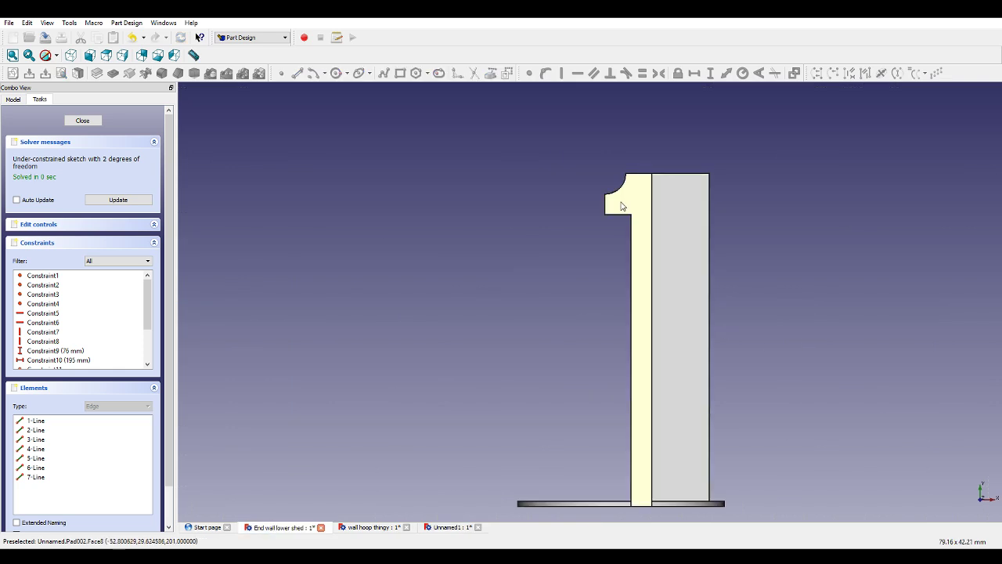
{"action": "middle_click_drag", "start_coordinate": [542, 212], "coordinate": [586, 220]}
{"action": "scroll", "coordinate": [563, 229], "scroll_direction": "down", "scroll_amount": 5}
{"action": "scroll", "coordinate": [649, 270], "scroll_direction": "down", "scroll_amount": 3}
{"action": "scroll", "coordinate": [605, 181], "scroll_direction": "up", "scroll_amount": 13}
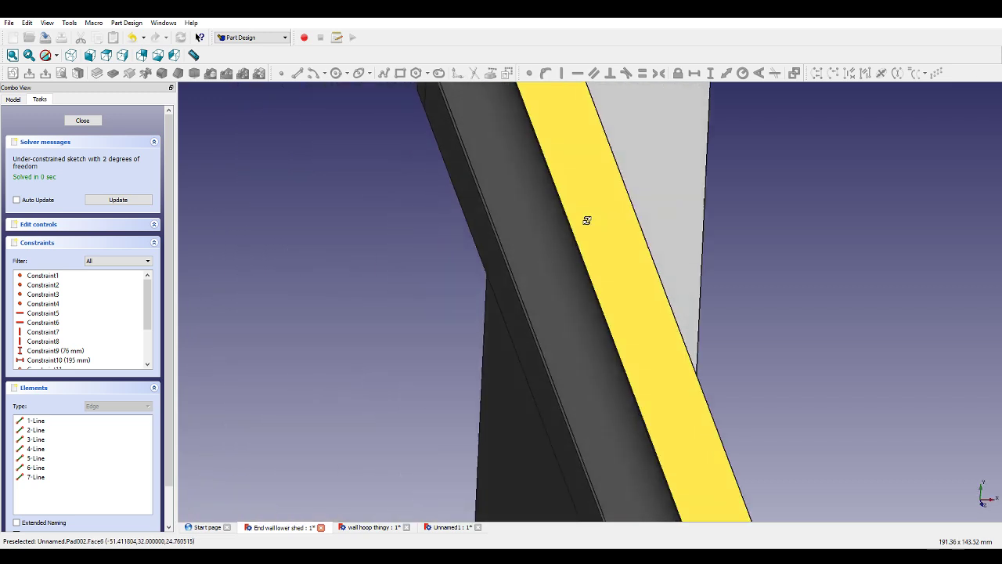
{"action": "scroll", "coordinate": [587, 220], "scroll_direction": "down", "scroll_amount": 3}
{"action": "middle_click_drag", "start_coordinate": [814, 309], "coordinate": [831, 321]}
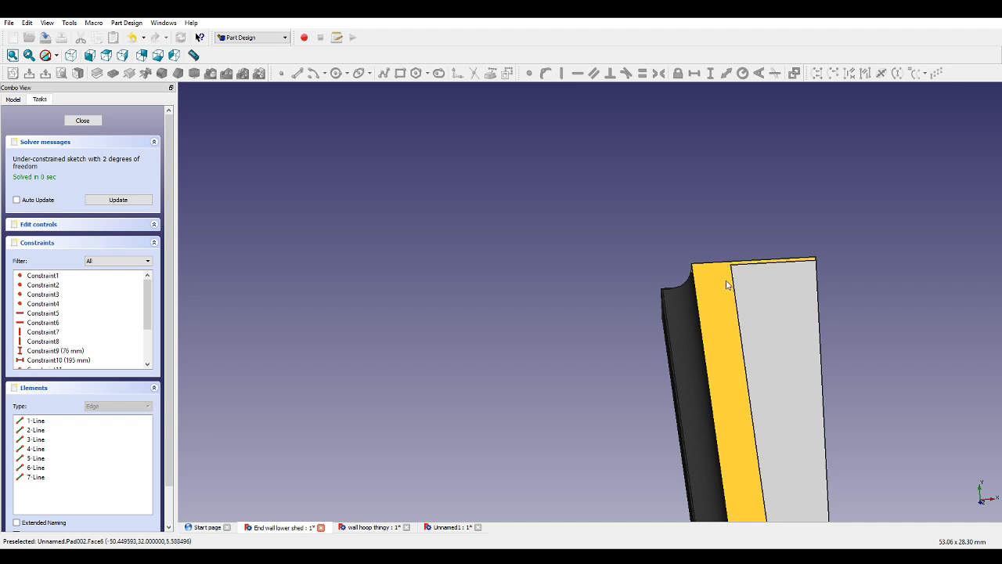
Return to the new unnamed document and reopen its rectangle sketch for editing.
{"action": "left_click", "coordinate": [79, 122]}
{"action": "left_click", "coordinate": [443, 529]}
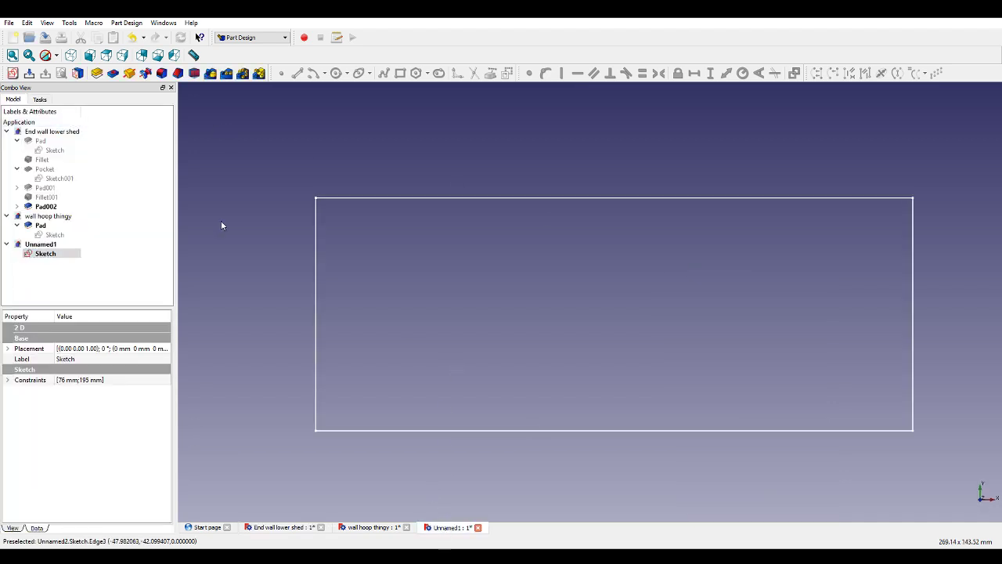
{"action": "double_click", "coordinate": [76, 255]}
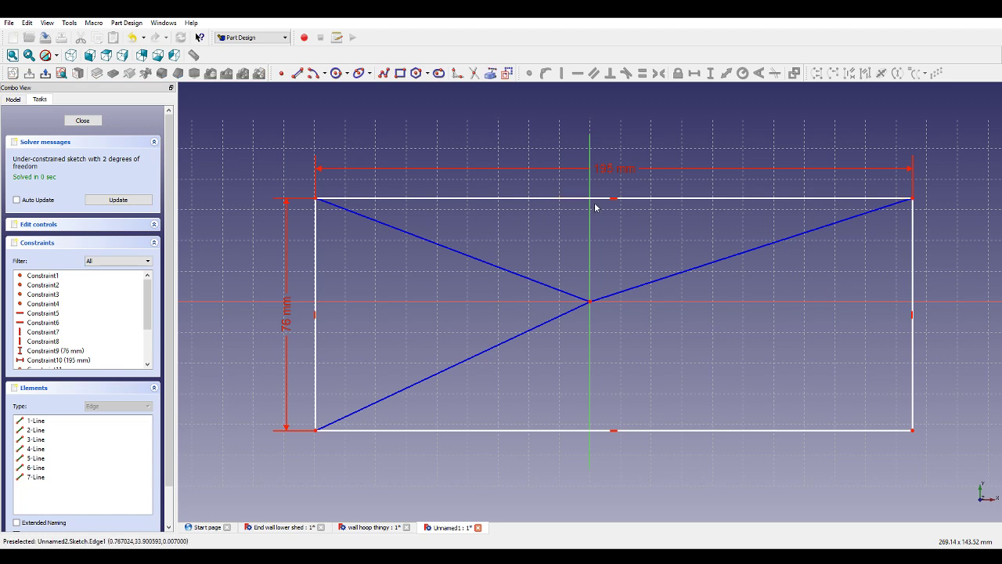
Constrain the three construction lines to equal length to centre the rectangle on the origin, then finish the sketch.
{"action": "left_click", "coordinate": [641, 288]}
{"action": "left_click", "coordinate": [570, 295]}
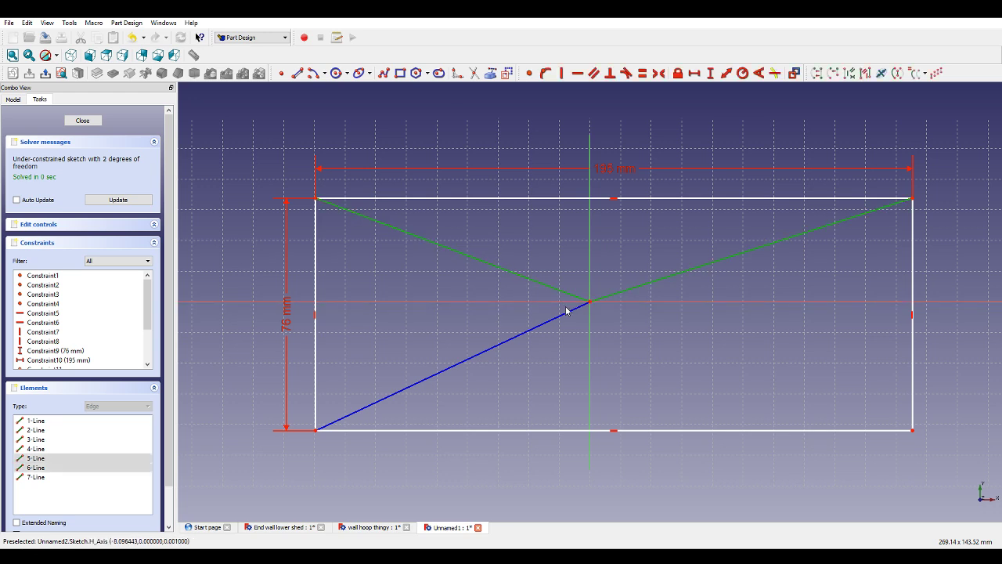
{"action": "left_click", "coordinate": [567, 316]}
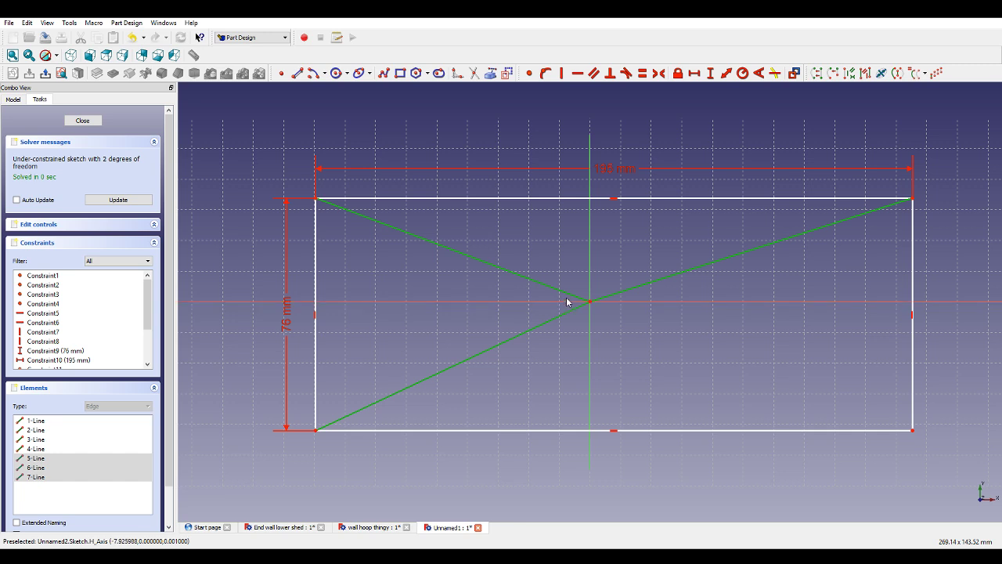
{"action": "left_click", "coordinate": [639, 75]}
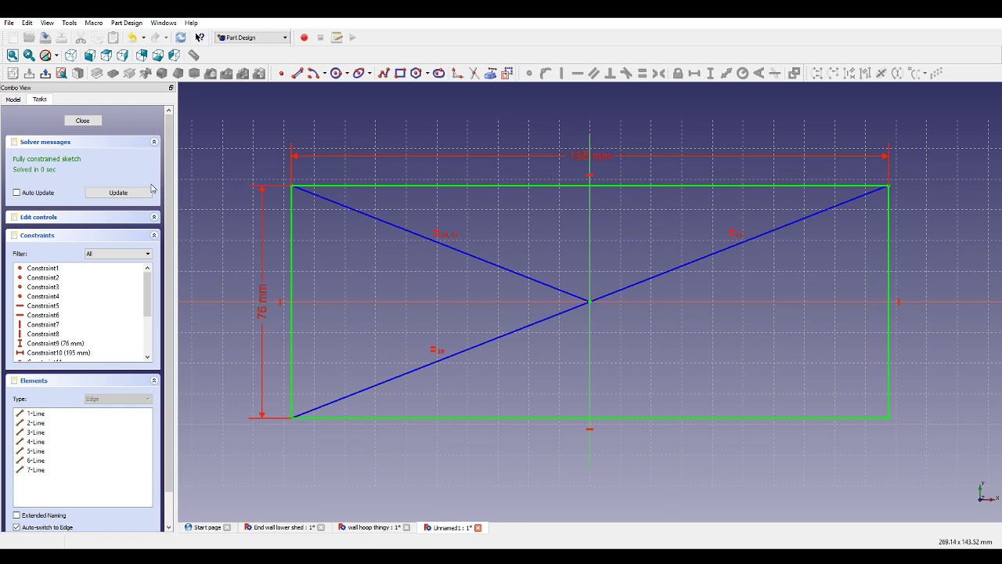
{"action": "left_click", "coordinate": [82, 120]}
Pad the rectangle sketch to a thickness of 0.5 mm.
{"action": "left_click", "coordinate": [96, 74]}
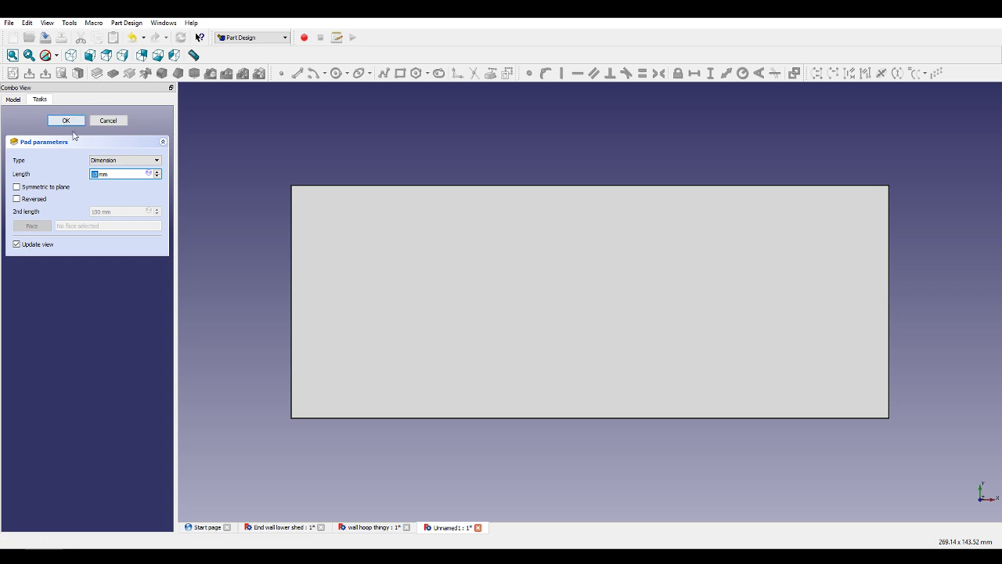
{"action": "type", "text": "5"}
{"action": "left_click", "coordinate": [67, 120]}
Create a sketch on the panel's front face and draw two narrow upright rectangles at its left end, one above and one below the horizontal axis.
{"action": "middle_click_drag", "start_coordinate": [296, 151], "coordinate": [385, 200]}
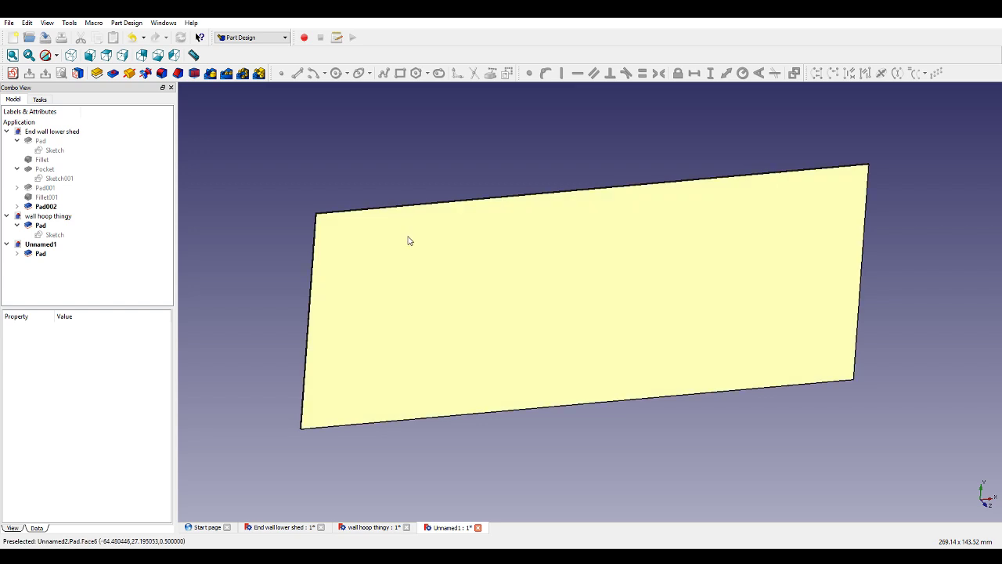
{"action": "left_click", "coordinate": [410, 240]}
{"action": "left_click", "coordinate": [13, 74]}
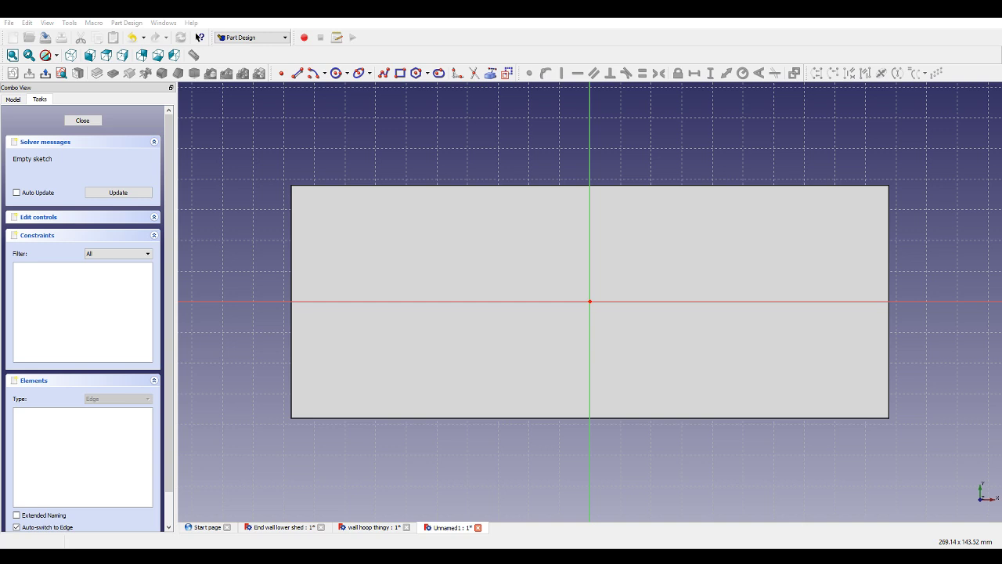
{"action": "left_click", "coordinate": [401, 72]}
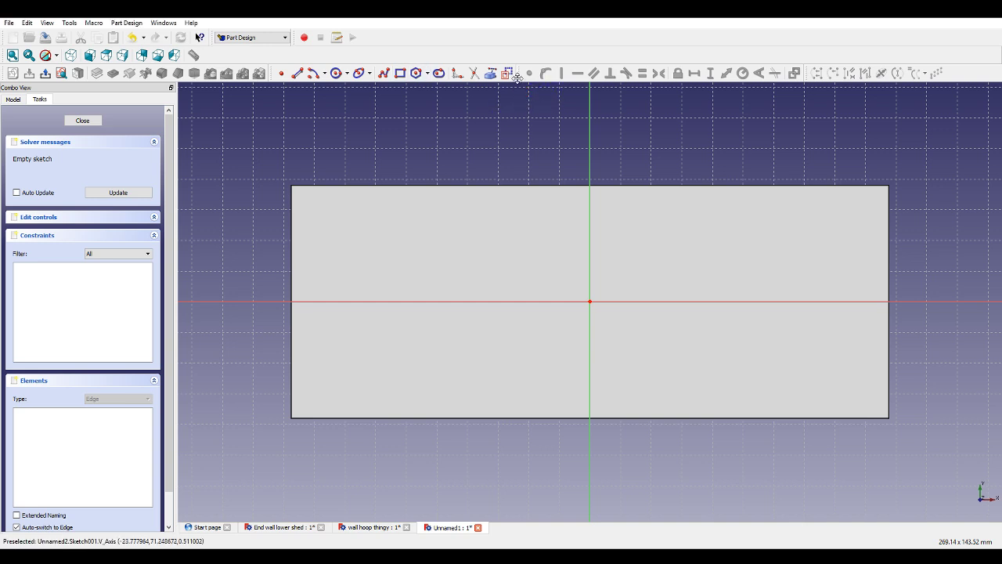
{"action": "left_click", "coordinate": [301, 194]}
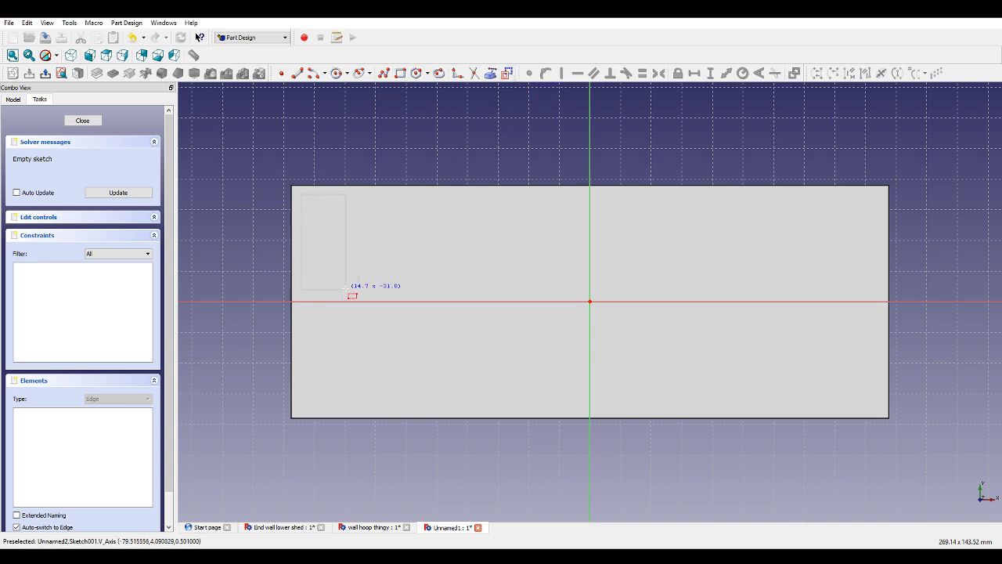
{"action": "left_click", "coordinate": [335, 292]}
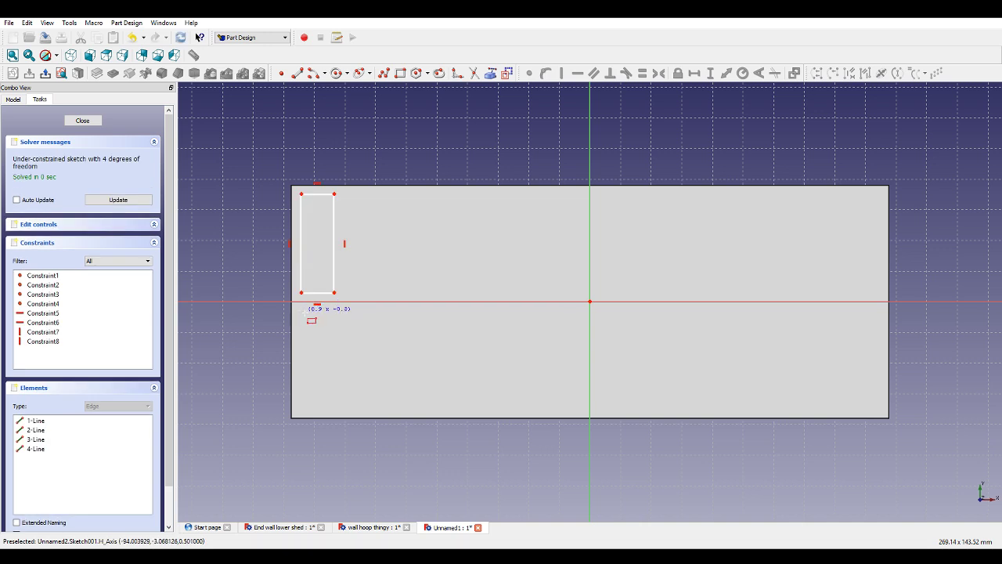
{"action": "left_click", "coordinate": [332, 406]}
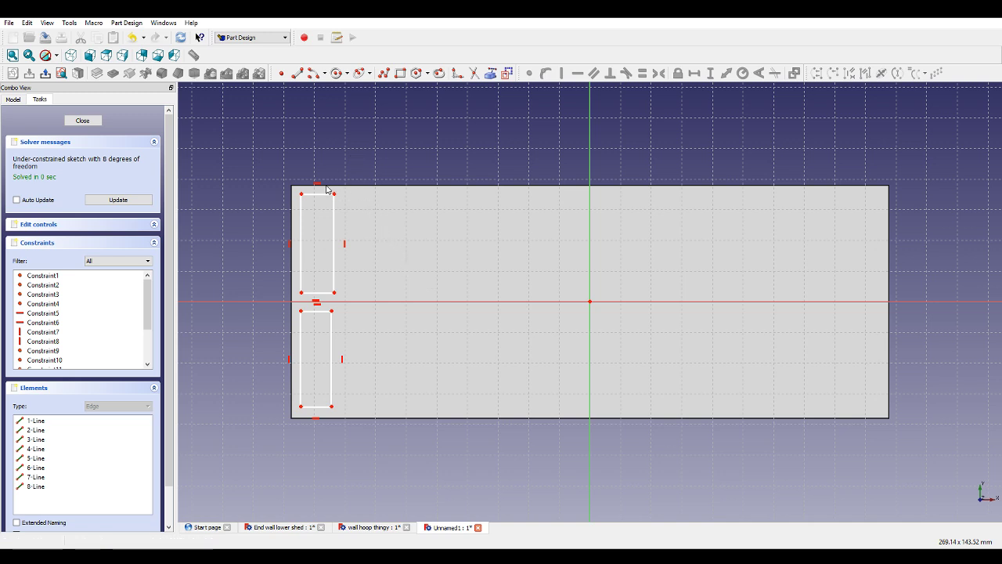
Set the horizontal distance from the upper rectangle's top-left corner to the vertical axis to 96 mm.
{"action": "scroll", "coordinate": [315, 202], "scroll_direction": "up", "scroll_amount": 1}
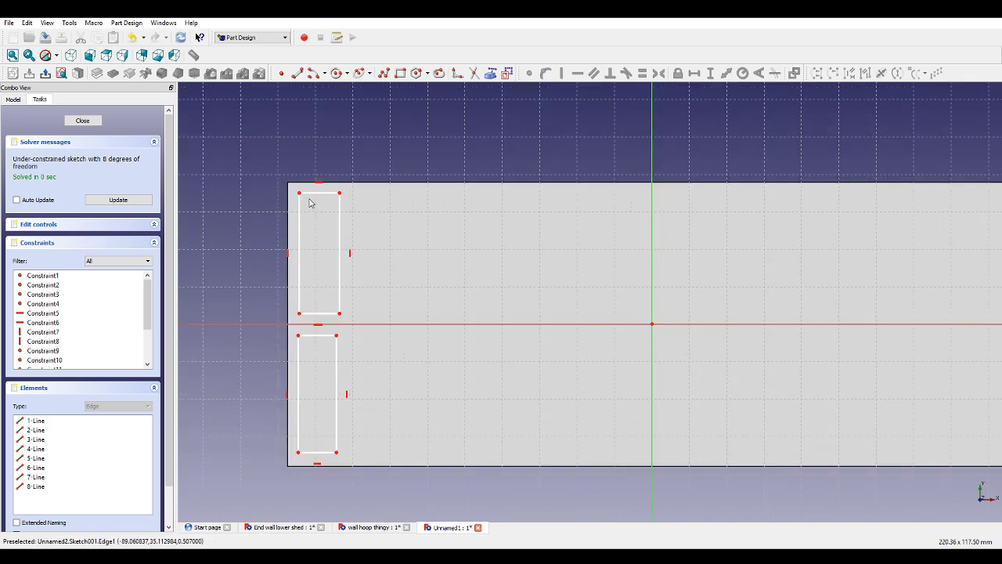
{"action": "left_click", "coordinate": [653, 196]}
{"action": "left_click", "coordinate": [299, 193]}
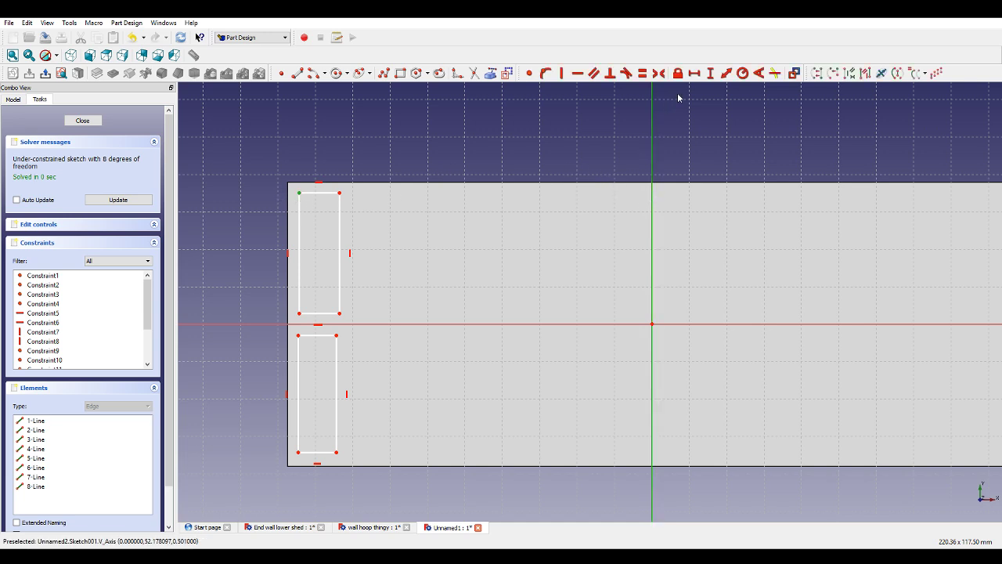
{"action": "left_click", "coordinate": [693, 74]}
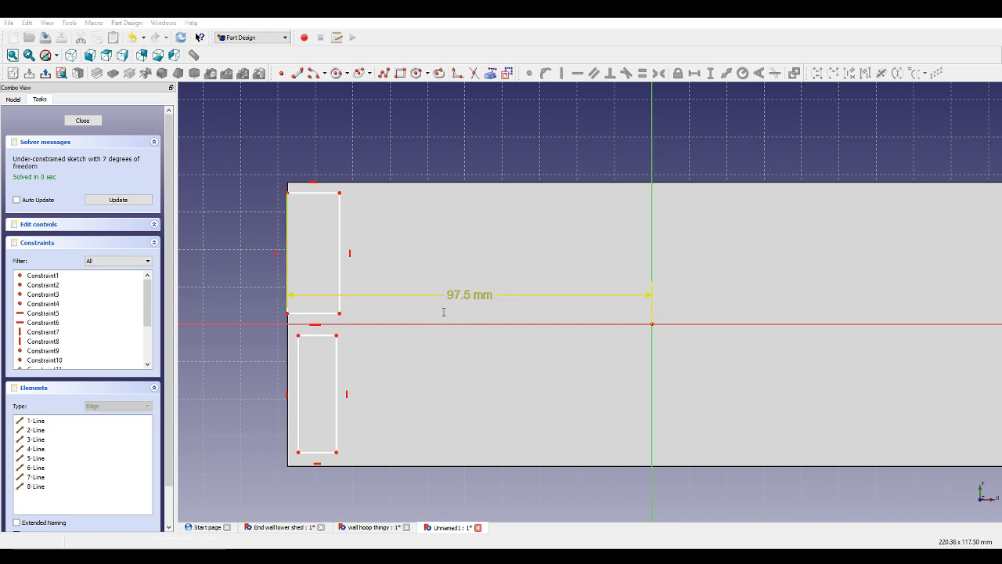
{"action": "left_click", "coordinate": [478, 344]}
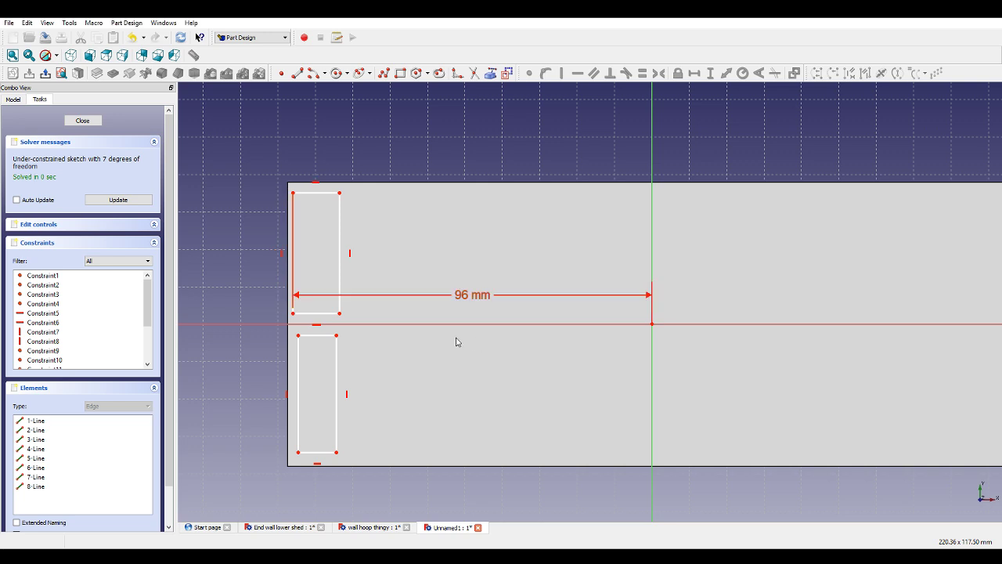
Set the vertical distance from the upper rectangle's top-left corner to the horizontal axis to 36.5 mm.
{"action": "scroll", "coordinate": [309, 199], "scroll_direction": "up", "scroll_amount": 2}
{"action": "left_click", "coordinate": [297, 384]}
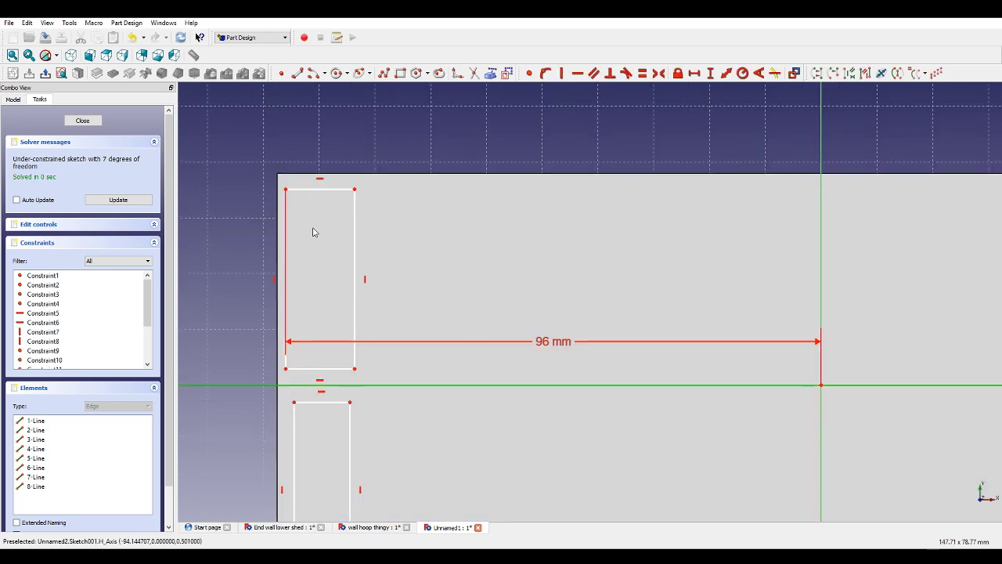
{"action": "left_click", "coordinate": [286, 190]}
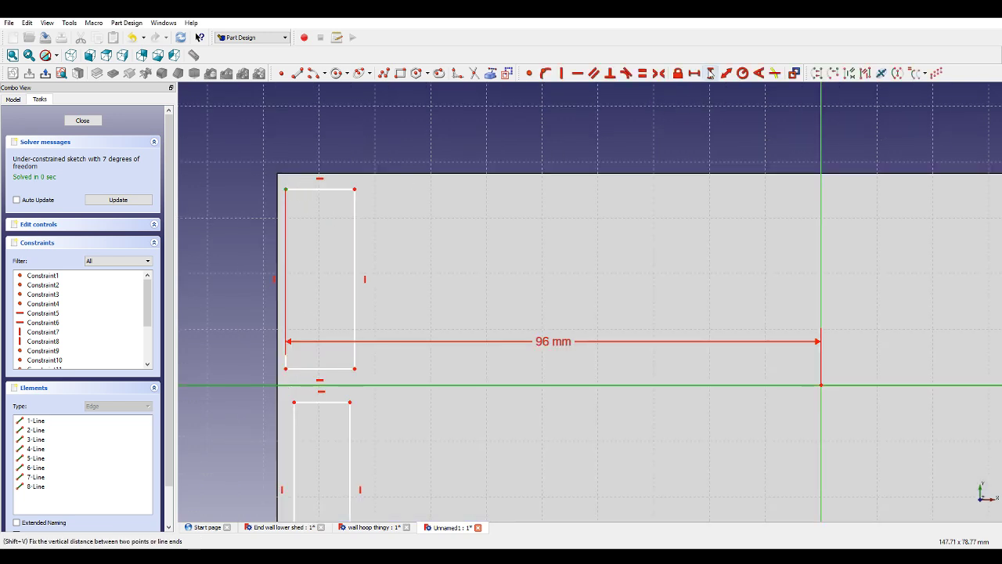
{"action": "left_click", "coordinate": [710, 73]}
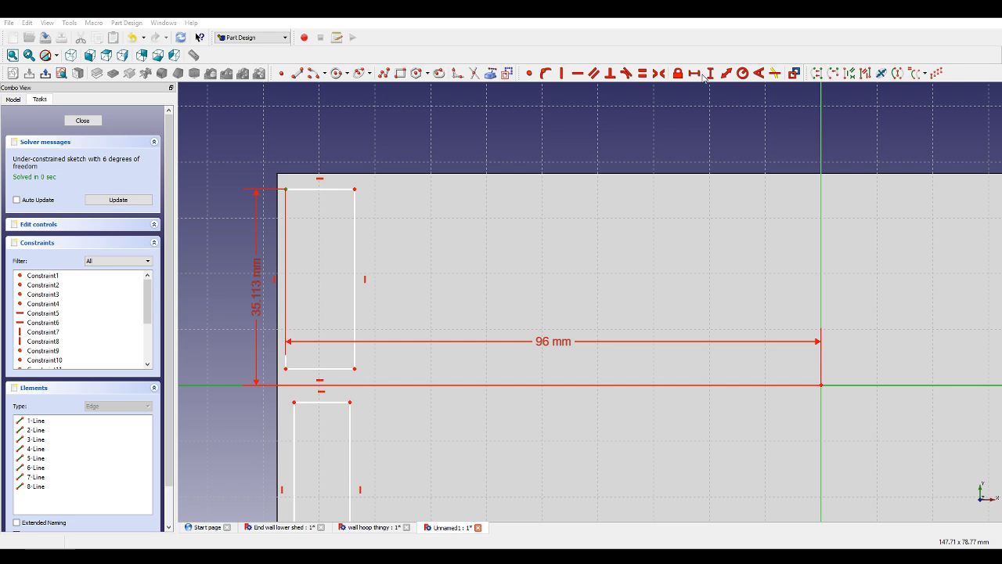
{"action": "key", "text": "Return"}
Apply equal constraints to the two rectangles' left edges and to their facing horizontal edges so both match in height and width.
{"action": "scroll", "coordinate": [265, 313], "scroll_direction": "down", "scroll_amount": 2}
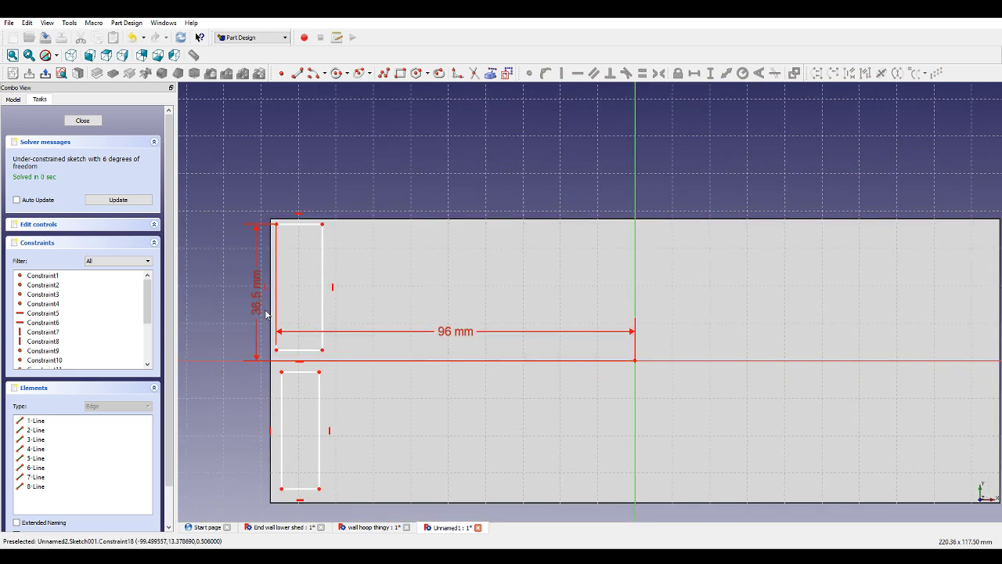
{"action": "scroll", "coordinate": [294, 376], "scroll_direction": "up", "scroll_amount": 1}
{"action": "scroll", "coordinate": [296, 371], "scroll_direction": "down", "scroll_amount": 3}
{"action": "scroll", "coordinate": [290, 441], "scroll_direction": "up", "scroll_amount": 2}
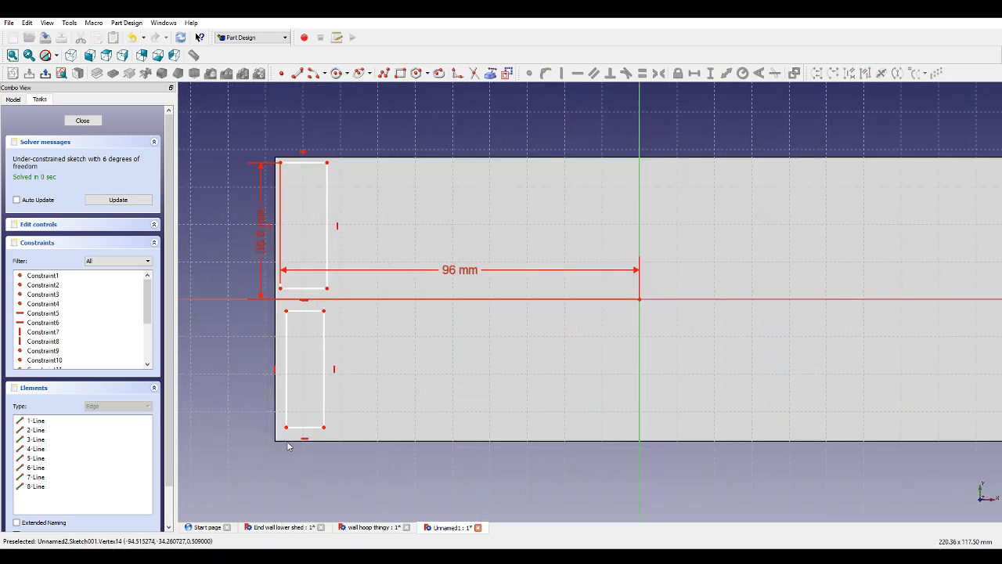
{"action": "left_click", "coordinate": [287, 330]}
{"action": "left_click", "coordinate": [282, 256]}
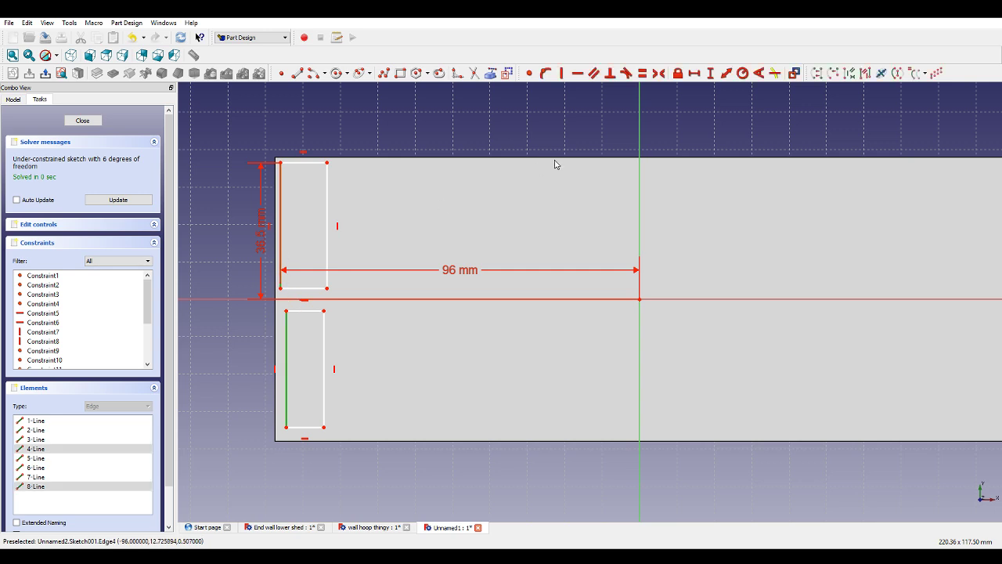
{"action": "left_click", "coordinate": [642, 73]}
{"action": "left_click", "coordinate": [306, 308]}
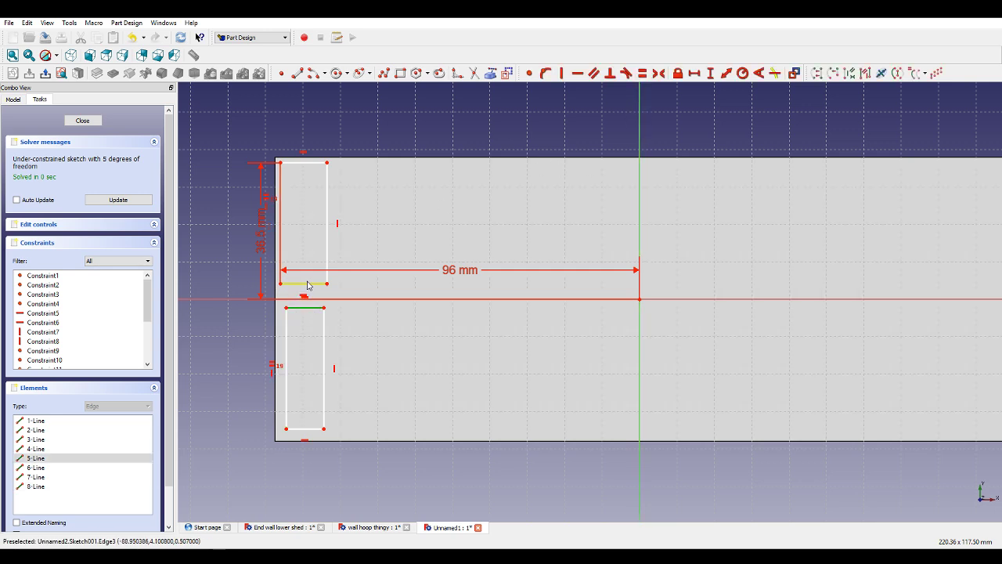
{"action": "left_click", "coordinate": [308, 284]}
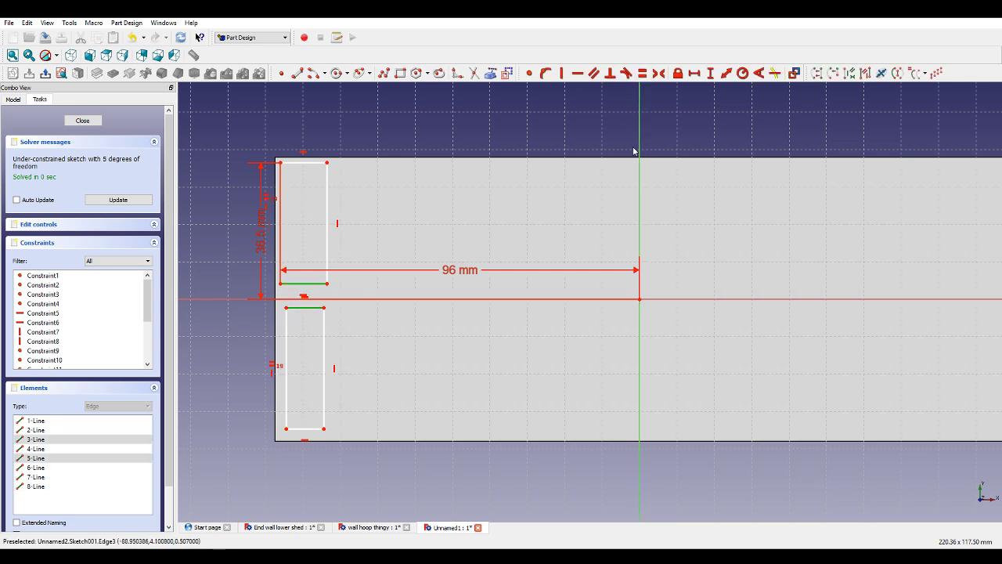
{"action": "left_click", "coordinate": [649, 73]}
Set the lower rectangle's top-left corner 1.5 mm below the horizontal axis.
{"action": "scroll", "coordinate": [314, 397], "scroll_direction": "up", "scroll_amount": 1}
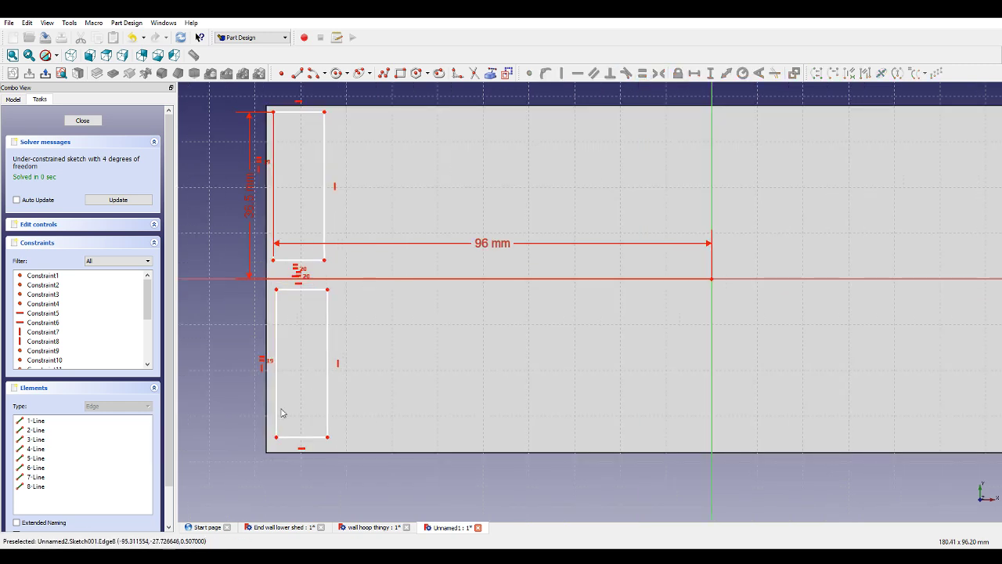
{"action": "left_click", "coordinate": [276, 290]}
{"action": "left_click", "coordinate": [283, 278]}
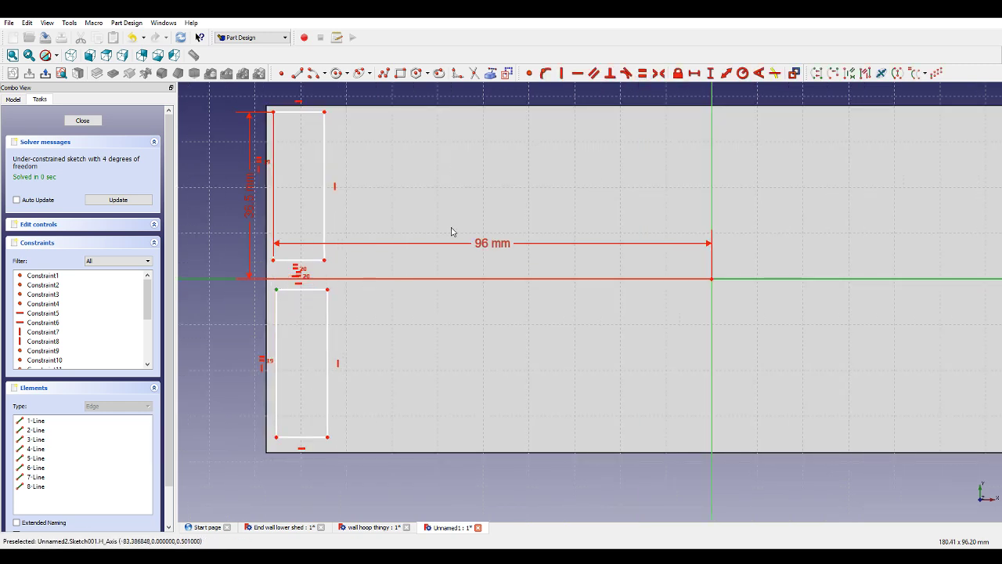
{"action": "left_click", "coordinate": [707, 74]}
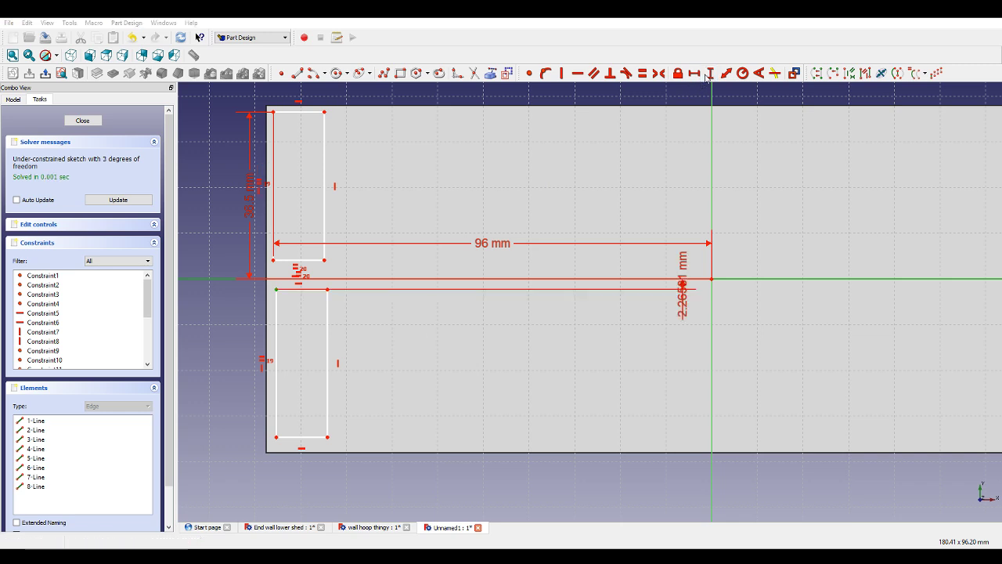
{"action": "type", "text": "1.5"}
{"action": "key", "text": "Return"}
Set the upper rectangle's bottom-left corner 1.5 mm above the horizontal axis.
{"action": "scroll", "coordinate": [313, 225], "scroll_direction": "up", "scroll_amount": 2}
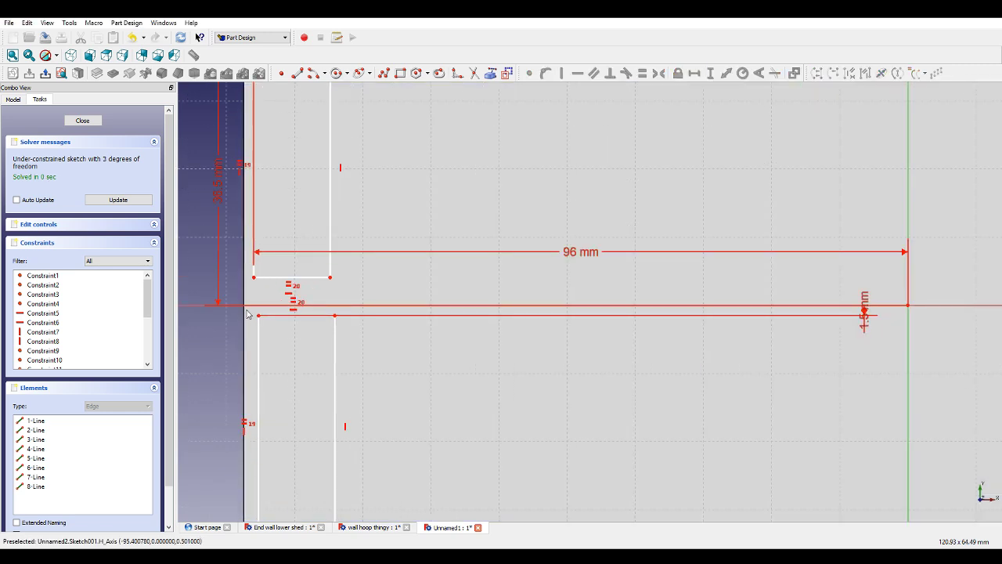
{"action": "left_click", "coordinate": [249, 306]}
{"action": "left_click", "coordinate": [254, 277]}
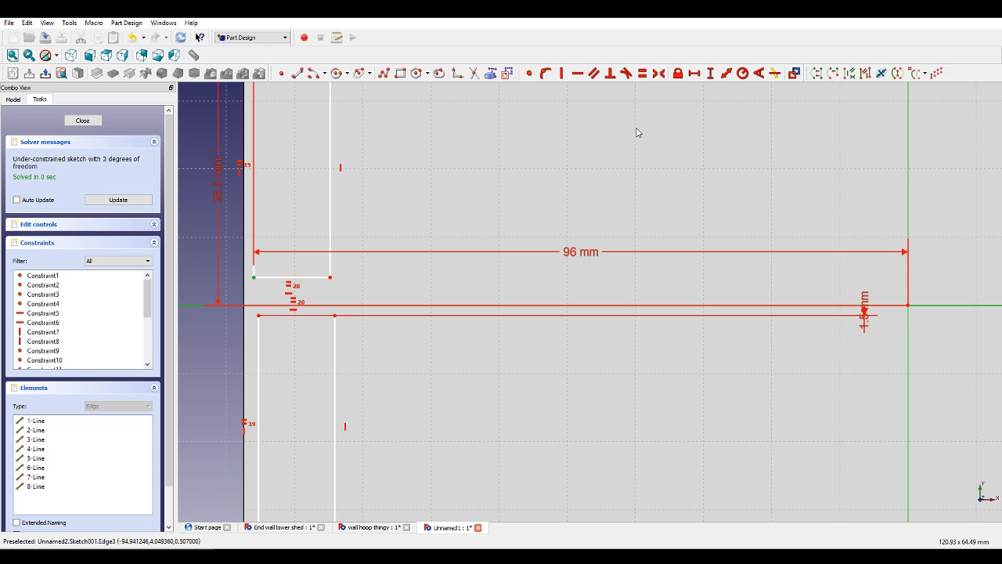
{"action": "left_click", "coordinate": [710, 73]}
{"action": "type", "text": "1.5"}
{"action": "key", "text": "Return"}
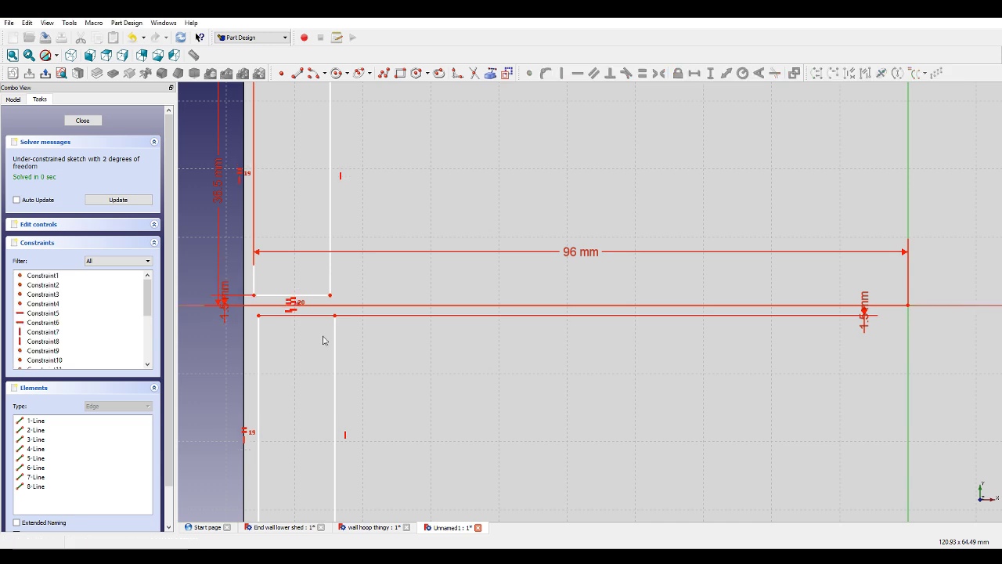
Draw a construction line joining the two rectangles' facing left corners and constrain it vertical.
{"action": "left_click", "coordinate": [298, 73]}
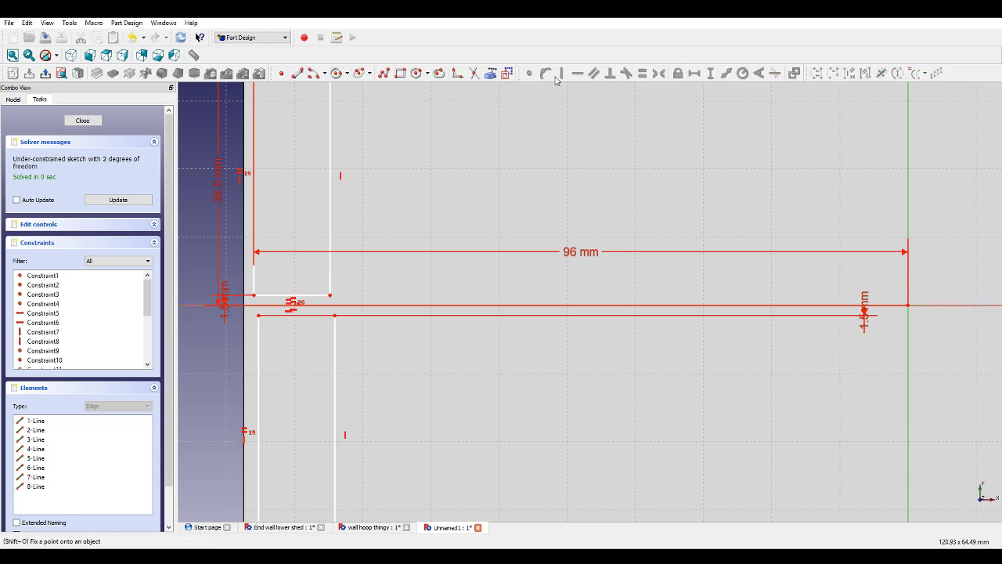
{"action": "left_click", "coordinate": [506, 73]}
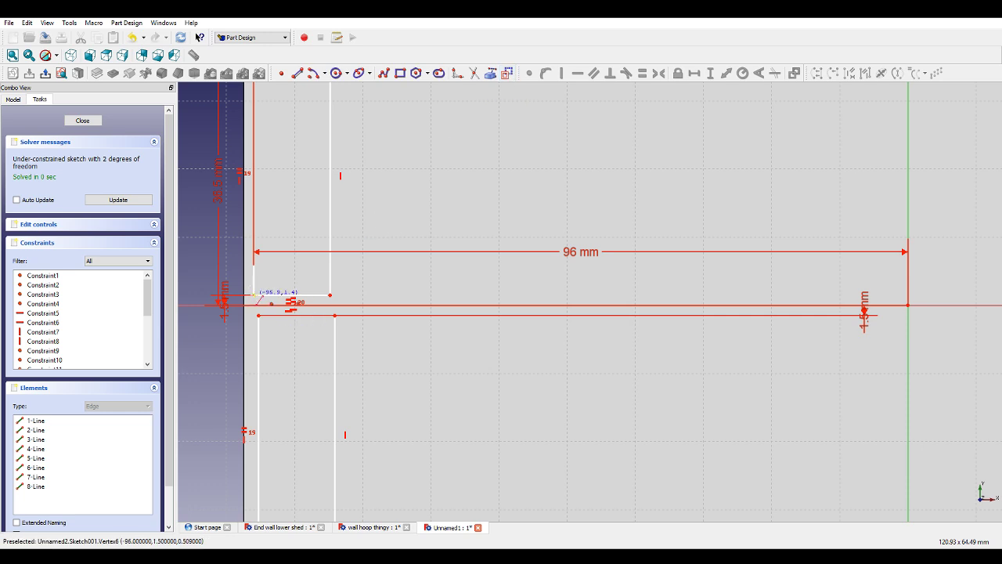
{"action": "left_click", "coordinate": [254, 294]}
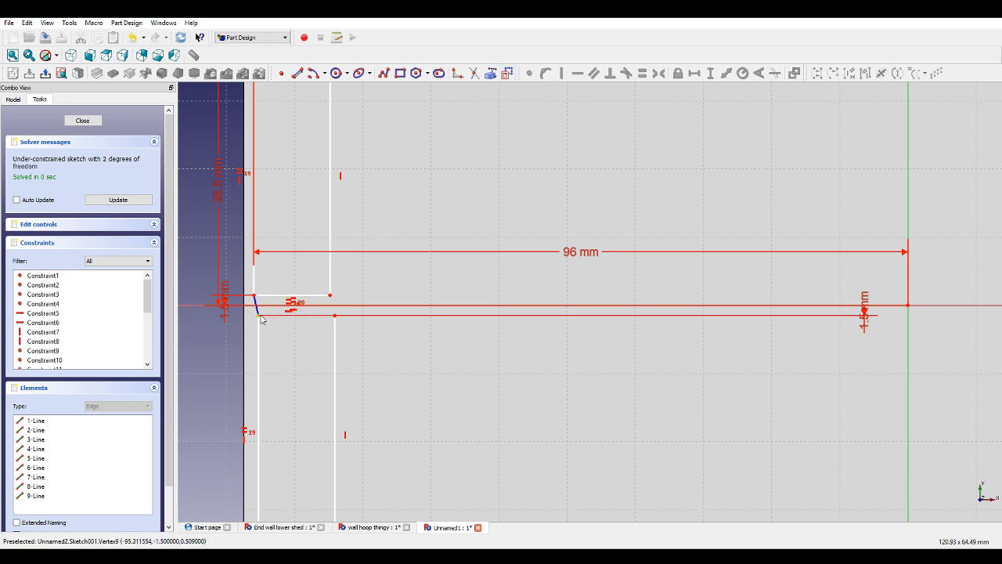
{"action": "left_click", "coordinate": [259, 316]}
{"action": "left_click", "coordinate": [257, 310]}
{"action": "left_click", "coordinate": [574, 73]}
Set the horizontal length of the upper rectangle's top edge to 8 mm.
{"action": "scroll", "coordinate": [440, 383], "scroll_direction": "down", "scroll_amount": 3}
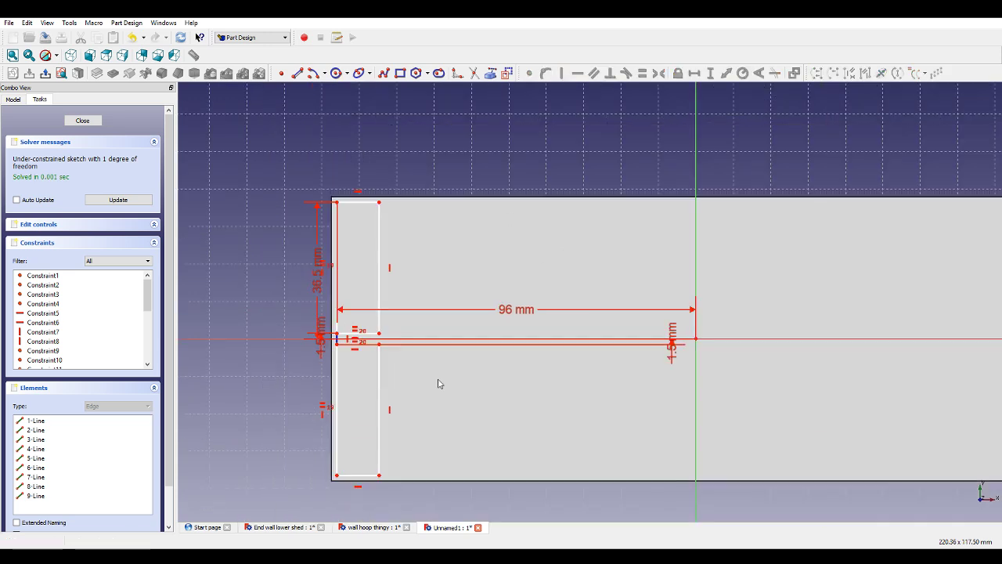
{"action": "left_click_drag", "start_coordinate": [382, 462], "coordinate": [381, 423]}
{"action": "scroll", "coordinate": [381, 423], "scroll_direction": "down", "scroll_amount": 2}
{"action": "scroll", "coordinate": [619, 419], "scroll_direction": "up", "scroll_amount": 1}
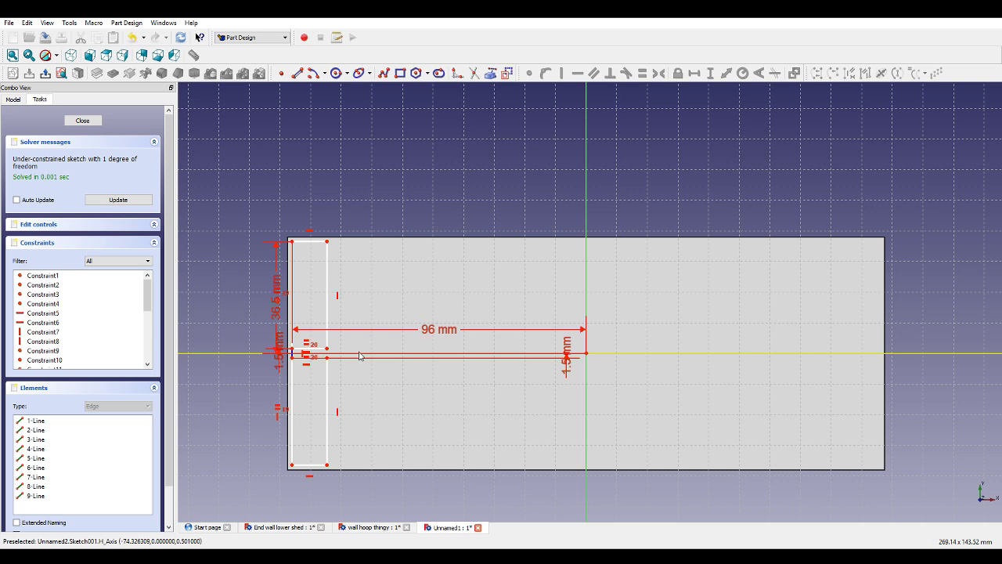
{"action": "scroll", "coordinate": [350, 334], "scroll_direction": "up", "scroll_amount": 1}
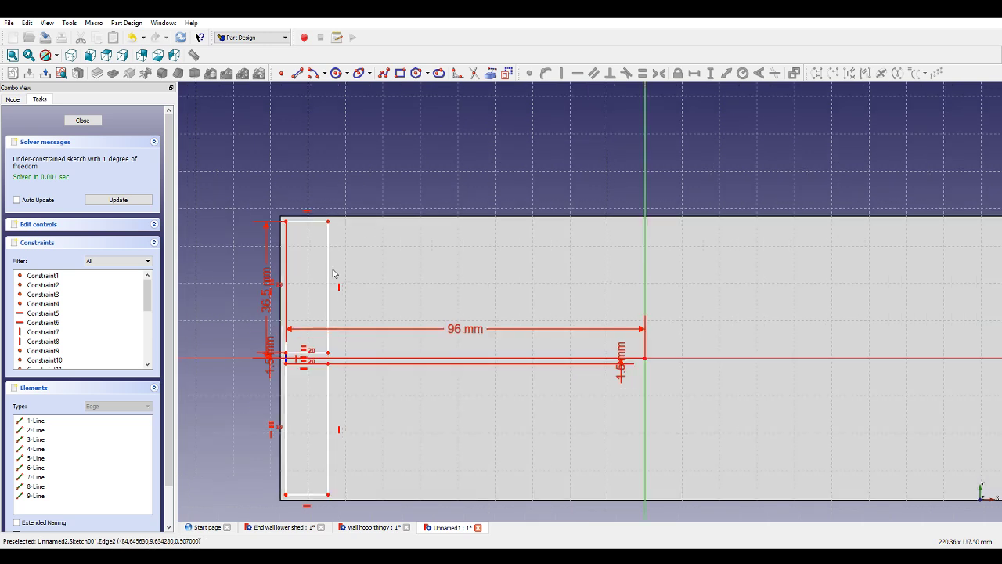
{"action": "left_click", "coordinate": [319, 224]}
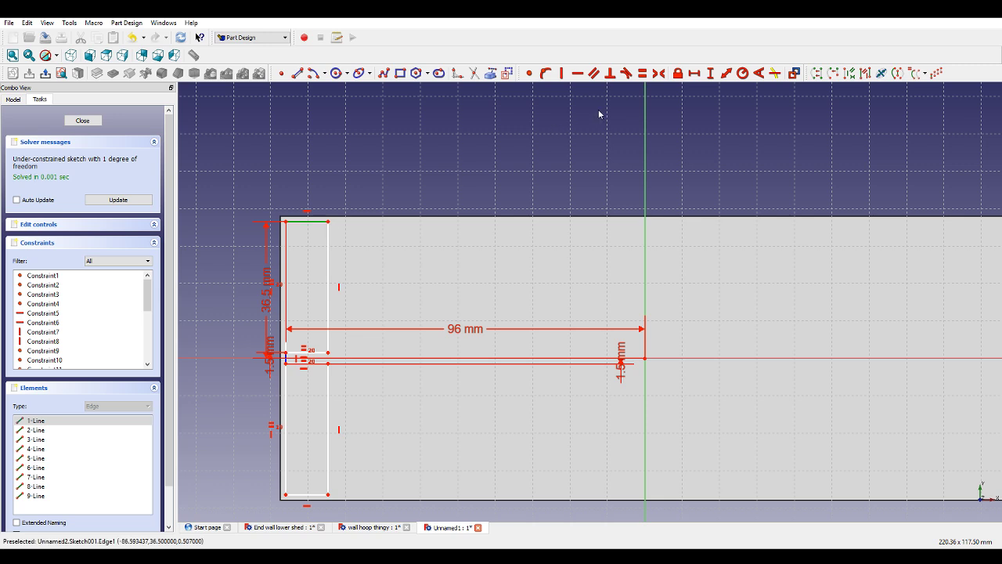
{"action": "left_click", "coordinate": [693, 72]}
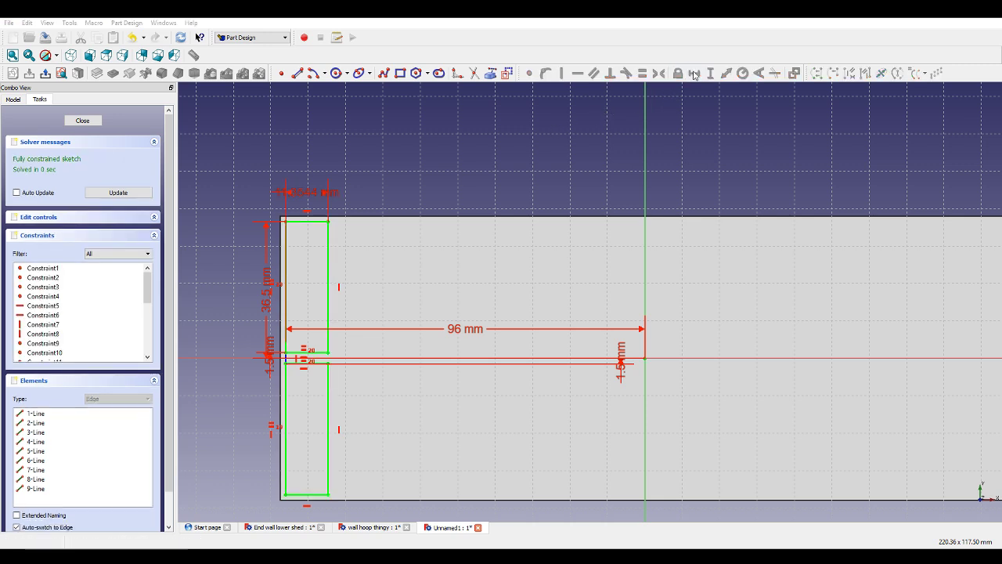
Close the sketch and pocket the two rectangles through the panel.
{"action": "left_click", "coordinate": [83, 121]}
{"action": "left_click", "coordinate": [113, 73]}
{"action": "left_click", "coordinate": [70, 121]}
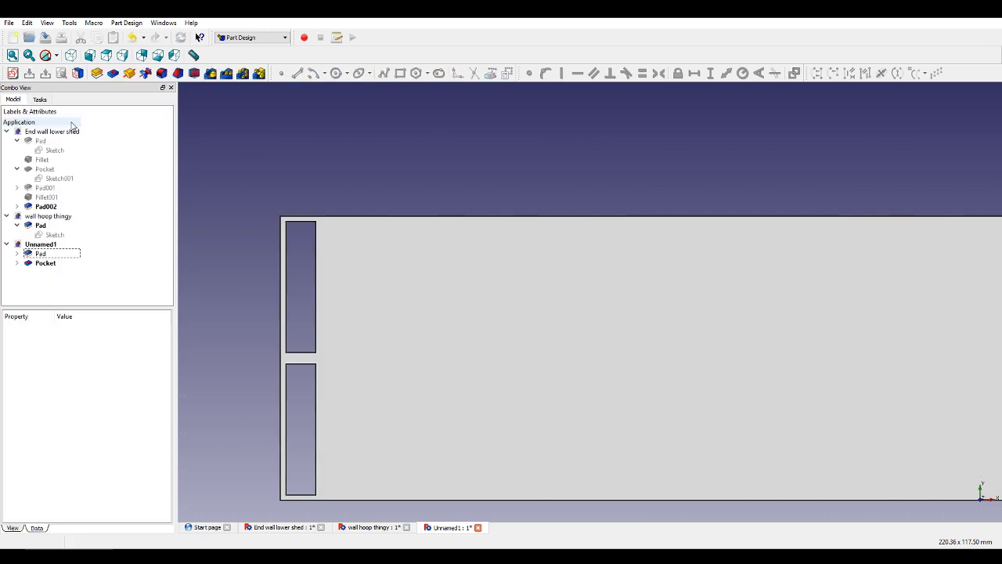
Create a linear pattern of the pocket along the horizontal sketch axis with a length of 184 mm.
{"action": "middle_click_drag", "start_coordinate": [233, 152], "coordinate": [319, 186]}
{"action": "scroll", "coordinate": [320, 187], "scroll_direction": "down", "scroll_amount": 1}
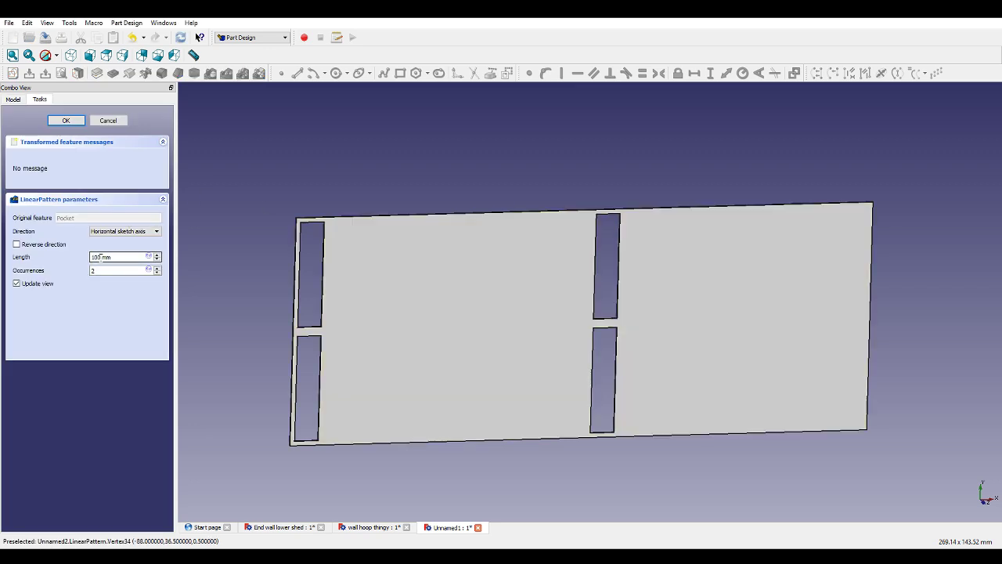
{"action": "left_click_drag", "start_coordinate": [103, 257], "coordinate": [92, 257]}
{"action": "key", "text": "BackSpace"}
{"action": "type", "text": "270"}
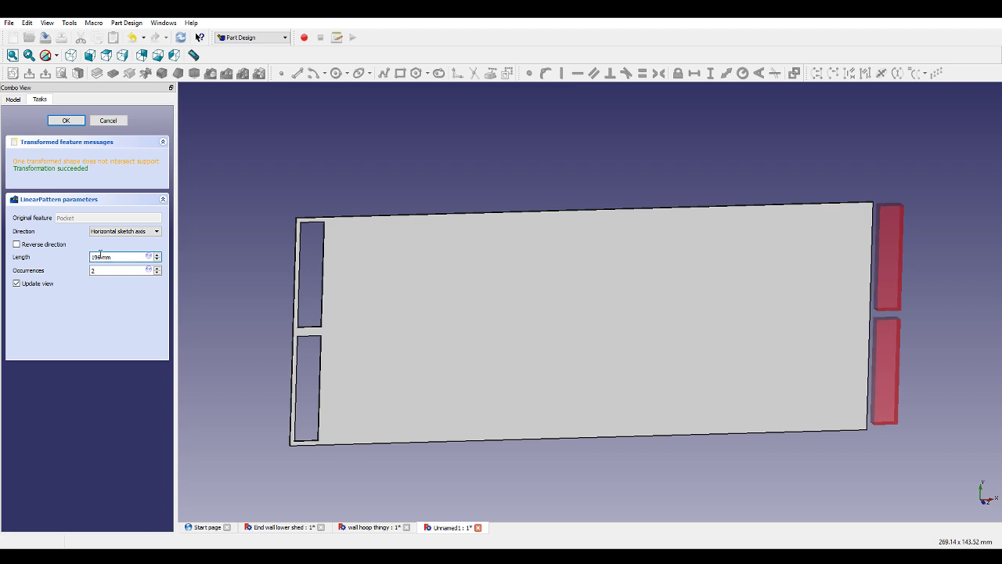
{"action": "key", "text": "BackSpace"}
{"action": "key", "text": "BackSpace"}
{"action": "type", "text": "8"}
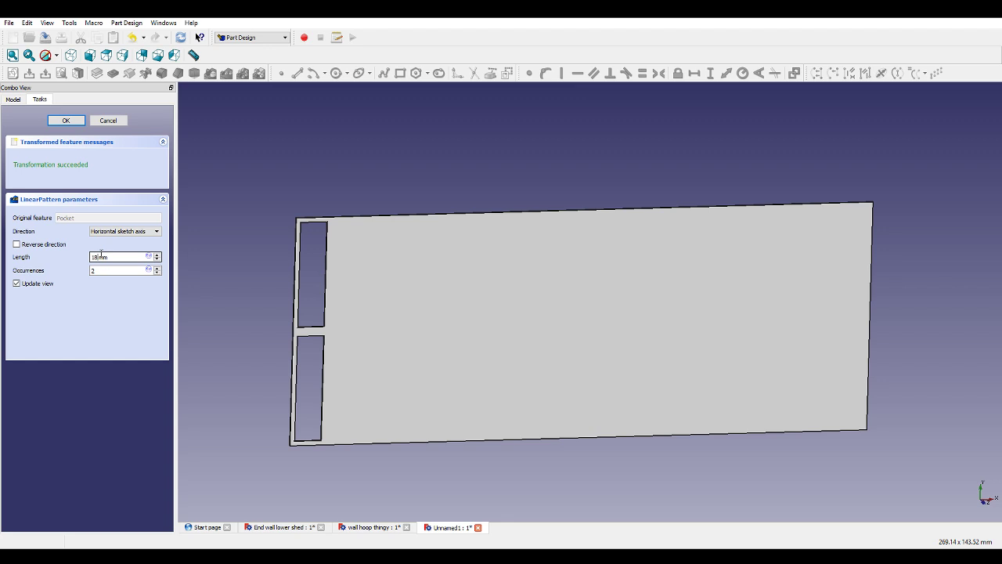
{"action": "type", "text": "6"}
{"action": "scroll", "coordinate": [881, 284], "scroll_direction": "up", "scroll_amount": 3}
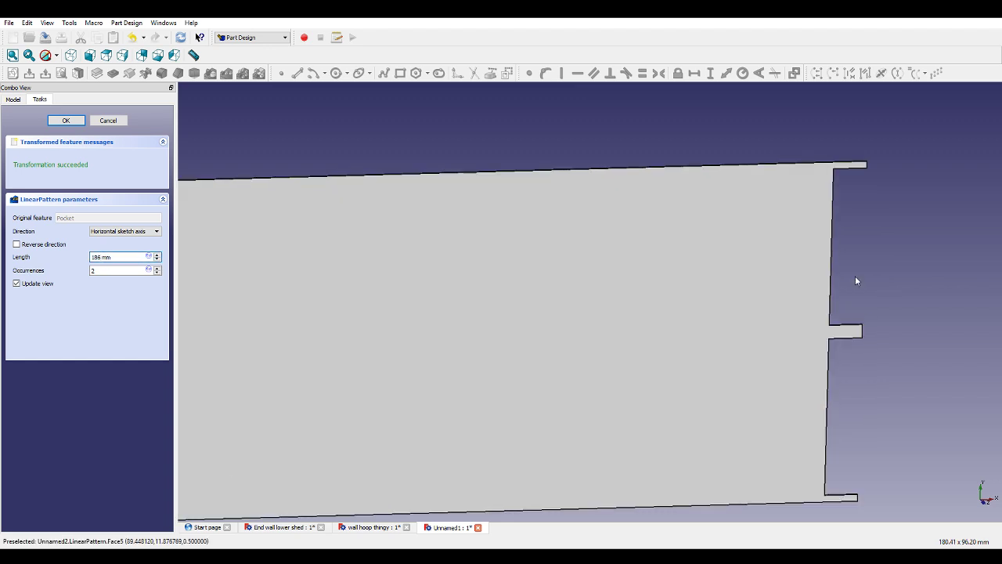
{"action": "key", "text": "BackSpace"}
{"action": "type", "text": "4"}
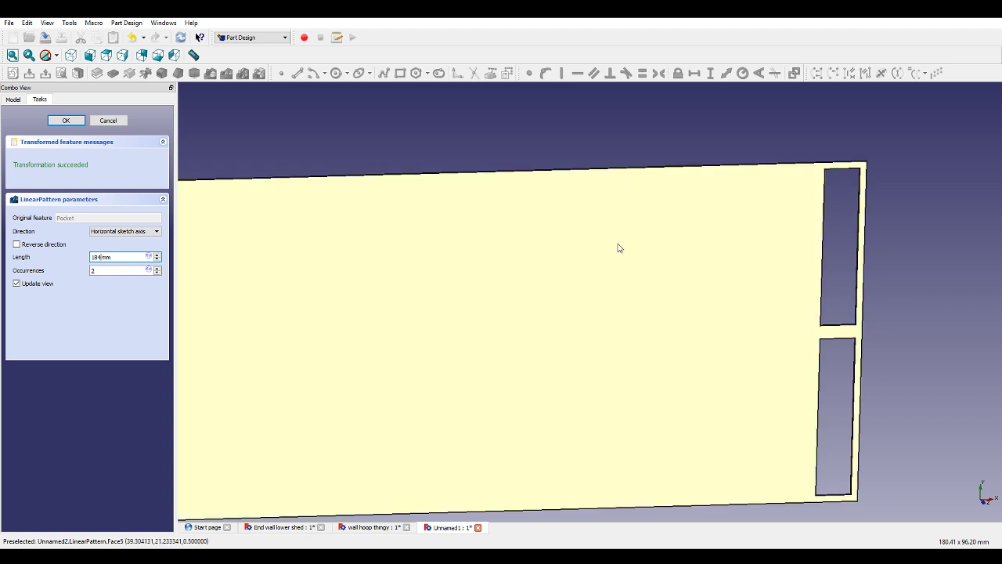
{"action": "mouse_move", "coordinate": [618, 246]}
{"action": "middle_mouse_down"}
{"action": "mouse_move", "coordinate": [653, 240]}
{"action": "mouse_move", "coordinate": [606, 246]}
{"action": "middle_mouse_up"}
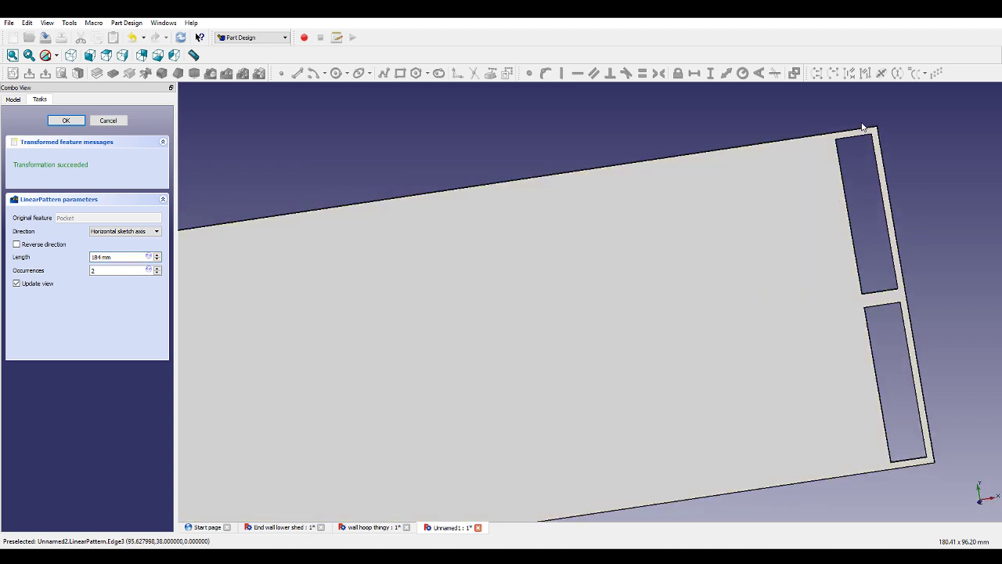
{"action": "scroll", "coordinate": [883, 130], "scroll_direction": "up", "scroll_amount": 5}
{"action": "scroll", "coordinate": [882, 129], "scroll_direction": "down", "scroll_amount": 8}
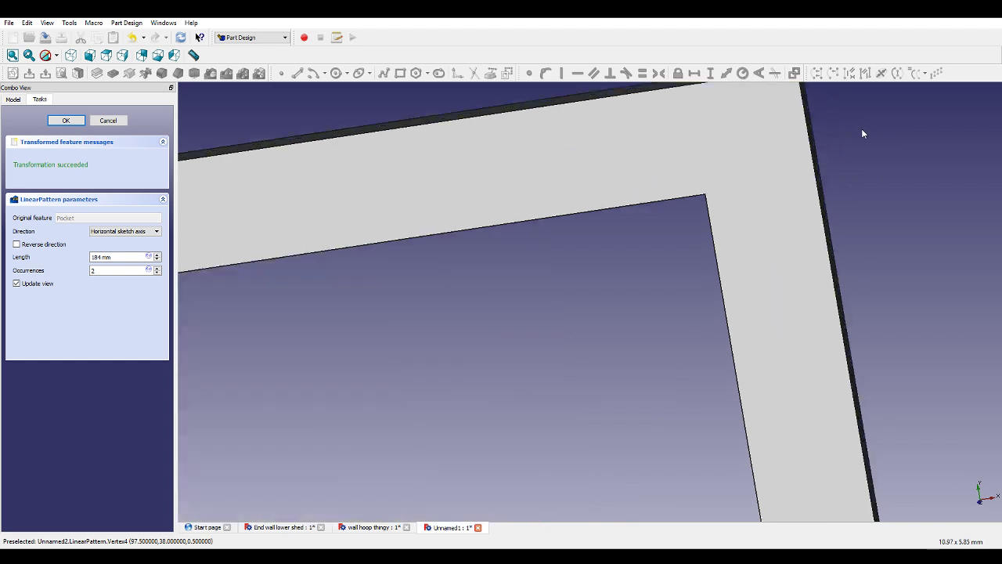
{"action": "scroll", "coordinate": [633, 220], "scroll_direction": "up", "scroll_amount": 2}
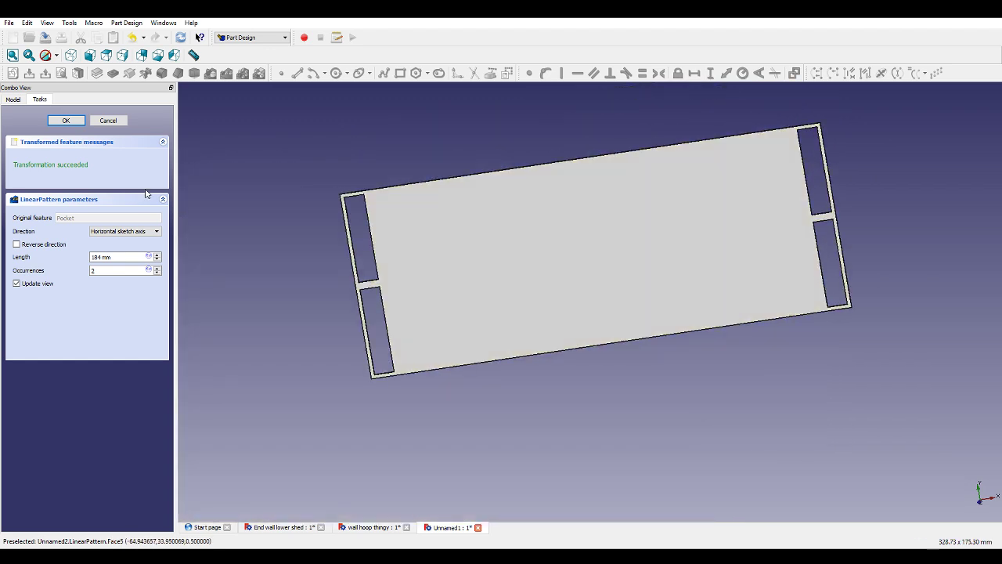
Set the linear pattern to 20 occurrences and accept it.
{"action": "left_click", "coordinate": [104, 269]}
{"action": "middle_click_drag", "start_coordinate": [638, 200], "coordinate": [687, 201]}
{"action": "scroll", "coordinate": [380, 185], "scroll_direction": "up", "scroll_amount": 8}
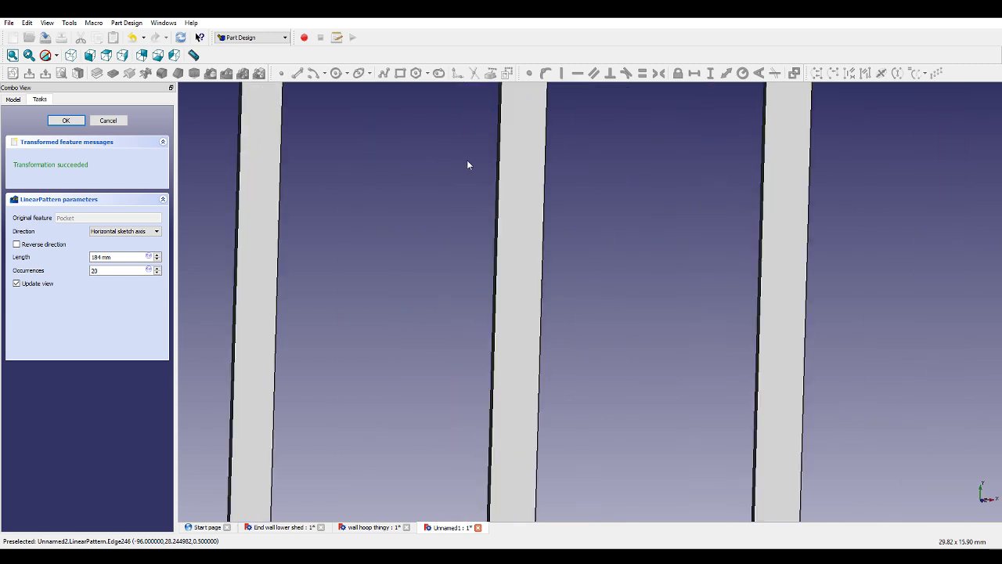
{"action": "scroll", "coordinate": [503, 148], "scroll_direction": "down", "scroll_amount": 3}
{"action": "scroll", "coordinate": [509, 117], "scroll_direction": "up", "scroll_amount": 3}
{"action": "scroll", "coordinate": [506, 151], "scroll_direction": "down", "scroll_amount": 8}
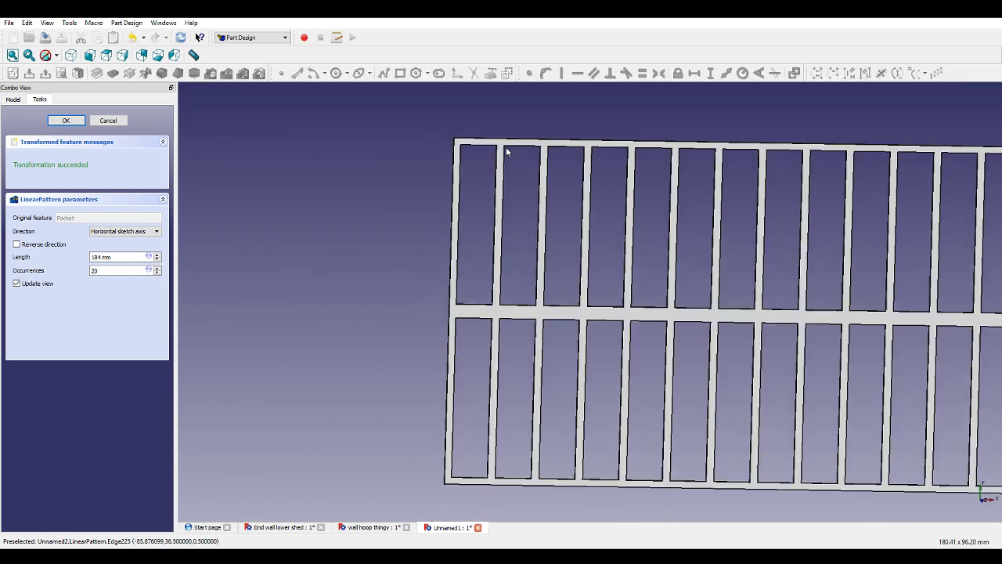
{"action": "scroll", "coordinate": [700, 160], "scroll_direction": "up", "scroll_amount": 3}
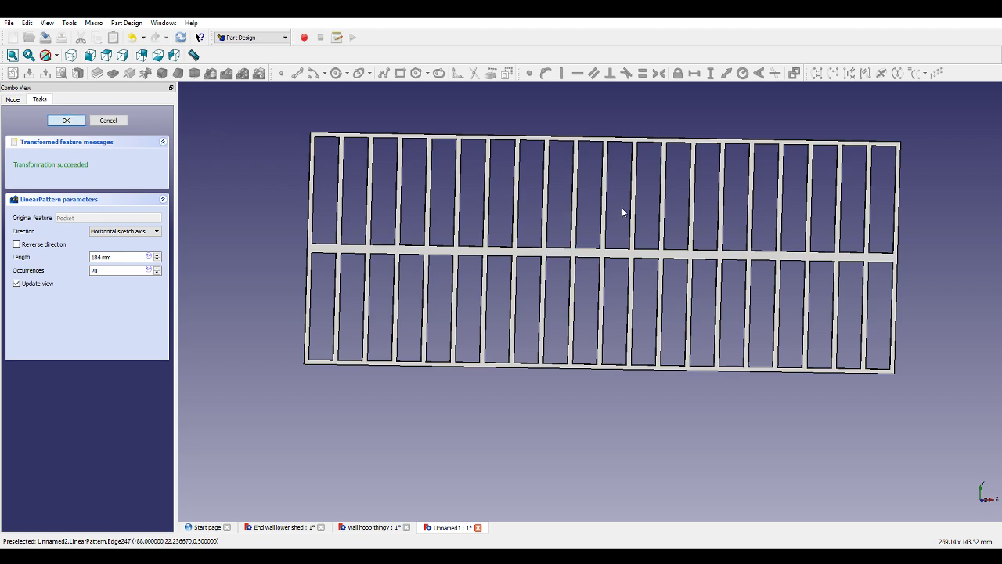
{"action": "left_click", "coordinate": [67, 121]}
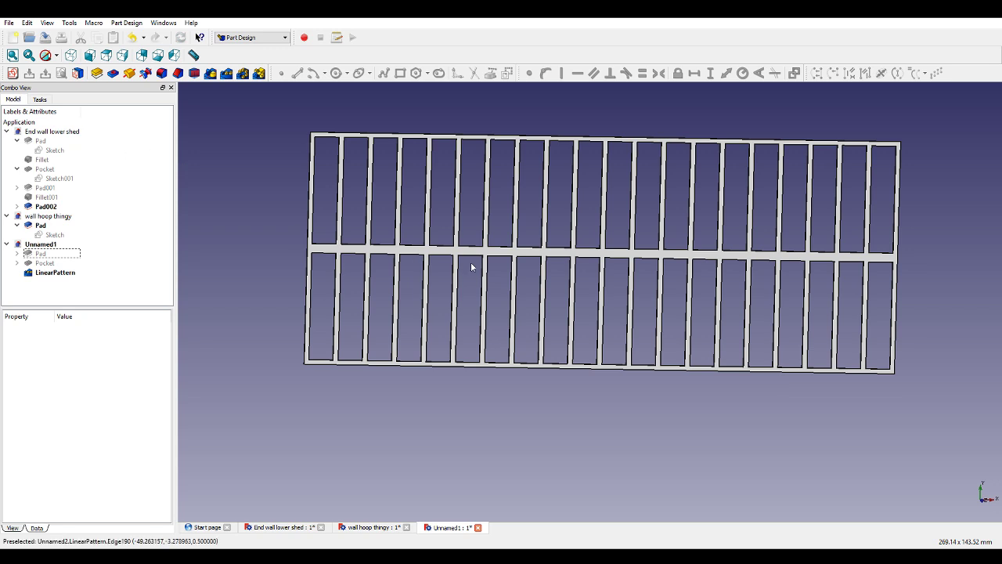
Set the length of the new panel's base pad to 1 mm.
{"action": "middle_click_drag", "start_coordinate": [470, 252], "coordinate": [492, 226]}
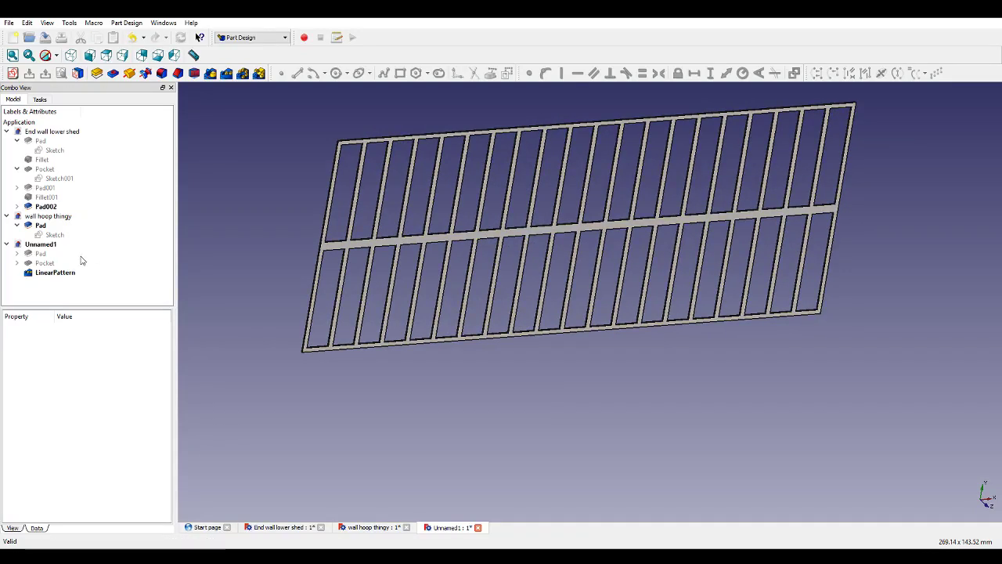
{"action": "double_click", "coordinate": [44, 253]}
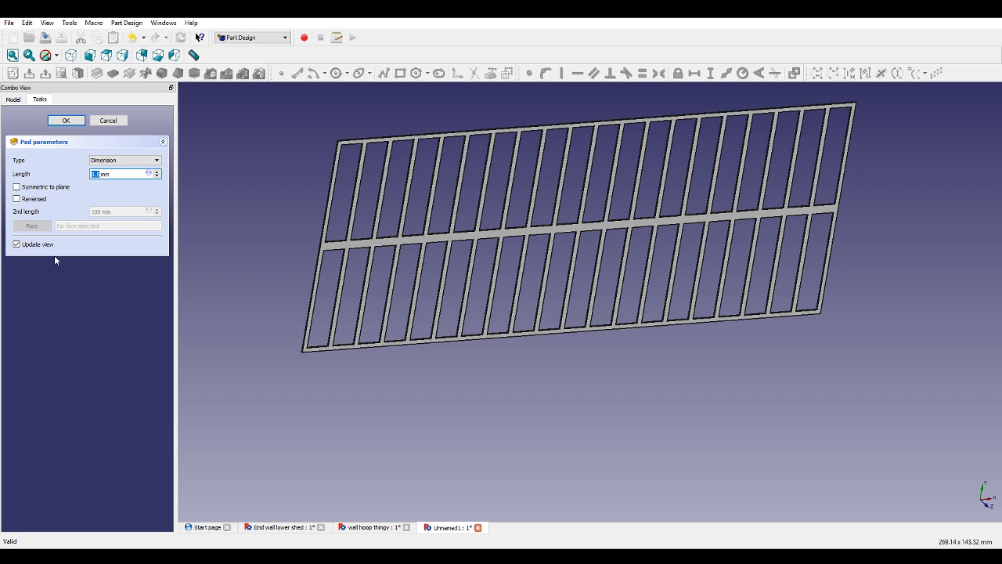
{"action": "type", "text": "1"}
{"action": "left_click", "coordinate": [66, 121]}
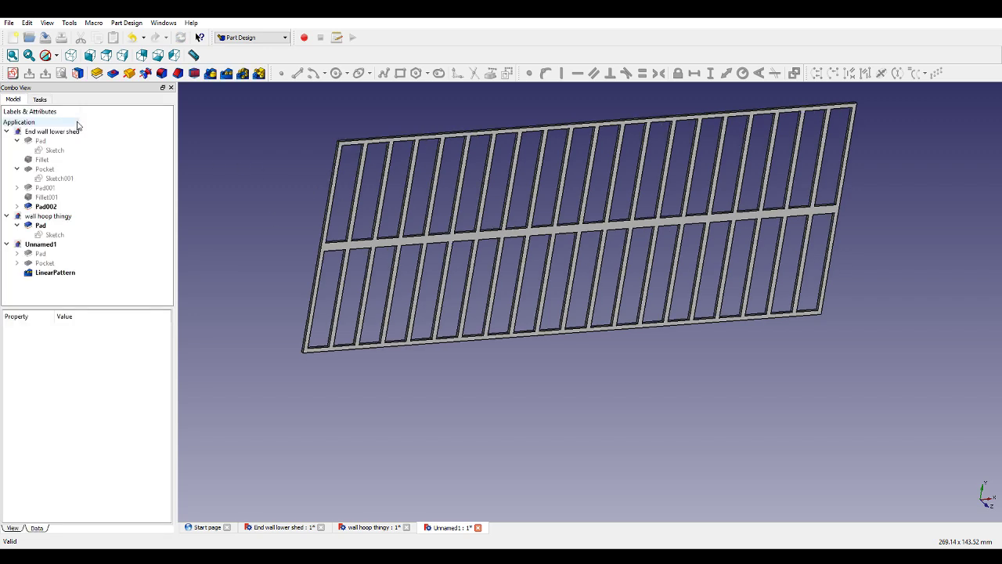
{"action": "left_click", "coordinate": [459, 242]}
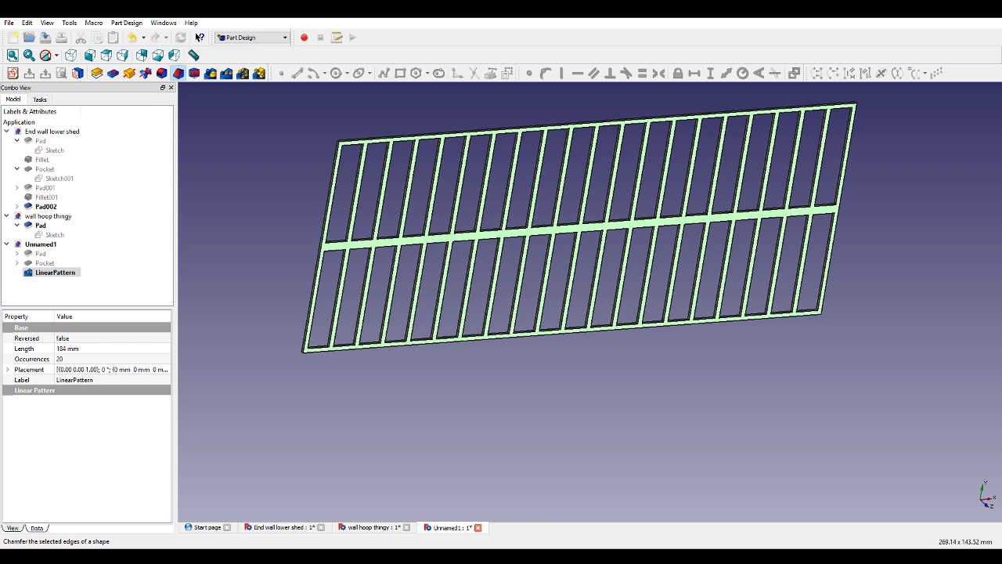
{"action": "left_click", "coordinate": [178, 73]}
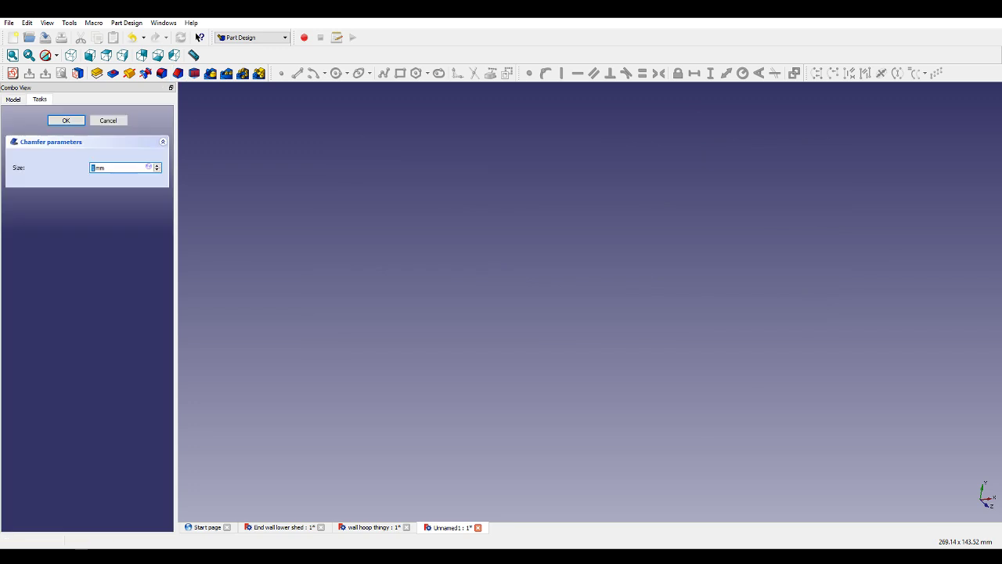
{"action": "left_click", "coordinate": [108, 120]}
{"action": "scroll", "coordinate": [372, 261], "scroll_direction": "up", "scroll_amount": 5}
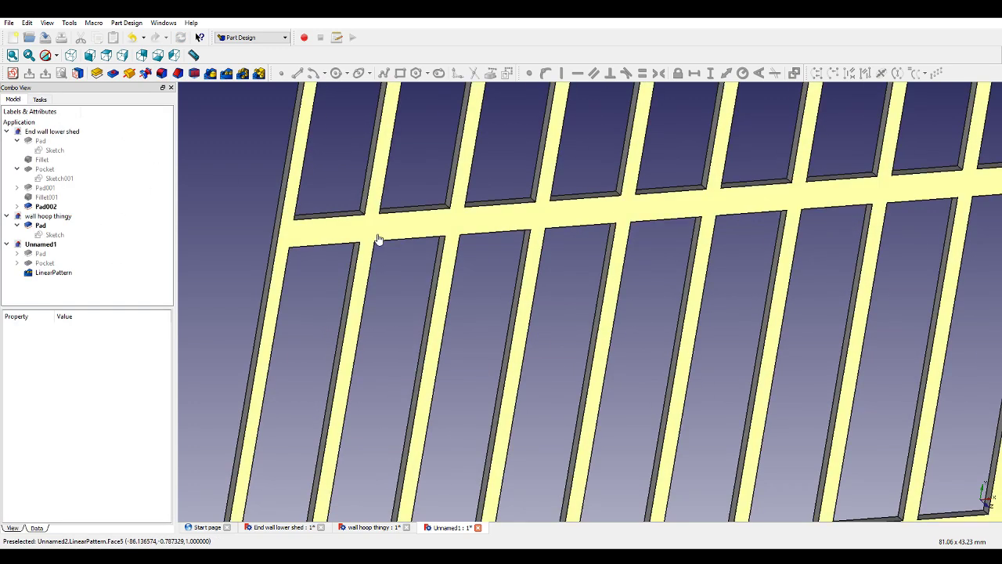
Chamfer the edges of the slotted panel's front face with a size of 0.5 mm.
{"action": "left_click", "coordinate": [378, 239]}
{"action": "scroll", "coordinate": [521, 317], "scroll_direction": "down", "scroll_amount": 5}
{"action": "scroll", "coordinate": [430, 281], "scroll_direction": "up", "scroll_amount": 5}
{"action": "scroll", "coordinate": [430, 280], "scroll_direction": "down", "scroll_amount": 6}
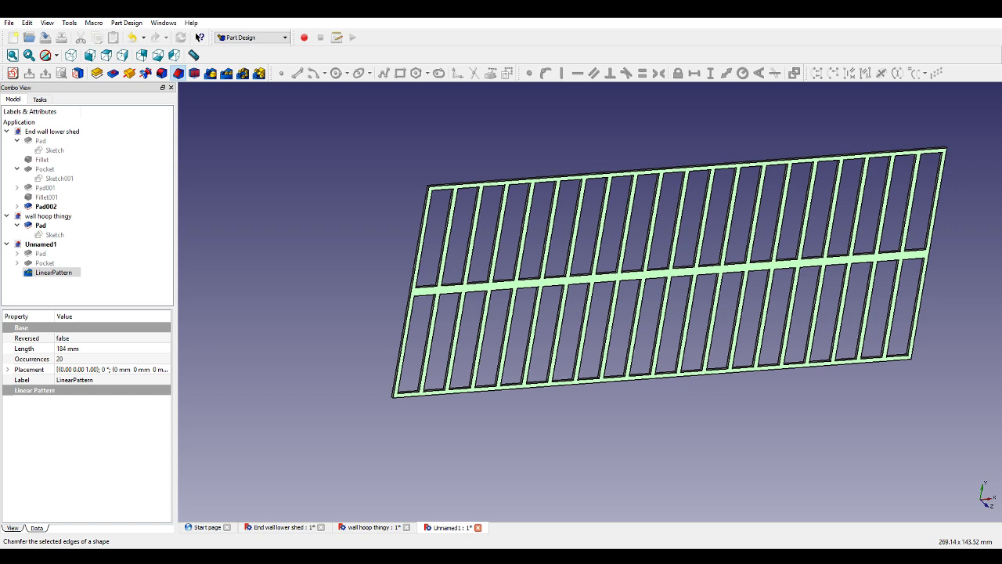
{"action": "left_click", "coordinate": [179, 73]}
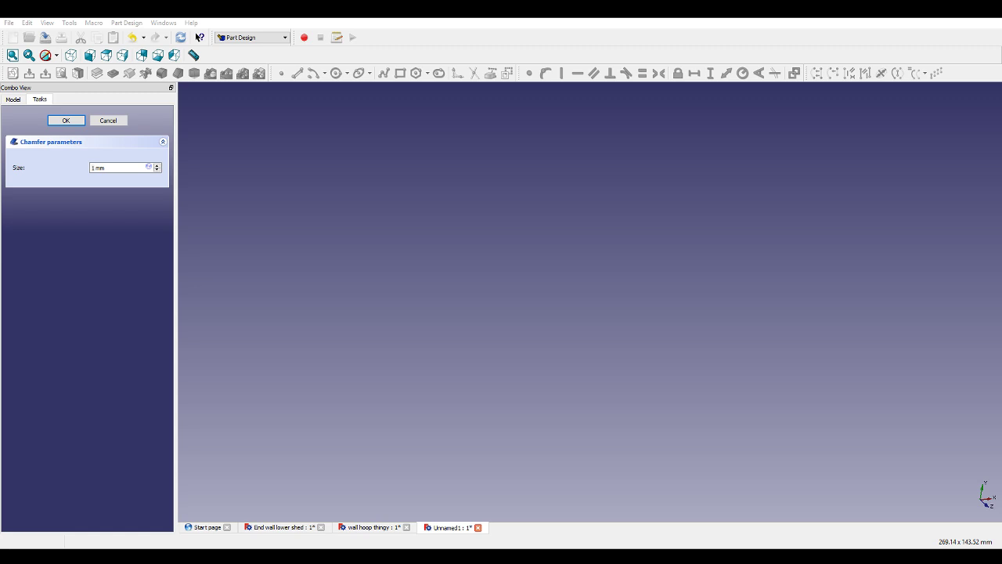
{"action": "left_click_drag", "start_coordinate": [96, 167], "coordinate": [81, 170]}
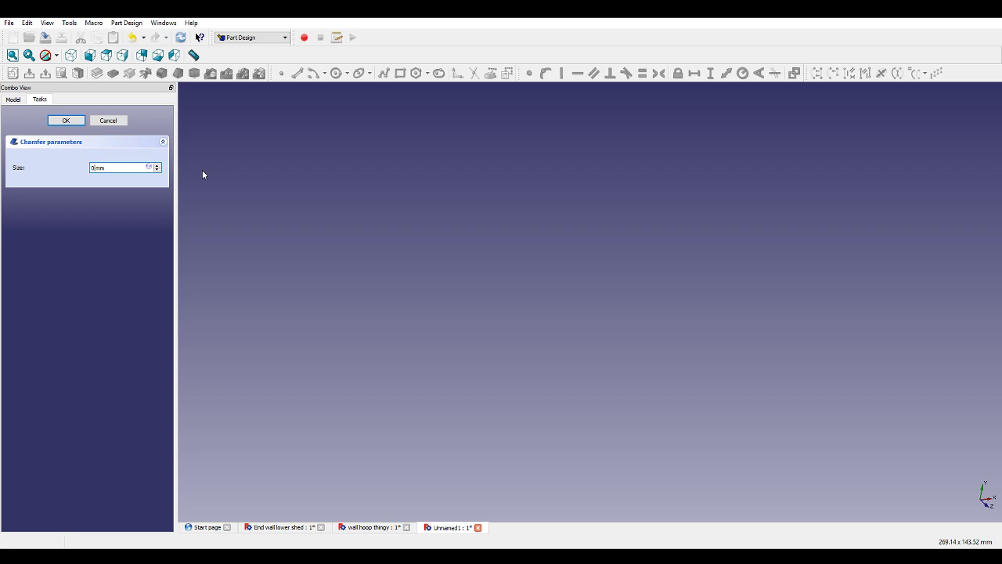
{"action": "type", "text": ".5"}
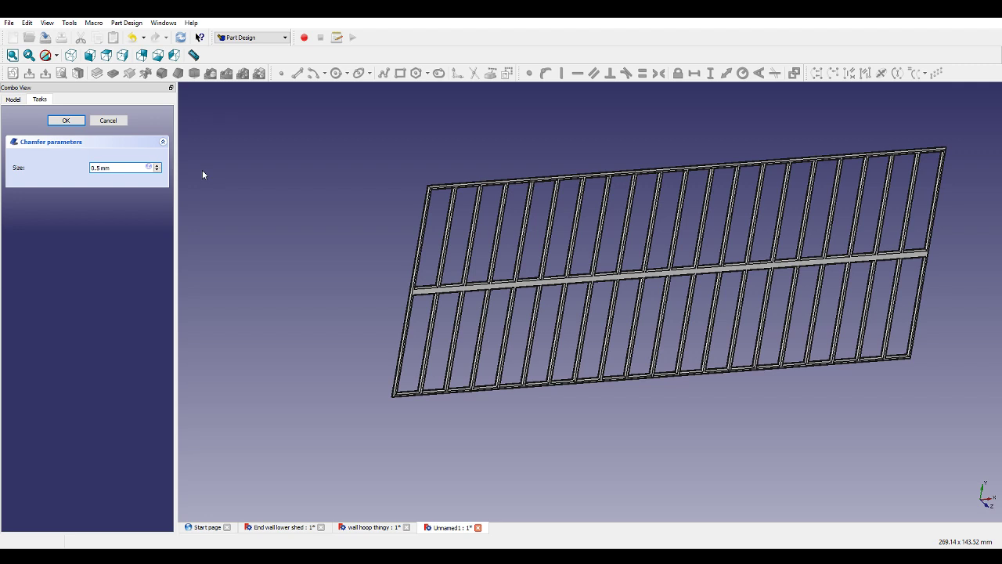
Examine the chamfered bars, the middle rail and the outer corner of the slotted panel.
{"action": "scroll", "coordinate": [422, 289], "scroll_direction": "up", "scroll_amount": 10}
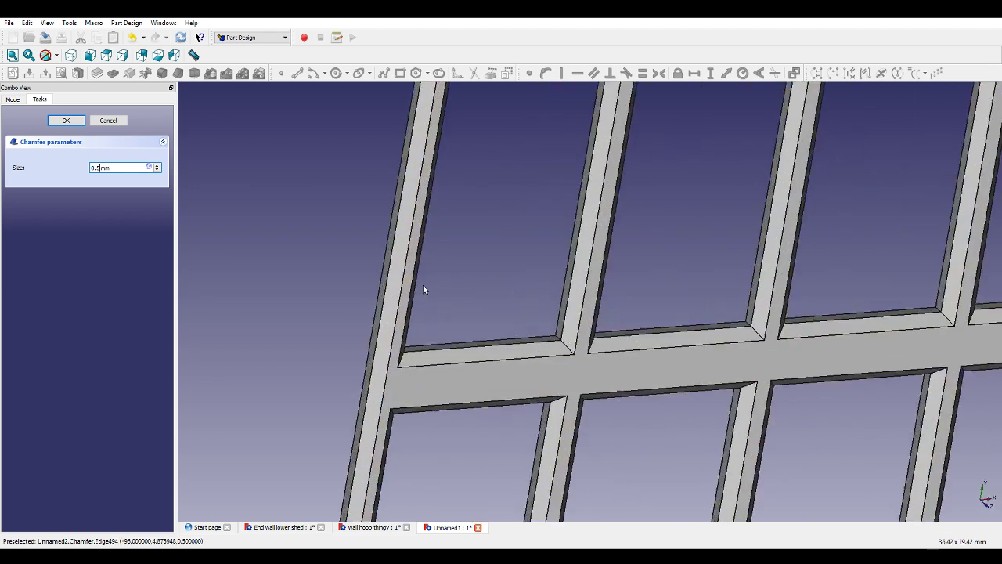
{"action": "scroll", "coordinate": [424, 289], "scroll_direction": "down", "scroll_amount": 2}
{"action": "scroll", "coordinate": [562, 348], "scroll_direction": "up", "scroll_amount": 5}
{"action": "middle_click_drag", "start_coordinate": [559, 352], "coordinate": [438, 322]}
{"action": "scroll", "coordinate": [423, 326], "scroll_direction": "down", "scroll_amount": 8}
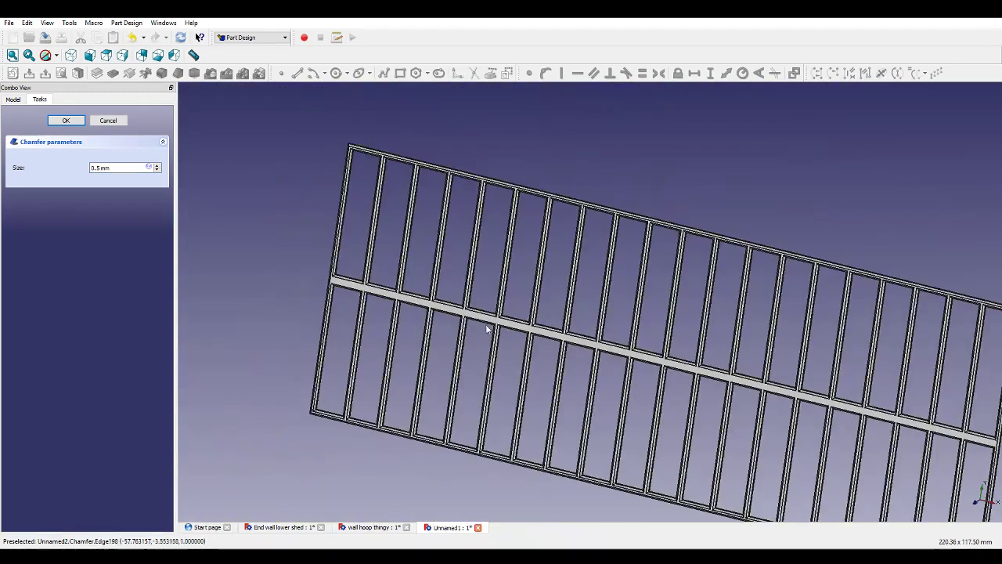
{"action": "scroll", "coordinate": [372, 218], "scroll_direction": "up", "scroll_amount": 10}
{"action": "middle_click_drag", "start_coordinate": [431, 232], "coordinate": [506, 329]}
{"action": "scroll", "coordinate": [471, 303], "scroll_direction": "down", "scroll_amount": 5}
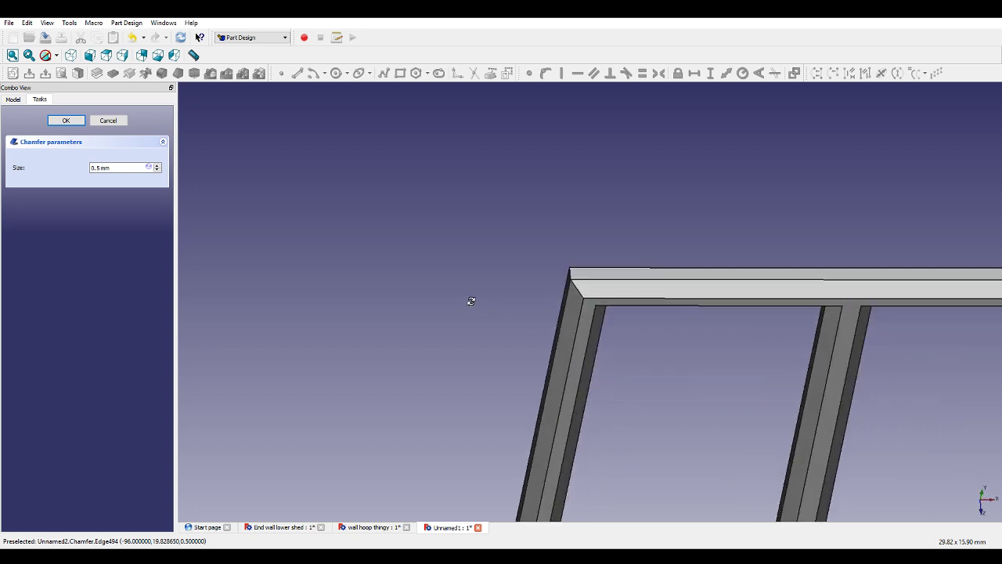
{"action": "scroll", "coordinate": [471, 305], "scroll_direction": "down", "scroll_amount": 3}
{"action": "scroll", "coordinate": [565, 329], "scroll_direction": "up", "scroll_amount": 5}
{"action": "middle_click_drag", "start_coordinate": [626, 331], "coordinate": [682, 243]}
{"action": "scroll", "coordinate": [653, 285], "scroll_direction": "down", "scroll_amount": 3}
{"action": "scroll", "coordinate": [528, 284], "scroll_direction": "up", "scroll_amount": 4}
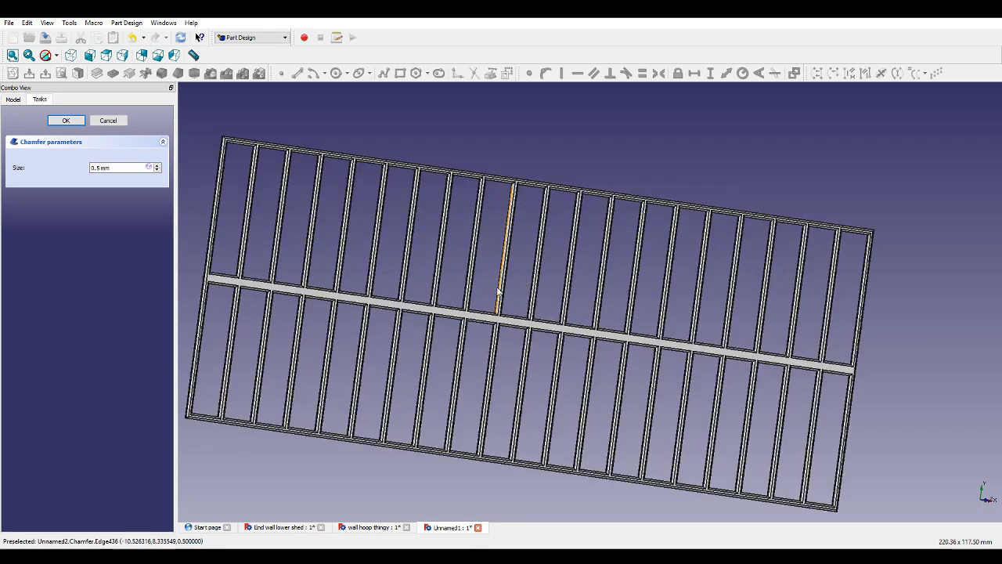
{"action": "middle_click_drag", "start_coordinate": [499, 293], "coordinate": [562, 287]}
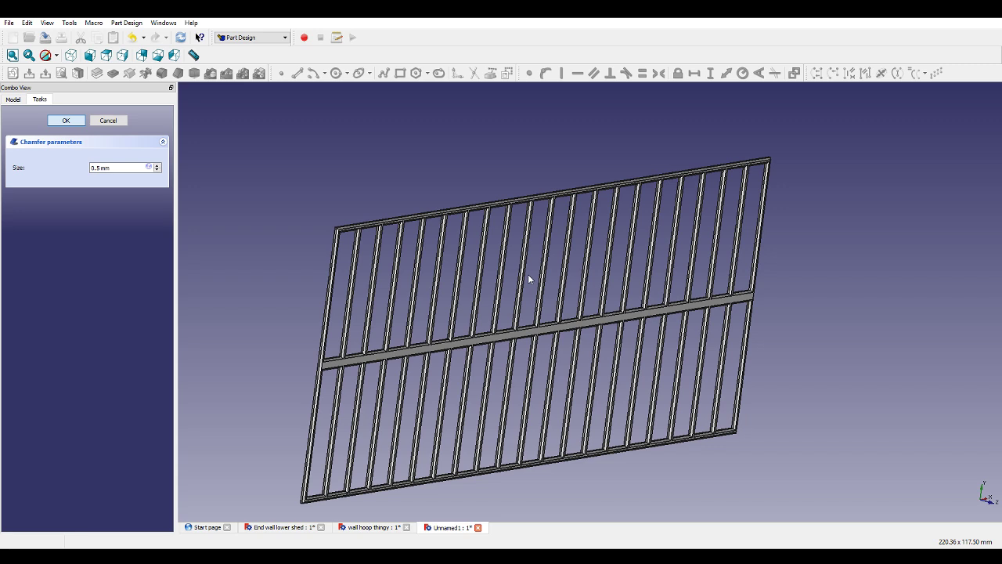
Accept the chamfer and save the document under the file name "window wall thing".
{"action": "key", "text": "Return"}
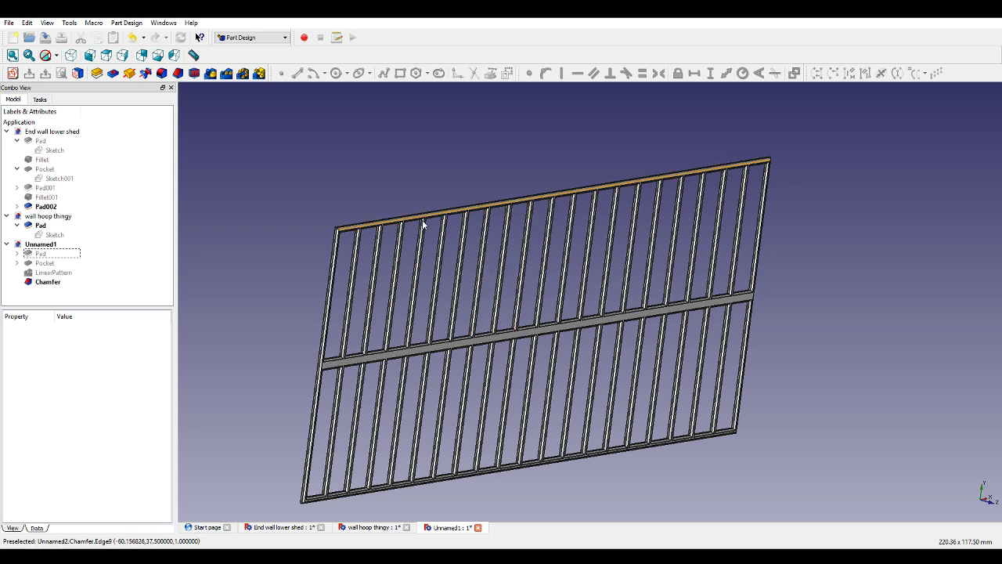
{"action": "middle_click_drag", "start_coordinate": [336, 208], "coordinate": [310, 206]}
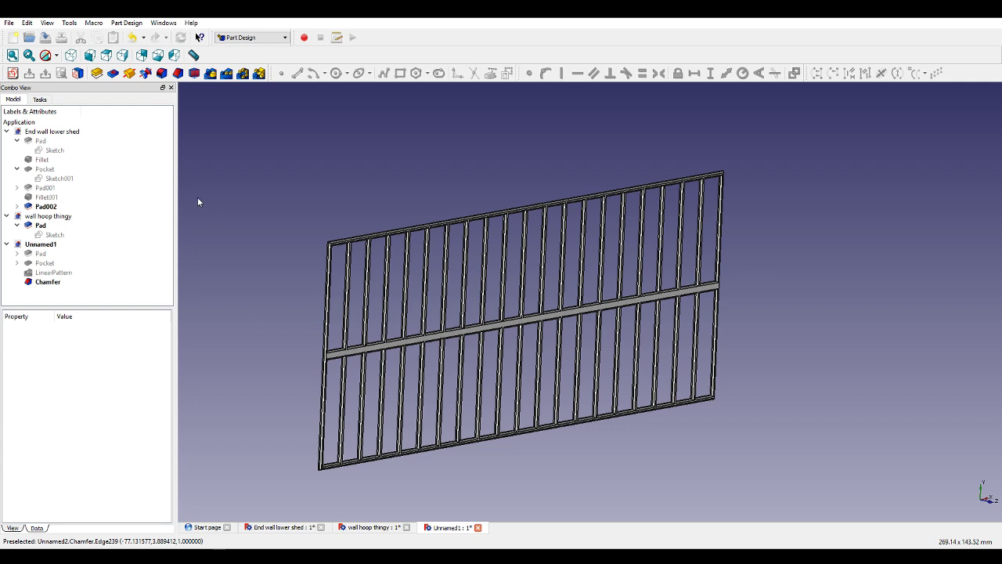
{"action": "left_click", "coordinate": [45, 40]}
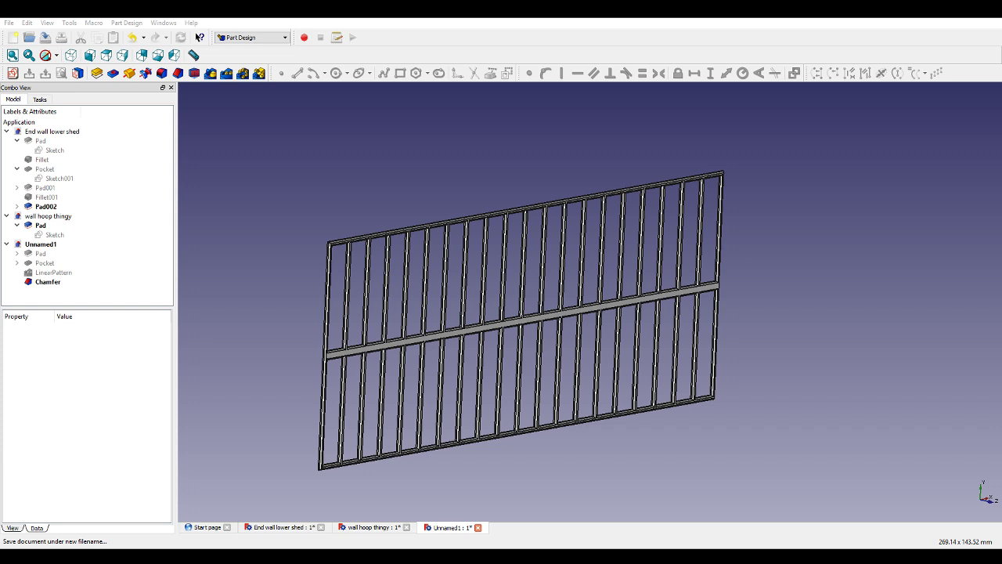
{"action": "left_click", "coordinate": [397, 281]}
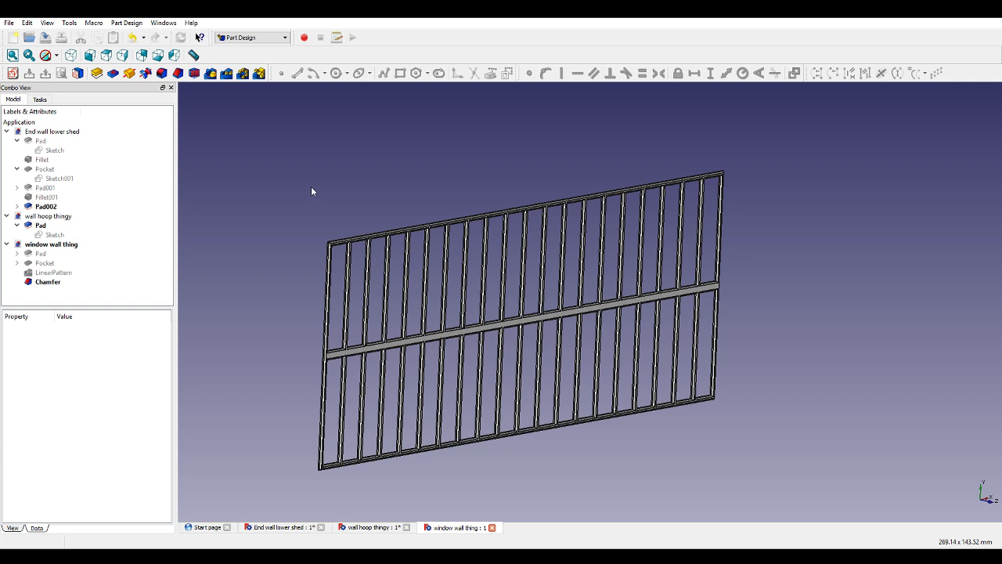
Switch to the "wall hoop thingy" document and save it.
{"action": "left_click", "coordinate": [369, 527]}
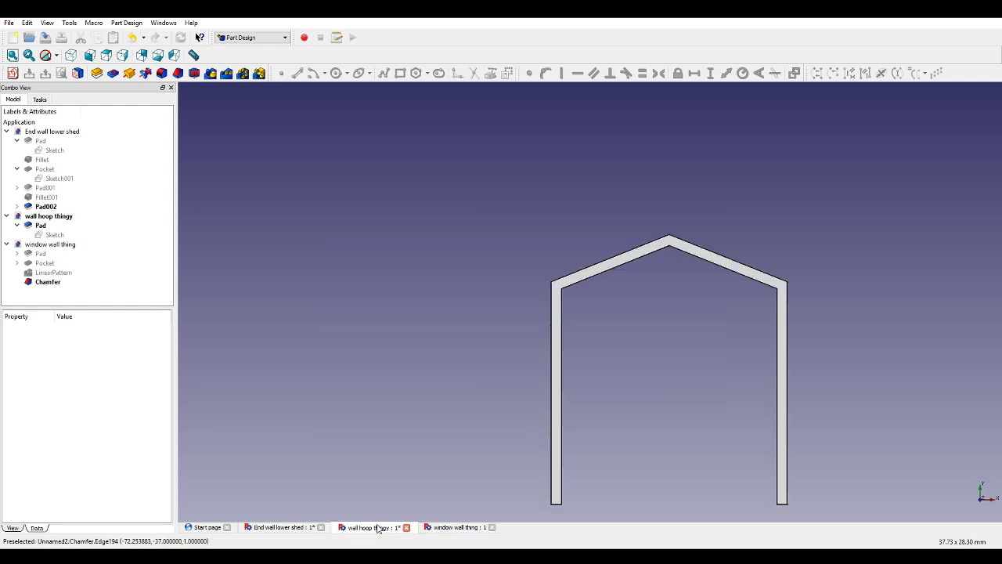
{"action": "middle_click_drag", "start_coordinate": [533, 231], "coordinate": [555, 263]}
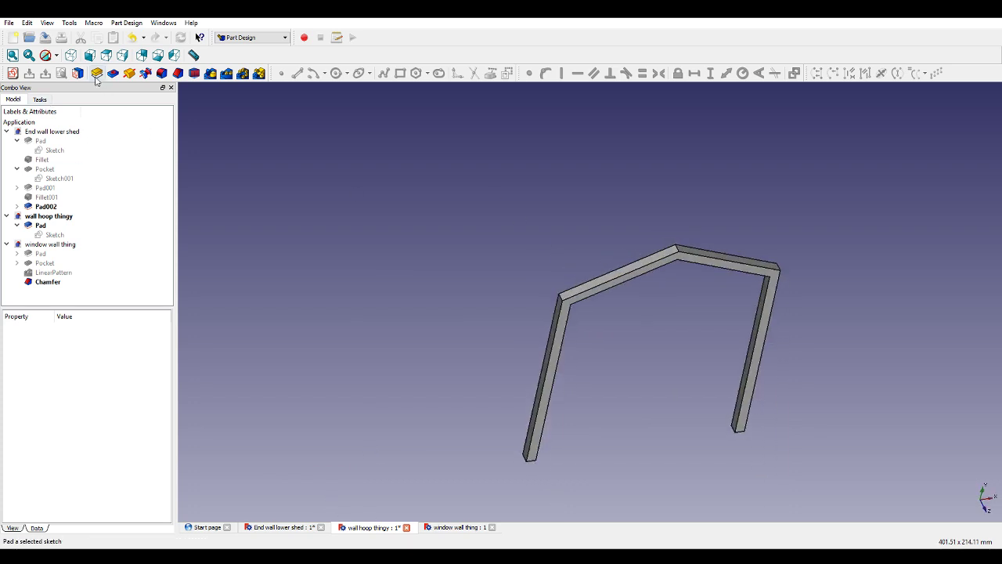
{"action": "left_click", "coordinate": [47, 38]}
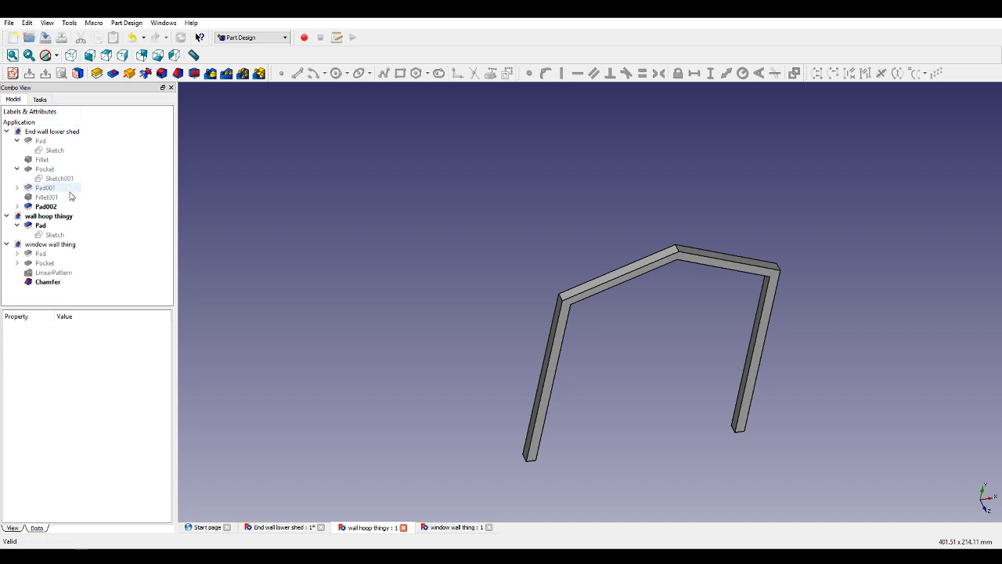
Set the pad length of the wall hoop to 2.5 mm.
{"action": "left_click", "coordinate": [58, 227]}
{"action": "double_click", "coordinate": [60, 229]}
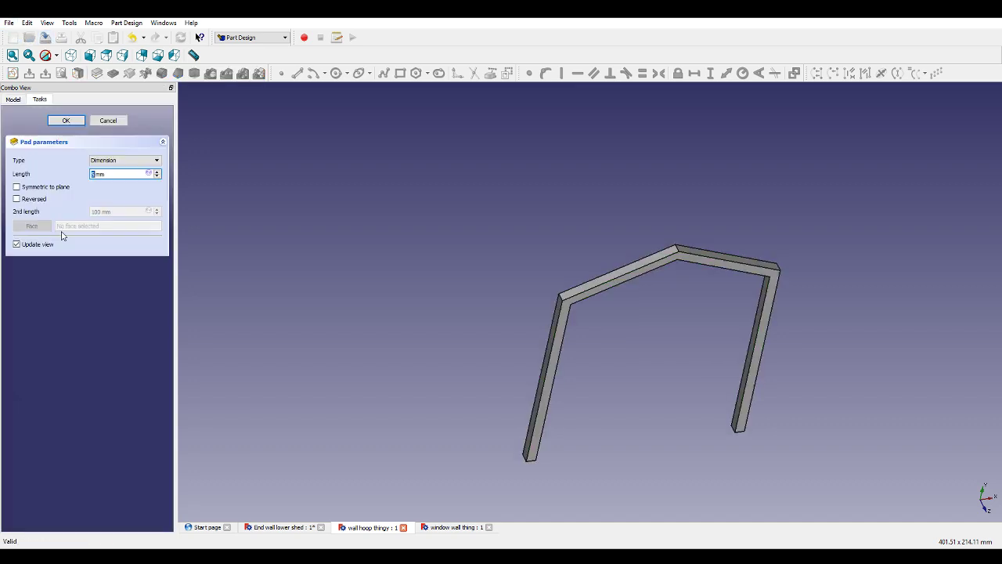
{"action": "type", "text": "2."}
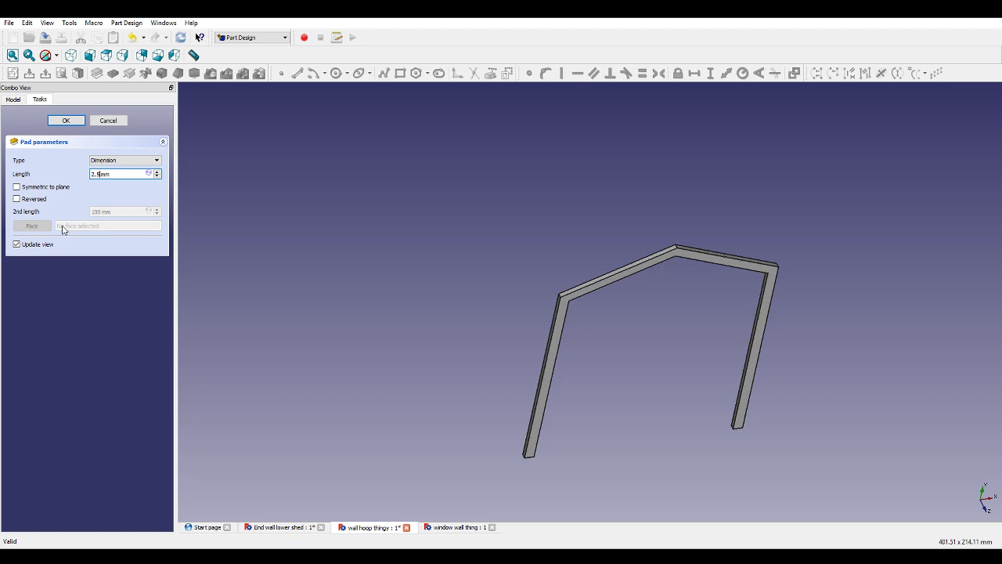
{"action": "key", "text": "Return"}
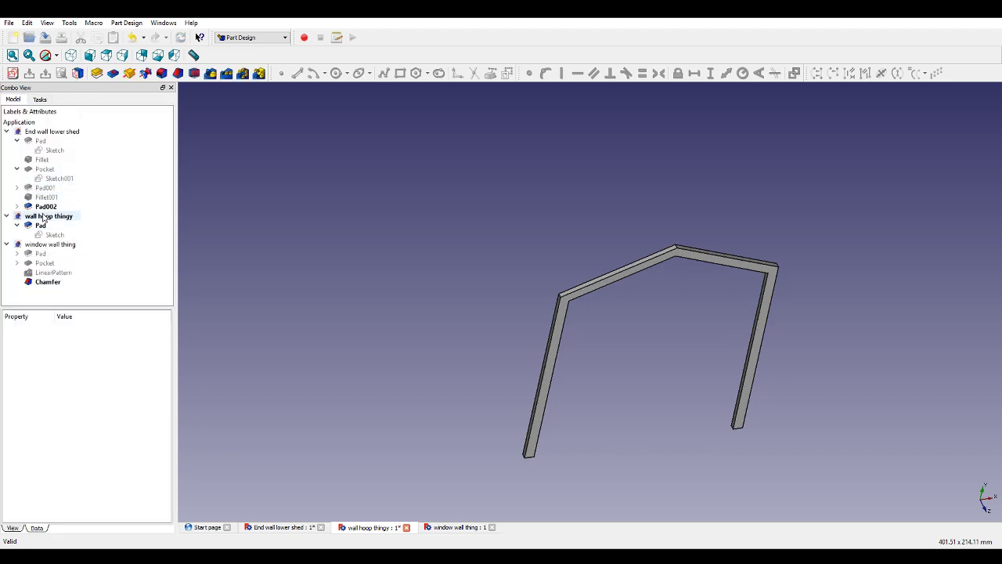
Save the thinner hoop under the new file name "wall hoop thingy mid section".
{"action": "left_click", "coordinate": [11, 24]}
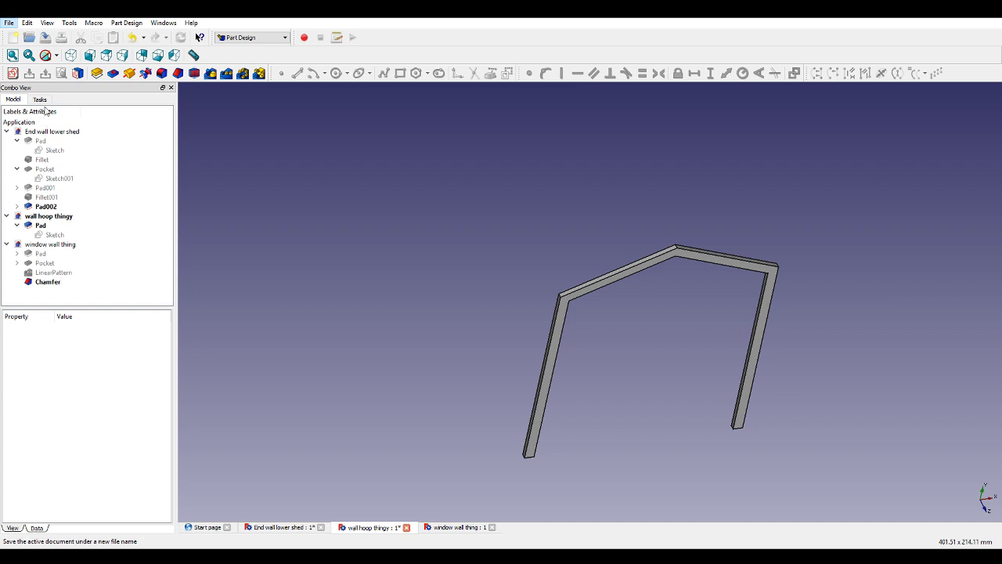
{"action": "left_click", "coordinate": [55, 112]}
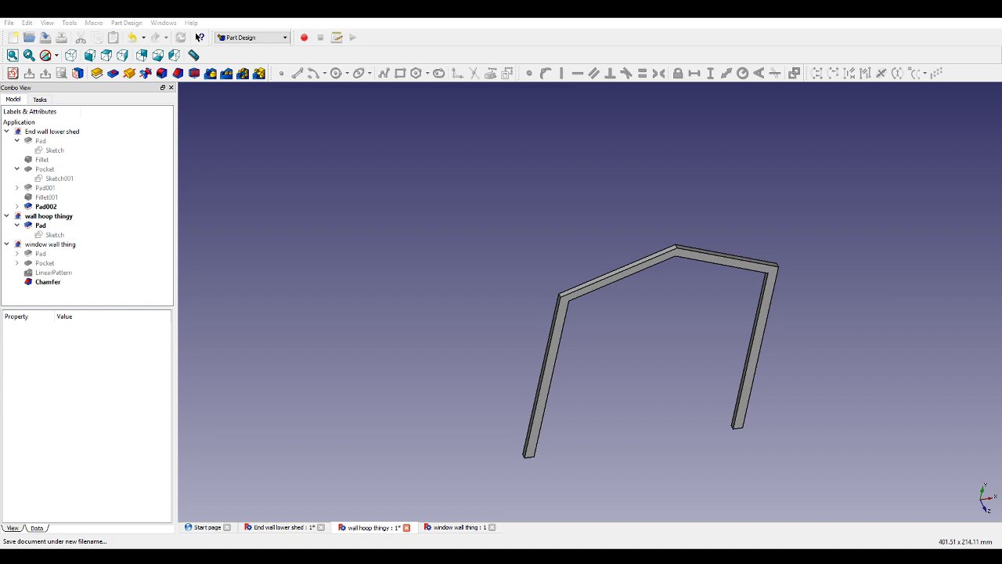
{"action": "left_click", "coordinate": [400, 282]}
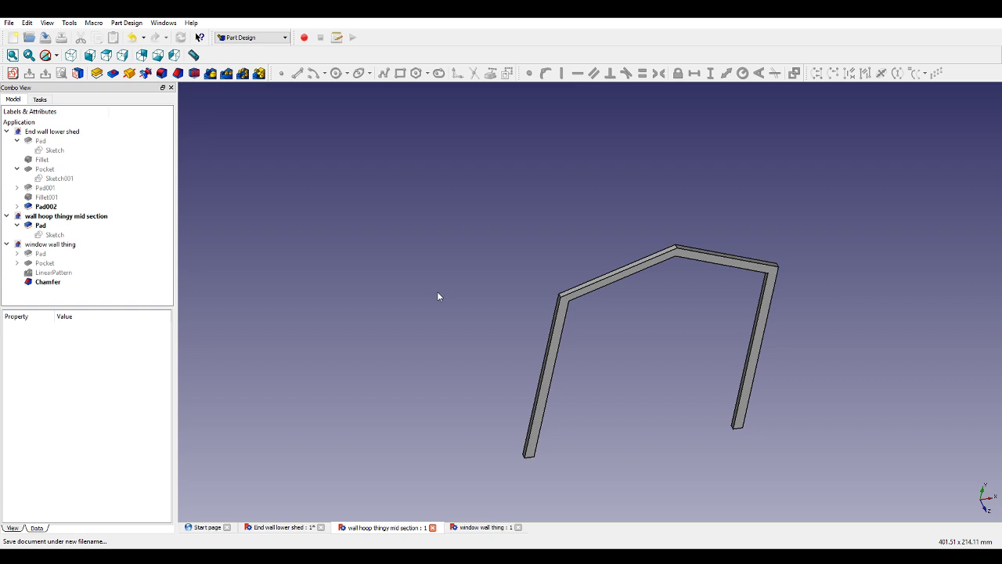
Review the lower shed end wall, the mid-section hoop and the window wall in their documents.
{"action": "left_click", "coordinate": [289, 528]}
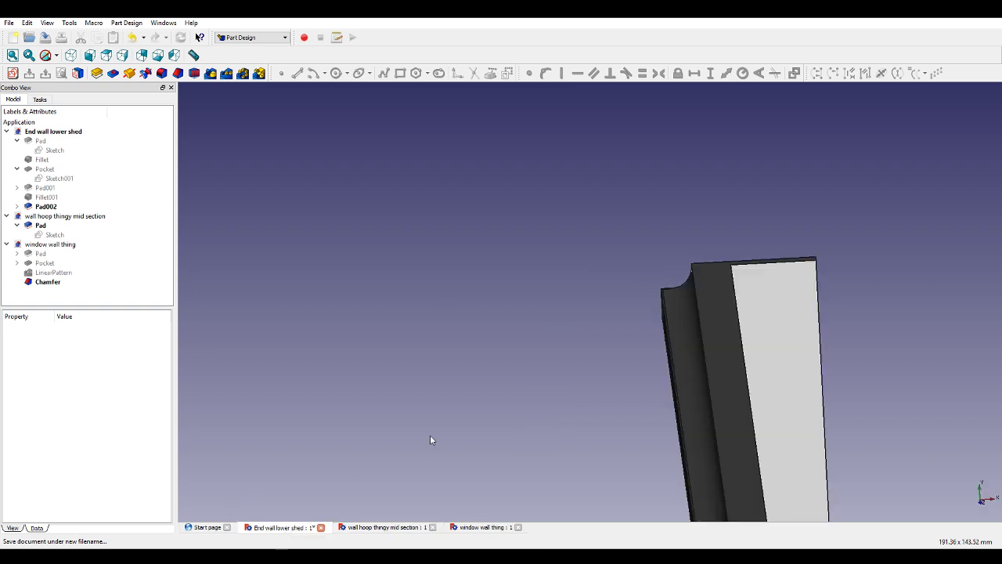
{"action": "scroll", "coordinate": [441, 425], "scroll_direction": "down", "scroll_amount": 6}
{"action": "middle_click_drag", "start_coordinate": [518, 397], "coordinate": [619, 238]}
{"action": "scroll", "coordinate": [669, 351], "scroll_direction": "down", "scroll_amount": 1}
{"action": "scroll", "coordinate": [711, 454], "scroll_direction": "up", "scroll_amount": 2}
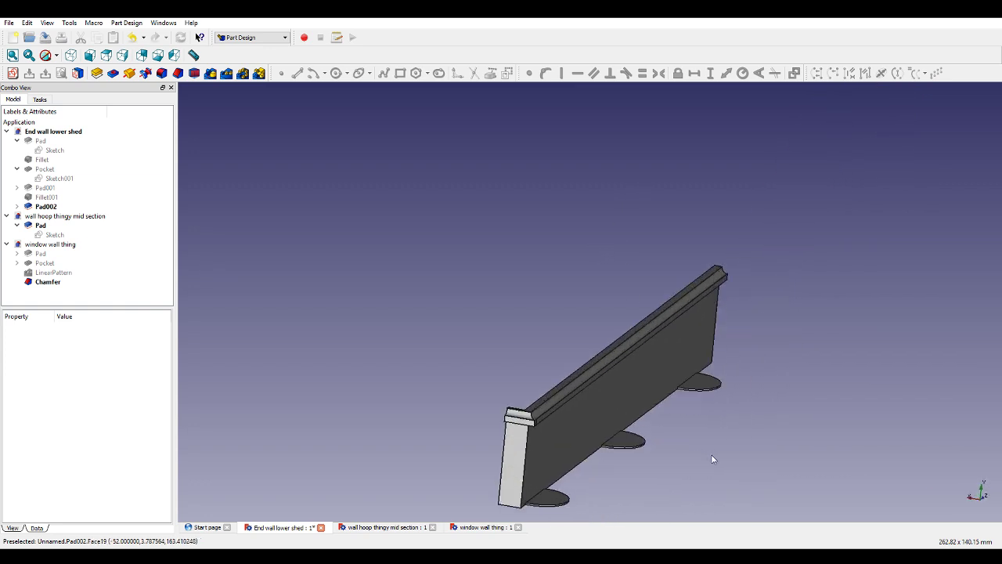
{"action": "left_click", "coordinate": [372, 528]}
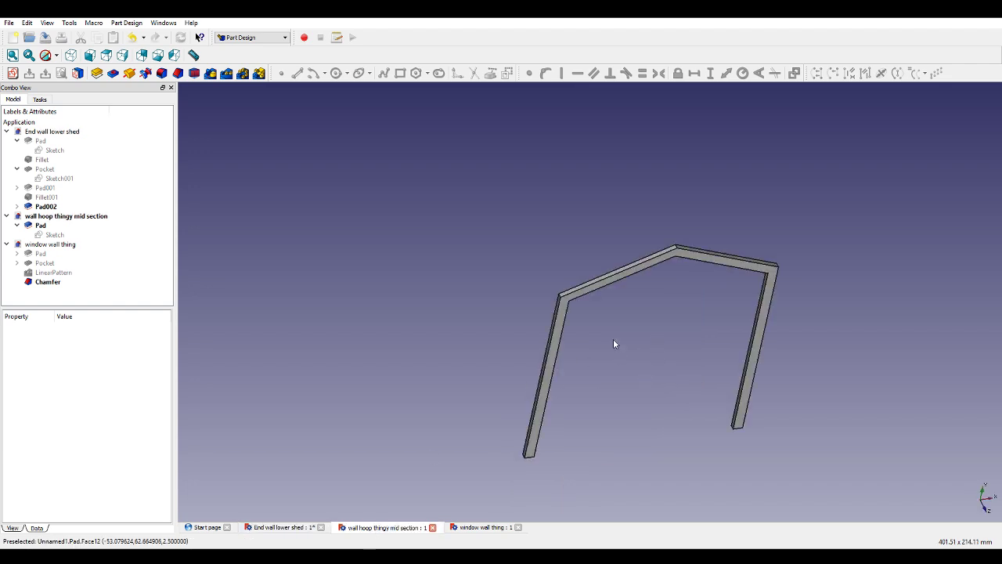
{"action": "scroll", "coordinate": [462, 501], "scroll_direction": "down", "scroll_amount": 5}
{"action": "left_click", "coordinate": [475, 528]}
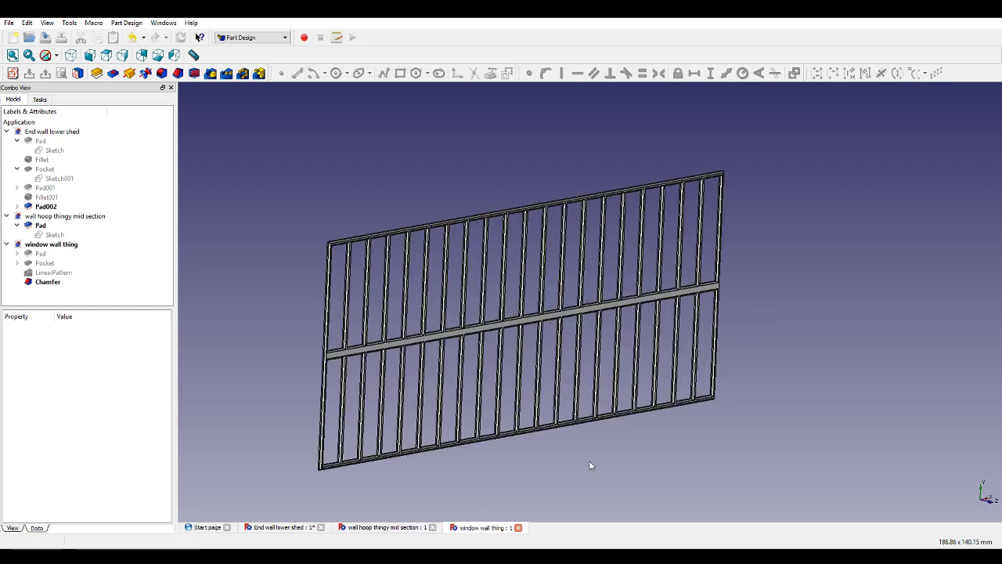
{"action": "middle_click_drag", "start_coordinate": [591, 466], "coordinate": [650, 472]}
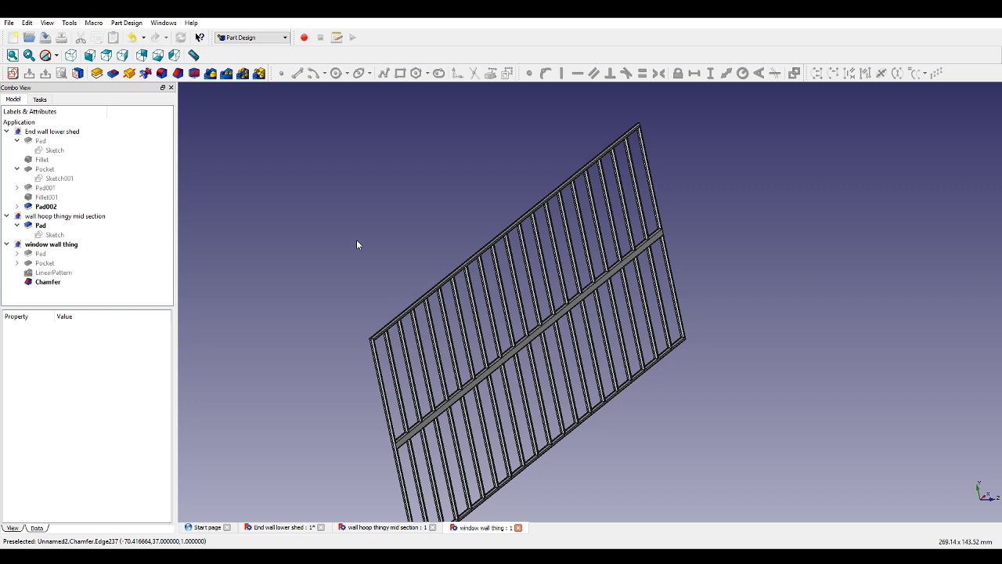
{"action": "left_click", "coordinate": [389, 527]}
{"action": "scroll", "coordinate": [486, 356], "scroll_direction": "up", "scroll_amount": 10}
{"action": "scroll", "coordinate": [485, 356], "scroll_direction": "down", "scroll_amount": 10}
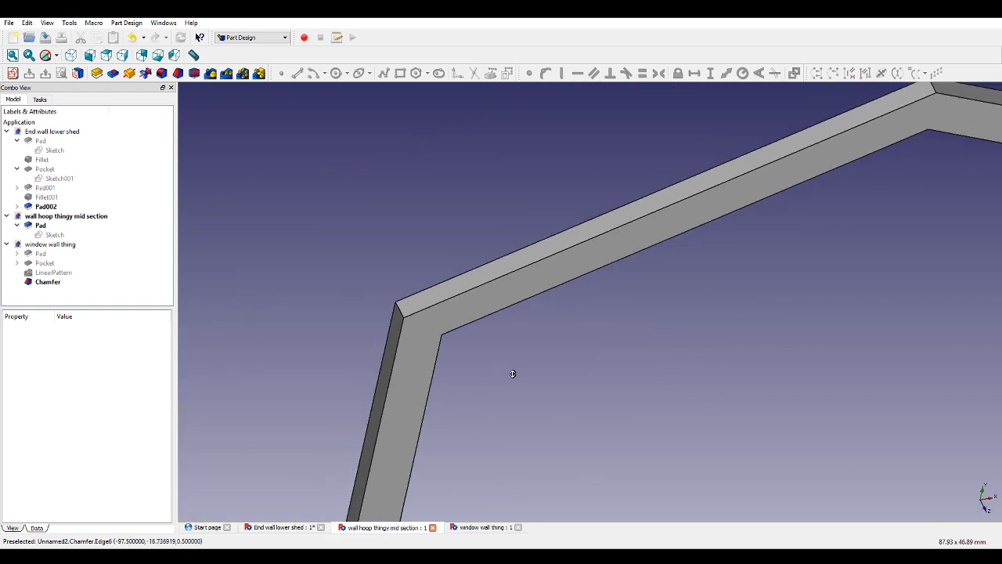
Open the mid-section hoop's sketch and measure the length of the outer left roof edge with a length constraint.
{"action": "left_click", "coordinate": [54, 235]}
{"action": "double_click", "coordinate": [78, 235]}
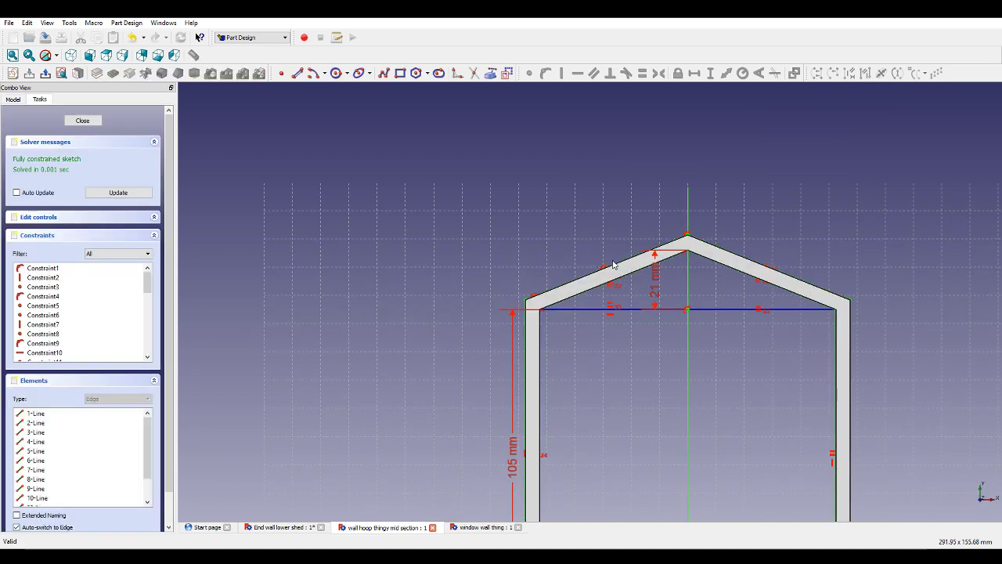
{"action": "scroll", "coordinate": [617, 269], "scroll_direction": "up", "scroll_amount": 3}
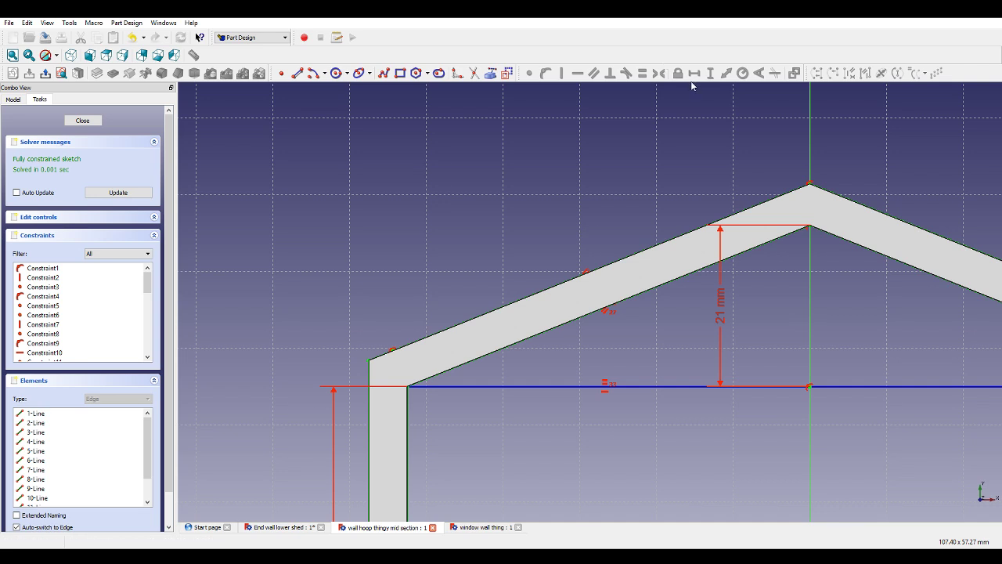
{"action": "left_click", "coordinate": [673, 243]}
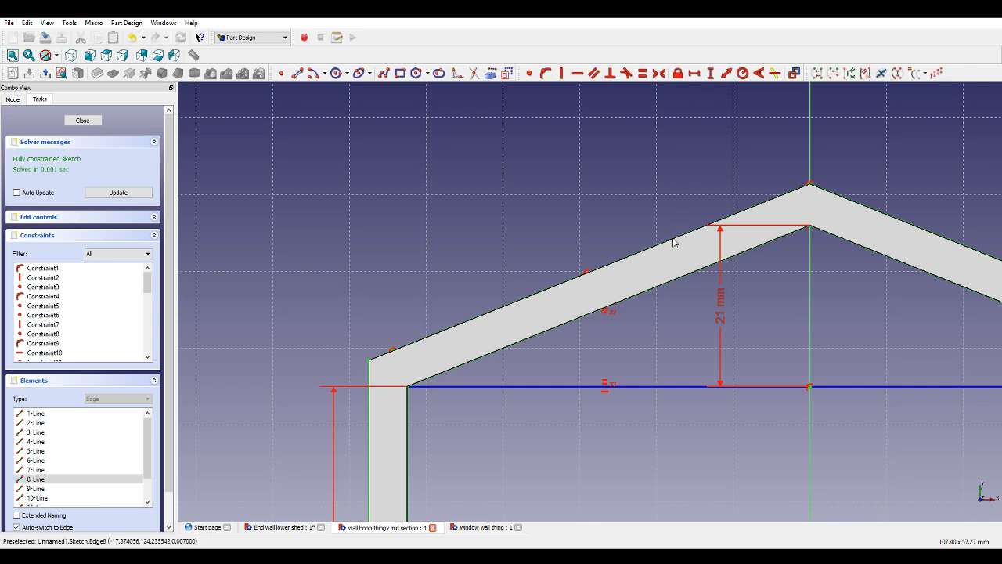
{"action": "left_click", "coordinate": [725, 74]}
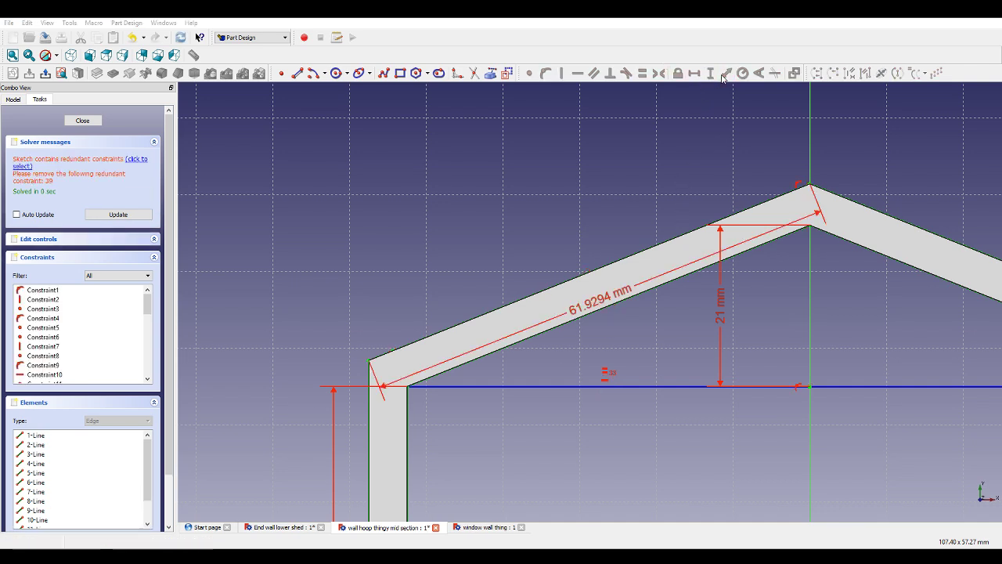
{"action": "left_click", "coordinate": [577, 303]}
{"action": "scroll", "coordinate": [540, 350], "scroll_direction": "down", "scroll_amount": 5}
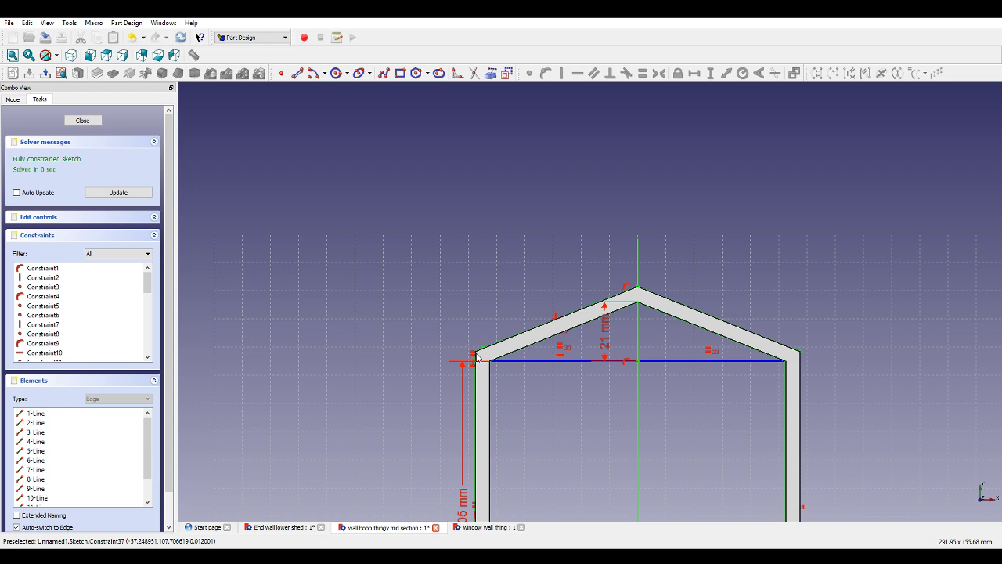
{"action": "scroll", "coordinate": [591, 288], "scroll_direction": "up", "scroll_amount": 6}
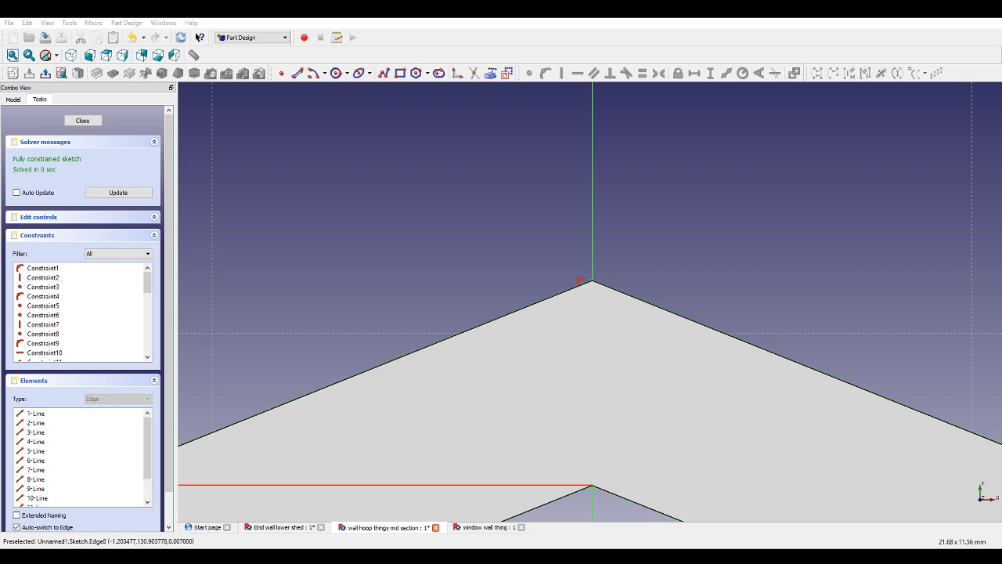
{"action": "scroll", "coordinate": [593, 226], "scroll_direction": "down", "scroll_amount": 14}
{"action": "middle_click_drag", "start_coordinate": [799, 223], "coordinate": [708, 266]}
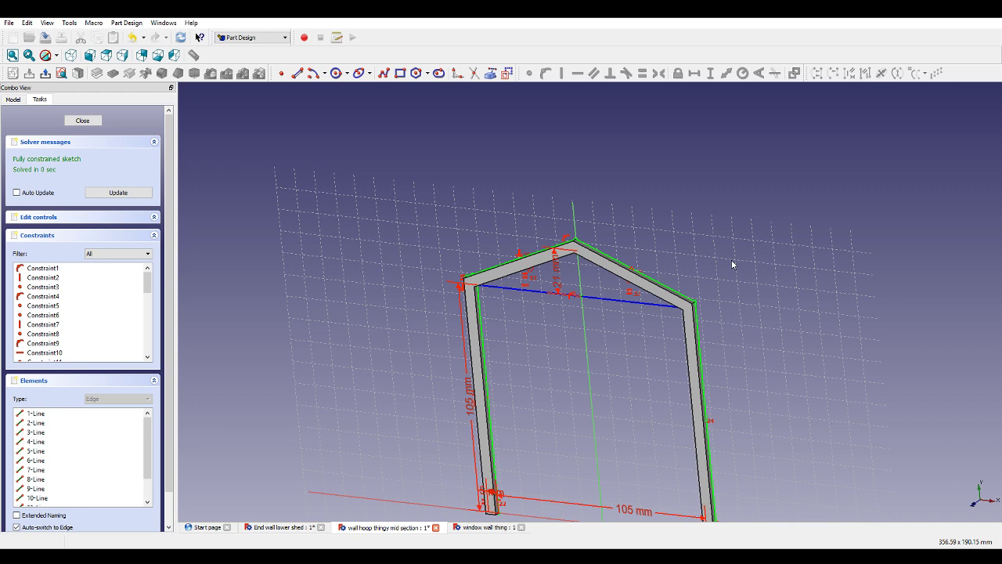
Close the mid-section hoop's sketch, create a new document and start a sketch on its XY plane.
{"action": "left_click", "coordinate": [73, 125]}
{"action": "left_click", "coordinate": [12, 37]}
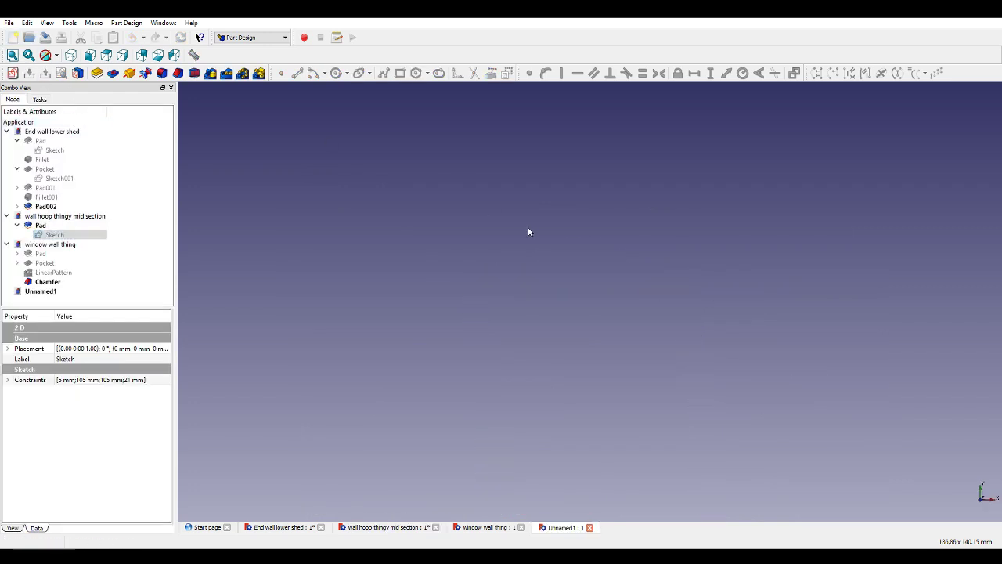
{"action": "left_click", "coordinate": [12, 73]}
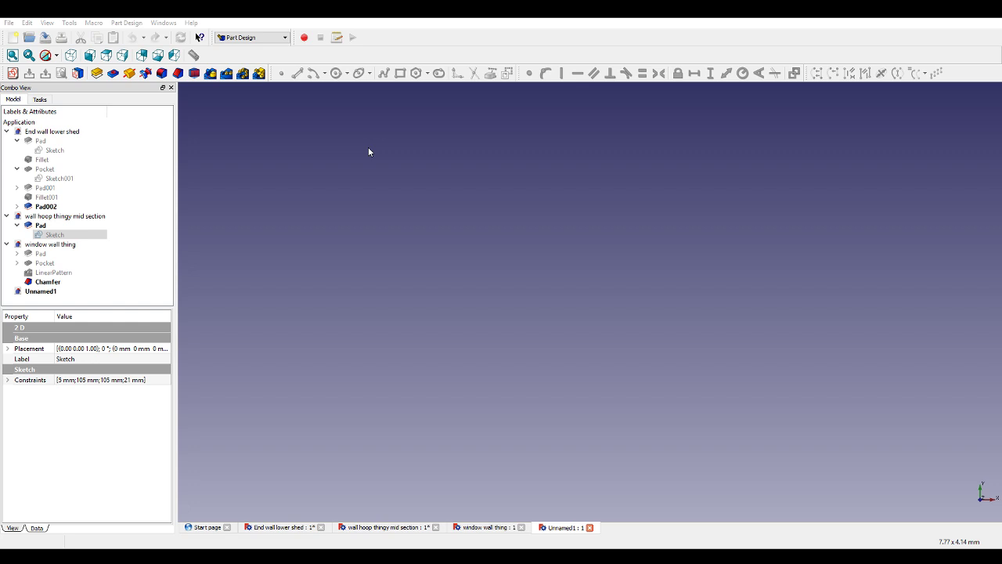
{"action": "left_click", "coordinate": [495, 321]}
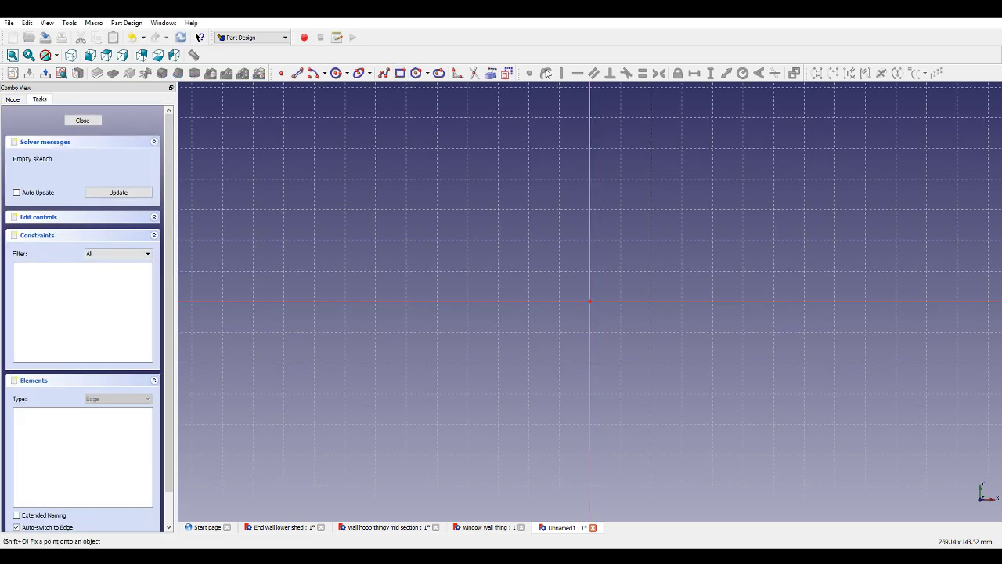
Sketch a rectangle that encloses the origin.
{"action": "left_click", "coordinate": [400, 73]}
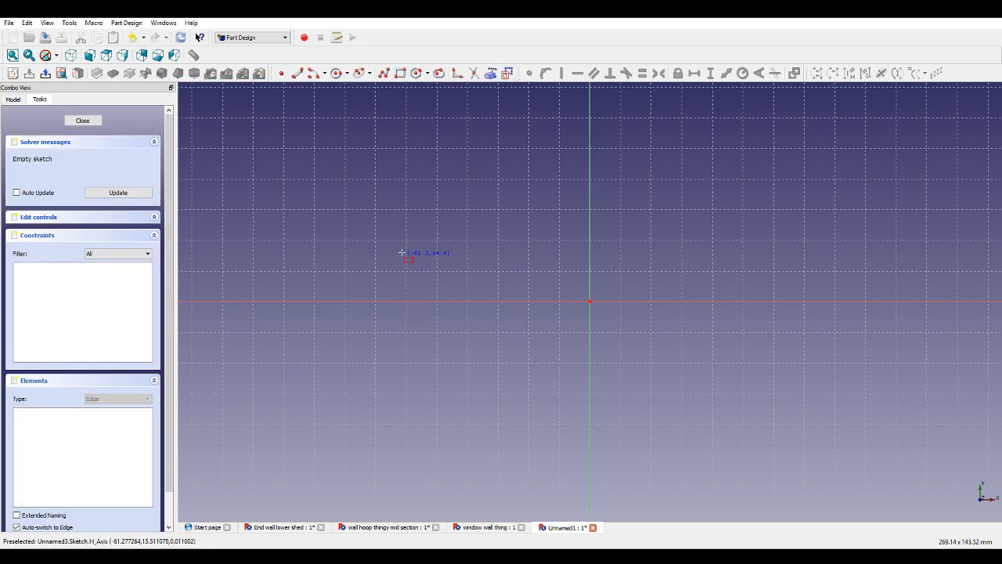
{"action": "left_click", "coordinate": [394, 229]}
{"action": "left_click", "coordinate": [748, 403]}
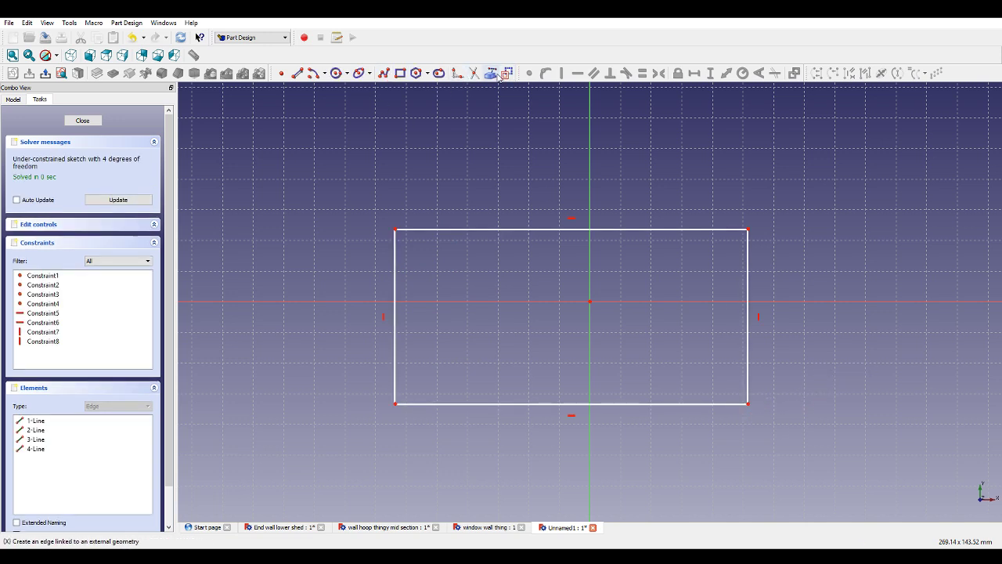
Draw construction lines connecting the origin to the rectangle's two upper corners and its lower right corner.
{"action": "left_click", "coordinate": [383, 72]}
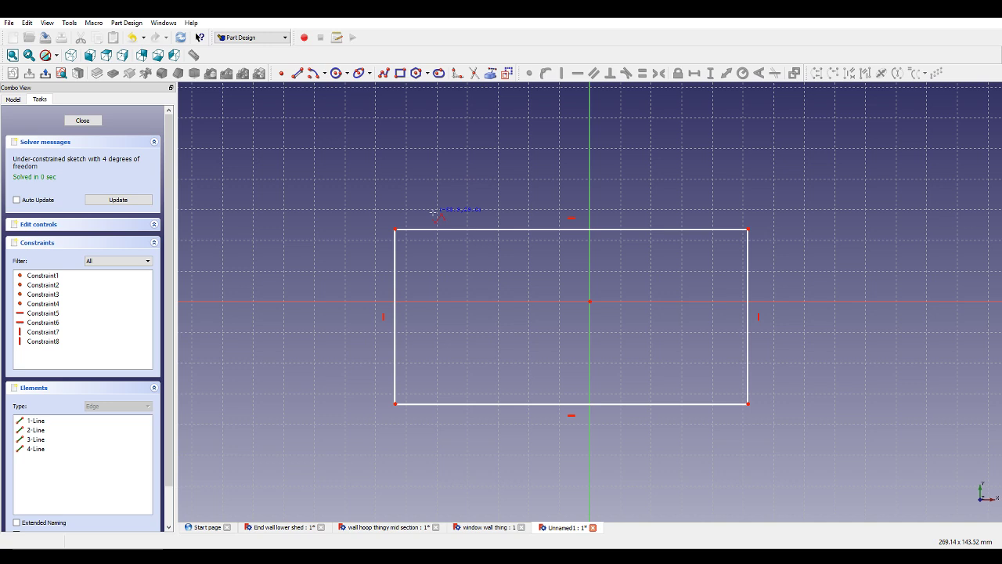
{"action": "left_click", "coordinate": [396, 230]}
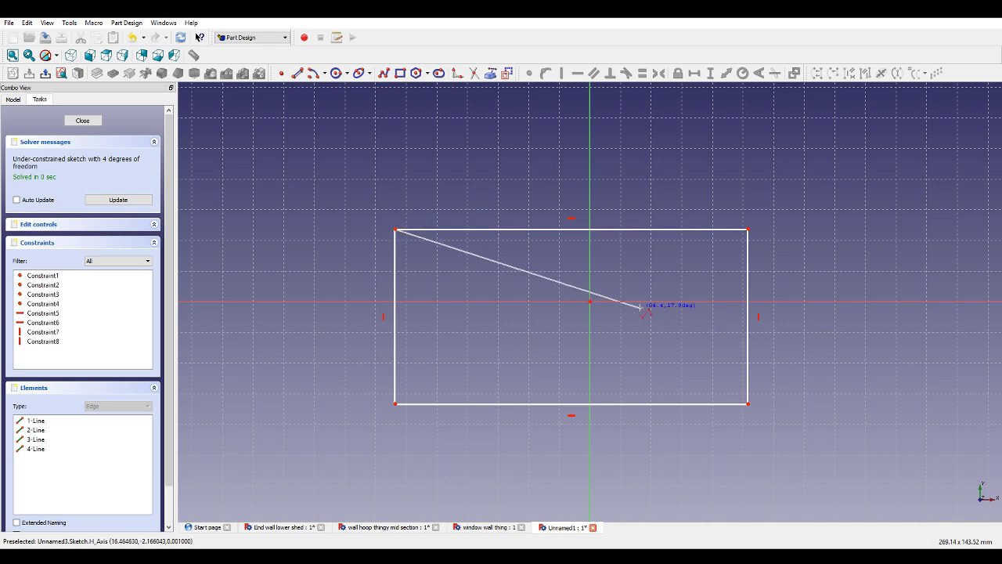
{"action": "left_click", "coordinate": [590, 300]}
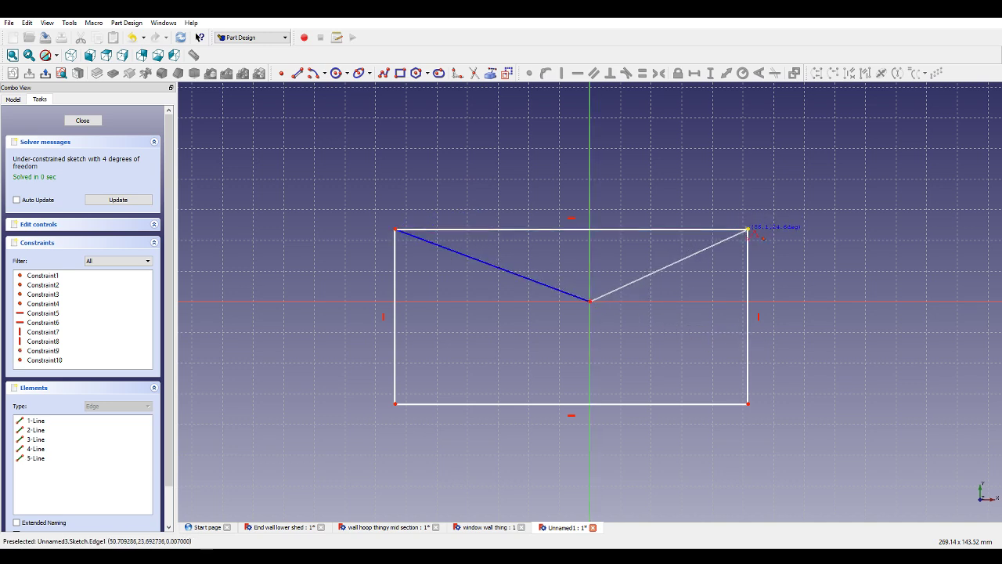
{"action": "left_click", "coordinate": [748, 230]}
{"action": "right_click", "coordinate": [750, 232]}
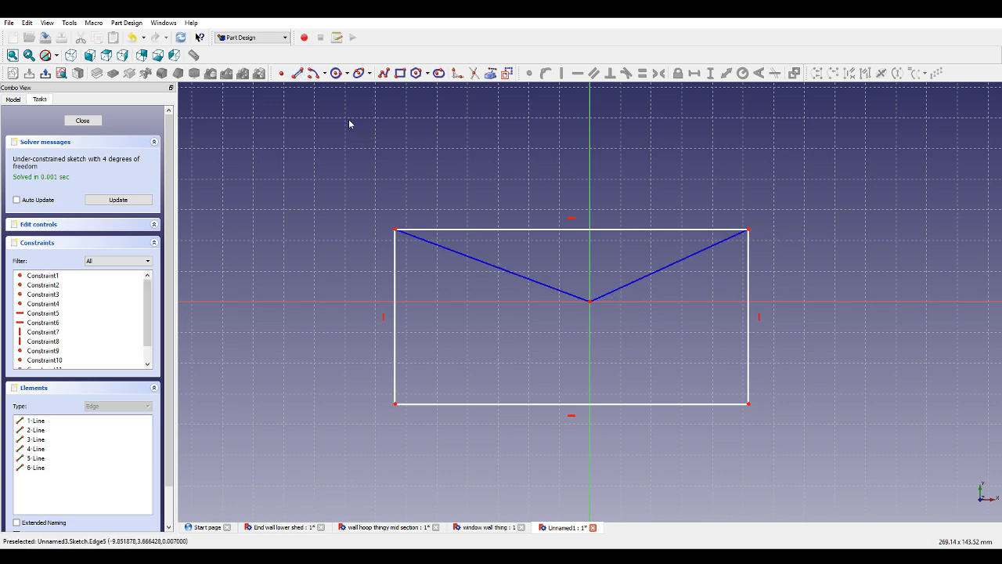
{"action": "left_click", "coordinate": [298, 73]}
{"action": "left_click", "coordinate": [590, 301]}
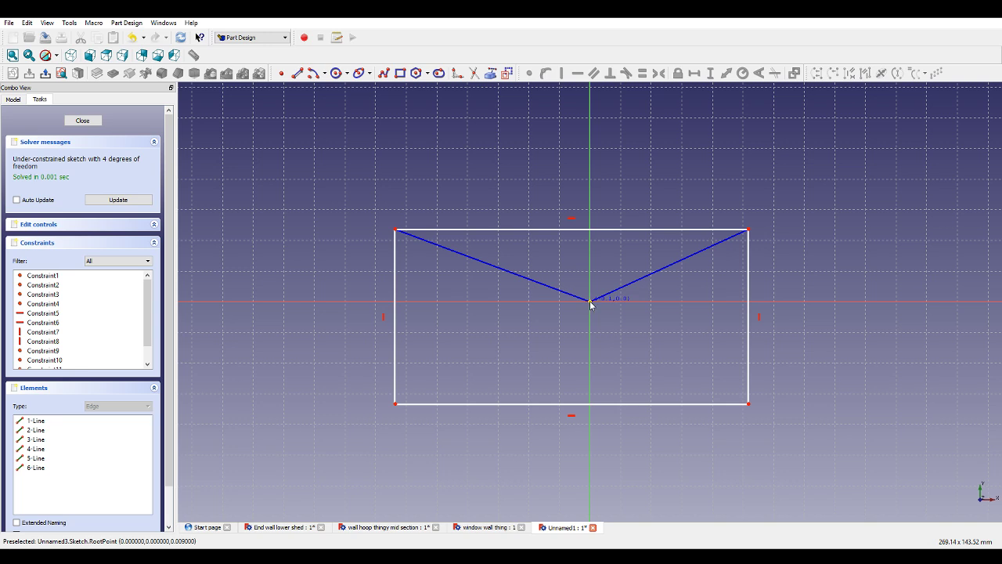
{"action": "left_click", "coordinate": [749, 402]}
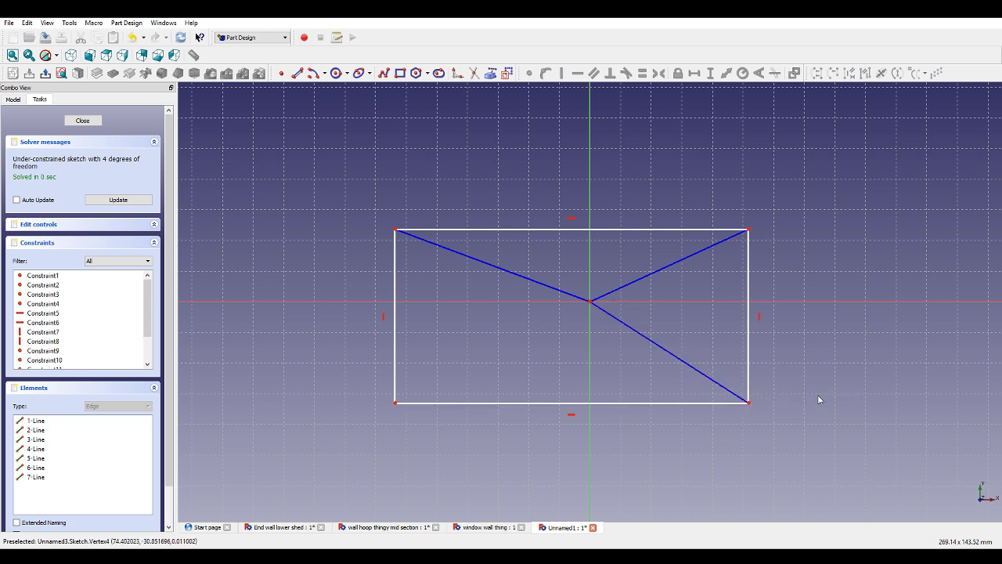
Center the rectangle on the origin by making the three construction lines equal in length.
{"action": "left_click", "coordinate": [715, 382]}
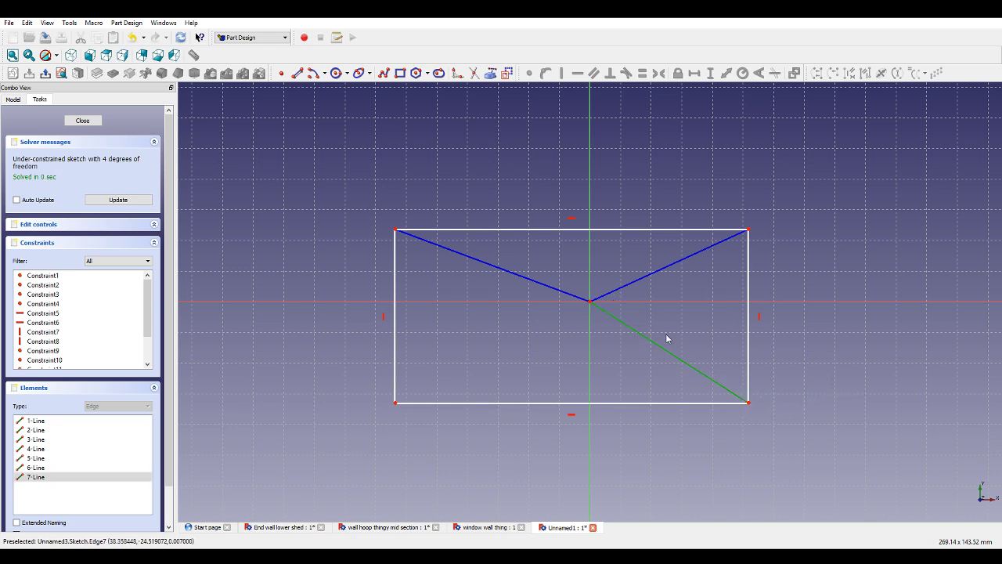
{"action": "left_click", "coordinate": [622, 292]}
{"action": "left_click", "coordinate": [558, 290]}
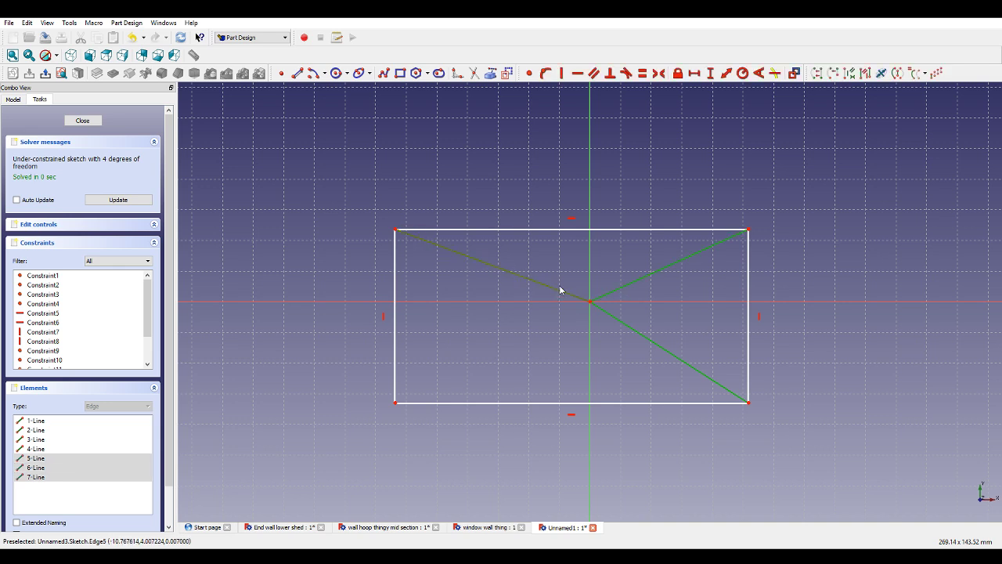
{"action": "left_click", "coordinate": [642, 72]}
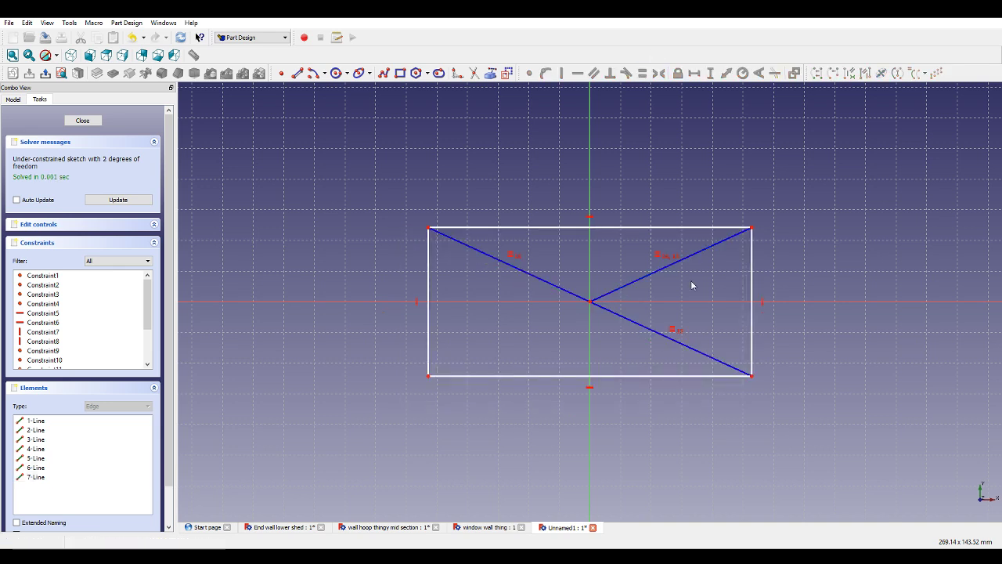
Constrain the rectangle to a width of 200 mm and a height of 65 mm.
{"action": "left_click", "coordinate": [683, 229]}
{"action": "left_click", "coordinate": [695, 73]}
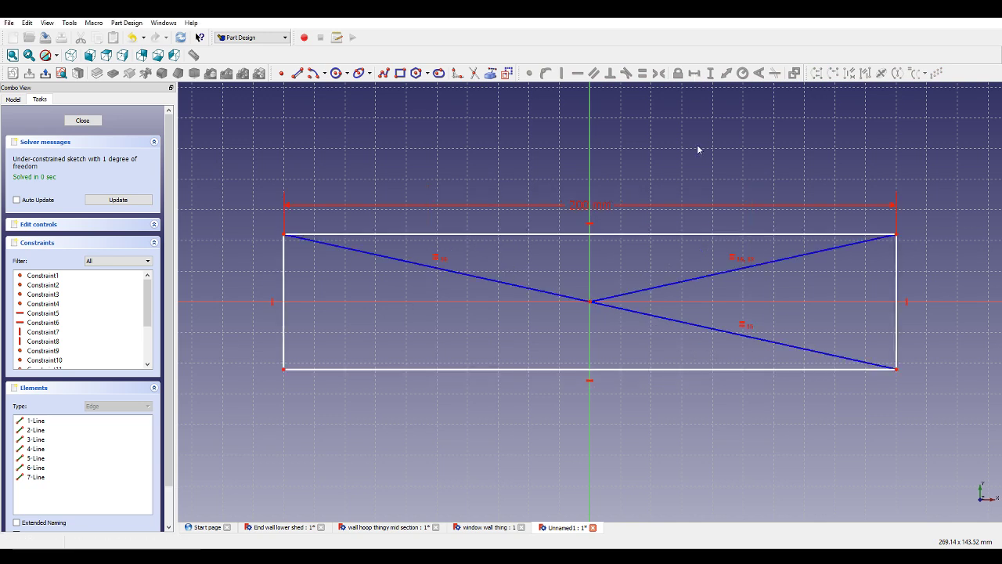
{"action": "left_click", "coordinate": [897, 275]}
{"action": "left_click", "coordinate": [710, 73]}
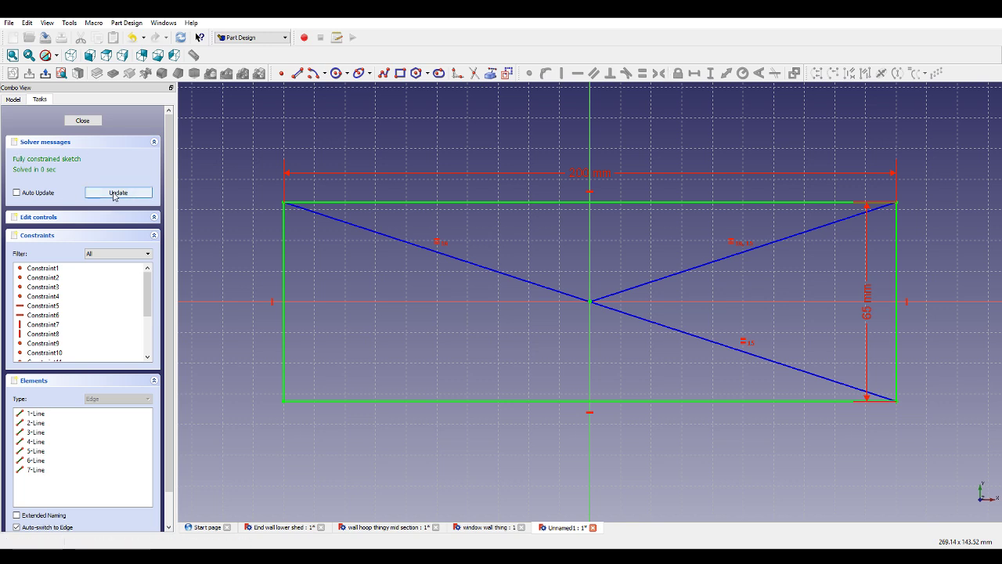
Close the rectangle sketch and pad it to a length of 0.5 mm.
{"action": "left_click", "coordinate": [82, 120]}
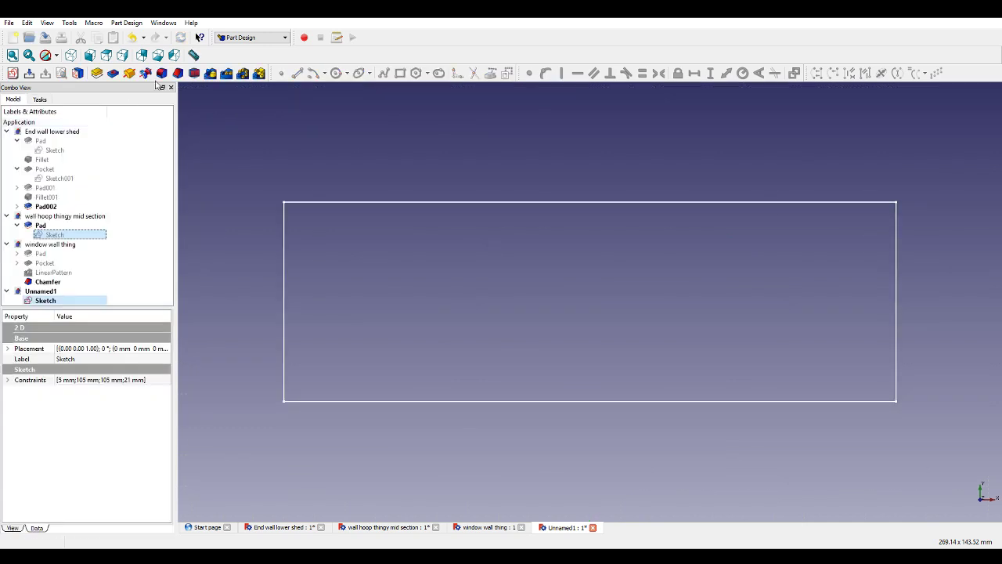
{"action": "left_click", "coordinate": [97, 76]}
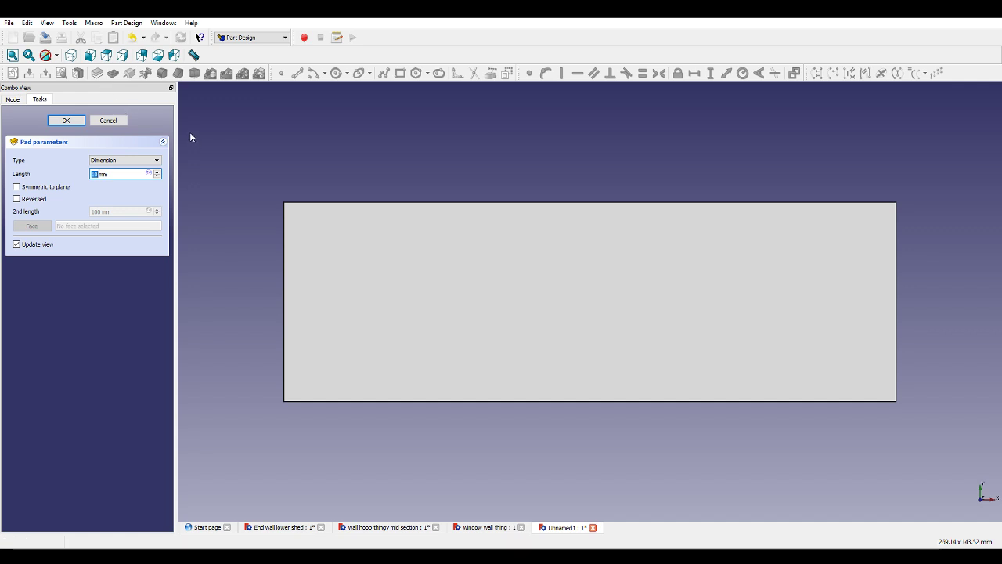
{"action": "type", "text": "1.5"}
{"action": "left_click", "coordinate": [77, 122]}
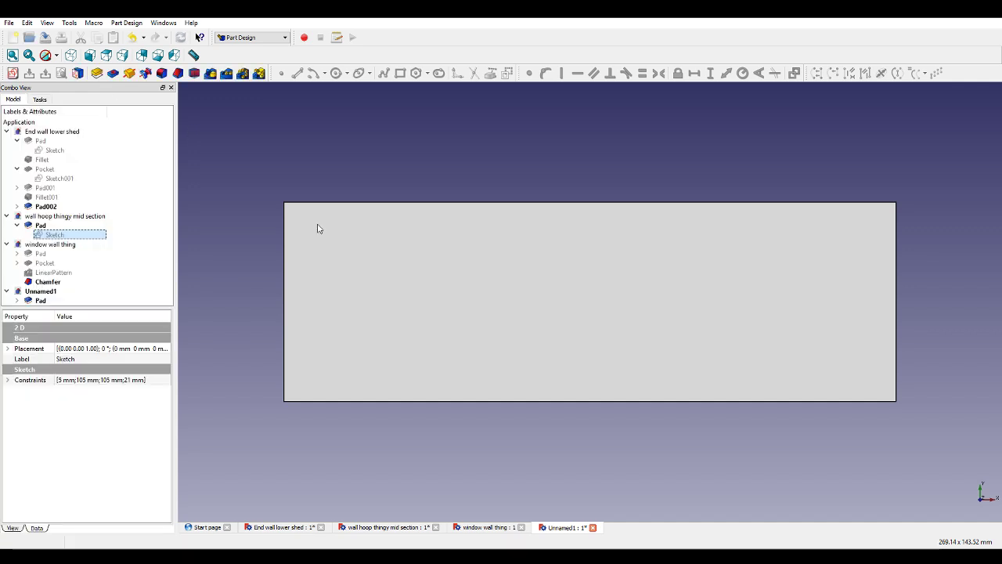
Start a new sketch on the thin long side face of the plate, near its right end.
{"action": "middle_click_drag", "start_coordinate": [535, 277], "coordinate": [754, 343]}
{"action": "scroll", "coordinate": [821, 330], "scroll_direction": "up", "scroll_amount": 5}
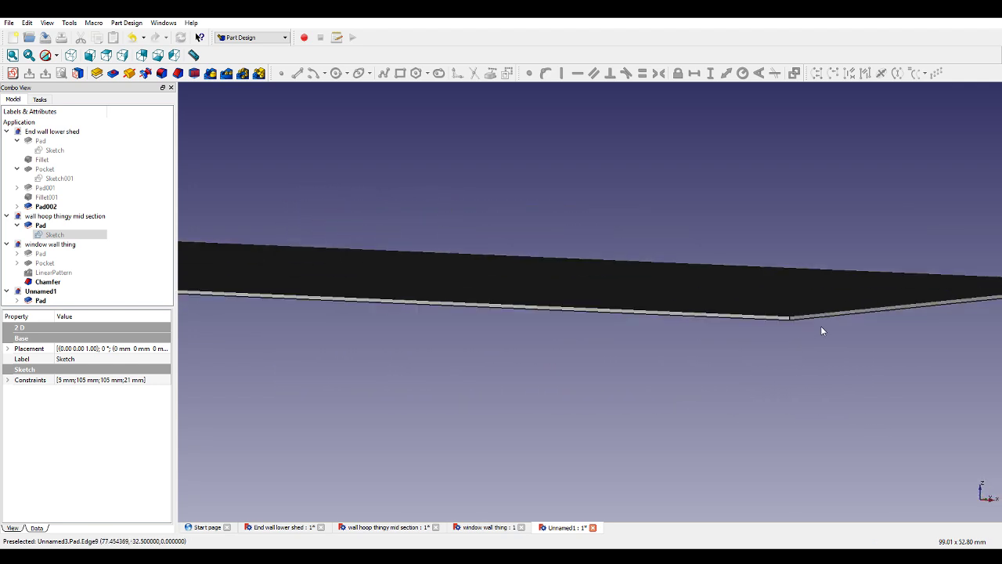
{"action": "scroll", "coordinate": [821, 330], "scroll_direction": "up", "scroll_amount": 2}
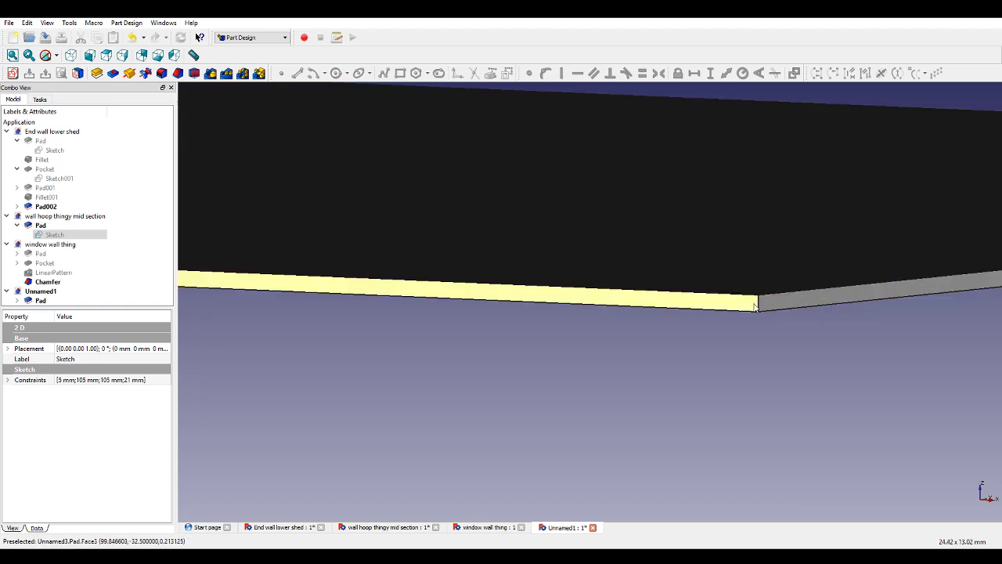
{"action": "left_click", "coordinate": [720, 300]}
{"action": "left_click", "coordinate": [13, 73]}
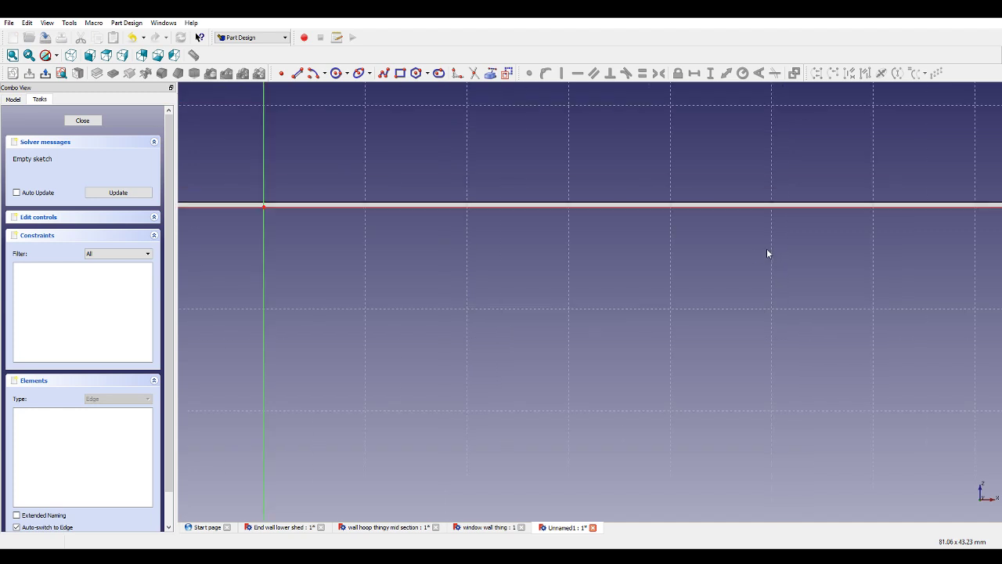
{"action": "scroll", "coordinate": [602, 224], "scroll_direction": "down", "scroll_amount": 3}
{"action": "scroll", "coordinate": [841, 227], "scroll_direction": "up", "scroll_amount": 13}
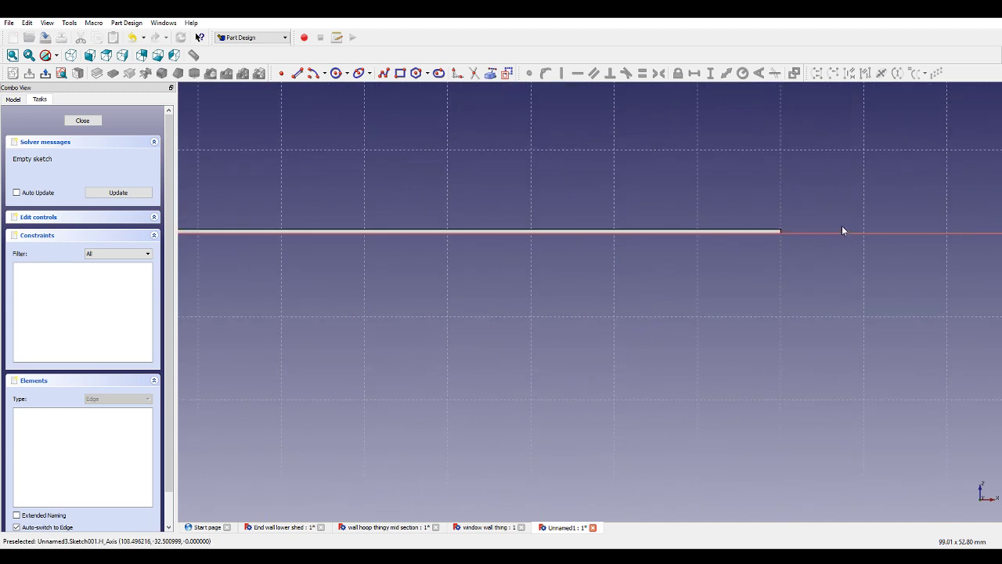
{"action": "scroll", "coordinate": [618, 233], "scroll_direction": "up", "scroll_amount": 8}
{"action": "scroll", "coordinate": [452, 206], "scroll_direction": "up", "scroll_amount": 1}
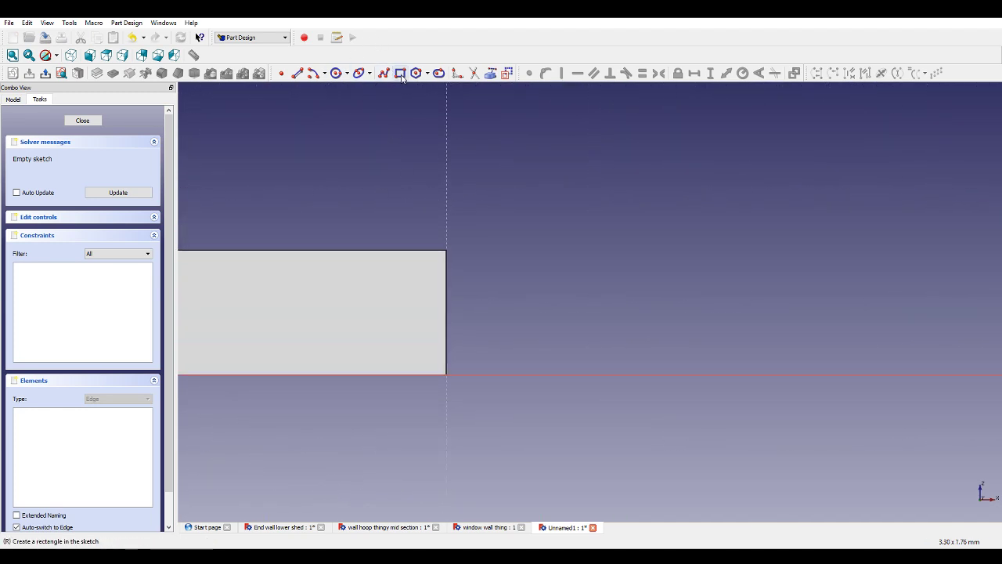
Sketch a closed trapezoid about 0.3 mm wide and 0.15 mm high, with its base on the plate's top edge and straddling the end corner.
{"action": "left_click", "coordinate": [487, 74]}
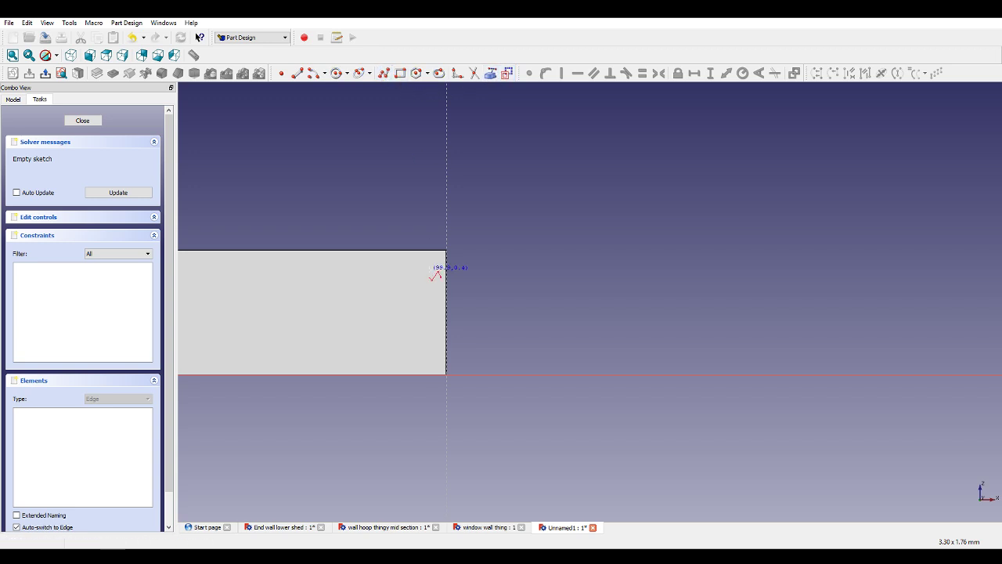
{"action": "left_click", "coordinate": [413, 249]}
{"action": "left_click", "coordinate": [424, 211]}
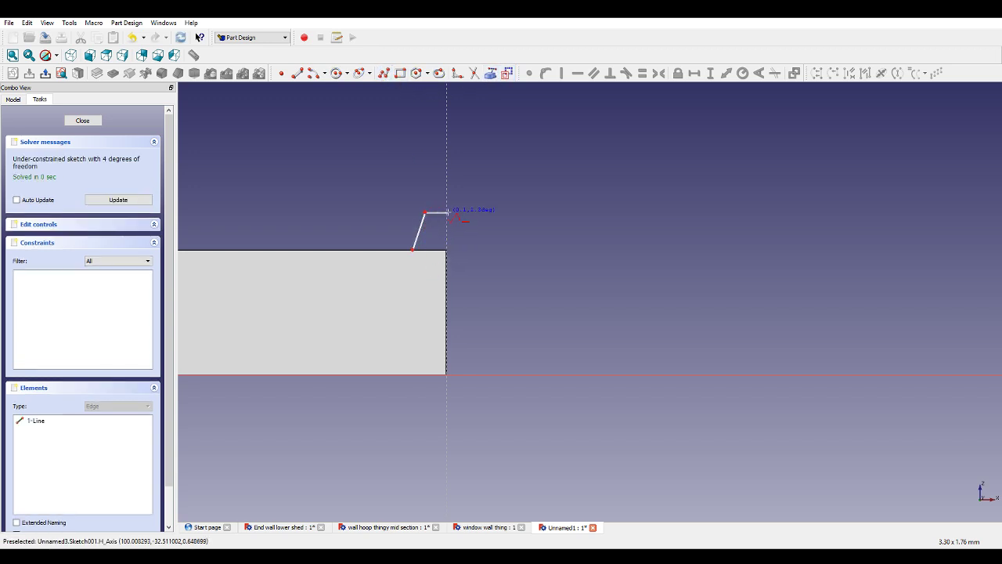
{"action": "left_click", "coordinate": [467, 213]}
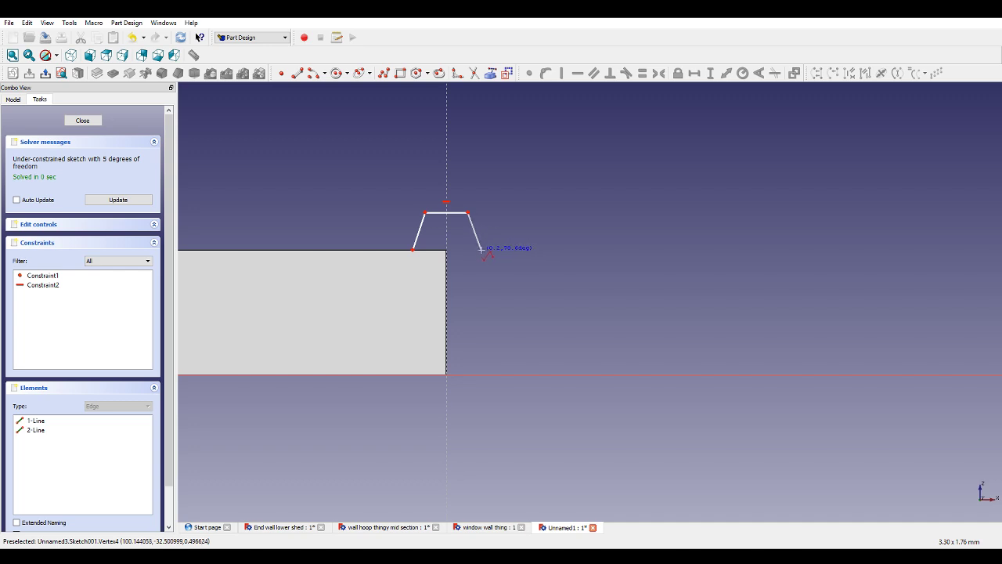
{"action": "left_click", "coordinate": [481, 249]}
{"action": "left_click", "coordinate": [412, 249]}
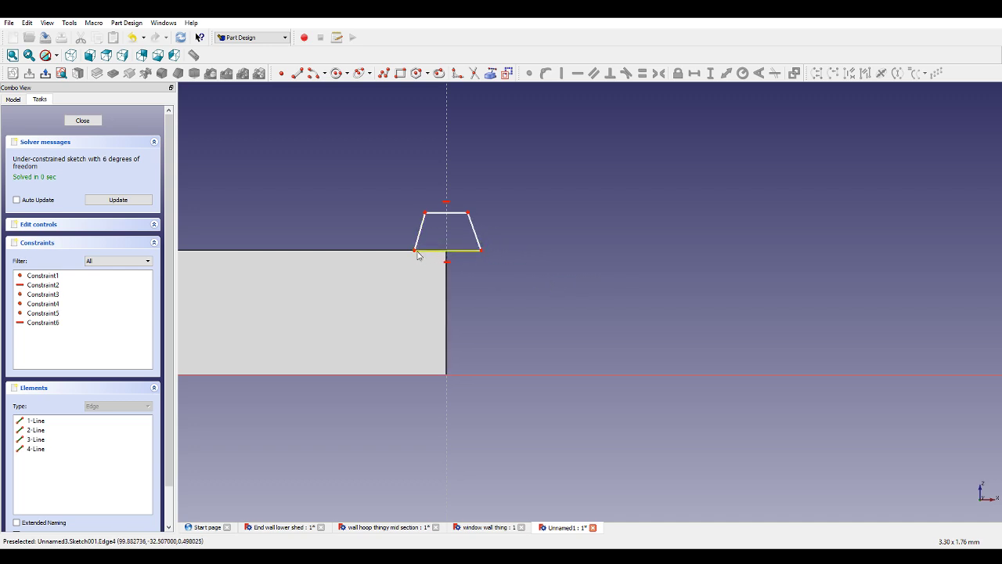
Replace the trapezoid's single base line with two line segments that meet at the plate's upper end corner.
{"action": "left_click", "coordinate": [459, 251]}
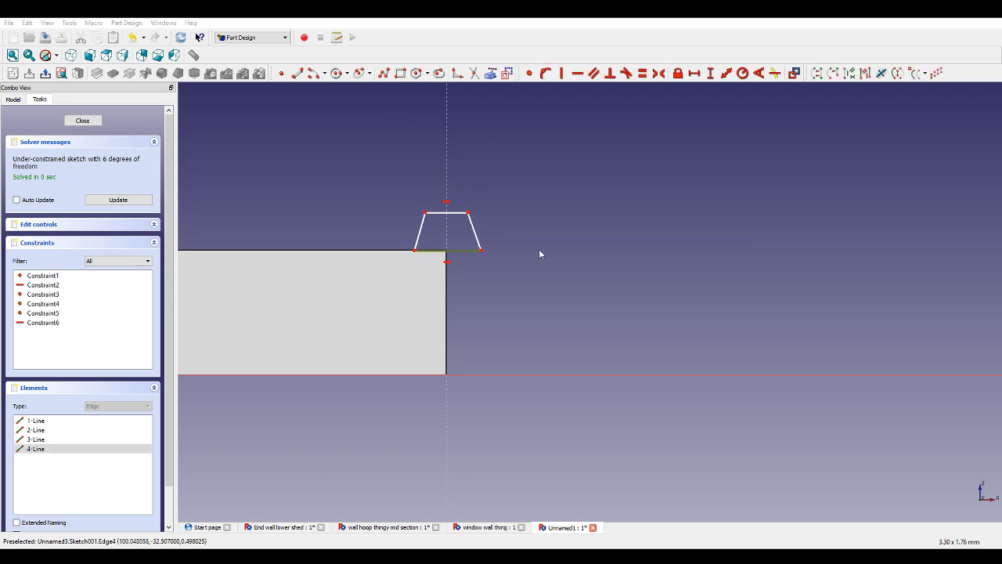
{"action": "key", "text": "Delete"}
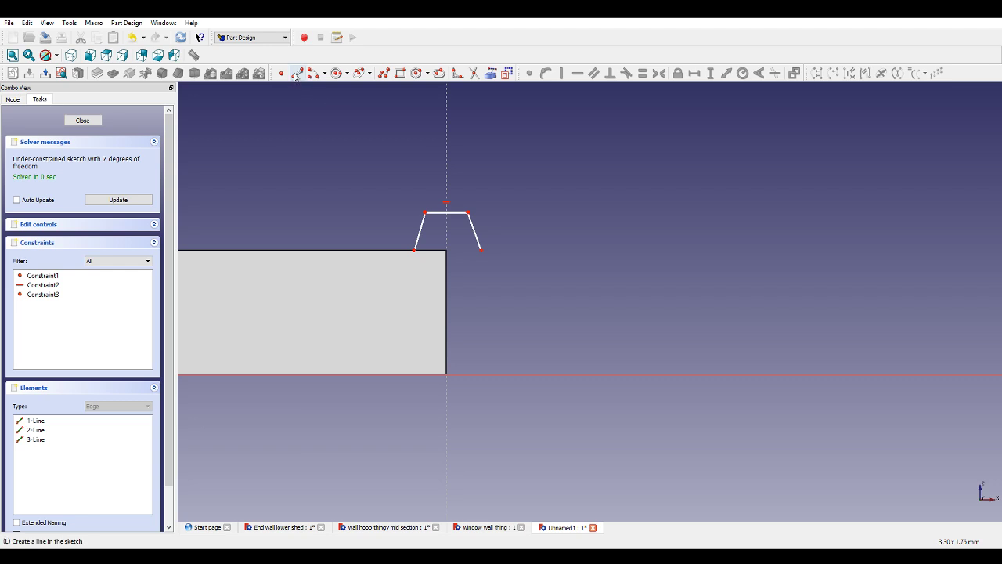
{"action": "left_click", "coordinate": [383, 73]}
{"action": "left_click", "coordinate": [415, 249]}
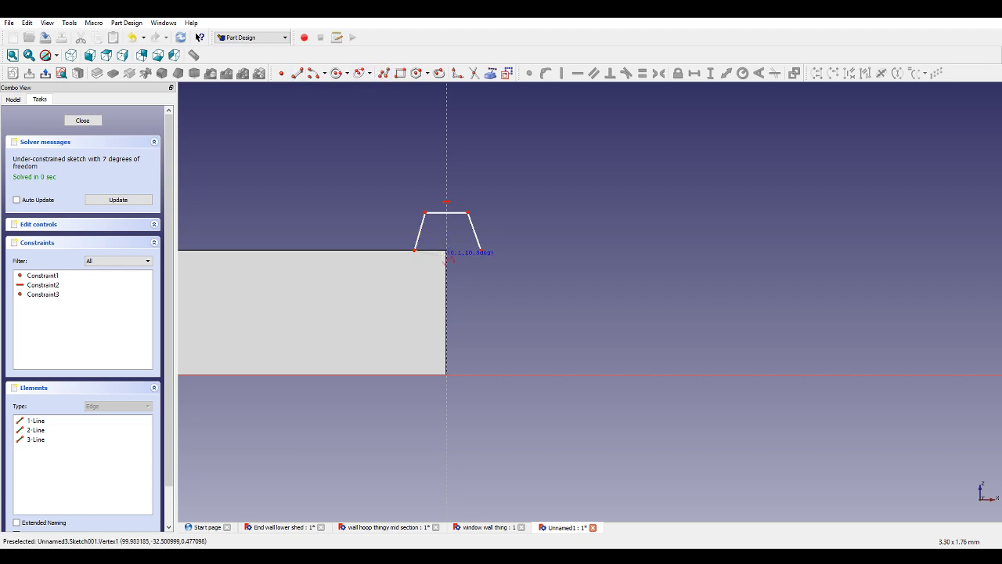
{"action": "left_click", "coordinate": [446, 250]}
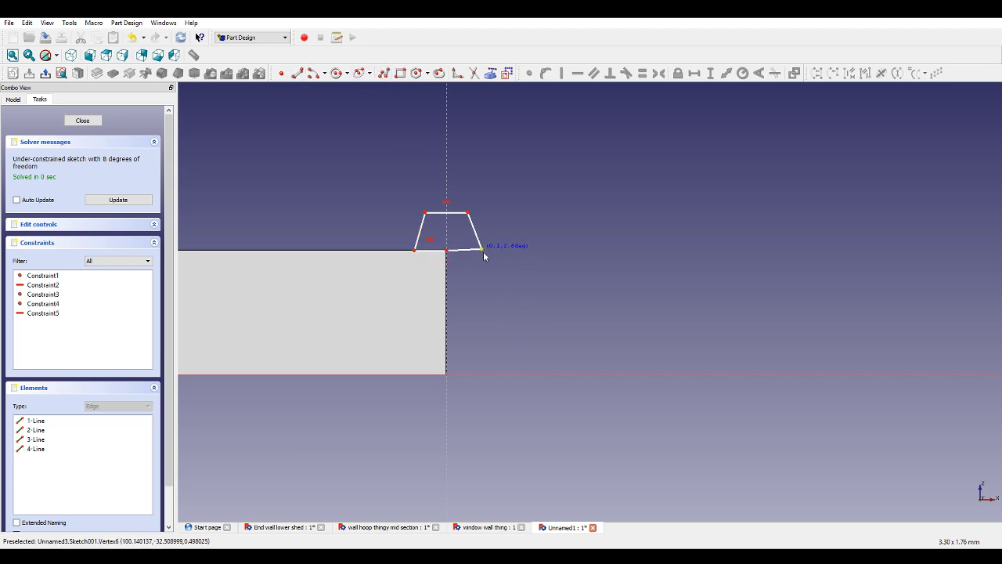
{"action": "left_click", "coordinate": [480, 250]}
{"action": "key", "text": "Escape"}
Make the trapezoid's two base segments equal in length and constrain the outer one to be horizontal.
{"action": "left_click", "coordinate": [438, 252]}
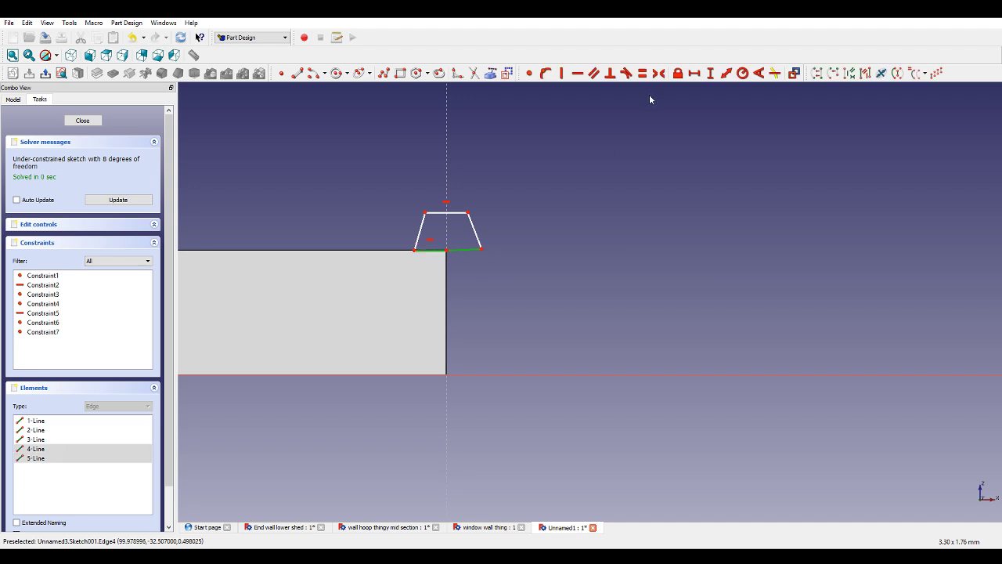
{"action": "left_click", "coordinate": [642, 73]}
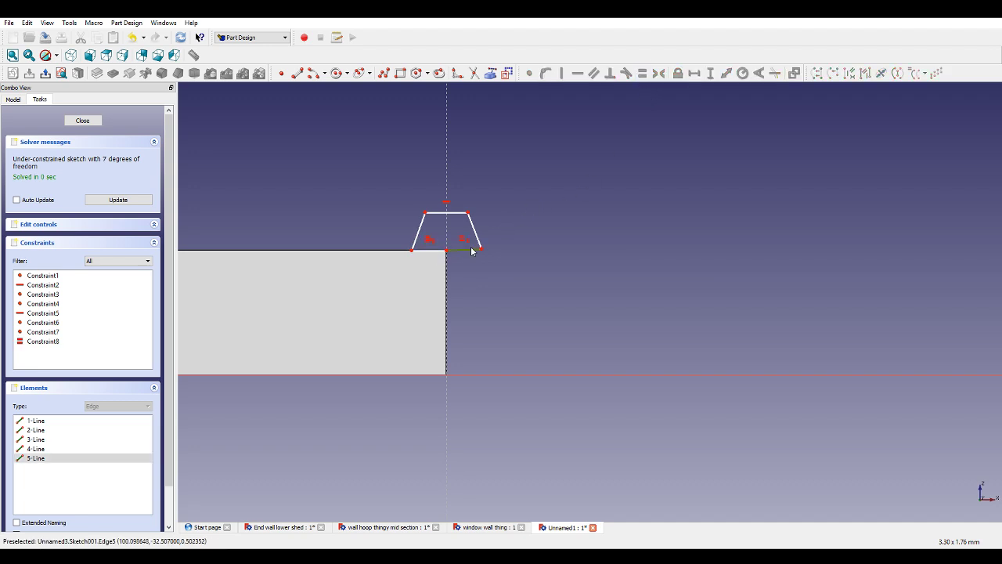
{"action": "left_click", "coordinate": [578, 73]}
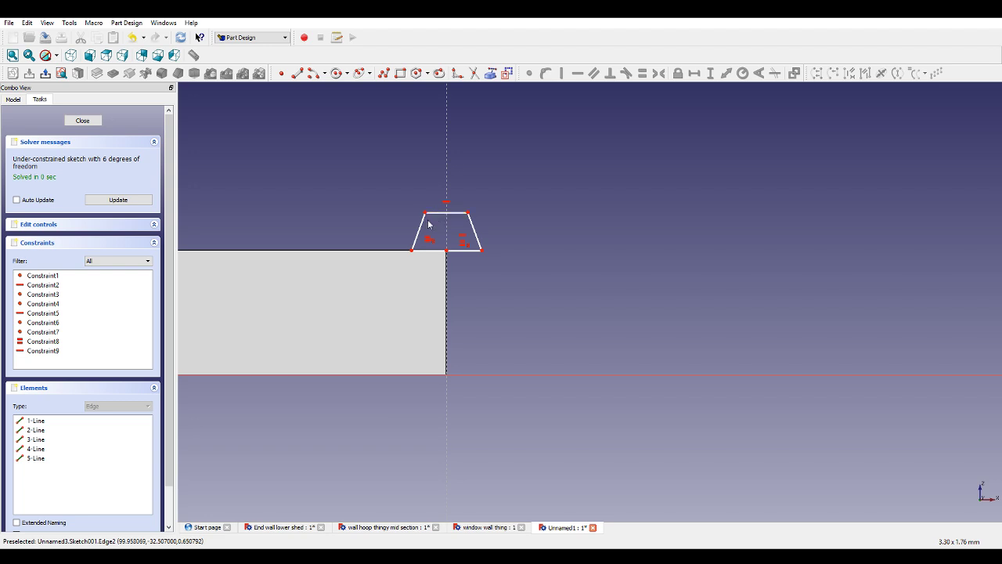
Constrain the trapezoid's two sloping sides to equal length.
{"action": "left_click", "coordinate": [422, 227]}
{"action": "left_click", "coordinate": [473, 229]}
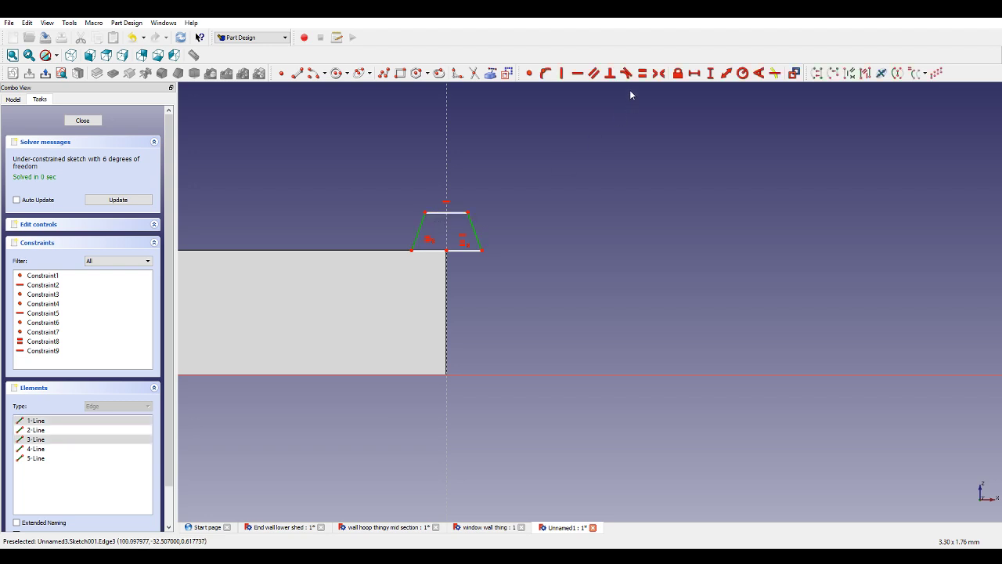
{"action": "left_click", "coordinate": [642, 73]}
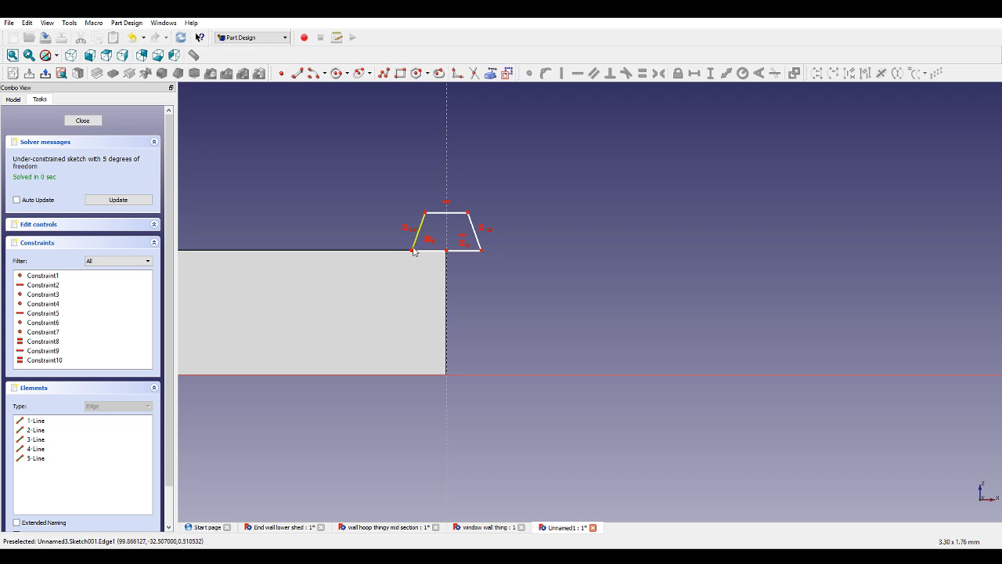
Set the trapezoid's vertical height to 1 mm and move its base back onto the plate's top edge.
{"action": "left_click", "coordinate": [412, 250]}
{"action": "left_click", "coordinate": [425, 213]}
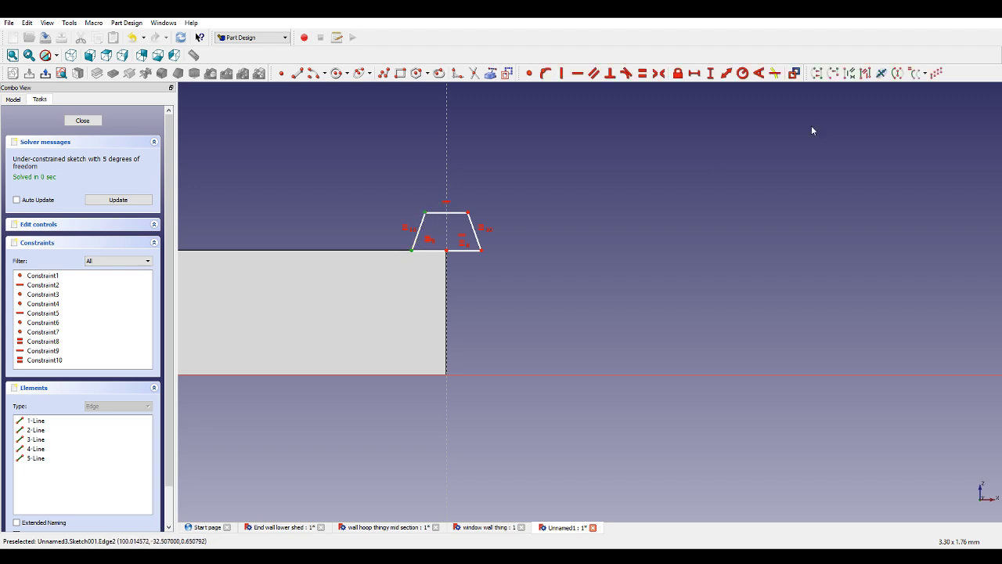
{"action": "left_click", "coordinate": [711, 74]}
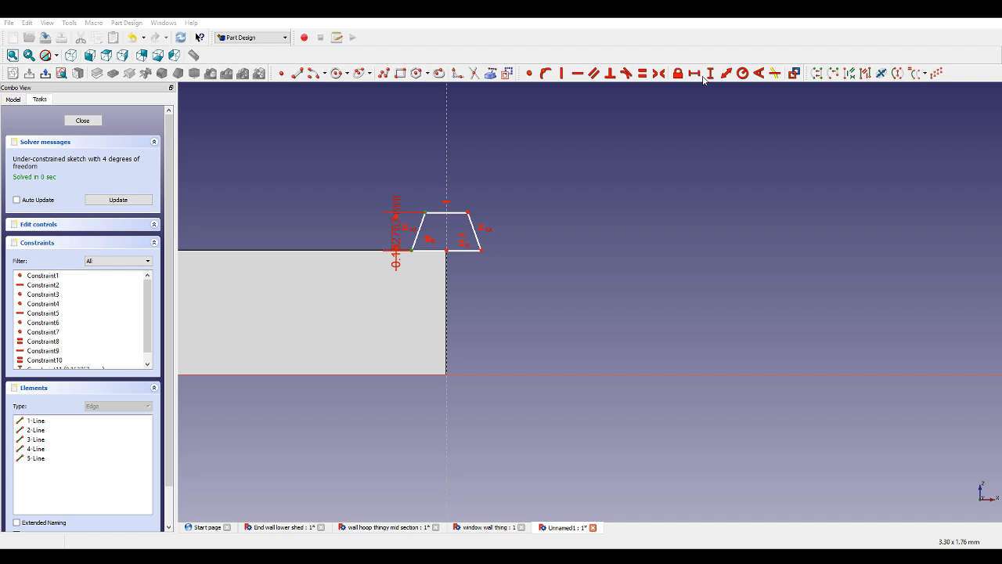
{"action": "type", "text": "1"}
{"action": "key", "text": "Return"}
{"action": "scroll", "coordinate": [512, 401], "scroll_direction": "down", "scroll_amount": 3}
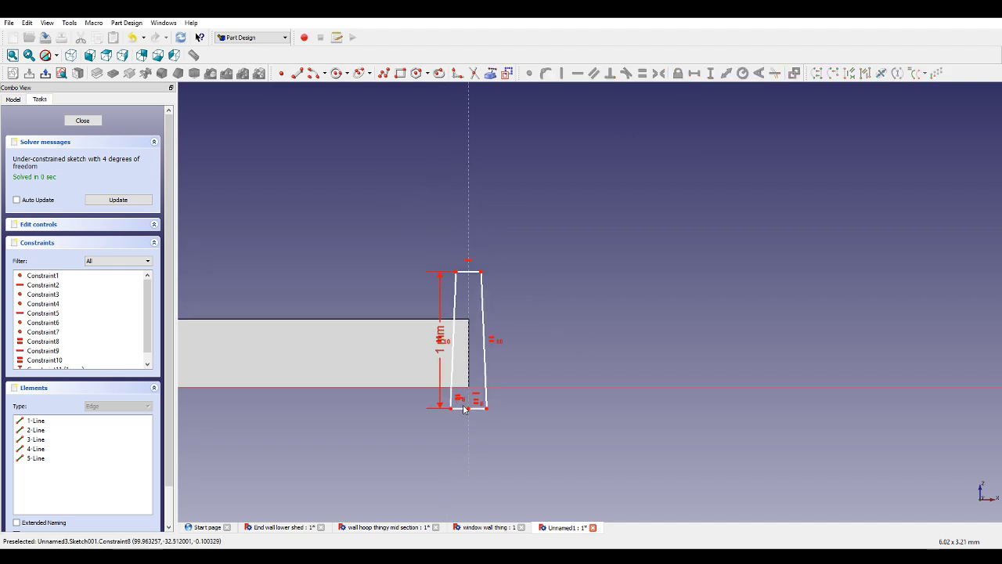
{"action": "left_click_drag", "start_coordinate": [469, 411], "coordinate": [467, 324]}
Constrain the horizontal distance between the trapezoid's two outer base corners to 3 mm.
{"action": "left_click", "coordinate": [464, 321]}
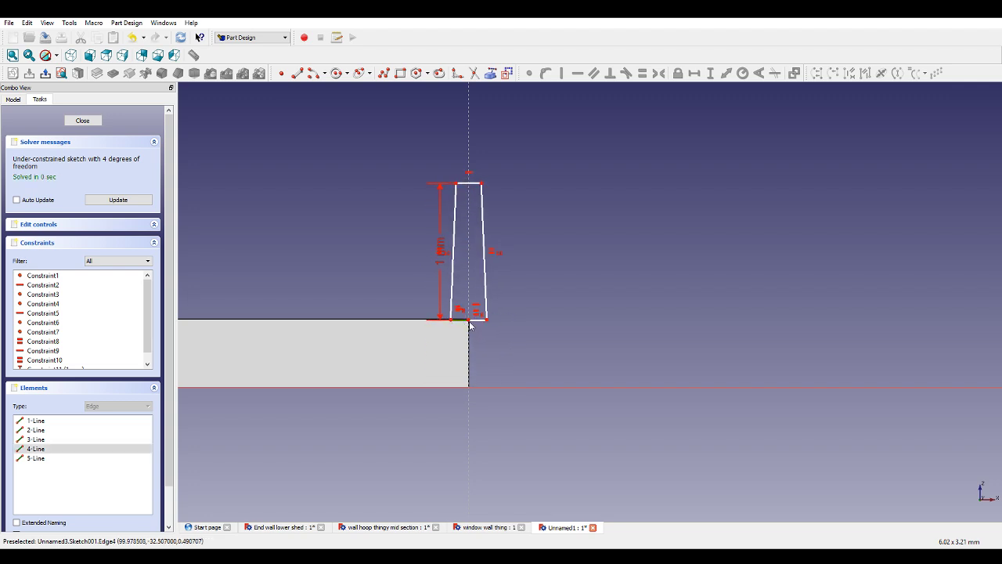
{"action": "left_click", "coordinate": [485, 330]}
{"action": "left_click", "coordinate": [485, 321]}
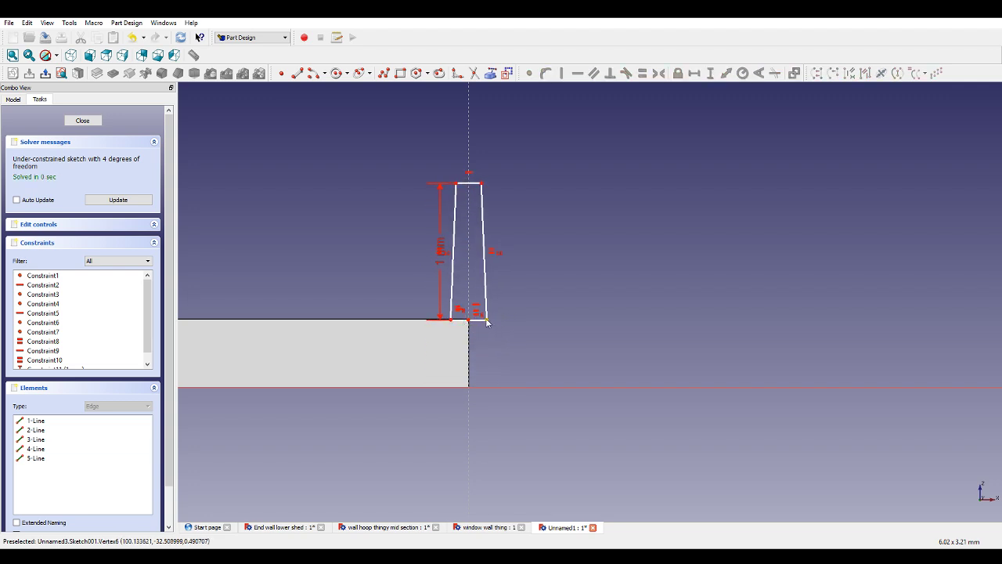
{"action": "left_click", "coordinate": [452, 320]}
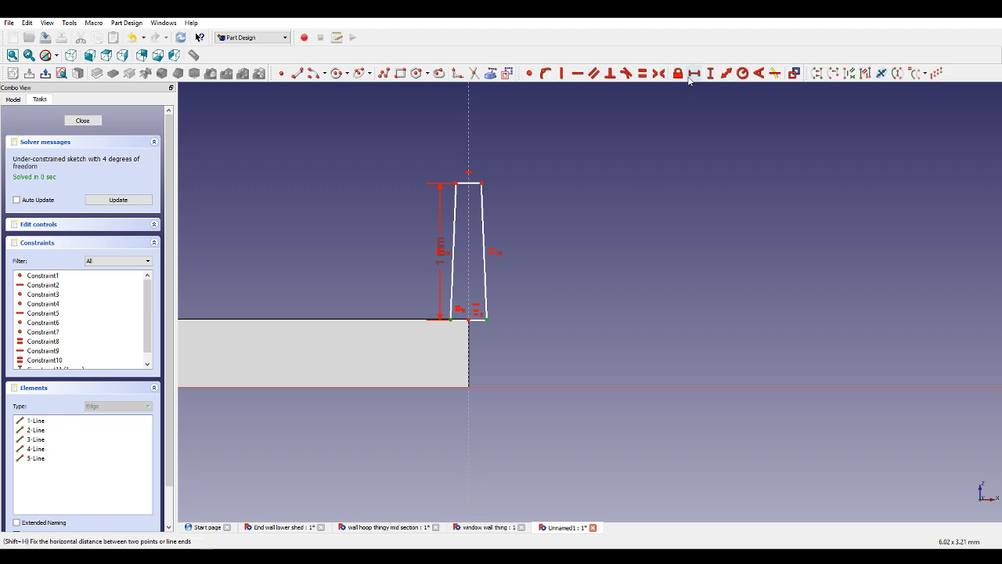
{"action": "left_click", "coordinate": [692, 76]}
{"action": "type", "text": "3"}
{"action": "key", "text": "Return"}
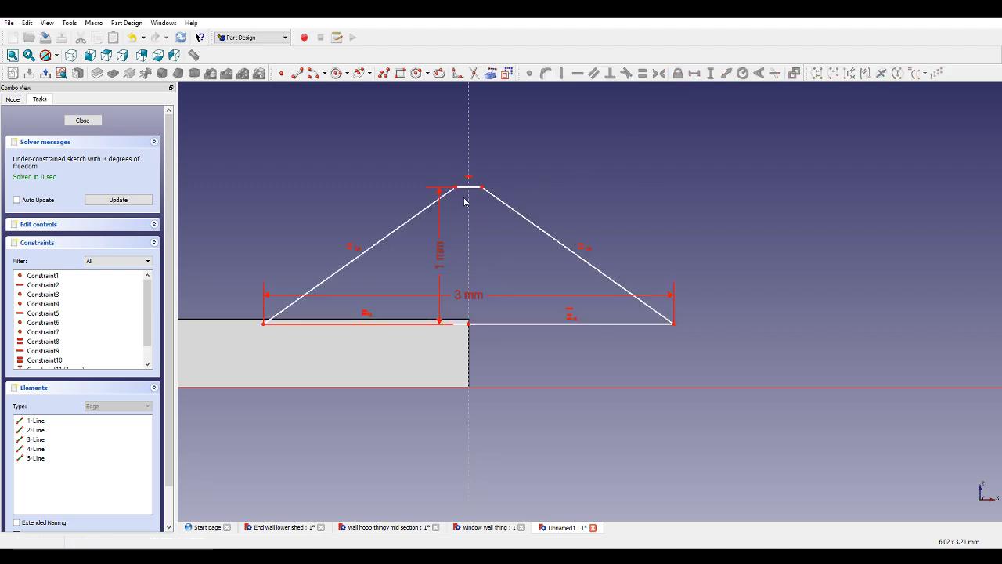
Set the trapezoid's top edge to 1 mm wide and change its overall base width to 2 mm.
{"action": "left_click", "coordinate": [468, 188]}
{"action": "left_click", "coordinate": [694, 74]}
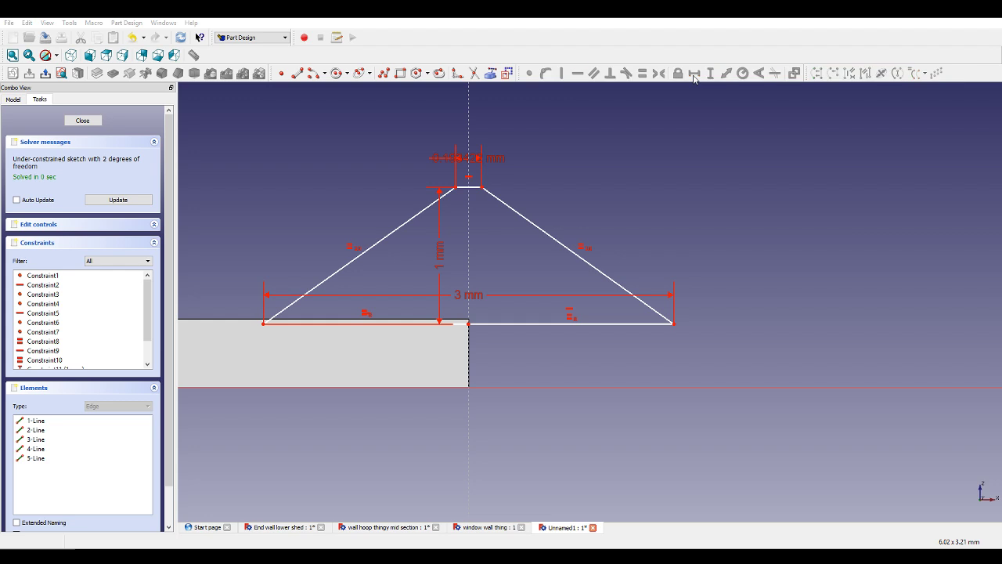
{"action": "type", "text": "1"}
{"action": "key", "text": "Return"}
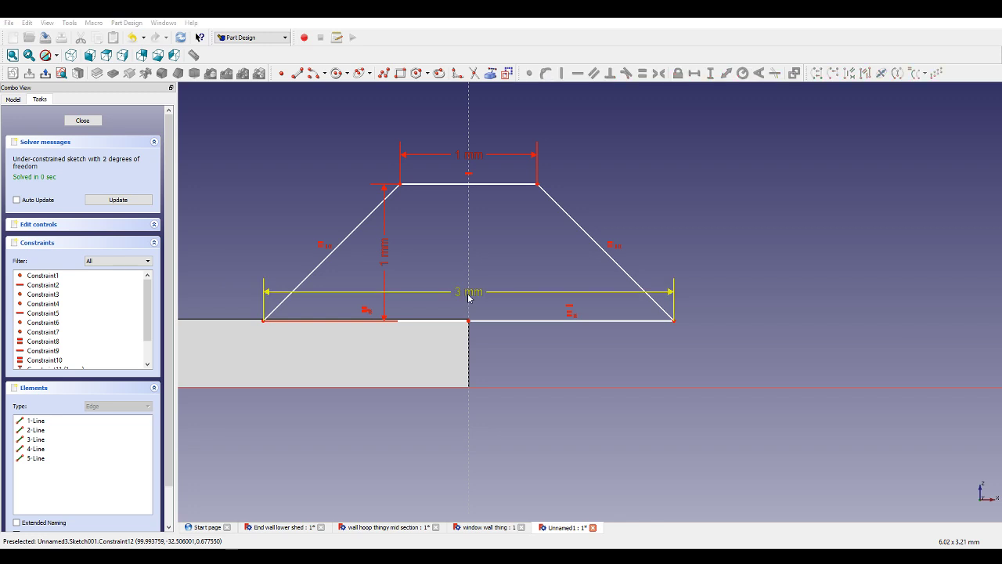
{"action": "type", "text": "2"}
{"action": "key", "text": "Return"}
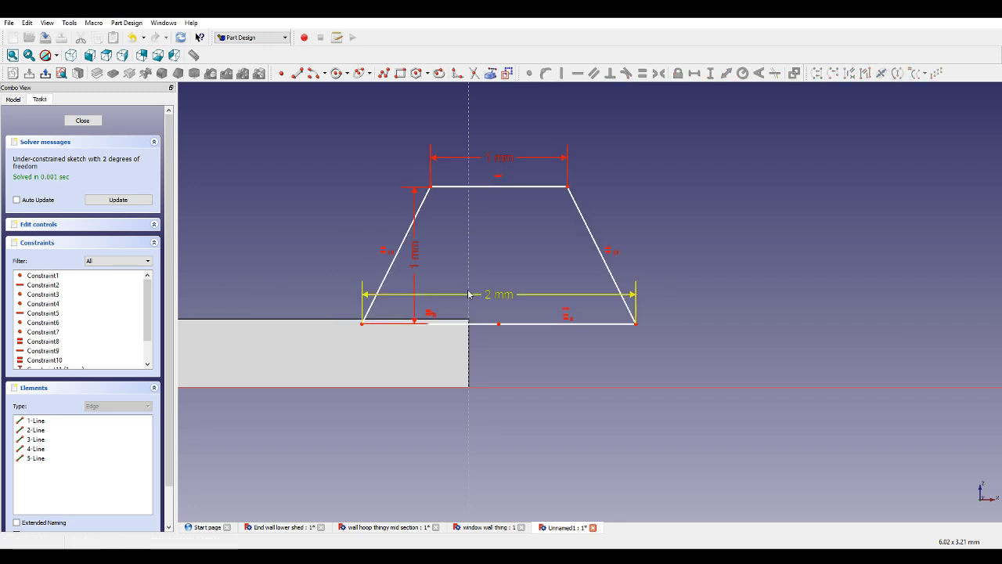
Move the trapezoid's base midpoint to the plate's upper end corner and fix it 0.5 mm above the horizontal axis.
{"action": "left_click_drag", "start_coordinate": [498, 324], "coordinate": [468, 318]}
{"action": "left_click", "coordinate": [486, 391]}
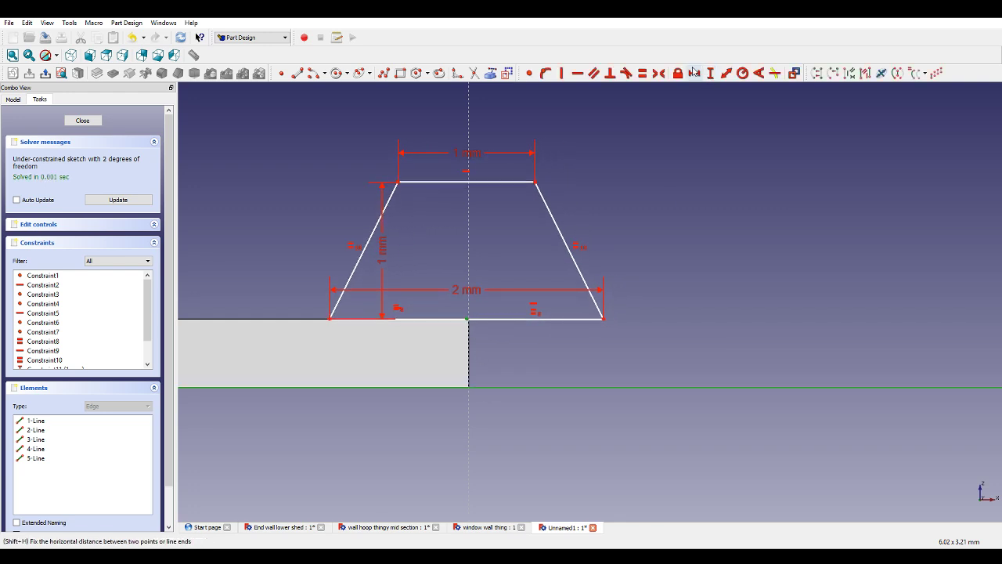
{"action": "left_click", "coordinate": [709, 74]}
{"action": "type", "text": "0.5"}
{"action": "key", "text": "Return"}
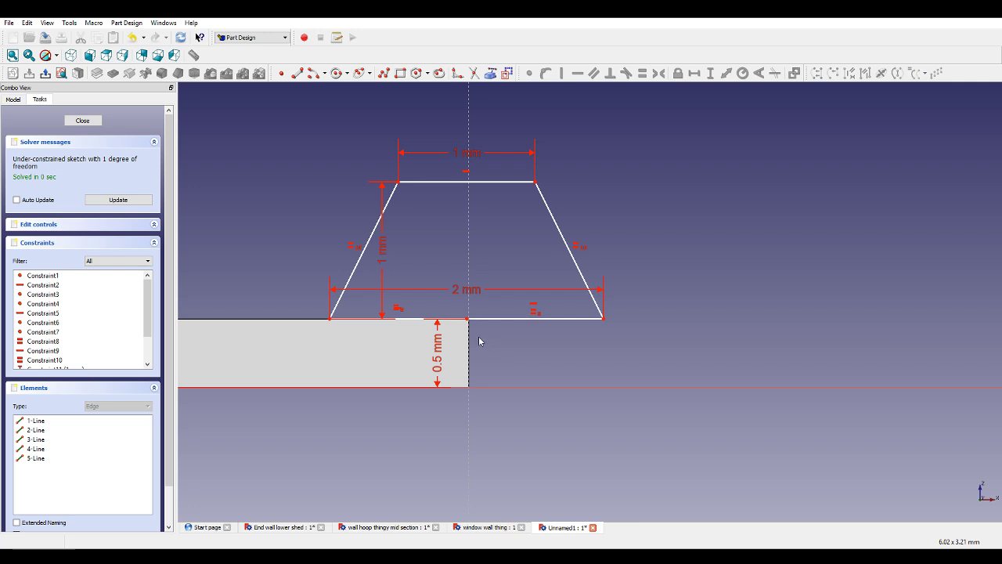
Align the base midpoint with the plate's end, fix it 100 mm horizontally from the sketch origin, and close the sketch.
{"action": "scroll", "coordinate": [480, 341], "scroll_direction": "down", "scroll_amount": 3}
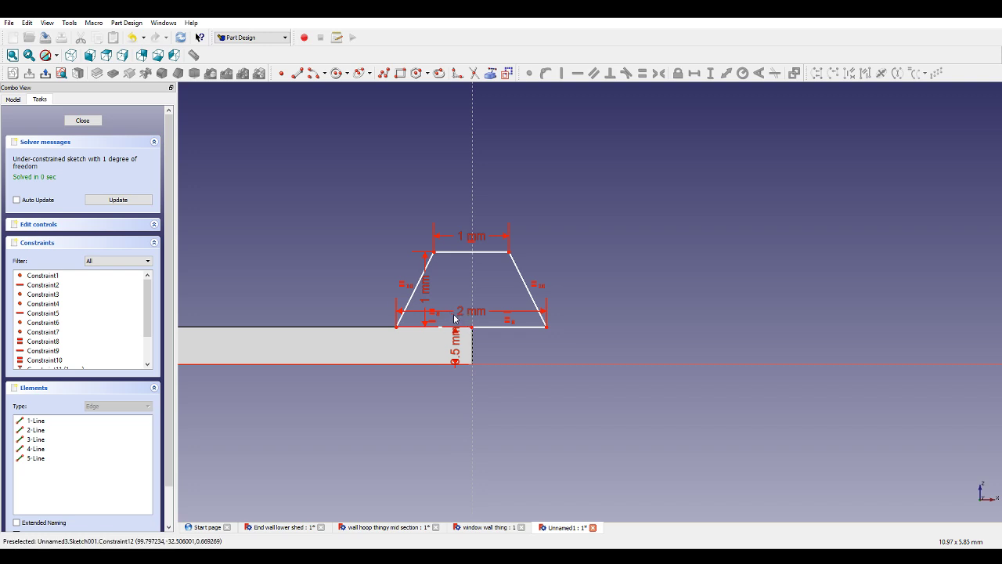
{"action": "scroll", "coordinate": [464, 348], "scroll_direction": "up", "scroll_amount": 2}
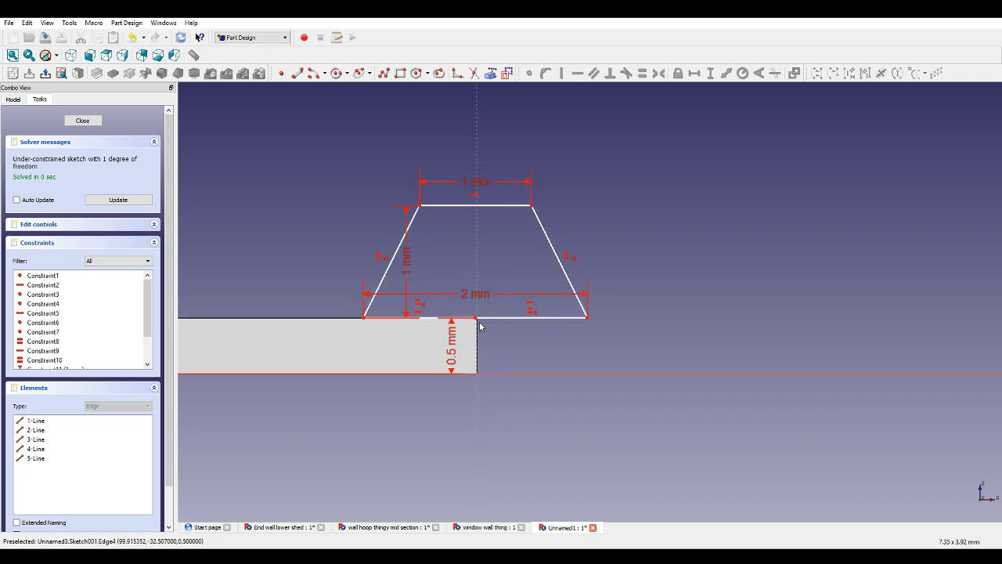
{"action": "left_click_drag", "start_coordinate": [476, 319], "coordinate": [478, 319]}
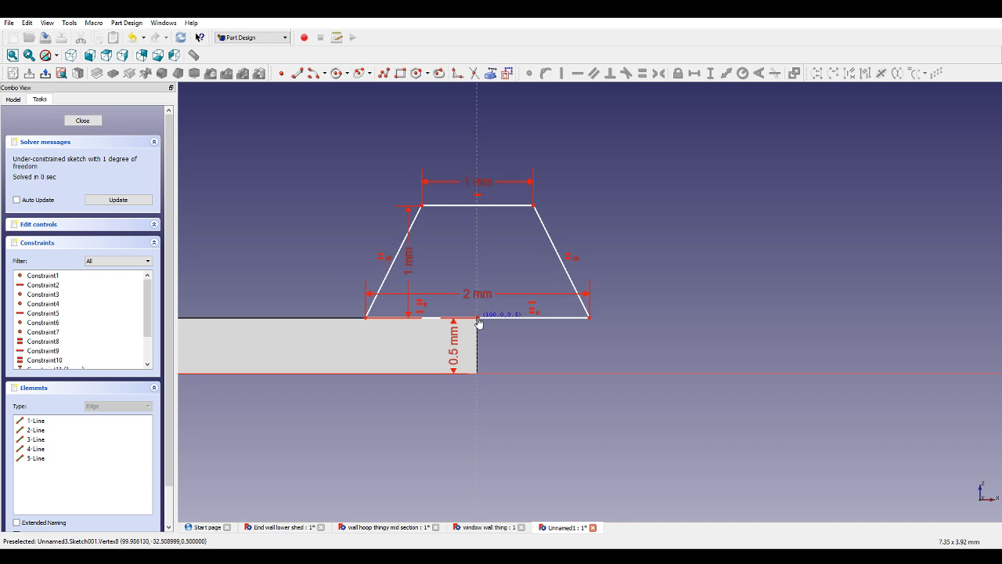
{"action": "scroll", "coordinate": [601, 384], "scroll_direction": "down", "scroll_amount": 15}
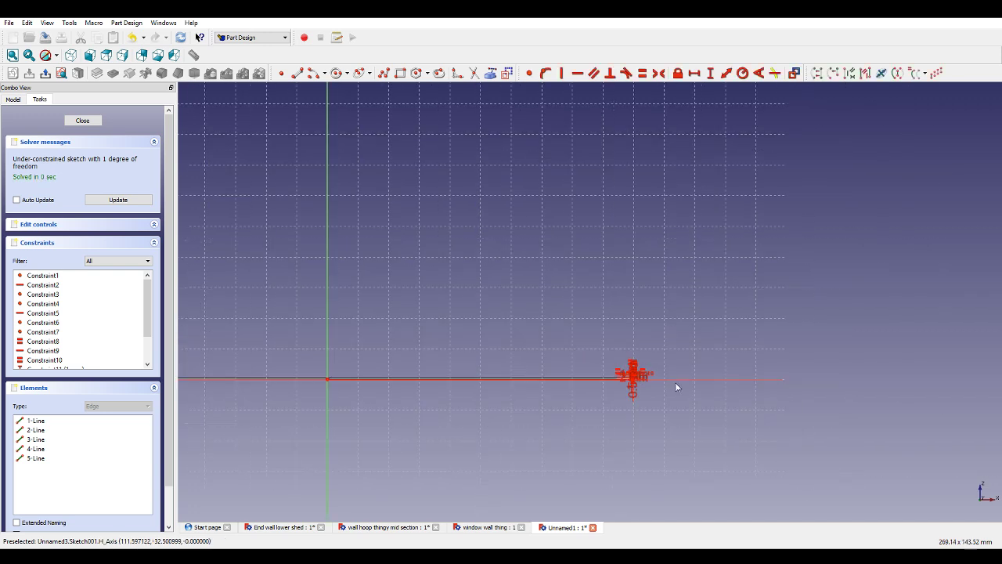
{"action": "scroll", "coordinate": [677, 387], "scroll_direction": "down", "scroll_amount": 1}
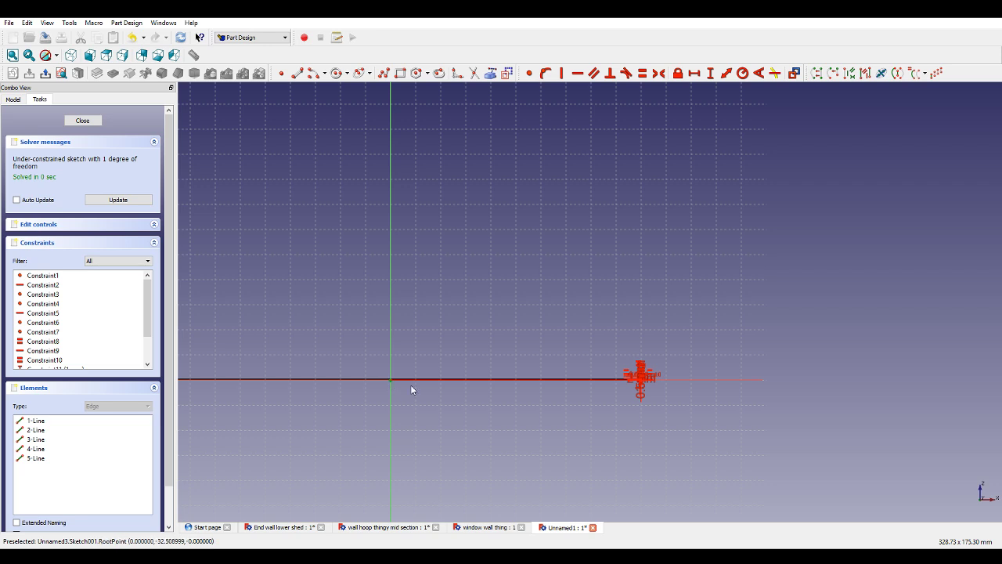
{"action": "scroll", "coordinate": [661, 380], "scroll_direction": "up", "scroll_amount": 6}
{"action": "scroll", "coordinate": [660, 368], "scroll_direction": "up", "scroll_amount": 14}
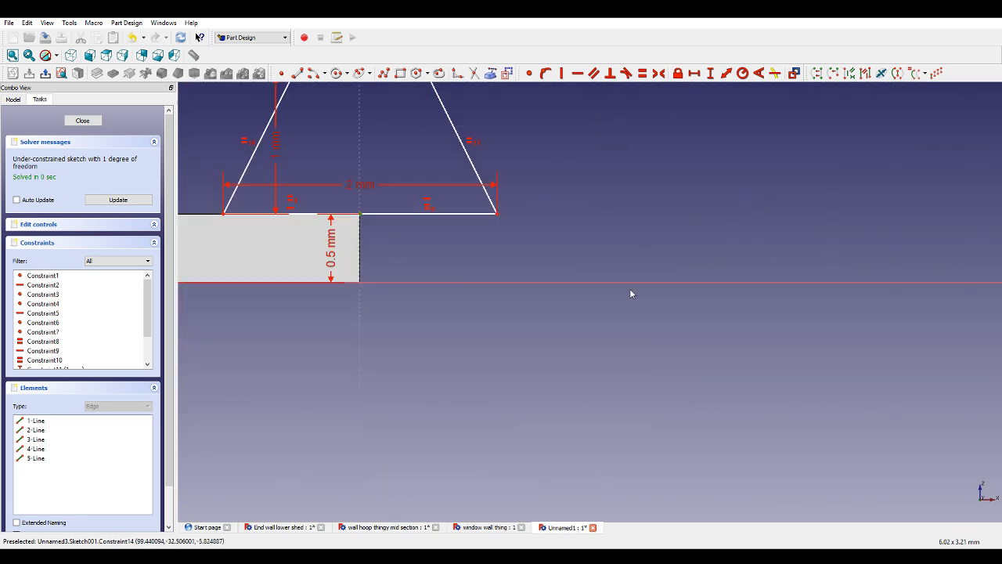
{"action": "left_click", "coordinate": [694, 74]}
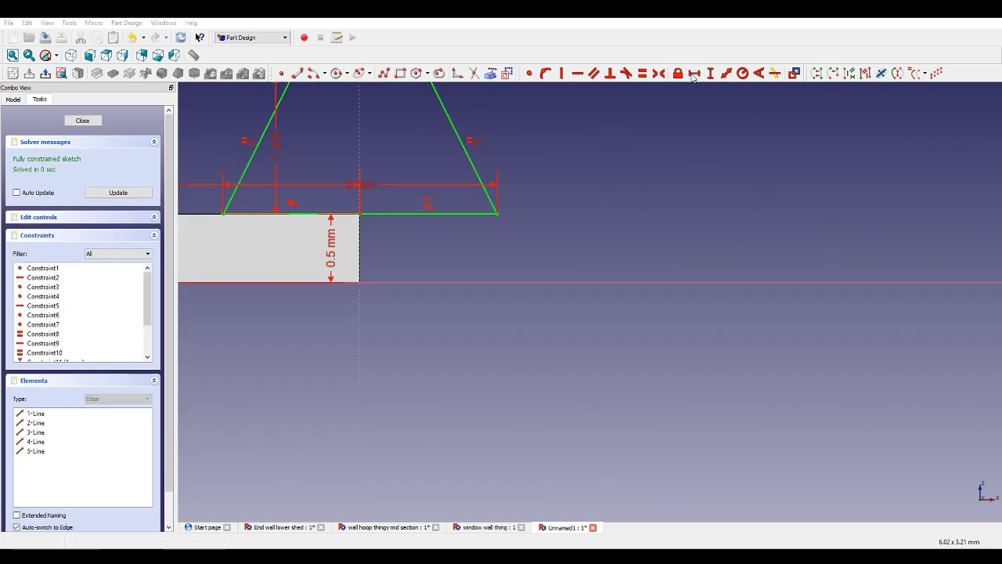
{"action": "scroll", "coordinate": [626, 342], "scroll_direction": "down", "scroll_amount": 4}
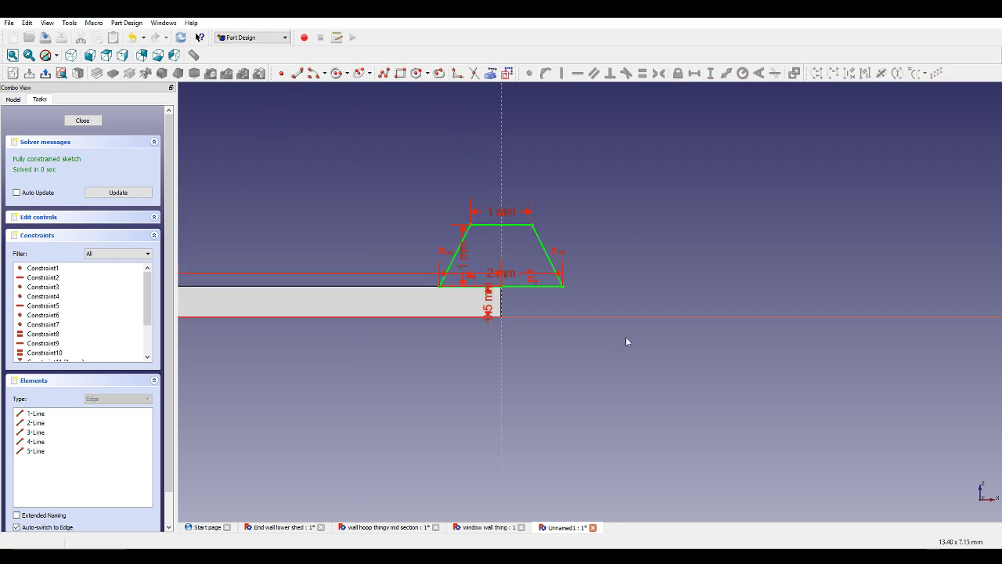
{"action": "left_click", "coordinate": [82, 120]}
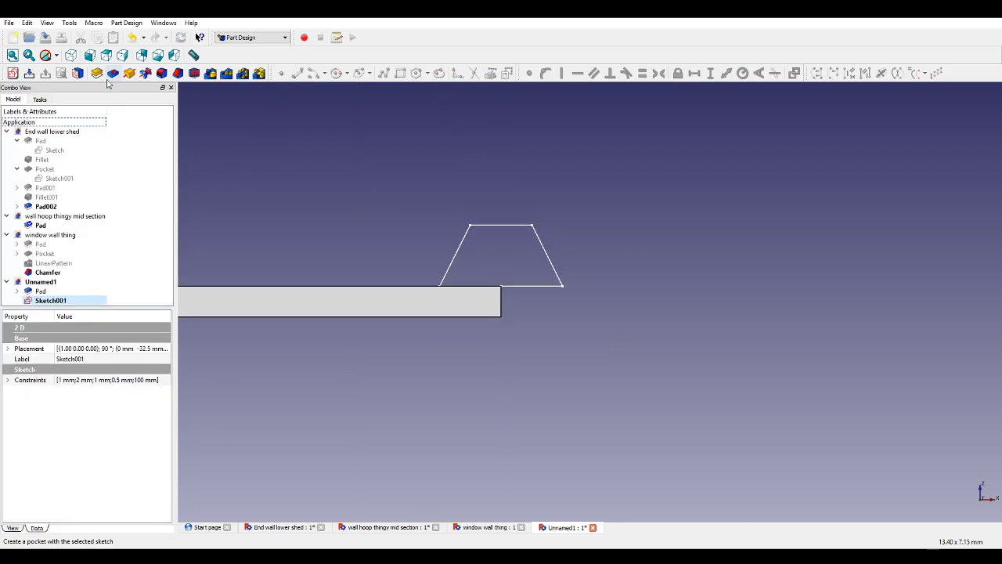
Pad the trapezoid sketch 65 mm in the reversed direction, across the plate's full width.
{"action": "left_click", "coordinate": [97, 73]}
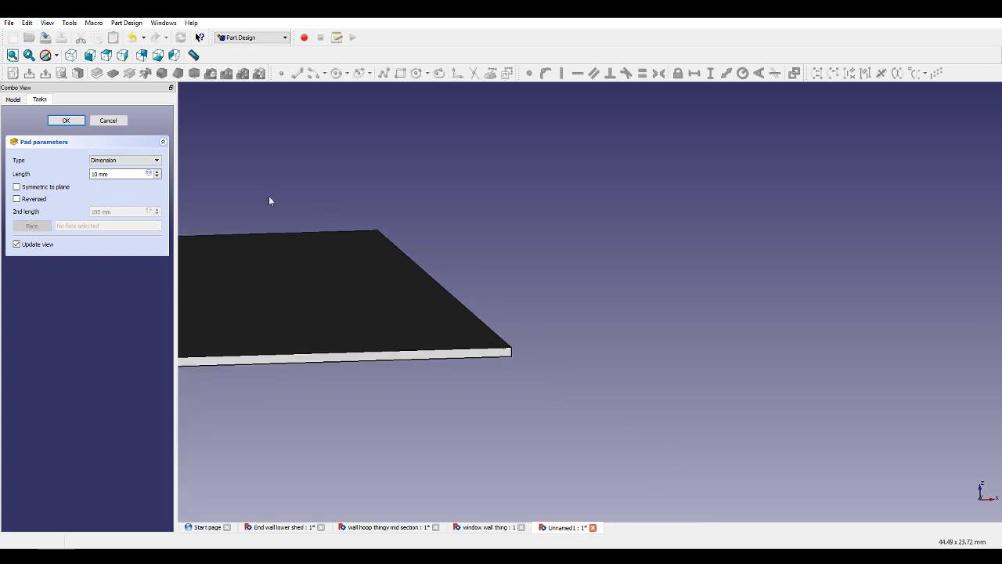
{"action": "left_click", "coordinate": [99, 174]}
{"action": "key", "text": "BackSpace"}
{"action": "key", "text": "BackSpace"}
{"action": "type", "text": "65"}
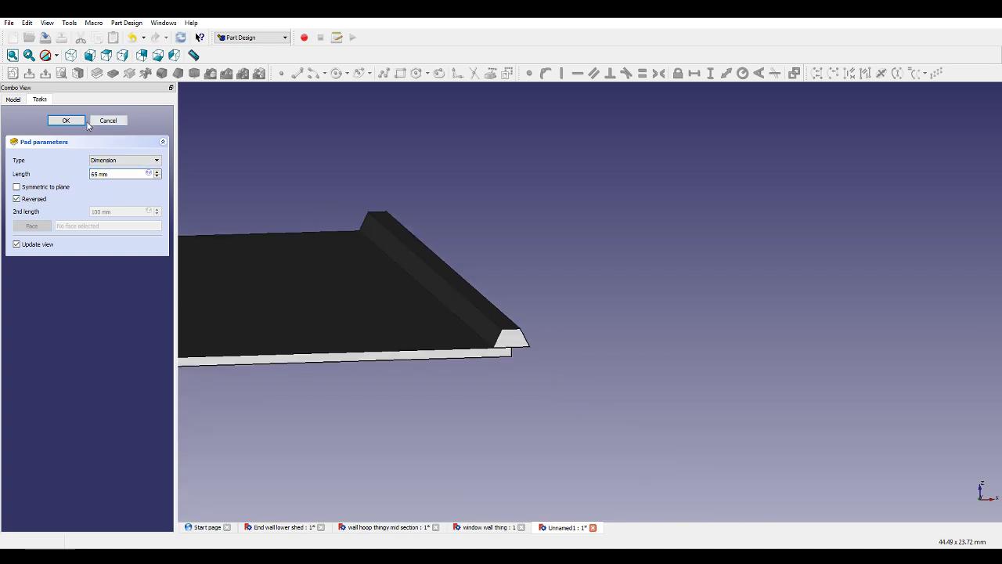
{"action": "left_click", "coordinate": [82, 121]}
Create a linear pattern of the trapezoid rib along the horizontal sketch axis in the reversed direction, over a length of 200 mm.
{"action": "scroll", "coordinate": [571, 266], "scroll_direction": "down", "scroll_amount": 3}
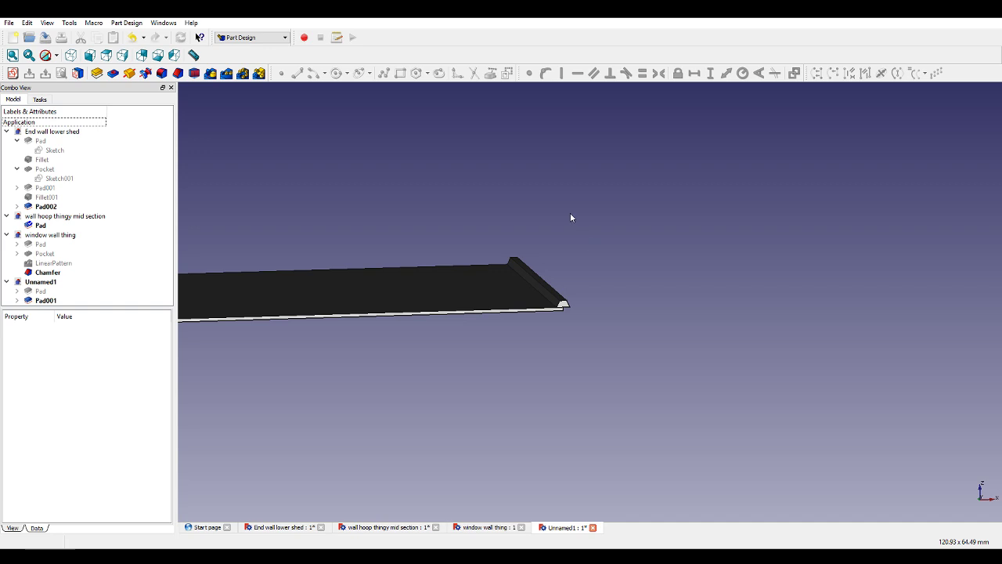
{"action": "scroll", "coordinate": [560, 254], "scroll_direction": "down", "scroll_amount": 8}
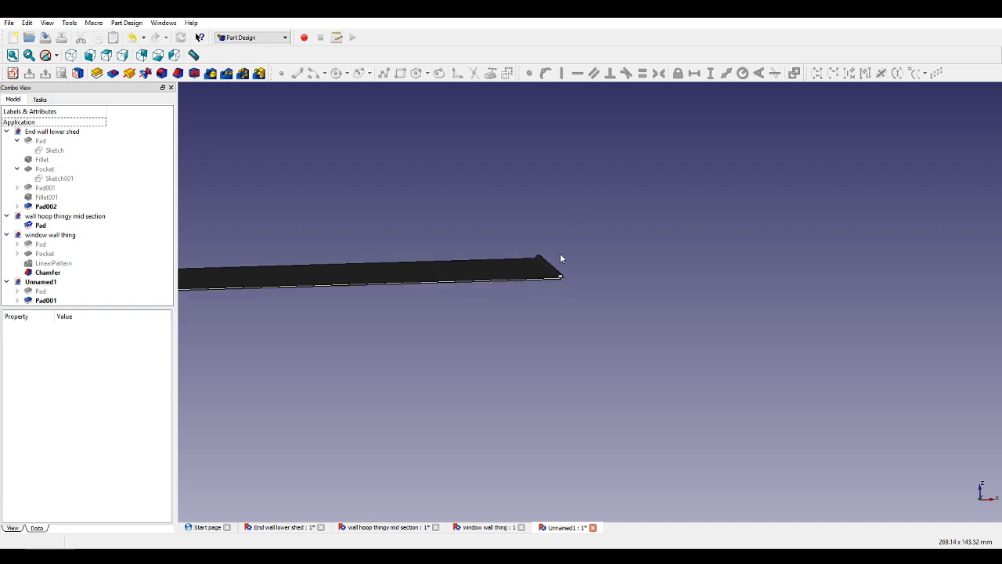
{"action": "scroll", "coordinate": [501, 257], "scroll_direction": "up", "scroll_amount": 4}
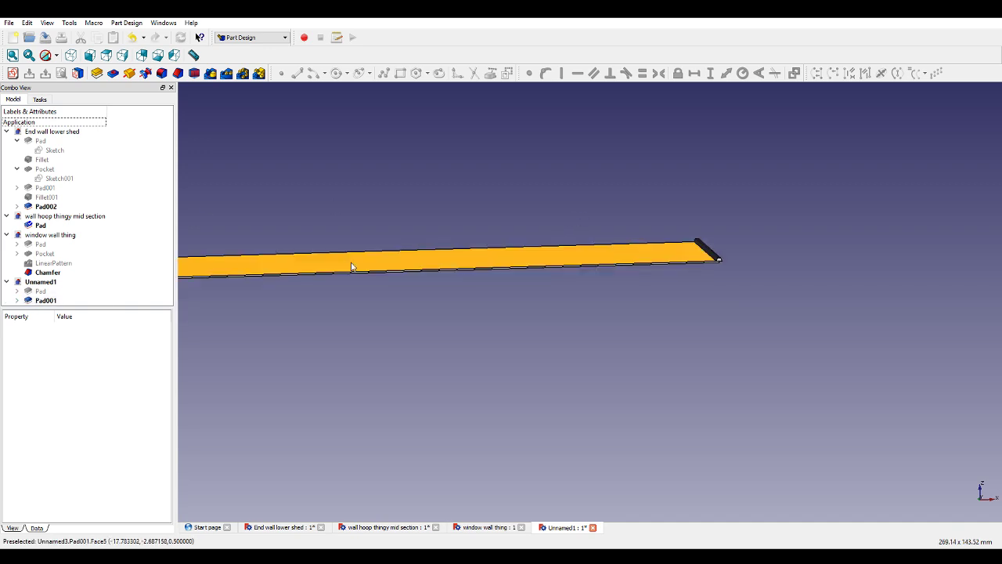
{"action": "middle_click_drag", "start_coordinate": [409, 233], "coordinate": [524, 247]}
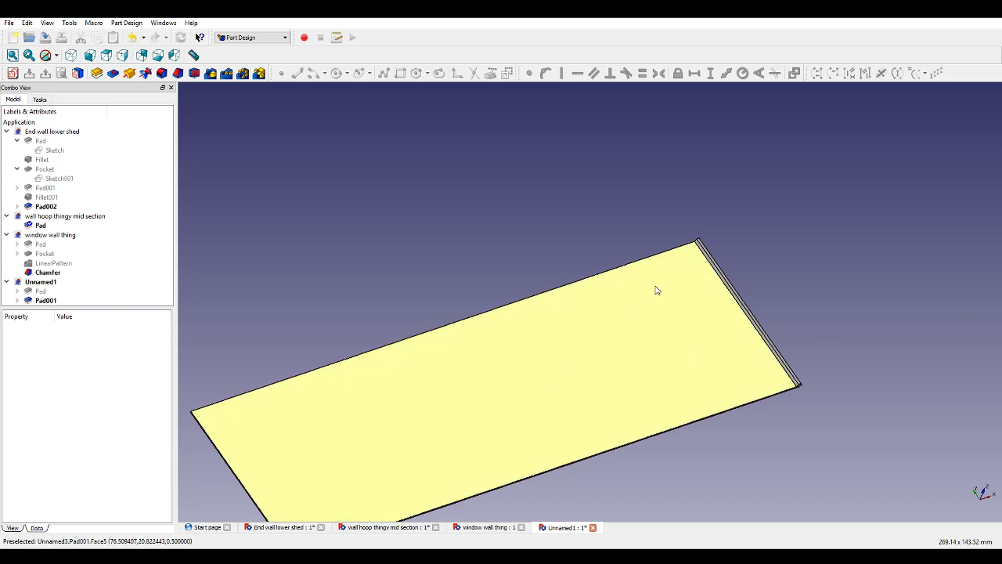
{"action": "scroll", "coordinate": [652, 284], "scroll_direction": "down", "scroll_amount": 3}
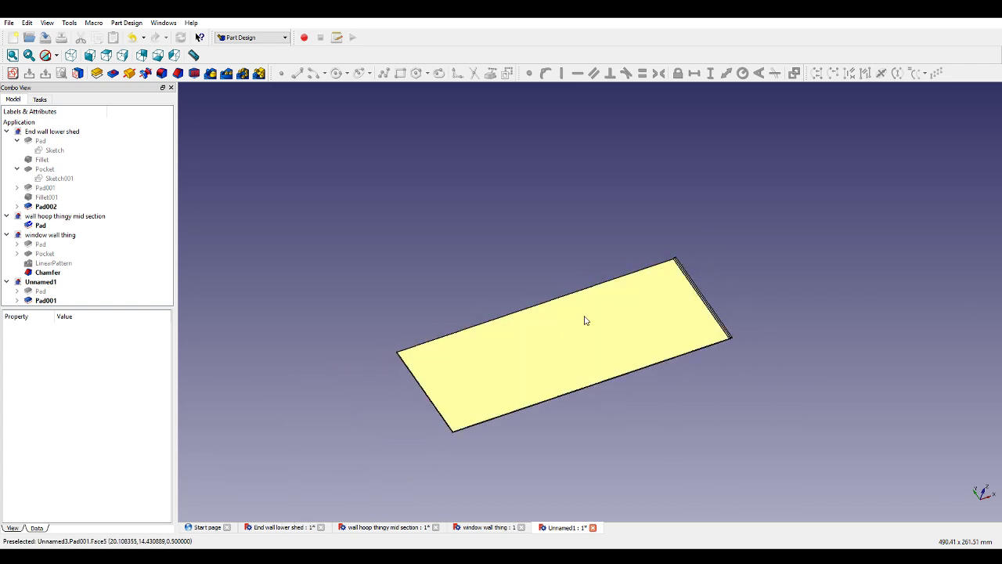
{"action": "scroll", "coordinate": [579, 389], "scroll_direction": "up", "scroll_amount": 1}
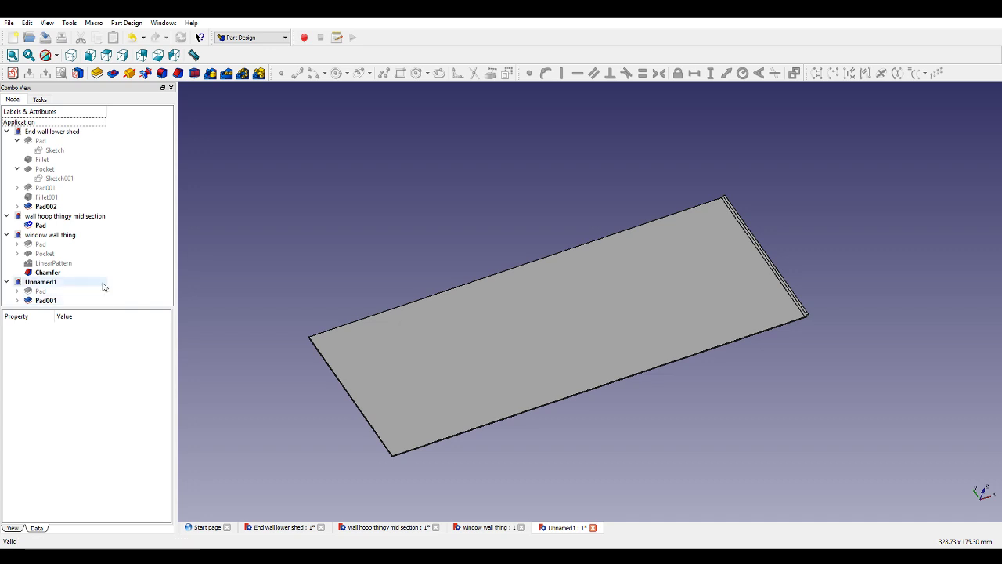
{"action": "left_click", "coordinate": [227, 75]}
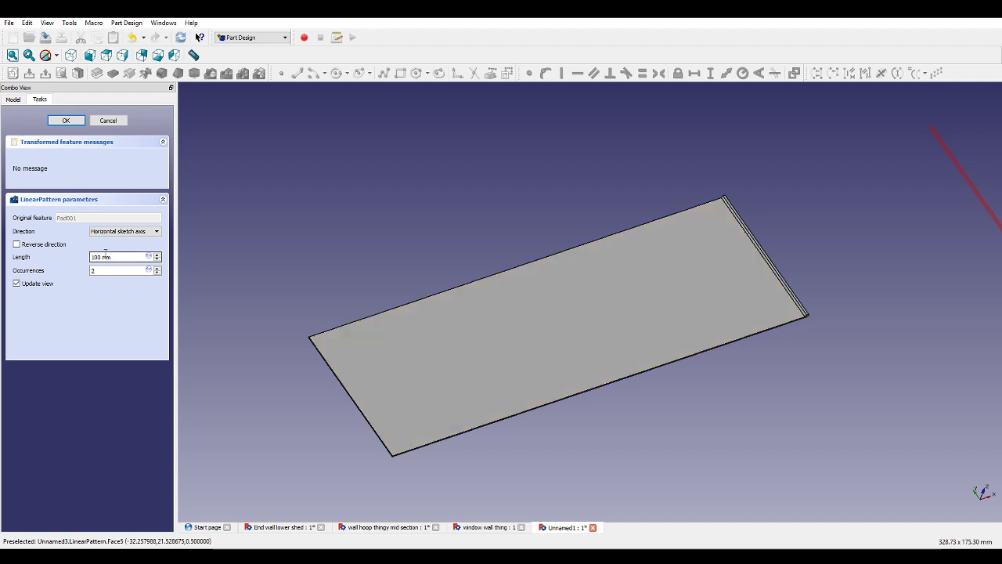
{"action": "type", "text": "200"}
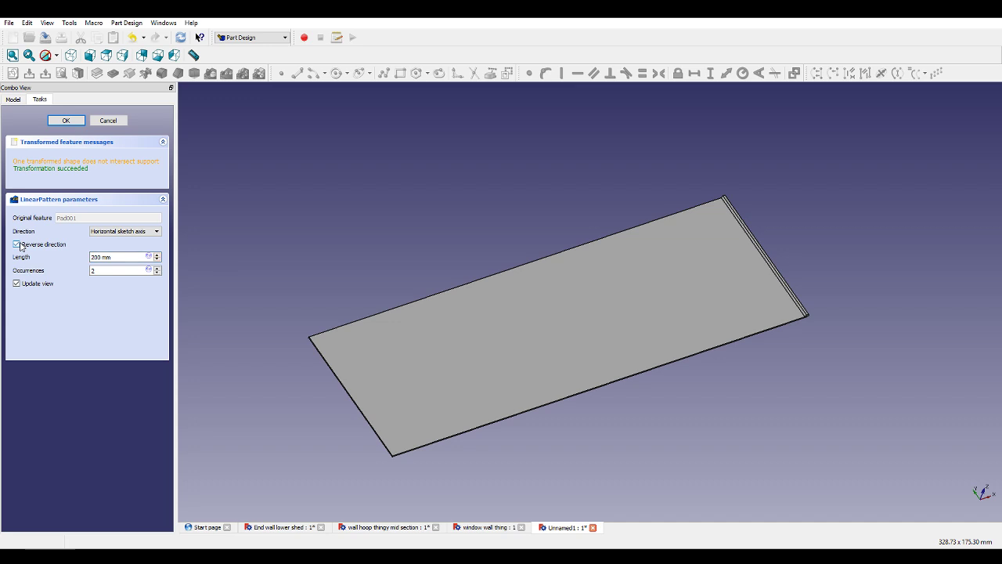
{"action": "middle_click_drag", "start_coordinate": [484, 240], "coordinate": [405, 416]}
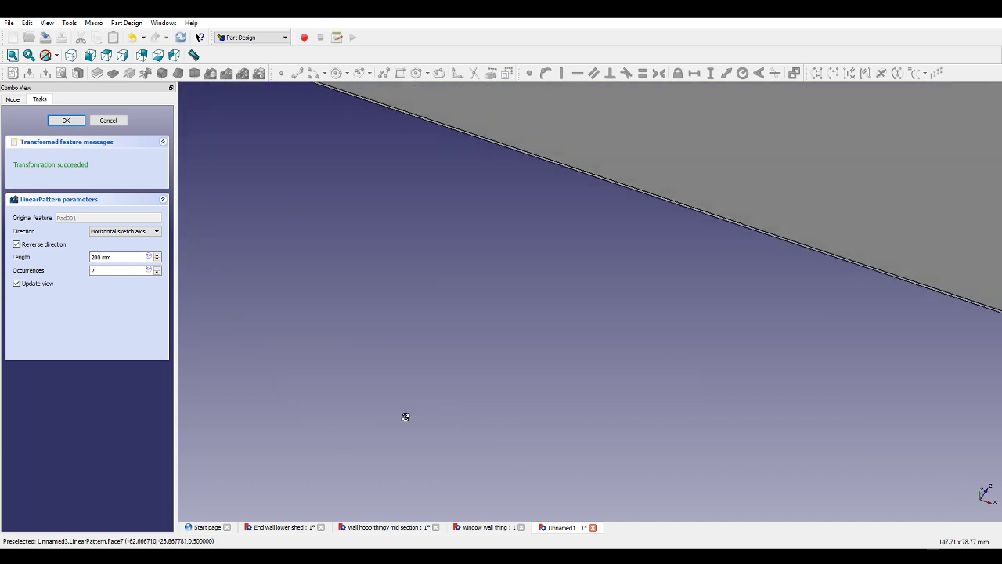
{"action": "scroll", "coordinate": [415, 413], "scroll_direction": "down", "scroll_amount": 5}
{"action": "scroll", "coordinate": [314, 288], "scroll_direction": "up", "scroll_amount": 6}
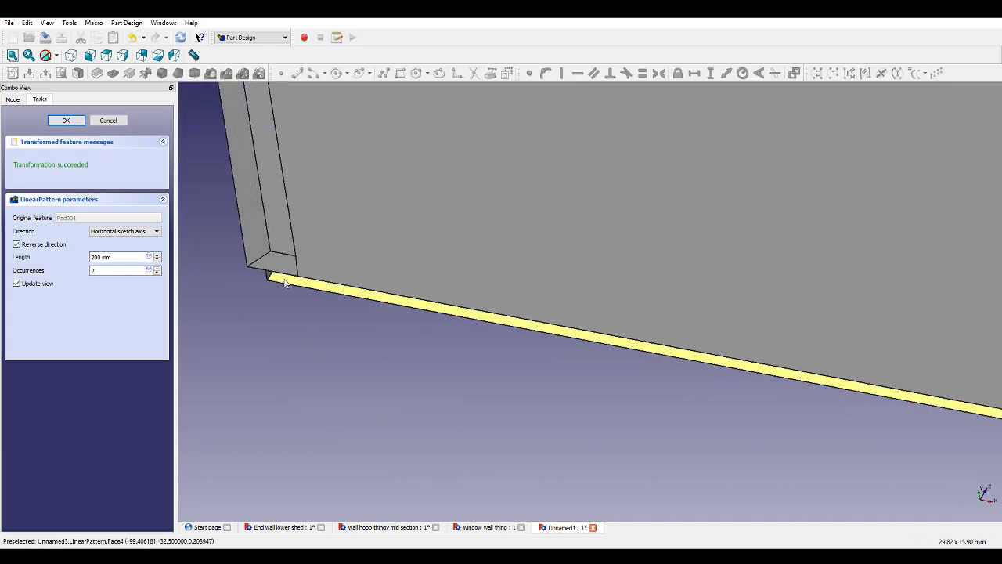
{"action": "scroll", "coordinate": [284, 278], "scroll_direction": "down", "scroll_amount": 1}
Set the rib pattern to 40 occurrences and accept the linear pattern.
{"action": "left_click", "coordinate": [121, 270]}
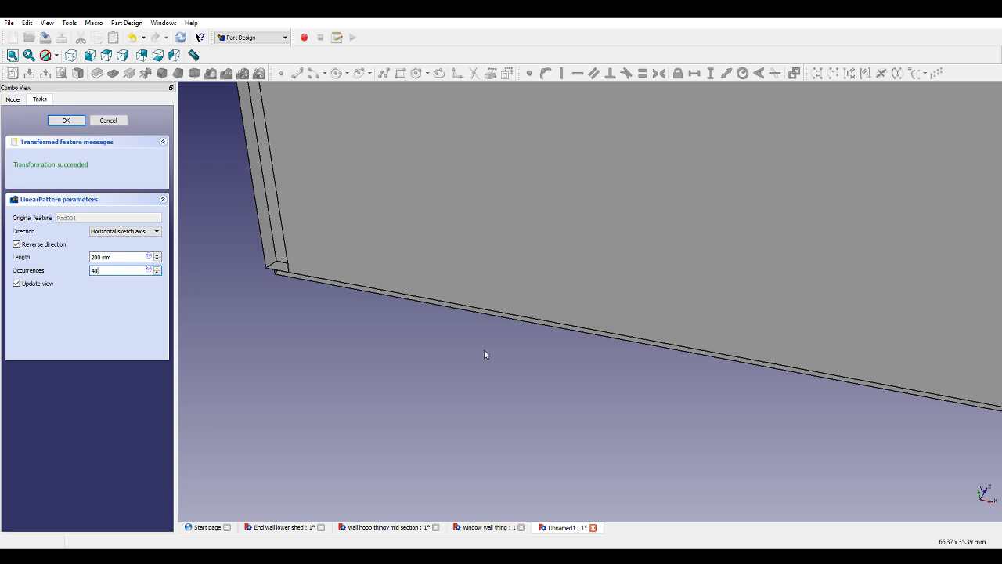
{"action": "scroll", "coordinate": [517, 351], "scroll_direction": "down", "scroll_amount": 6}
{"action": "middle_click_drag", "start_coordinate": [552, 350], "coordinate": [598, 374]}
{"action": "middle_click_drag", "start_coordinate": [910, 269], "coordinate": [758, 322]}
{"action": "scroll", "coordinate": [758, 322], "scroll_direction": "up", "scroll_amount": 5}
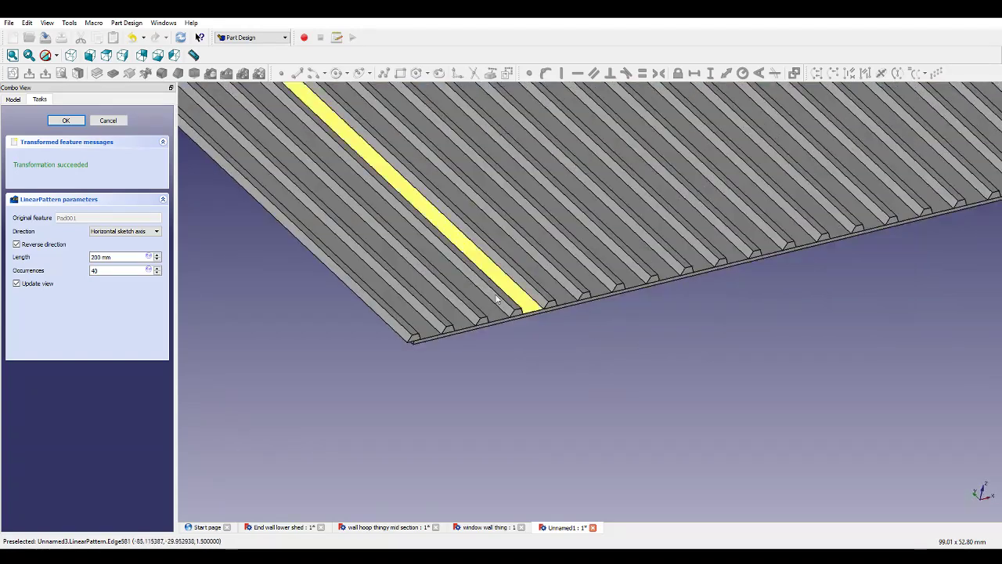
{"action": "scroll", "coordinate": [678, 289], "scroll_direction": "down", "scroll_amount": 4}
{"action": "middle_click_drag", "start_coordinate": [678, 289], "coordinate": [574, 316]}
{"action": "scroll", "coordinate": [574, 314], "scroll_direction": "down", "scroll_amount": 4}
{"action": "scroll", "coordinate": [634, 213], "scroll_direction": "up", "scroll_amount": 3}
{"action": "middle_click_drag", "start_coordinate": [635, 217], "coordinate": [631, 313]}
{"action": "scroll", "coordinate": [632, 309], "scroll_direction": "down", "scroll_amount": 3}
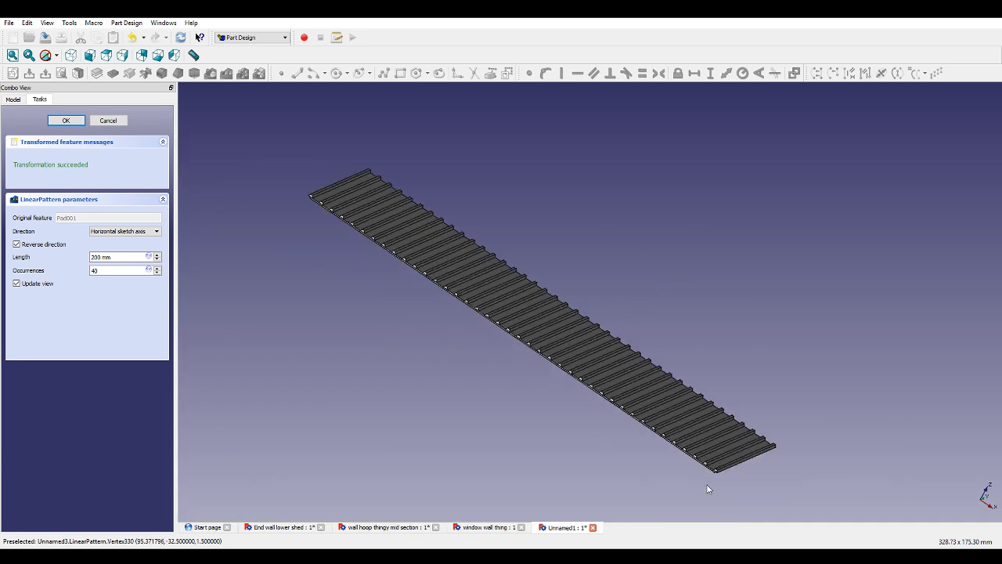
{"action": "scroll", "coordinate": [722, 450], "scroll_direction": "up", "scroll_amount": 8}
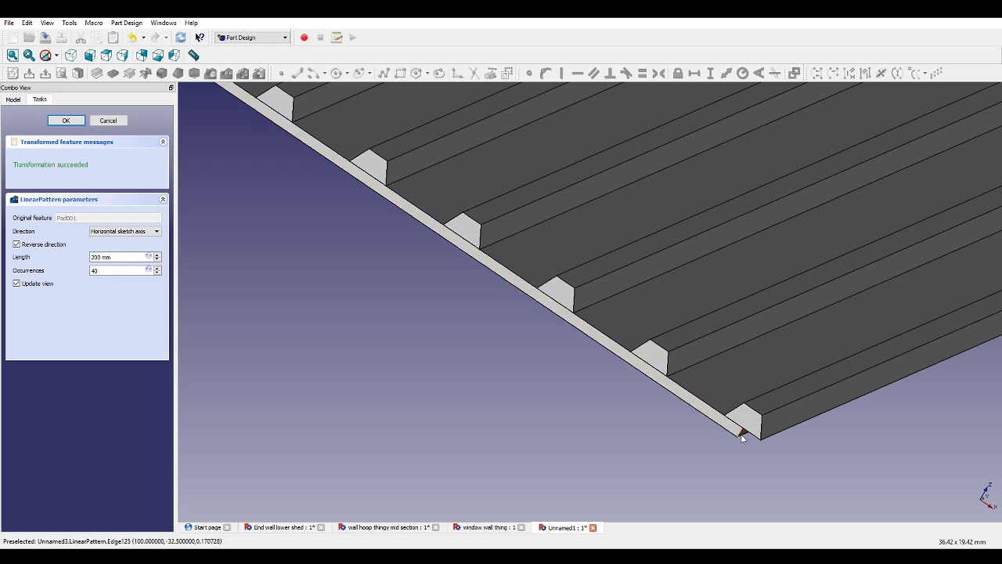
{"action": "scroll", "coordinate": [741, 437], "scroll_direction": "down", "scroll_amount": 5}
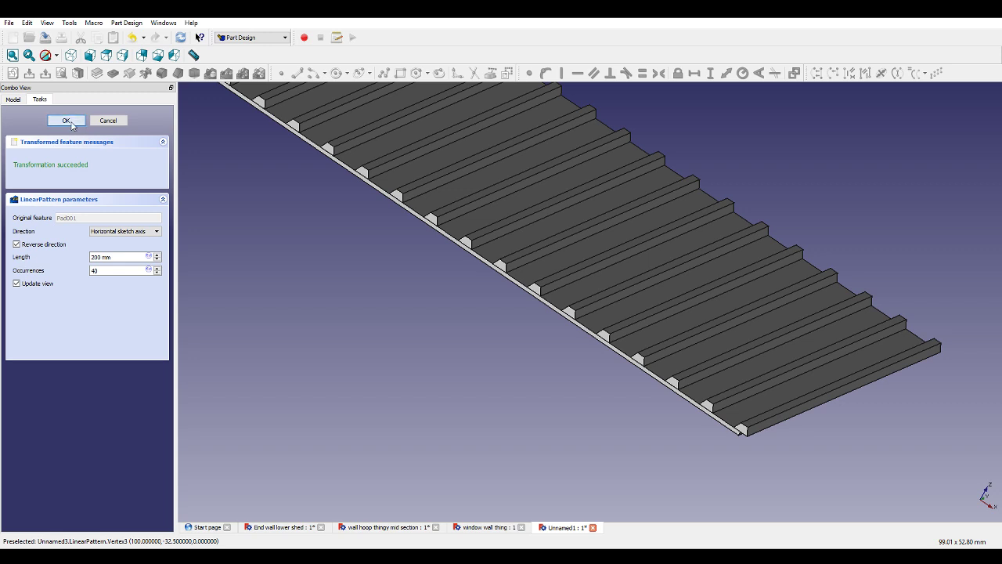
{"action": "left_click", "coordinate": [66, 121]}
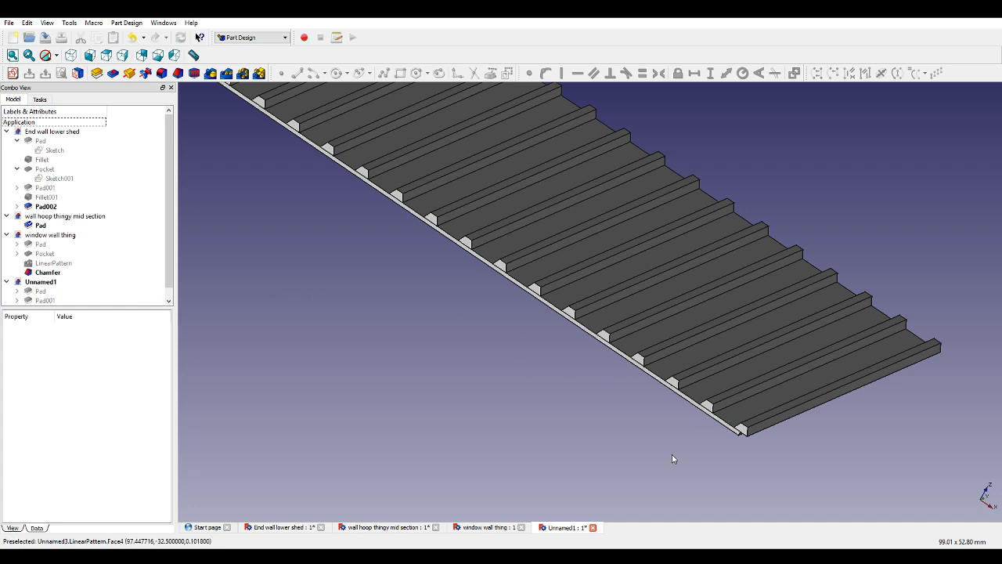
Start a sketch on the plate's long side face and draw a rectangle over the overhanging half of the rib at the positive X end.
{"action": "scroll", "coordinate": [763, 421], "scroll_direction": "up", "scroll_amount": 3}
{"action": "left_click", "coordinate": [756, 406]}
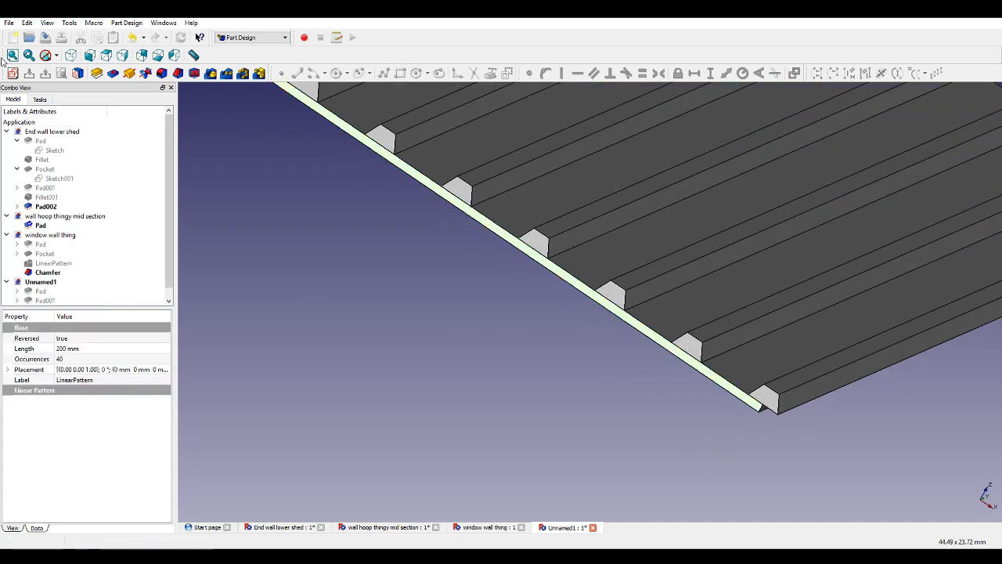
{"action": "left_click", "coordinate": [12, 73]}
{"action": "scroll", "coordinate": [507, 266], "scroll_direction": "down", "scroll_amount": 2}
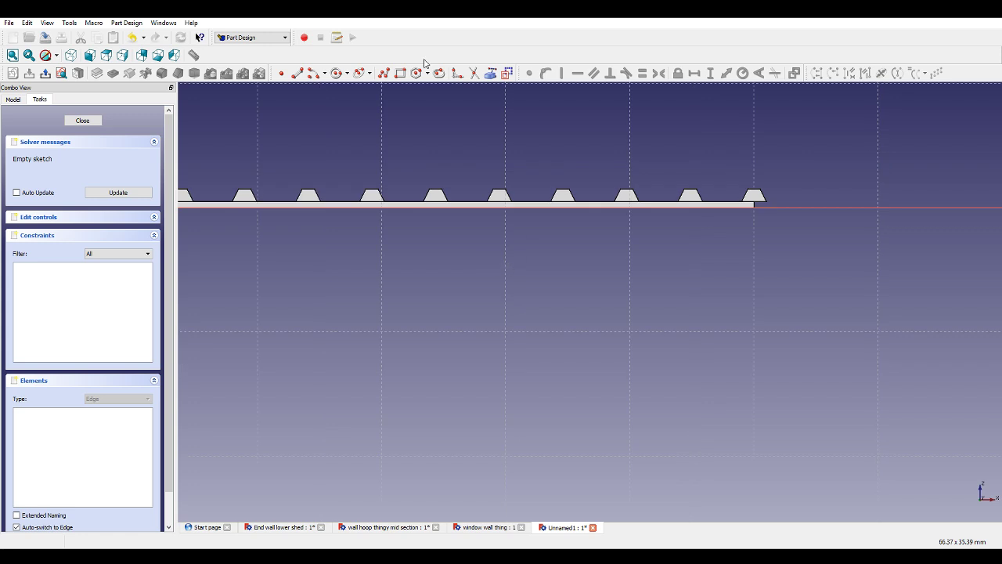
{"action": "left_click", "coordinate": [401, 74]}
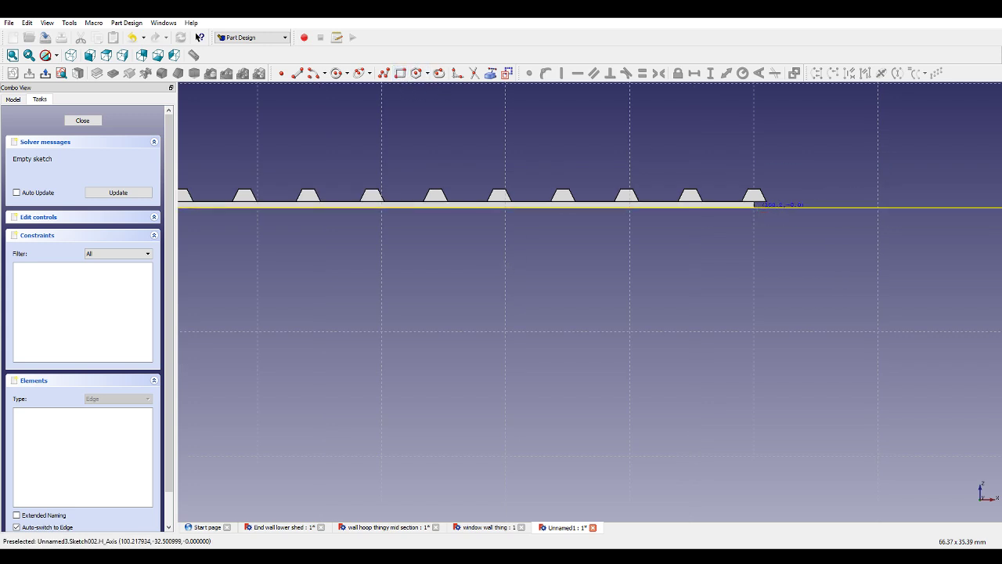
{"action": "left_click", "coordinate": [756, 205]}
{"action": "left_click", "coordinate": [776, 179]}
Draw a second rectangle over the overhanging half of the rib at the plate's opposite end.
{"action": "scroll", "coordinate": [807, 224], "scroll_direction": "down", "scroll_amount": 5}
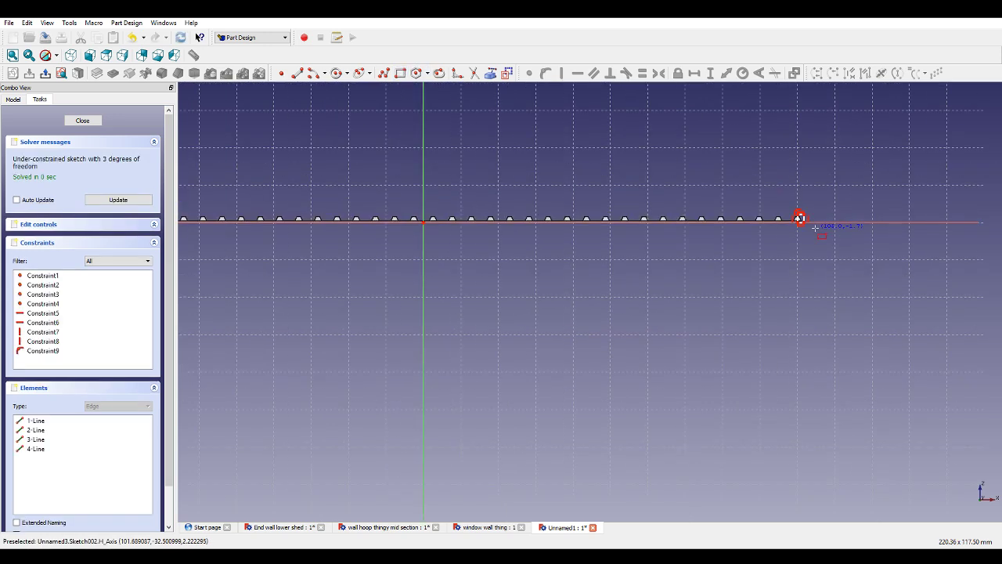
{"action": "scroll", "coordinate": [632, 234], "scroll_direction": "down", "scroll_amount": 3}
{"action": "scroll", "coordinate": [347, 232], "scroll_direction": "up", "scroll_amount": 5}
{"action": "left_click", "coordinate": [418, 220]}
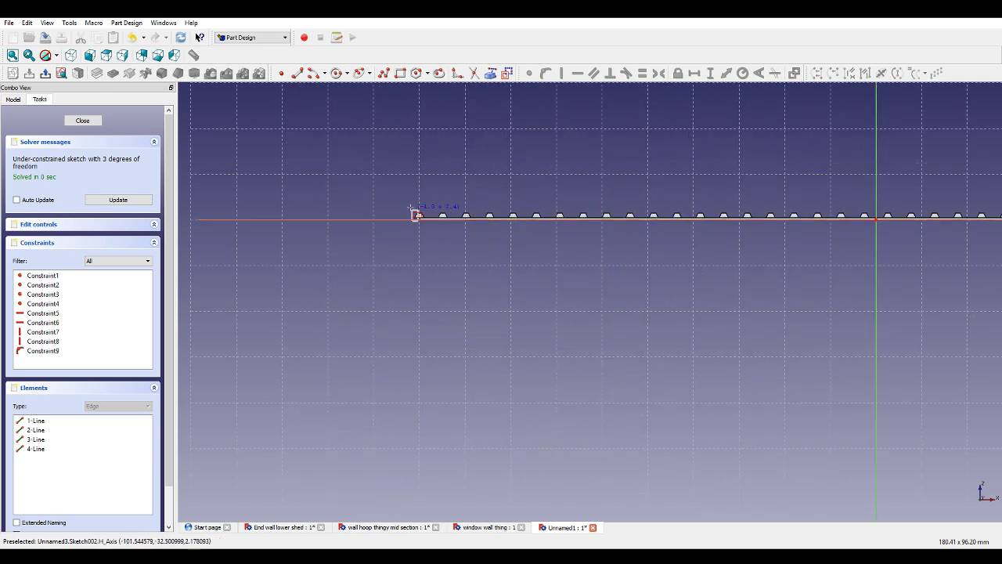
{"action": "left_click", "coordinate": [406, 204]}
{"action": "right_click", "coordinate": [438, 248]}
Fix the second rectangle's lower inner corner 100 mm horizontally from the sketch origin.
{"action": "left_click", "coordinate": [418, 217]}
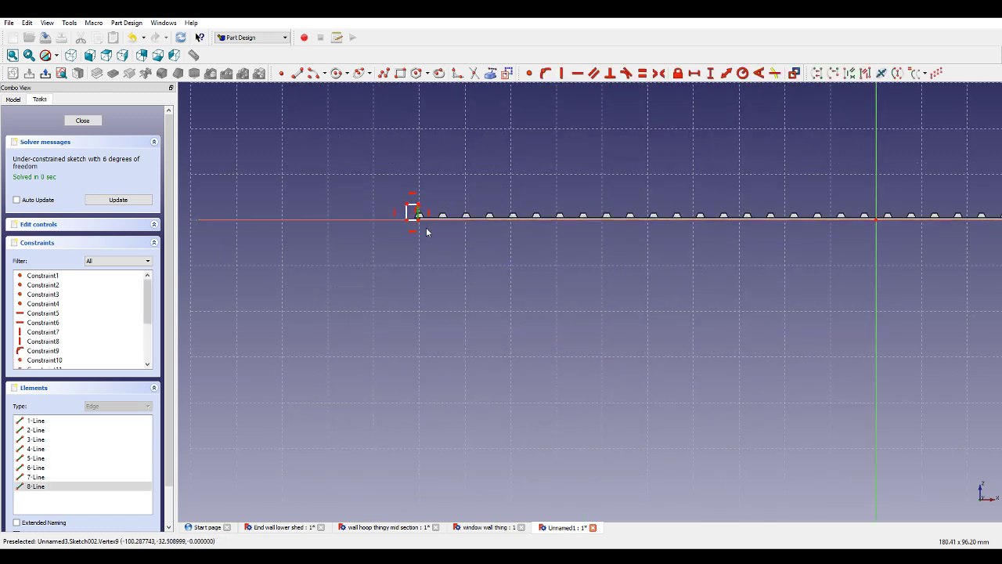
{"action": "left_click", "coordinate": [426, 229]}
{"action": "left_click", "coordinate": [876, 220]}
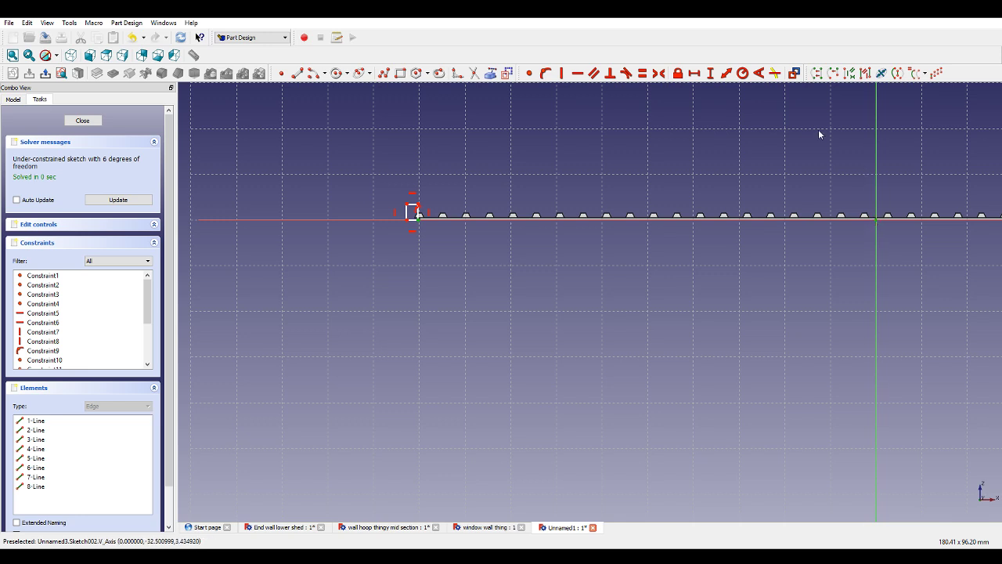
{"action": "left_click", "coordinate": [708, 75]}
{"action": "left_click", "coordinate": [876, 220]}
{"action": "left_click", "coordinate": [694, 73]}
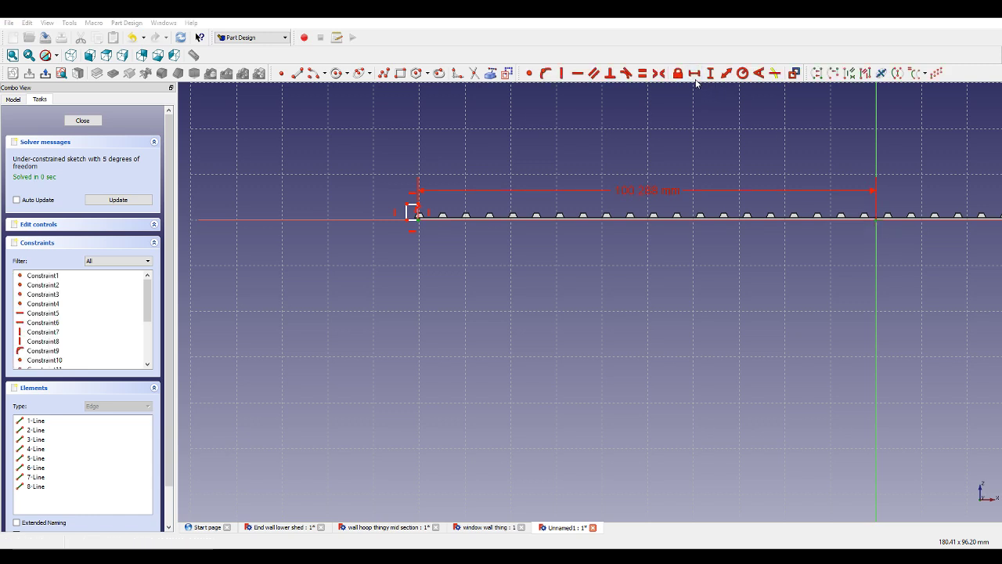
Fix the first rectangle's lower inner corner 100 mm horizontally from the sketch origin.
{"action": "scroll", "coordinate": [493, 205], "scroll_direction": "down", "scroll_amount": 4}
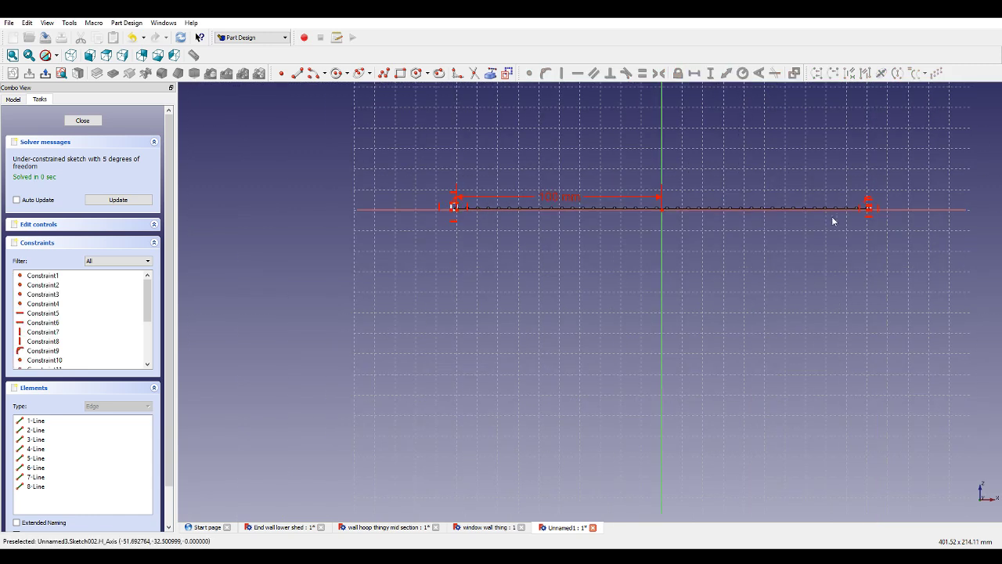
{"action": "left_click", "coordinate": [868, 213]}
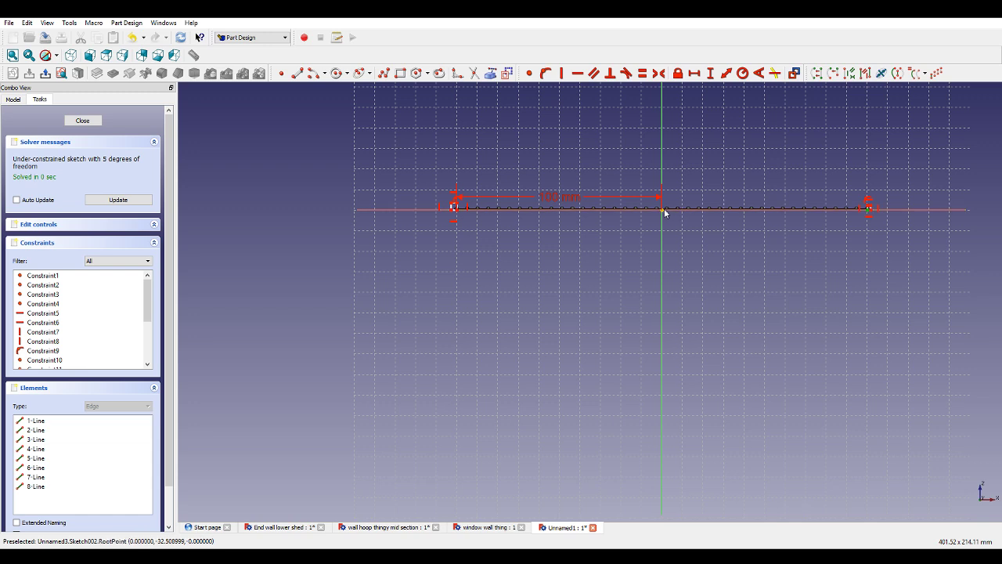
{"action": "left_click", "coordinate": [694, 73]}
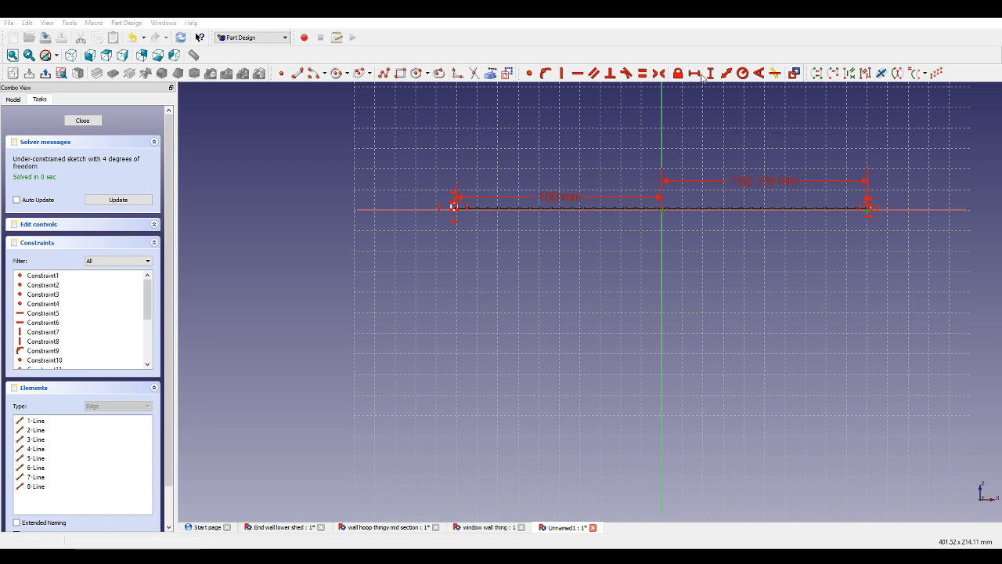
{"action": "type", "text": "100"}
{"action": "key", "text": "Return"}
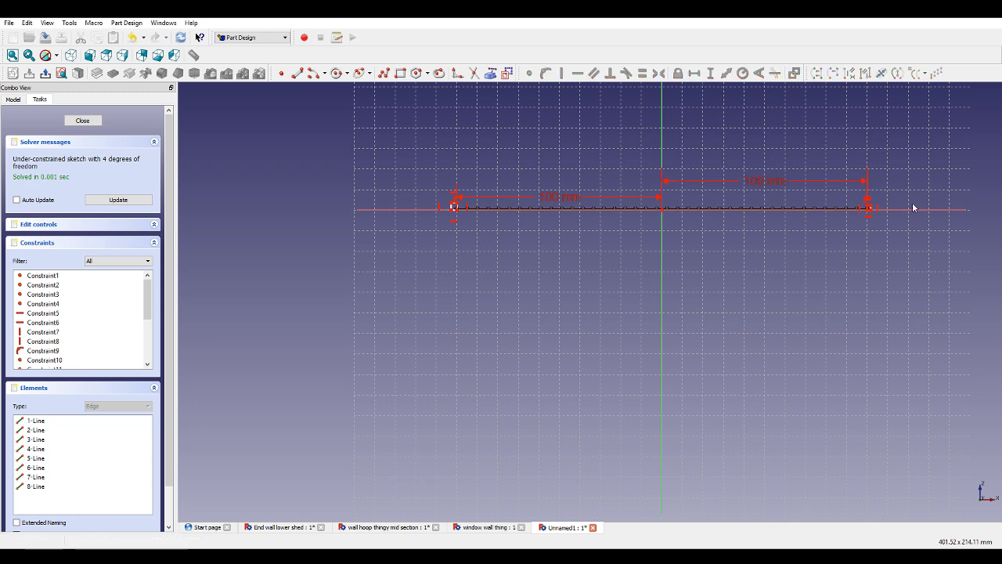
Close the sketch and pocket both rectangles across the panel's full width to trim the overhanging end ribs flush.
{"action": "scroll", "coordinate": [849, 165], "scroll_direction": "up", "scroll_amount": 2}
{"action": "scroll", "coordinate": [266, 212], "scroll_direction": "up", "scroll_amount": 5}
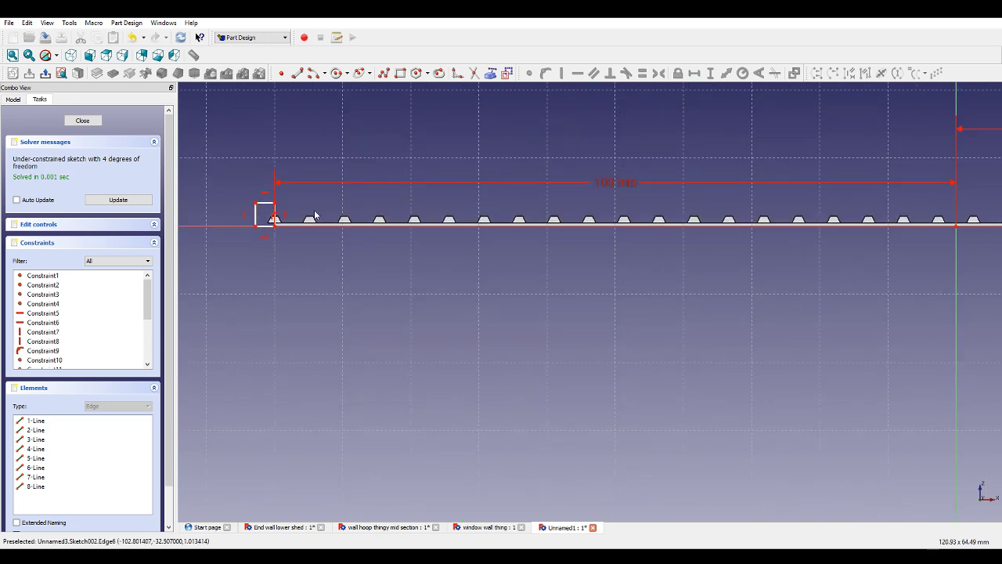
{"action": "scroll", "coordinate": [315, 214], "scroll_direction": "down", "scroll_amount": 2}
{"action": "scroll", "coordinate": [598, 246], "scroll_direction": "up", "scroll_amount": 5}
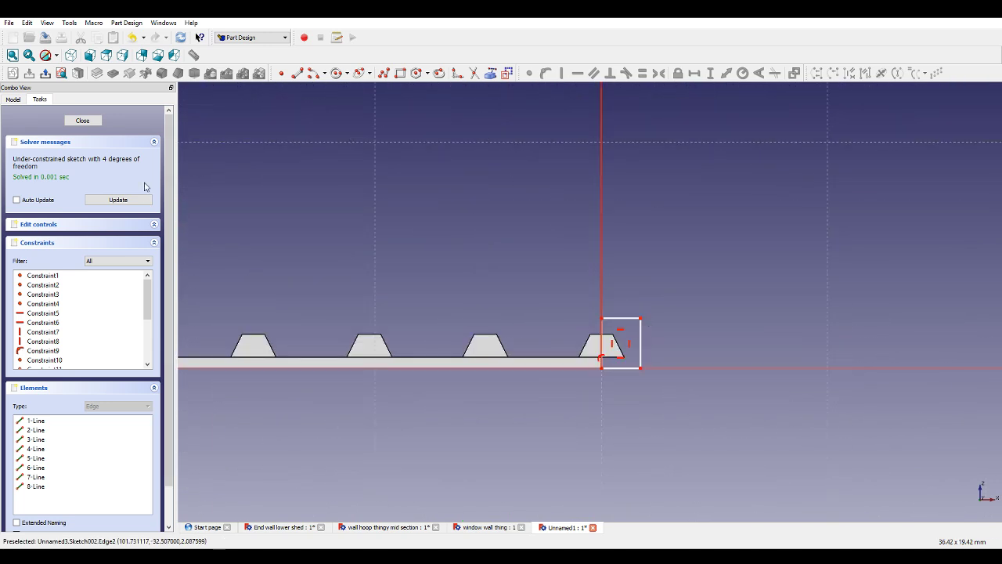
{"action": "left_click", "coordinate": [82, 120]}
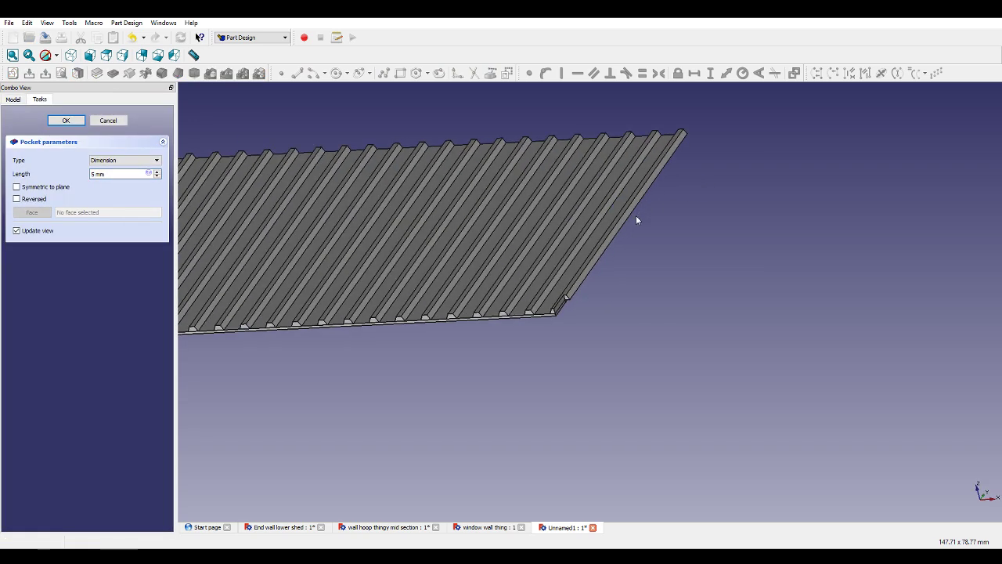
{"action": "scroll", "coordinate": [638, 216], "scroll_direction": "down", "scroll_amount": 6}
{"action": "scroll", "coordinate": [502, 171], "scroll_direction": "up", "scroll_amount": 4}
{"action": "scroll", "coordinate": [416, 167], "scroll_direction": "down", "scroll_amount": 3}
{"action": "scroll", "coordinate": [289, 163], "scroll_direction": "up", "scroll_amount": 2}
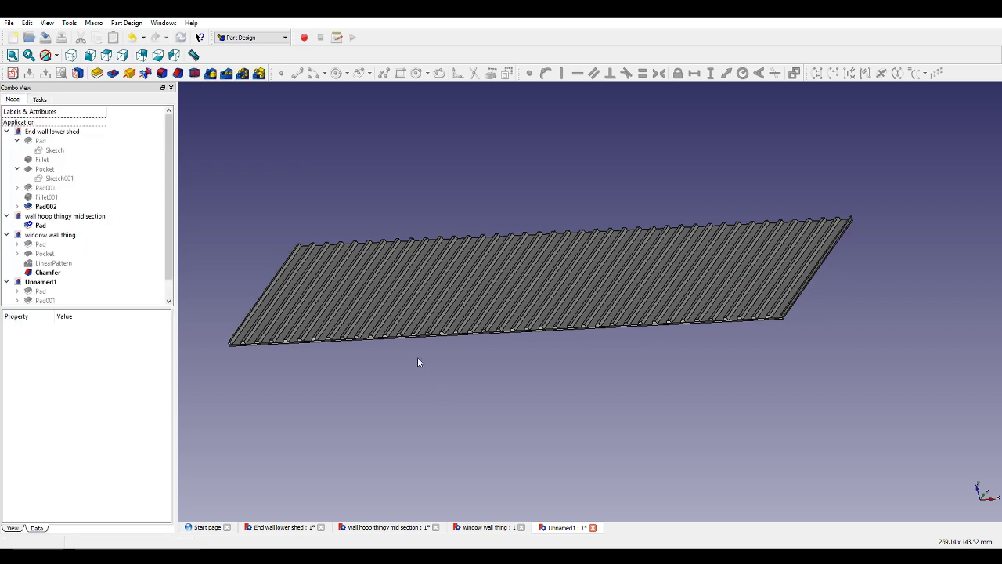
{"action": "middle_click_drag", "start_coordinate": [418, 357], "coordinate": [572, 362]}
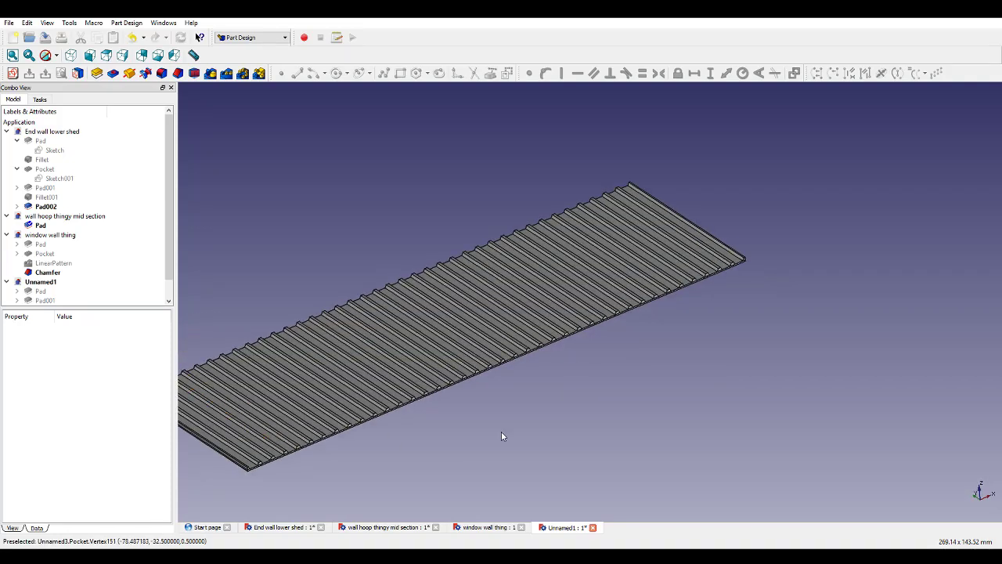
{"action": "scroll", "coordinate": [504, 437], "scroll_direction": "down", "scroll_amount": 3}
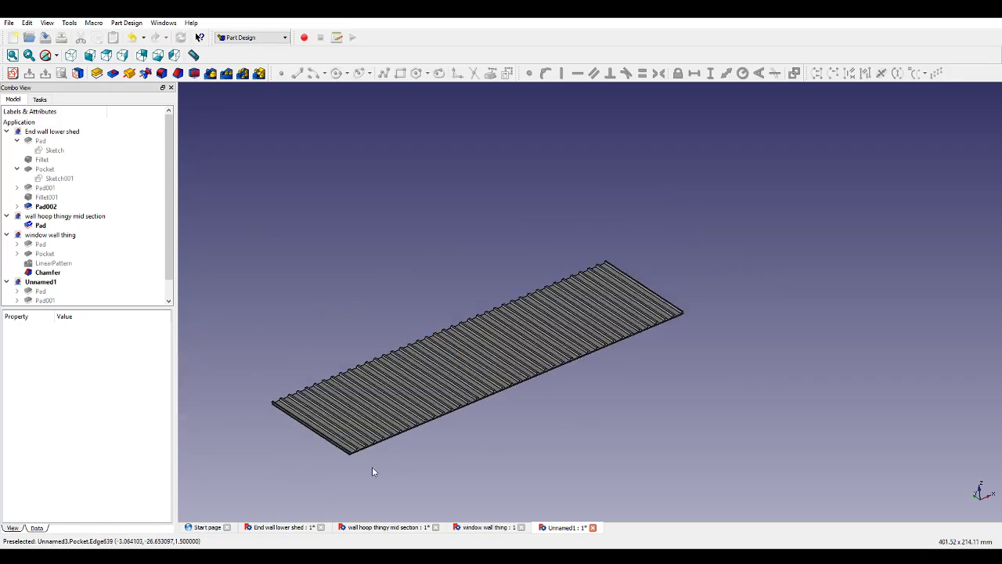
{"action": "scroll", "coordinate": [345, 469], "scroll_direction": "up", "scroll_amount": 6}
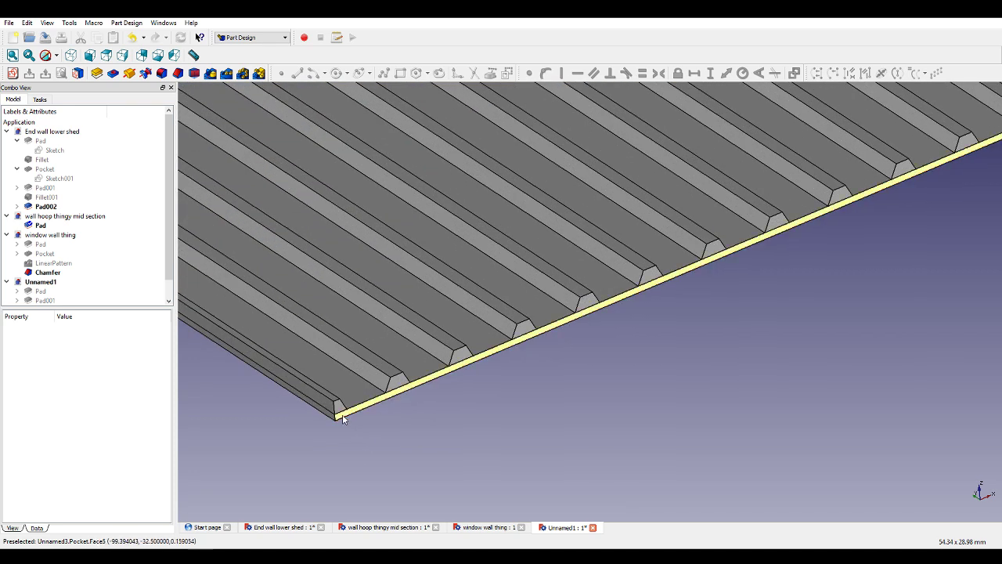
Create a new sketch on the plate's thin long side face, at the end with the trimmed rib.
{"action": "left_click", "coordinate": [364, 403]}
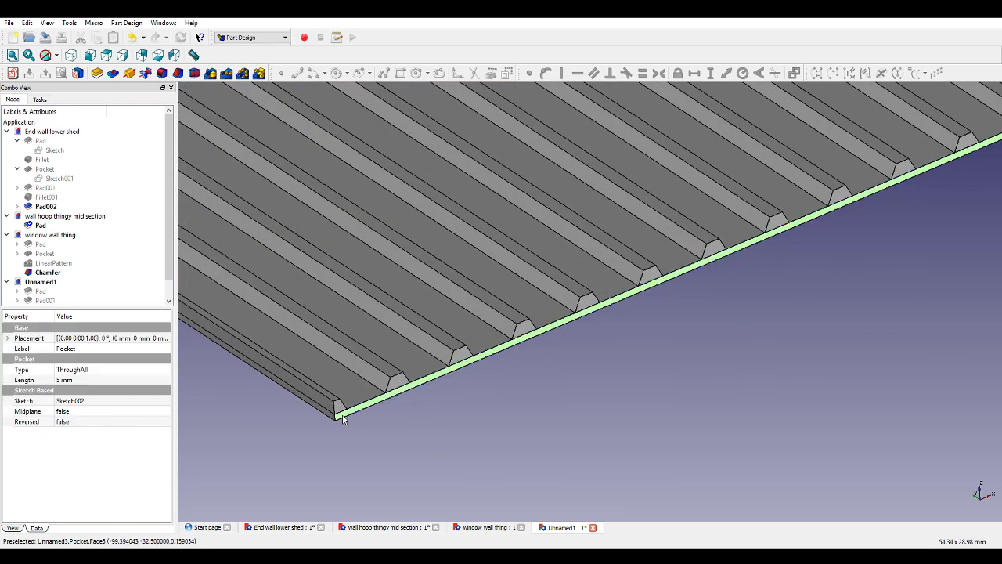
{"action": "left_click", "coordinate": [13, 72]}
{"action": "scroll", "coordinate": [483, 201], "scroll_direction": "up", "scroll_amount": 6}
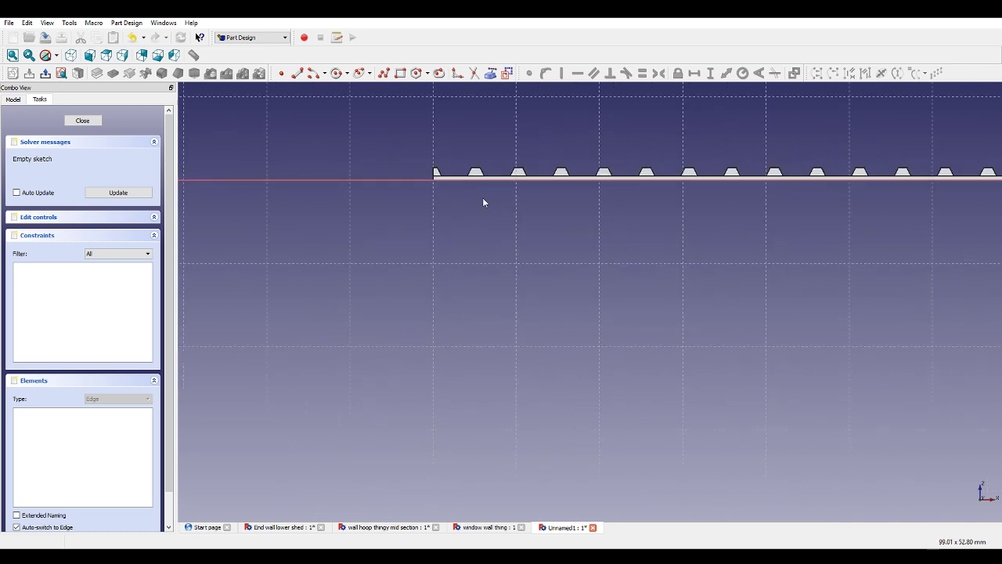
{"action": "scroll", "coordinate": [401, 169], "scroll_direction": "up", "scroll_amount": 4}
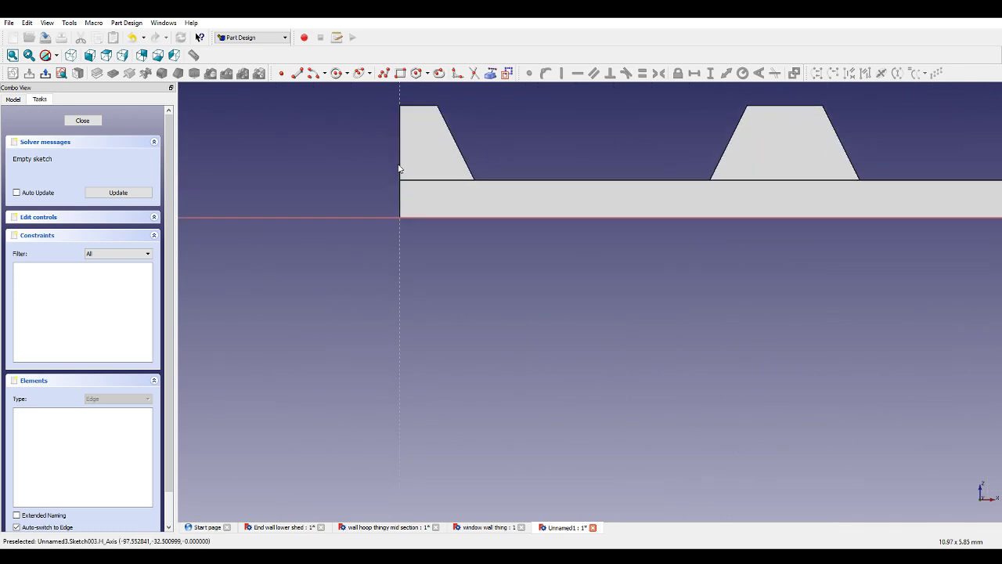
Draw a closed trapezoid straddling the plate's end, with its base about 1.35 mm long on the horizontal axis and its top about 0.68 mm.
{"action": "left_click", "coordinate": [384, 73]}
{"action": "scroll", "coordinate": [423, 174], "scroll_direction": "up", "scroll_amount": 2}
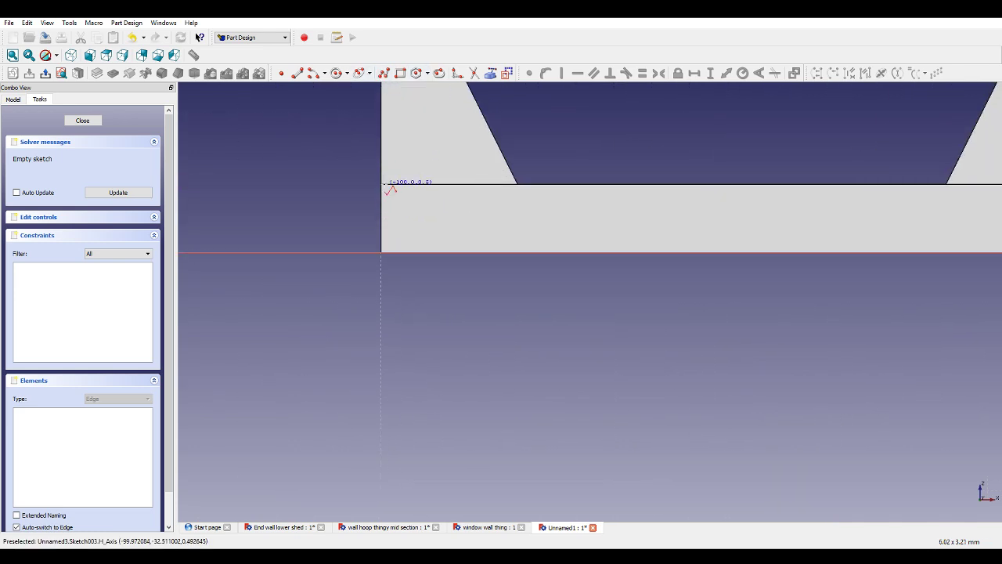
{"action": "scroll", "coordinate": [390, 185], "scroll_direction": "down", "scroll_amount": 1}
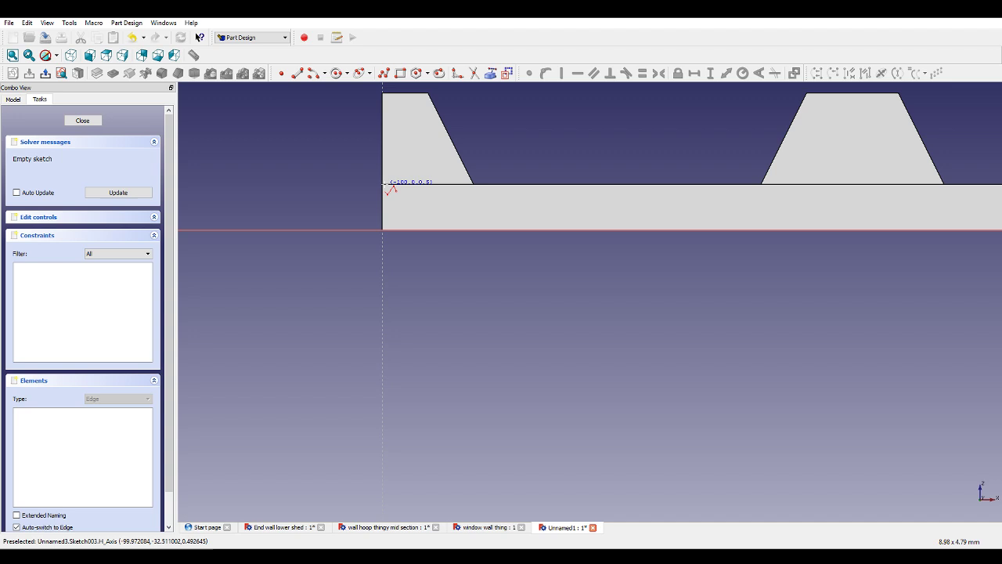
{"action": "left_click", "coordinate": [322, 230]}
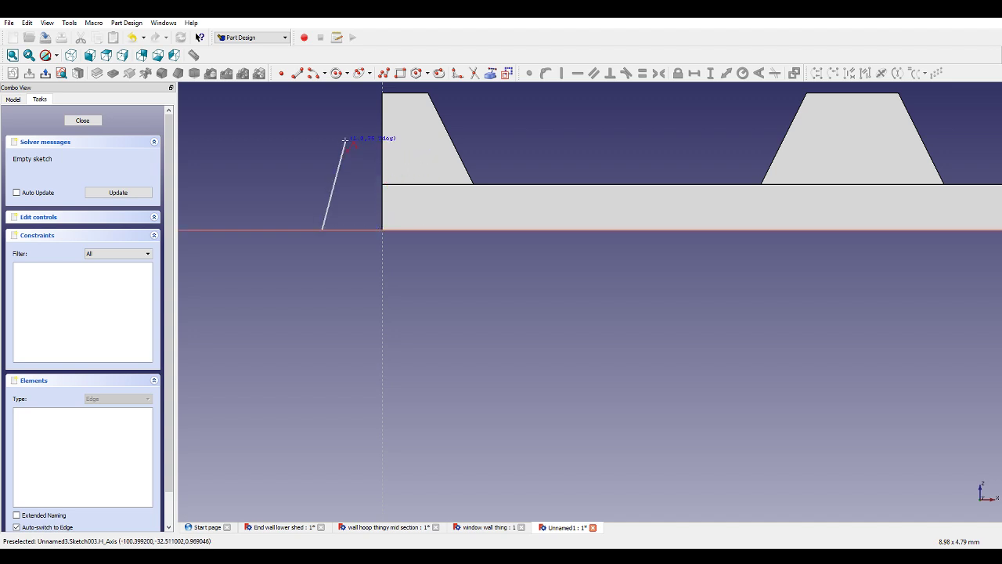
{"action": "left_click", "coordinate": [345, 142]}
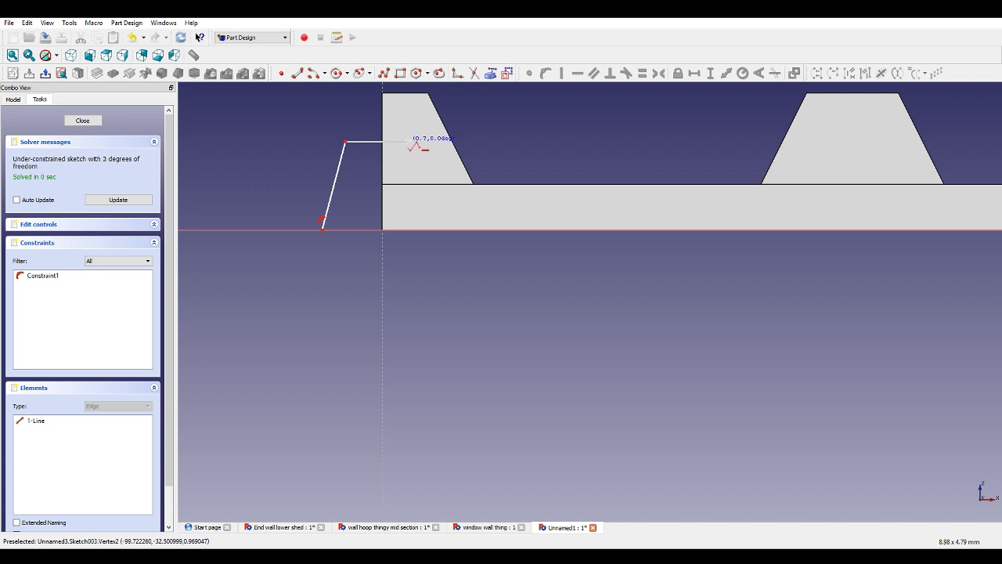
{"action": "left_click", "coordinate": [408, 141]}
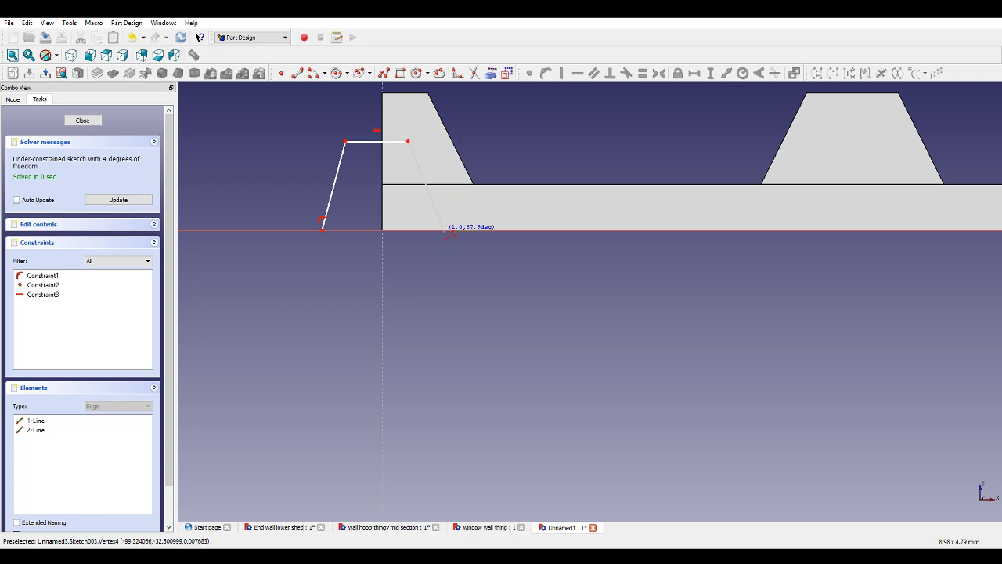
{"action": "left_click", "coordinate": [444, 230]}
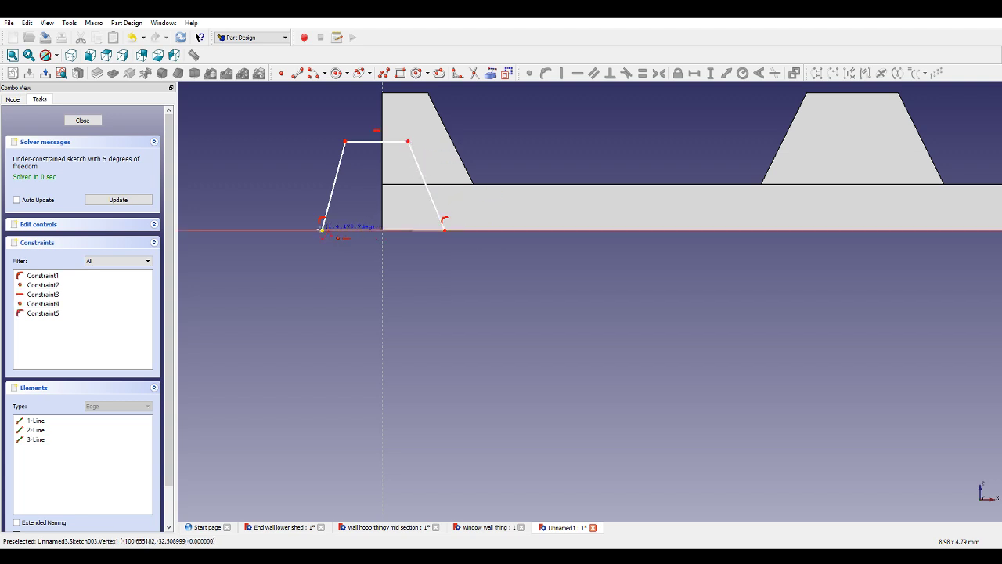
{"action": "left_click", "coordinate": [322, 230]}
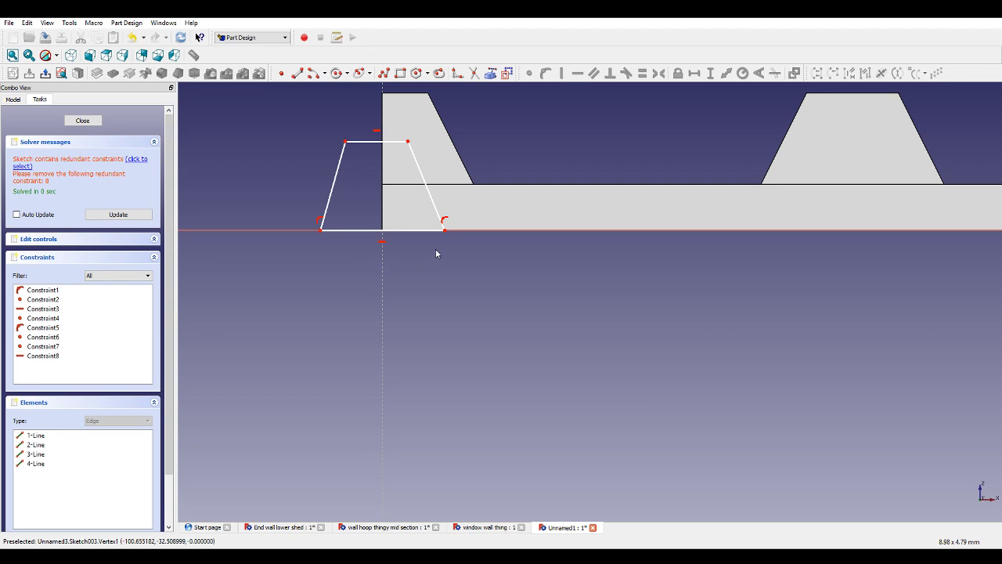
Constrain the trapezoid's top edge to 0.5 mm and its base to 1.5 mm.
{"action": "left_click", "coordinate": [401, 142]}
{"action": "left_click", "coordinate": [695, 76]}
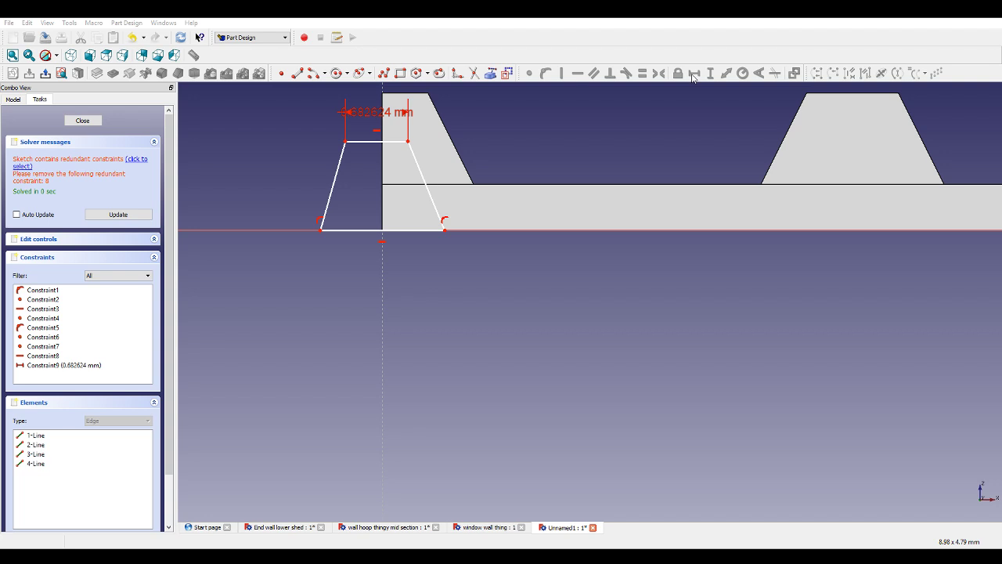
{"action": "left_click", "coordinate": [435, 232]}
{"action": "left_click", "coordinate": [695, 75]}
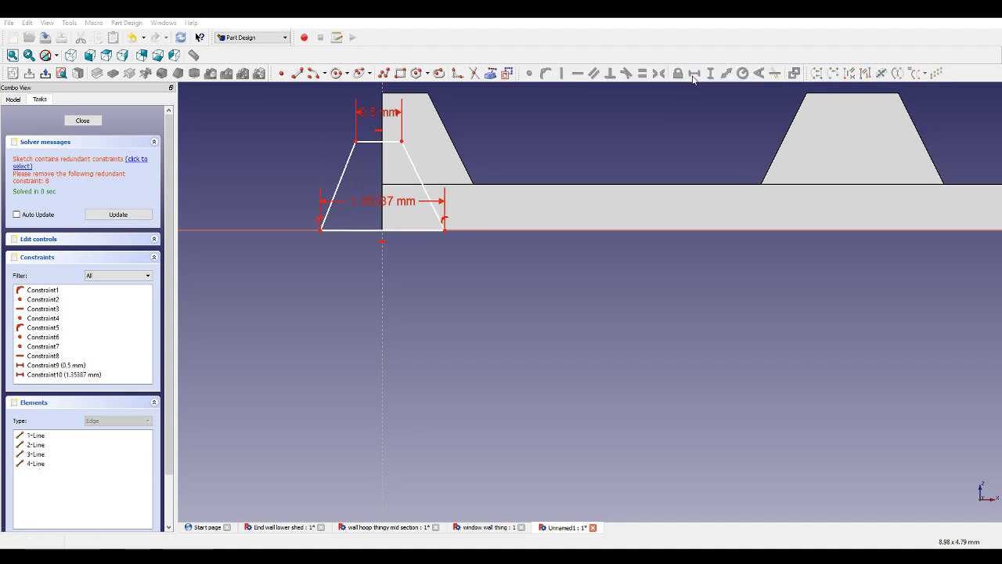
{"action": "type", "text": "1.5"}
{"action": "key", "text": "Return"}
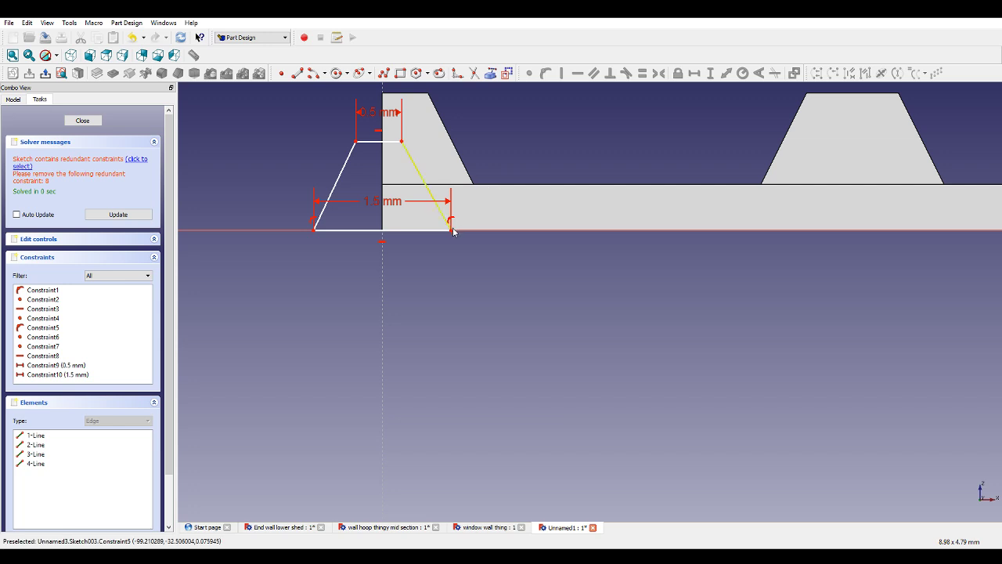
Fix the inner corner of the trapezoid's top edge 99.75 mm horizontally from the sketch origin.
{"action": "left_click", "coordinate": [406, 146]}
{"action": "scroll", "coordinate": [405, 145], "scroll_direction": "down", "scroll_amount": 8}
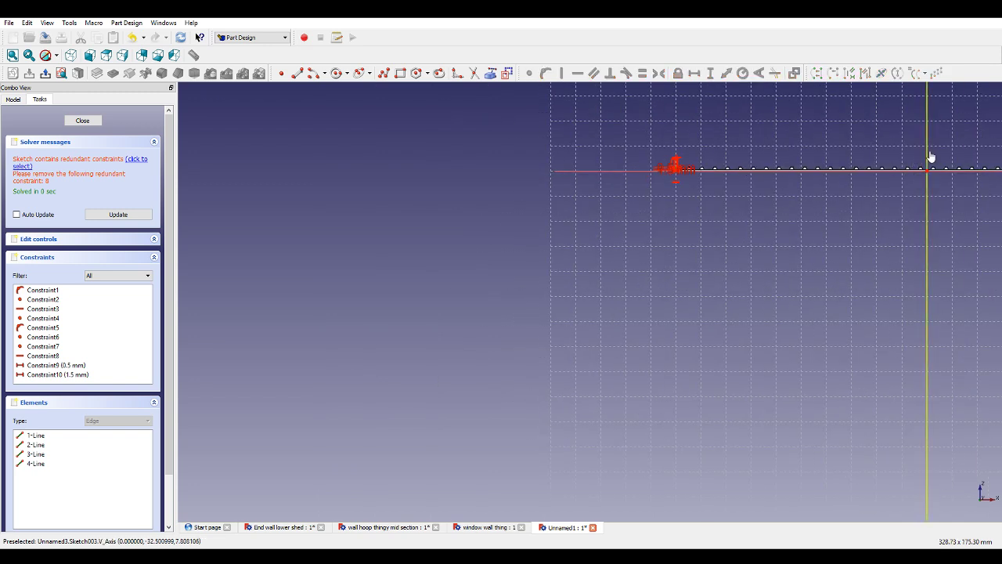
{"action": "scroll", "coordinate": [673, 166], "scroll_direction": "up", "scroll_amount": 8}
{"action": "scroll", "coordinate": [552, 161], "scroll_direction": "up", "scroll_amount": 2}
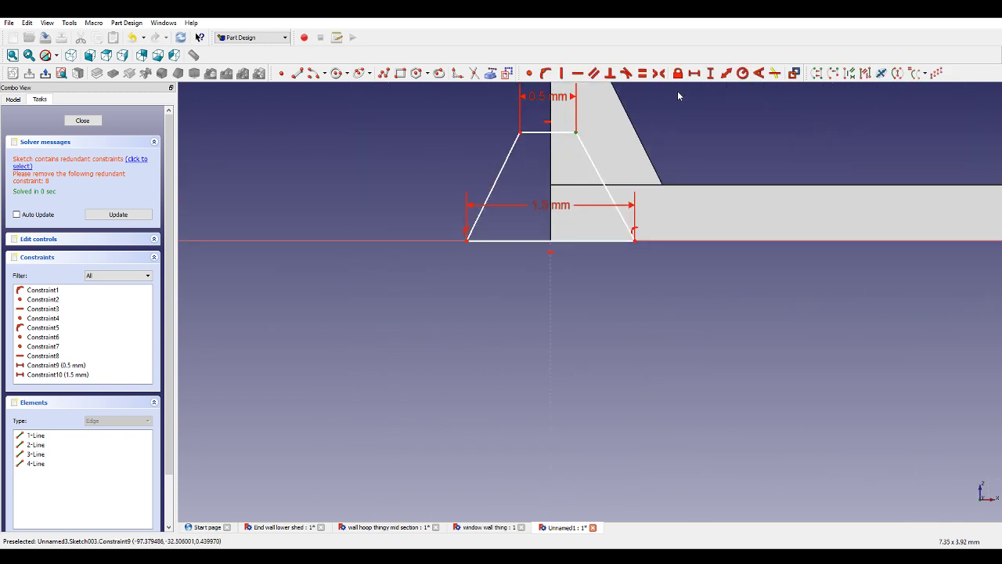
{"action": "left_click", "coordinate": [693, 73]}
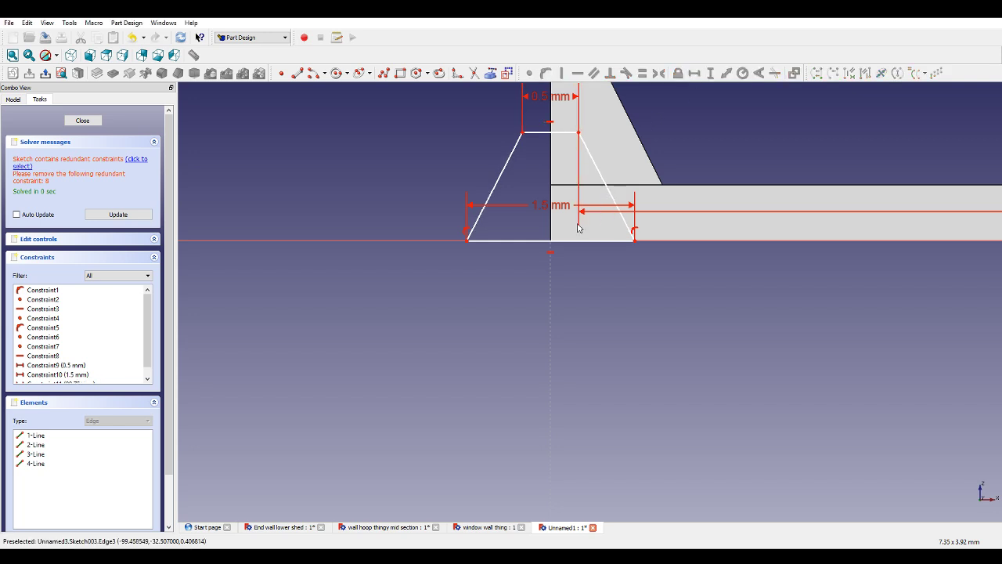
Try base widths of 1 mm and 1.25 mm for the trapezoid while shifting its base along the horizontal axis.
{"action": "left_click_drag", "start_coordinate": [559, 245], "coordinate": [552, 247]}
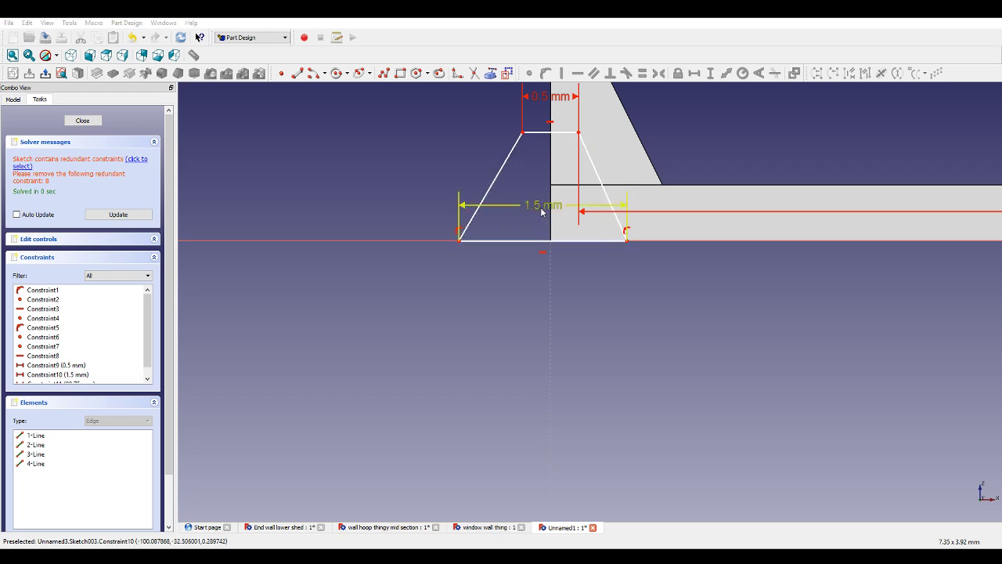
{"action": "type", "text": "1"}
{"action": "key", "text": "Return"}
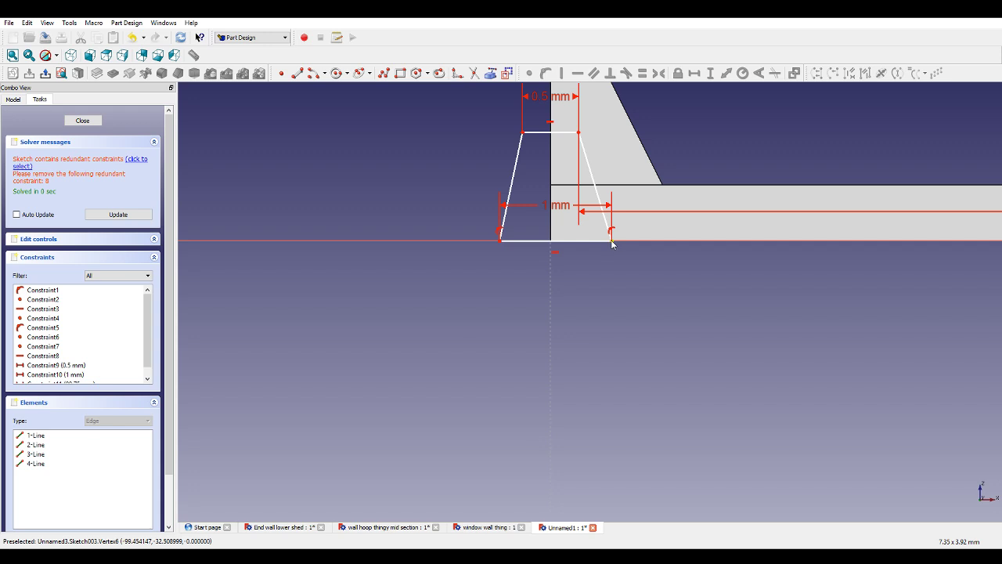
{"action": "left_click_drag", "start_coordinate": [614, 246], "coordinate": [612, 245]}
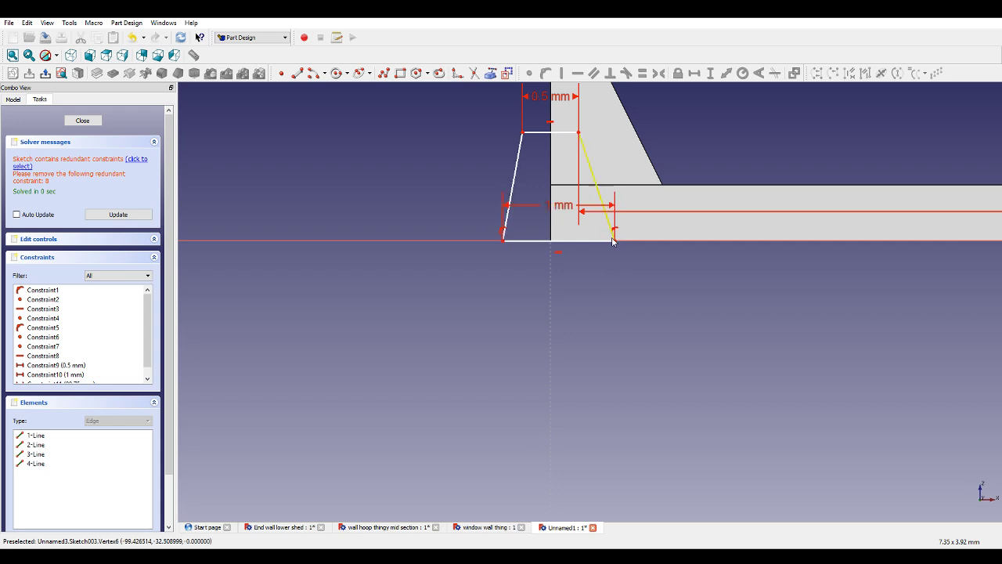
{"action": "left_click", "coordinate": [565, 211]}
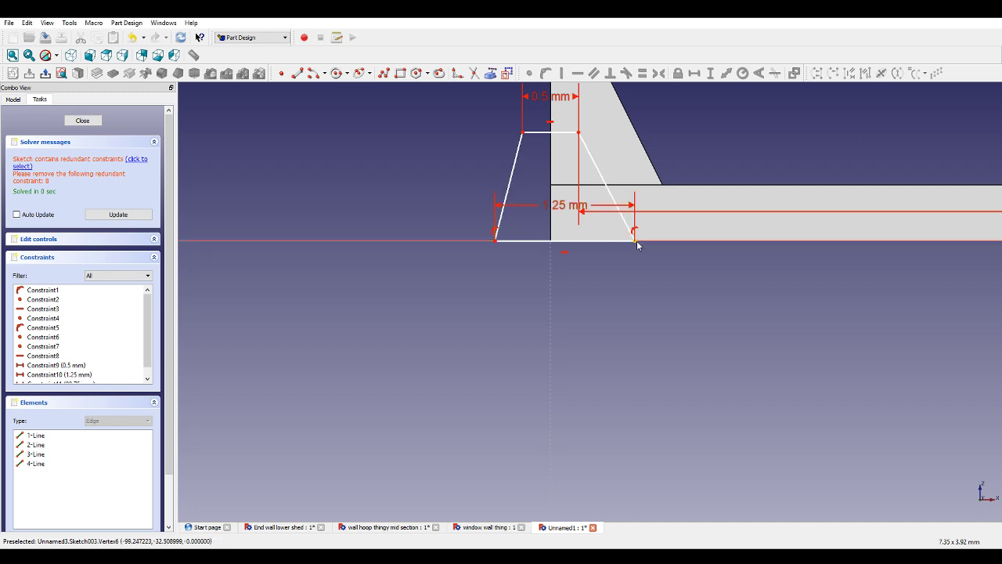
{"action": "left_click_drag", "start_coordinate": [635, 240], "coordinate": [626, 249]}
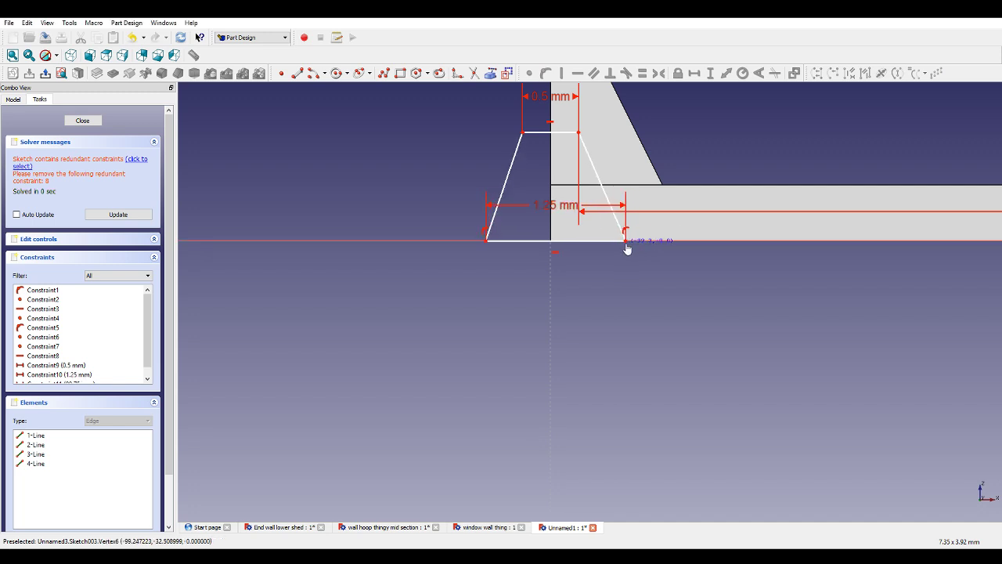
Delete the trapezoid's base line and redraw it as two horizontal segments meeting near the plate's end edge.
{"action": "scroll", "coordinate": [638, 242], "scroll_direction": "down", "scroll_amount": 1}
{"action": "scroll", "coordinate": [650, 219], "scroll_direction": "up", "scroll_amount": 2}
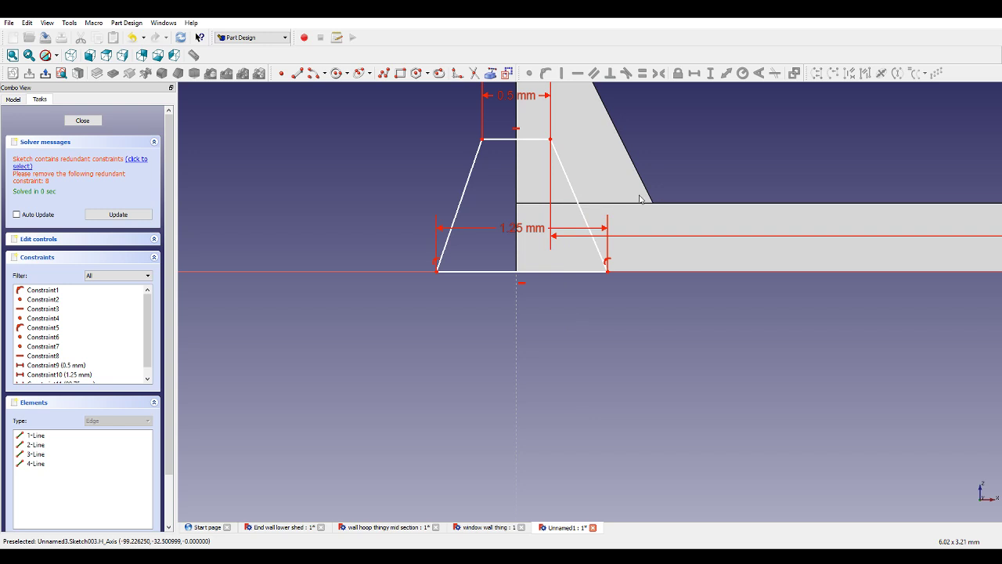
{"action": "left_click", "coordinate": [570, 272]}
{"action": "key", "text": "Delete"}
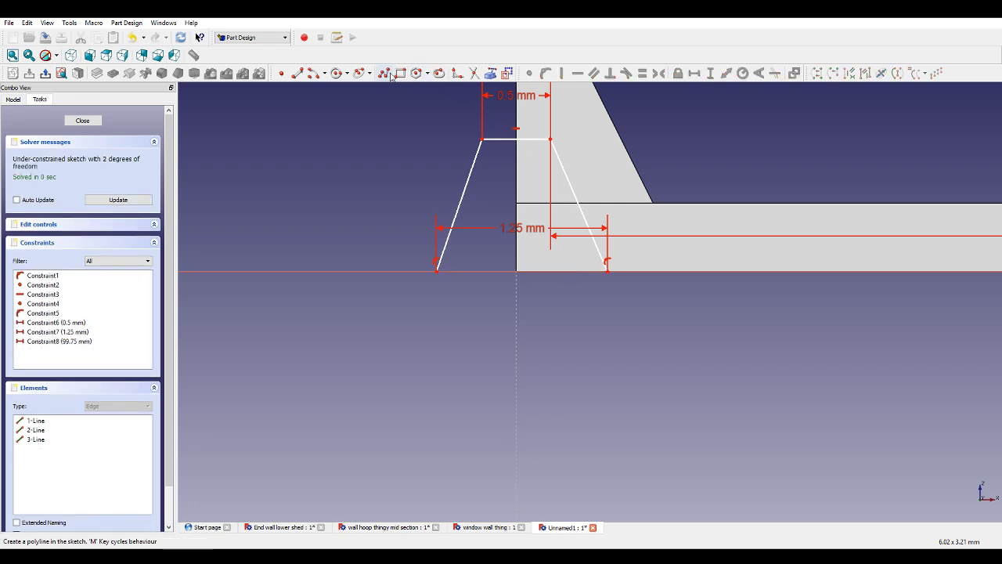
{"action": "left_click", "coordinate": [385, 74]}
{"action": "left_click", "coordinate": [437, 272]}
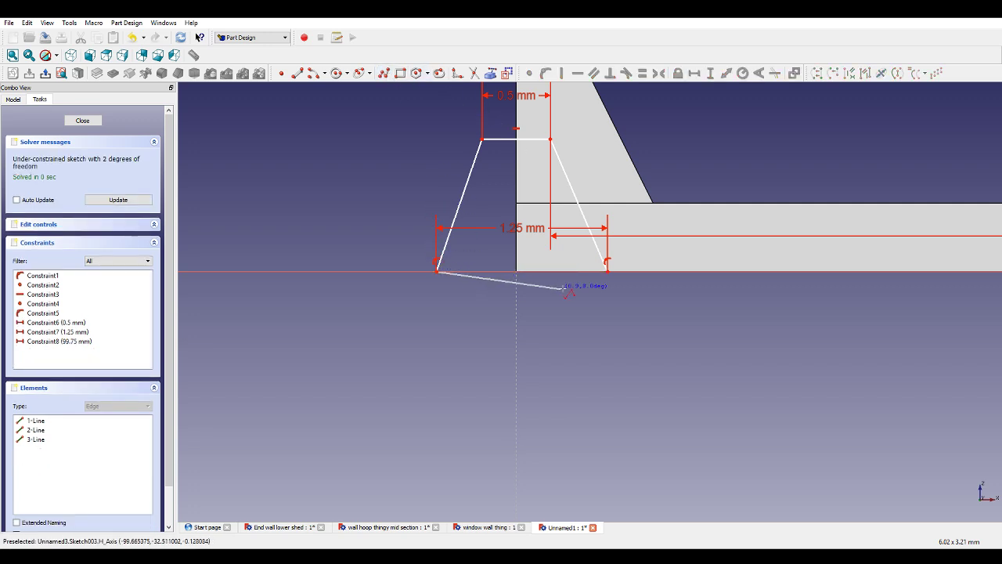
{"action": "left_click", "coordinate": [524, 272]}
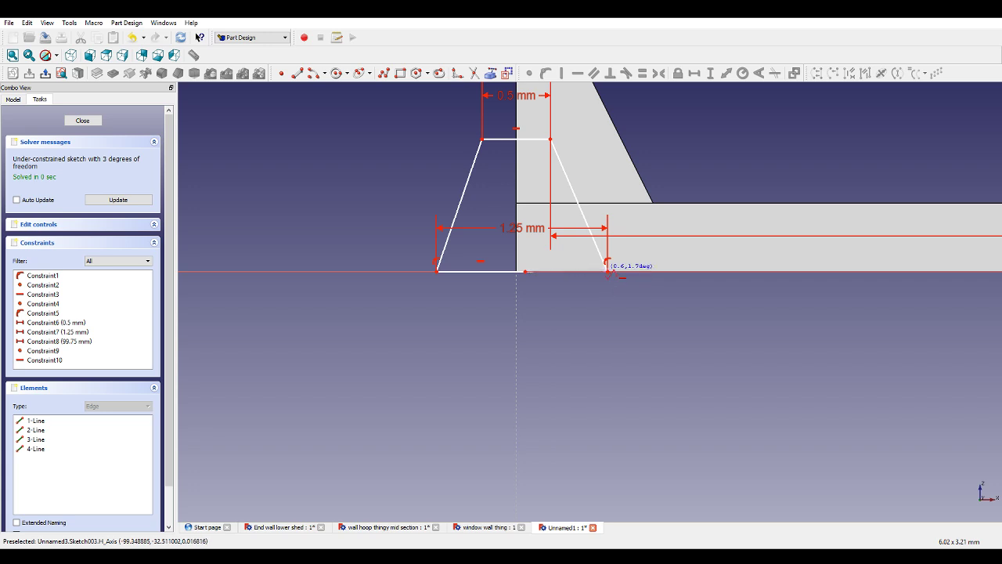
{"action": "left_click", "coordinate": [606, 272]}
Constrain the two base segments to equal length and the two slanted sides to equal length.
{"action": "left_click", "coordinate": [568, 271]}
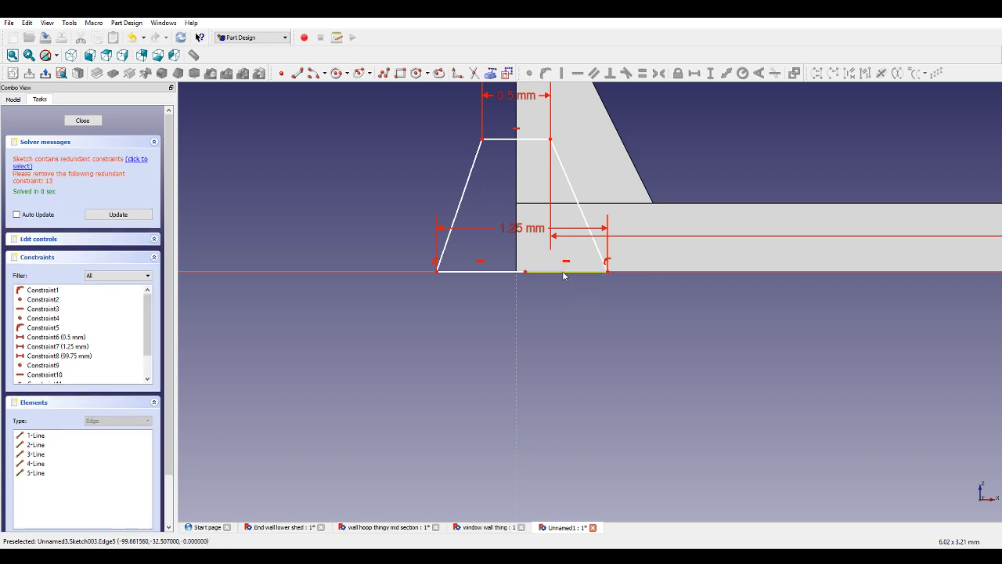
{"action": "left_click", "coordinate": [490, 272]}
{"action": "left_click", "coordinate": [640, 76]}
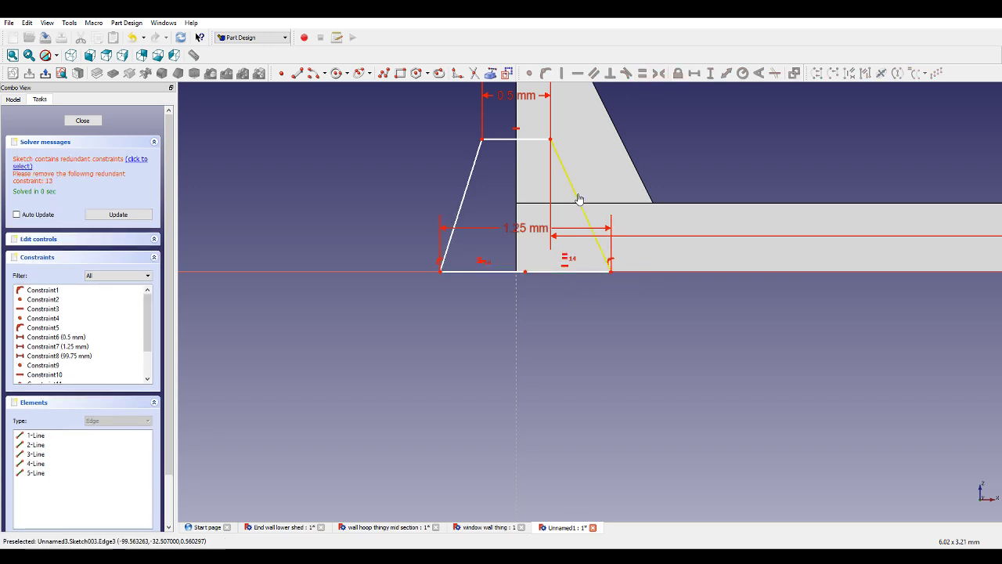
{"action": "left_click", "coordinate": [577, 197]}
{"action": "left_click", "coordinate": [477, 160]}
{"action": "left_click", "coordinate": [641, 73]}
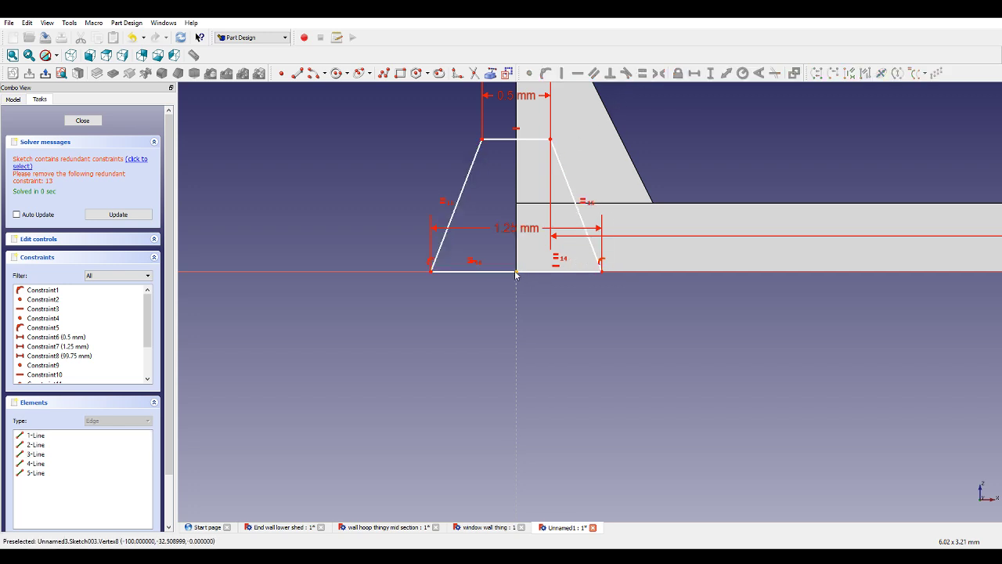
Constrain the trapezoid's height to 1 mm between the inner top corner and the inner base corner.
{"action": "scroll", "coordinate": [557, 145], "scroll_direction": "down", "scroll_amount": 2}
{"action": "left_click", "coordinate": [554, 141]}
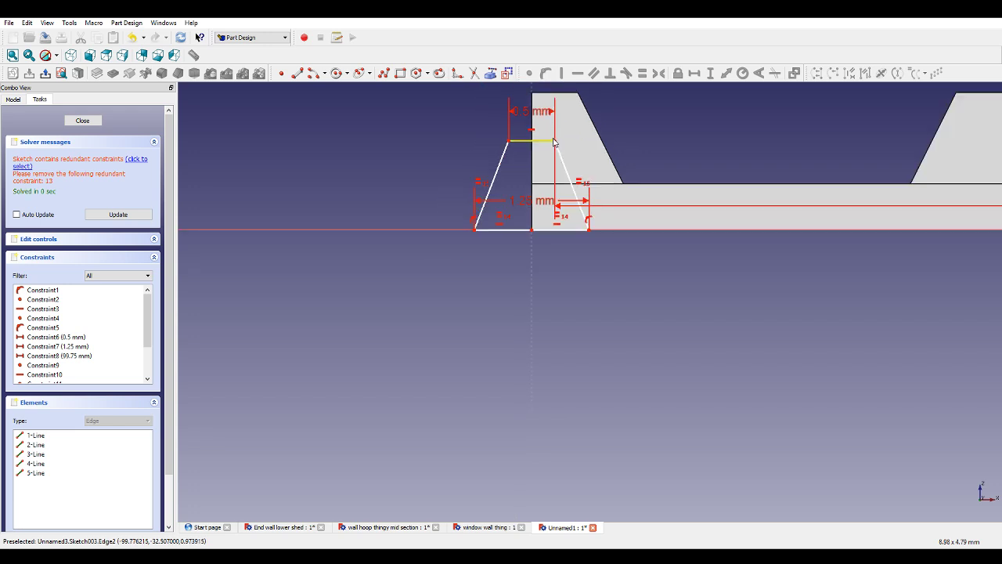
{"action": "left_click", "coordinate": [589, 229]}
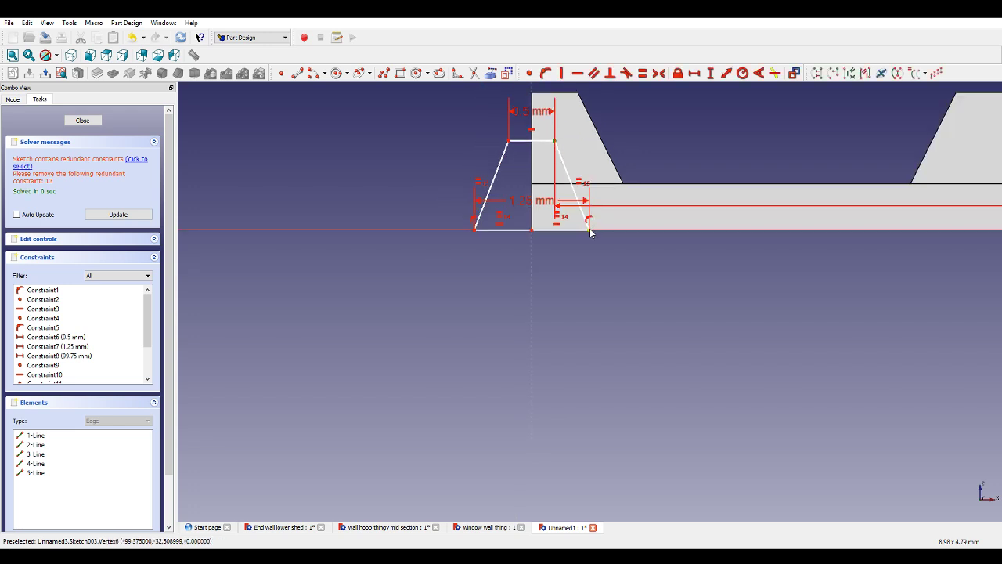
{"action": "left_click", "coordinate": [710, 73]}
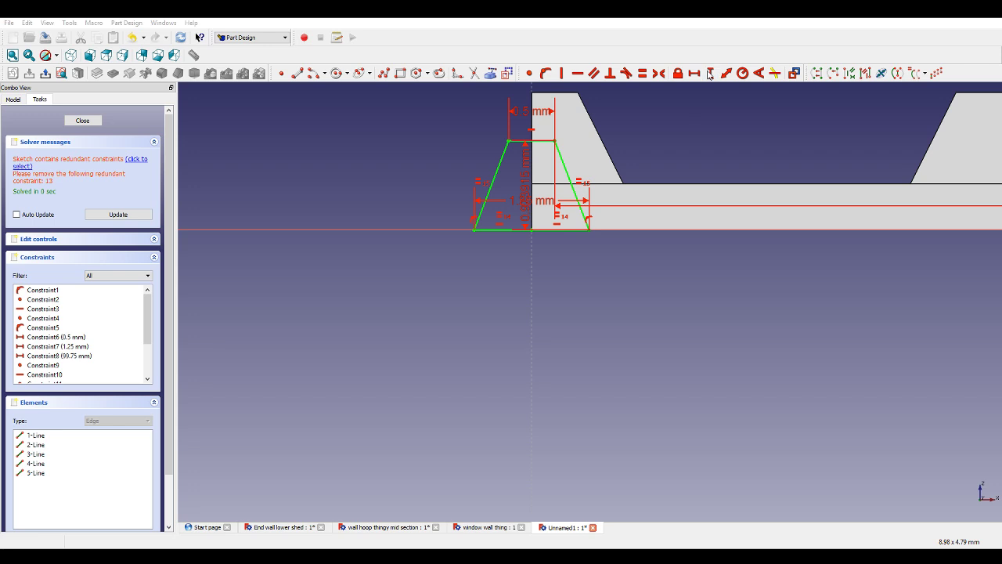
{"action": "key", "text": "Return"}
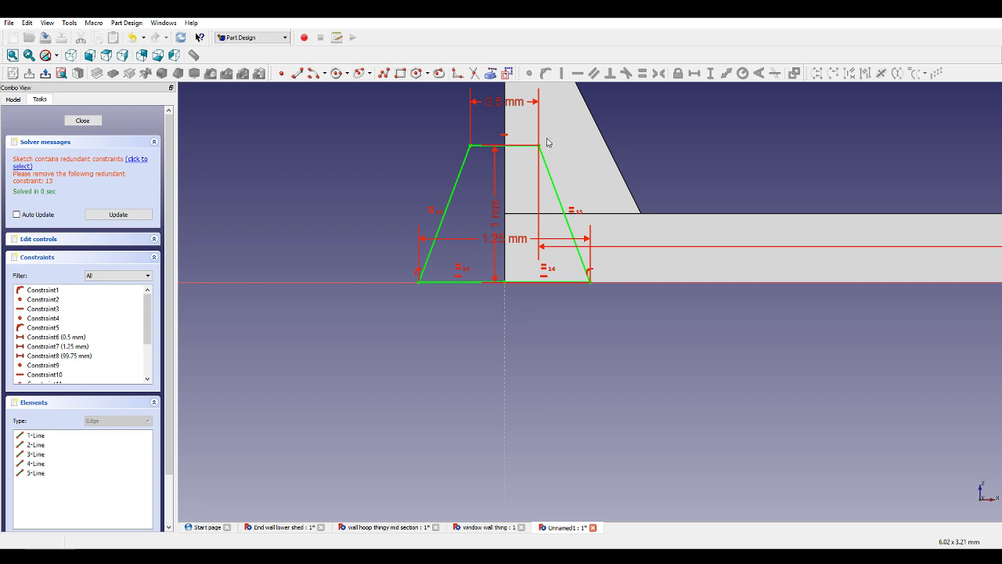
Set the trapezoid's overall base width to 1.5 mm.
{"action": "double_click", "coordinate": [502, 242]}
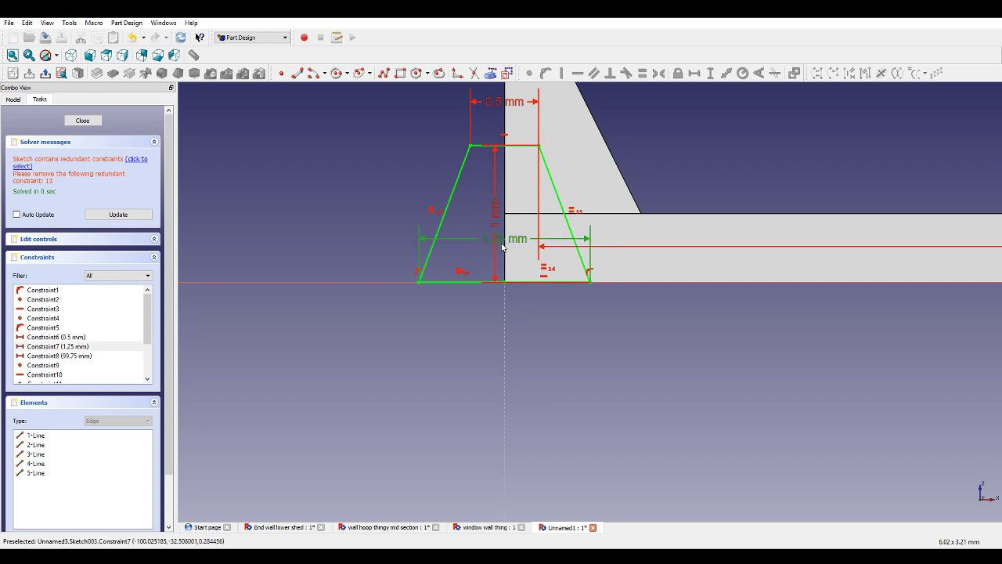
{"action": "key", "text": "Return"}
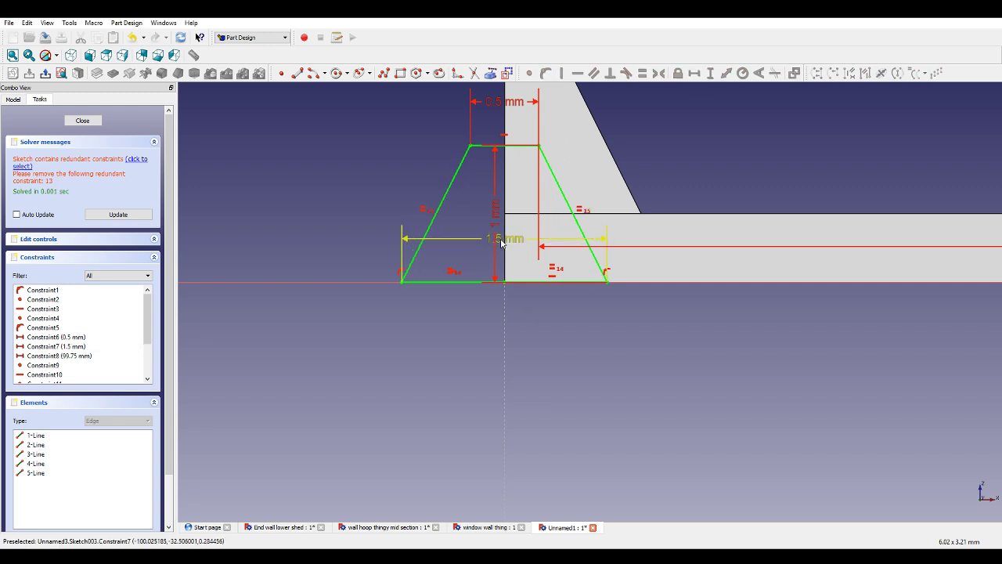
{"action": "scroll", "coordinate": [547, 214], "scroll_direction": "down", "scroll_amount": 2}
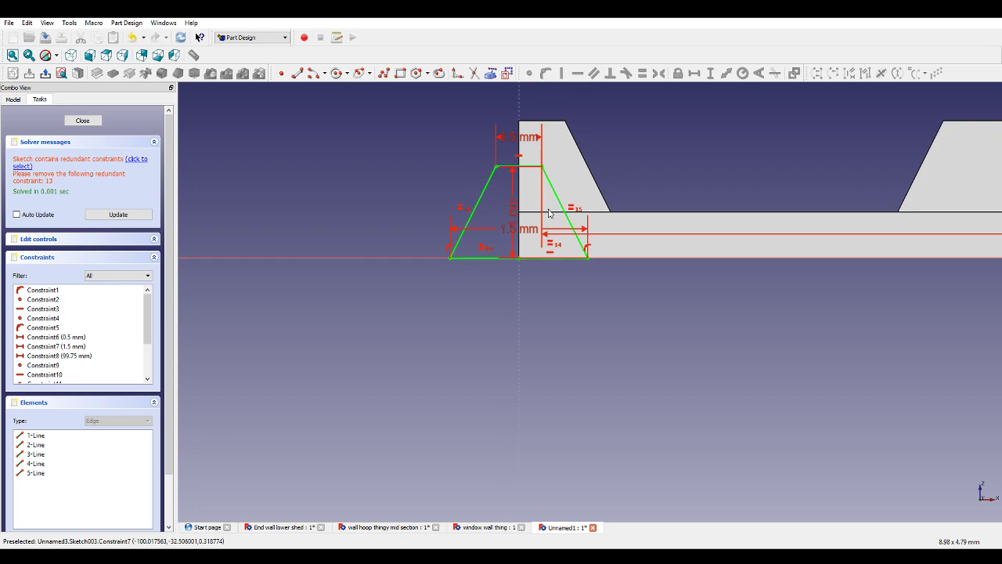
Remove the redundant constraint from the trapezoid sketch and finish the sketch.
{"action": "left_click", "coordinate": [143, 160]}
{"action": "key", "text": "Delete"}
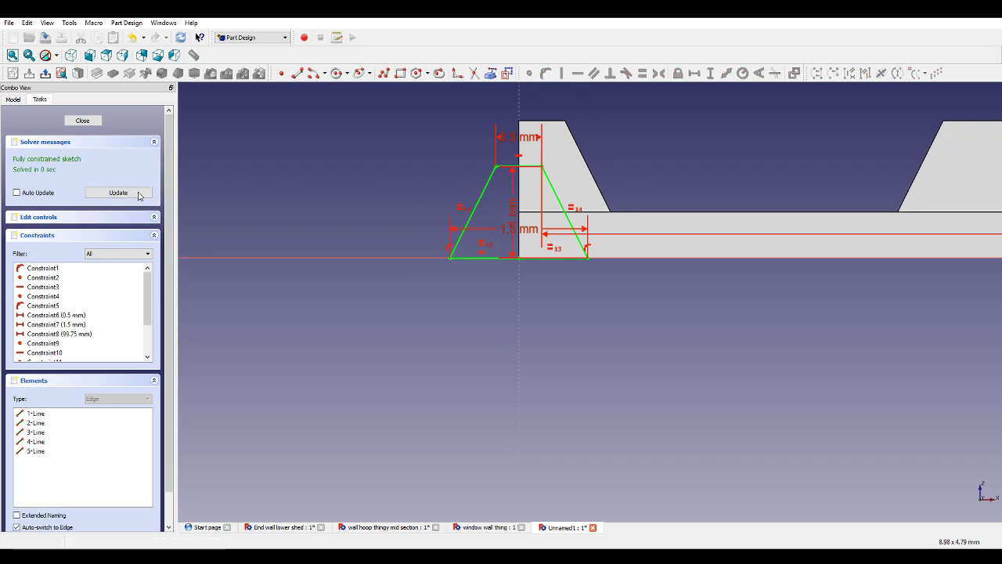
{"action": "left_click", "coordinate": [82, 121]}
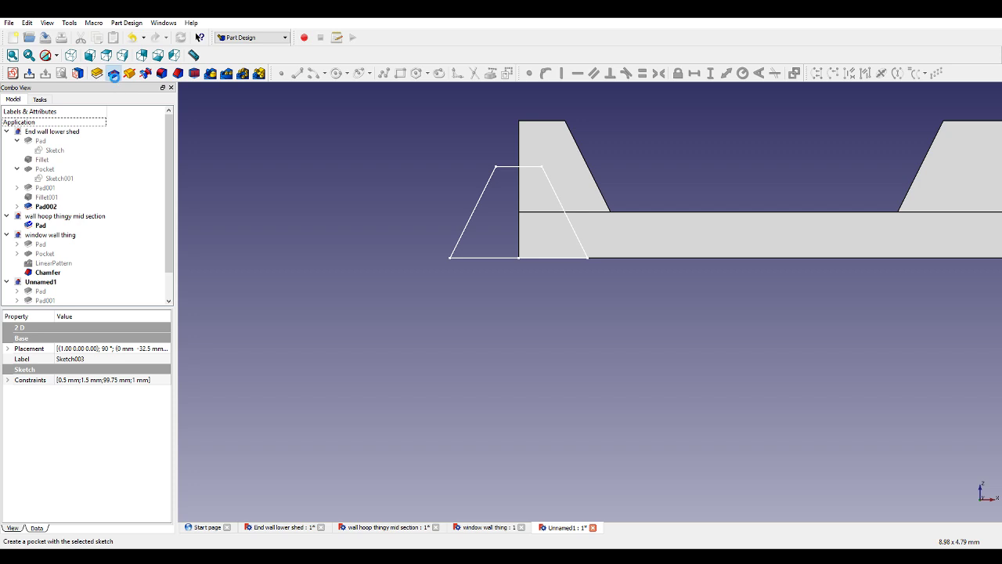
Pocket the trapezoid sketch 5 mm into the underside at the panel's end corner.
{"action": "left_click", "coordinate": [114, 73]}
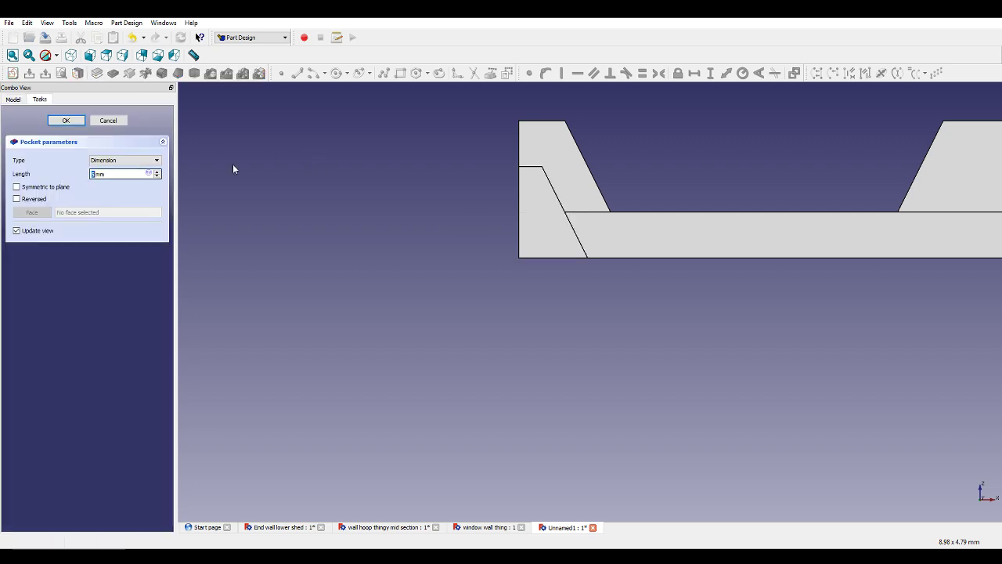
{"action": "middle_click_drag", "start_coordinate": [361, 178], "coordinate": [443, 215]}
{"action": "scroll", "coordinate": [439, 216], "scroll_direction": "down", "scroll_amount": 7}
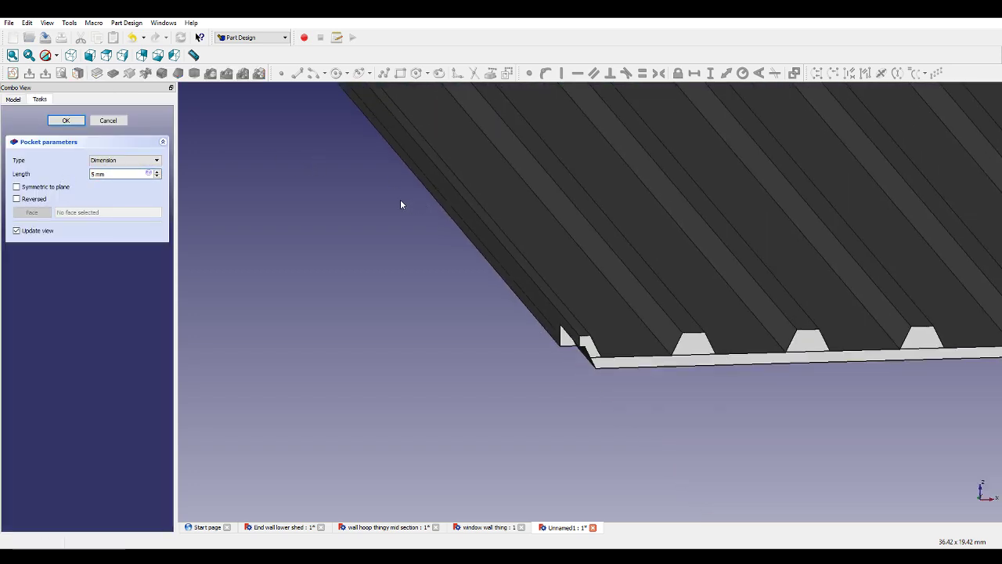
{"action": "scroll", "coordinate": [367, 195], "scroll_direction": "down", "scroll_amount": 2}
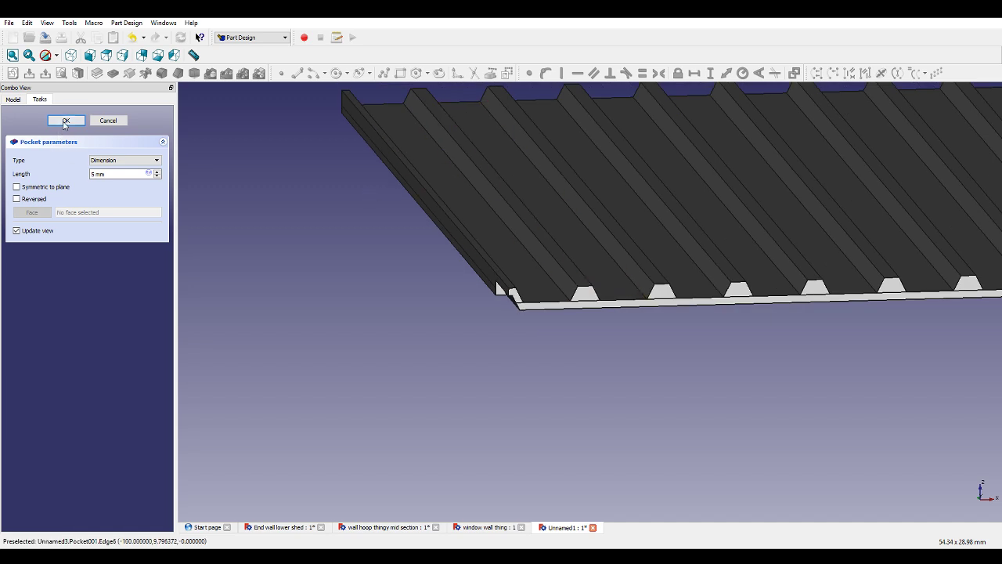
{"action": "left_click", "coordinate": [65, 121]}
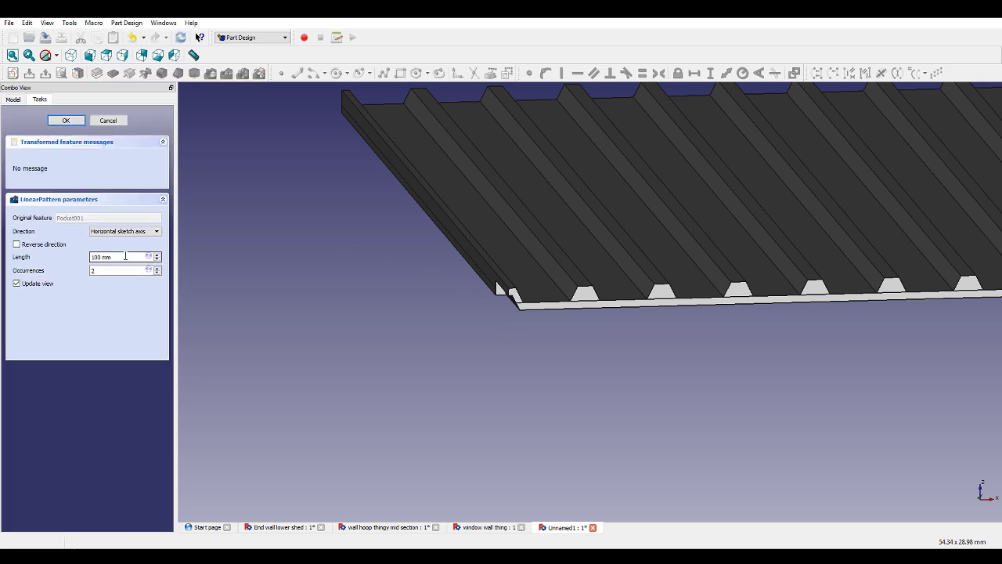
Repeat the trapezoid pocket in a linear pattern along the horizontal sketch axis, with 200 mm length and 40 occurrences.
{"action": "left_click_drag", "start_coordinate": [102, 258], "coordinate": [83, 258]}
{"action": "type", "text": "200"}
{"action": "left_click_drag", "start_coordinate": [103, 272], "coordinate": [87, 273]}
{"action": "type", "text": "40"}
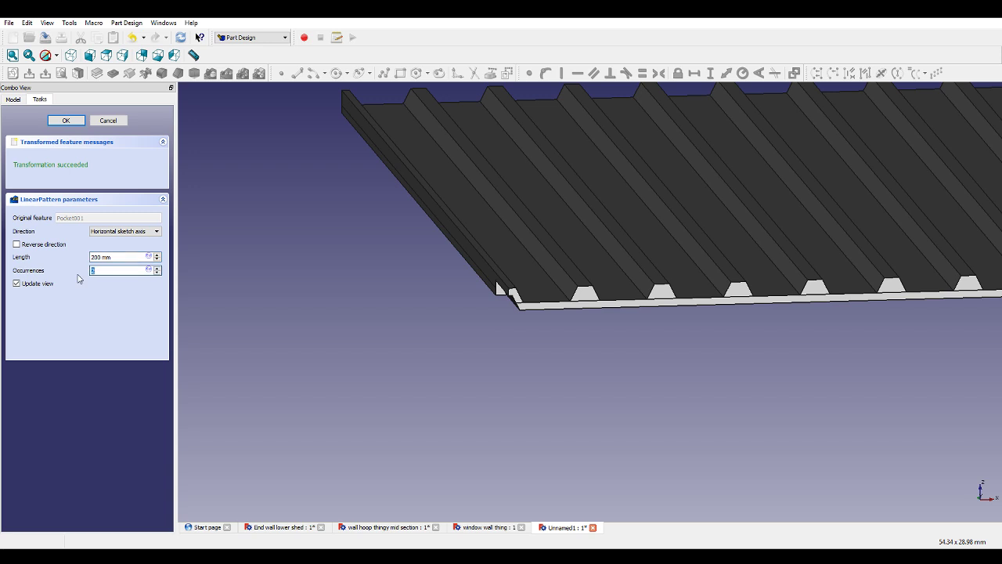
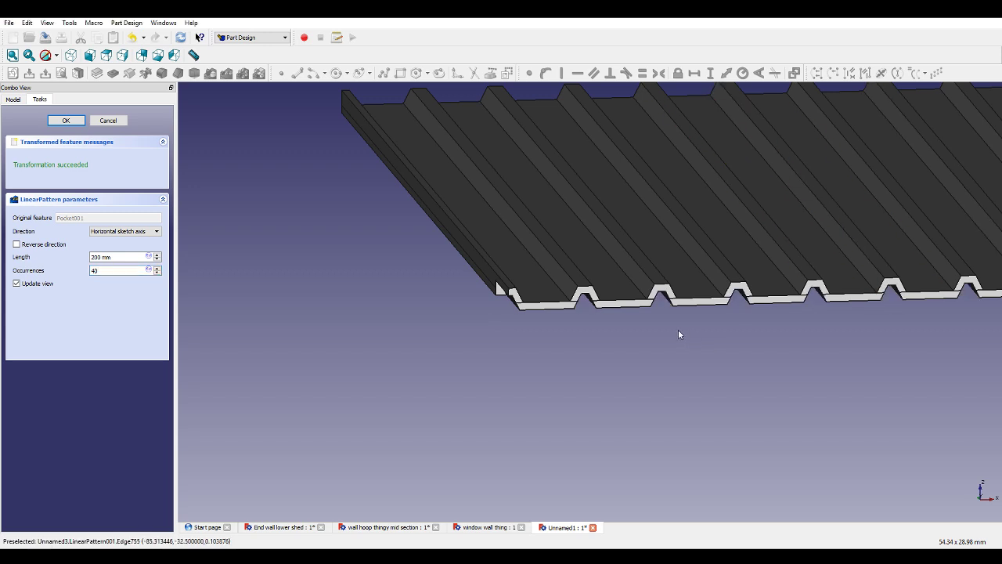
Examine the patterned grooves along the panel's edge and across the whole corrugated sheet.
{"action": "middle_click_drag", "start_coordinate": [678, 333], "coordinate": [642, 374]}
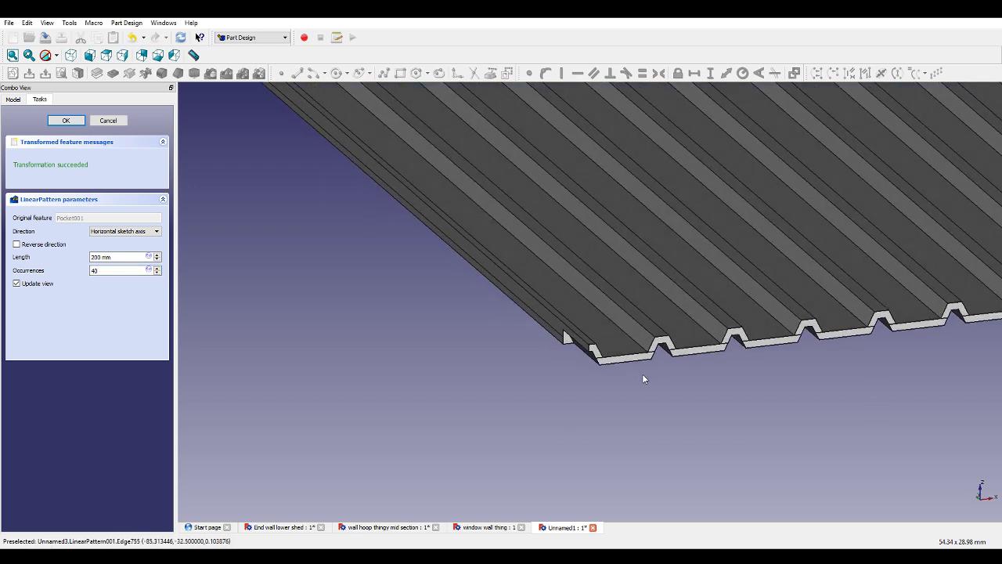
{"action": "scroll", "coordinate": [642, 374], "scroll_direction": "down", "scroll_amount": 7}
{"action": "scroll", "coordinate": [625, 227], "scroll_direction": "down", "scroll_amount": 3}
{"action": "scroll", "coordinate": [881, 216], "scroll_direction": "up", "scroll_amount": 5}
{"action": "middle_click_drag", "start_coordinate": [790, 261], "coordinate": [818, 280]}
{"action": "scroll", "coordinate": [818, 281], "scroll_direction": "down", "scroll_amount": 3}
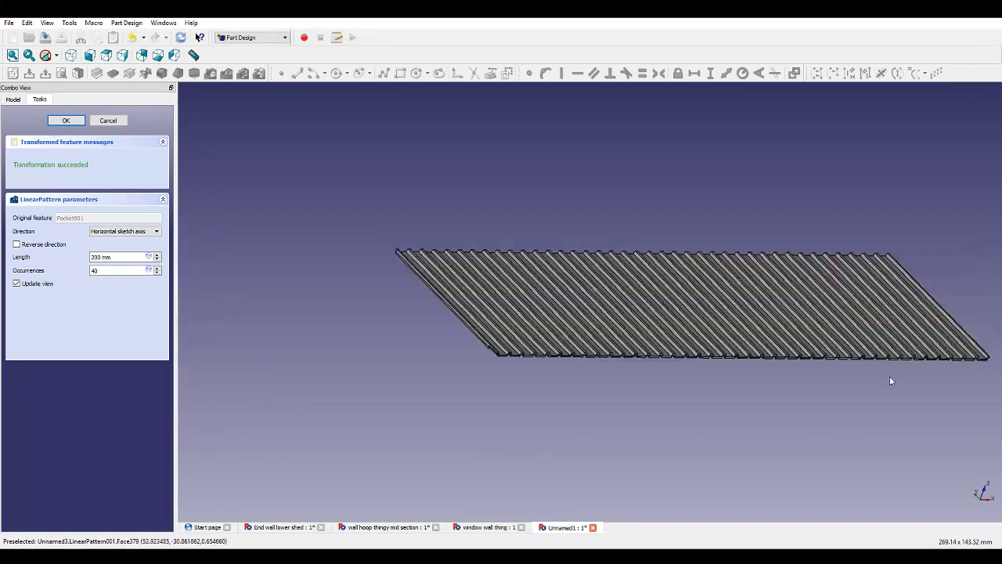
{"action": "scroll", "coordinate": [889, 377], "scroll_direction": "up", "scroll_amount": 3}
{"action": "middle_click_drag", "start_coordinate": [734, 407], "coordinate": [770, 407]}
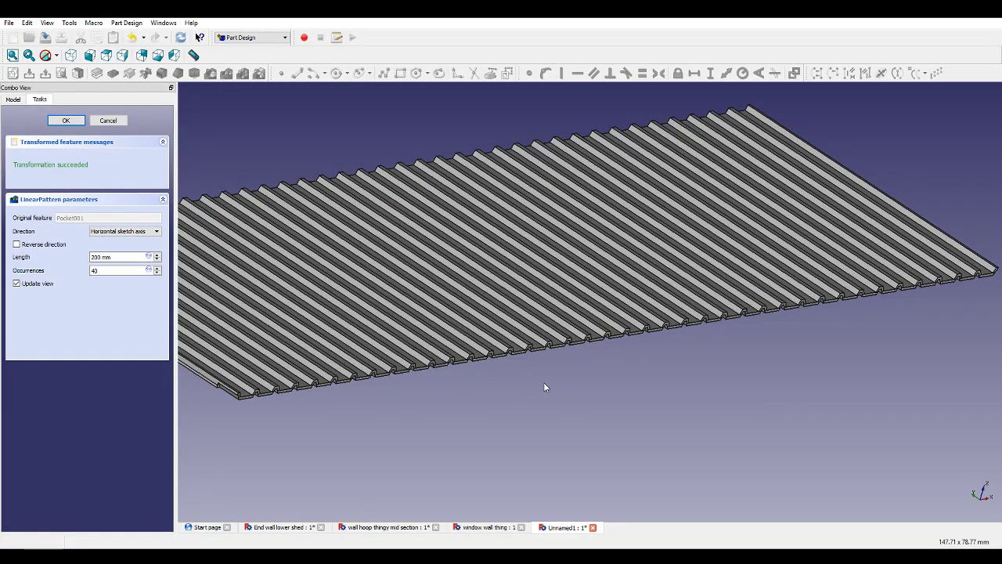
{"action": "scroll", "coordinate": [543, 382], "scroll_direction": "down", "scroll_amount": 1}
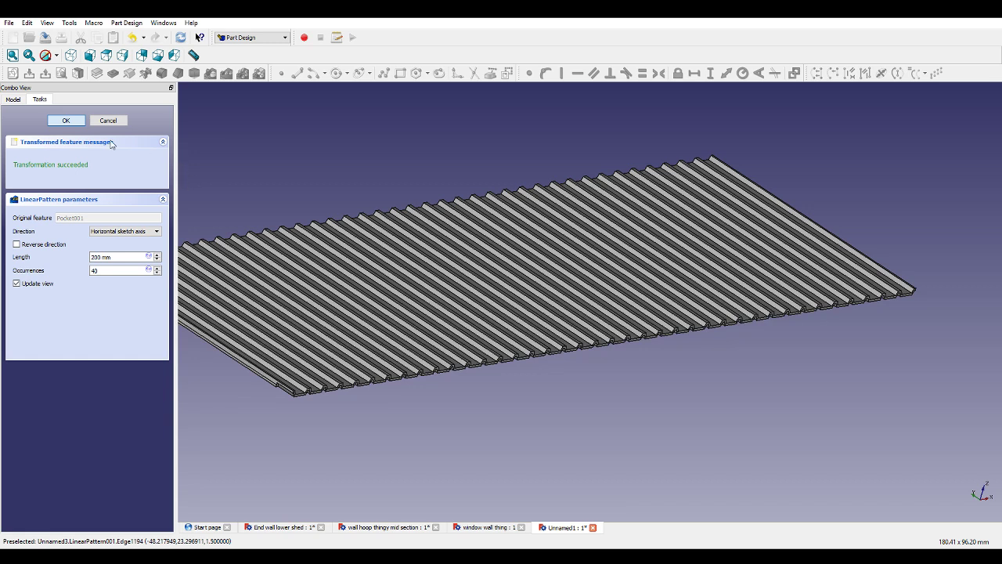
Accept the linear pattern and save the corrugated panel document as roof.
{"action": "left_click", "coordinate": [67, 122]}
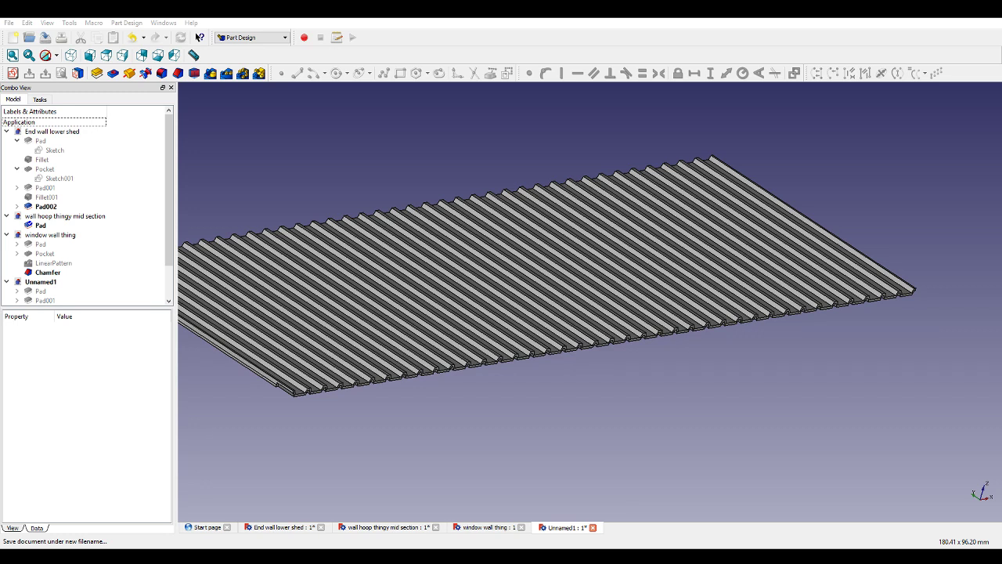
{"action": "left_click", "coordinate": [422, 282]}
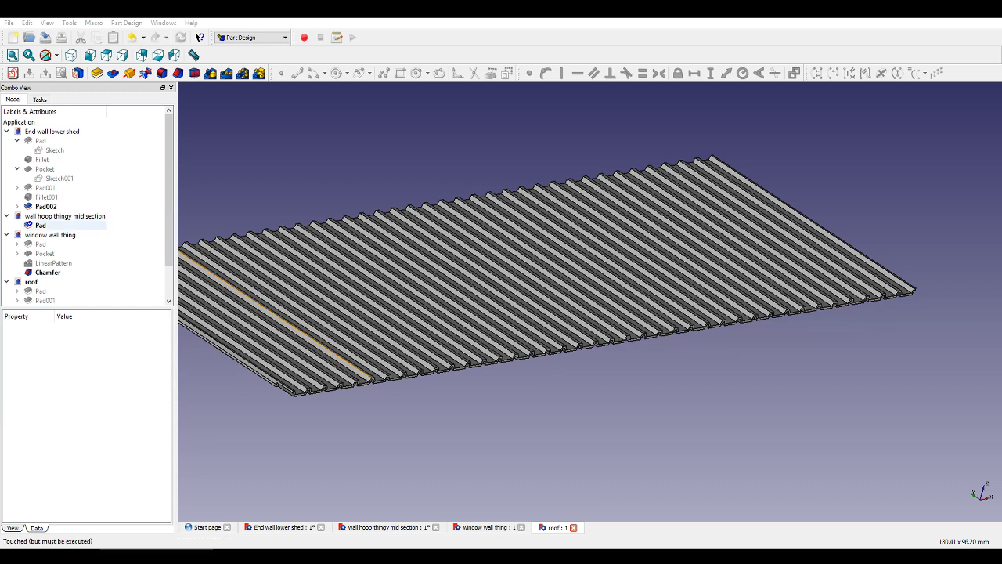
{"action": "middle_click_drag", "start_coordinate": [462, 419], "coordinate": [507, 389]}
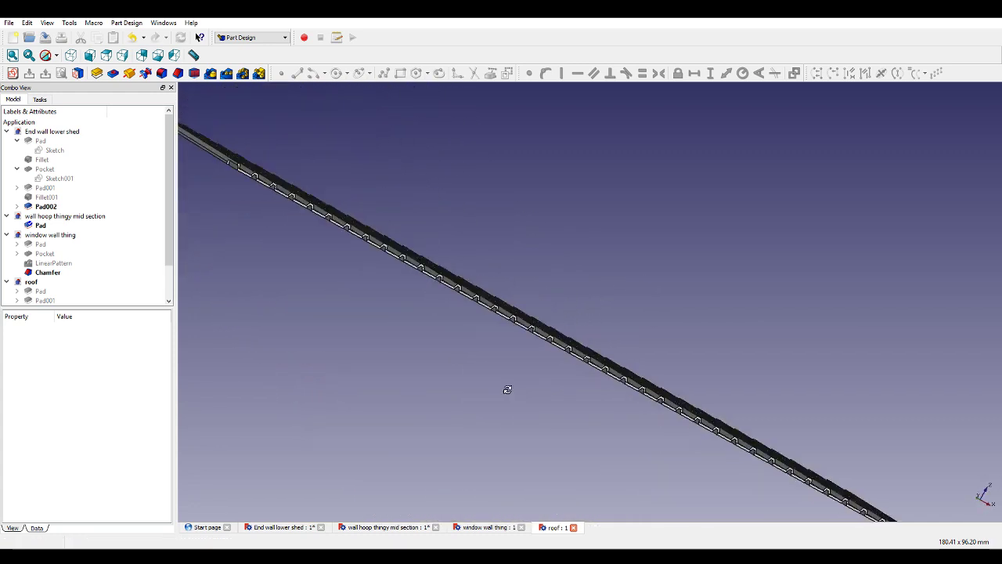
{"action": "scroll", "coordinate": [491, 398], "scroll_direction": "down", "scroll_amount": 3}
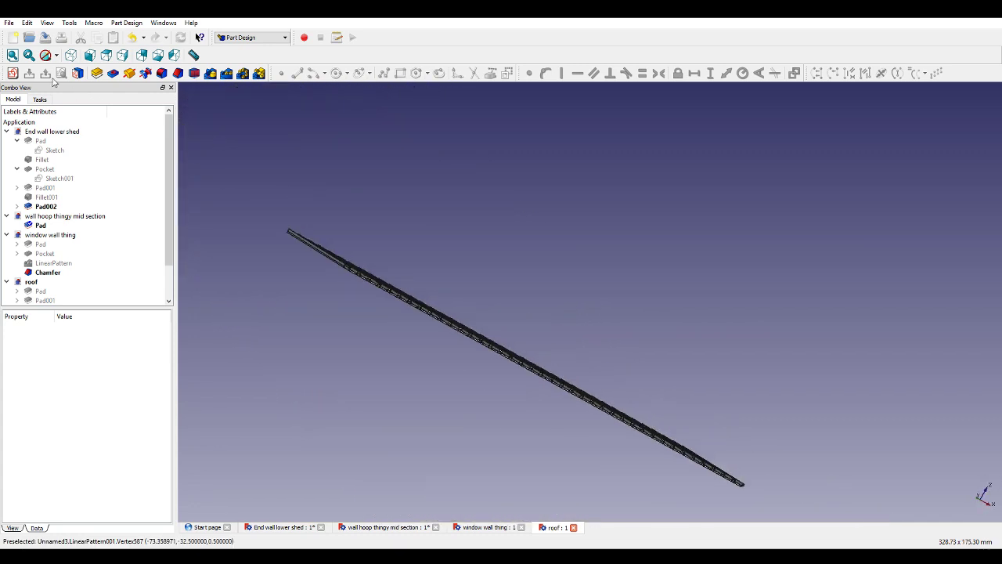
Create a new document and start a sketch on the XY plane.
{"action": "left_click", "coordinate": [17, 72]}
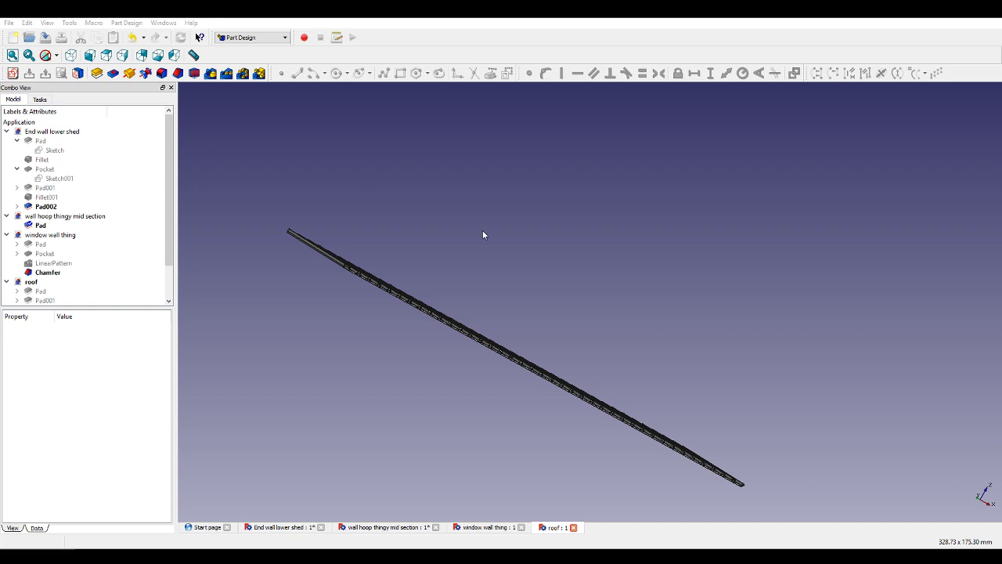
{"action": "left_click", "coordinate": [14, 39]}
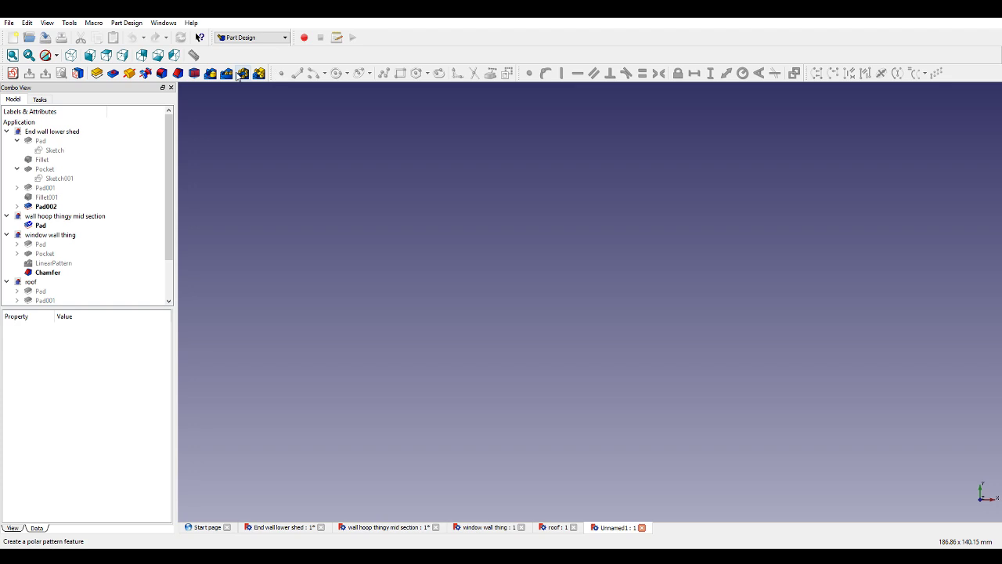
{"action": "left_click", "coordinate": [26, 79]}
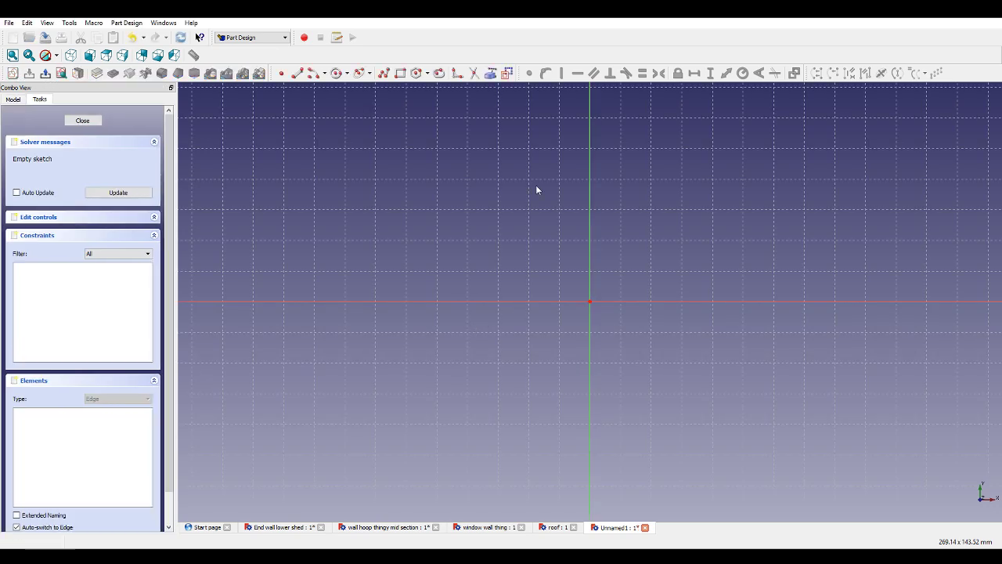
Sketch the upper edge and stepped right side of an I-shaped outline with a polyline, placing one vertex on the horizontal axis.
{"action": "left_click", "coordinate": [383, 74]}
{"action": "left_click", "coordinate": [440, 209]}
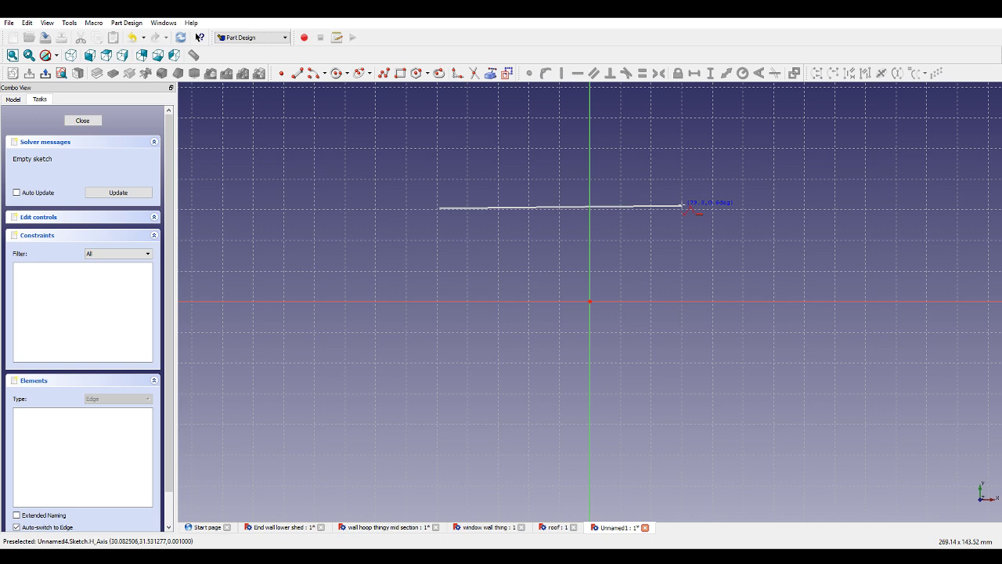
{"action": "left_click", "coordinate": [751, 208]}
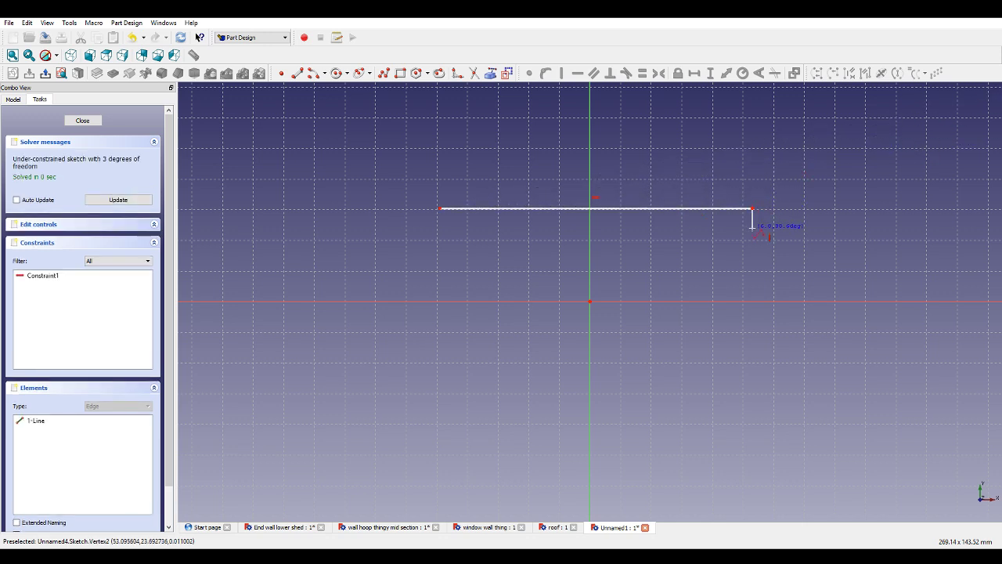
{"action": "left_click", "coordinate": [752, 227]}
{"action": "left_click", "coordinate": [690, 228]}
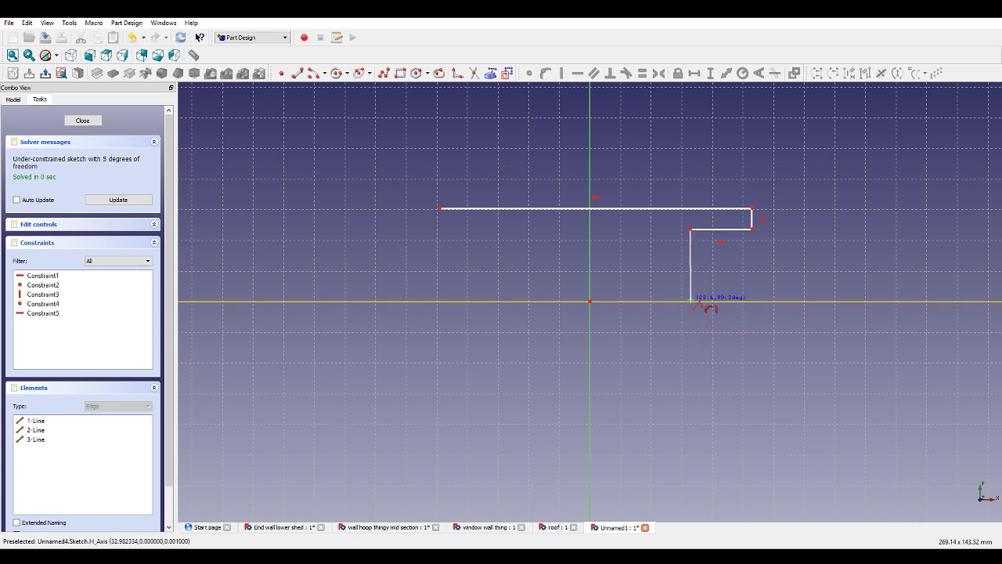
{"action": "left_click", "coordinate": [690, 302]}
{"action": "left_click", "coordinate": [690, 360]}
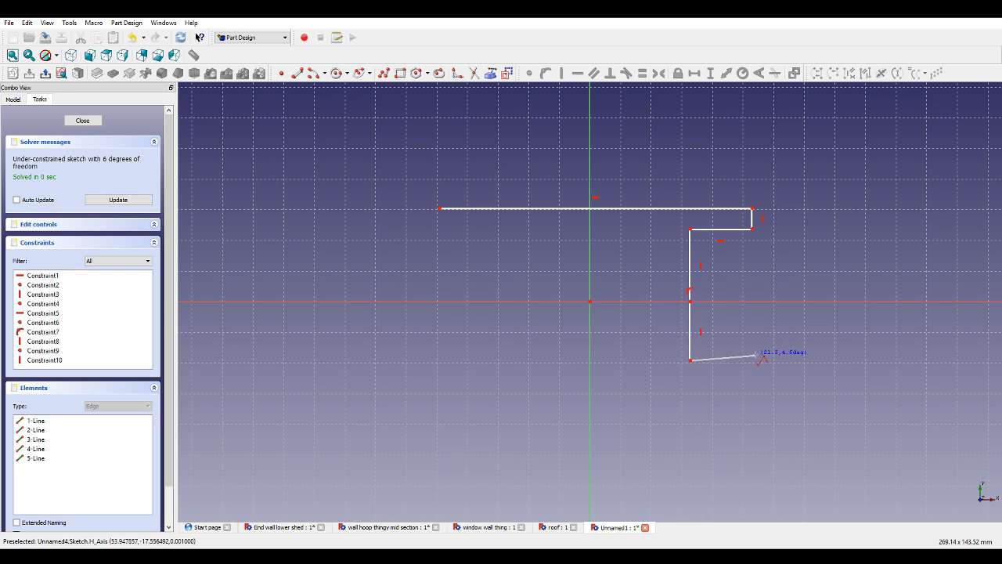
{"action": "left_click", "coordinate": [747, 360]}
{"action": "left_click", "coordinate": [747, 385]}
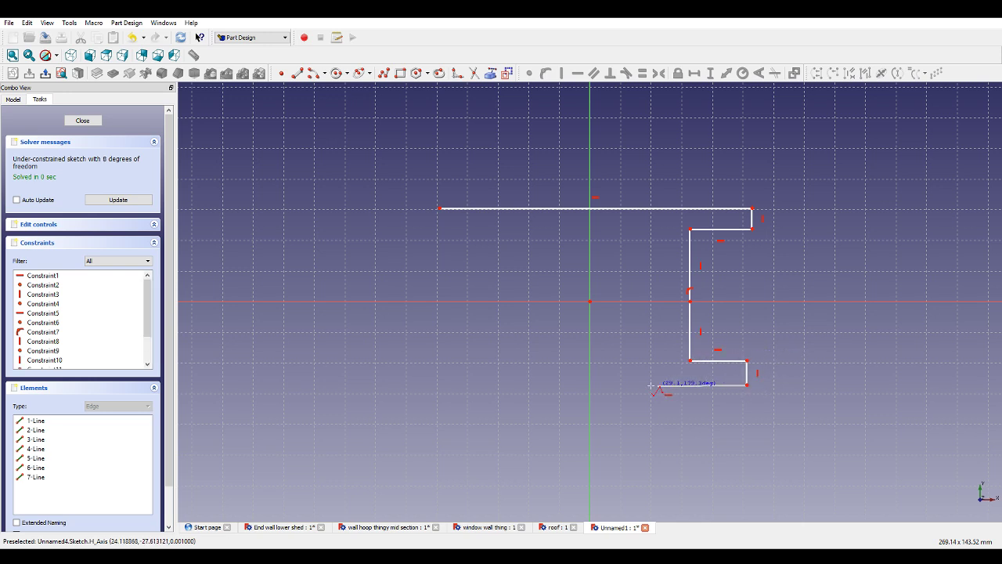
Continue the polyline along the base and up the stepped left side, closing the I-shaped outline at its start point.
{"action": "left_click", "coordinate": [590, 384]}
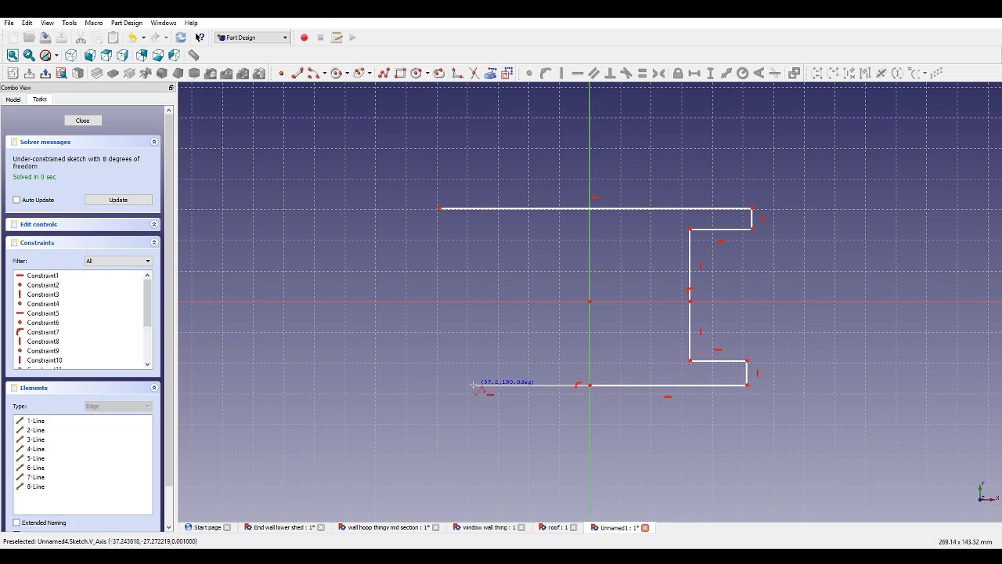
{"action": "left_click", "coordinate": [437, 384]}
{"action": "left_click", "coordinate": [439, 360]}
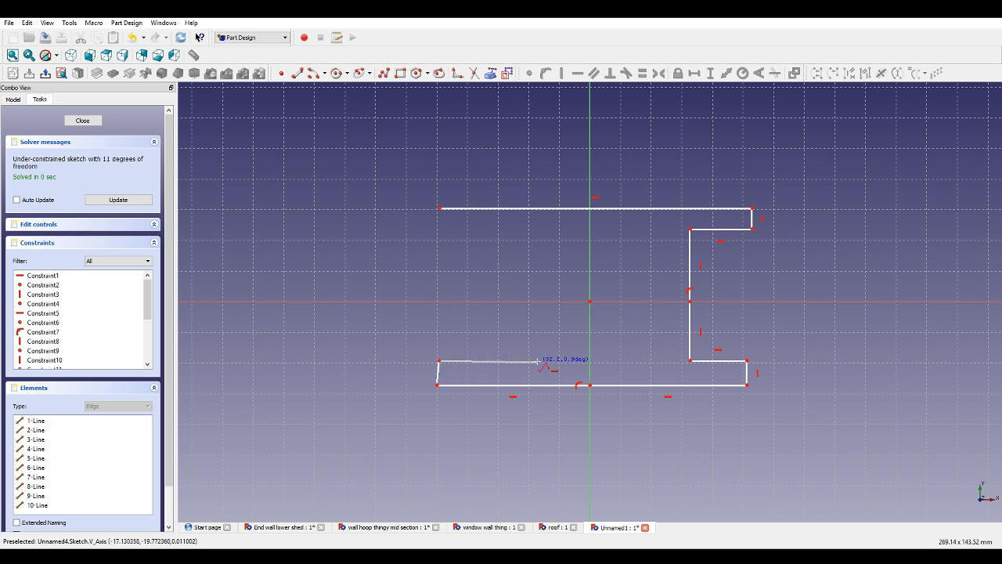
{"action": "left_click", "coordinate": [537, 361]}
{"action": "left_click", "coordinate": [539, 301]}
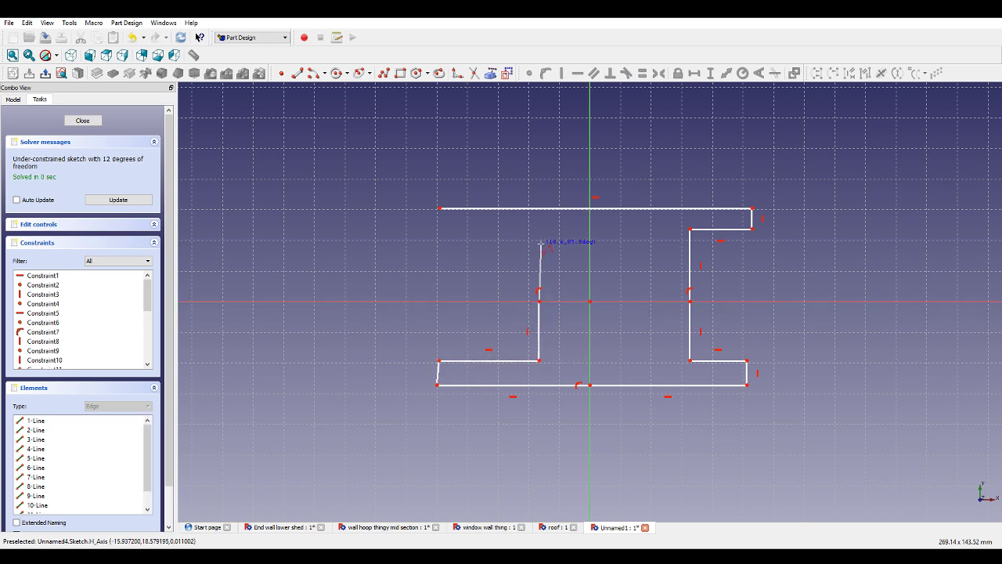
{"action": "left_click", "coordinate": [539, 240]}
{"action": "left_click", "coordinate": [437, 244]}
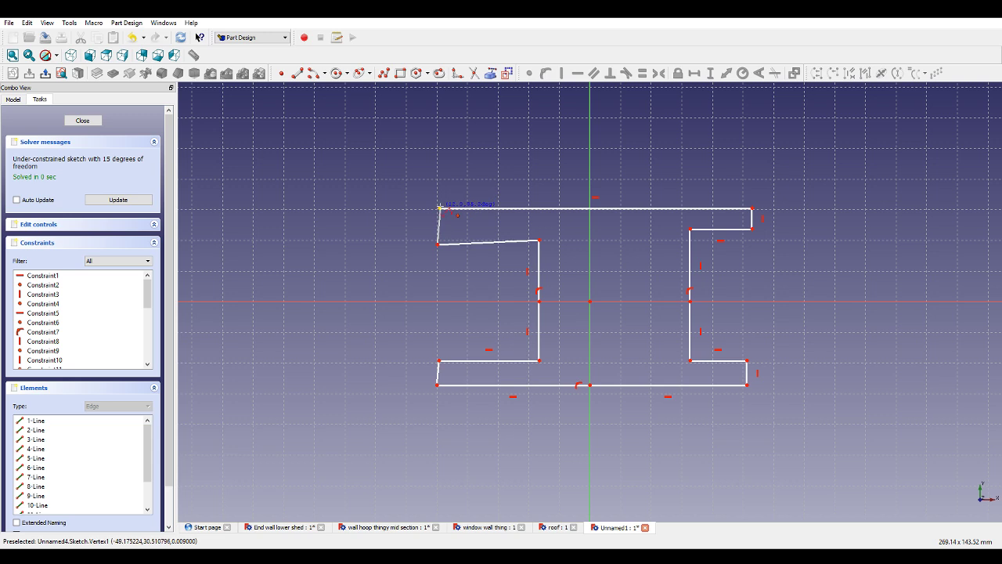
{"action": "left_click", "coordinate": [440, 208]}
Draw a rectangle around the origin inside the web of the I-shaped outline.
{"action": "left_click", "coordinate": [400, 73]}
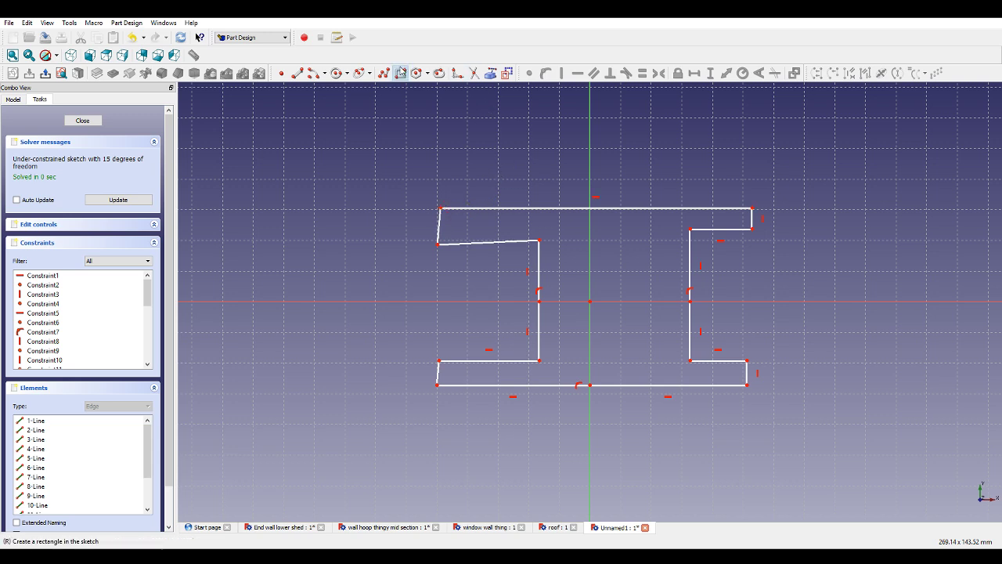
{"action": "left_click", "coordinate": [555, 245]}
{"action": "left_click", "coordinate": [656, 354]}
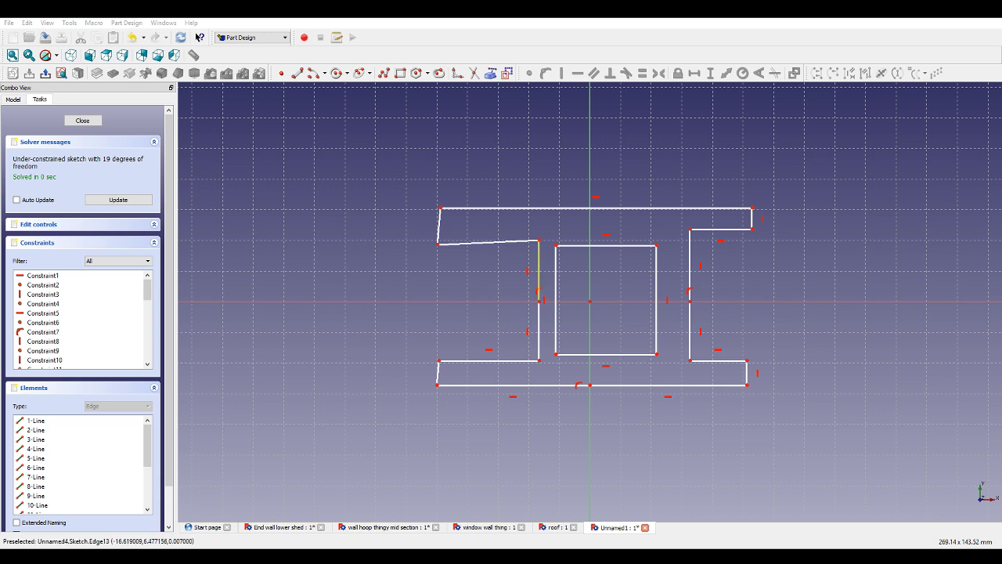
Delete the whole I-shaped outline and its inner rectangle from the sketch.
{"action": "mouse_move", "coordinate": [413, 182]}
{"action": "left_mouse_down"}
{"action": "mouse_move", "coordinate": [762, 419]}
{"action": "mouse_move", "coordinate": [790, 417]}
{"action": "left_mouse_up"}
{"action": "key", "text": "Delete"}
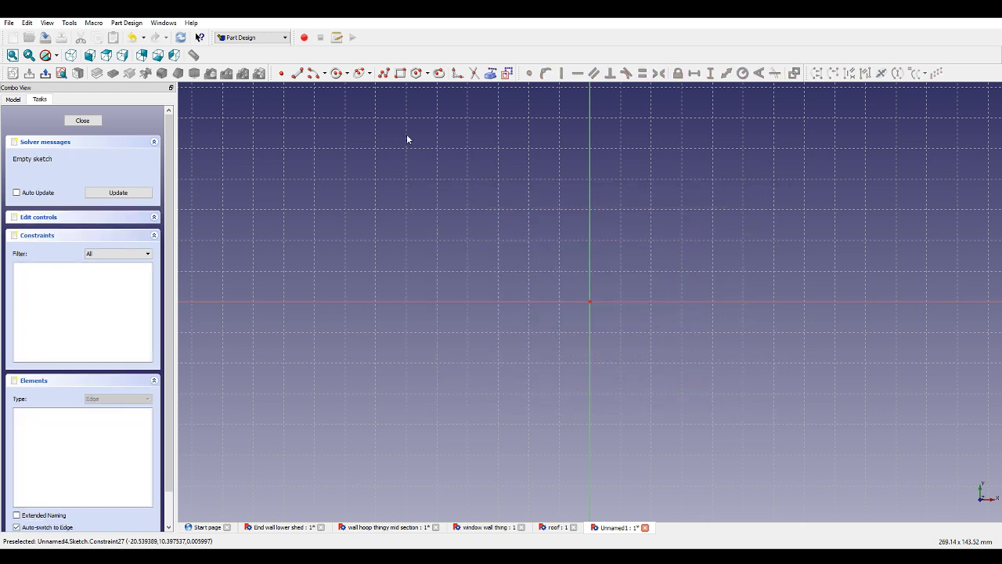
{"action": "left_click", "coordinate": [385, 73]}
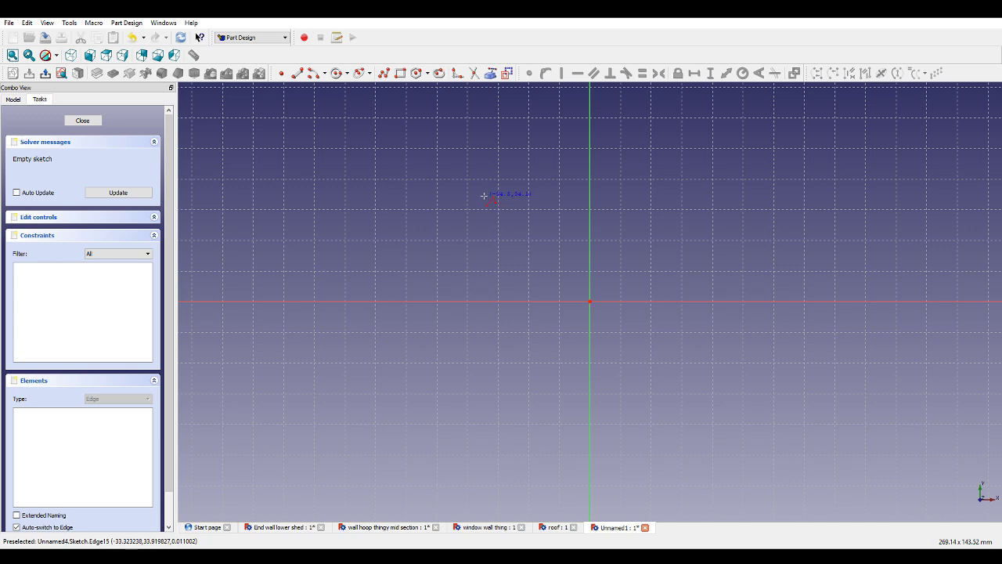
Draw two long, thin horizontal rectangles, one well above the origin and one straddling the horizontal axis.
{"action": "left_click", "coordinate": [400, 73]}
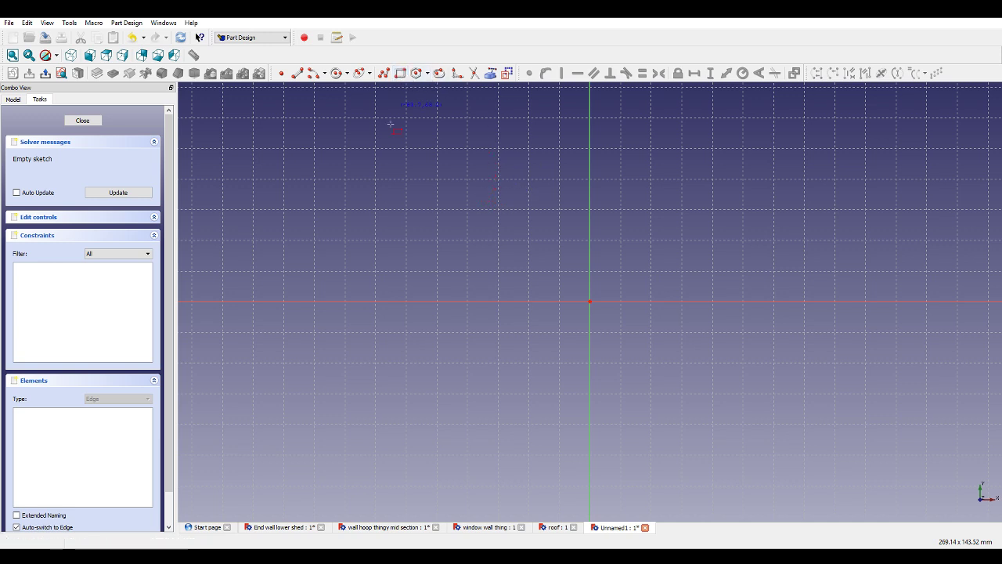
{"action": "left_click", "coordinate": [372, 150]}
{"action": "left_click", "coordinate": [736, 168]}
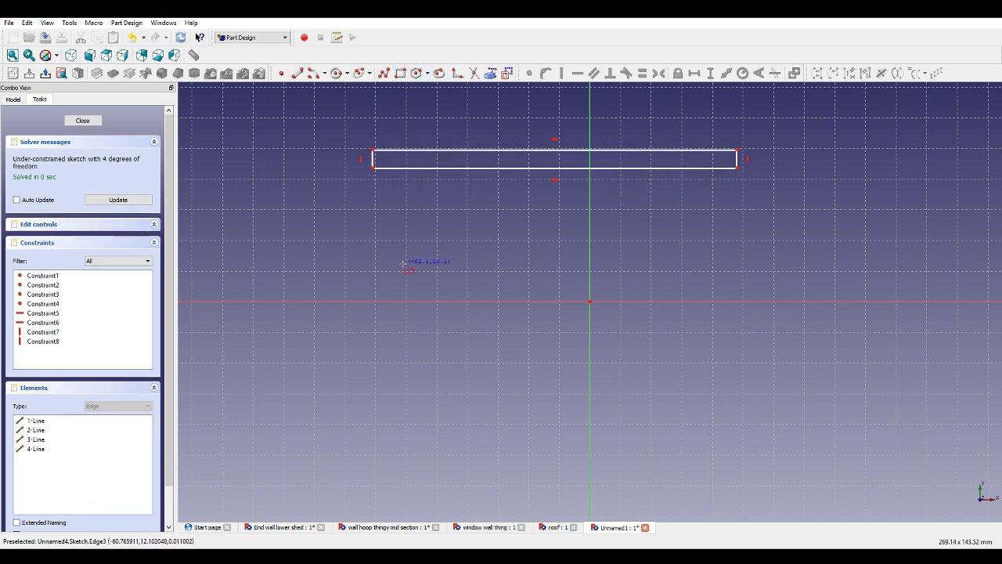
{"action": "left_click", "coordinate": [371, 296]}
{"action": "left_click", "coordinate": [745, 312]}
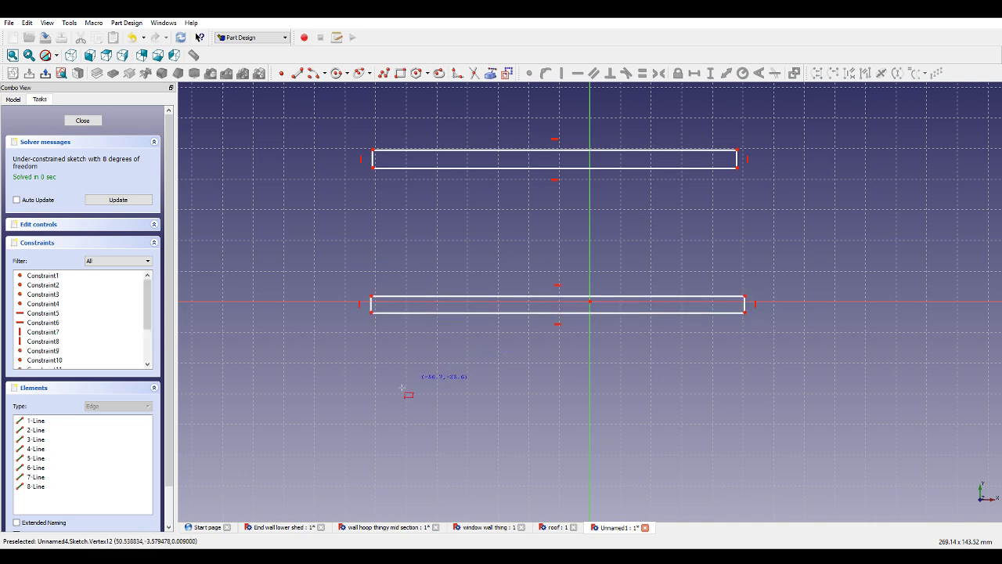
Draw a third long, thin horizontal rectangle below the other two.
{"action": "left_click", "coordinate": [360, 418]}
{"action": "left_click", "coordinate": [747, 428]}
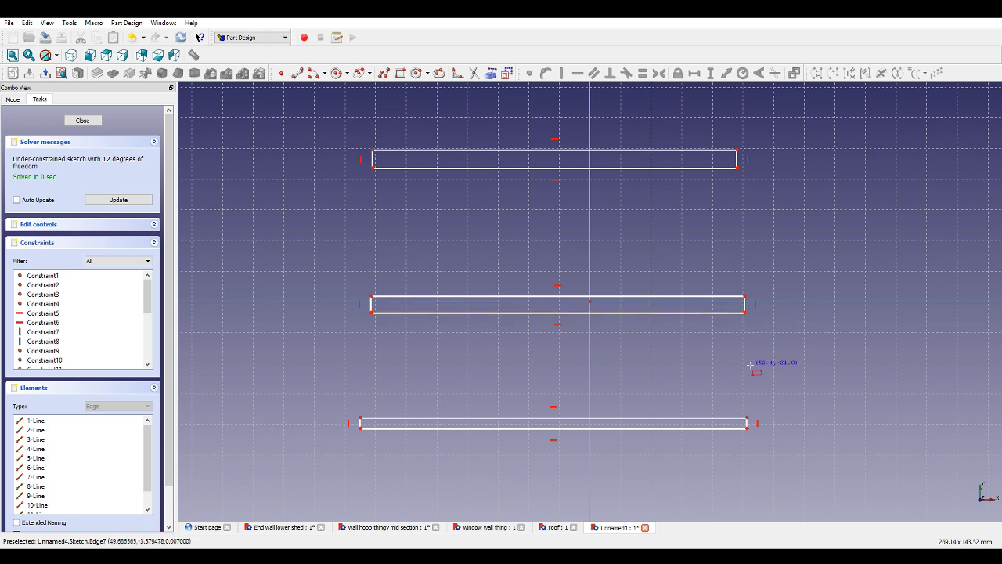
{"action": "right_click", "coordinate": [707, 370]}
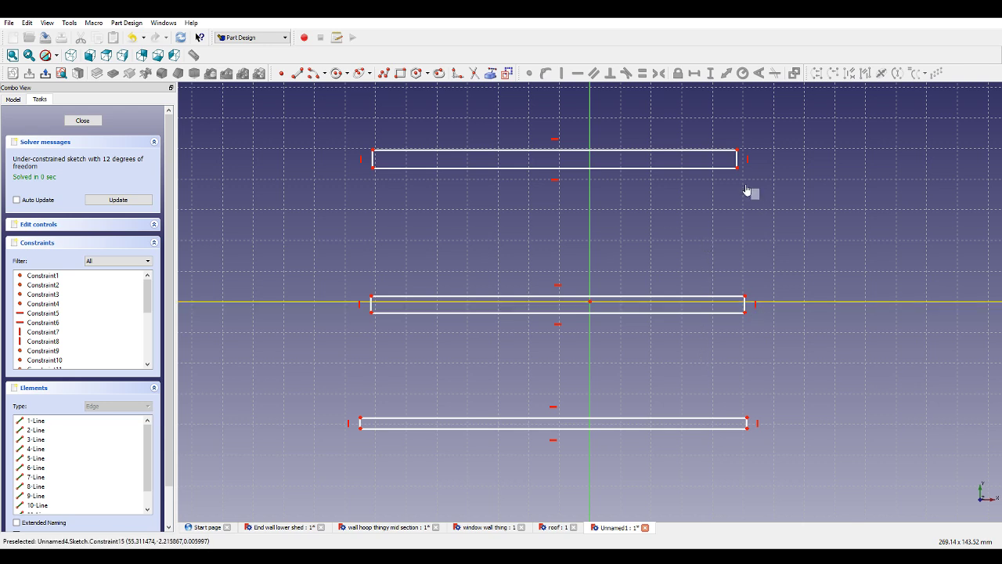
Delete the uppermost and lowest rectangles, keeping only the one straddling the horizontal axis.
{"action": "left_click_drag", "start_coordinate": [759, 199], "coordinate": [362, 135]}
{"action": "key", "text": "Delete"}
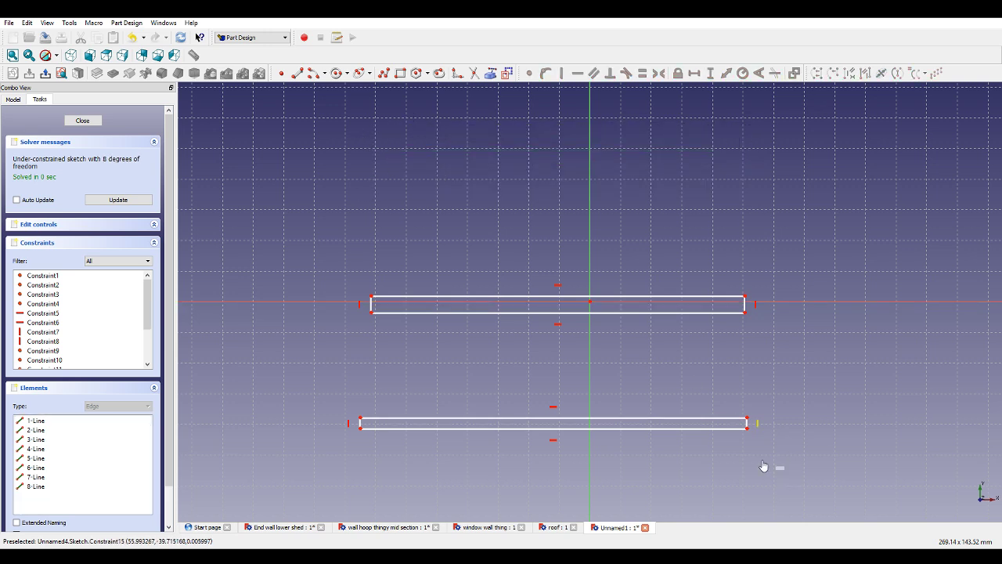
{"action": "left_click_drag", "start_coordinate": [782, 469], "coordinate": [335, 368]}
{"action": "key", "text": "Delete"}
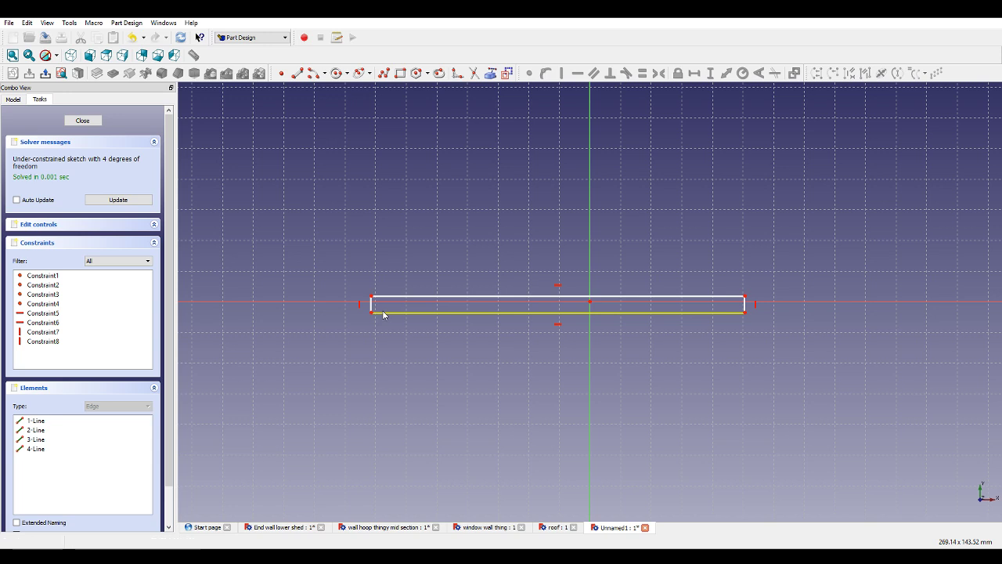
Constrain the remaining rectangle to 92.5 mm wide and 4 mm high.
{"action": "left_click", "coordinate": [392, 298]}
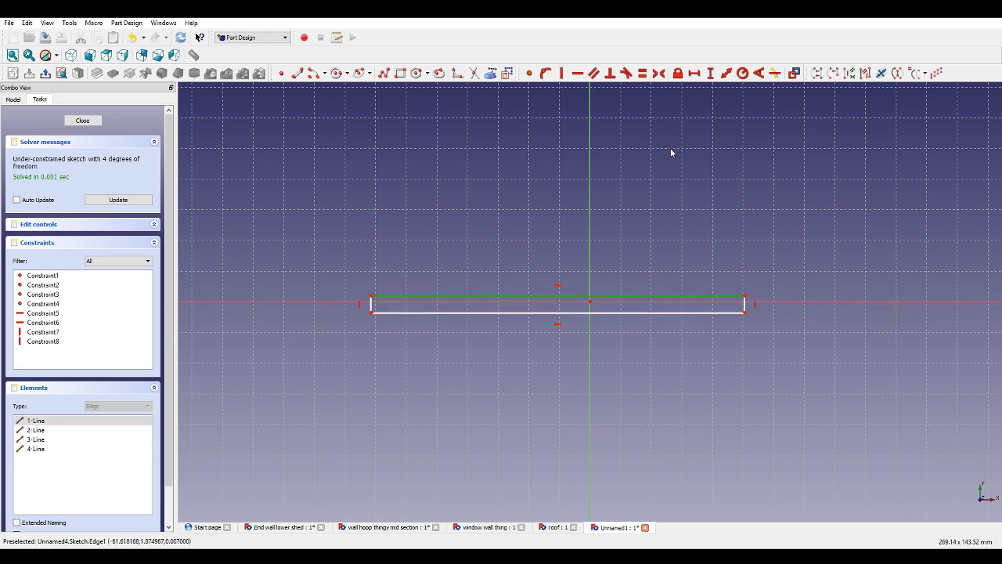
{"action": "left_click", "coordinate": [696, 73]}
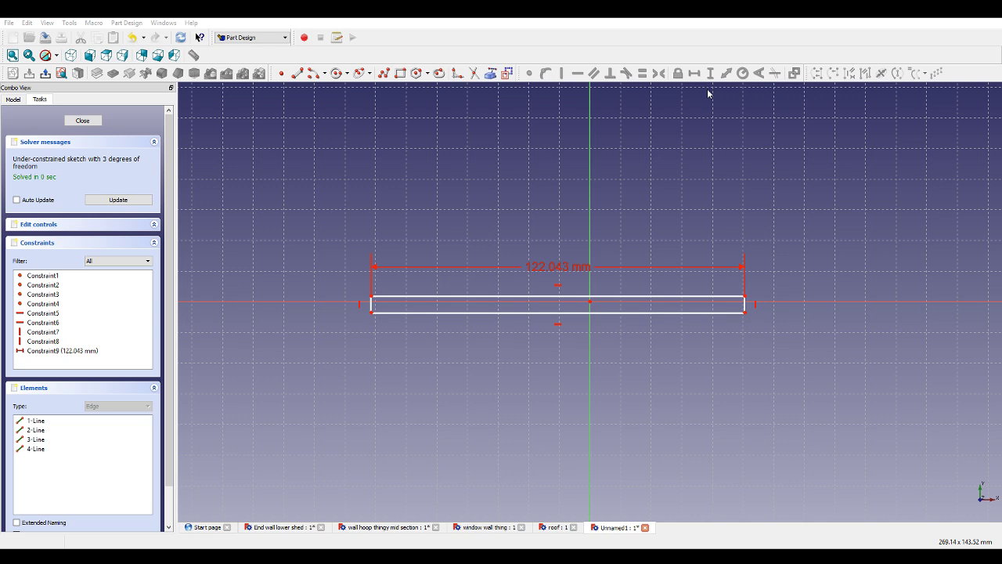
{"action": "type", "text": "92.5"}
{"action": "key", "text": "Return"}
{"action": "scroll", "coordinate": [689, 297], "scroll_direction": "up", "scroll_amount": 3}
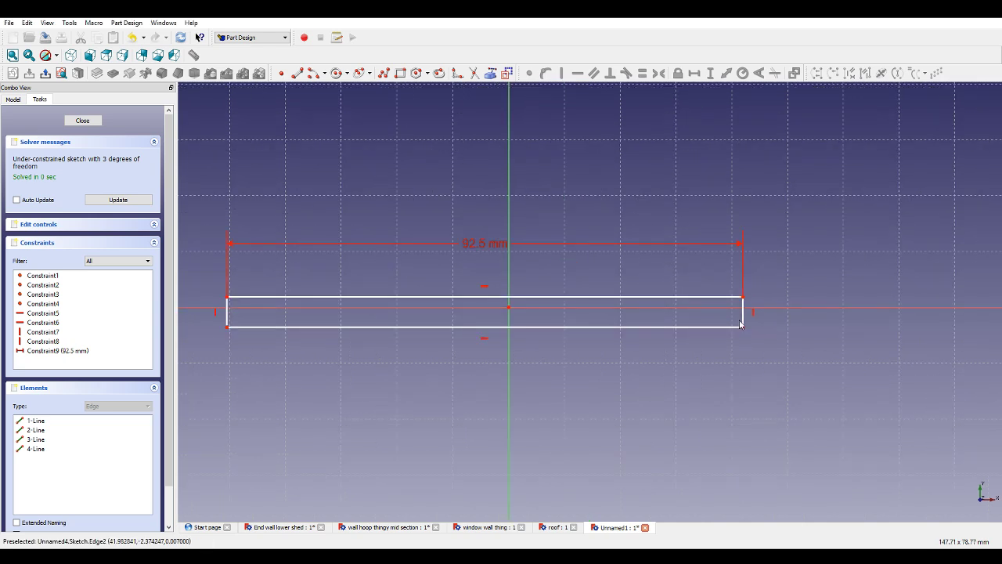
{"action": "left_click", "coordinate": [742, 317]}
{"action": "left_click", "coordinate": [712, 73]}
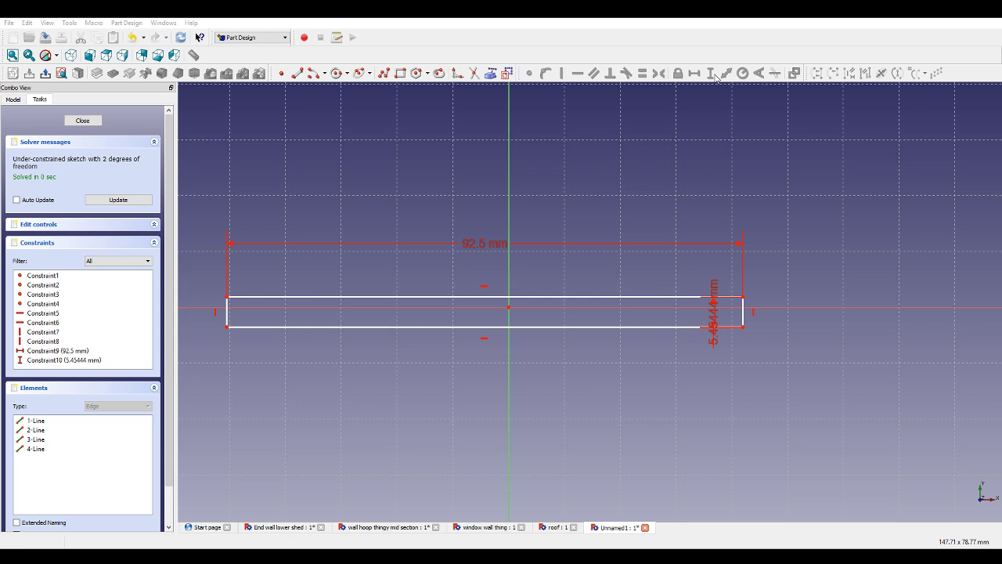
{"action": "key", "text": "Return"}
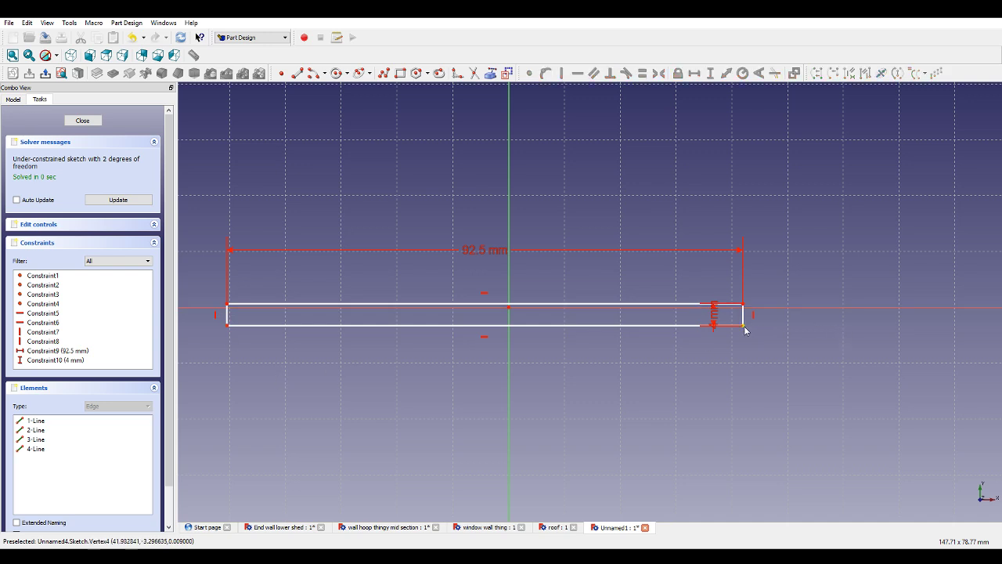
Make the rectangle's lower-right corner coincident with the sketch origin.
{"action": "left_click", "coordinate": [512, 312]}
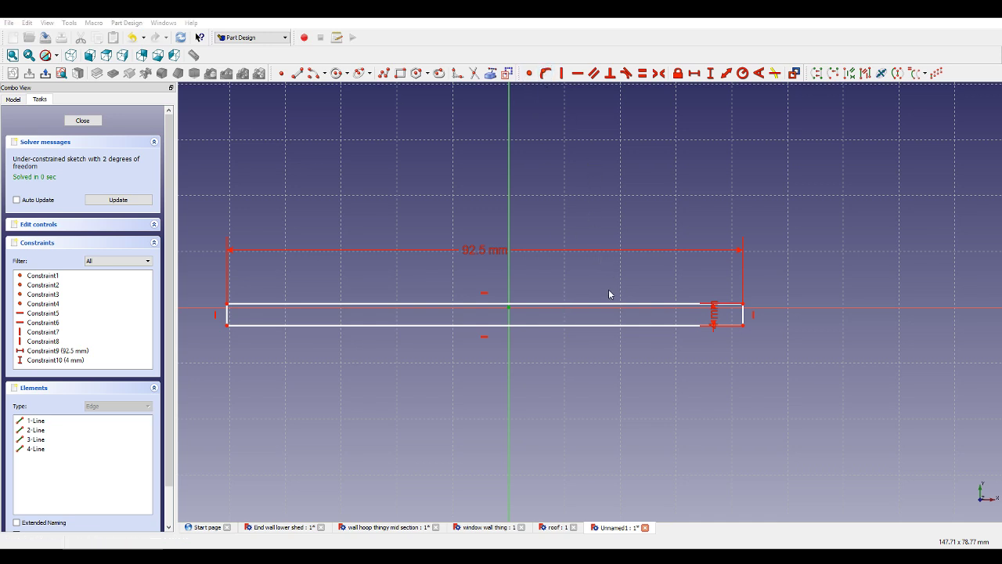
{"action": "left_click", "coordinate": [641, 371]}
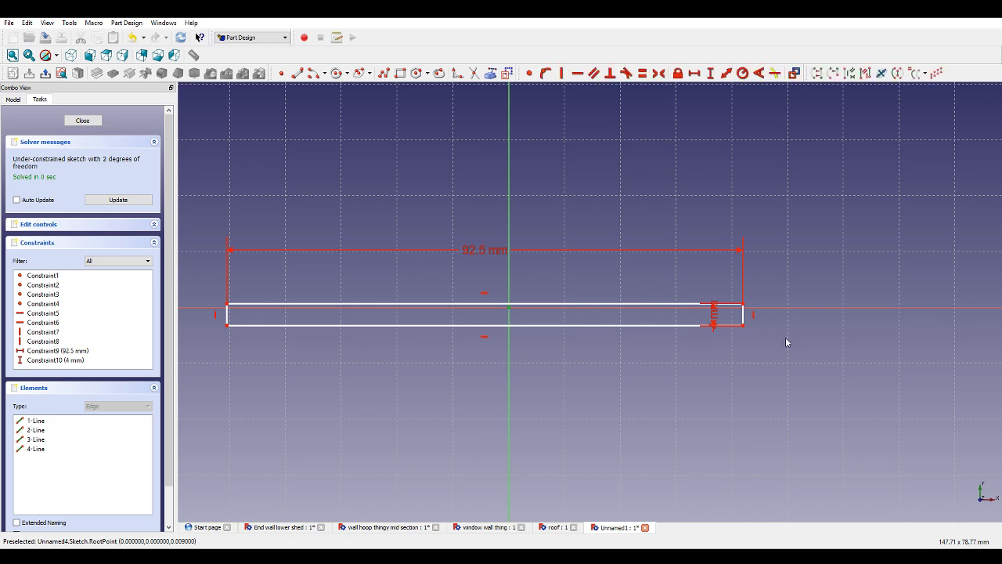
{"action": "left_click", "coordinate": [743, 321]}
{"action": "left_click", "coordinate": [747, 332]}
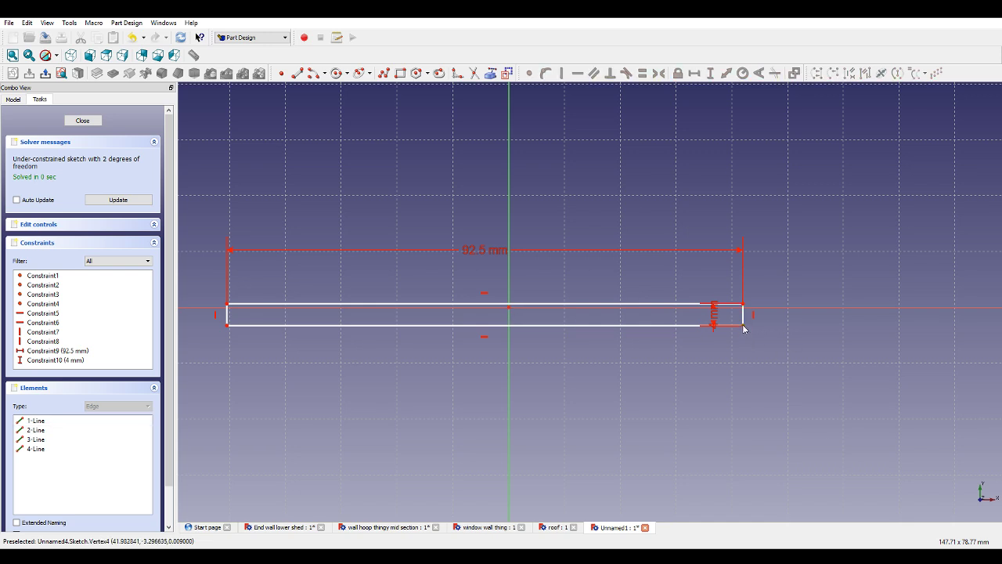
{"action": "left_click", "coordinate": [509, 314]}
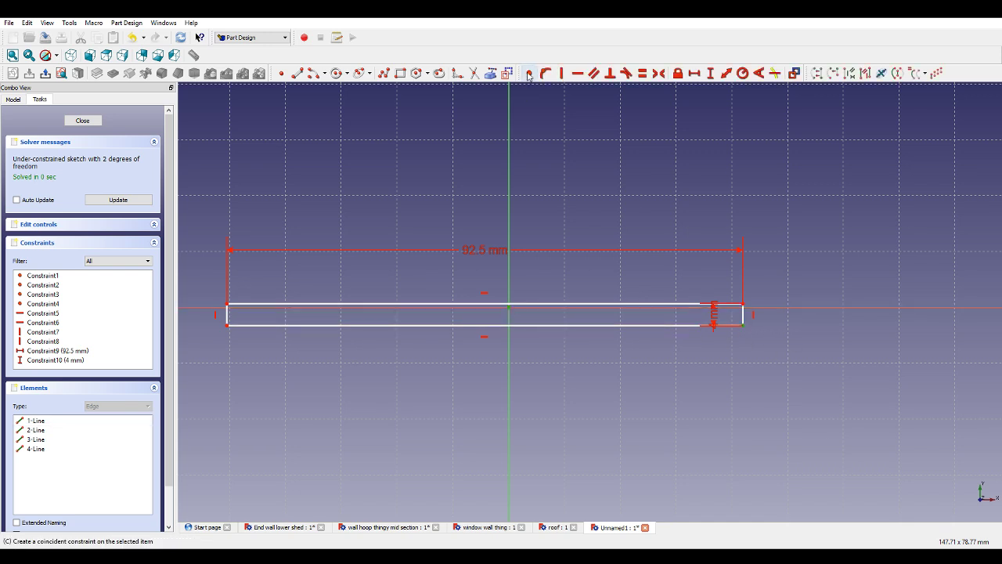
{"action": "left_click", "coordinate": [529, 73]}
{"action": "scroll", "coordinate": [671, 269], "scroll_direction": "down", "scroll_amount": 3}
{"action": "scroll", "coordinate": [392, 257], "scroll_direction": "up", "scroll_amount": 2}
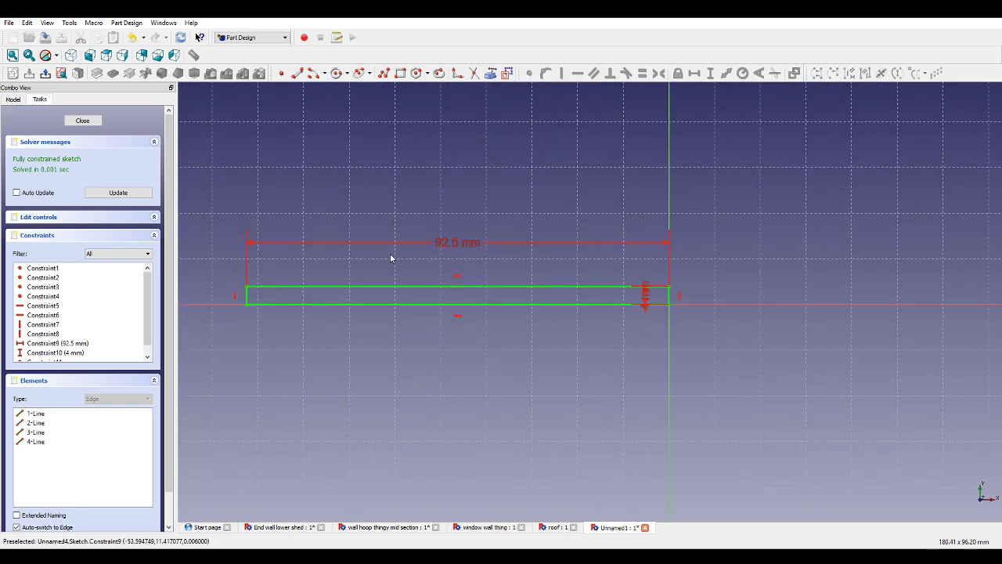
Close the sketch and pad the rectangle by 4 mm into a long square bar.
{"action": "left_click", "coordinate": [128, 196]}
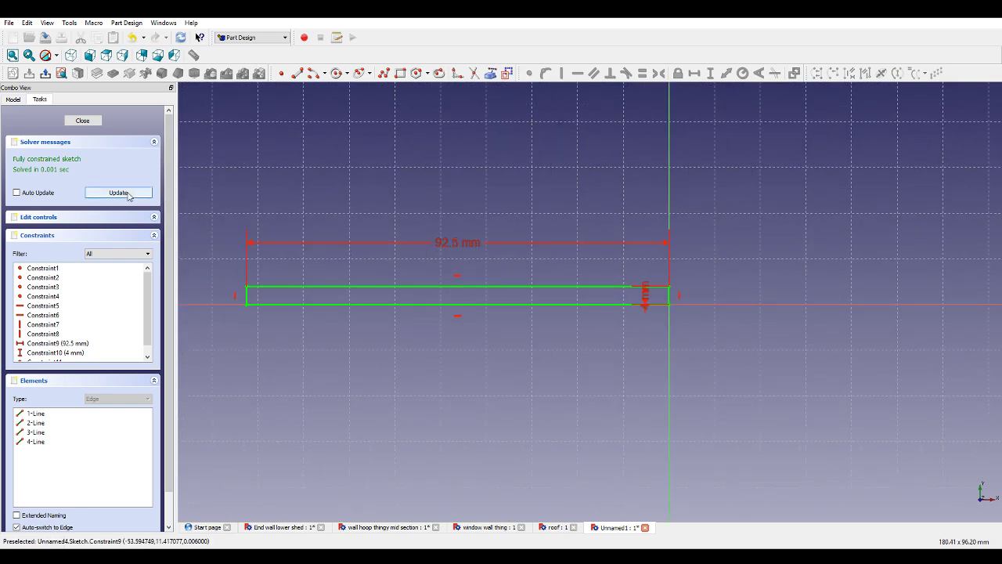
{"action": "left_click", "coordinate": [95, 120]}
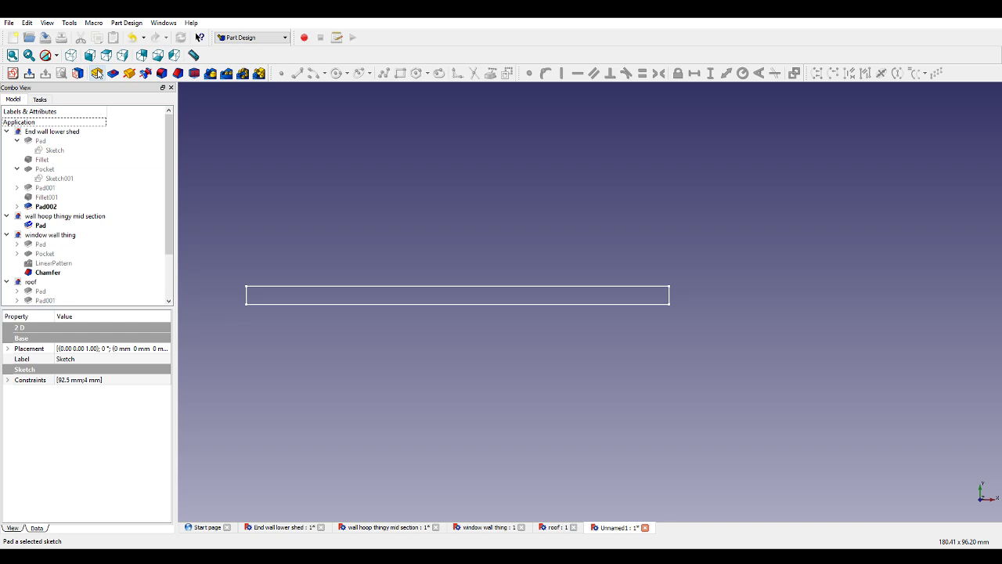
{"action": "left_click", "coordinate": [96, 73]}
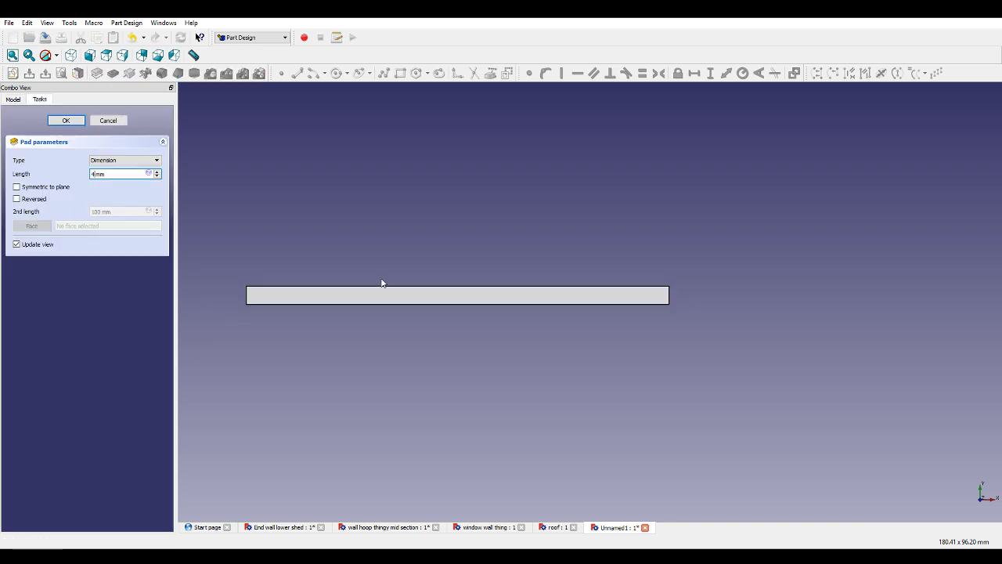
{"action": "left_click", "coordinate": [75, 122]}
{"action": "middle_click_drag", "start_coordinate": [487, 403], "coordinate": [736, 336]}
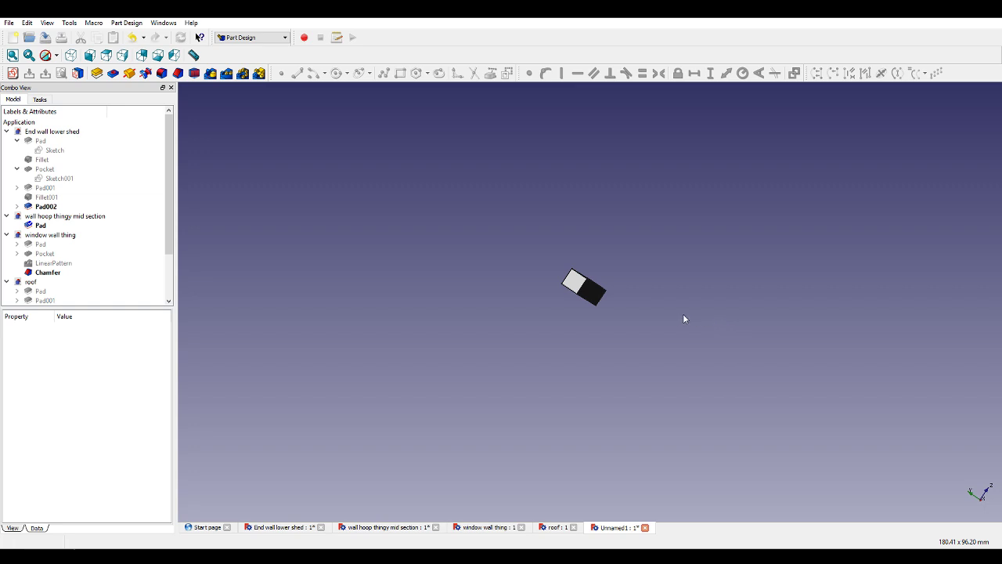
{"action": "middle_click_drag", "start_coordinate": [685, 318], "coordinate": [588, 325]}
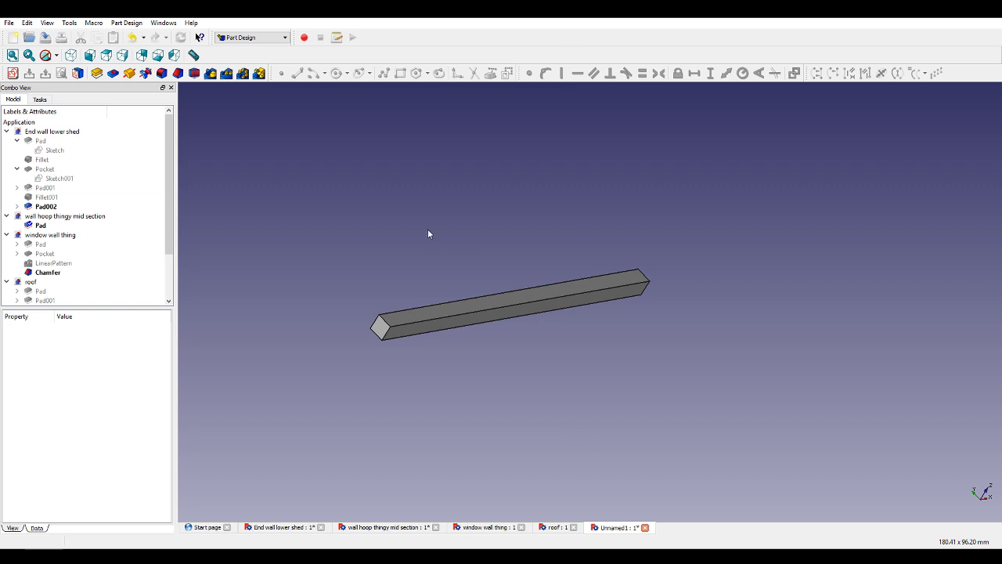
Reopen the bar's sketch and set the rectangle's width to 93.75 mm.
{"action": "scroll", "coordinate": [45, 274], "scroll_direction": "down", "scroll_amount": 2}
{"action": "left_click", "coordinate": [17, 301]}
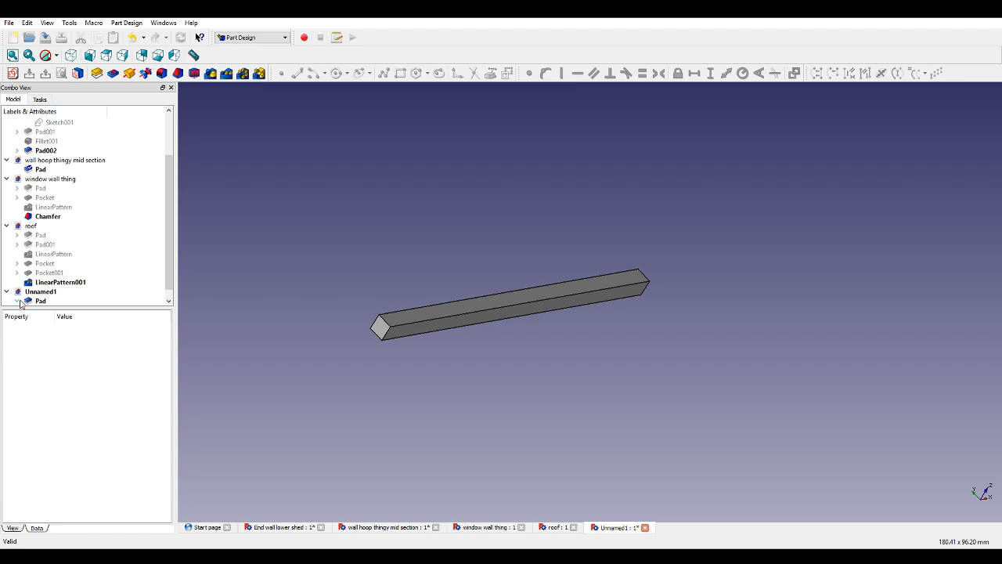
{"action": "double_click", "coordinate": [41, 303]}
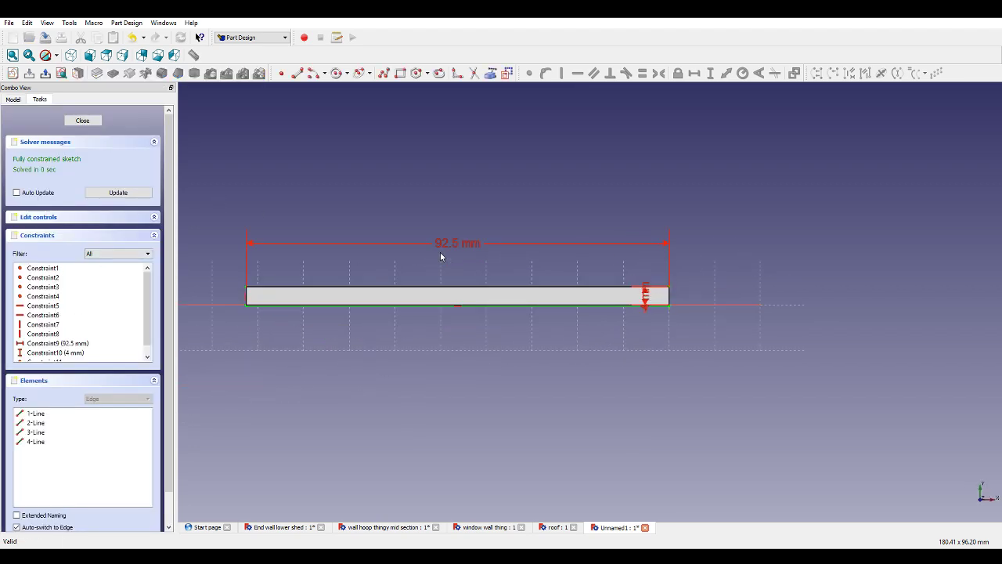
{"action": "left_click", "coordinate": [454, 247]}
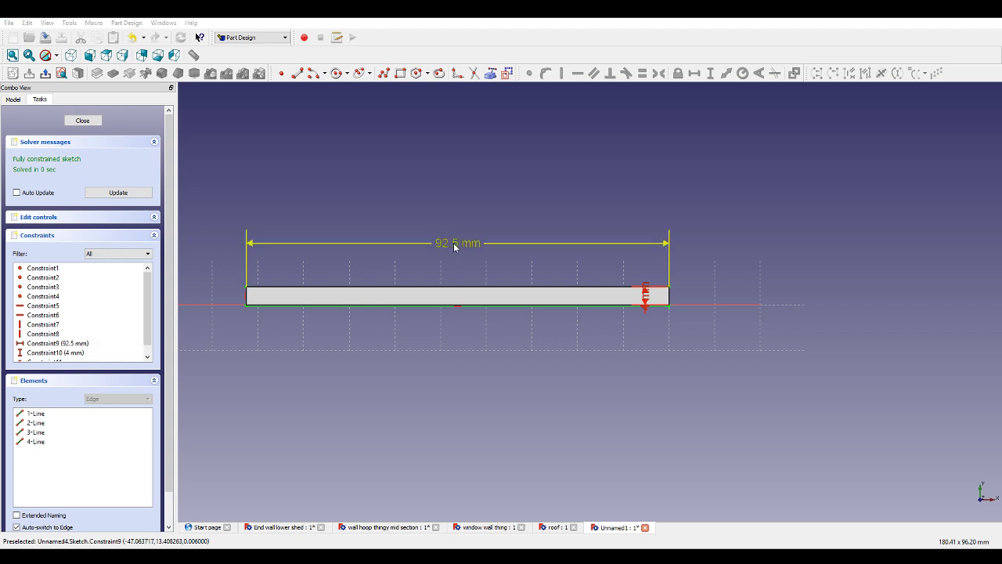
{"action": "type", "text": "93.75"}
{"action": "key", "text": "Return"}
Draw a short construction line outward from the rectangle's upper-left corner and three end-to-end construction lines extending outward from its upper-right corner.
{"action": "scroll", "coordinate": [451, 246], "scroll_direction": "down", "scroll_amount": 2}
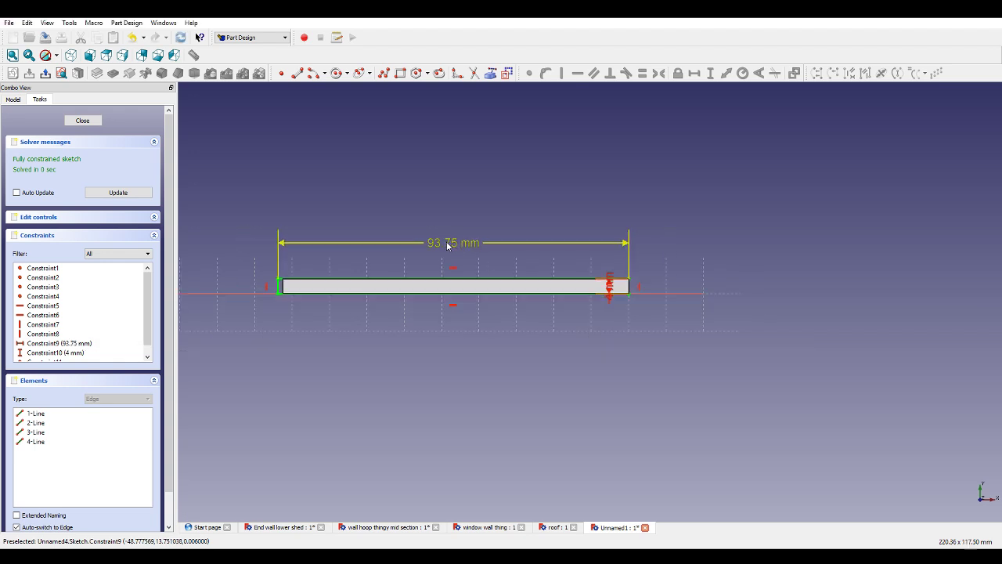
{"action": "left_click", "coordinate": [300, 75]}
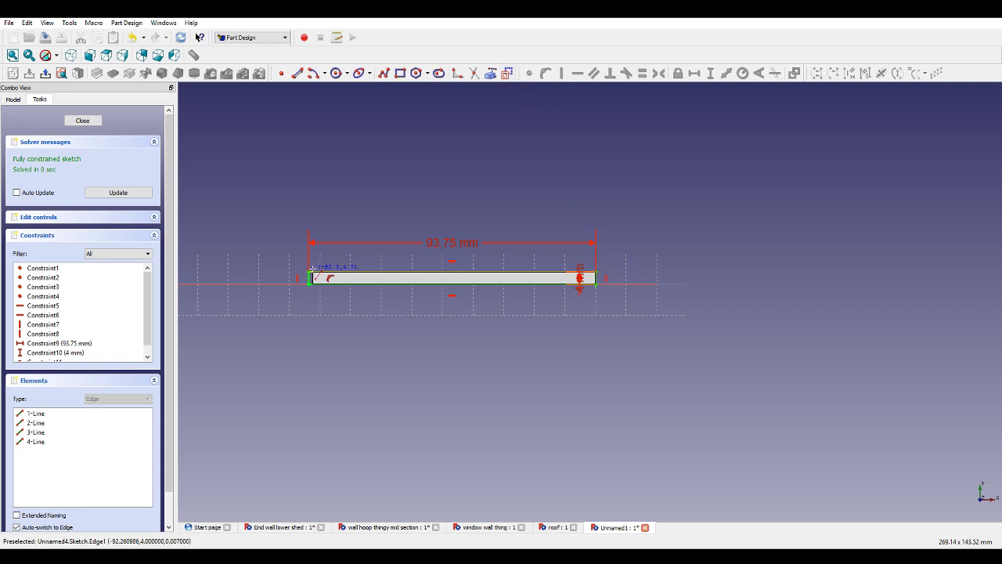
{"action": "left_click", "coordinate": [309, 276]}
{"action": "left_click", "coordinate": [291, 272]}
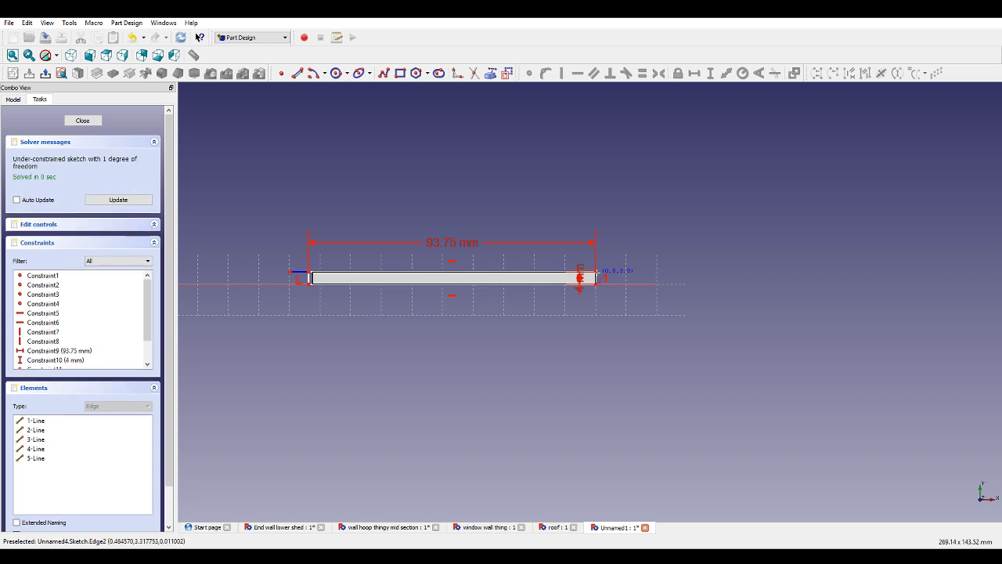
{"action": "left_click", "coordinate": [597, 271]}
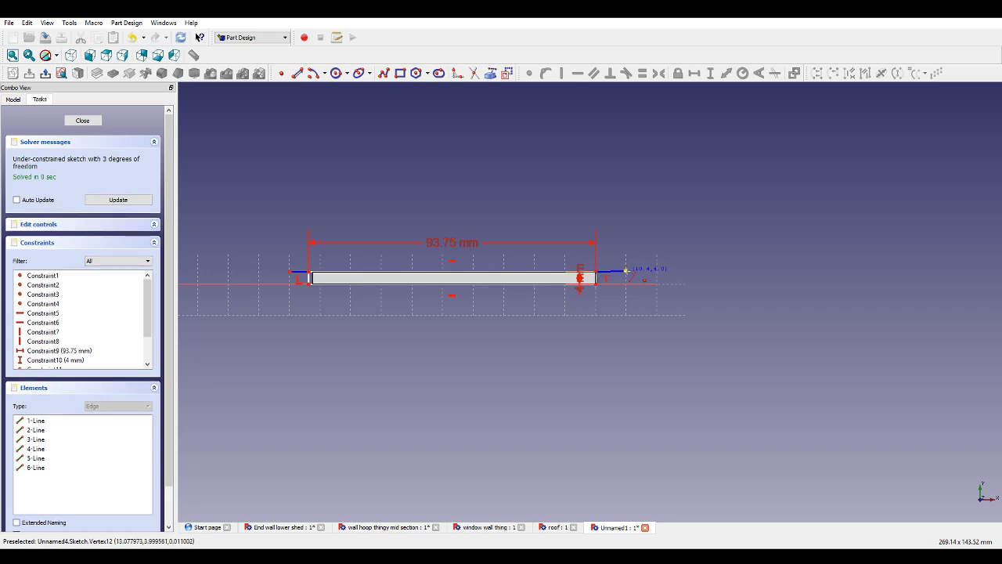
{"action": "left_click", "coordinate": [625, 271]}
{"action": "left_click", "coordinate": [701, 271]}
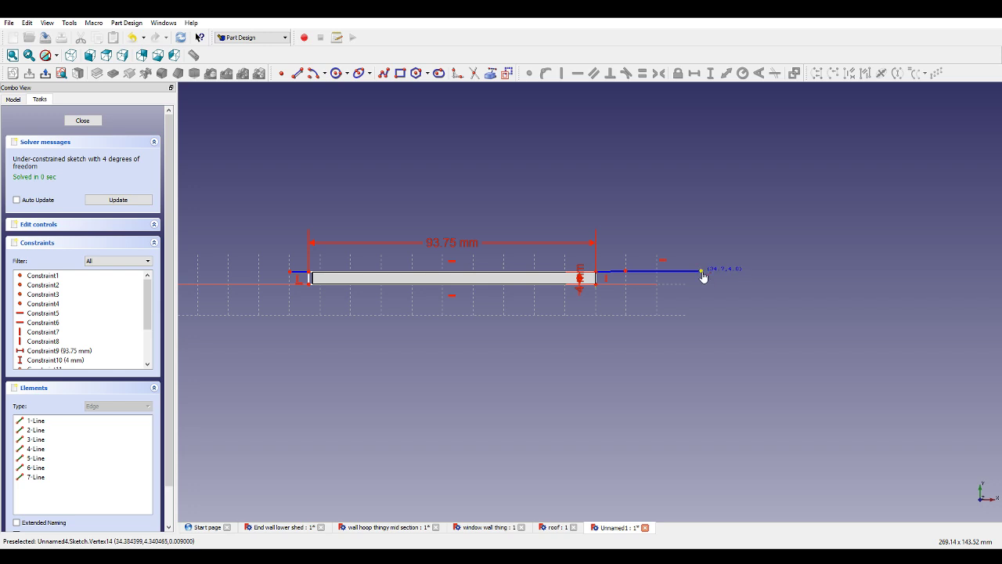
{"action": "left_click", "coordinate": [716, 273]}
{"action": "right_click", "coordinate": [742, 273]}
Constrain the first and outermost construction lines on the right of the rectangle to be horizontal.
{"action": "left_click", "coordinate": [711, 273]}
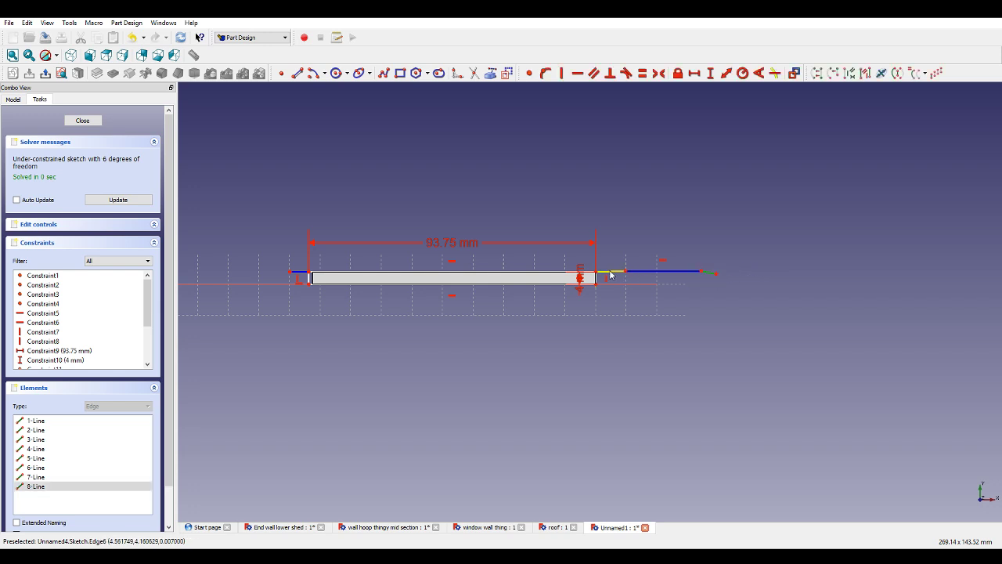
{"action": "left_click", "coordinate": [609, 271]}
{"action": "left_click", "coordinate": [577, 73]}
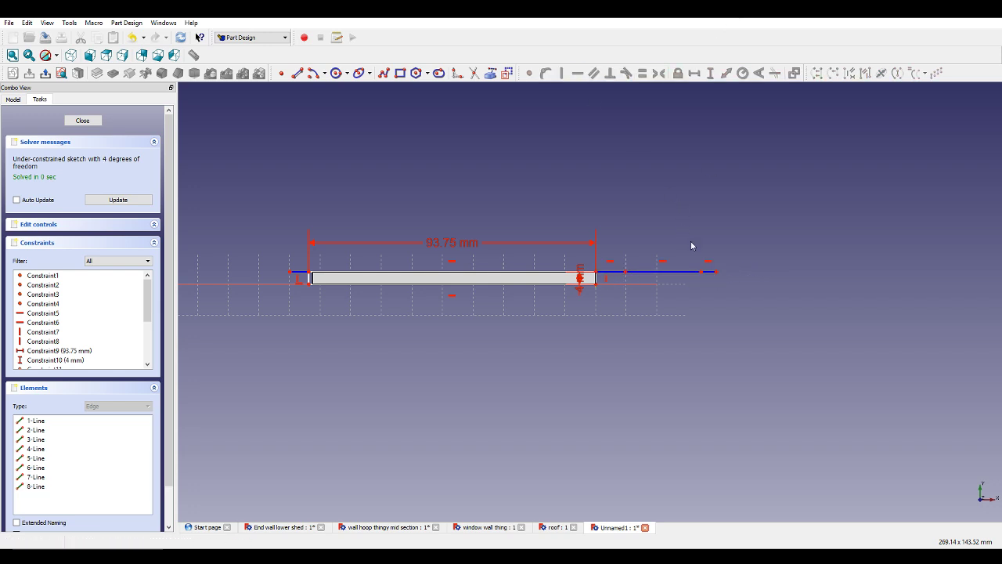
Set the outermost right construction line to 2.5 mm long and the one touching the rectangle's upper-right corner to 5 mm.
{"action": "left_click", "coordinate": [709, 274]}
{"action": "left_click", "coordinate": [695, 73]}
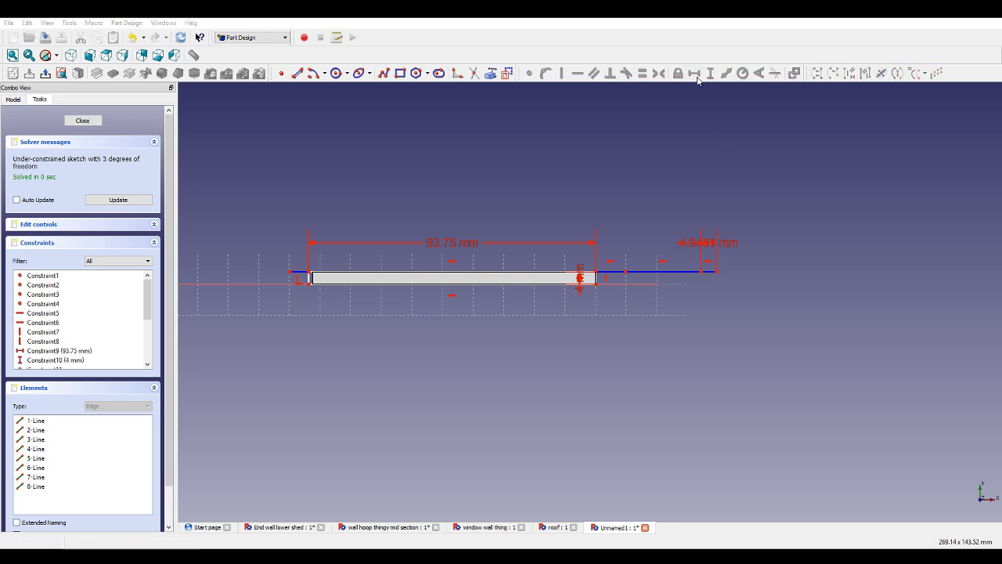
{"action": "type", "text": "2.5"}
{"action": "key", "text": "Return"}
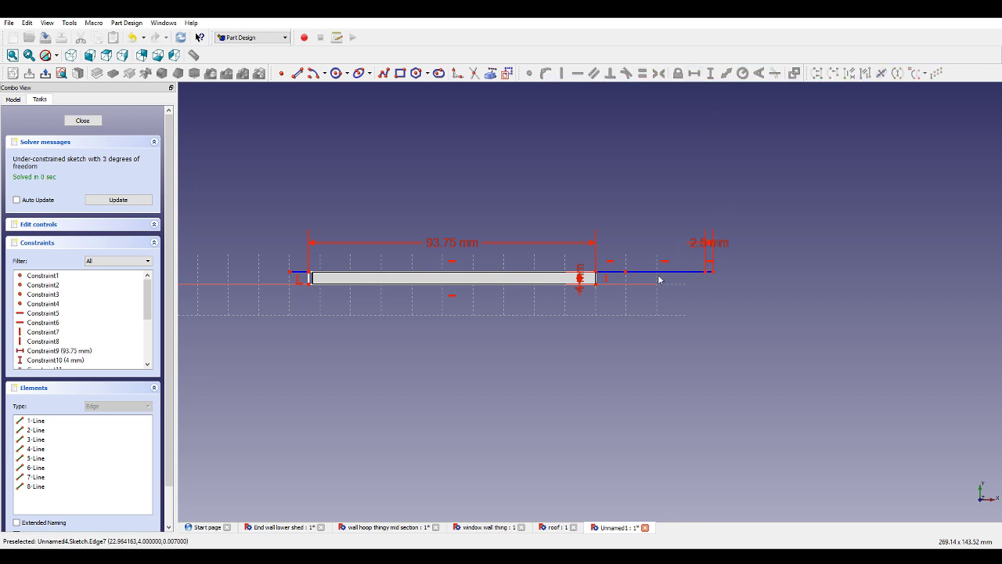
{"action": "left_click", "coordinate": [623, 272]}
{"action": "left_click", "coordinate": [694, 75]}
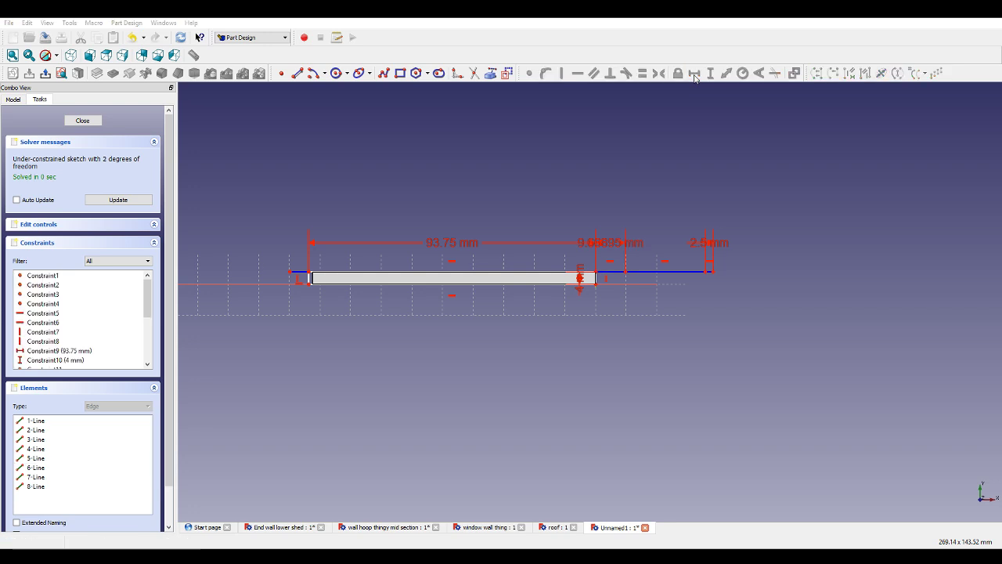
Make the middle construction line equal to the rectangle's upper edge, and the left construction line equal to the 5 mm one.
{"action": "left_click", "coordinate": [552, 273]}
{"action": "left_click", "coordinate": [643, 72]}
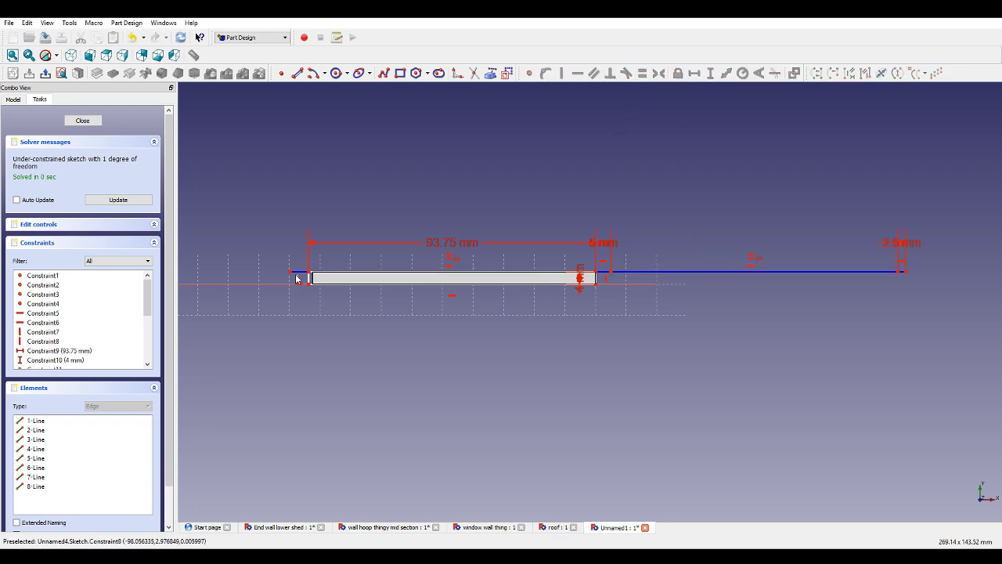
{"action": "left_click", "coordinate": [298, 273]}
{"action": "left_click", "coordinate": [604, 273]}
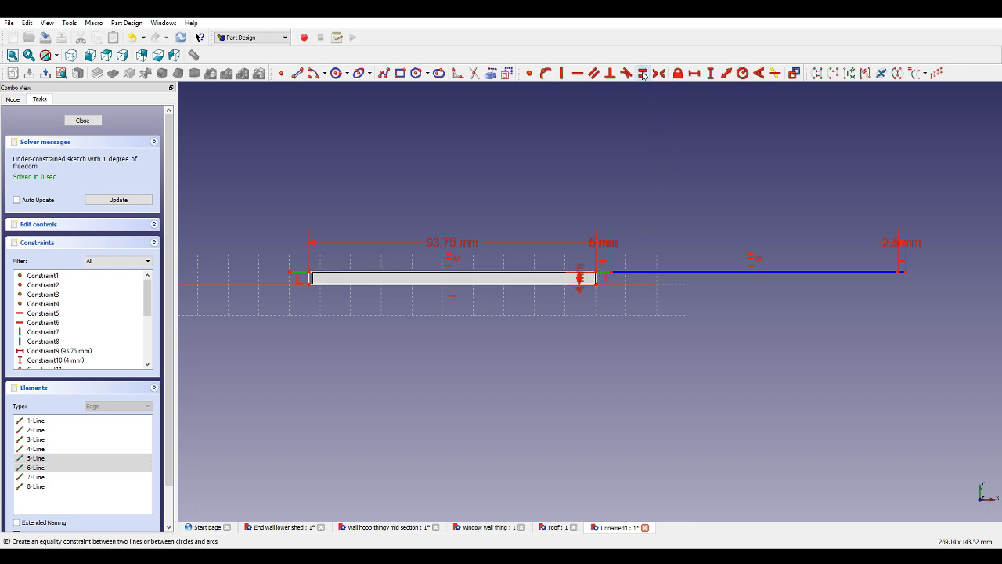
{"action": "left_click", "coordinate": [642, 73]}
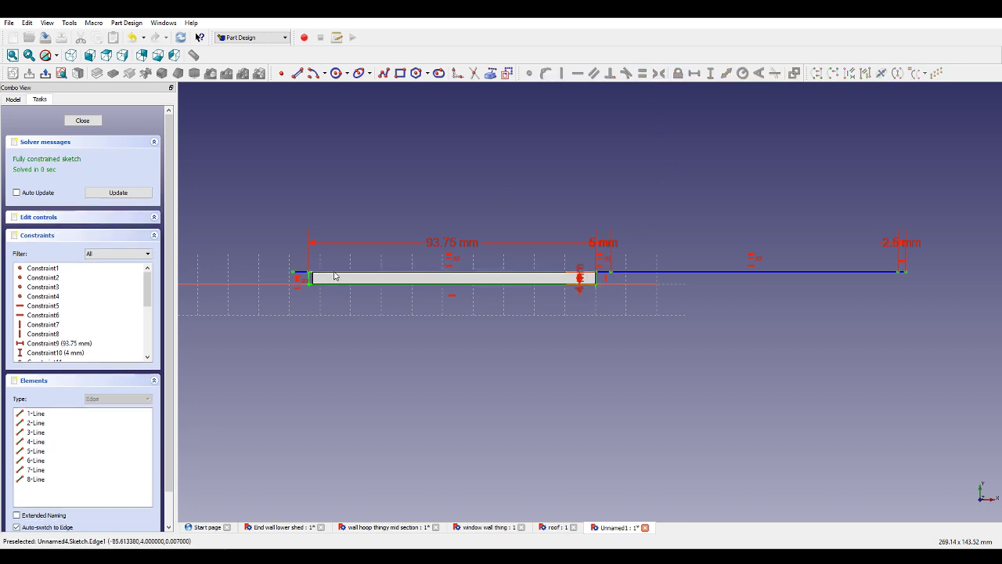
Try to add a horizontal distance between the far outer ends of the left and right construction lines.
{"action": "left_click", "coordinate": [903, 273]}
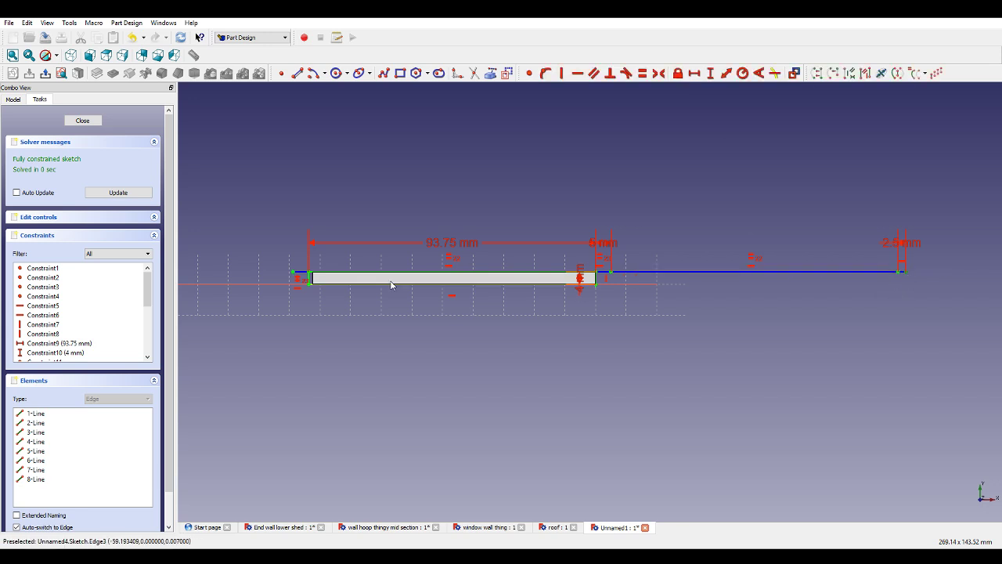
{"action": "left_click", "coordinate": [288, 282]}
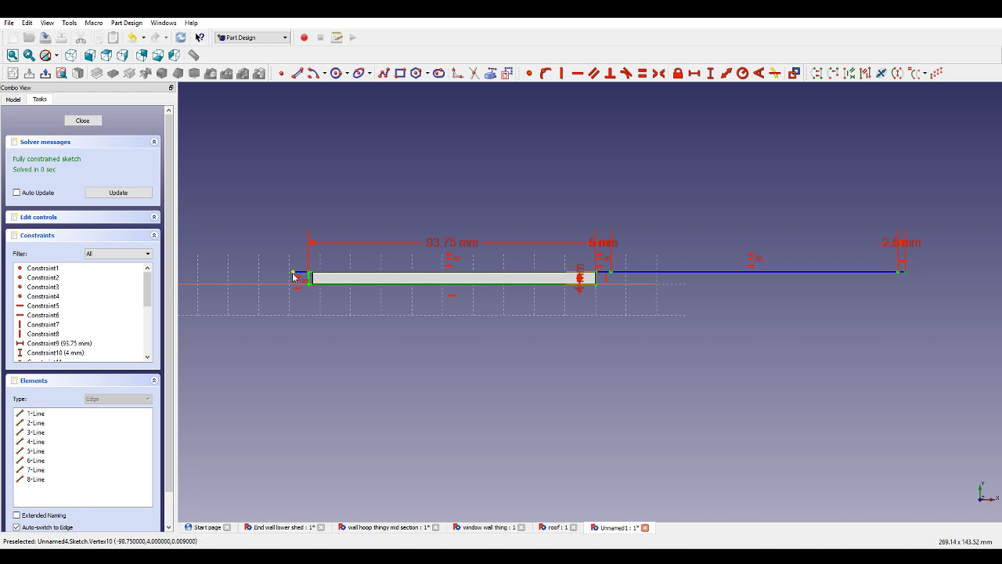
{"action": "left_click", "coordinate": [693, 74]}
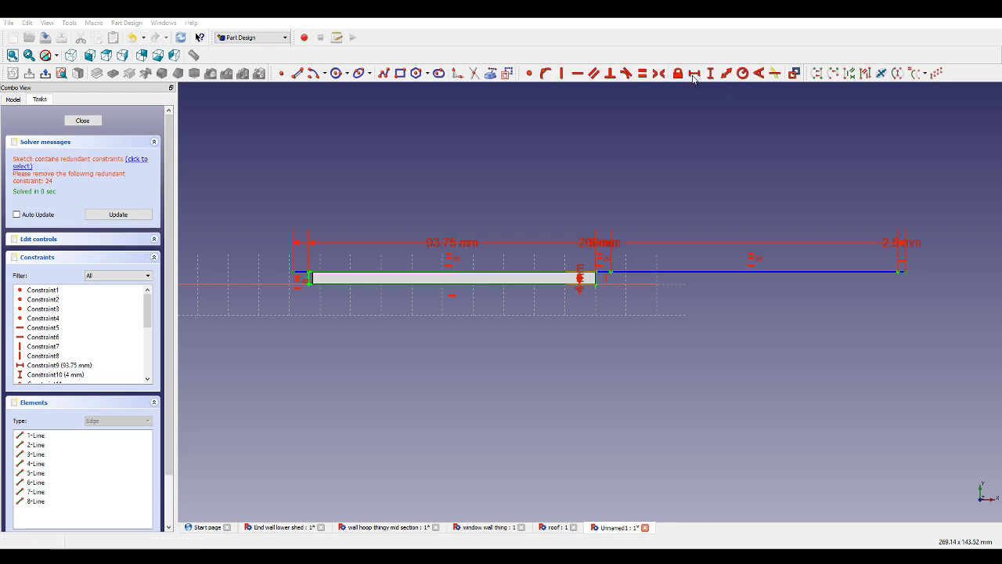
{"action": "left_click", "coordinate": [579, 306]}
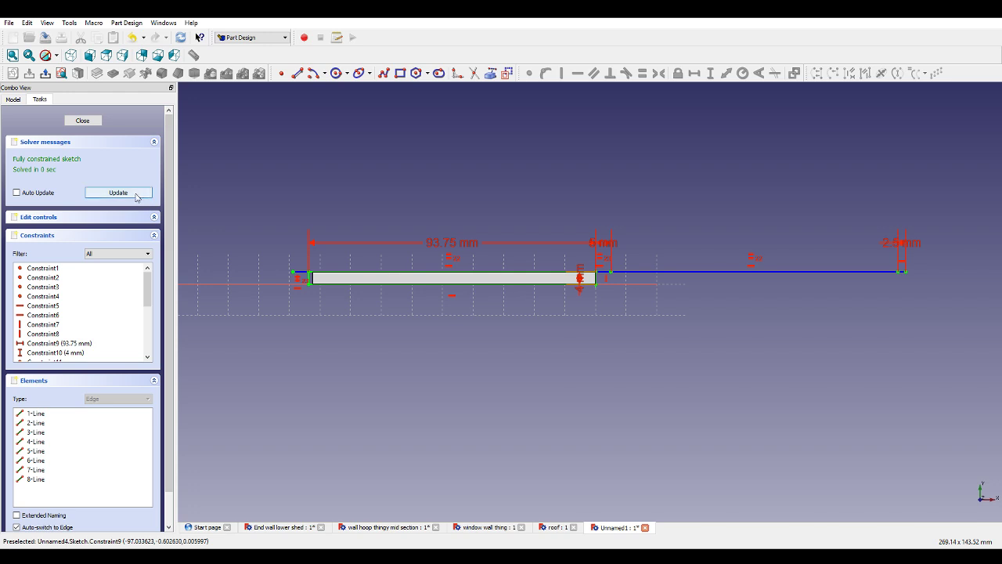
Close the sketch and examine the bar in 3D.
{"action": "left_click", "coordinate": [69, 123]}
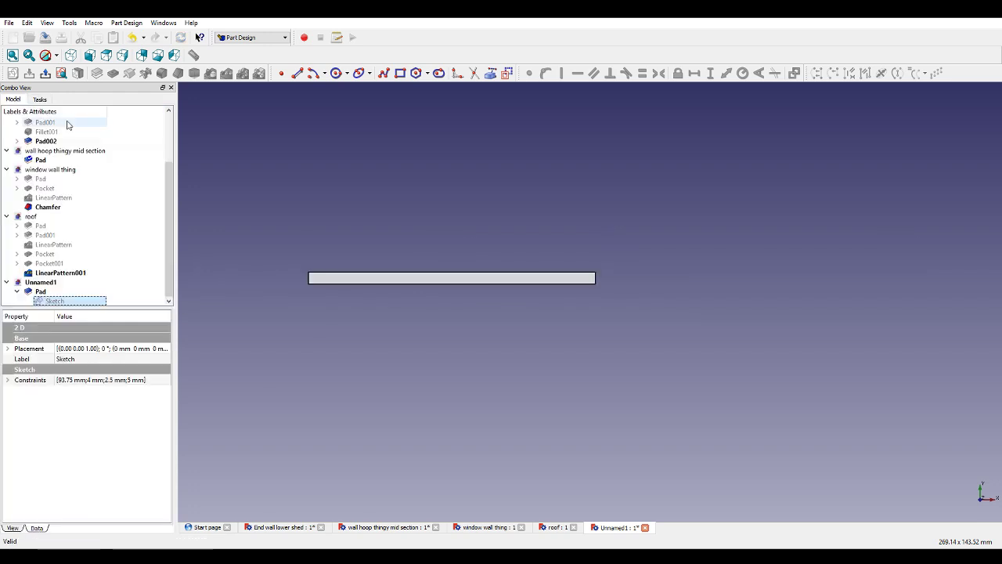
{"action": "left_click", "coordinate": [338, 218]}
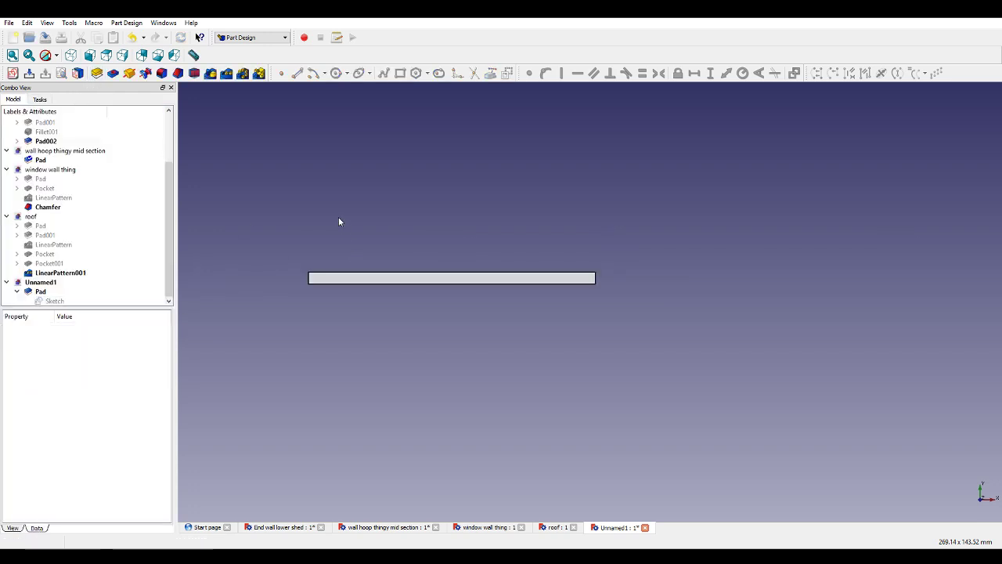
{"action": "middle_click_drag", "start_coordinate": [339, 218], "coordinate": [450, 246]}
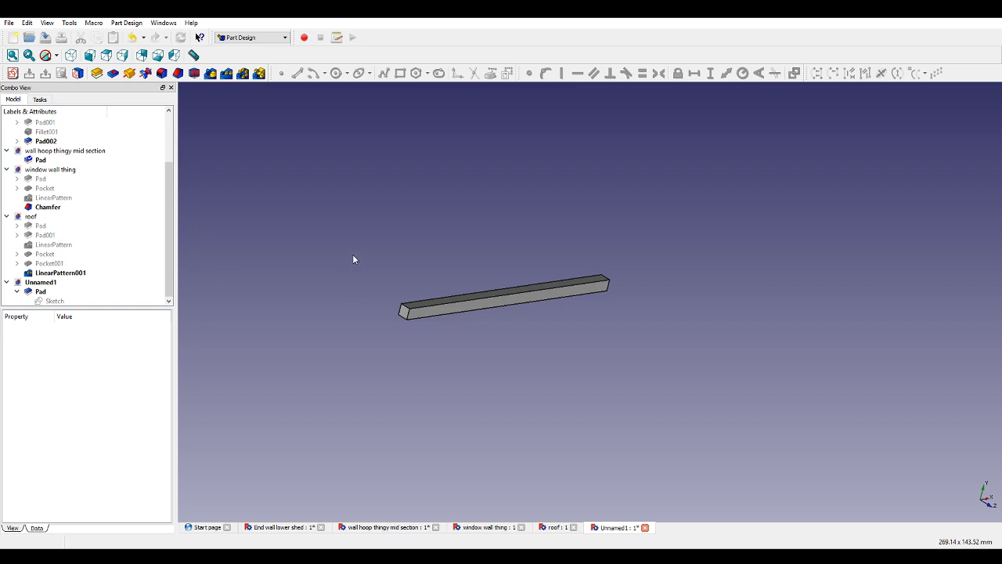
Reopen the bar's sketch, set the rectangle's height to 3 mm, and update and close the sketch.
{"action": "left_click", "coordinate": [55, 301]}
{"action": "double_click", "coordinate": [68, 305]}
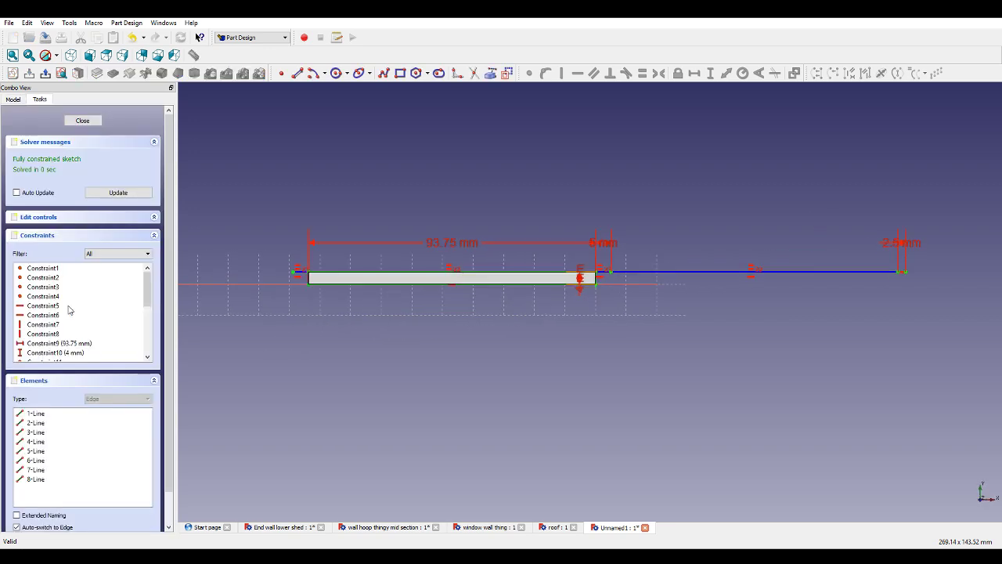
{"action": "double_click", "coordinate": [581, 283]}
{"action": "type", "text": "3"}
{"action": "key", "text": "Return"}
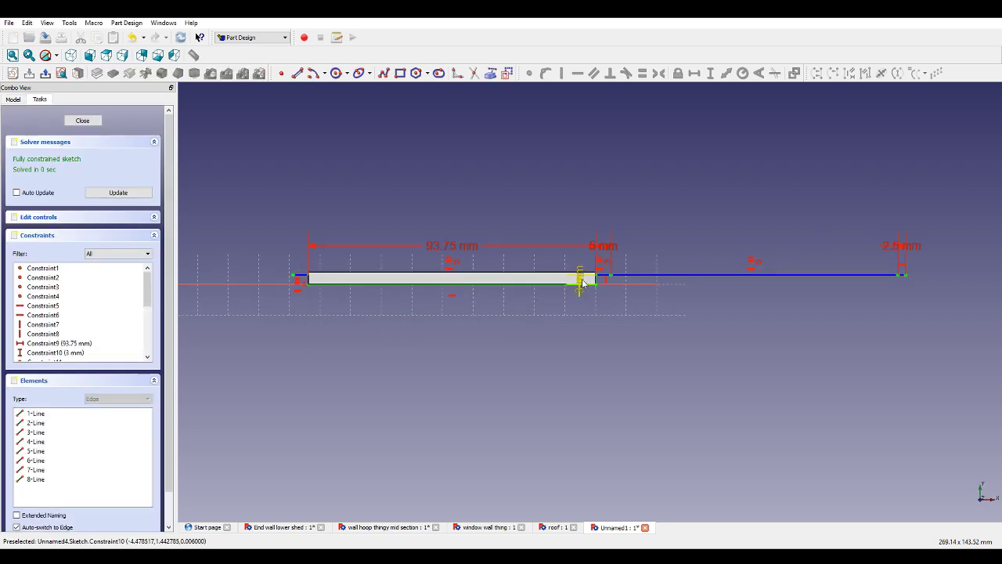
{"action": "left_click", "coordinate": [149, 195]}
{"action": "left_click", "coordinate": [82, 119]}
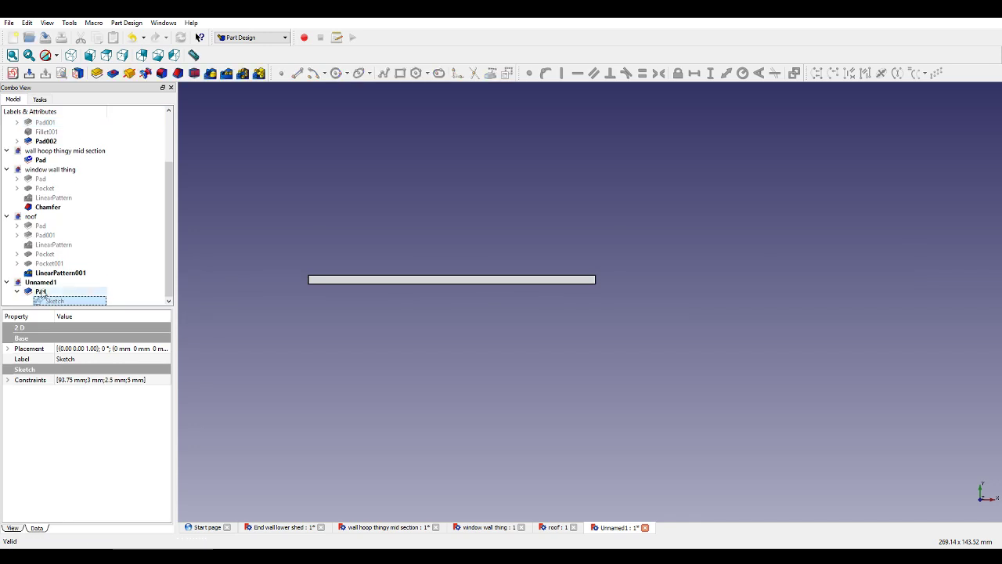
Edit the bar's pad length and save the document as "roof midle side support".
{"action": "left_click", "coordinate": [41, 293]}
{"action": "double_click", "coordinate": [41, 296]}
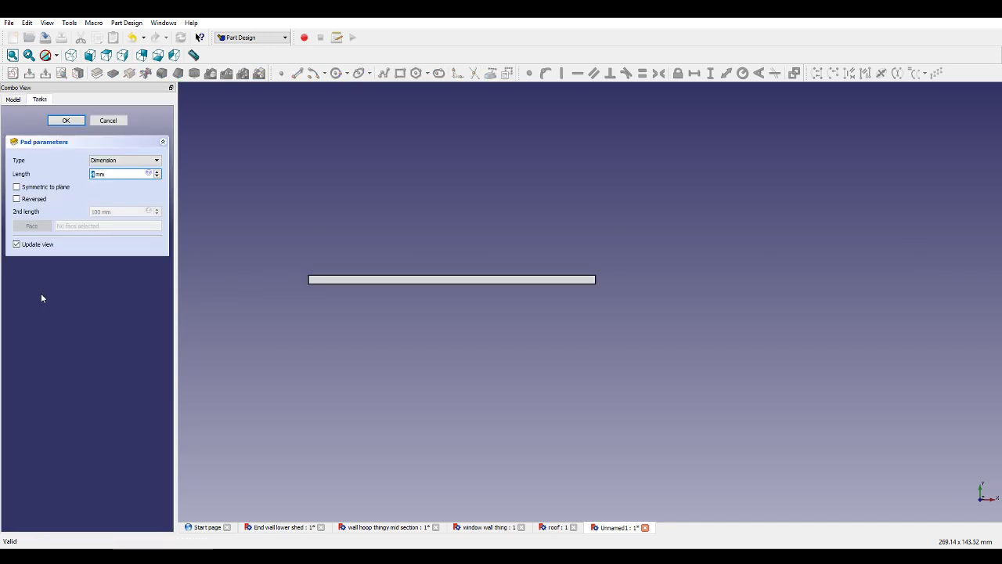
{"action": "key", "text": "Return"}
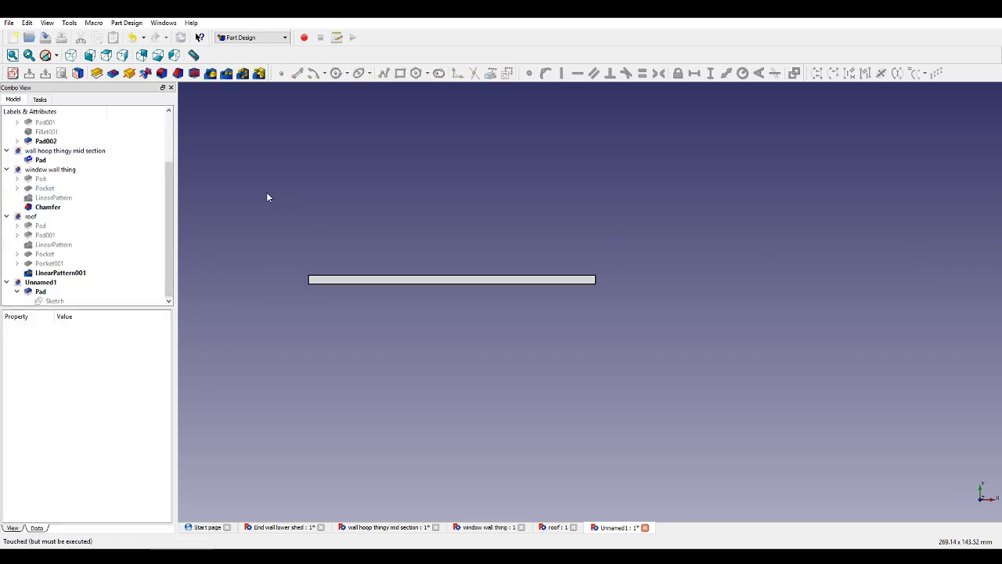
{"action": "key", "text": "ctrl+s"}
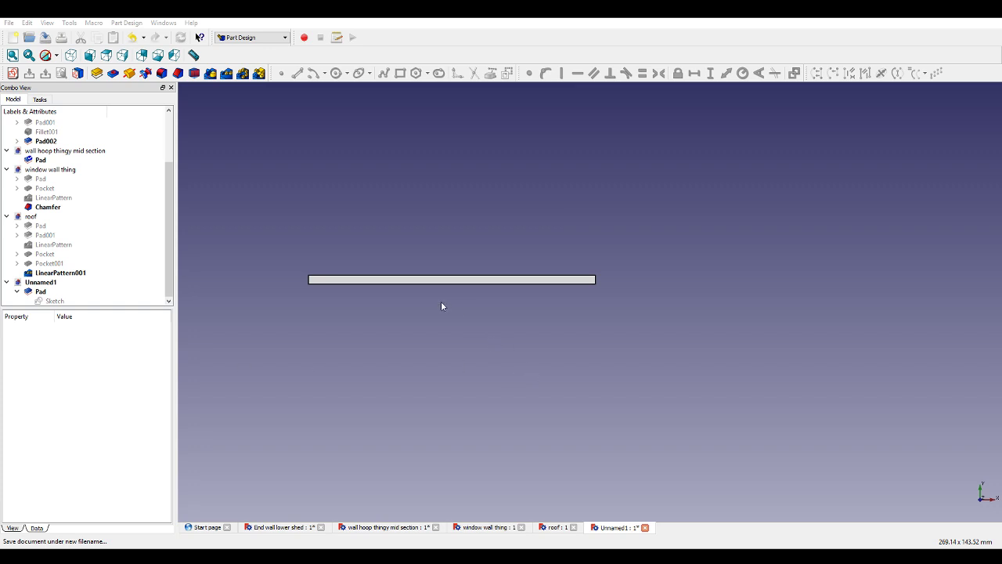
{"action": "left_click", "coordinate": [424, 285]}
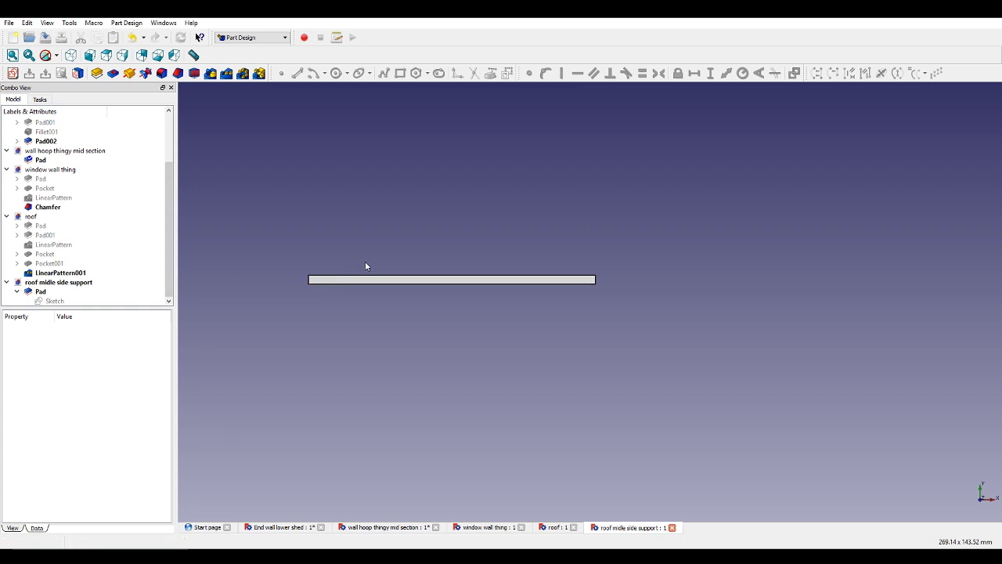
Save the "wall hoop thingy mid section" document under the new name "roof side support".
{"action": "left_click", "coordinate": [402, 529]}
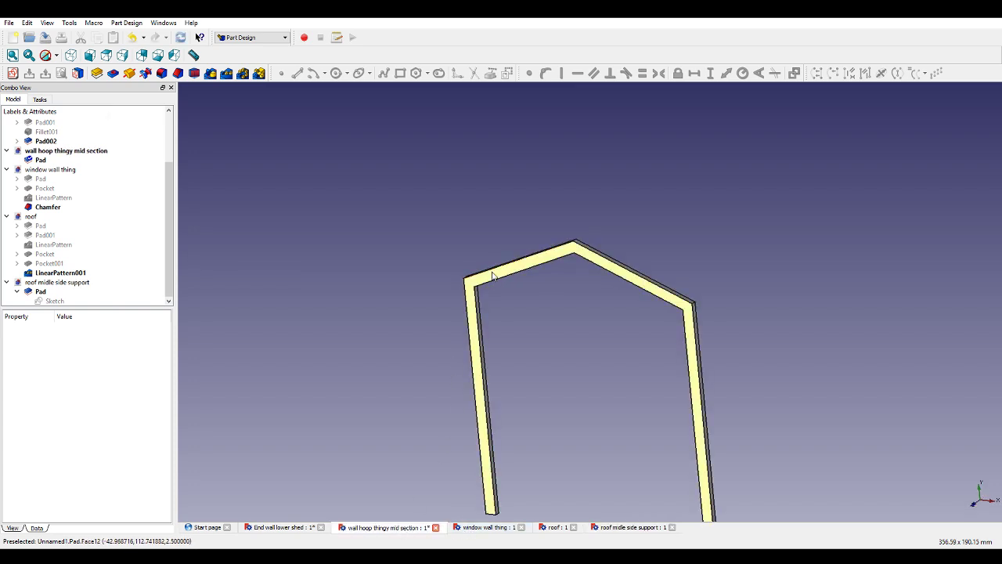
{"action": "left_click", "coordinate": [9, 23]}
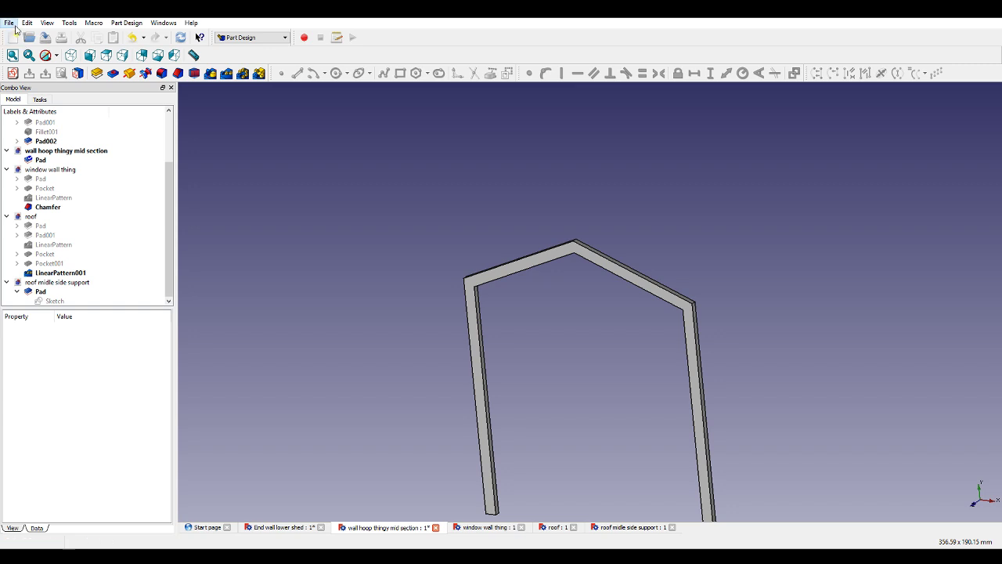
{"action": "left_click", "coordinate": [34, 103]}
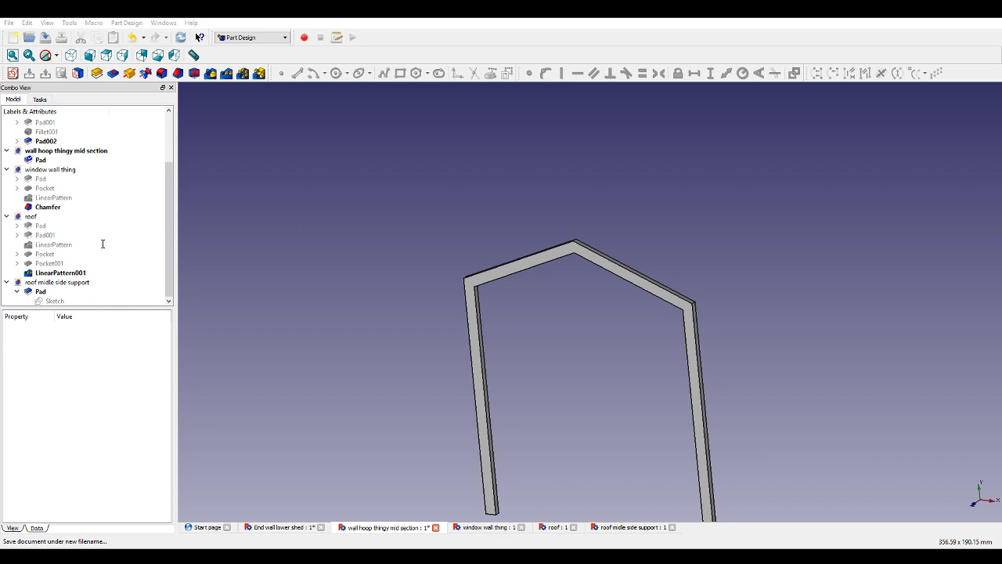
{"action": "left_click", "coordinate": [416, 280]}
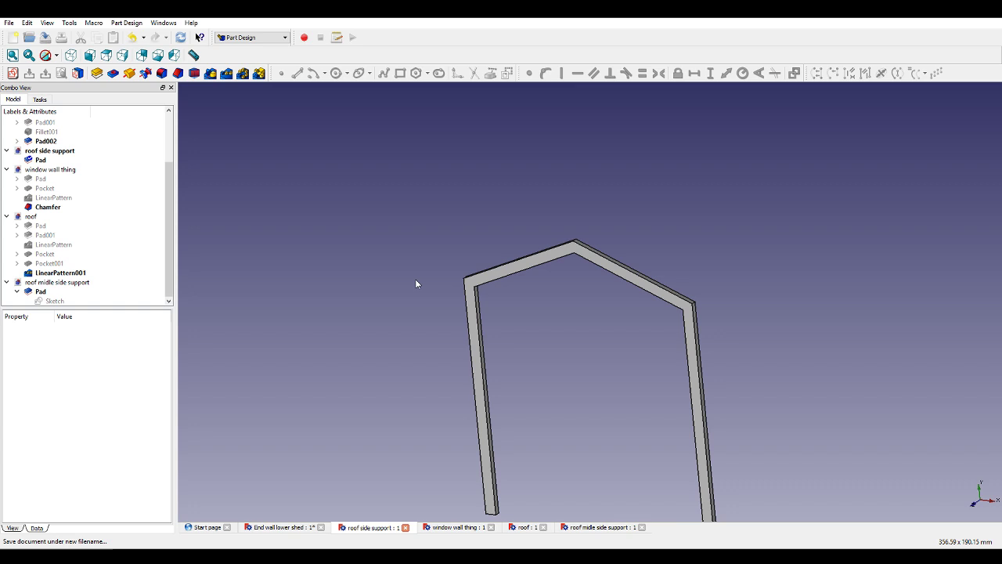
Examine the eave corner of the roof side support in top view and compare it with the roof middle side support bar.
{"action": "left_click", "coordinate": [526, 271]}
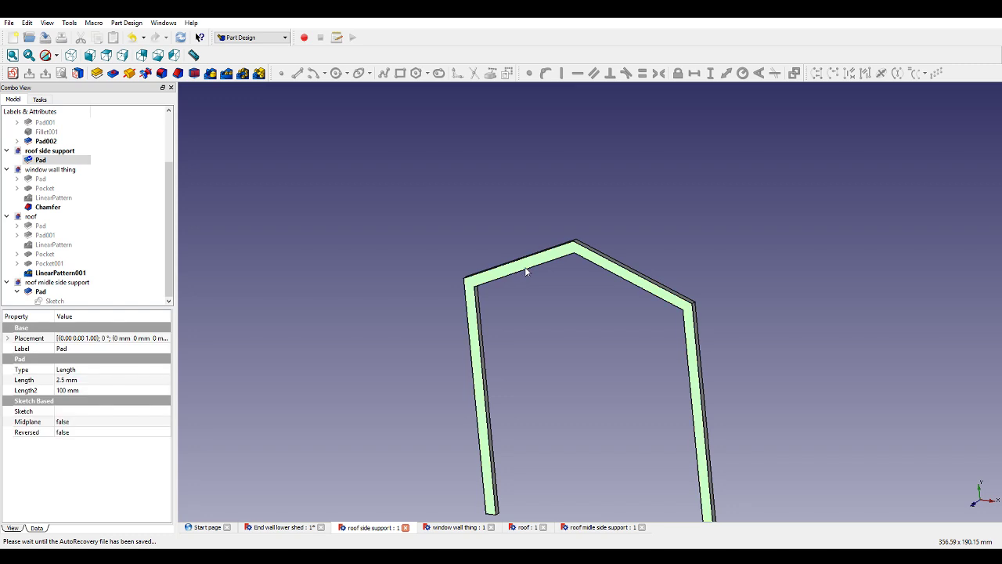
{"action": "left_click", "coordinate": [409, 258]}
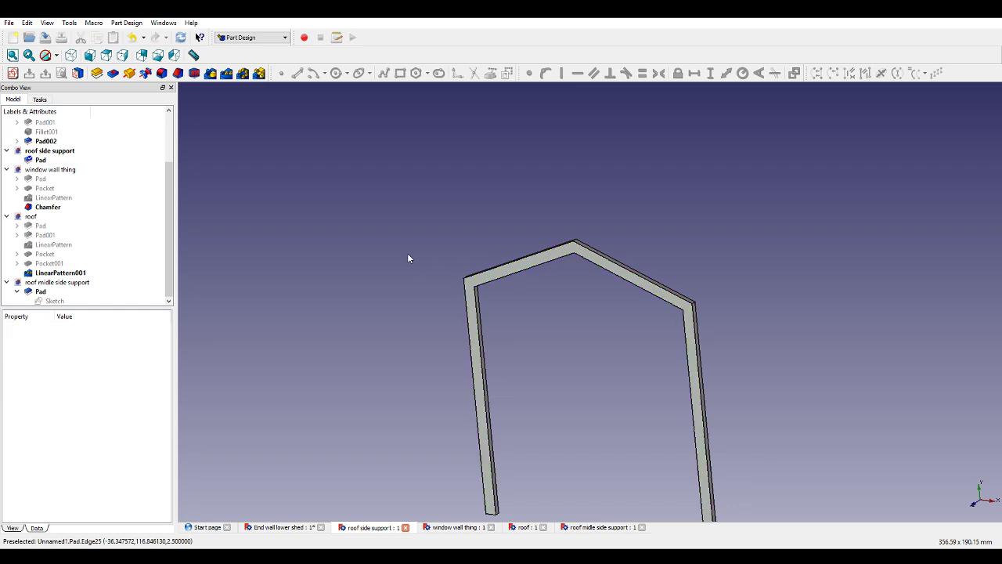
{"action": "scroll", "coordinate": [436, 281], "scroll_direction": "up", "scroll_amount": 2}
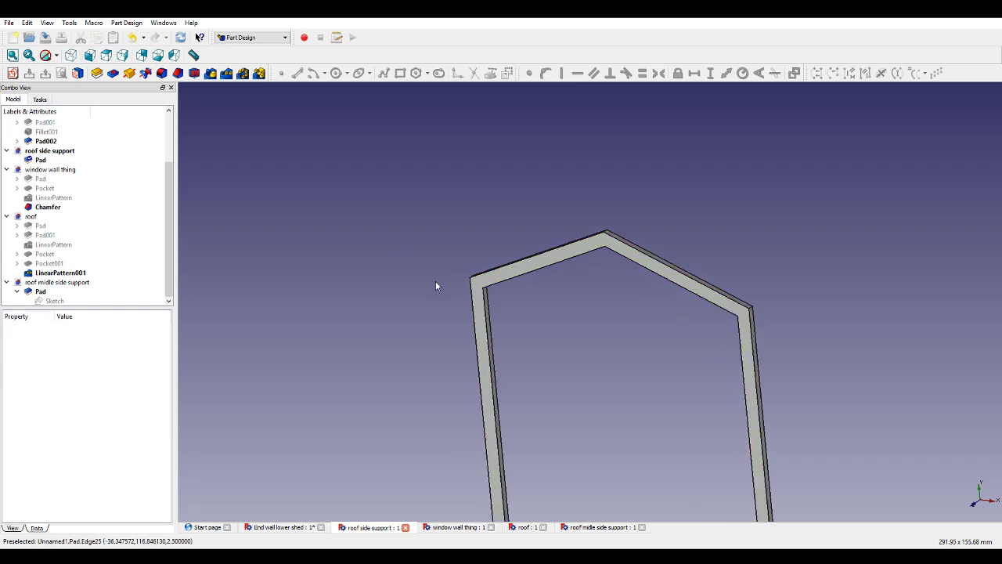
{"action": "left_click", "coordinate": [89, 56]}
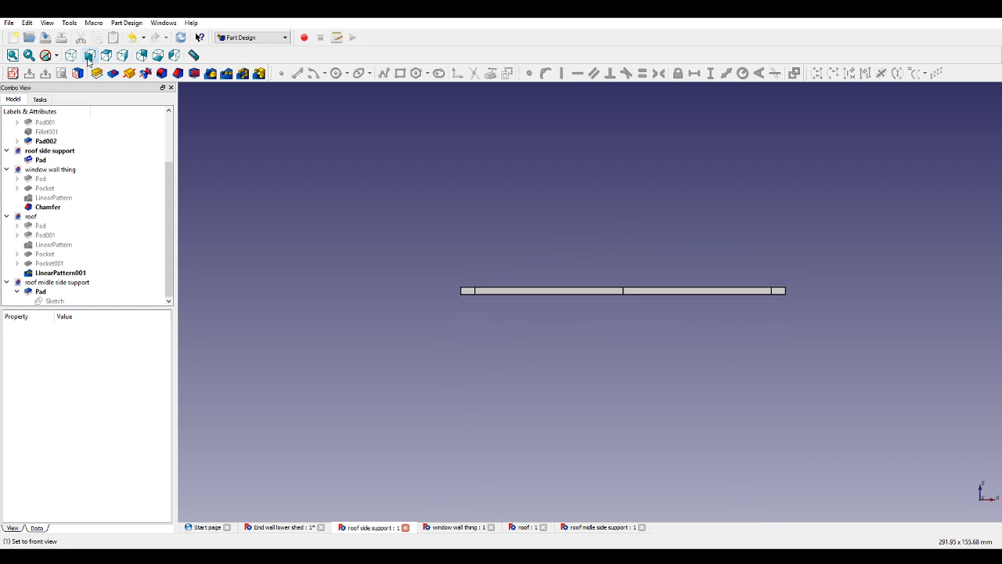
{"action": "left_click", "coordinate": [106, 55]}
{"action": "scroll", "coordinate": [450, 247], "scroll_direction": "up", "scroll_amount": 3}
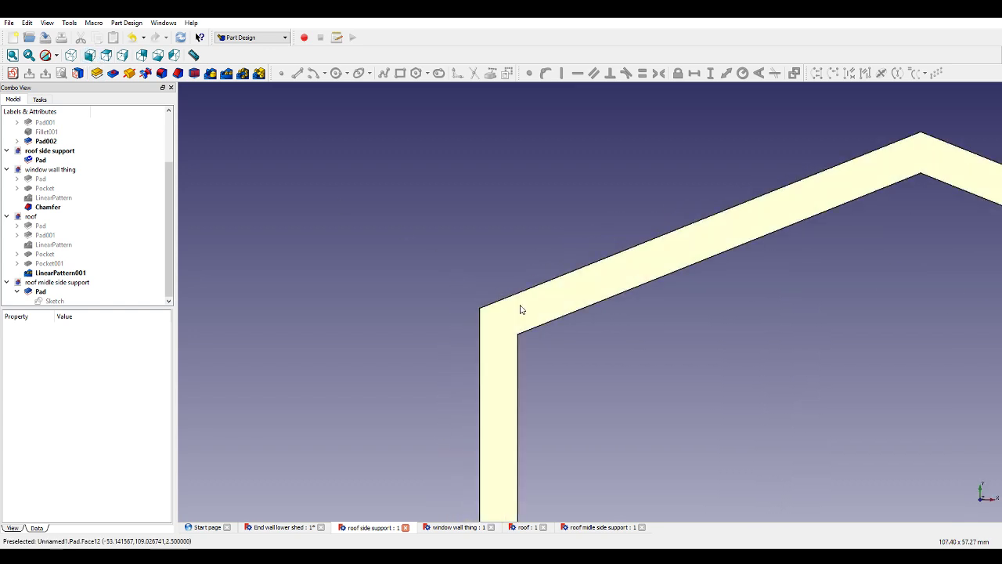
{"action": "scroll", "coordinate": [505, 321], "scroll_direction": "up", "scroll_amount": 2}
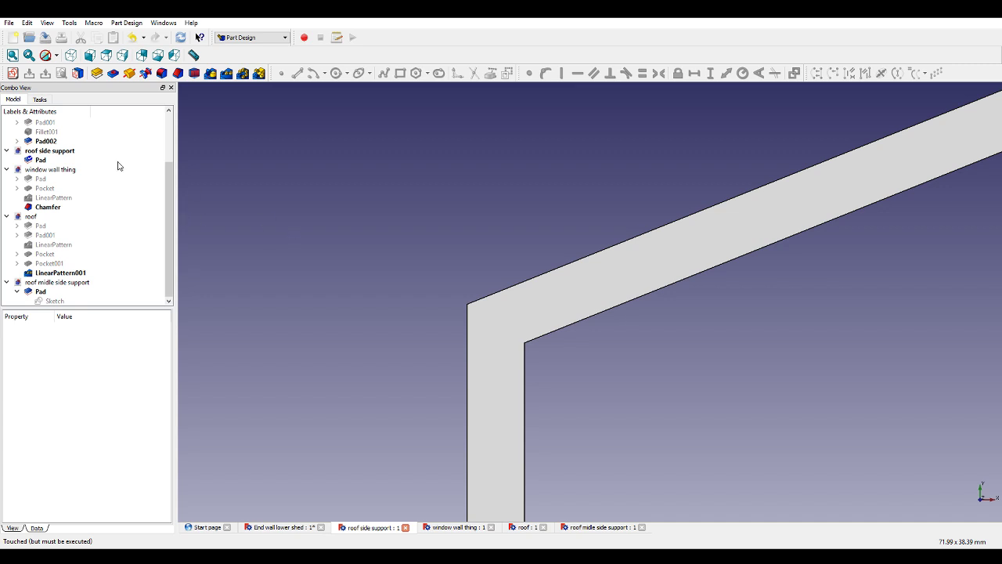
{"action": "left_click", "coordinate": [51, 160]}
{"action": "key", "text": "space"}
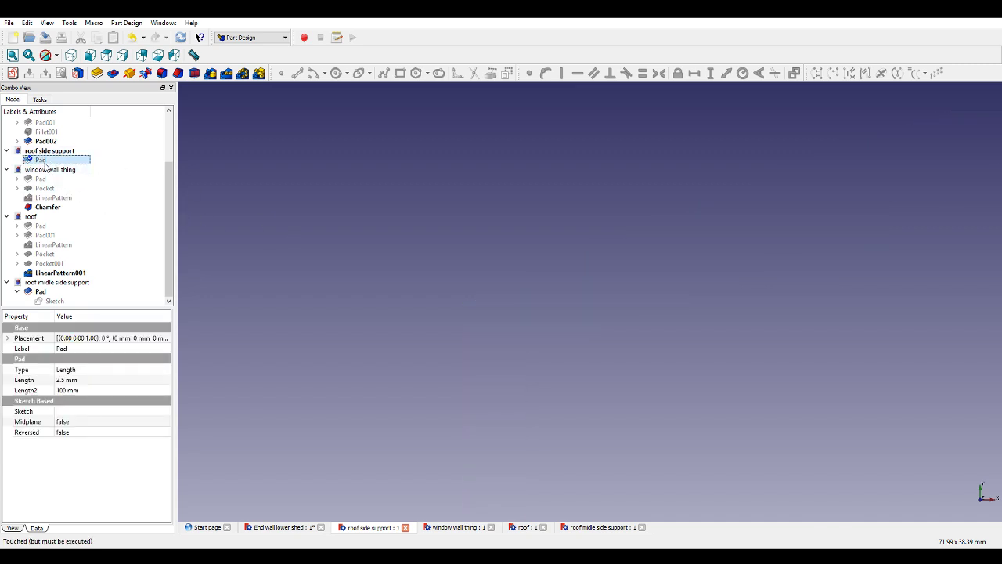
{"action": "key", "text": "space"}
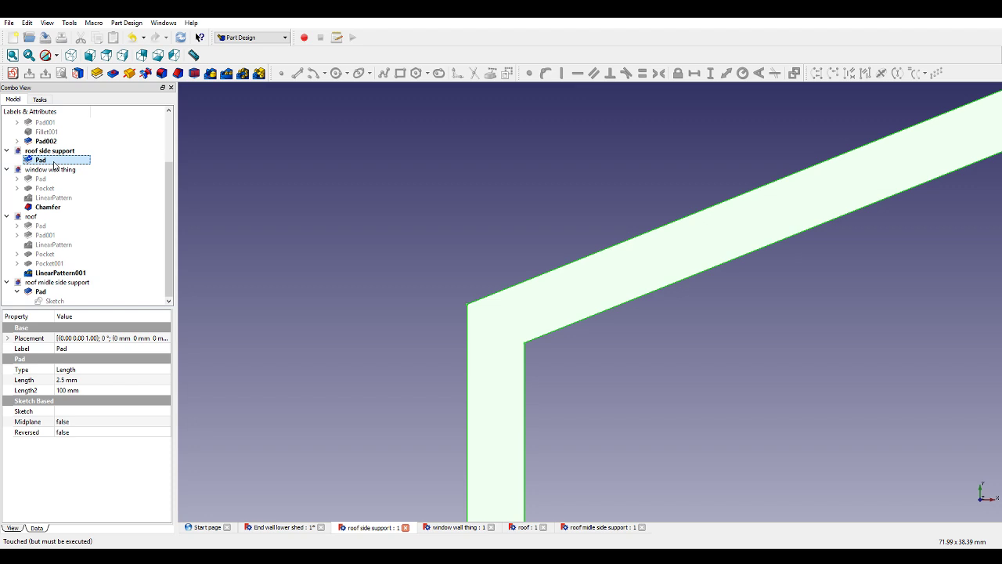
{"action": "left_click", "coordinate": [291, 230]}
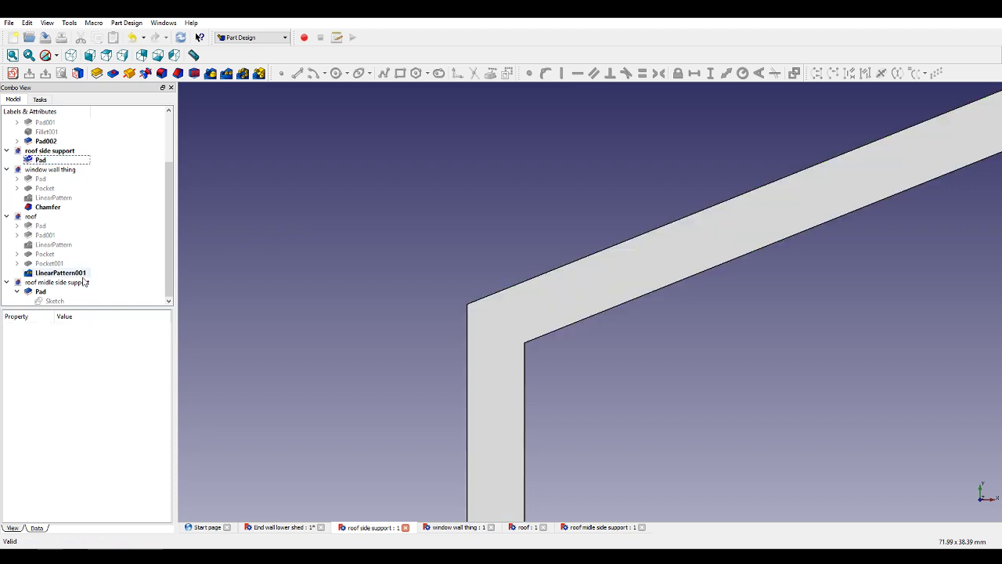
{"action": "left_click", "coordinate": [600, 527]}
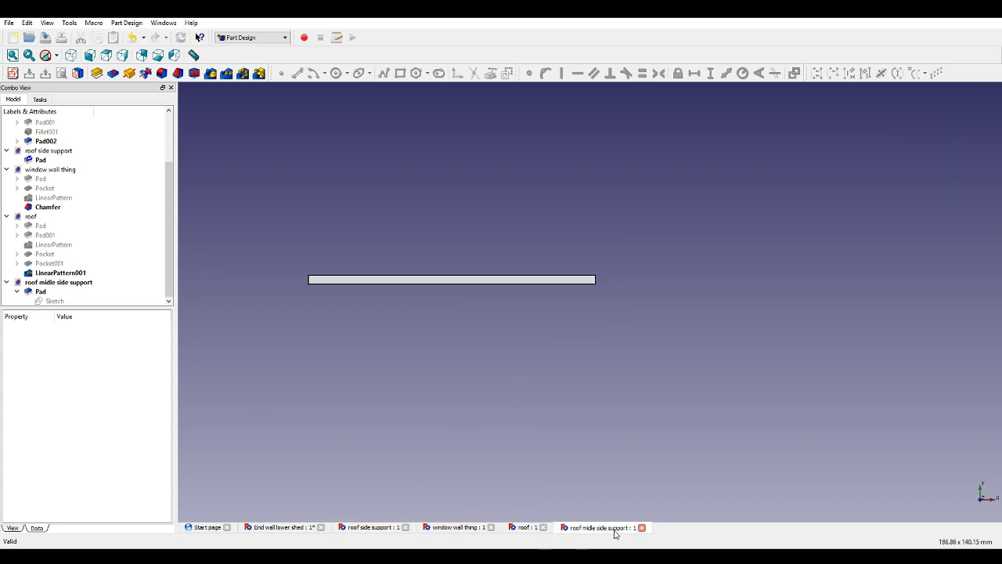
{"action": "left_click", "coordinate": [368, 527]}
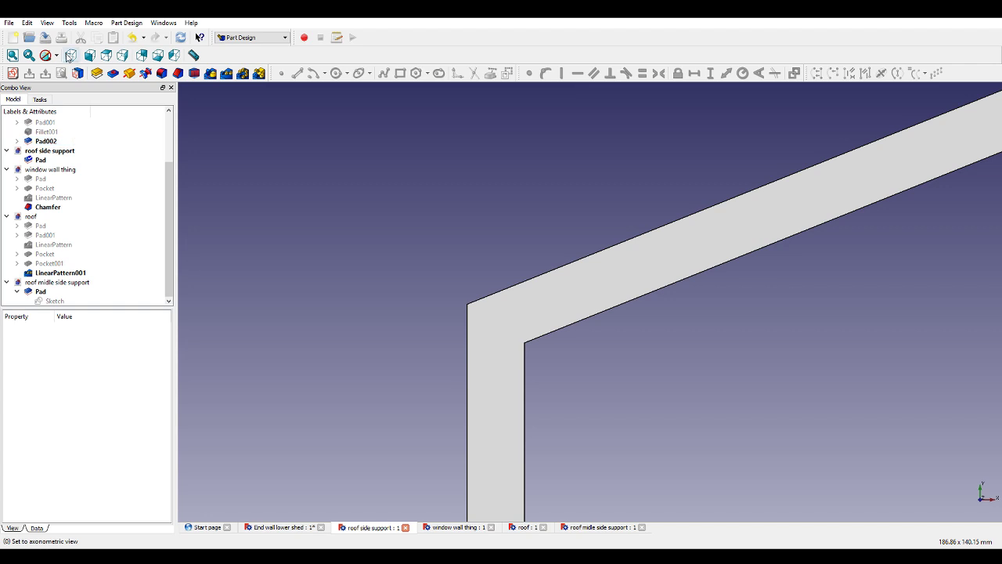
{"action": "left_click", "coordinate": [39, 160]}
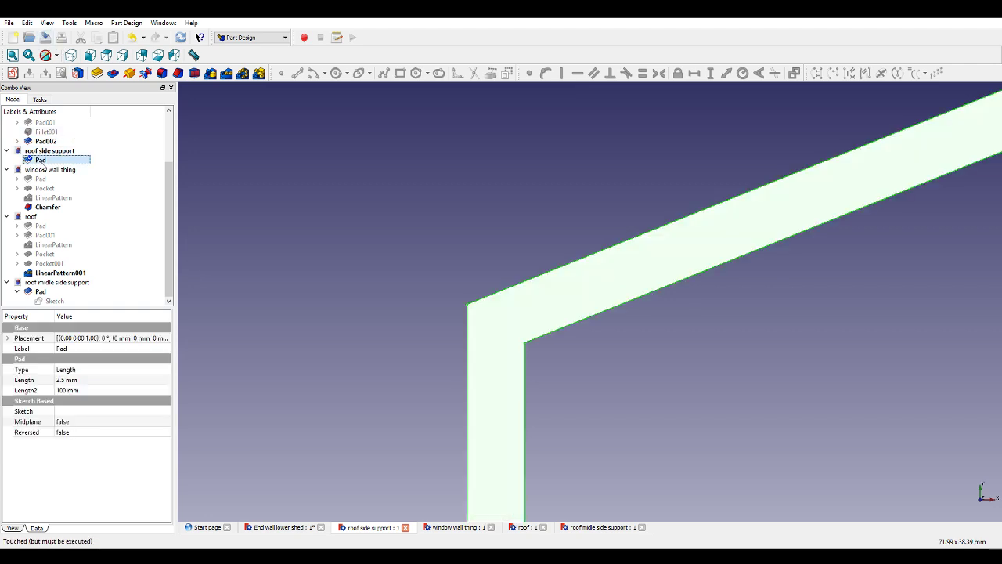
{"action": "double_click", "coordinate": [41, 161]}
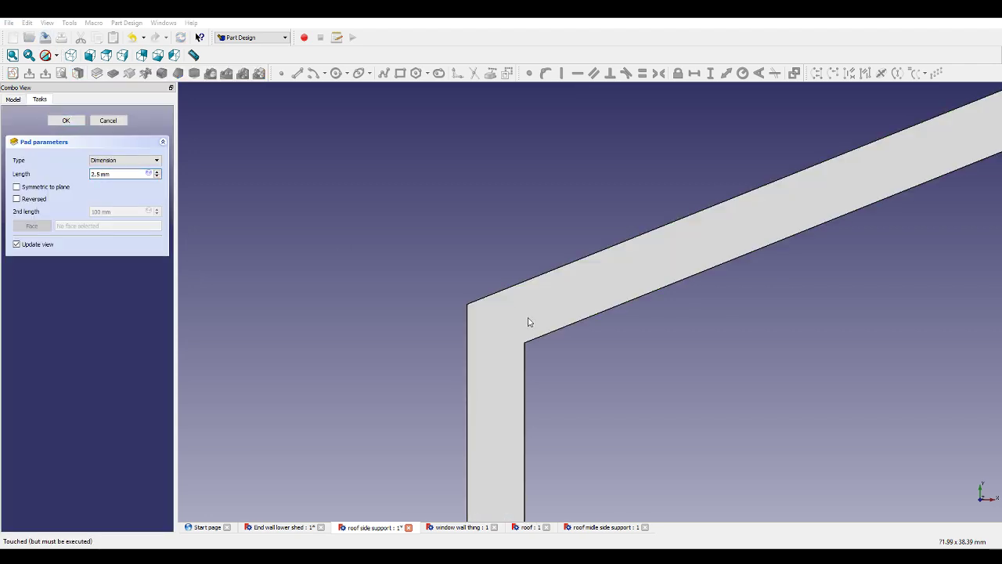
{"action": "left_click", "coordinate": [108, 120]}
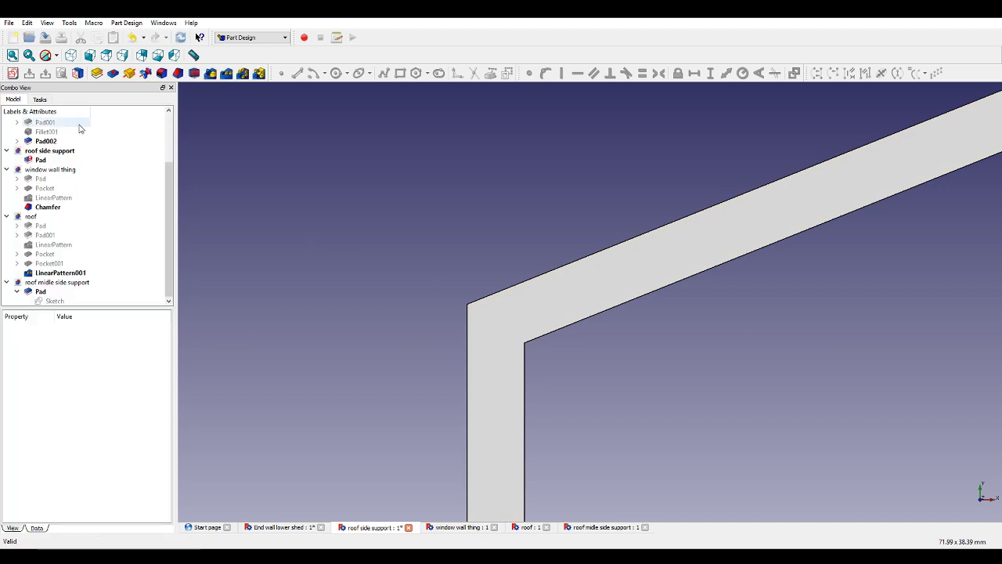
Undo the last change in the roof side support to bring back the pad's sketch, and open that sketch for editing.
{"action": "left_click", "coordinate": [132, 37]}
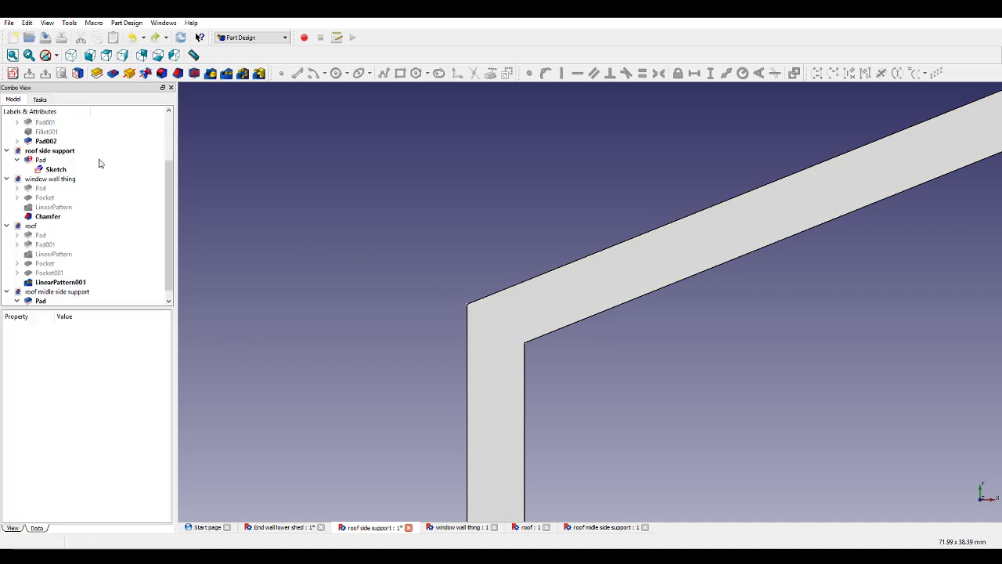
{"action": "double_click", "coordinate": [68, 170]}
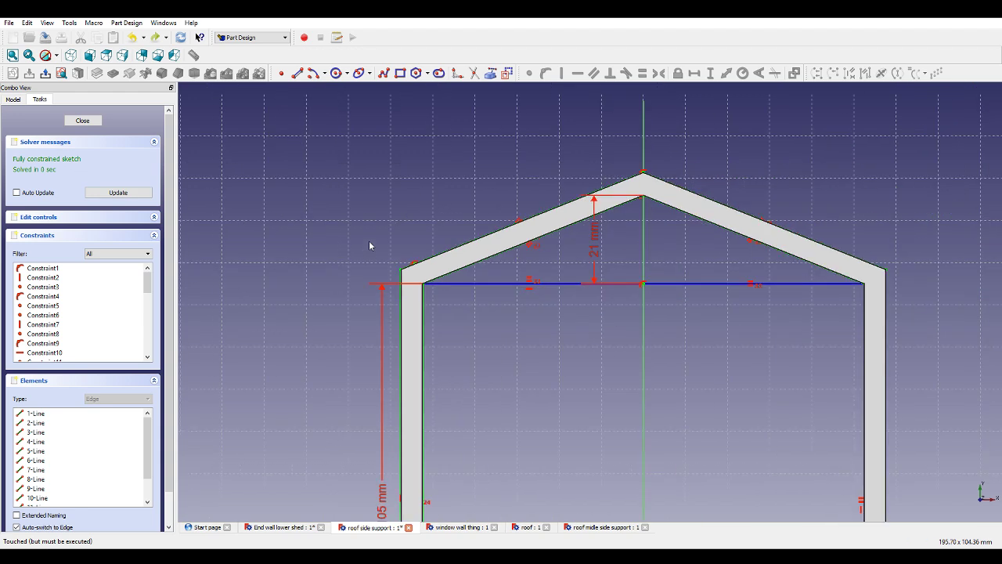
{"action": "scroll", "coordinate": [438, 321], "scroll_direction": "down", "scroll_amount": 3}
{"action": "scroll", "coordinate": [415, 283], "scroll_direction": "up", "scroll_amount": 5}
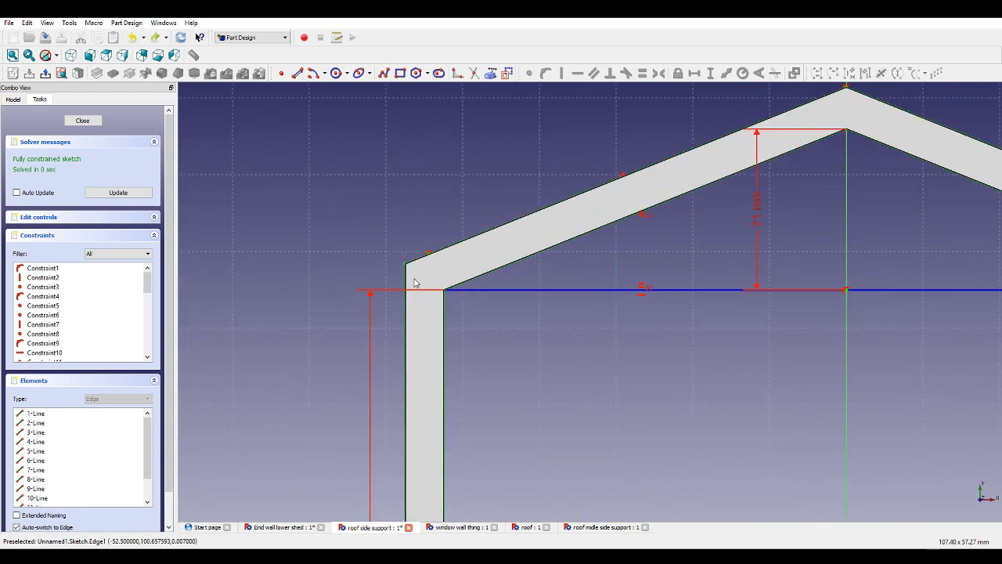
Measure the angle between the outer vertical edge and the outer sloped edge at the eave corner, then undo the dimension and close the sketch.
{"action": "left_click", "coordinate": [405, 270]}
{"action": "left_click", "coordinate": [413, 260]}
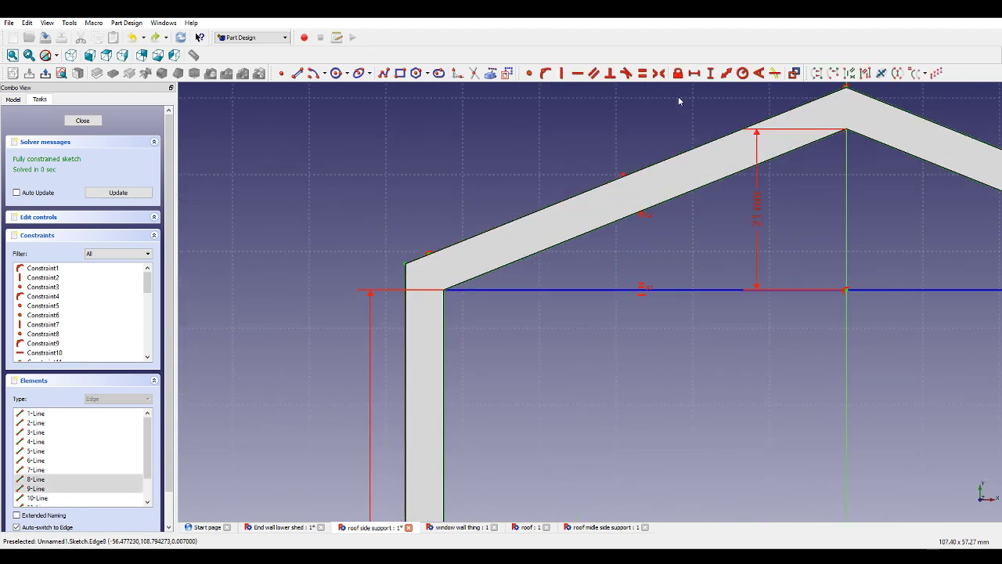
{"action": "left_click", "coordinate": [758, 73]}
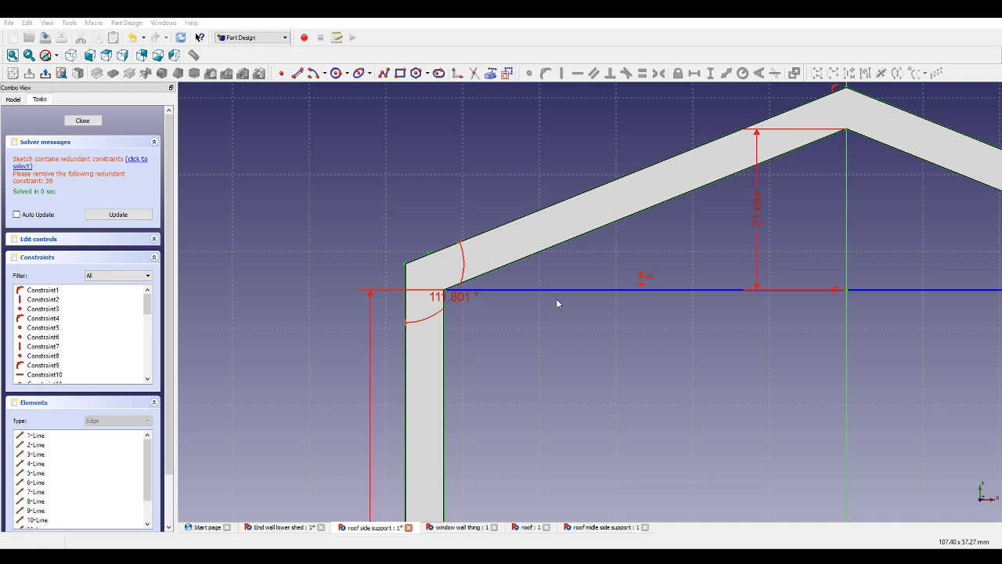
{"action": "key", "text": "ctrl+z"}
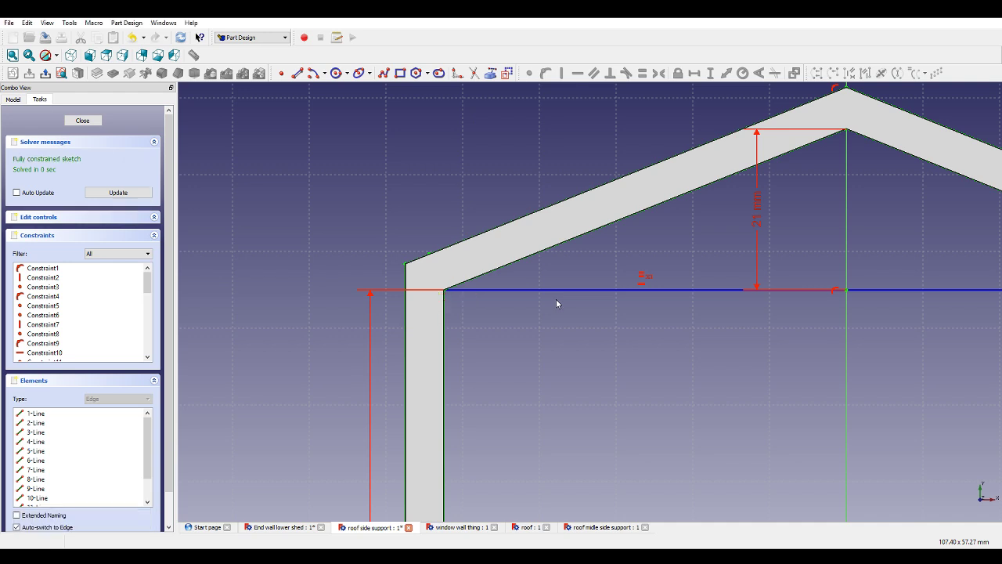
{"action": "left_click", "coordinate": [81, 121]}
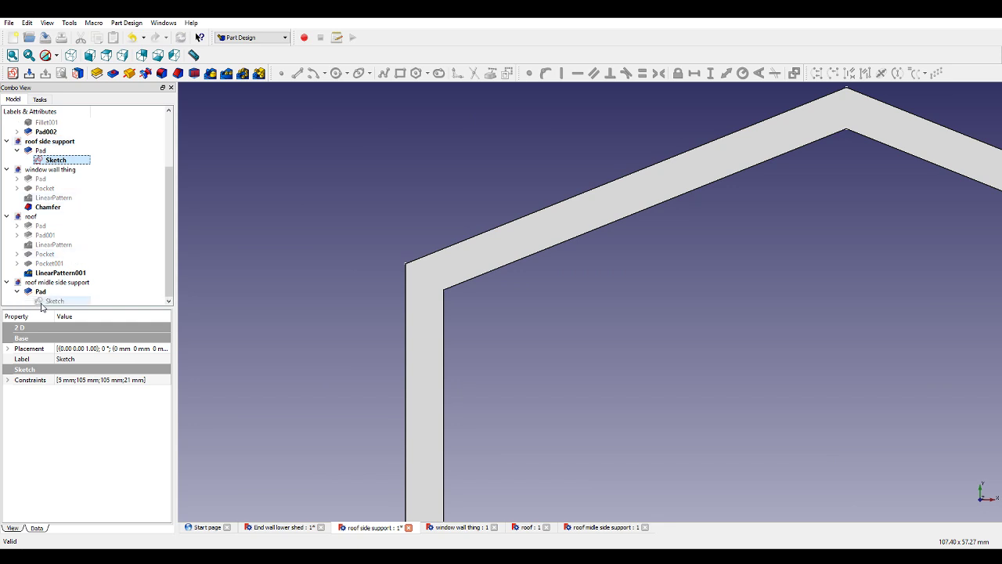
Create a new document and start a sketch in it.
{"action": "left_click", "coordinate": [12, 37]}
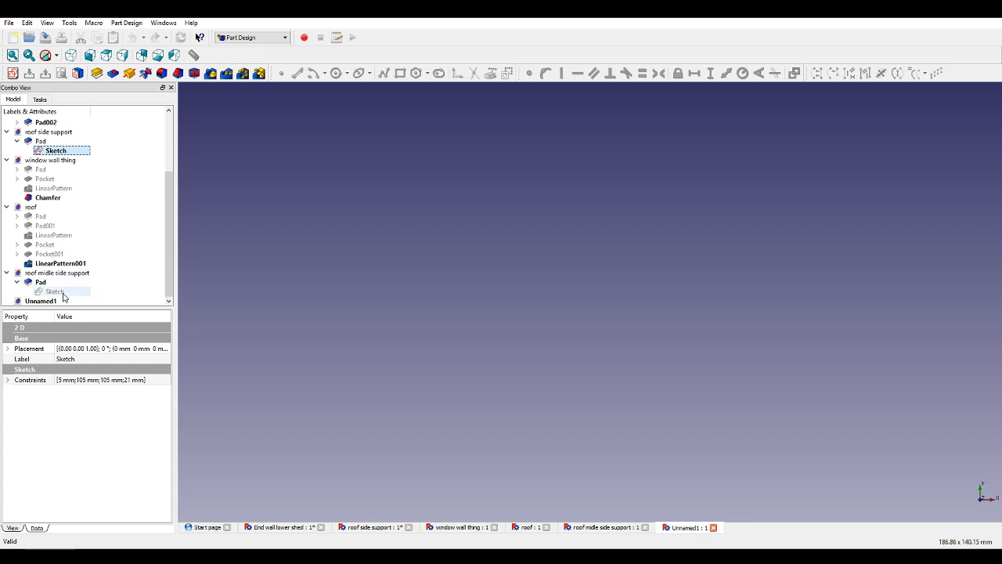
{"action": "left_click", "coordinate": [12, 72]}
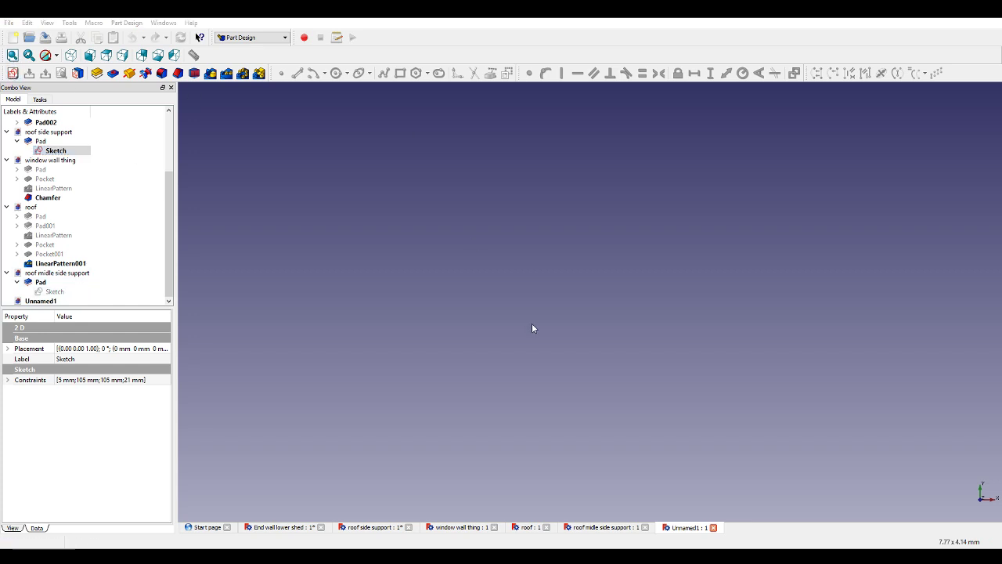
{"action": "left_click", "coordinate": [493, 322]}
Sketch a closed four-sided profile with vertical sides and a sloped top, about 4.8 mm wide and 10.3 mm tall, with its lower inner corner at the origin.
{"action": "left_click", "coordinate": [401, 75]}
{"action": "scroll", "coordinate": [572, 224], "scroll_direction": "up", "scroll_amount": 3}
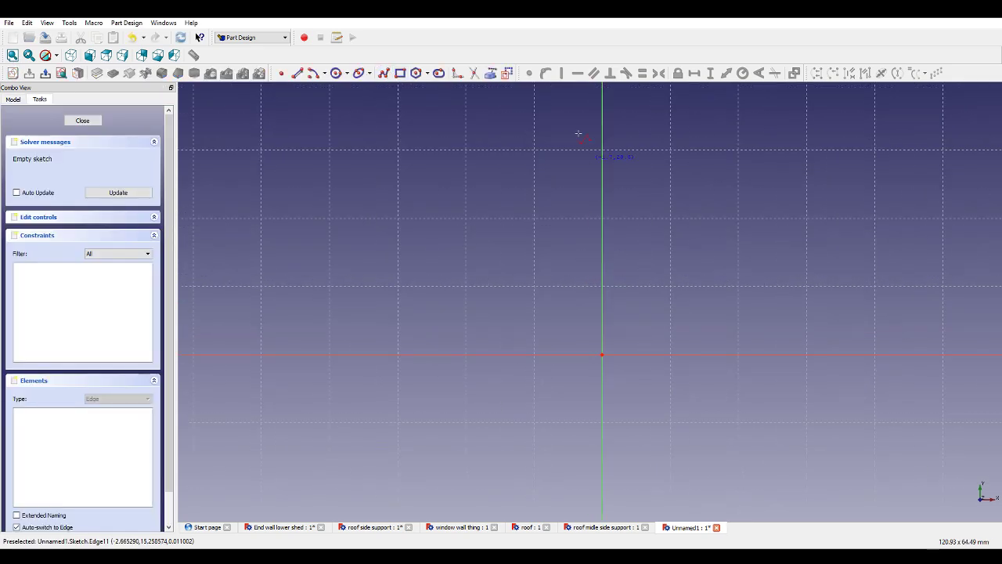
{"action": "left_click", "coordinate": [570, 354]}
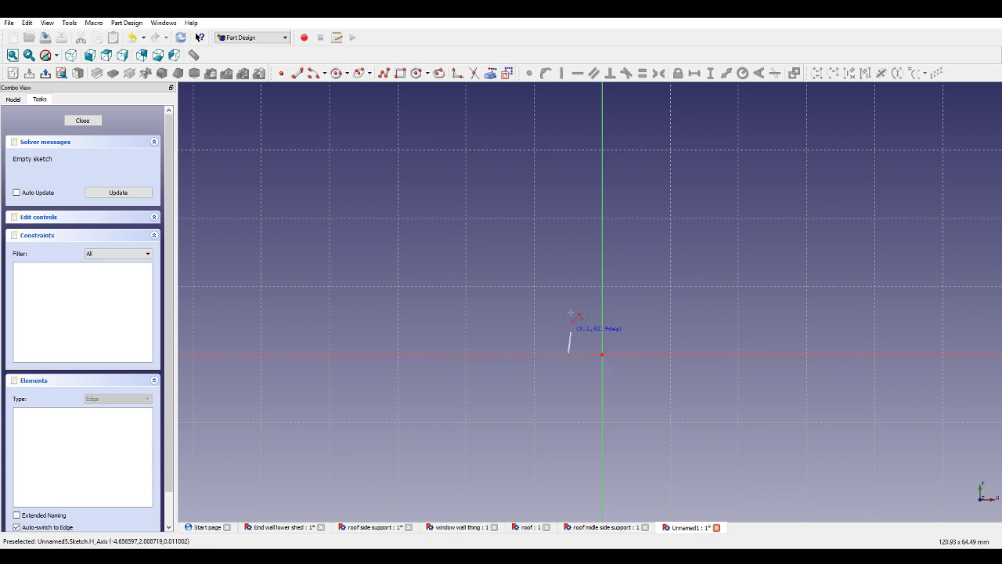
{"action": "left_click", "coordinate": [569, 302]}
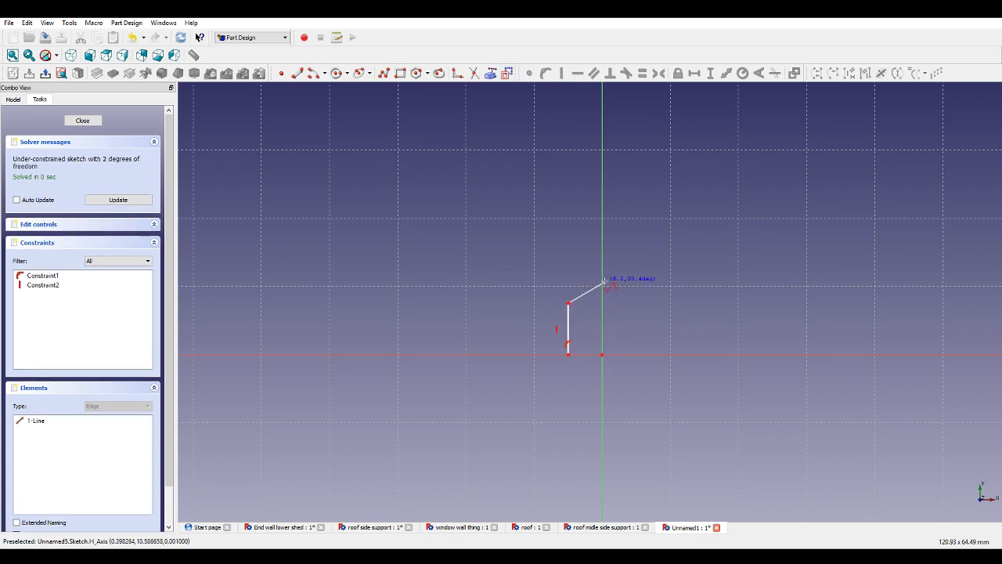
{"action": "left_click", "coordinate": [603, 283]}
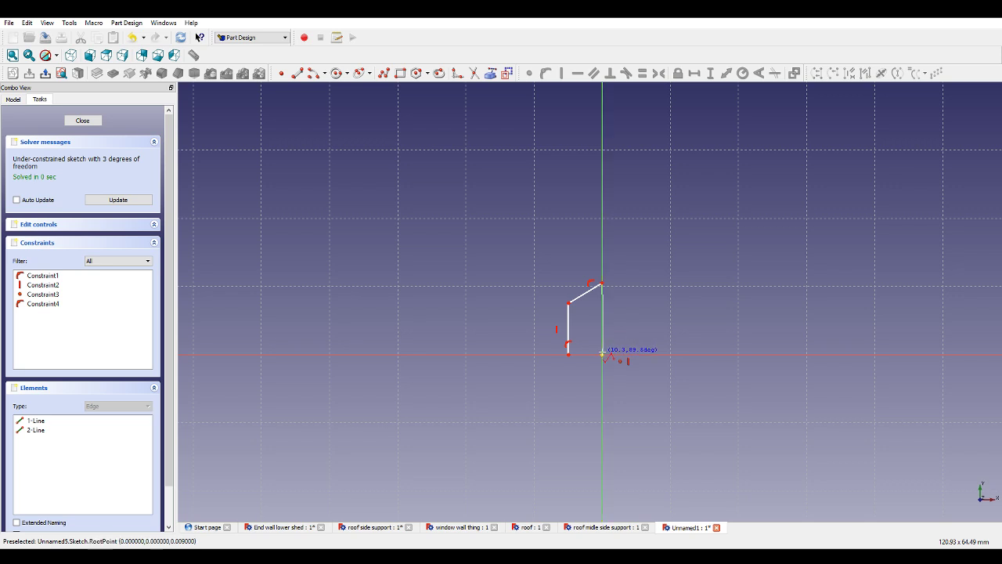
{"action": "left_click", "coordinate": [602, 354]}
{"action": "left_click", "coordinate": [569, 353]}
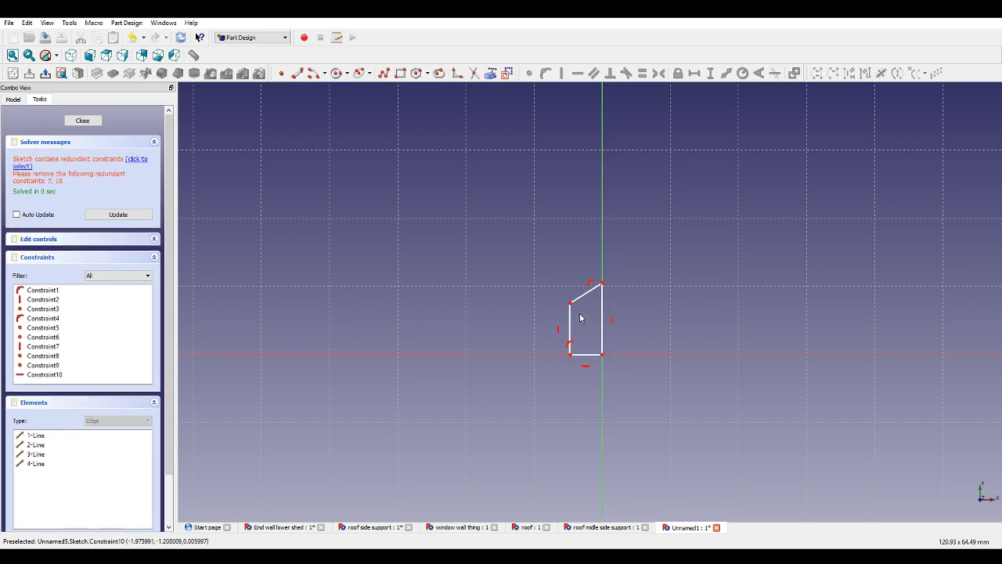
Constrain the angle between the profile's sloped top edge and its shorter vertical side to 111.8°.
{"action": "left_click", "coordinate": [582, 303]}
{"action": "left_click", "coordinate": [570, 329]}
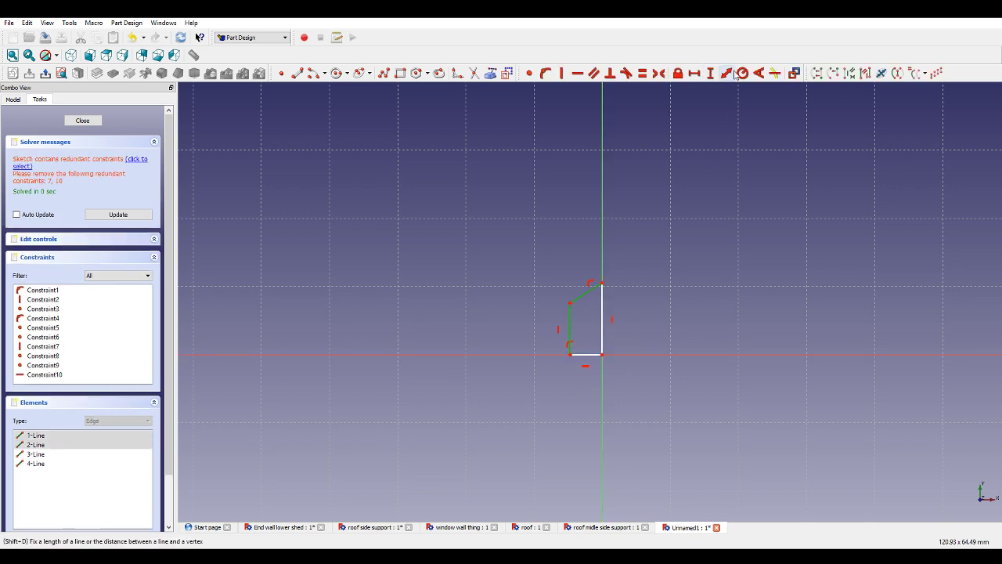
{"action": "left_click", "coordinate": [757, 74]}
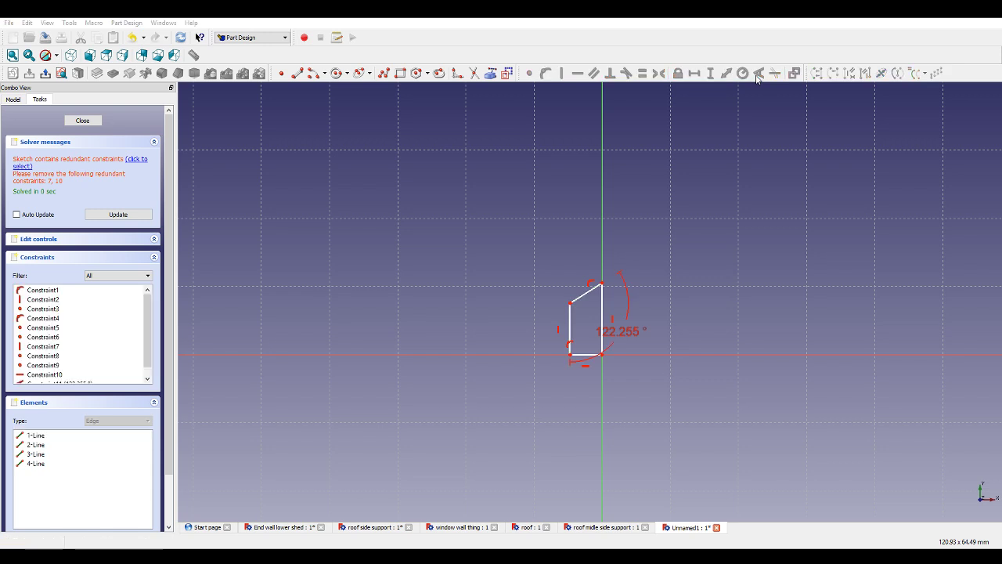
Set the shorter vertical side's height to 3 mm and the base width to 4 mm.
{"action": "scroll", "coordinate": [597, 313], "scroll_direction": "up", "scroll_amount": 2}
{"action": "left_click", "coordinate": [558, 304]}
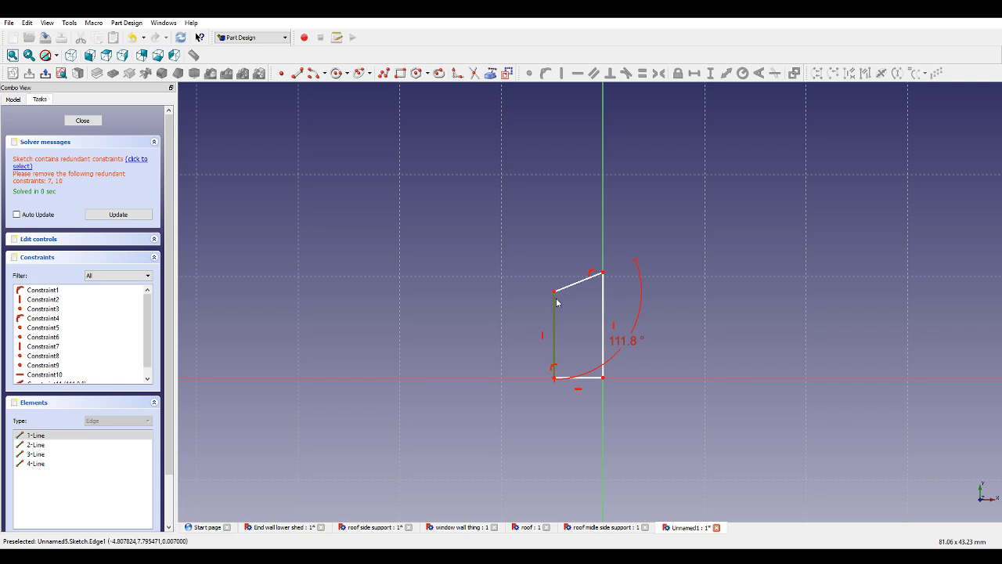
{"action": "left_click", "coordinate": [711, 73]}
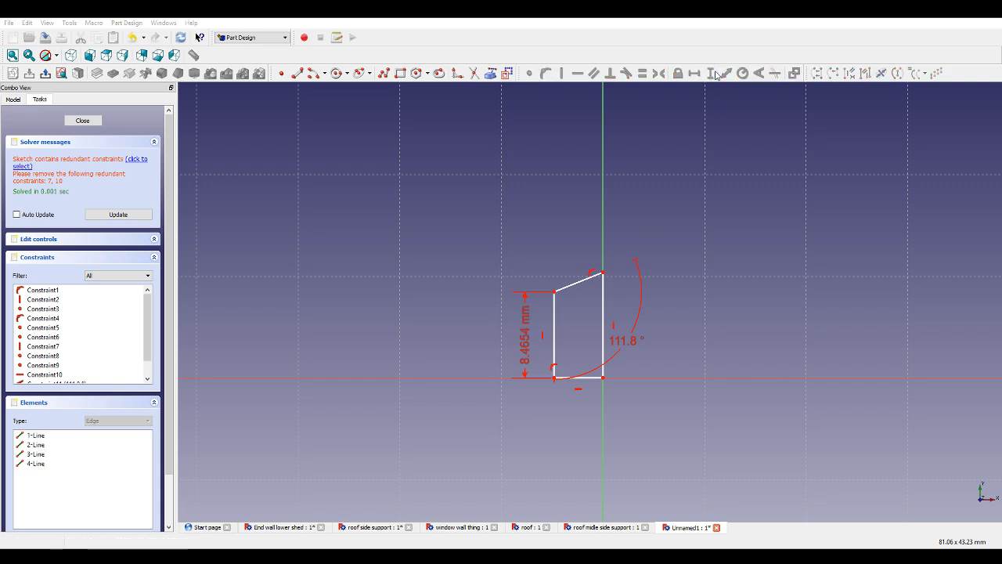
{"action": "type", "text": "3"}
{"action": "key", "text": "Return"}
{"action": "scroll", "coordinate": [639, 287], "scroll_direction": "up", "scroll_amount": 3}
{"action": "left_click", "coordinate": [564, 453]}
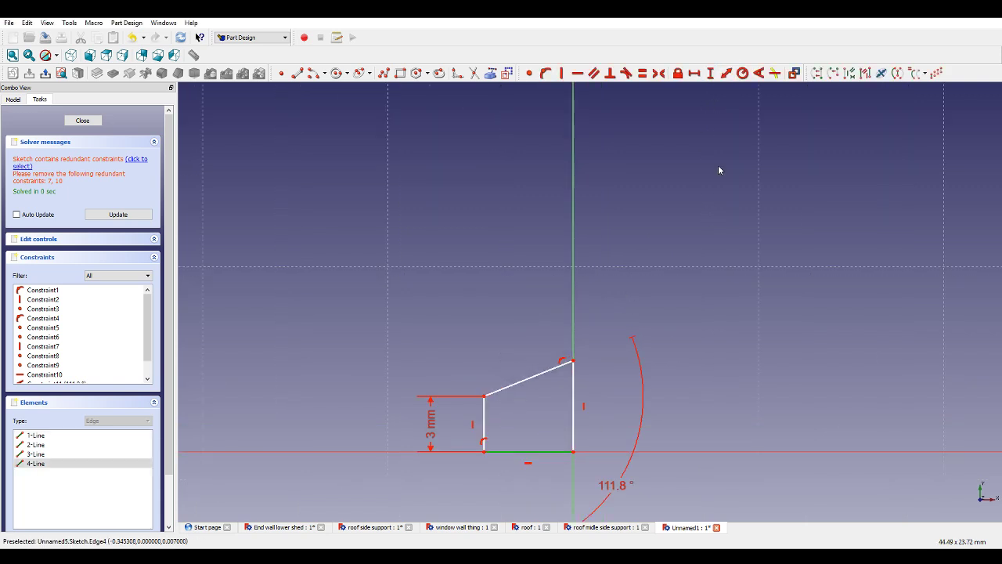
{"action": "left_click", "coordinate": [695, 73]}
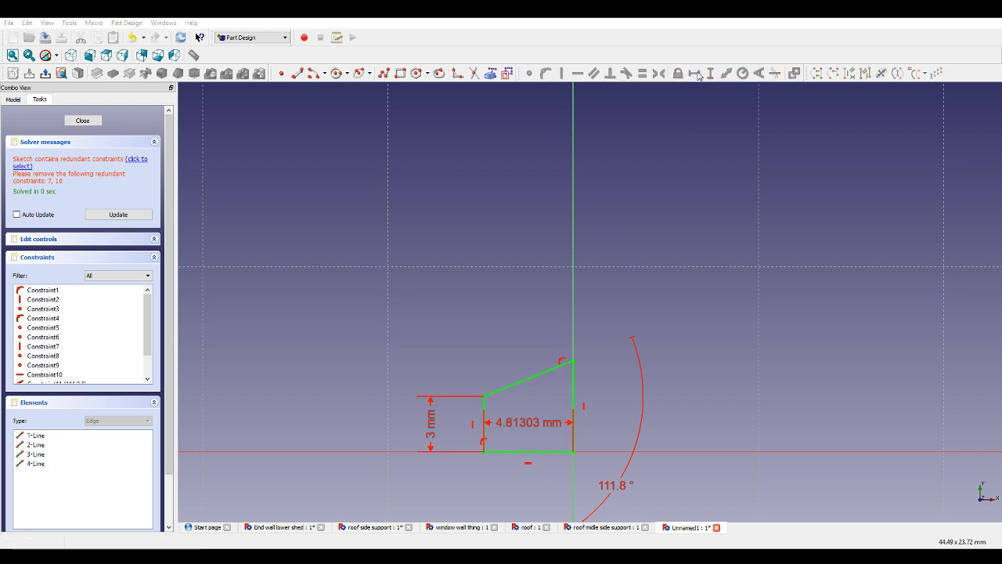
{"action": "type", "text": "4"}
{"action": "key", "text": "Return"}
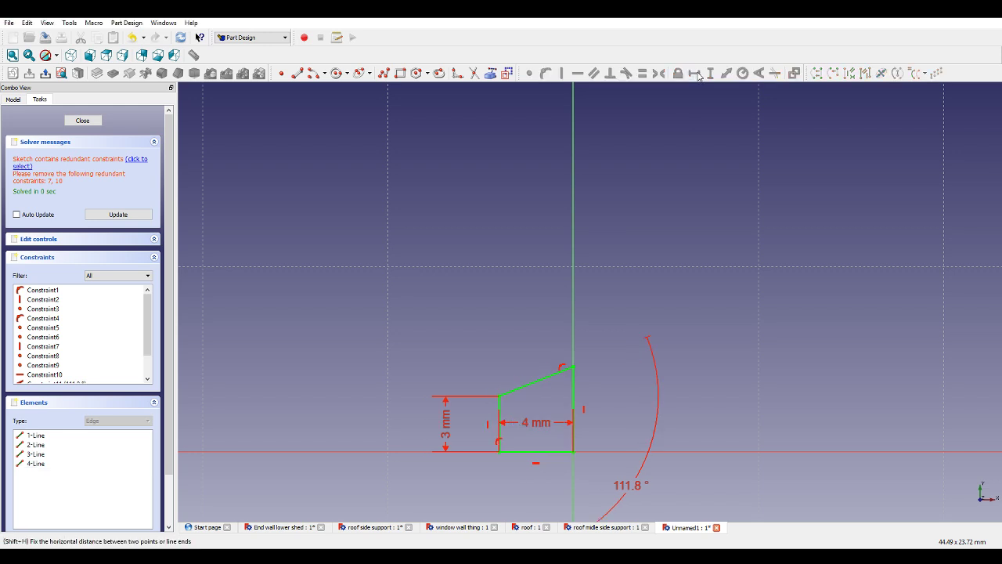
Delete the redundant vertical and horizontal constraints from the profile and close the sketch.
{"action": "left_click", "coordinate": [131, 165]}
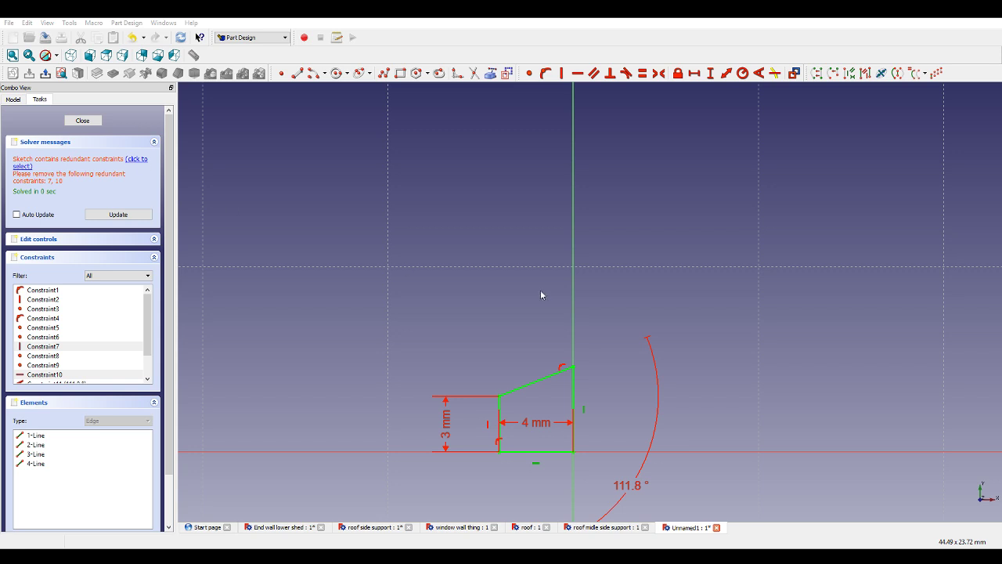
{"action": "key", "text": "Delete"}
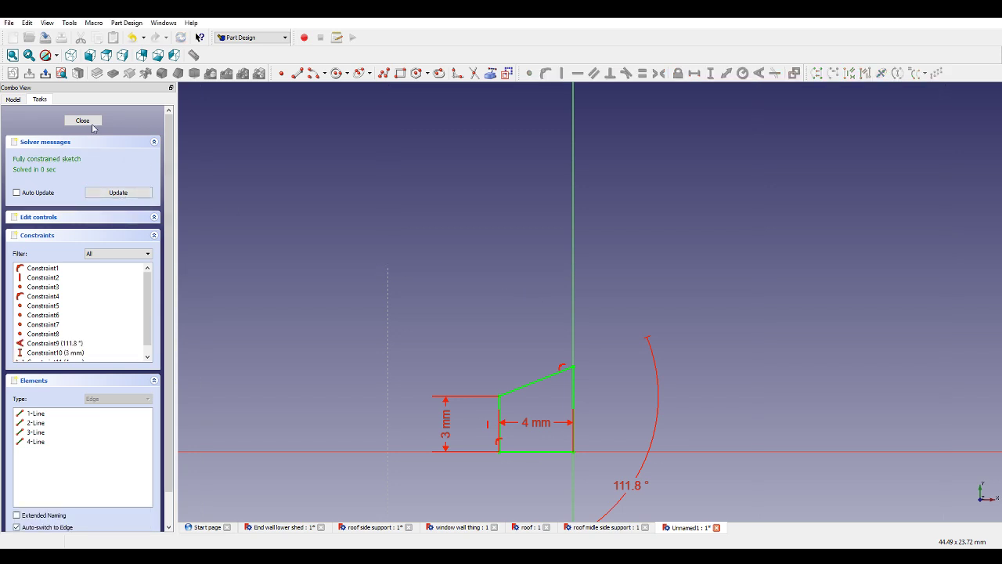
{"action": "left_click", "coordinate": [92, 123]}
Look up the bar length in the "roof midle side support" sketch and pad the new profile 93.75 mm.
{"action": "left_click", "coordinate": [52, 273]}
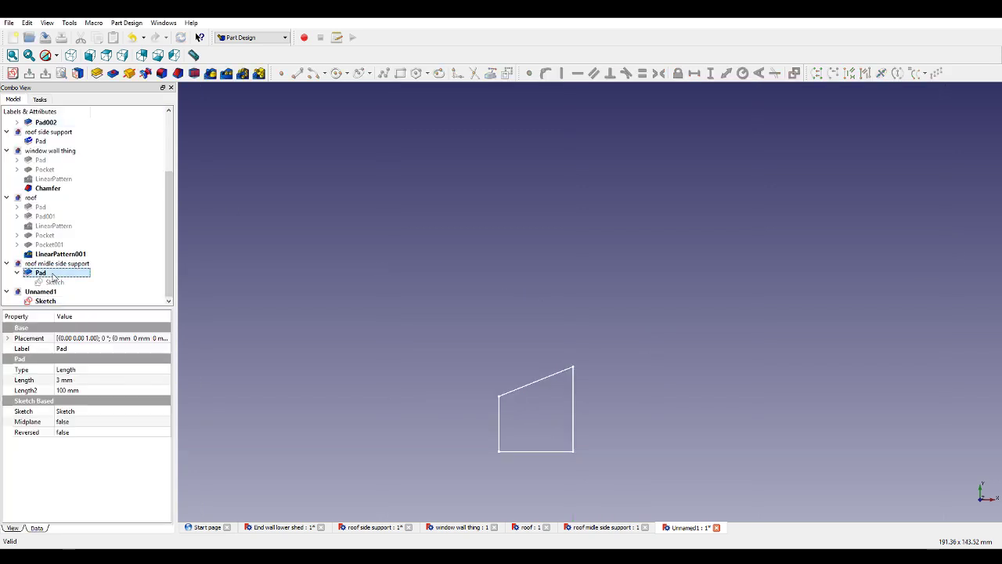
{"action": "left_click", "coordinate": [53, 282]}
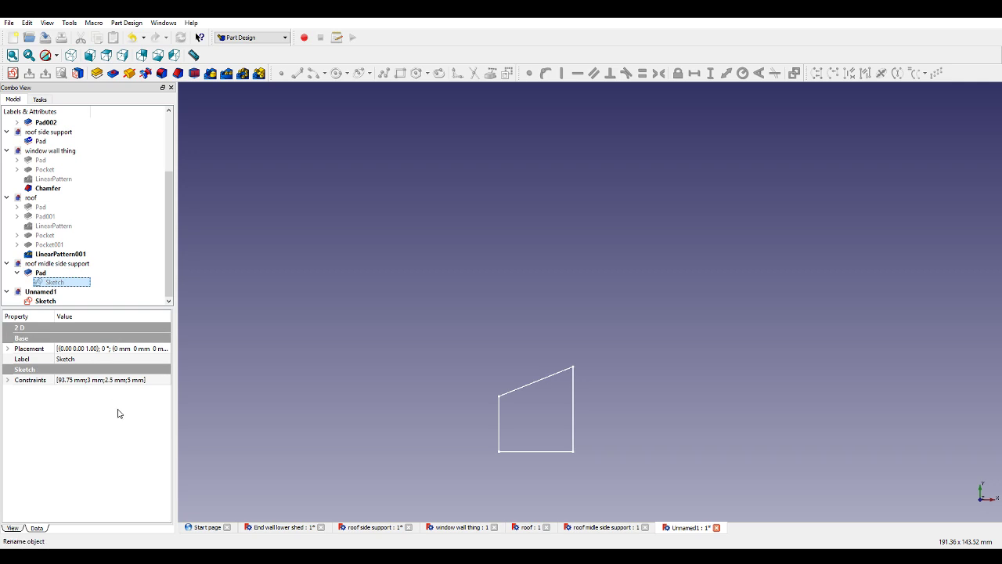
{"action": "left_click", "coordinate": [56, 301]}
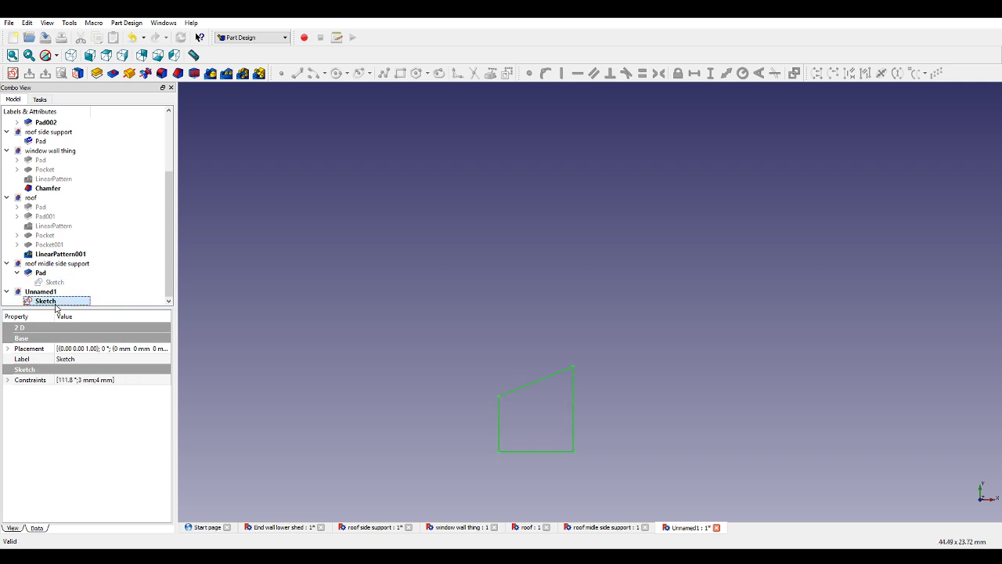
{"action": "left_click", "coordinate": [95, 74]}
{"action": "type", "text": "93.75"}
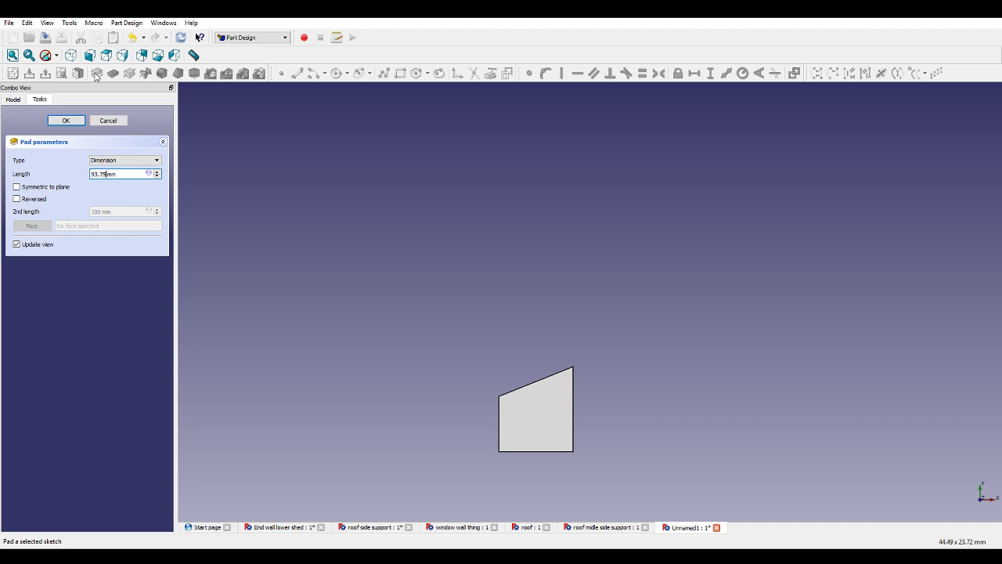
{"action": "left_click", "coordinate": [65, 119]}
Reopen the pad's sketch, delete the constraint holding the shorter side's lower corner on the horizontal axis, and move that corner below the axis.
{"action": "middle_click_drag", "start_coordinate": [655, 328], "coordinate": [620, 337]}
{"action": "scroll", "coordinate": [622, 339], "scroll_direction": "down", "scroll_amount": 5}
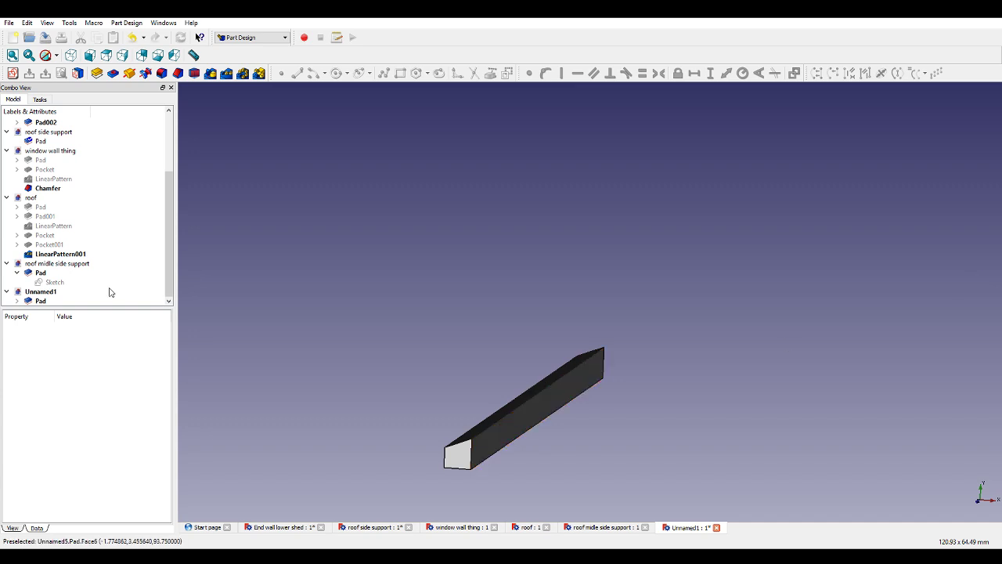
{"action": "left_click", "coordinate": [19, 301]}
{"action": "left_click", "coordinate": [17, 301]}
{"action": "left_click", "coordinate": [60, 304]}
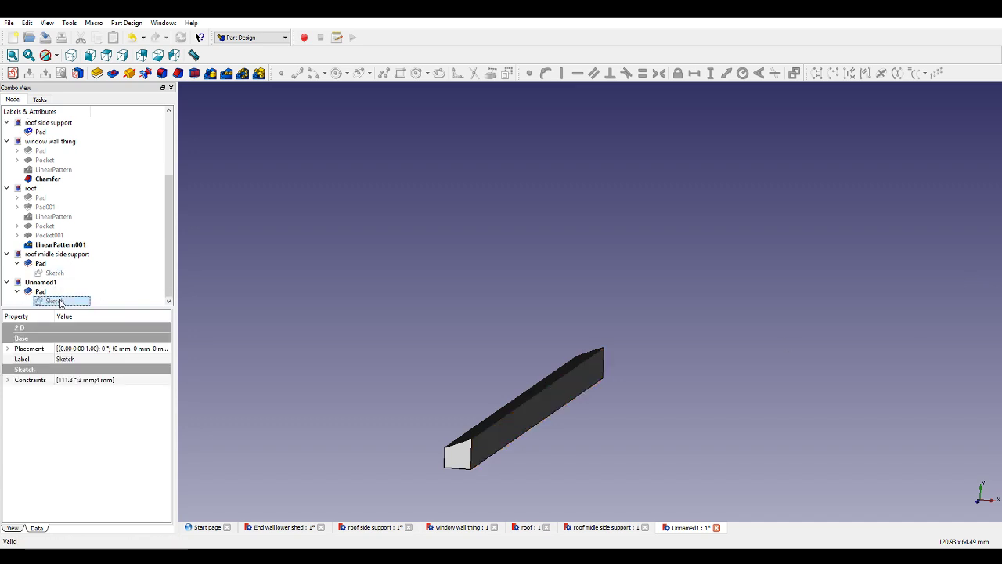
{"action": "double_click", "coordinate": [62, 302]}
{"action": "scroll", "coordinate": [616, 393], "scroll_direction": "up", "scroll_amount": 4}
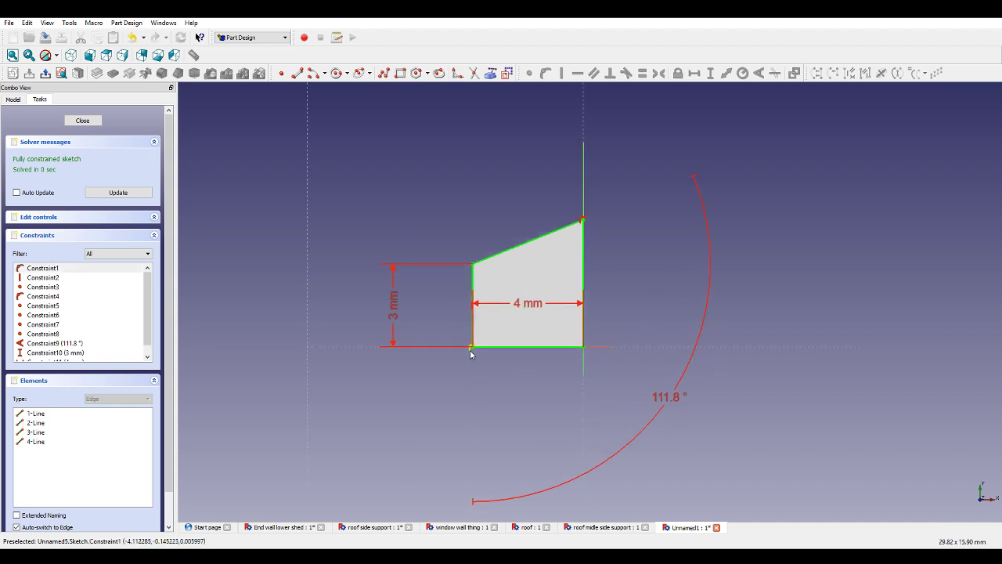
{"action": "key", "text": "Delete"}
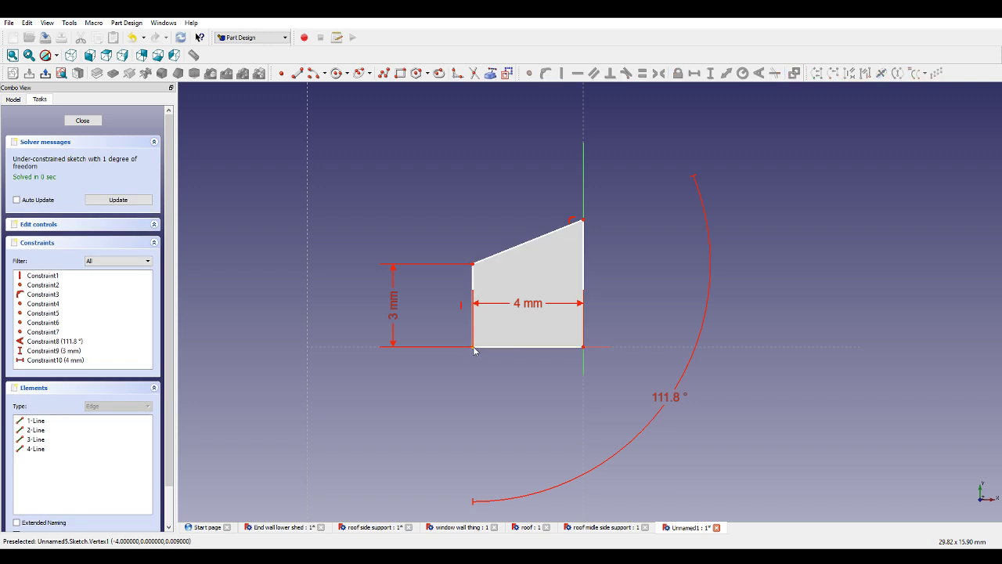
{"action": "left_click_drag", "start_coordinate": [473, 351], "coordinate": [477, 382]}
Make the profile's bottom edge parallel to its sloped top edge.
{"action": "left_click", "coordinate": [511, 369]}
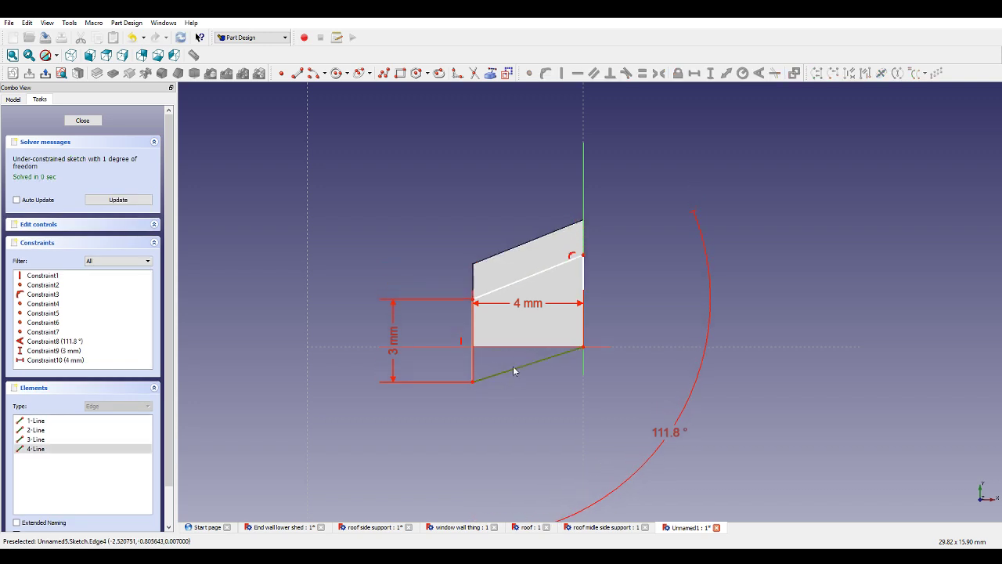
{"action": "left_click", "coordinate": [524, 286]}
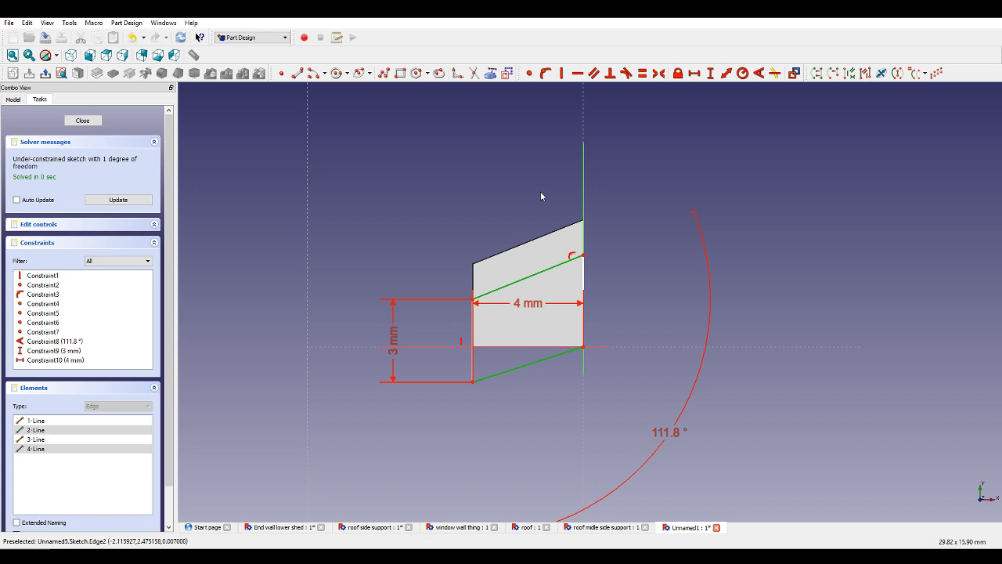
{"action": "left_click", "coordinate": [594, 75]}
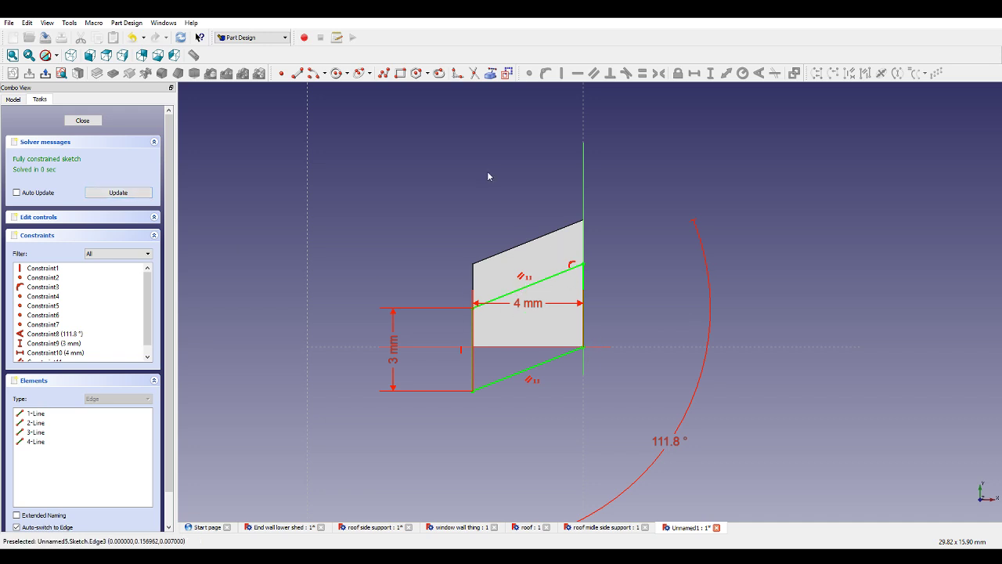
Draw two lines forming a triangular extension beyond the profile's edge on the vertical axis, and convert that shared edge to construction geometry.
{"action": "left_click", "coordinate": [298, 72]}
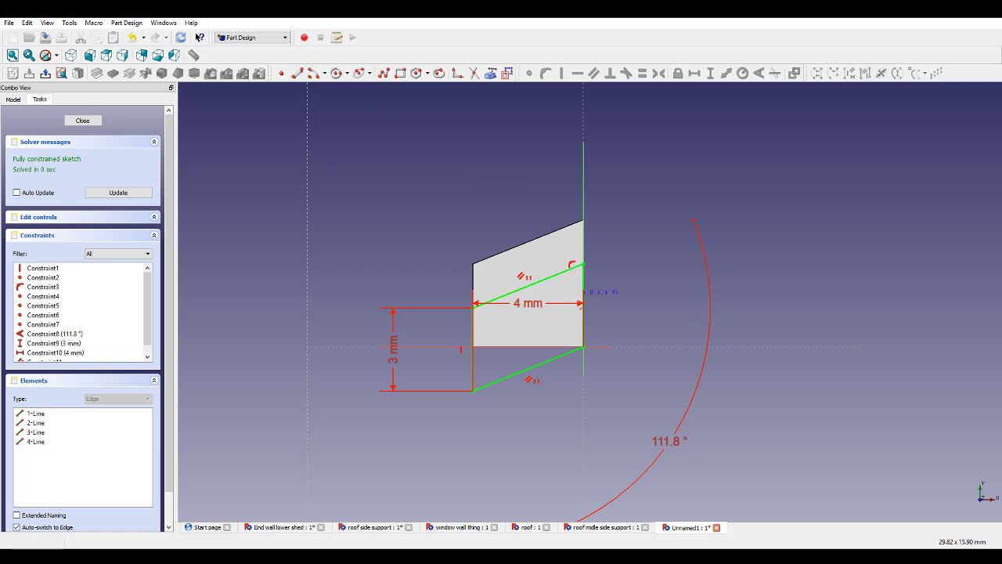
{"action": "left_click", "coordinate": [583, 346]}
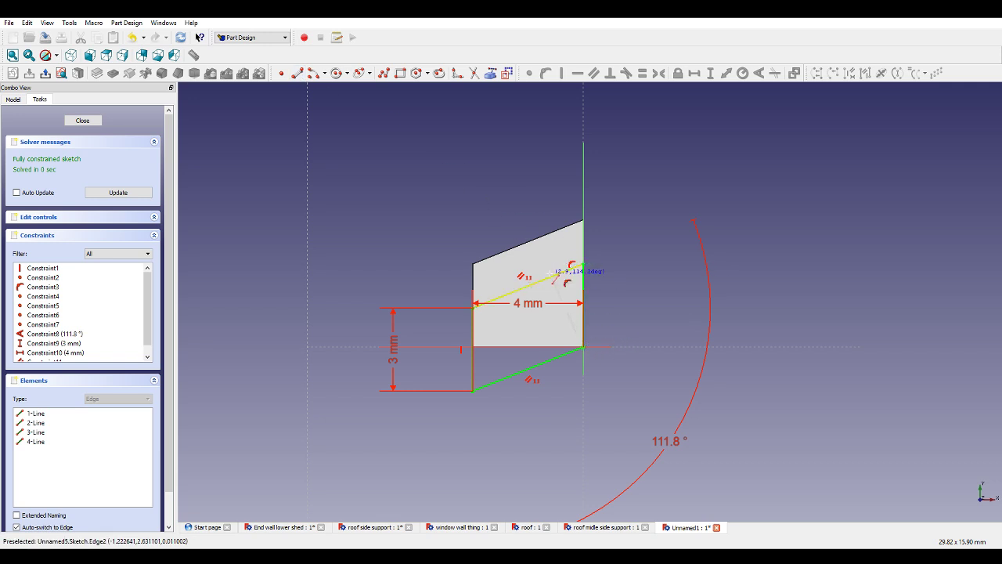
{"action": "left_click", "coordinate": [584, 264]}
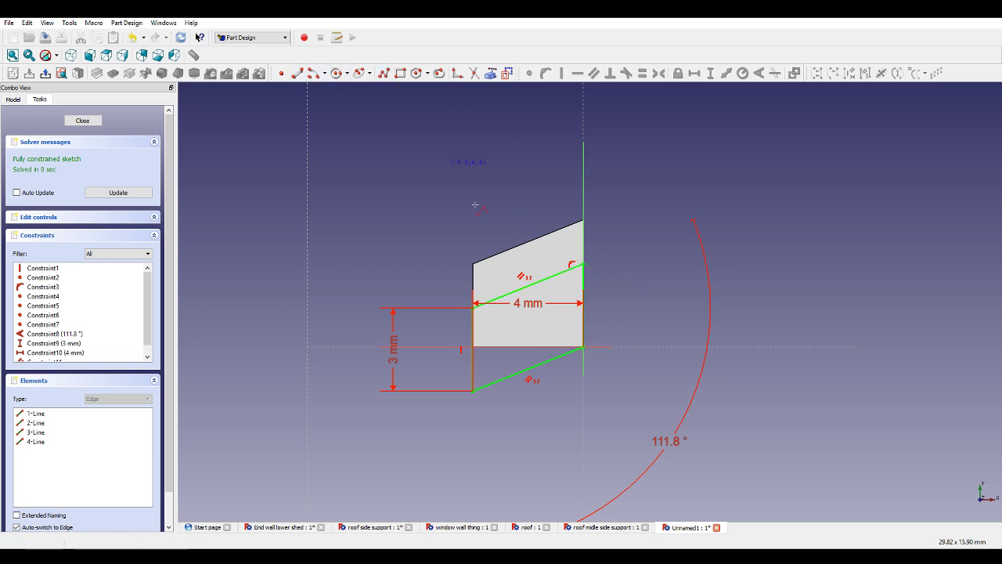
{"action": "scroll", "coordinate": [540, 292], "scroll_direction": "up", "scroll_amount": 3}
{"action": "left_click", "coordinate": [583, 347]}
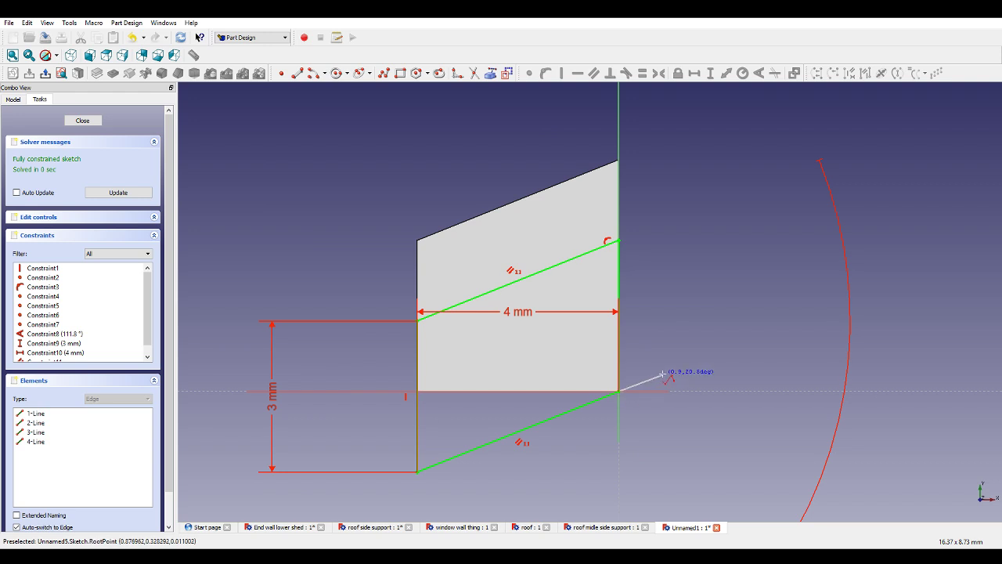
{"action": "left_click", "coordinate": [665, 375]}
{"action": "left_click", "coordinate": [619, 240]}
{"action": "right_click", "coordinate": [694, 259]}
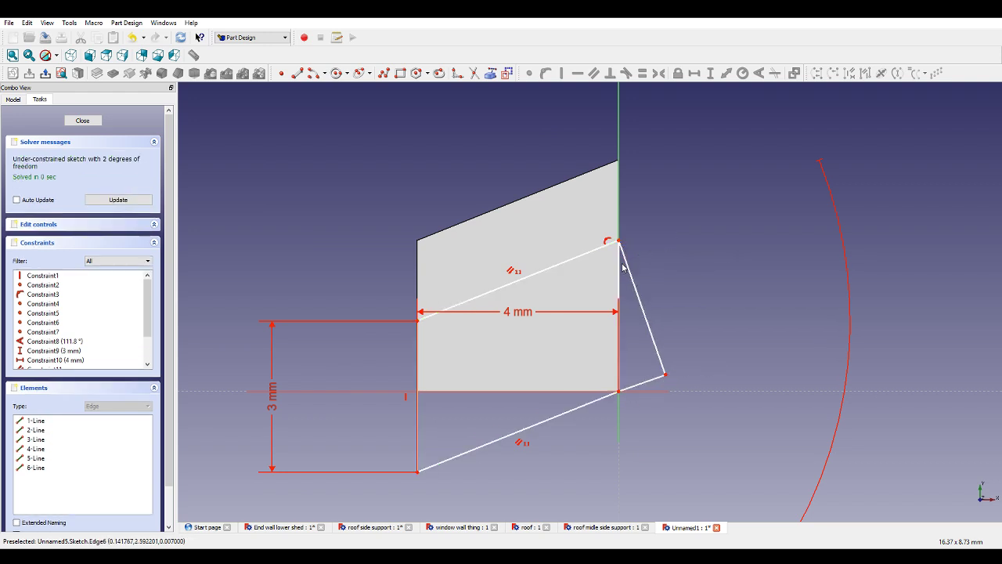
{"action": "left_click", "coordinate": [619, 270]}
{"action": "left_click", "coordinate": [507, 73]}
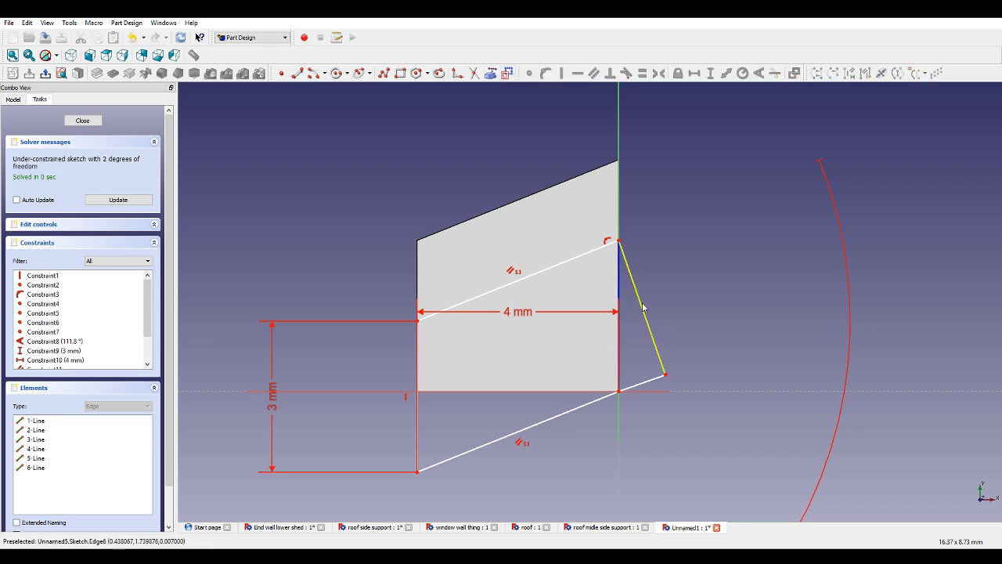
Make the extension's short edge parallel to the profile's bottom edge and its outer edge perpendicular to the sloped top edge.
{"action": "left_click", "coordinate": [650, 379]}
{"action": "left_click", "coordinate": [608, 396]}
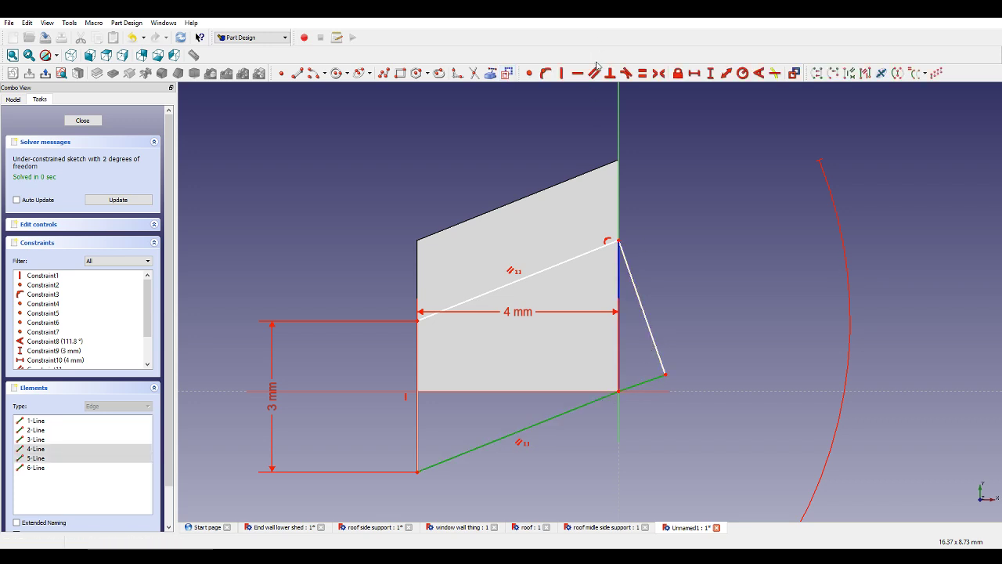
{"action": "left_click", "coordinate": [595, 71]}
{"action": "left_click", "coordinate": [665, 368]}
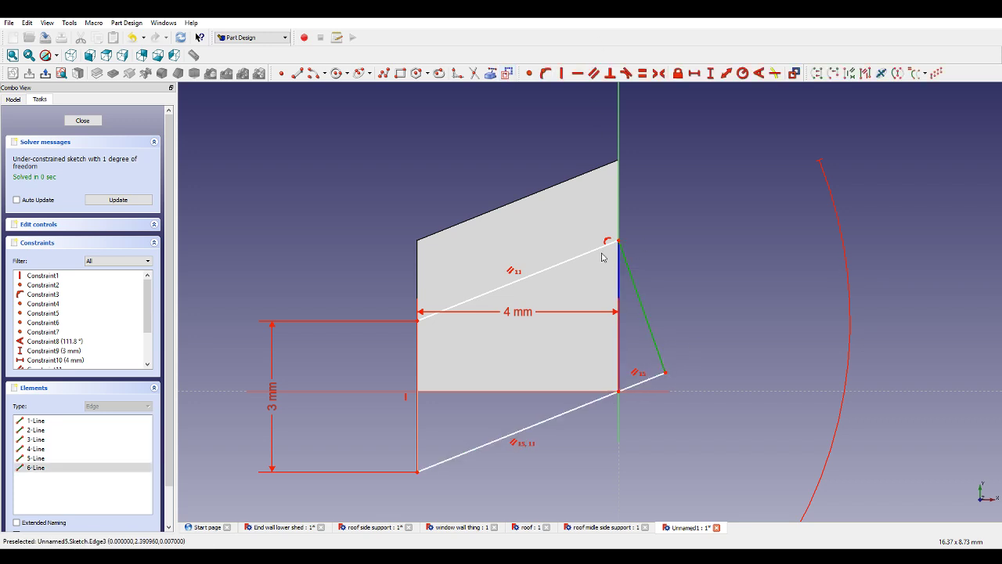
{"action": "left_click", "coordinate": [602, 247]}
{"action": "left_click", "coordinate": [611, 74]}
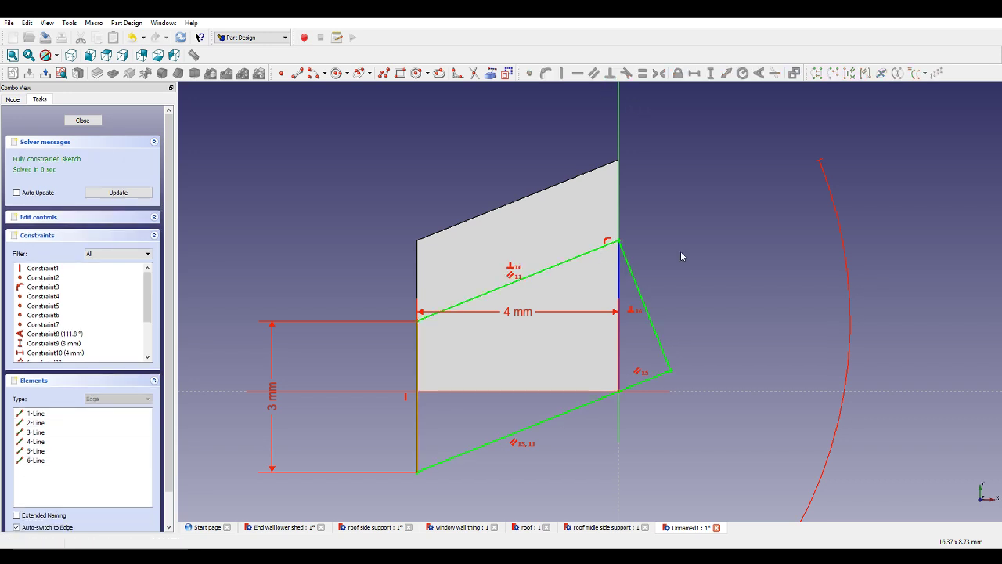
Replace the profile's horizontal width dimension with a 3 mm length dimension along the sloped top edge.
{"action": "left_click", "coordinate": [524, 312]}
{"action": "key", "text": "Delete"}
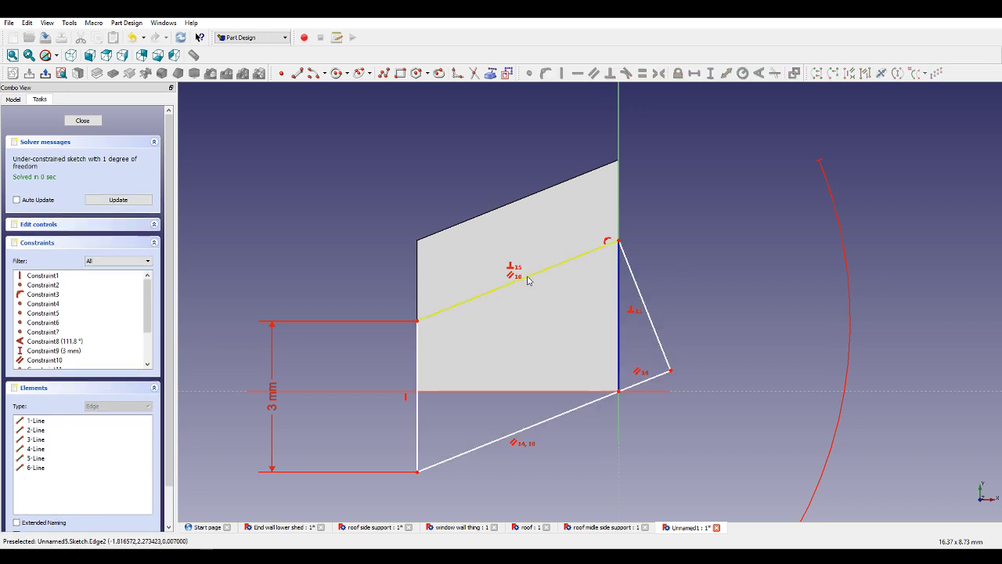
{"action": "left_click", "coordinate": [526, 277]}
{"action": "left_click", "coordinate": [727, 75]}
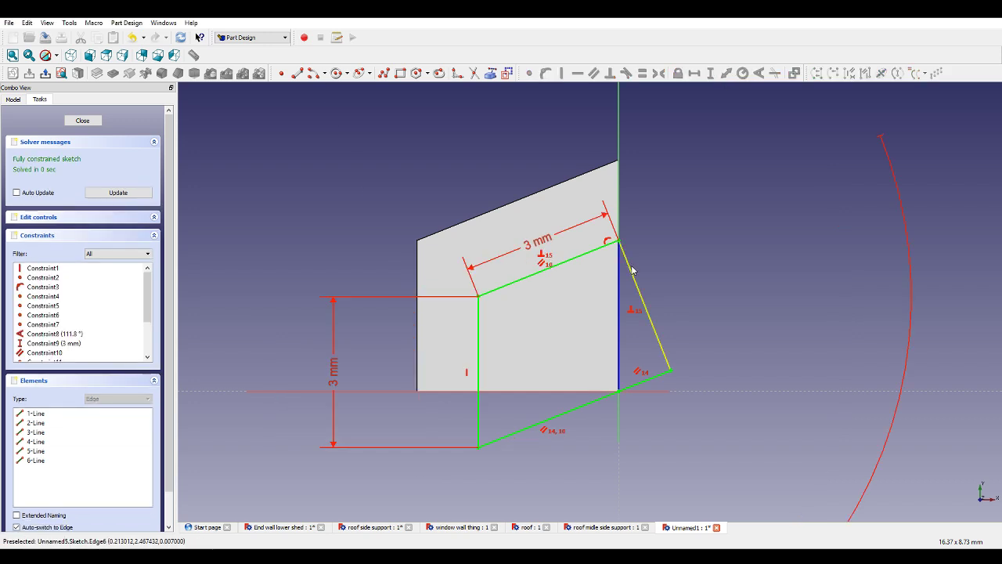
Delete the side's vertical constraint and the one holding the upper corner on the vertical axis, then rotate the profile by moving that corner outward.
{"action": "scroll", "coordinate": [648, 264], "scroll_direction": "down", "scroll_amount": 1}
{"action": "scroll", "coordinate": [650, 327], "scroll_direction": "down", "scroll_amount": 1}
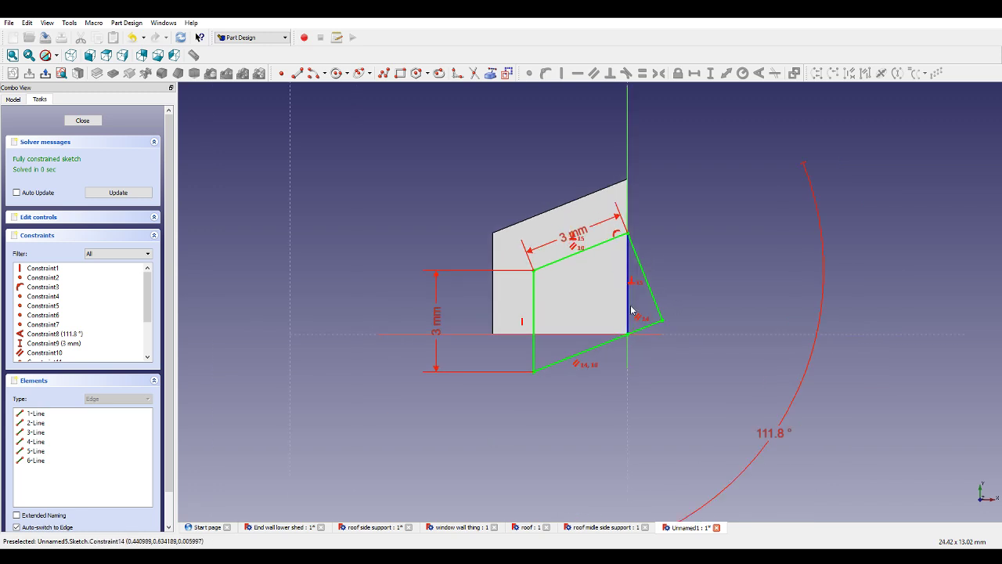
{"action": "left_click", "coordinate": [630, 308]}
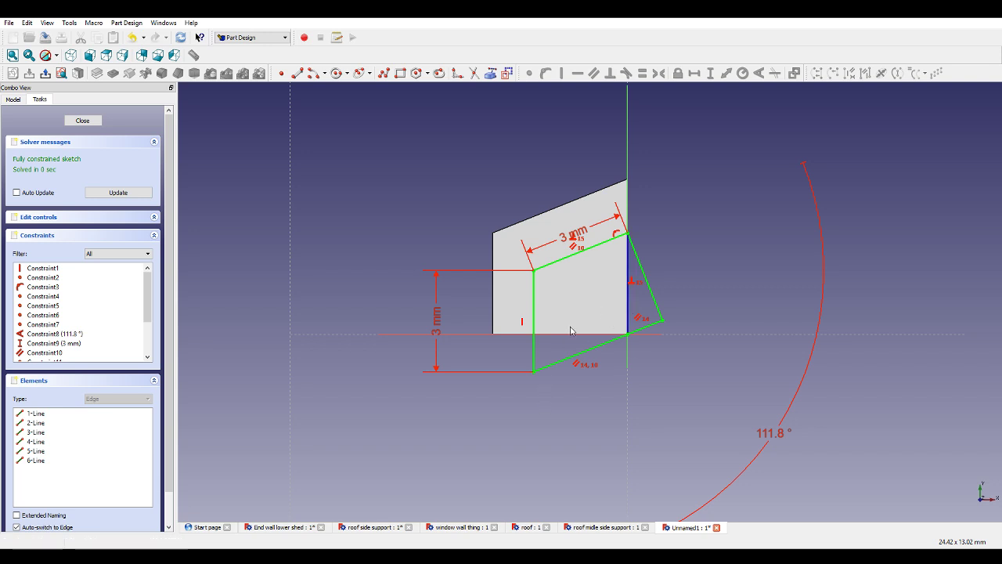
{"action": "left_click", "coordinate": [522, 322]}
{"action": "key", "text": "Delete"}
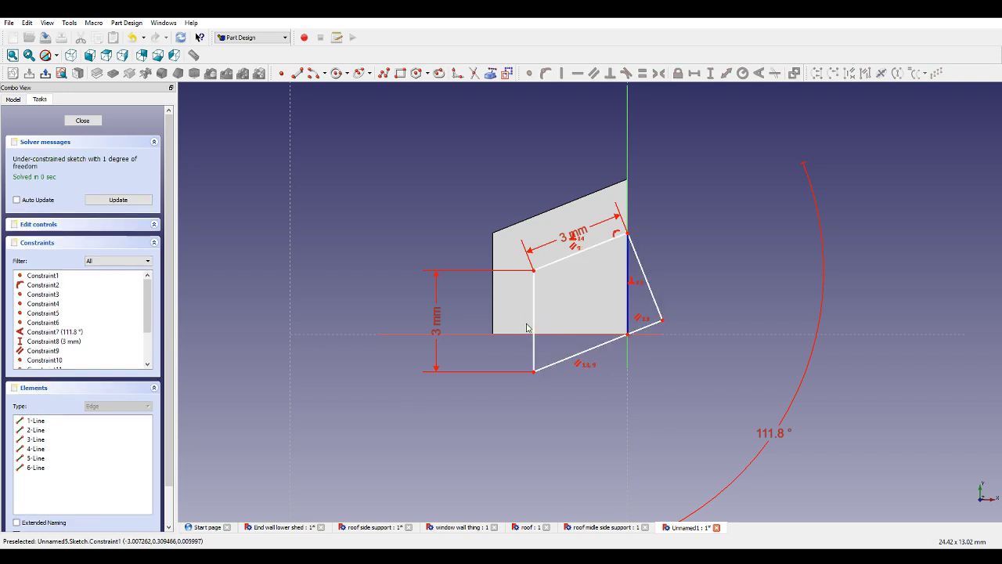
{"action": "left_click", "coordinate": [615, 237]}
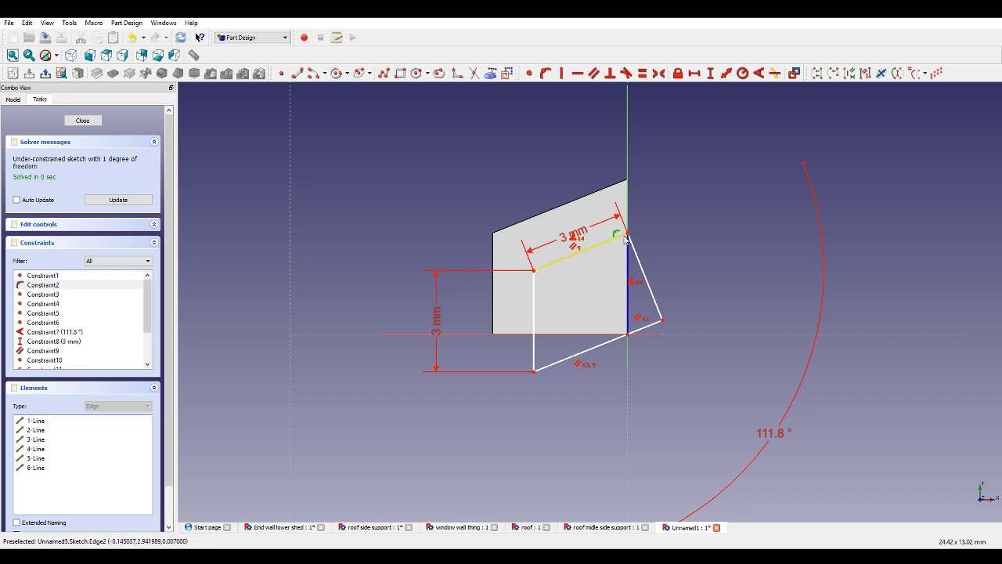
{"action": "key", "text": "Delete"}
{"action": "left_click_drag", "start_coordinate": [628, 235], "coordinate": [668, 234]}
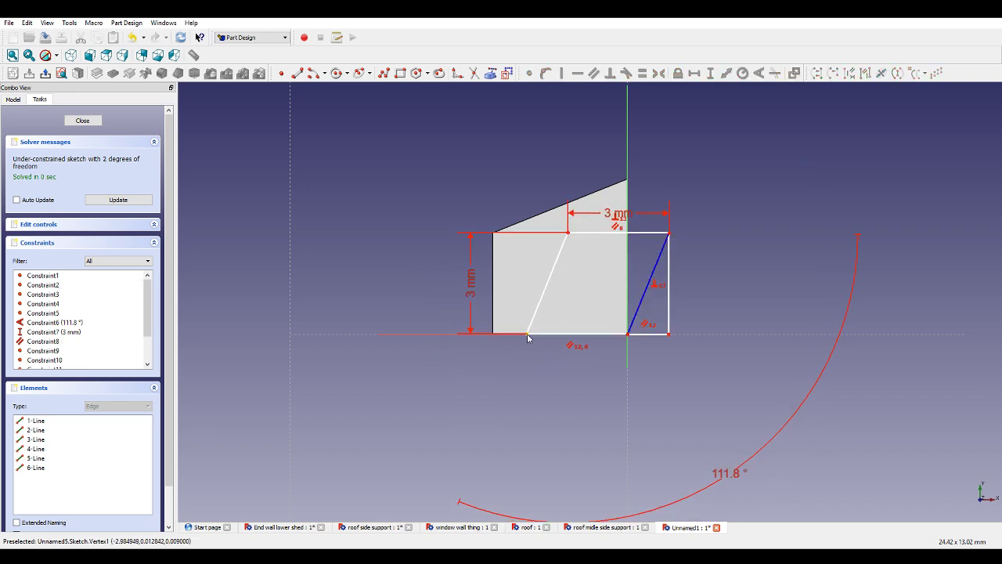
Make the profile's bottom edge horizontal and its slanted outer side parallel to the construction line.
{"action": "left_click", "coordinate": [559, 335]}
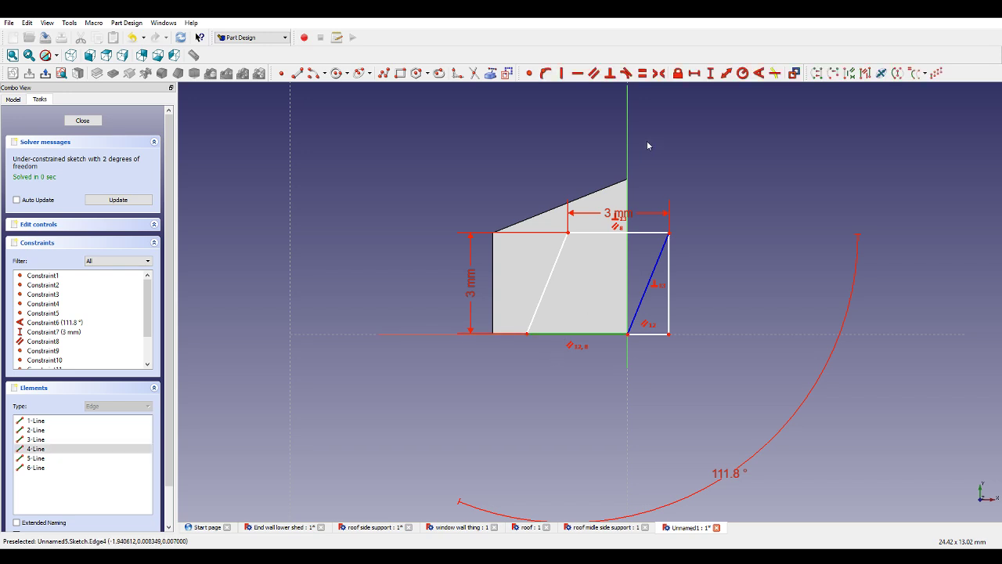
{"action": "left_click", "coordinate": [578, 72]}
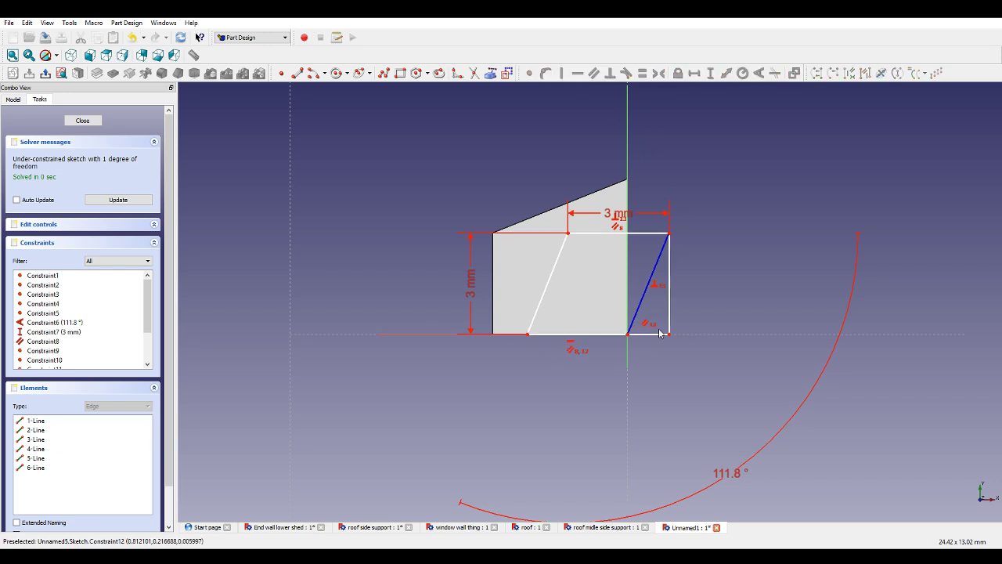
{"action": "mouse_move", "coordinate": [668, 335]}
{"action": "left_mouse_down"}
{"action": "mouse_move", "coordinate": [694, 338]}
{"action": "mouse_move", "coordinate": [665, 335]}
{"action": "left_mouse_up"}
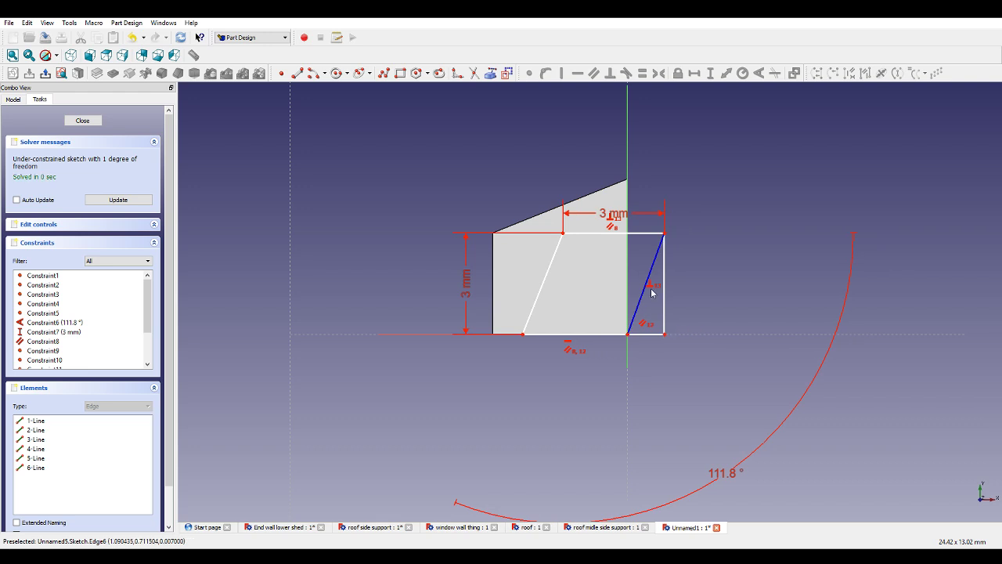
{"action": "left_click", "coordinate": [551, 266]}
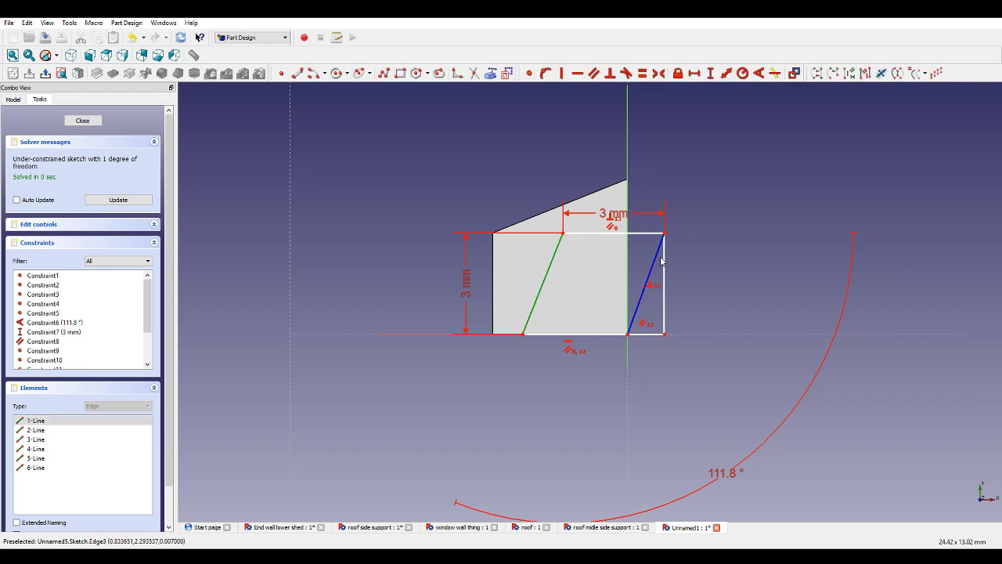
{"action": "left_click", "coordinate": [654, 262]}
{"action": "left_click", "coordinate": [595, 75]}
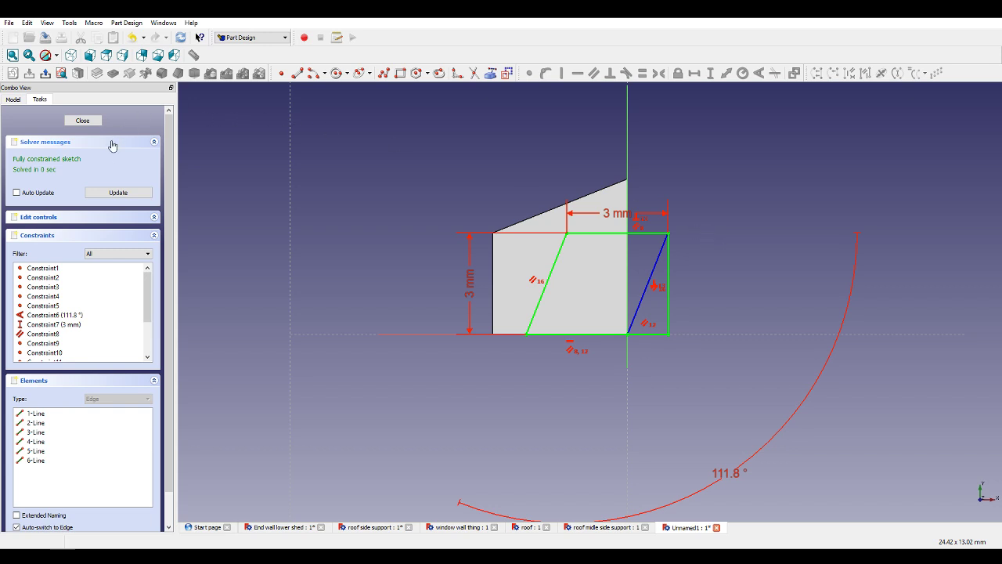
Update and close the sketch to apply the new profile to the bar, and view the bar in 3D.
{"action": "left_click", "coordinate": [118, 192]}
{"action": "left_click", "coordinate": [82, 121]}
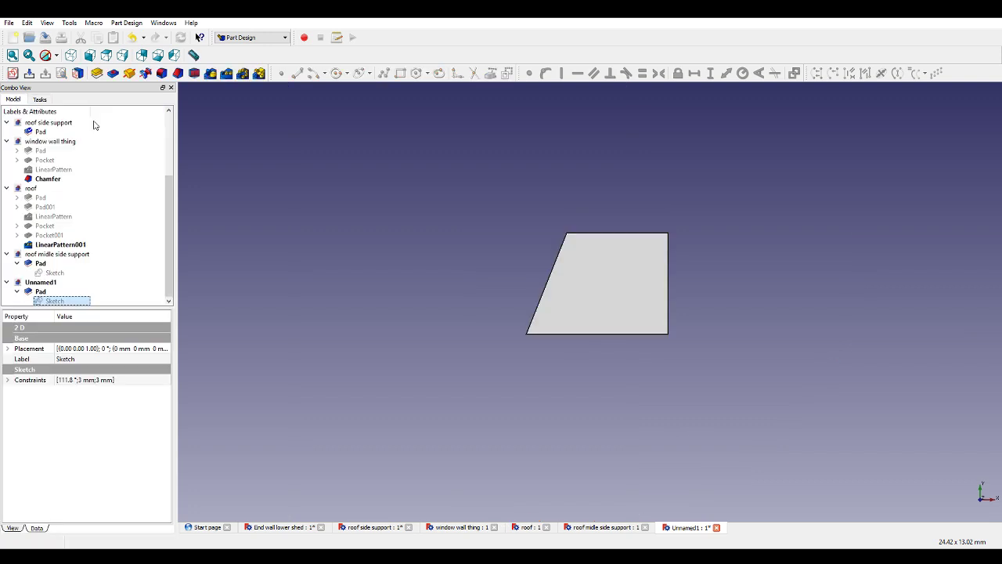
{"action": "left_click", "coordinate": [379, 199]}
{"action": "middle_click_drag", "start_coordinate": [373, 197], "coordinate": [402, 218]}
{"action": "scroll", "coordinate": [403, 217], "scroll_direction": "down", "scroll_amount": 9}
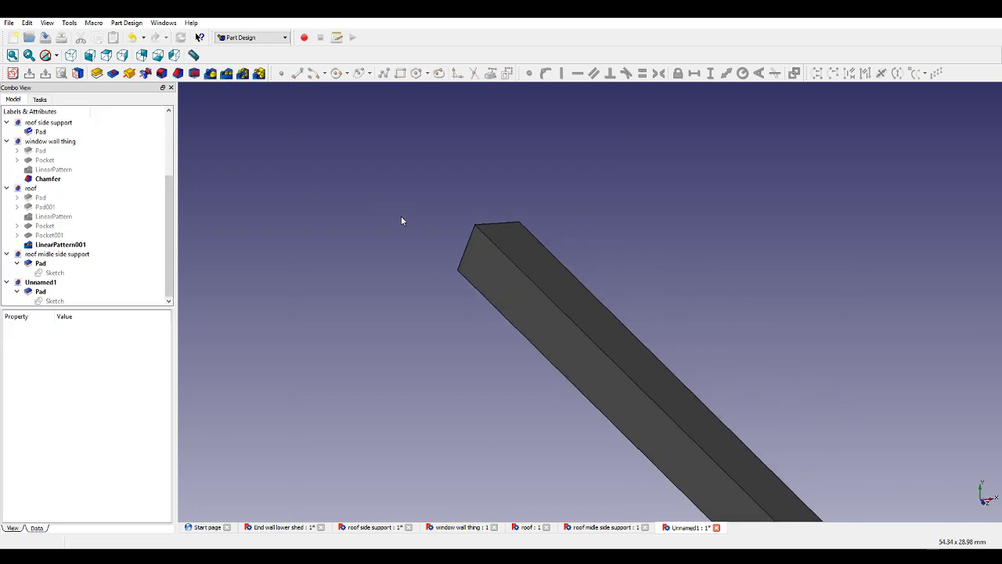
Close the old "roof side support" document and save the new bar as "roof side support".
{"action": "left_click", "coordinate": [391, 528]}
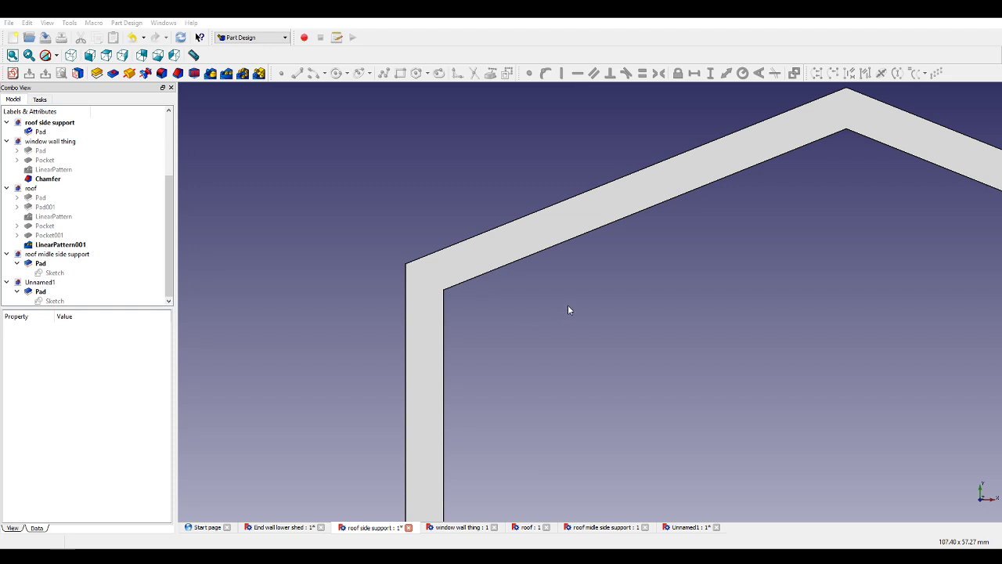
{"action": "key", "text": "ctrl+F4"}
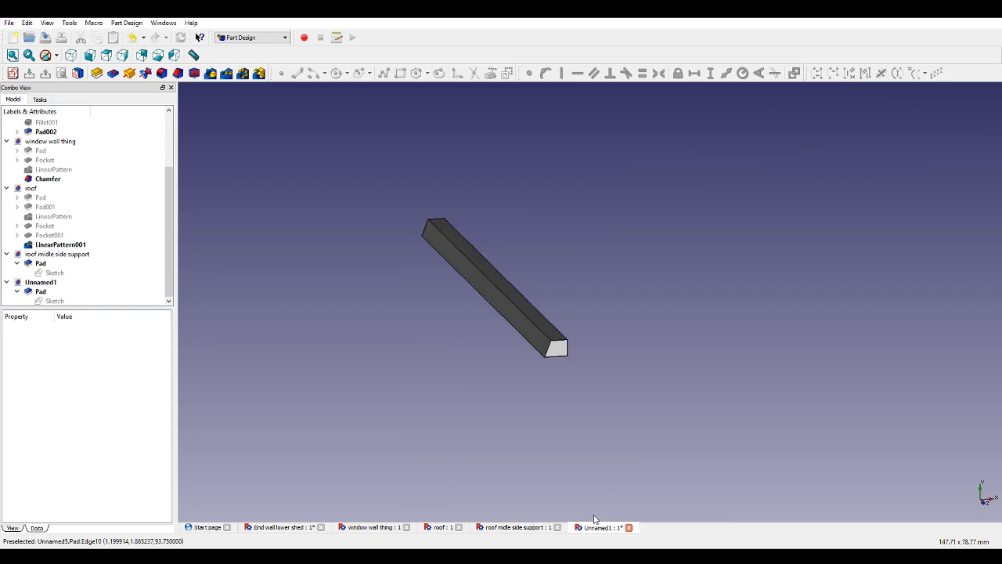
{"action": "left_click", "coordinate": [48, 38]}
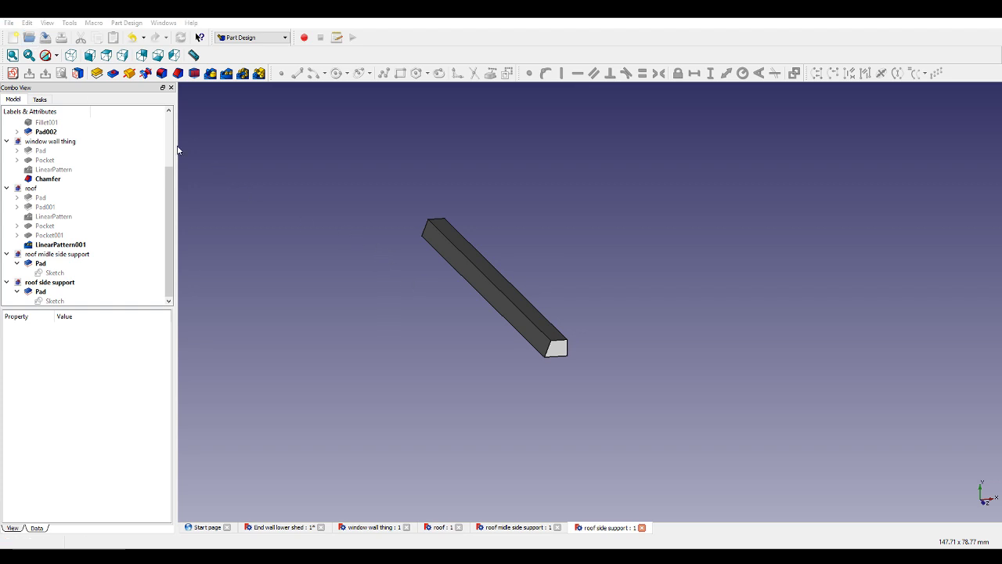
Open the "wall hoop thingy" document and look at the hoop's roof section.
{"action": "double_click", "coordinate": [395, 284]}
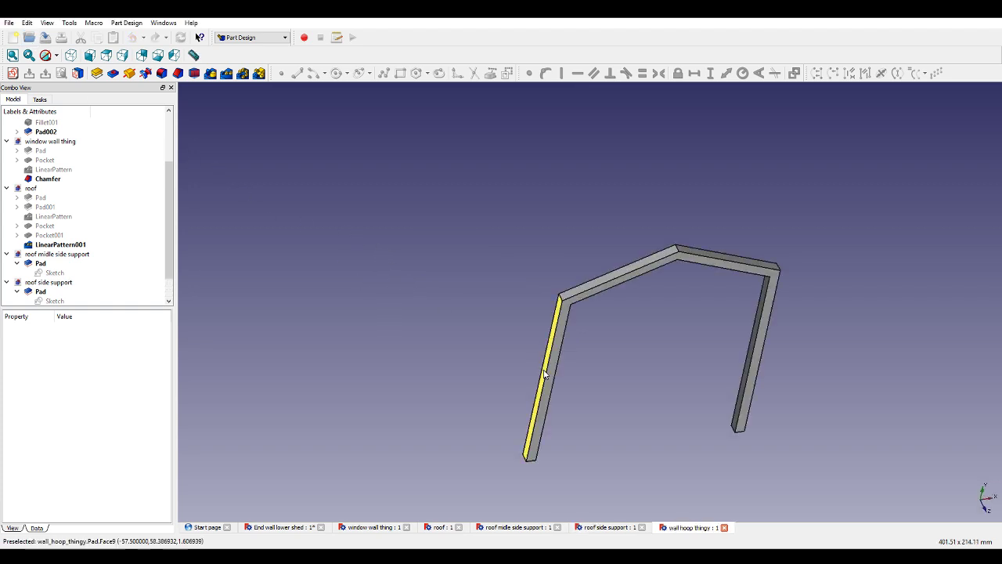
{"action": "scroll", "coordinate": [785, 227], "scroll_direction": "up", "scroll_amount": 4}
{"action": "scroll", "coordinate": [112, 242], "scroll_direction": "down", "scroll_amount": 1}
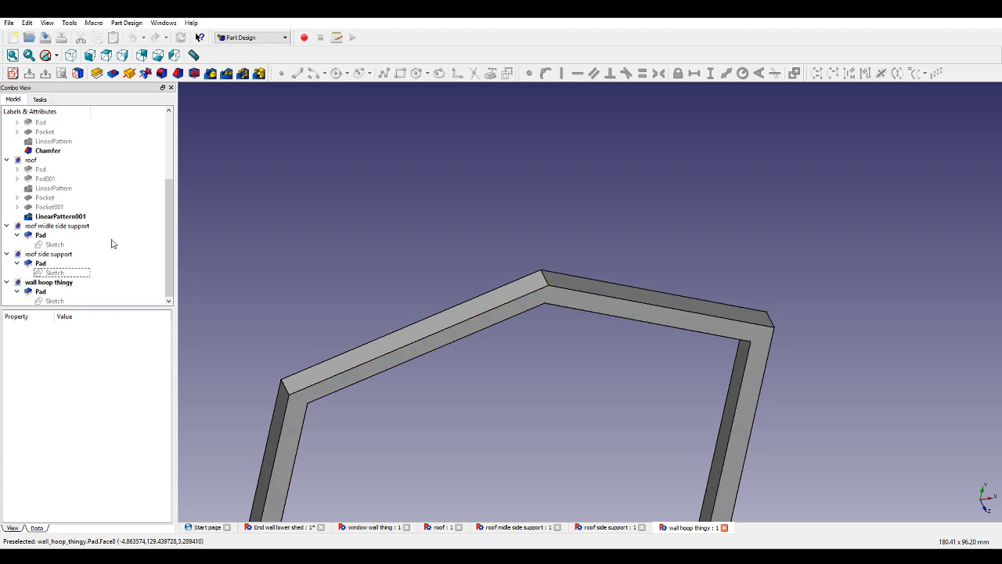
Check the angle between the two roof slopes in the hoop's sketch with a temporary angle constraint, undo it and close the sketch.
{"action": "double_click", "coordinate": [55, 301]}
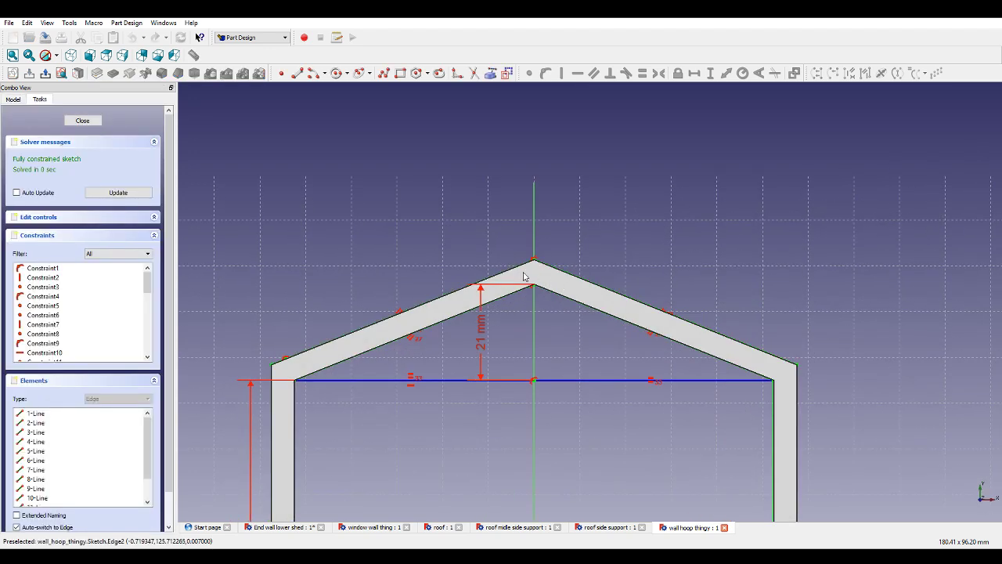
{"action": "left_click", "coordinate": [552, 270]}
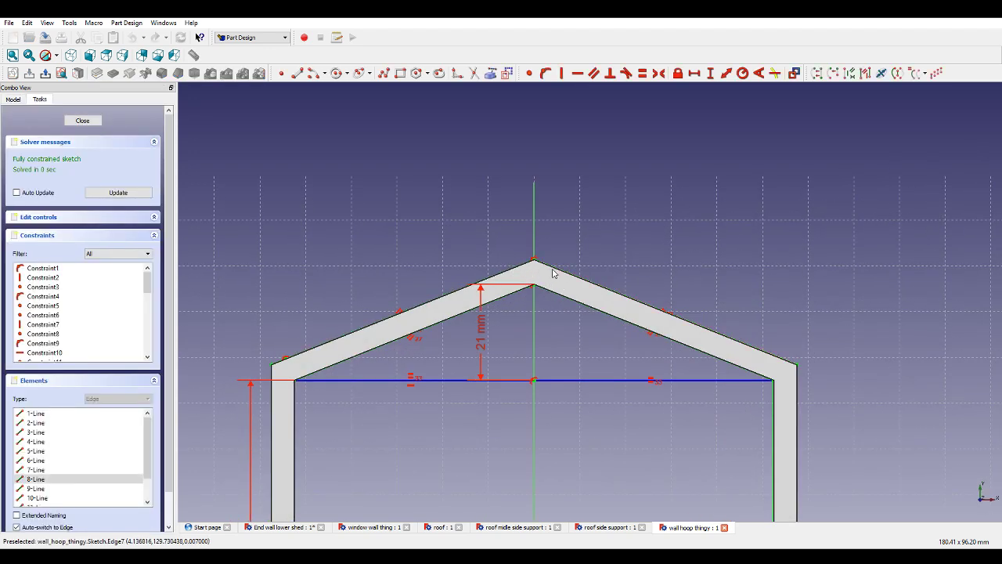
{"action": "left_click", "coordinate": [759, 73]}
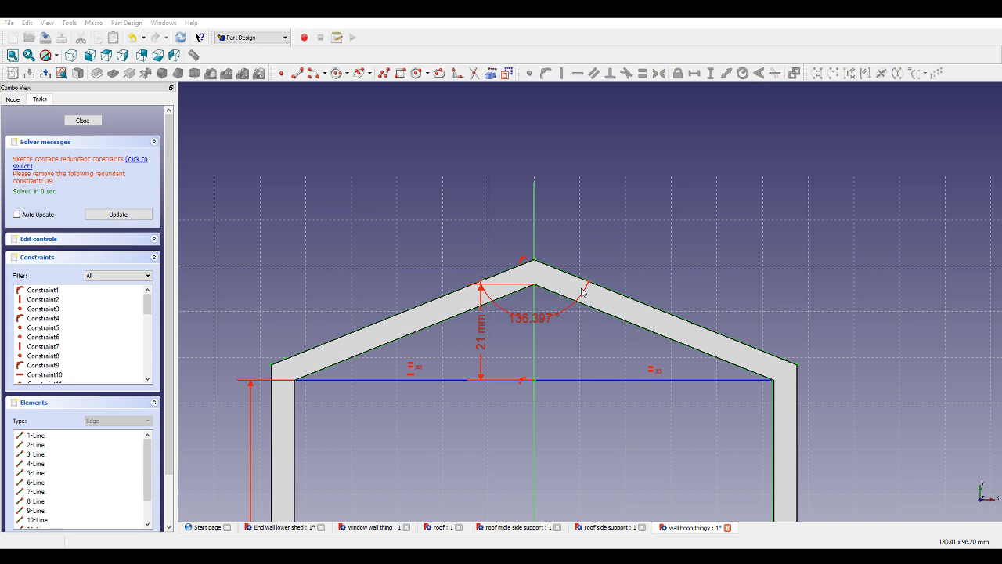
{"action": "key", "text": "ctrl+z"}
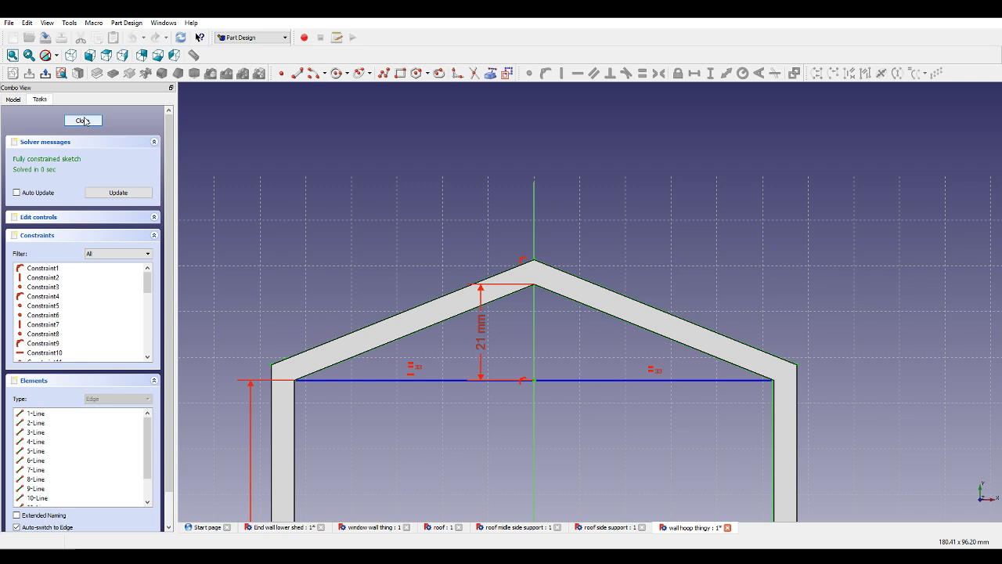
{"action": "left_click", "coordinate": [83, 121]}
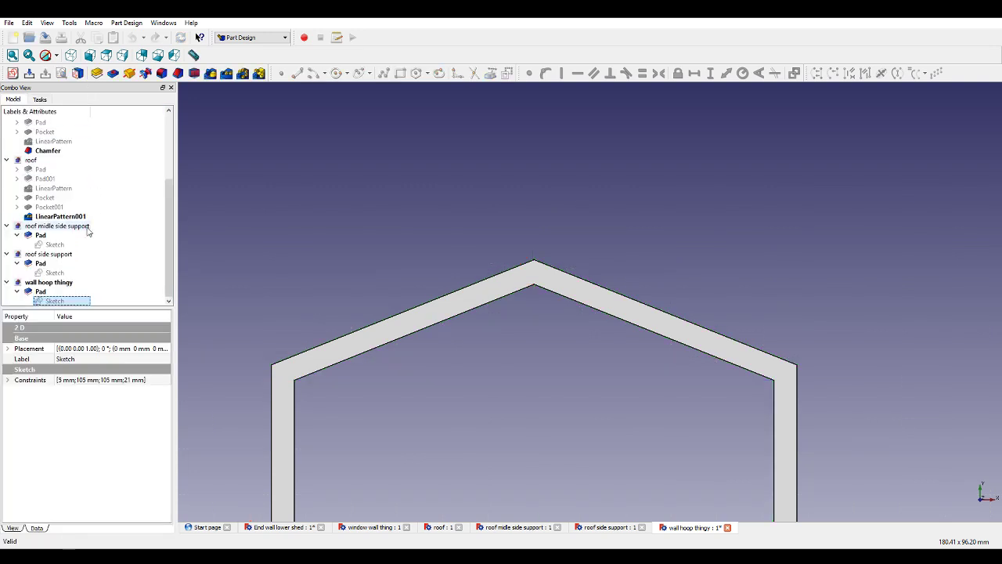
{"action": "left_click", "coordinate": [9, 73]}
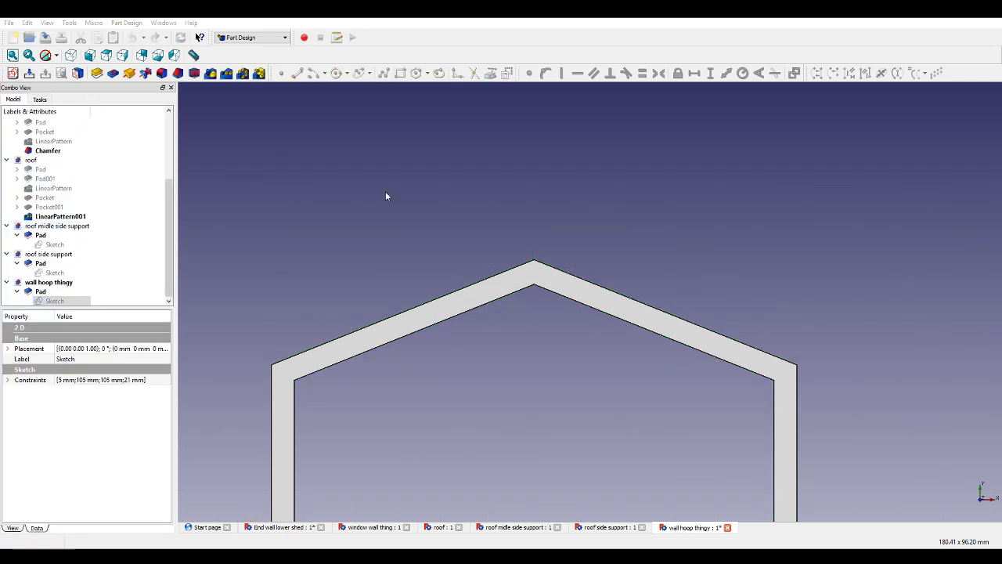
{"action": "left_click", "coordinate": [473, 319]}
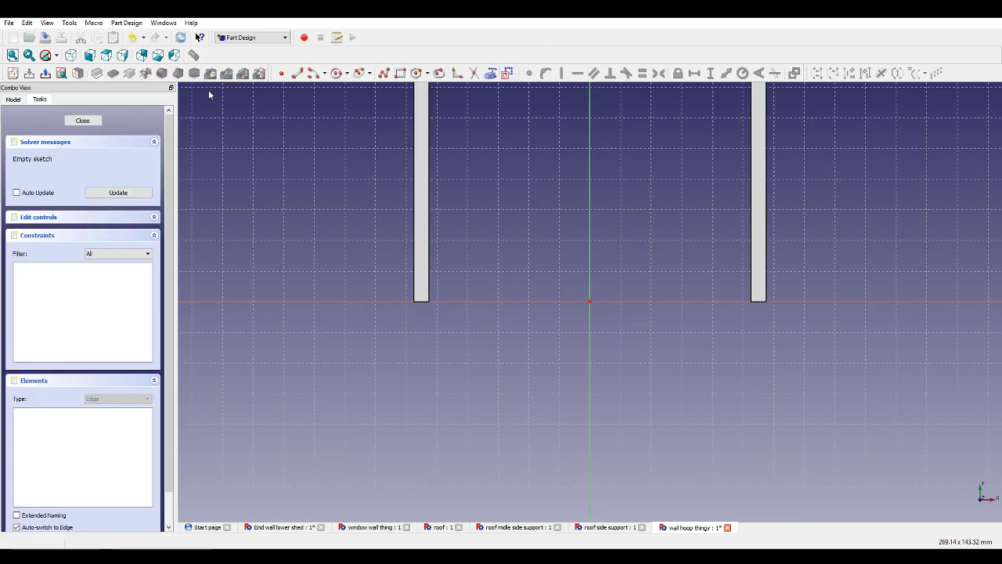
{"action": "left_click", "coordinate": [83, 120]}
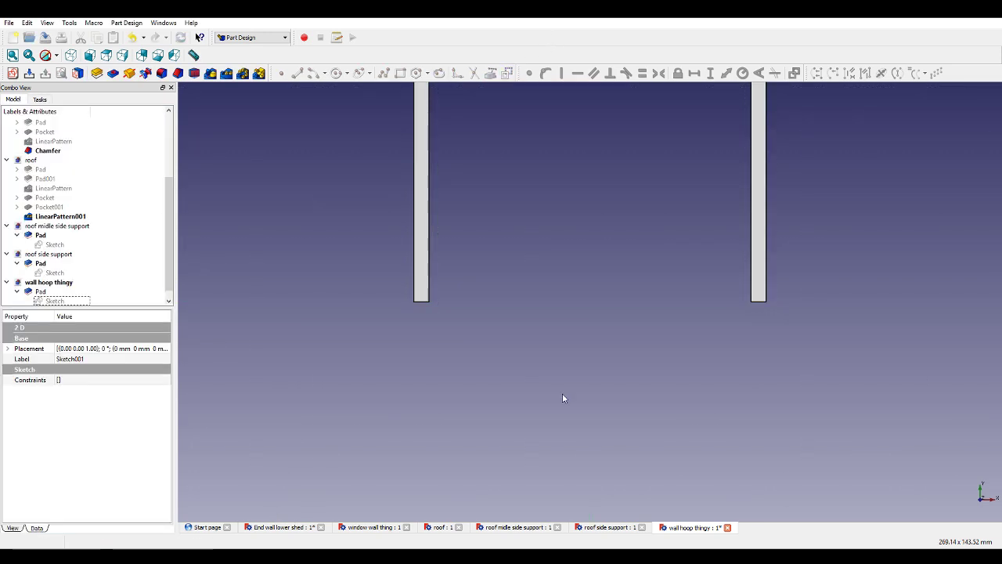
{"action": "scroll", "coordinate": [580, 376], "scroll_direction": "up", "scroll_amount": 3}
{"action": "scroll", "coordinate": [582, 369], "scroll_direction": "down", "scroll_amount": 7}
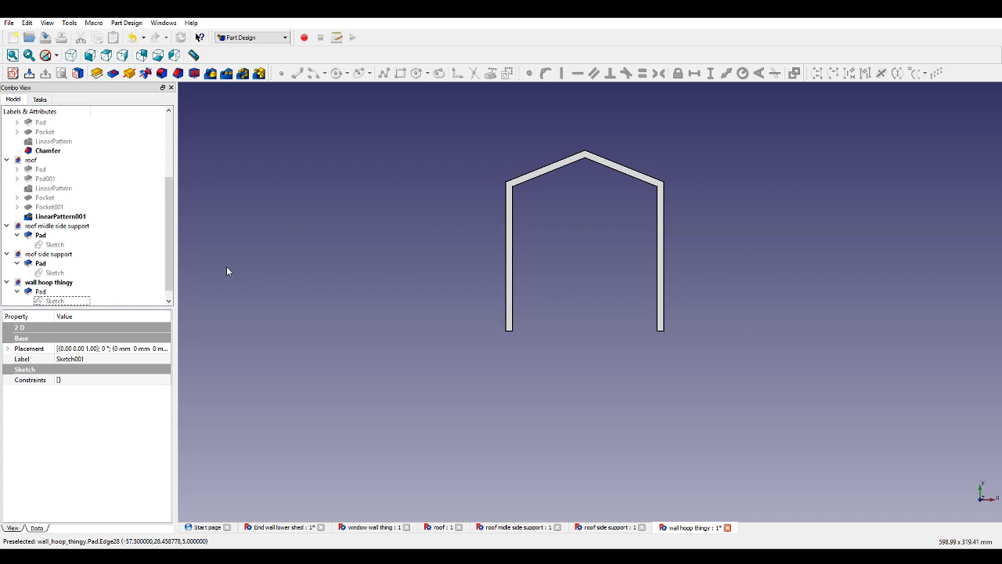
{"action": "left_click", "coordinate": [40, 304]}
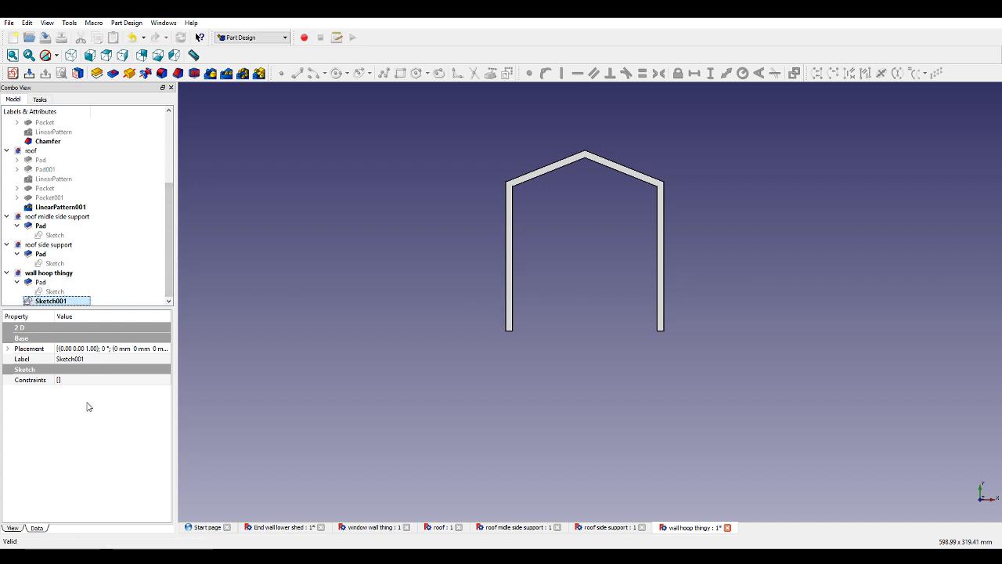
{"action": "key", "text": "Delete"}
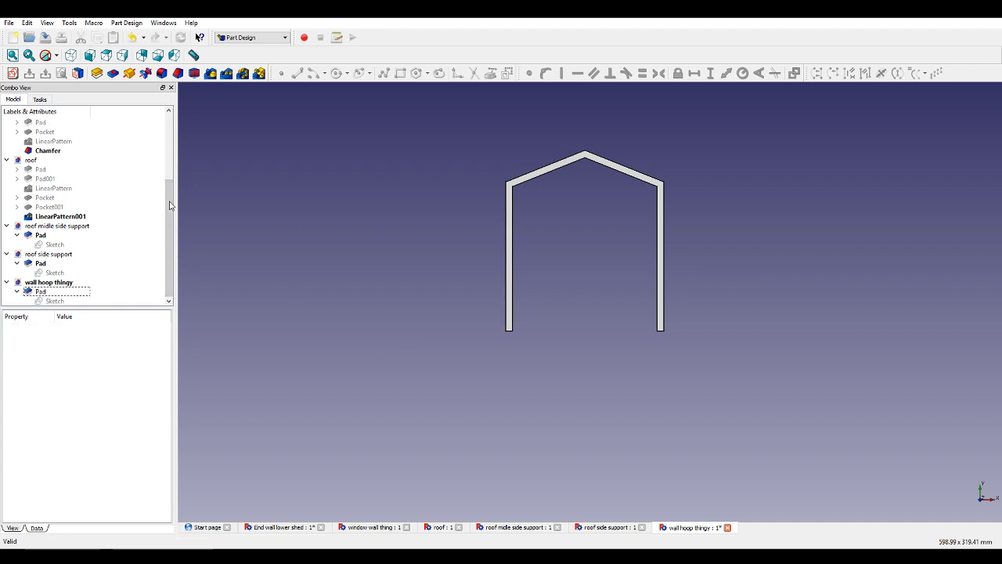
Start a sketch in a new document and draw a closed pentagon with its peak near the vertical axis and its base split at the origin.
{"action": "left_click", "coordinate": [13, 36]}
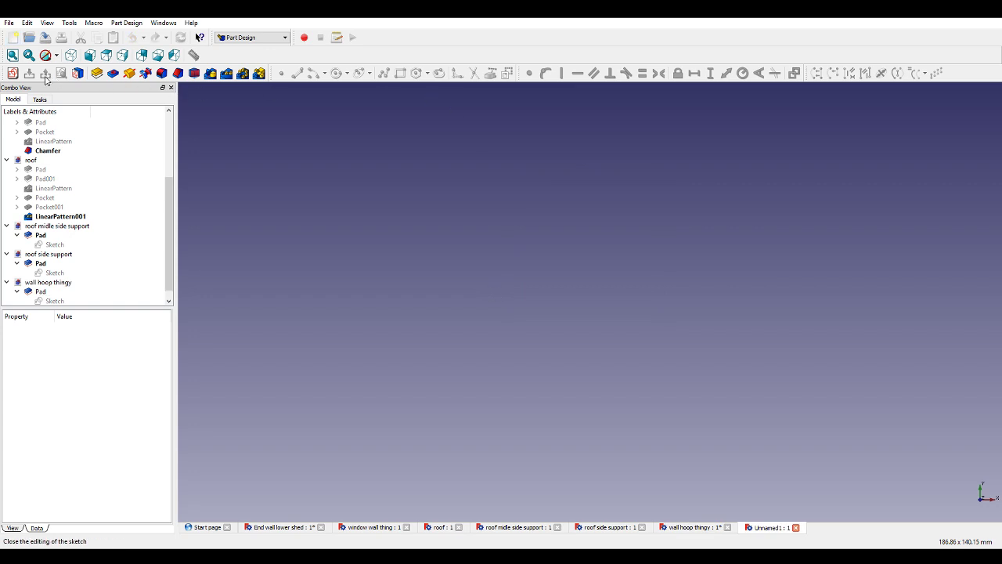
{"action": "left_click", "coordinate": [471, 329]}
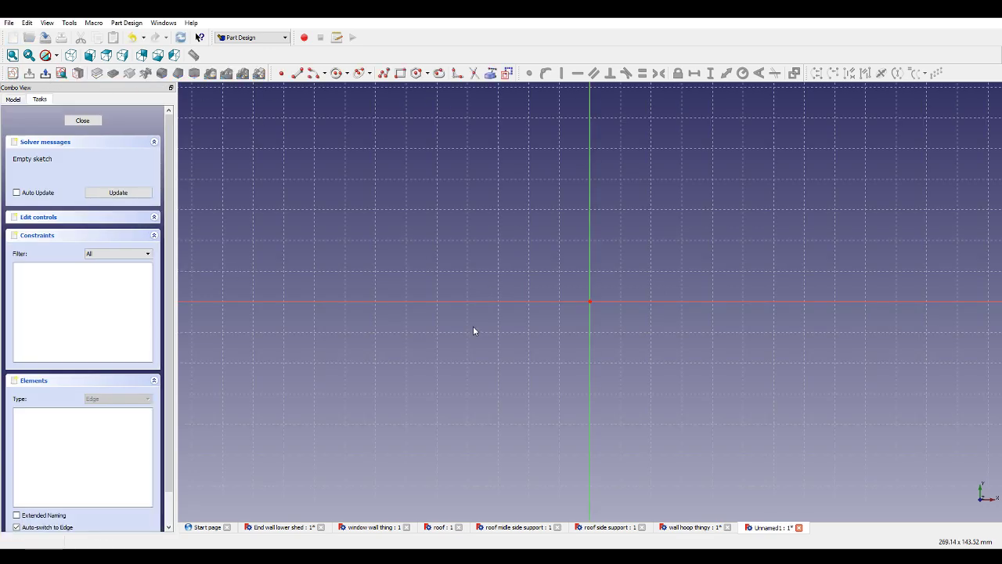
{"action": "scroll", "coordinate": [639, 314], "scroll_direction": "up", "scroll_amount": 4}
{"action": "left_click", "coordinate": [387, 72]}
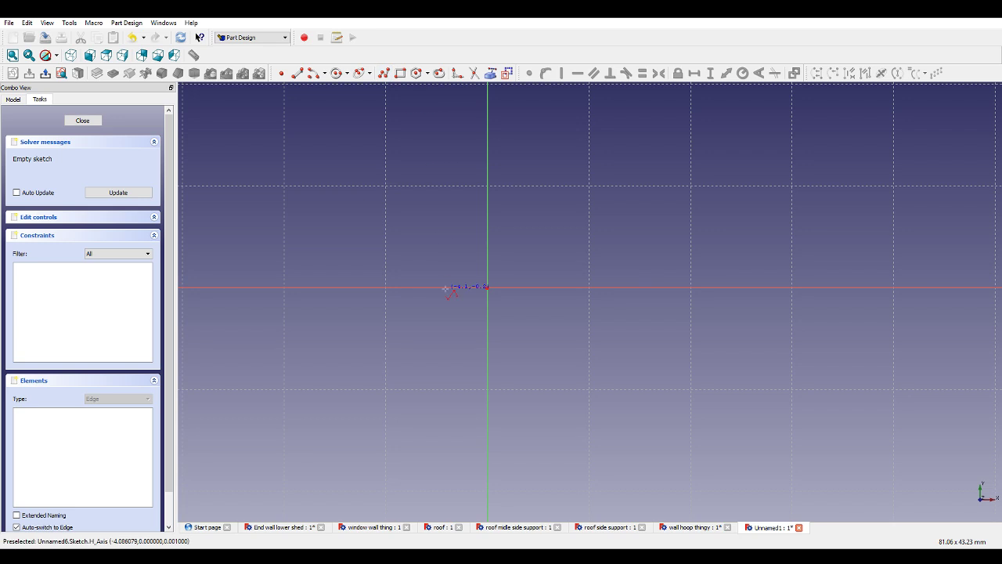
{"action": "left_click", "coordinate": [443, 288]}
{"action": "left_click", "coordinate": [419, 235]}
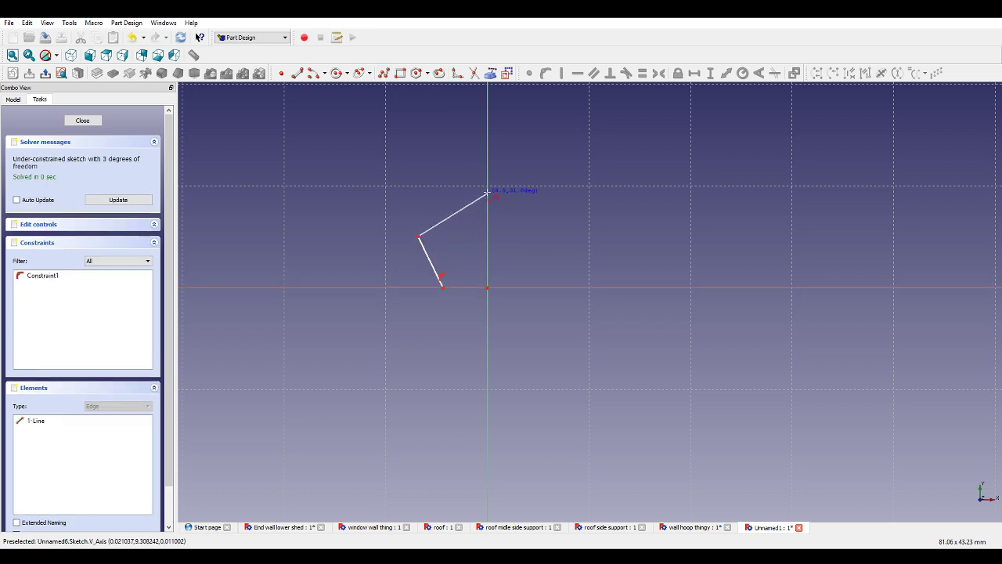
{"action": "left_click", "coordinate": [488, 192]}
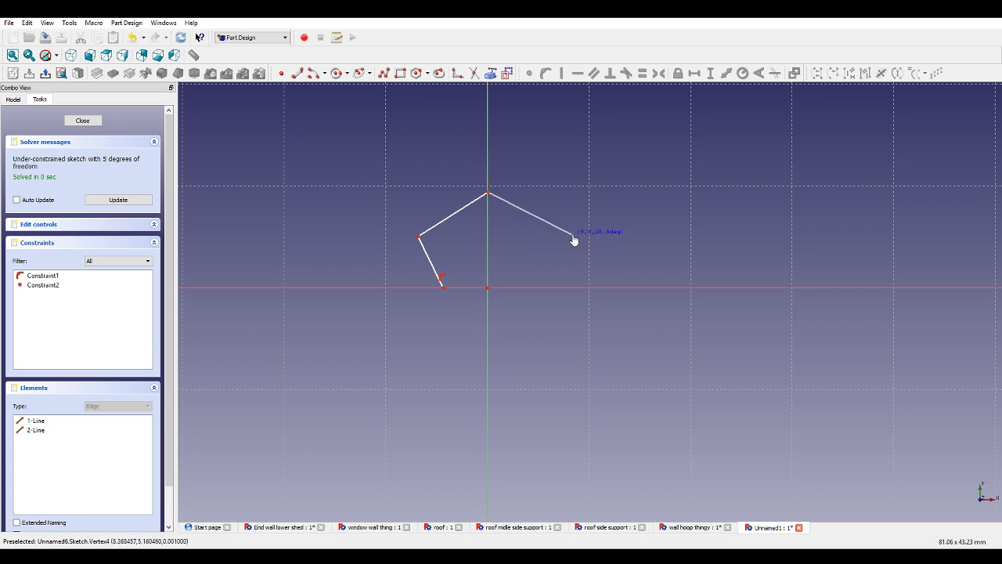
{"action": "left_click", "coordinate": [572, 235]}
{"action": "left_click", "coordinate": [533, 288]}
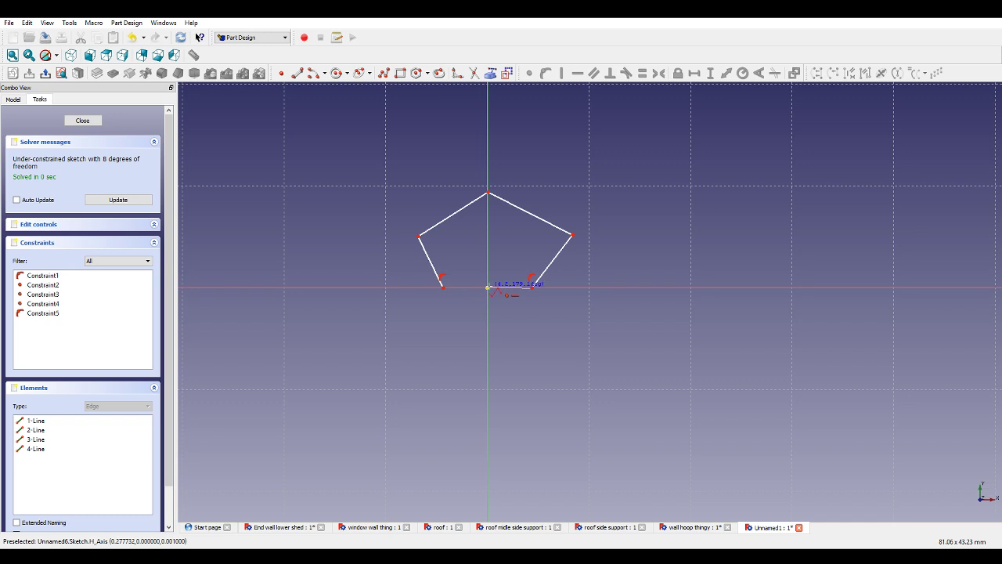
{"action": "left_click", "coordinate": [488, 288]}
{"action": "left_click", "coordinate": [443, 288]}
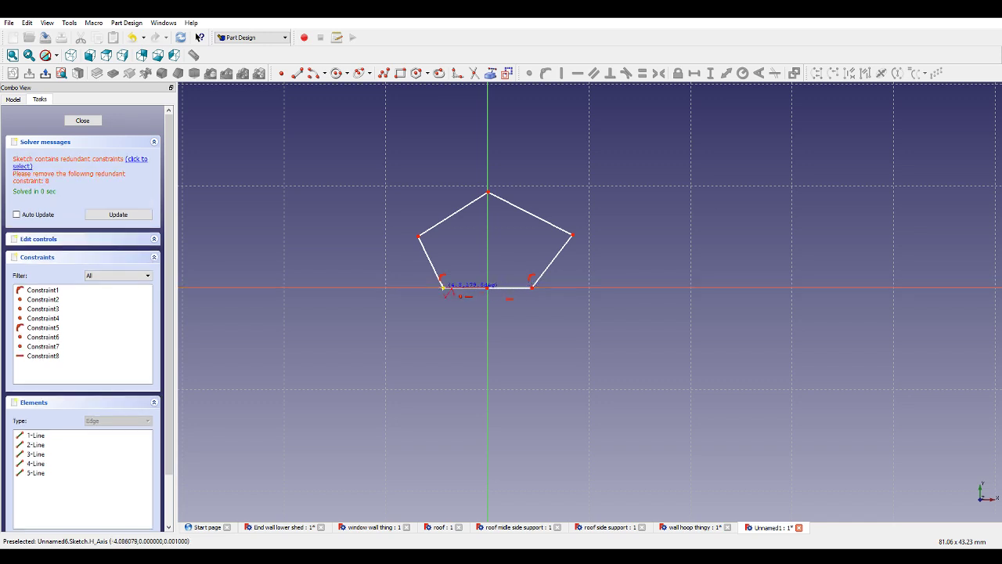
Constrain the angle between the pentagon's two upper sloping edges to 136.4°.
{"action": "left_click", "coordinate": [475, 204]}
{"action": "left_click", "coordinate": [512, 205]}
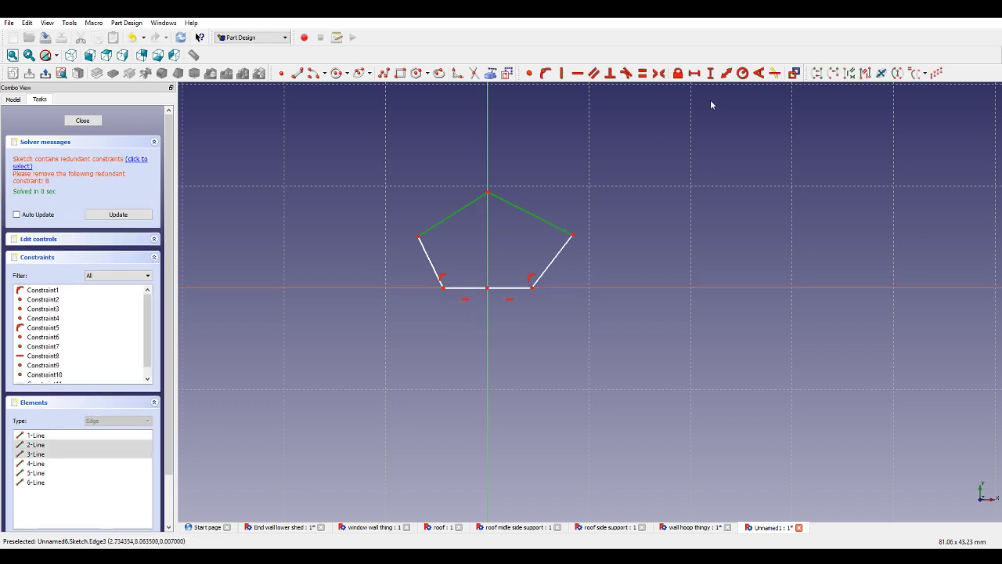
{"action": "left_click", "coordinate": [759, 73]}
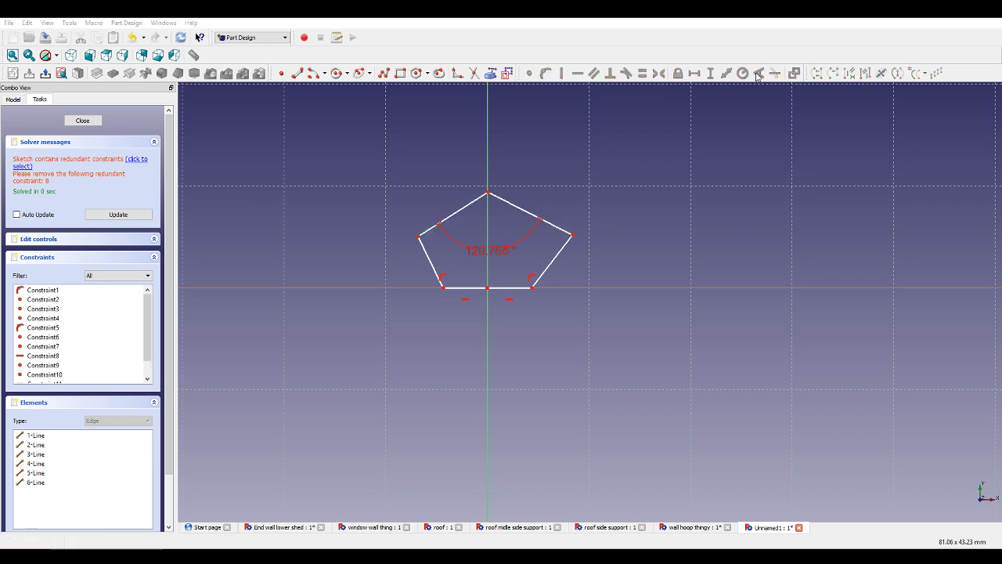
{"action": "key", "text": "Return"}
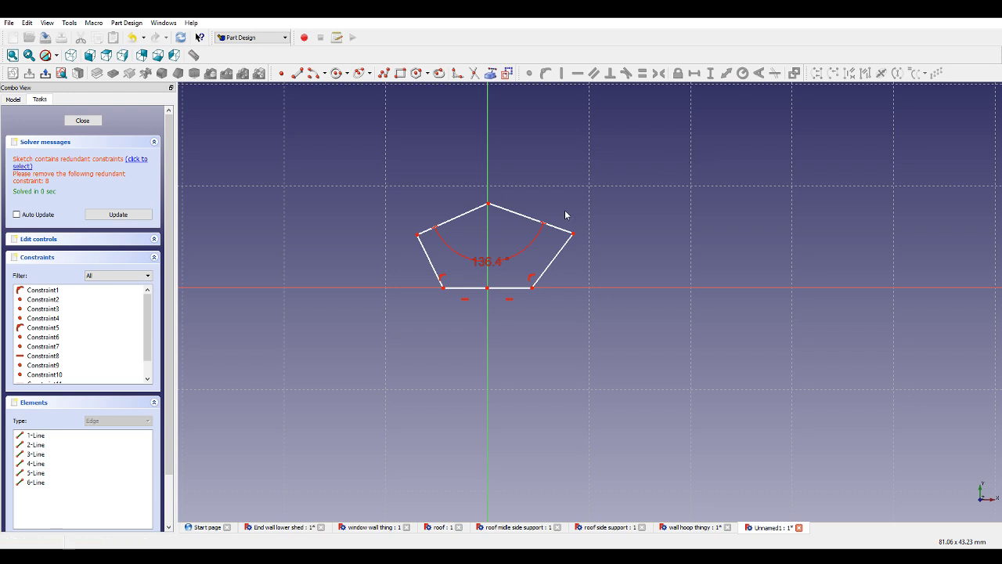
Make each short side edge perpendicular to the sloping upper edge it meets.
{"action": "scroll", "coordinate": [565, 211], "scroll_direction": "up", "scroll_amount": 1}
{"action": "left_click", "coordinate": [396, 260]}
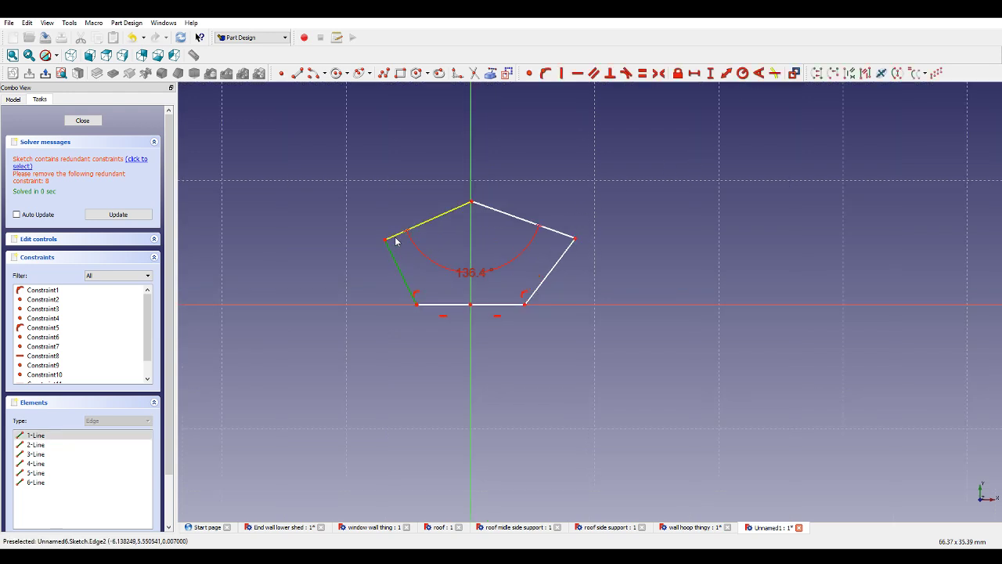
{"action": "left_click", "coordinate": [394, 235]}
{"action": "left_click", "coordinate": [610, 73]}
{"action": "left_click", "coordinate": [569, 249]}
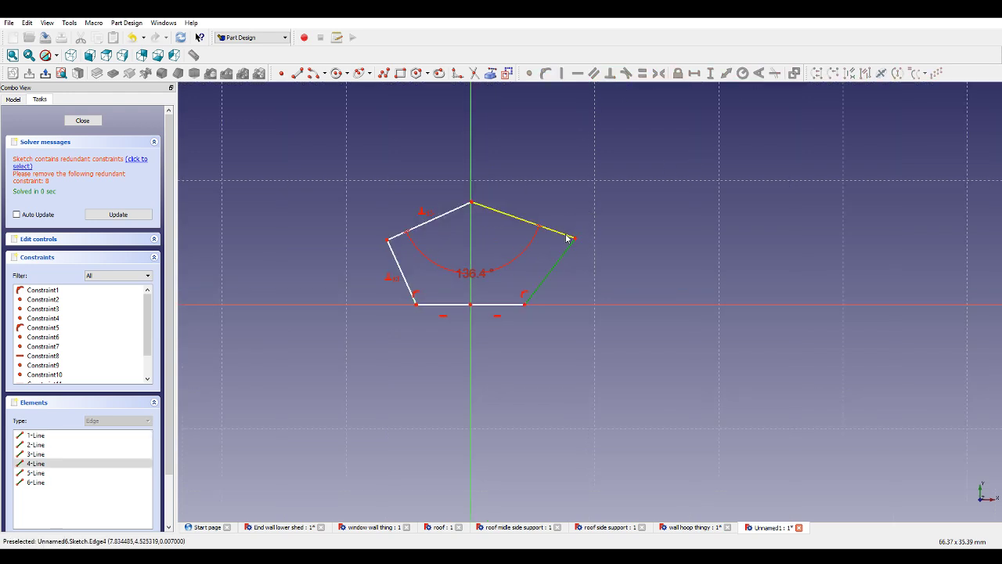
{"action": "left_click", "coordinate": [565, 235]}
{"action": "left_click", "coordinate": [610, 73]}
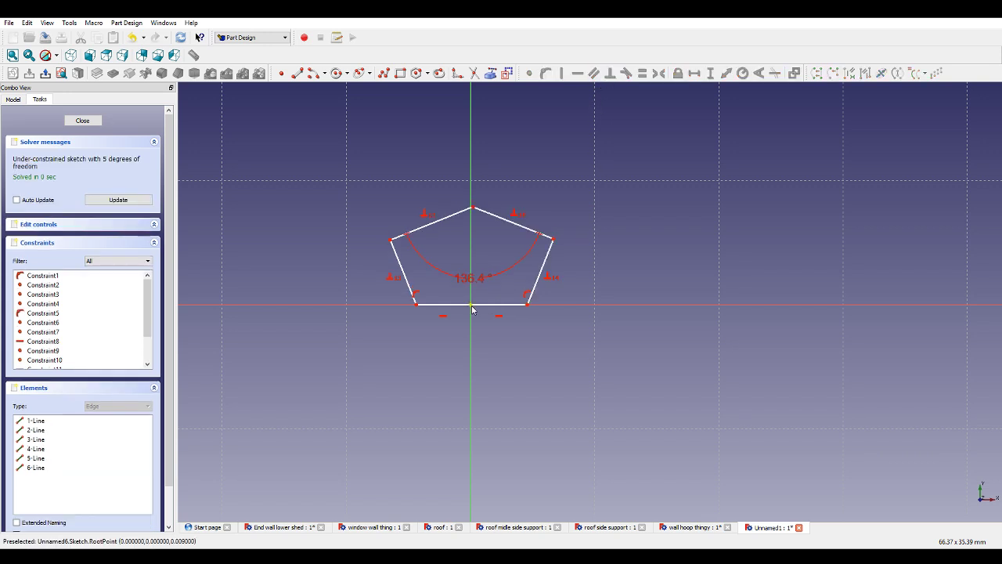
Constrain the two base halves to equal length, and likewise the two sloping upper edges.
{"action": "left_click", "coordinate": [481, 304]}
{"action": "left_click", "coordinate": [461, 305]}
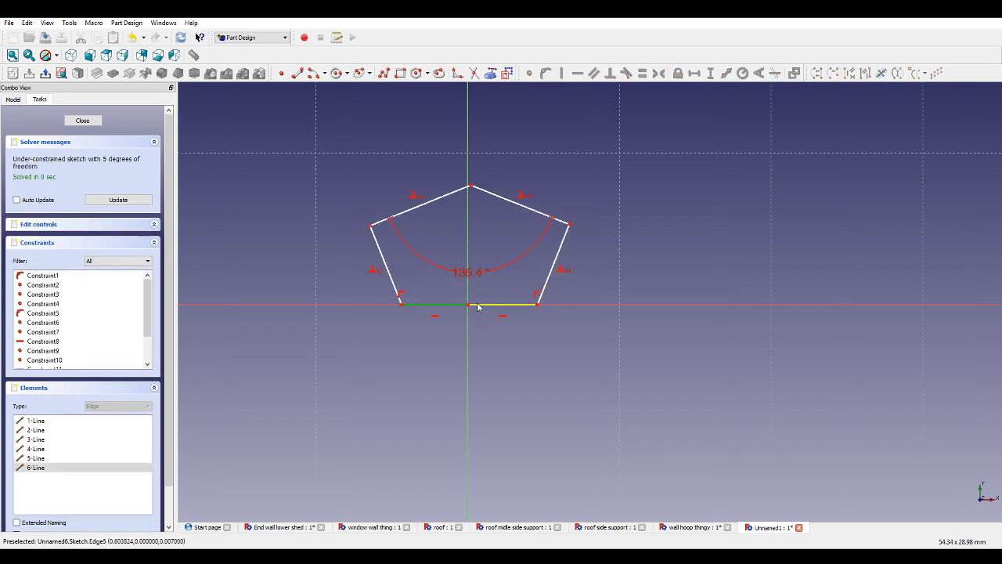
{"action": "left_click", "coordinate": [658, 73]}
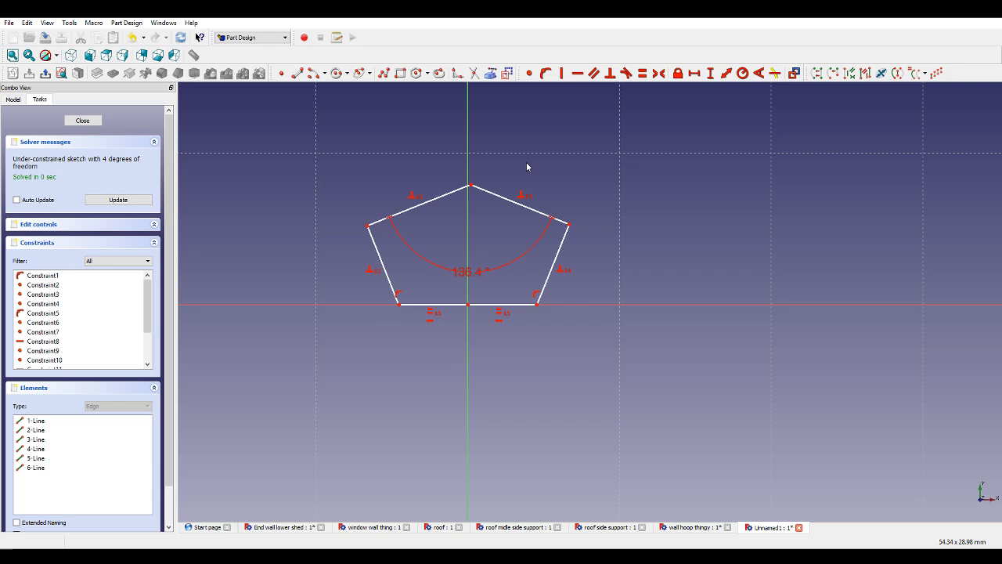
{"action": "left_click", "coordinate": [479, 189]}
{"action": "left_click", "coordinate": [453, 193]}
{"action": "left_click", "coordinate": [642, 73]}
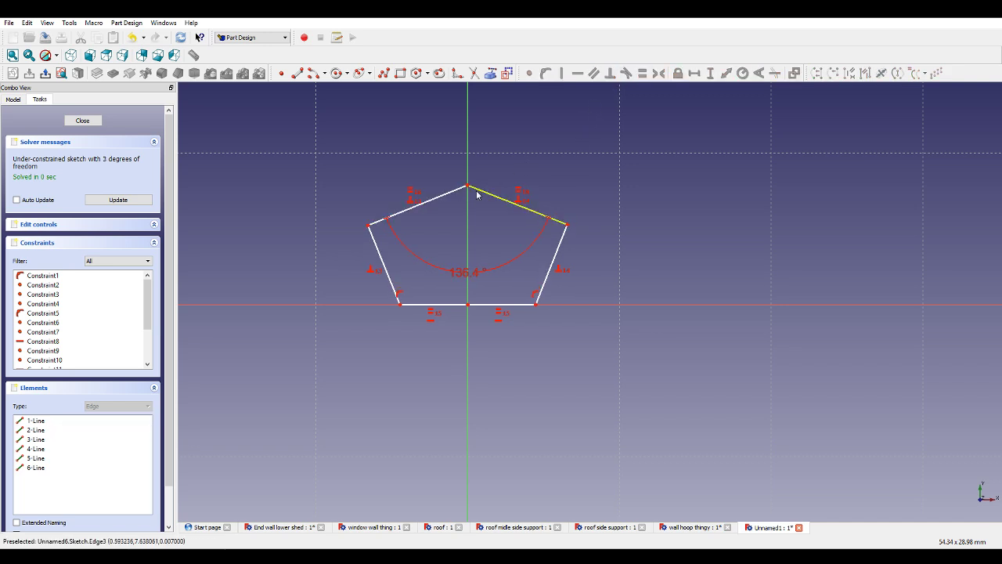
Constrain the pentagon's peak point onto the vertical axis.
{"action": "left_click", "coordinate": [470, 186]}
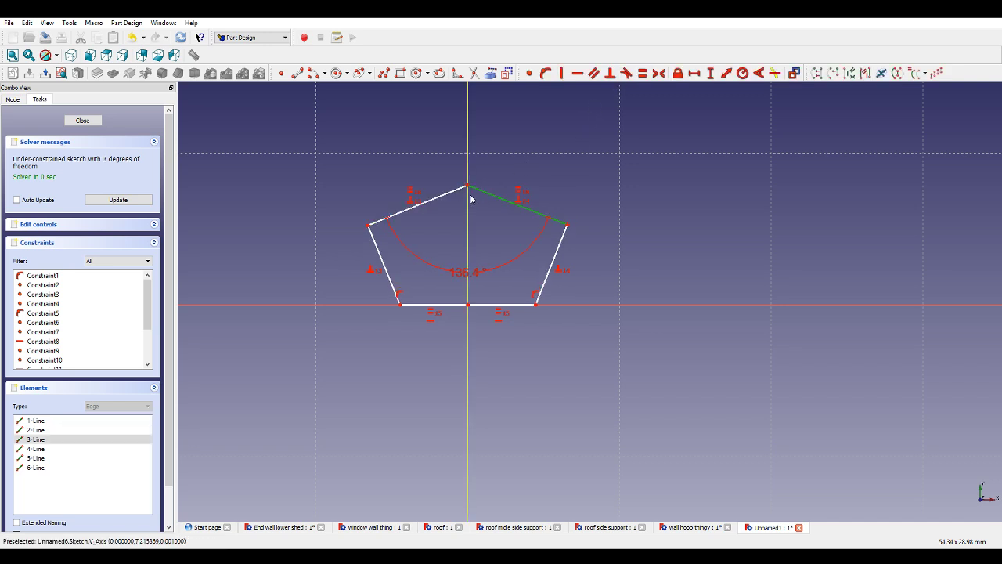
{"action": "left_click", "coordinate": [475, 207]}
{"action": "left_click", "coordinate": [469, 189]}
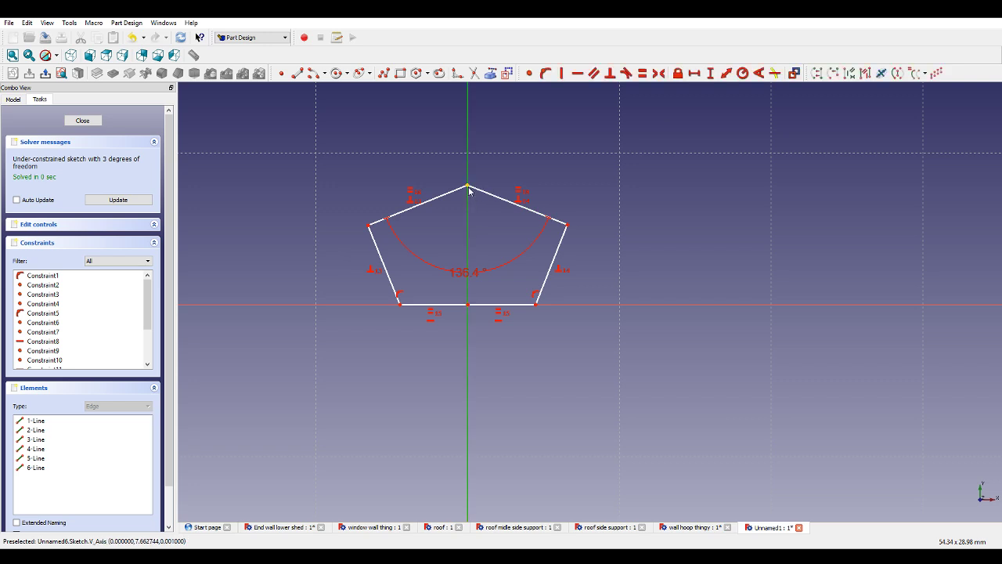
{"action": "left_click", "coordinate": [546, 73]}
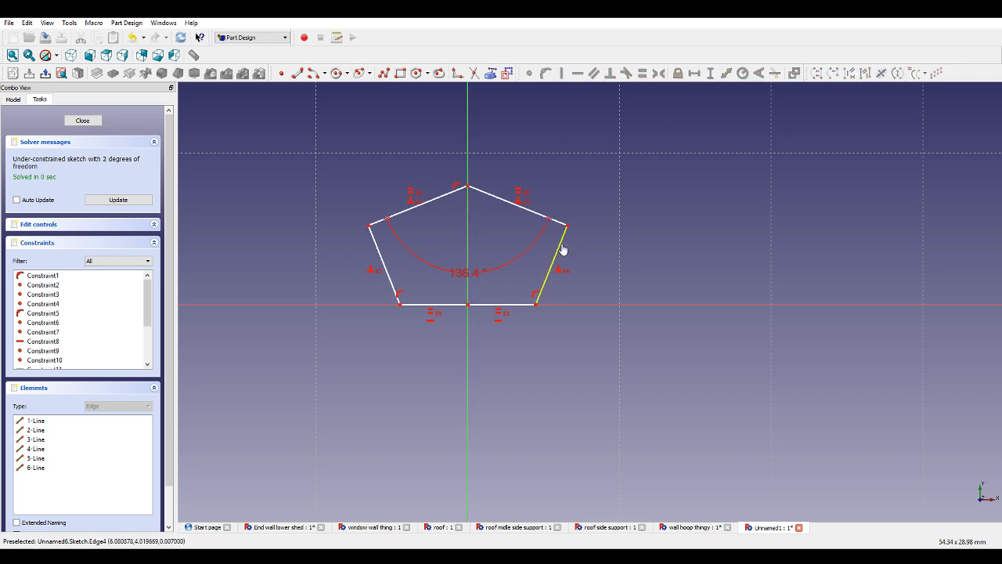
Make the two short side edges equal and set their length to 3 mm.
{"action": "left_click", "coordinate": [380, 249]}
{"action": "left_click", "coordinate": [559, 249]}
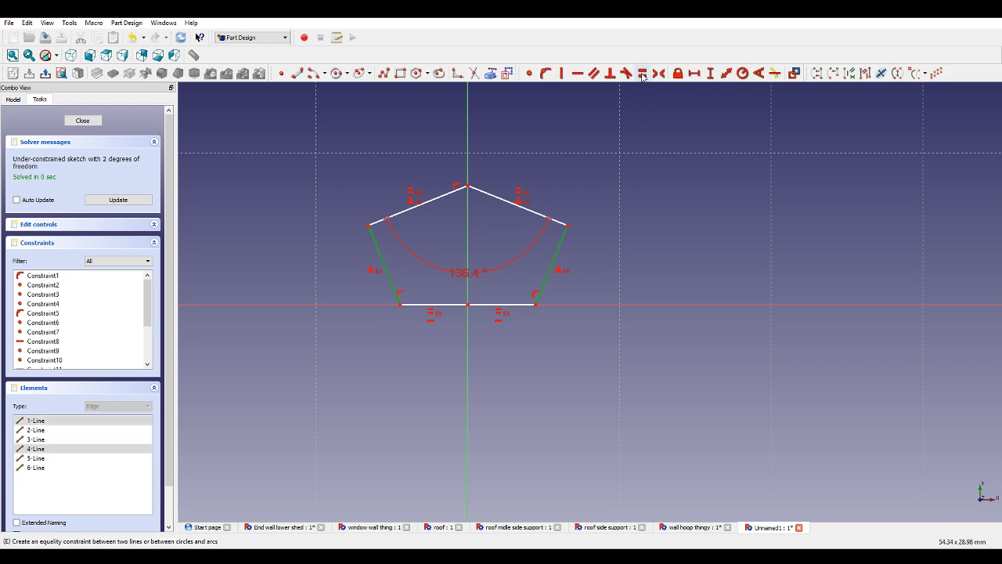
{"action": "left_click", "coordinate": [642, 73]}
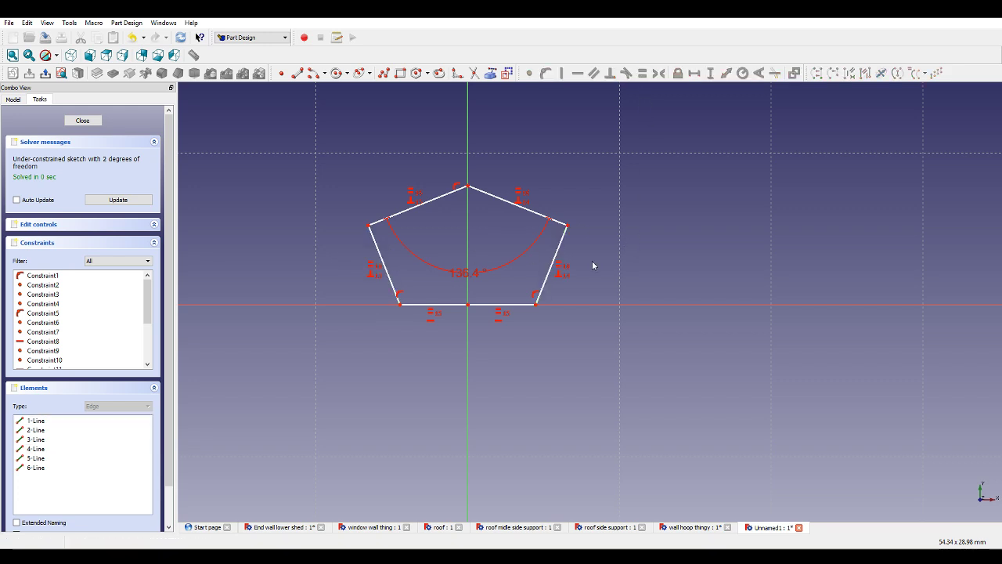
{"action": "left_click", "coordinate": [385, 257]}
{"action": "left_click", "coordinate": [726, 73]}
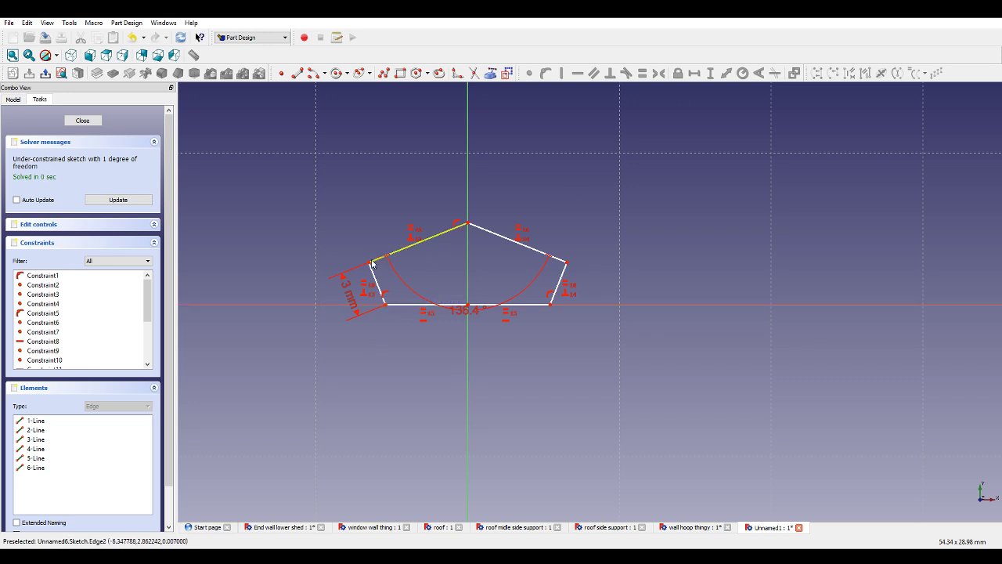
Set the horizontal distance between the two base corners to 4 mm.
{"action": "scroll", "coordinate": [478, 282], "scroll_direction": "up", "scroll_amount": 2}
{"action": "scroll", "coordinate": [474, 284], "scroll_direction": "up", "scroll_amount": 3}
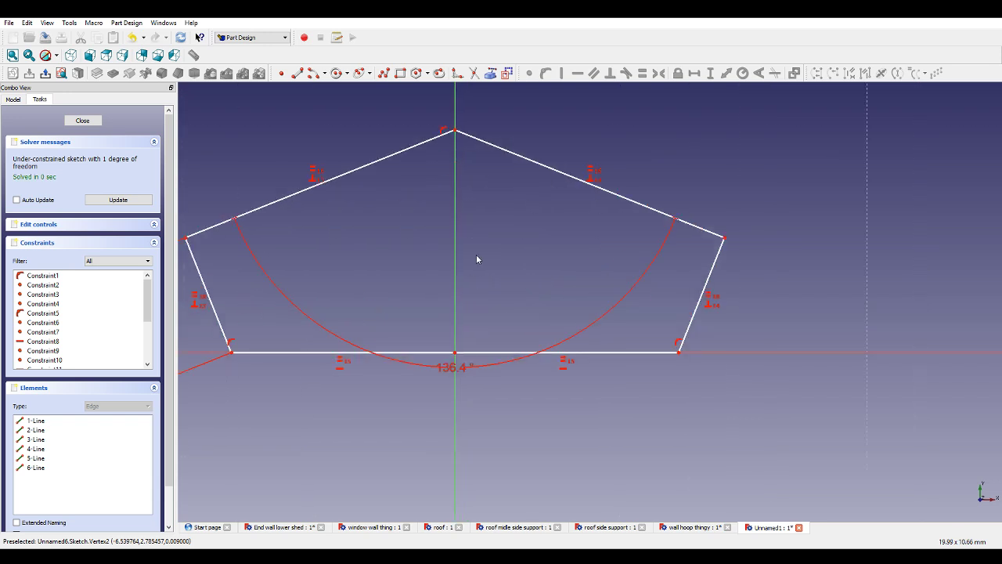
{"action": "scroll", "coordinate": [479, 202], "scroll_direction": "down", "scroll_amount": 3}
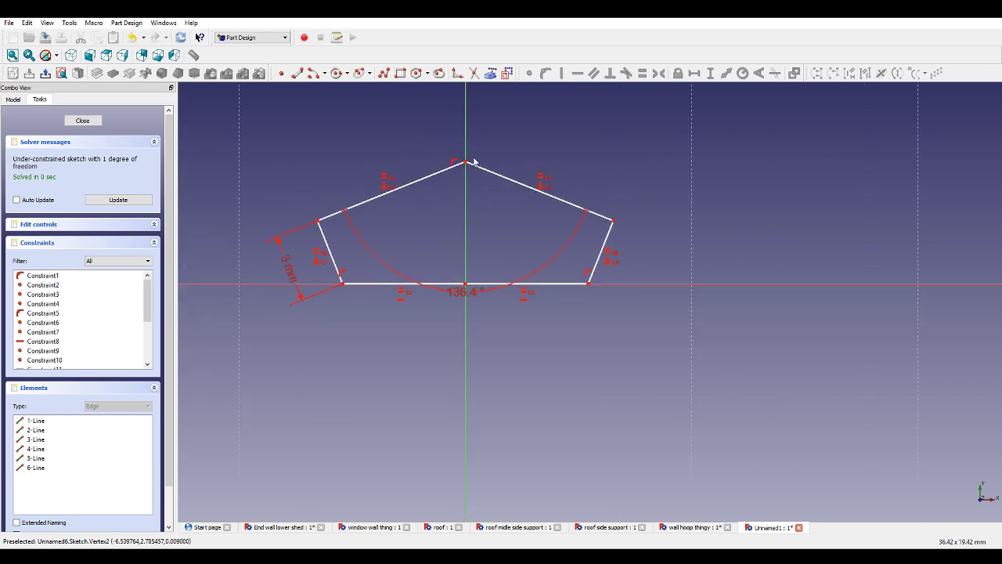
{"action": "left_click", "coordinate": [432, 283]}
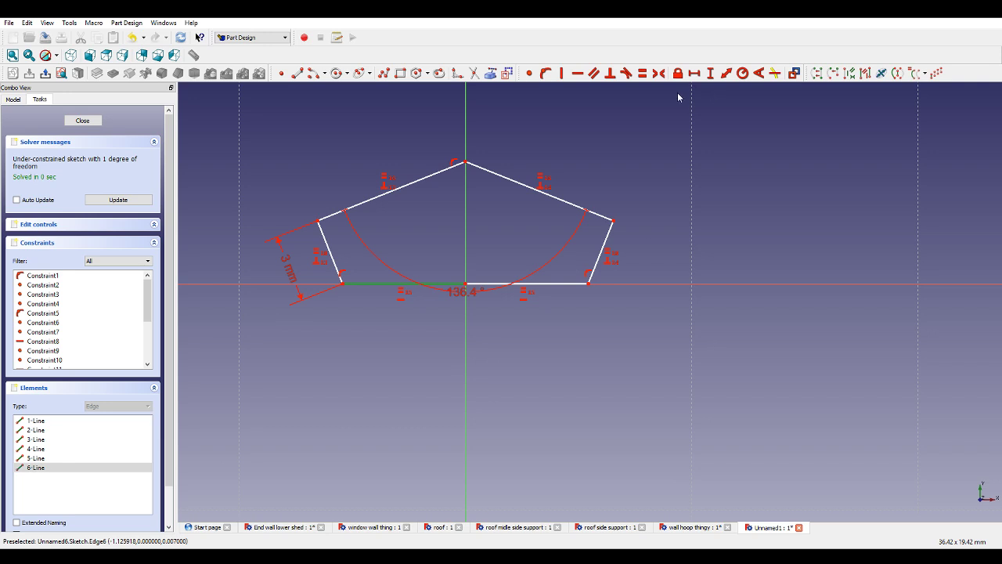
{"action": "left_click", "coordinate": [607, 281]}
{"action": "left_click", "coordinate": [589, 284]}
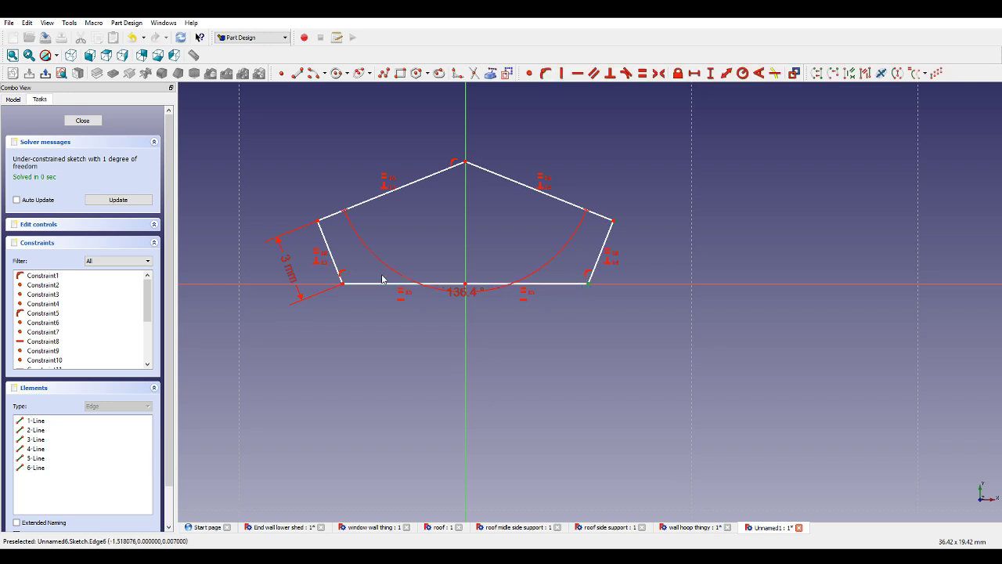
{"action": "left_click", "coordinate": [343, 282]}
{"action": "left_click", "coordinate": [695, 74]}
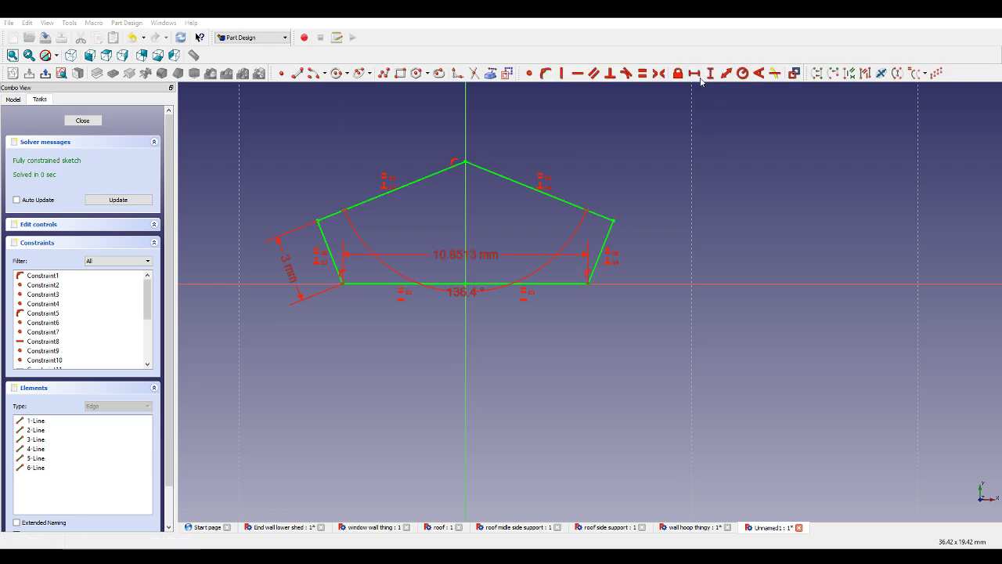
{"action": "type", "text": "4"}
{"action": "key", "text": "Return"}
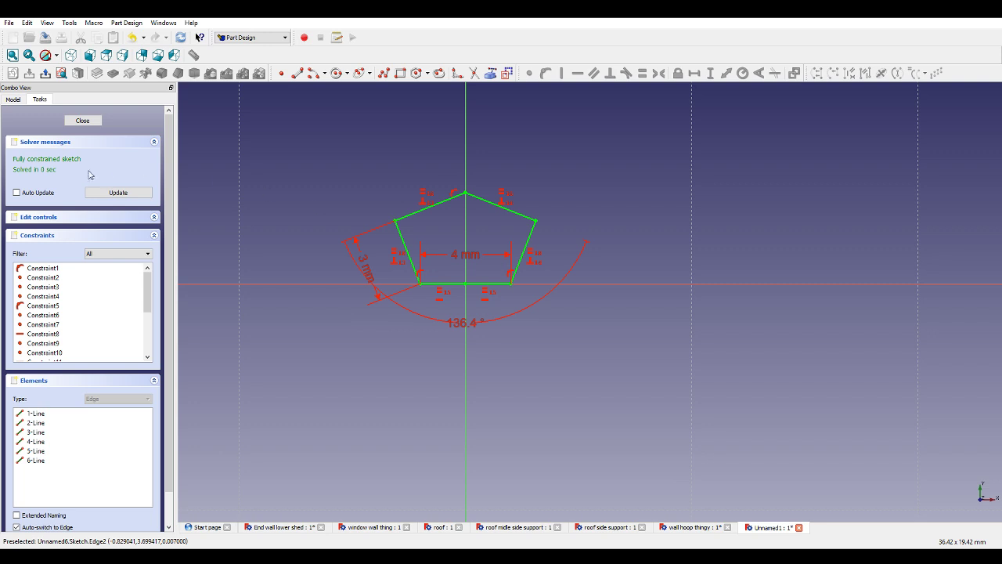
Finish the pentagonal sketch and pad it to a length of 93.75 mm.
{"action": "left_click", "coordinate": [82, 121]}
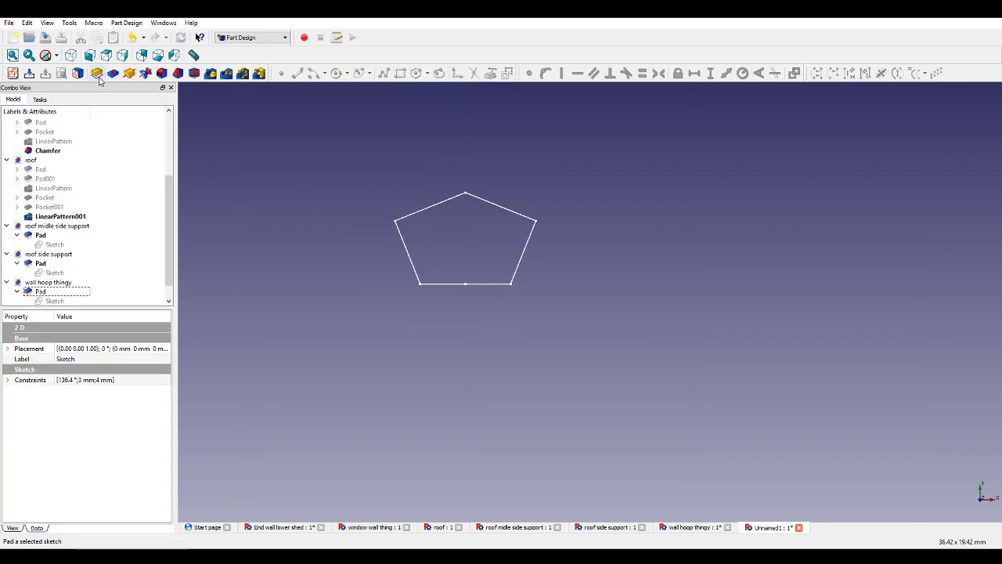
{"action": "left_click", "coordinate": [98, 75]}
{"action": "type", "text": "53"}
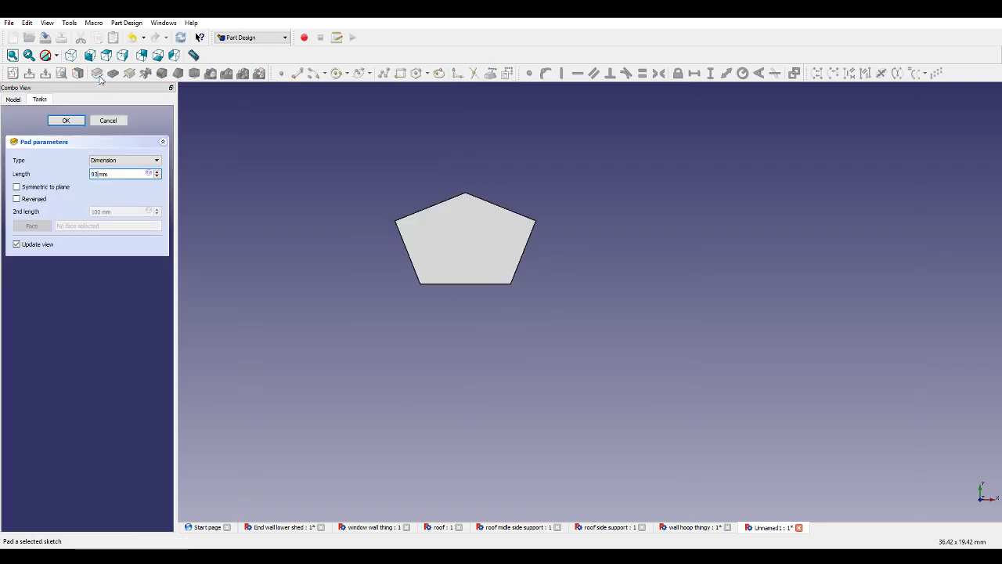
{"action": "type", "text": ".75"}
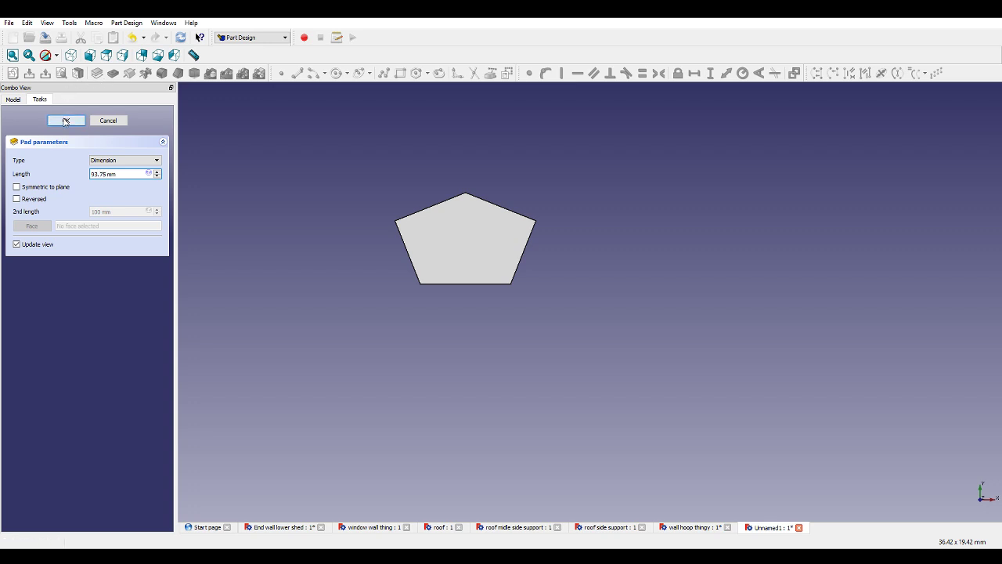
{"action": "left_click", "coordinate": [65, 121]}
Inspect the new pentagonal beam and save its document as "roof midle support".
{"action": "middle_click_drag", "start_coordinate": [483, 266], "coordinate": [540, 272]}
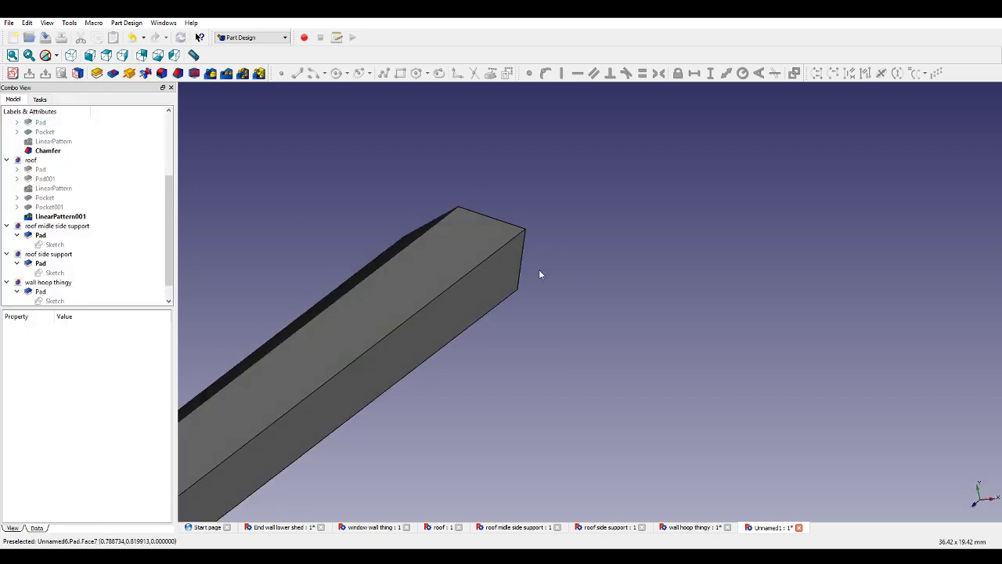
{"action": "scroll", "coordinate": [589, 271], "scroll_direction": "down", "scroll_amount": 5}
{"action": "middle_click_drag", "start_coordinate": [593, 162], "coordinate": [569, 165]}
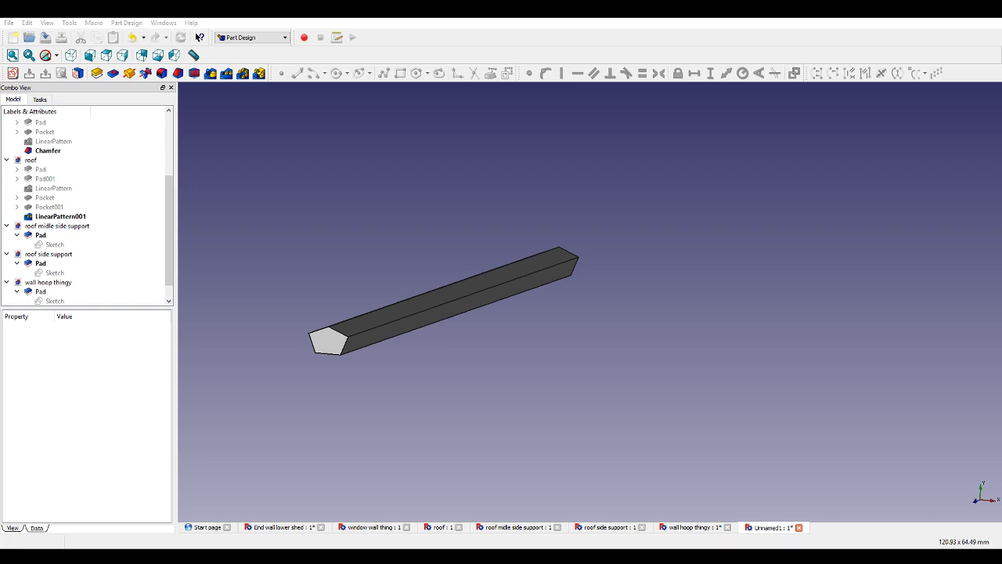
{"action": "mouse_move", "coordinate": [689, 221]}
{"action": "middle_mouse_down"}
{"action": "mouse_move", "coordinate": [705, 193]}
{"action": "mouse_move", "coordinate": [695, 209]}
{"action": "middle_mouse_up"}
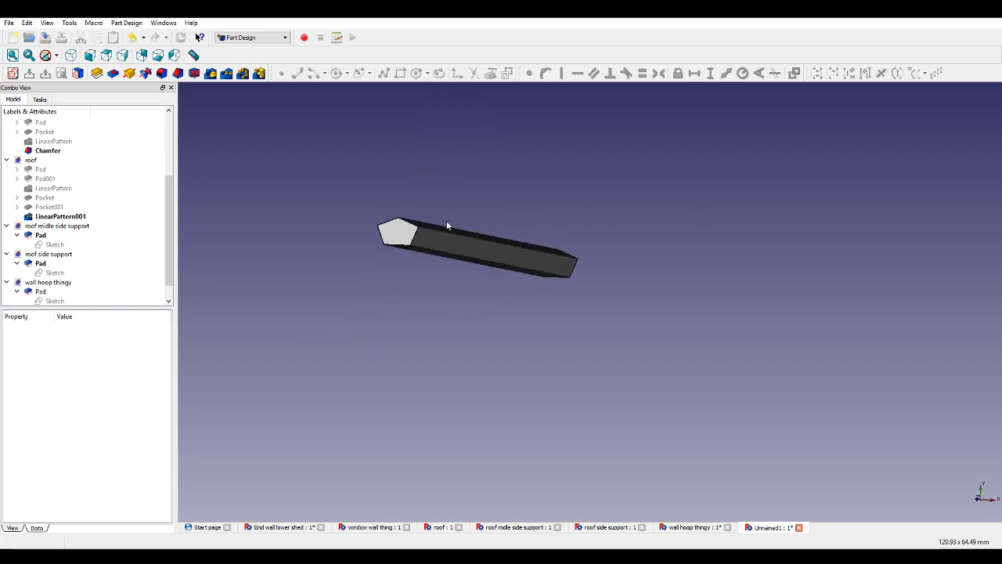
{"action": "scroll", "coordinate": [407, 239], "scroll_direction": "up", "scroll_amount": 3}
{"action": "scroll", "coordinate": [409, 239], "scroll_direction": "down", "scroll_amount": 1}
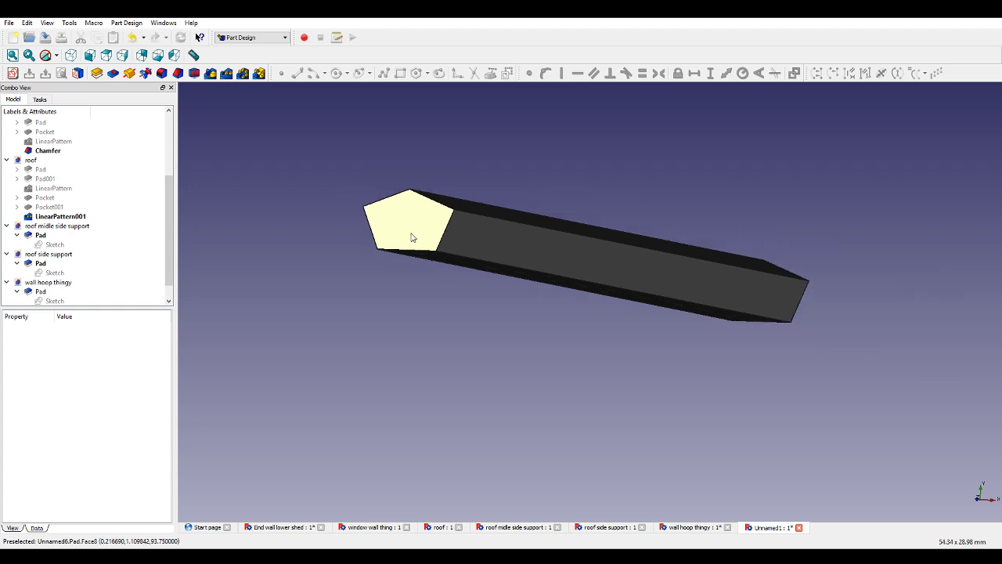
{"action": "middle_click_drag", "start_coordinate": [453, 251], "coordinate": [379, 235]}
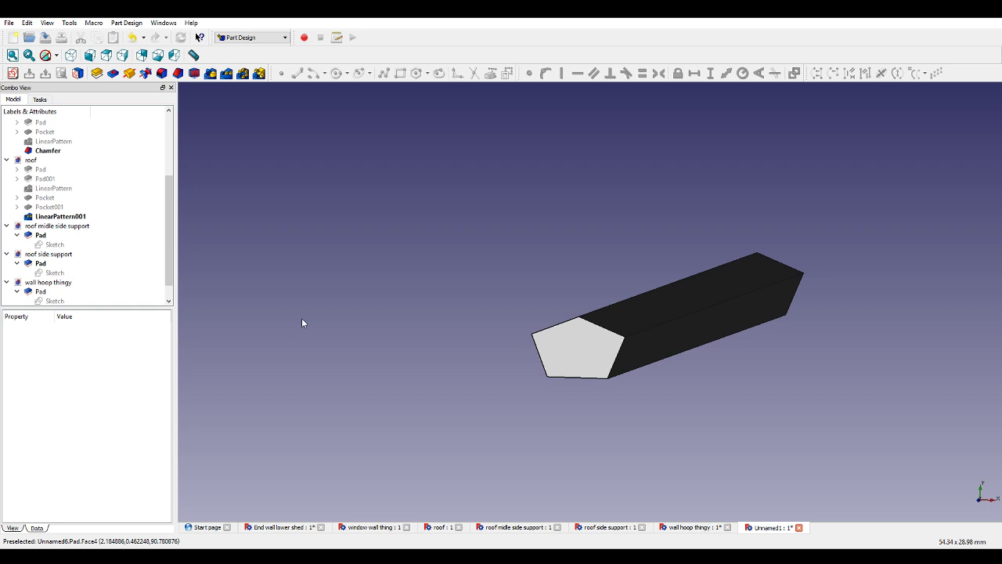
{"action": "left_click", "coordinate": [45, 41]}
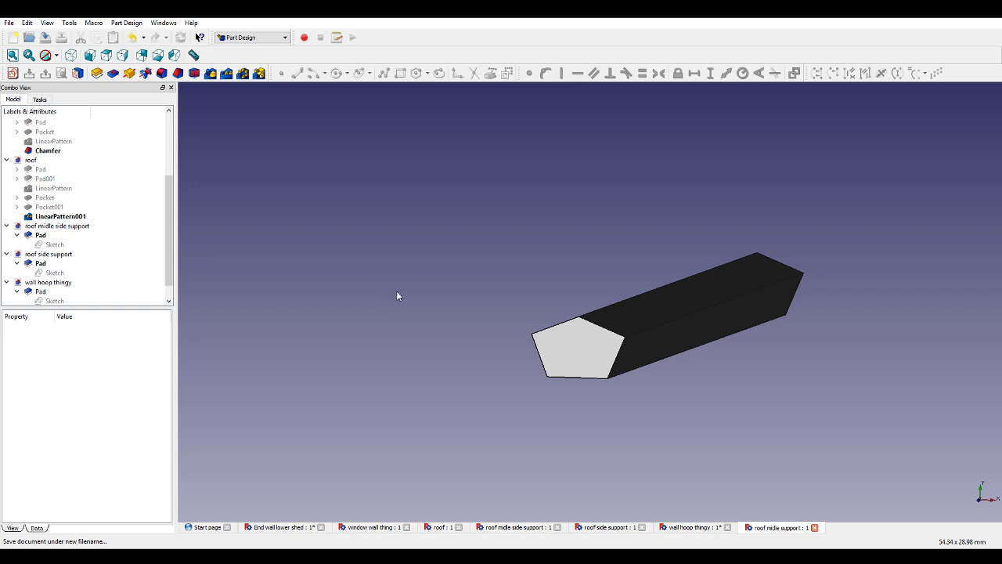
Export Pad002 from the End wall lower shed document and save that document.
{"action": "left_click", "coordinate": [689, 527]}
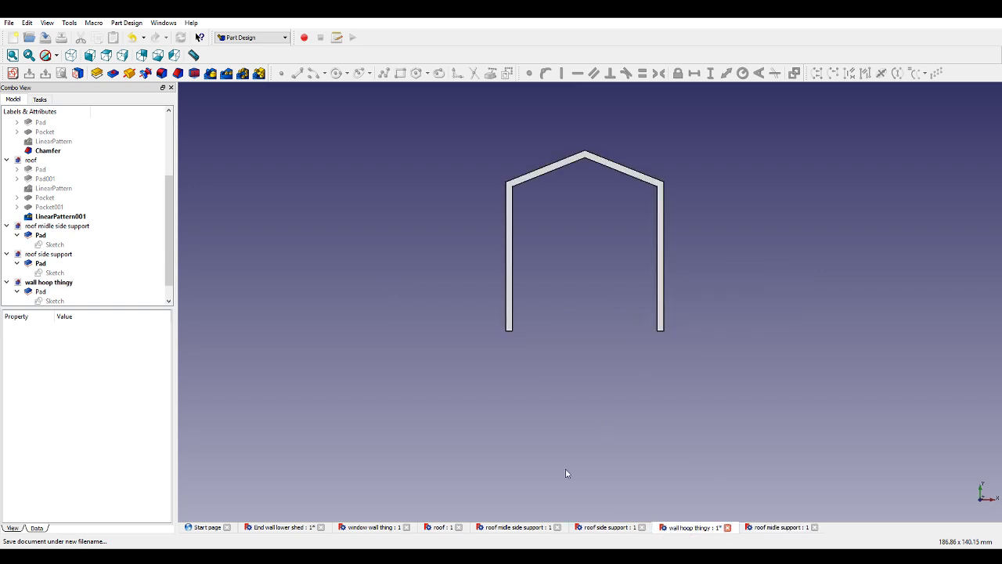
{"action": "left_click", "coordinate": [283, 530]}
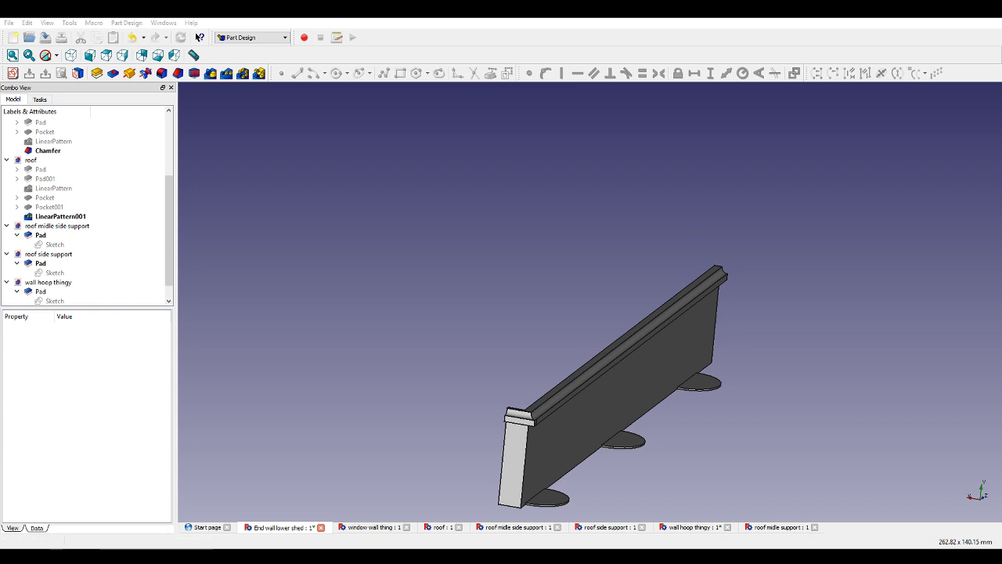
{"action": "left_click", "coordinate": [547, 243]}
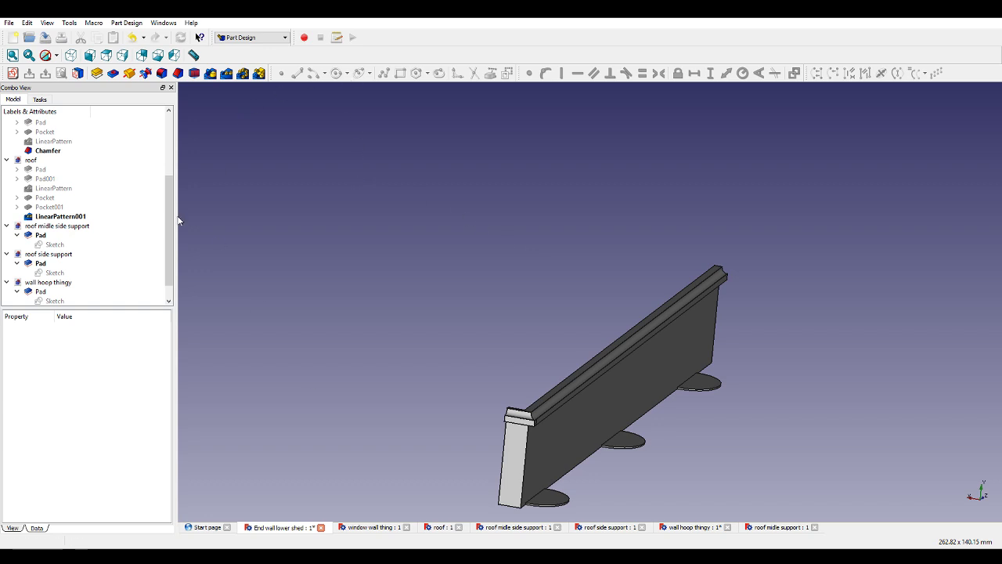
{"action": "scroll", "coordinate": [76, 190], "scroll_direction": "up", "scroll_amount": 4}
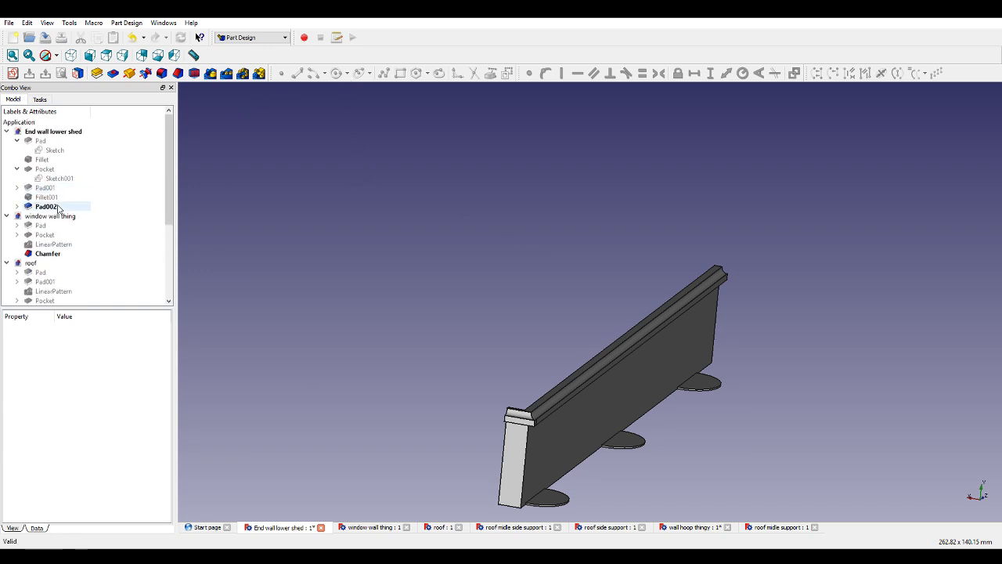
{"action": "left_click", "coordinate": [47, 207]}
{"action": "left_click", "coordinate": [412, 248]}
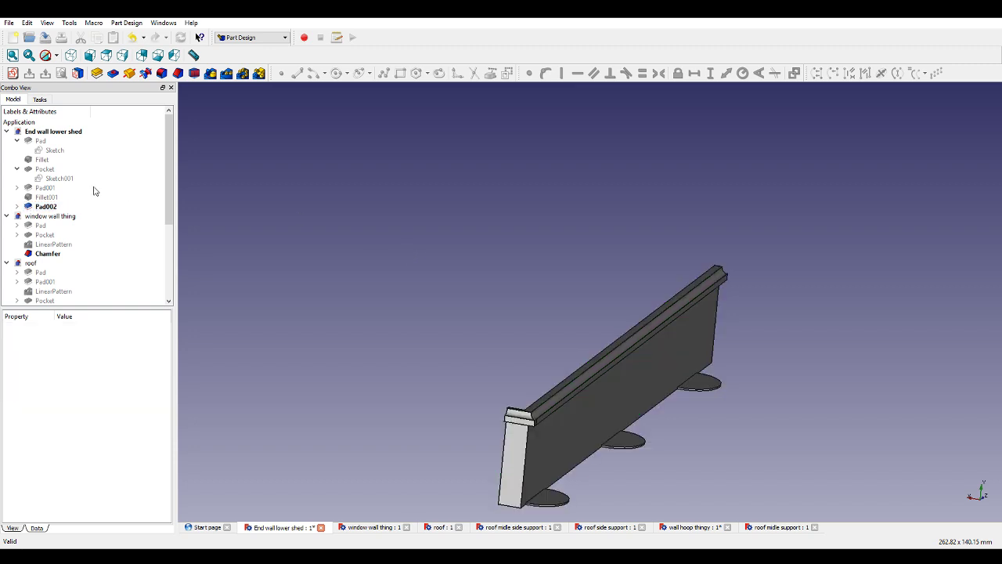
{"action": "left_click", "coordinate": [47, 207]}
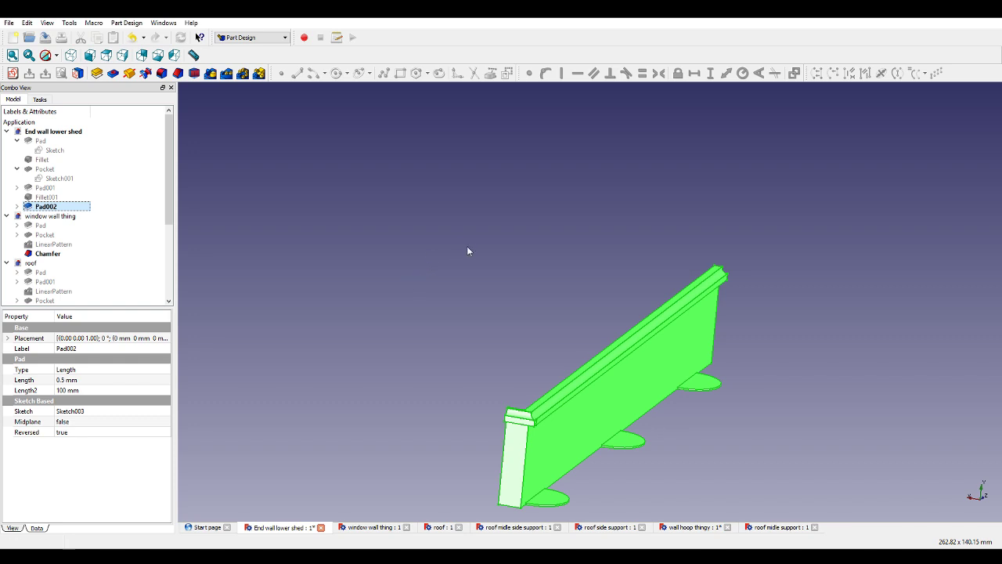
{"action": "left_click", "coordinate": [555, 244]}
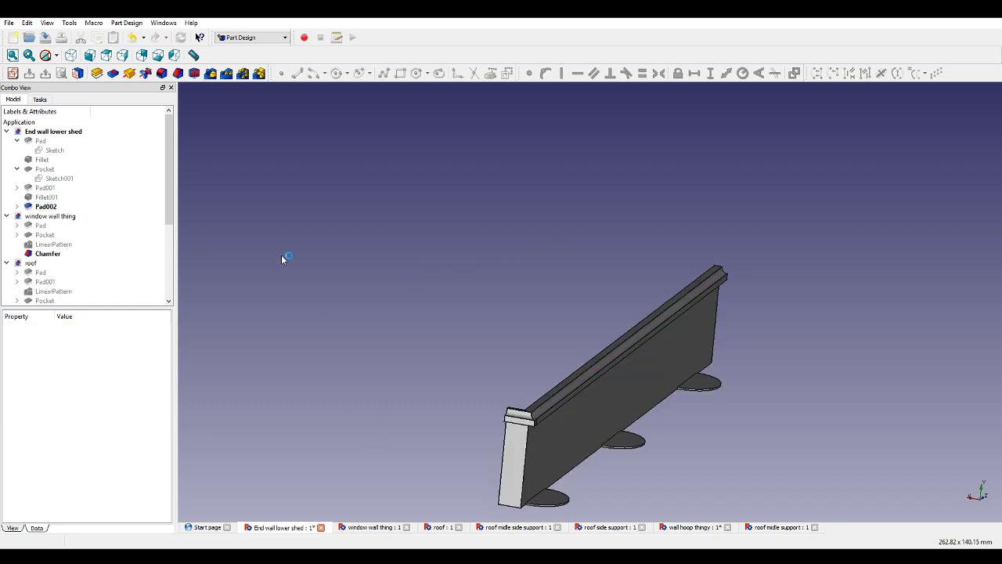
{"action": "left_click", "coordinate": [47, 39]}
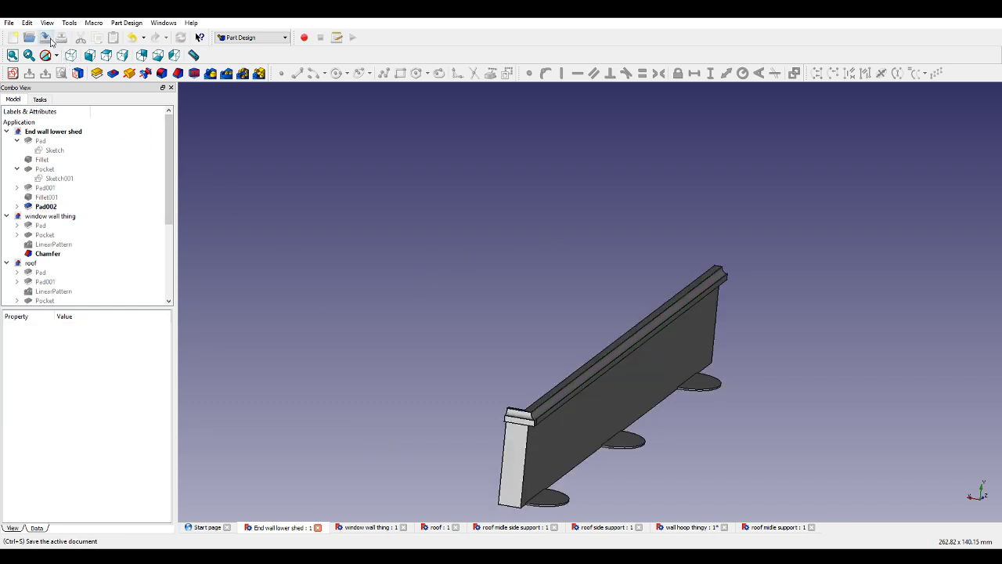
Export the Chamfer feature from the window wall thing document.
{"action": "left_click", "coordinate": [351, 527]}
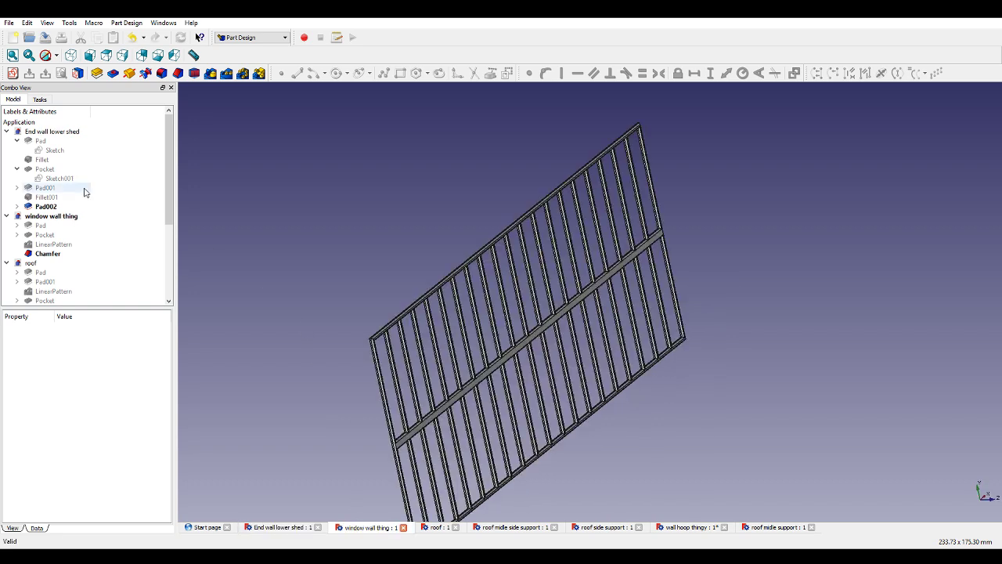
{"action": "left_click", "coordinate": [54, 253]}
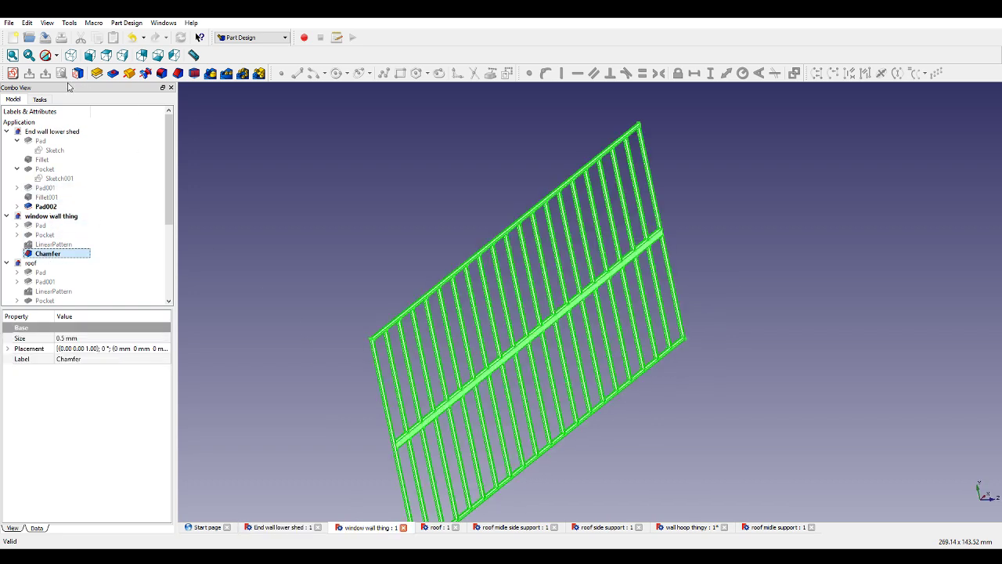
{"action": "left_click", "coordinate": [9, 23]}
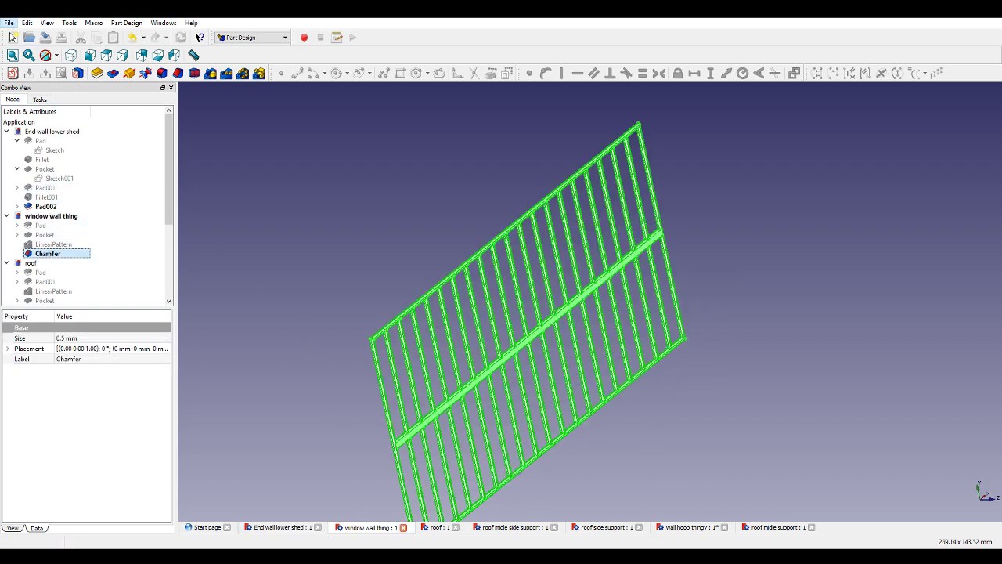
{"action": "left_click", "coordinate": [28, 160]}
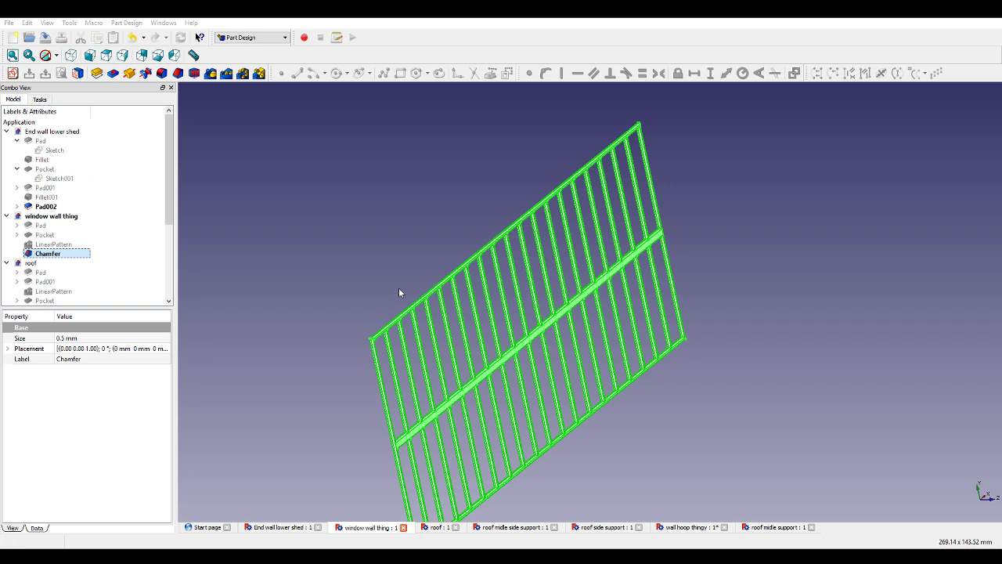
{"action": "left_click", "coordinate": [328, 403]}
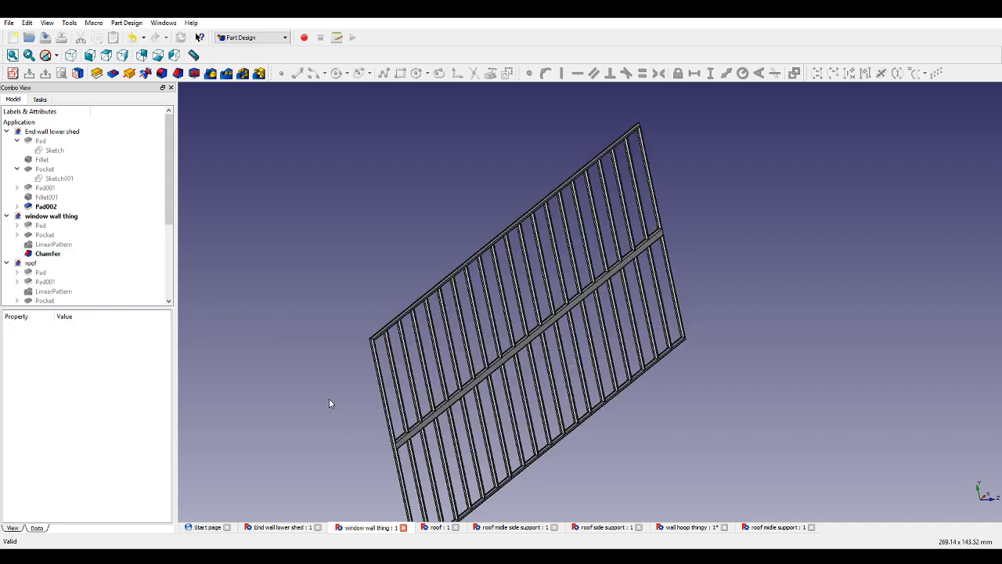
Export LinearPattern001, the finished corrugated panel, from the roof document.
{"action": "left_click", "coordinate": [434, 526]}
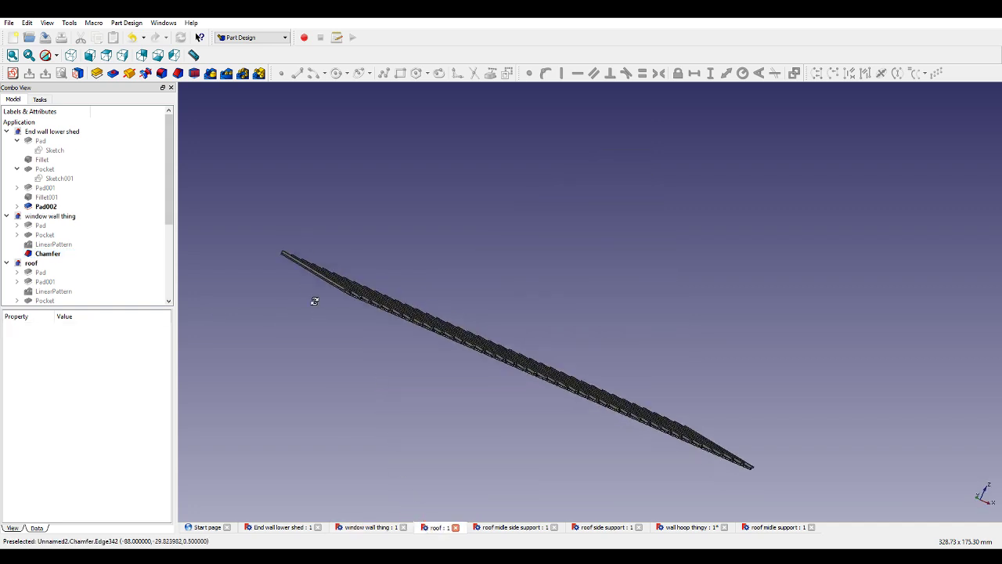
{"action": "middle_click_drag", "start_coordinate": [315, 300], "coordinate": [334, 364]}
{"action": "scroll", "coordinate": [48, 237], "scroll_direction": "down", "scroll_amount": 2}
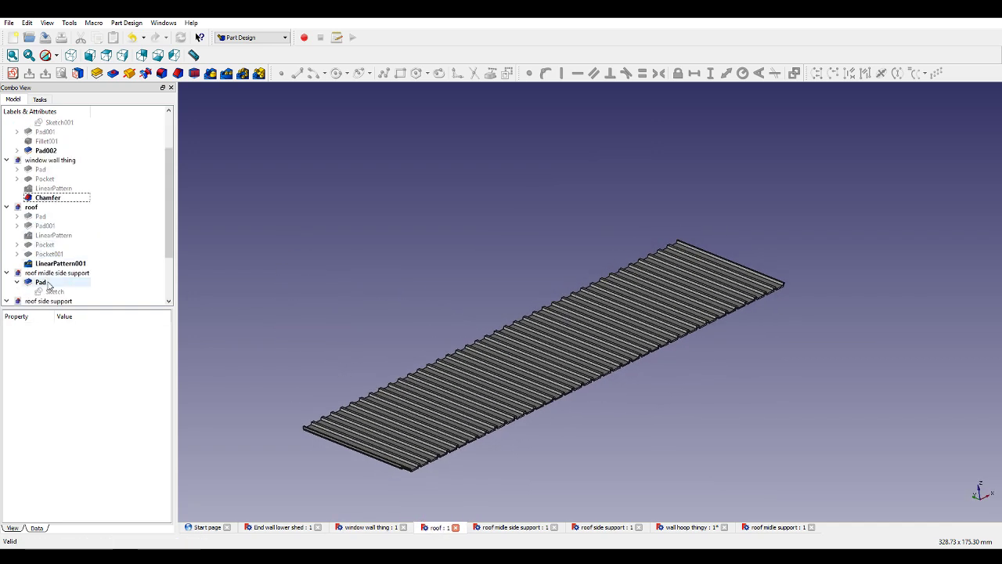
{"action": "left_click", "coordinate": [61, 263]}
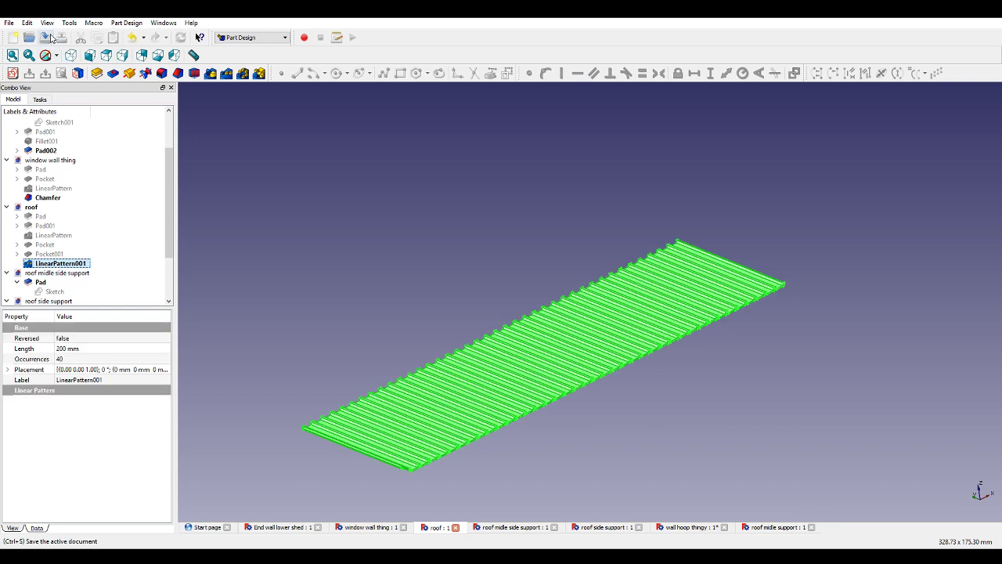
{"action": "left_click", "coordinate": [8, 22]}
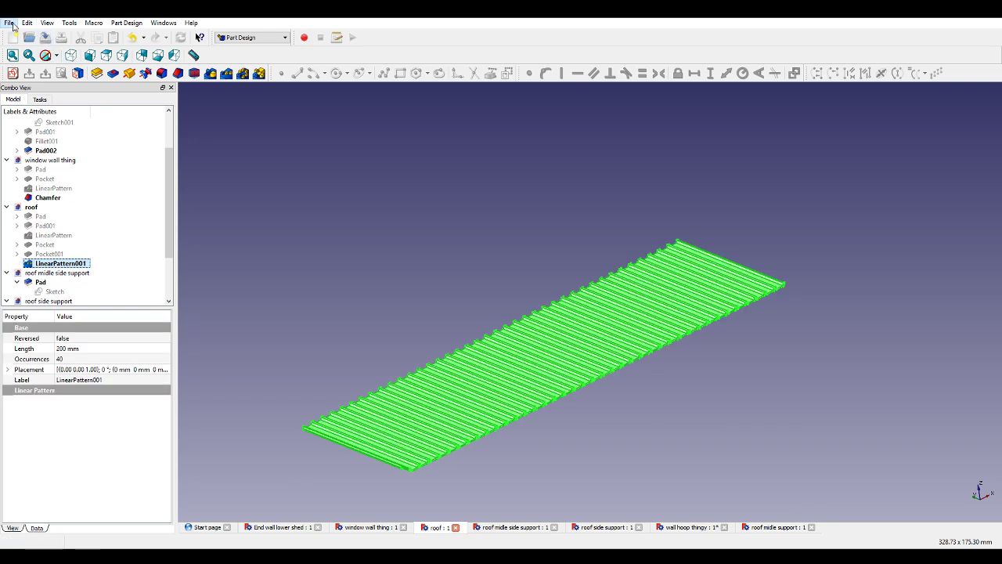
{"action": "left_click", "coordinate": [15, 155]}
Export the Pad from the roof midle side support document.
{"action": "left_click", "coordinate": [505, 526]}
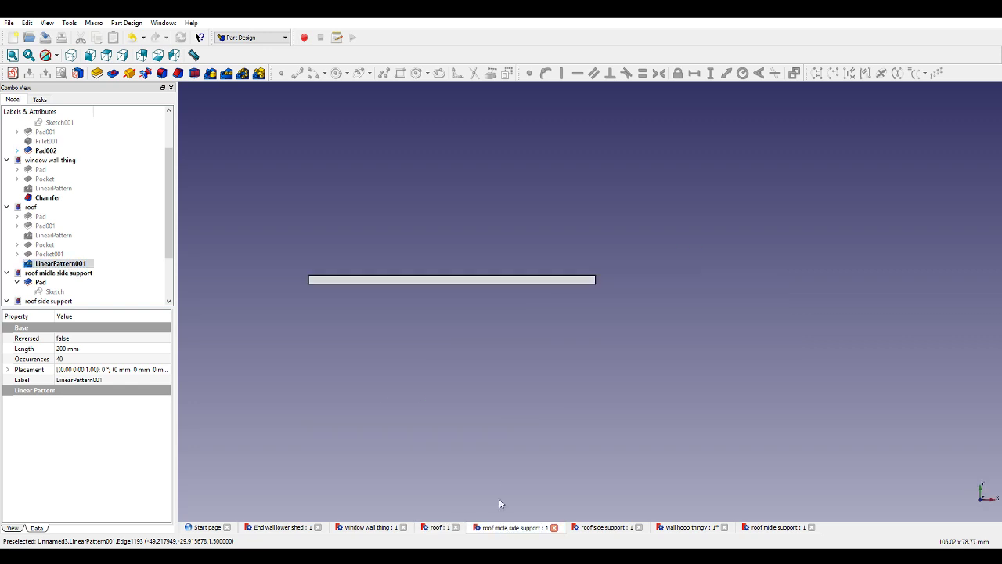
{"action": "middle_click_drag", "start_coordinate": [503, 350], "coordinate": [475, 266]}
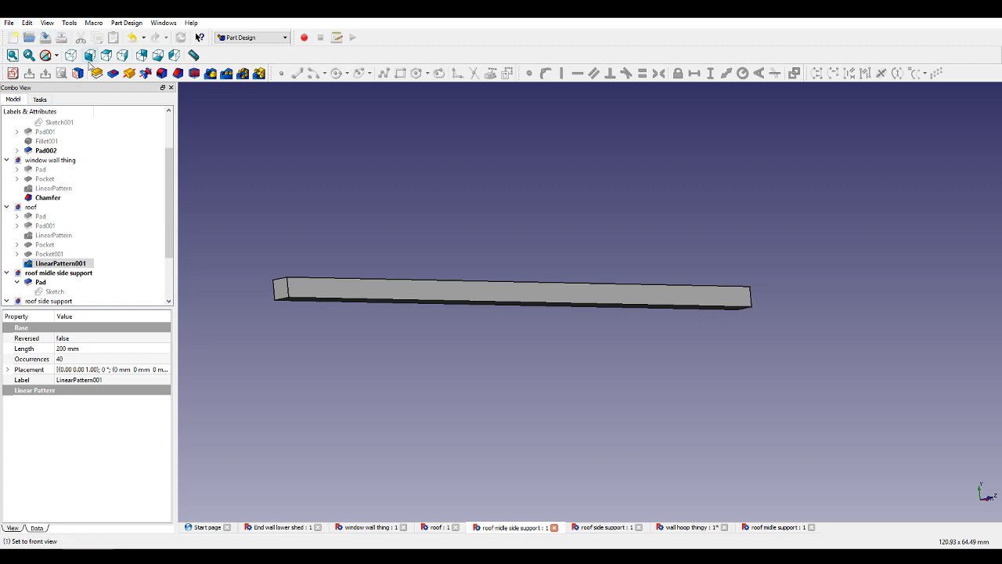
{"action": "scroll", "coordinate": [47, 219], "scroll_direction": "down", "scroll_amount": 2}
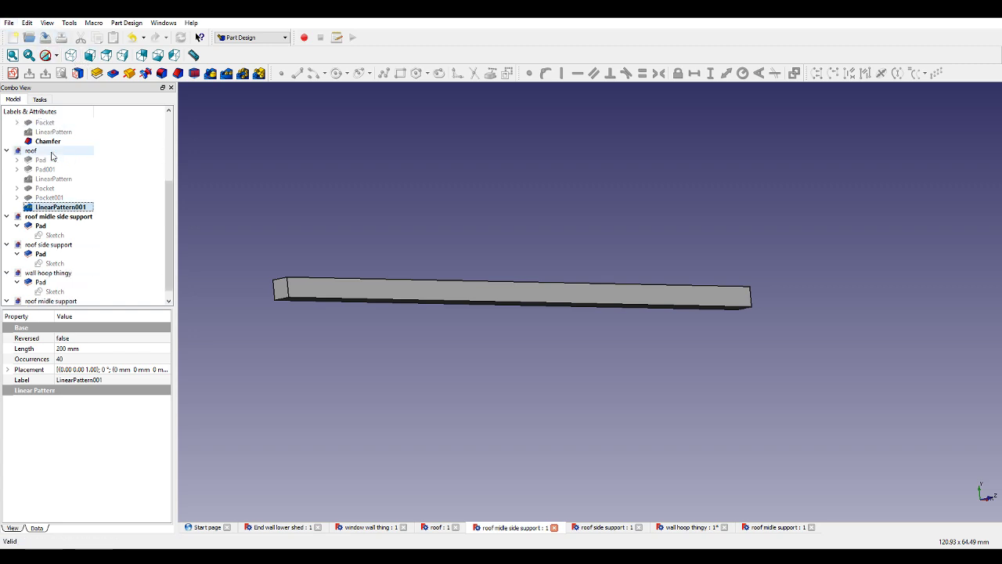
{"action": "left_click", "coordinate": [44, 228]}
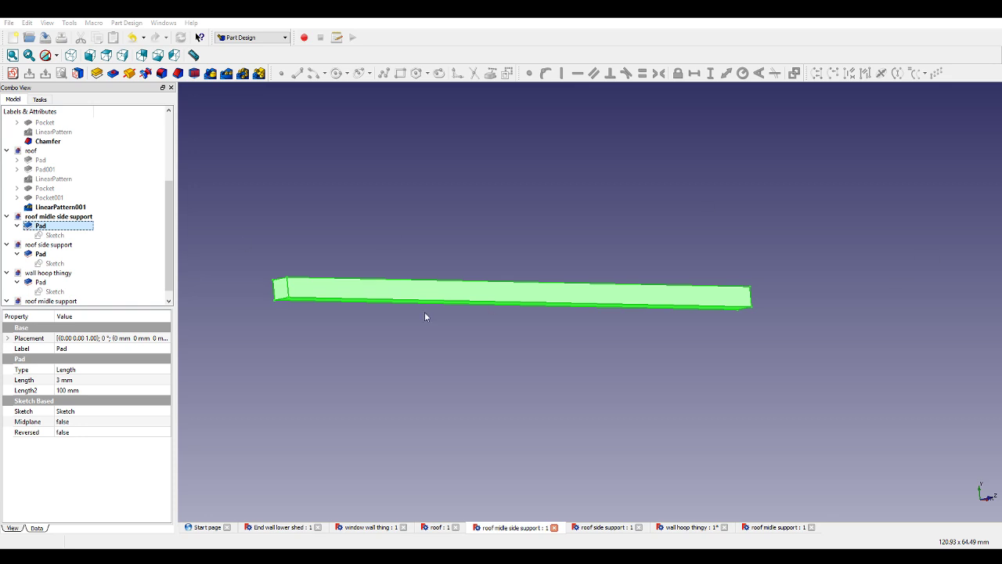
{"action": "left_click", "coordinate": [212, 232]}
Export the Pad from the roof side support document.
{"action": "left_click", "coordinate": [592, 533]}
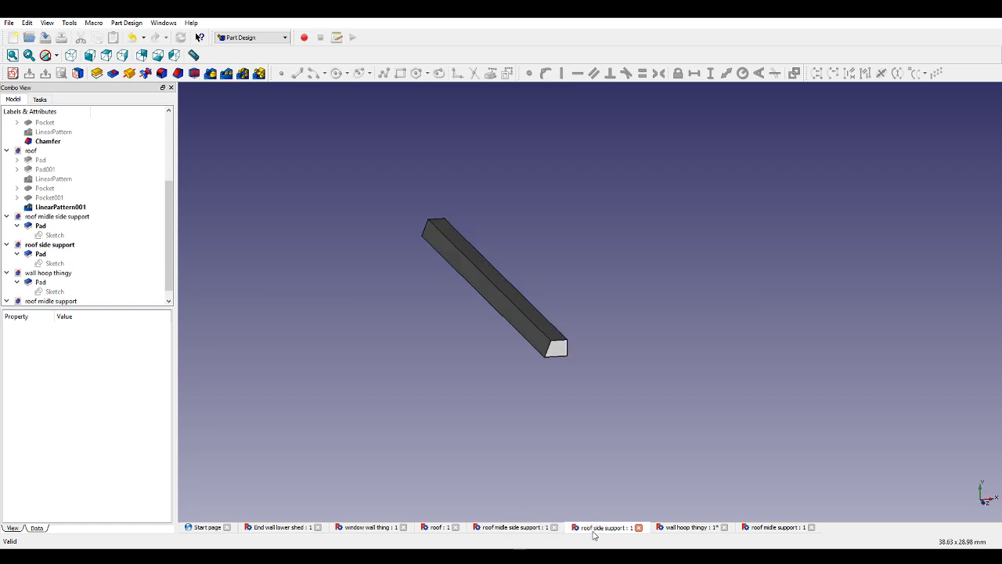
{"action": "left_click", "coordinate": [41, 253]}
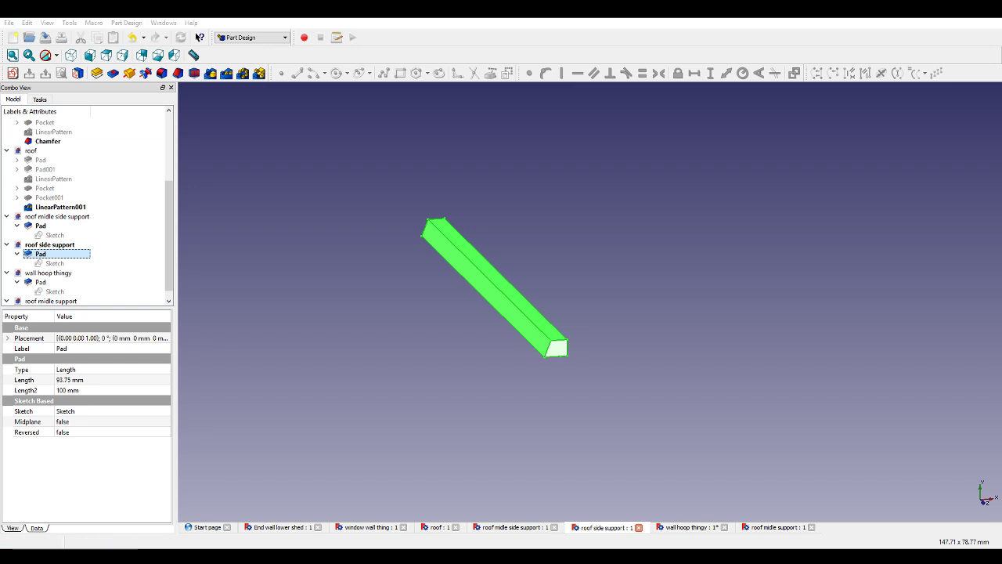
{"action": "left_click", "coordinate": [407, 285]}
Export the pentagonal beam's Pad from the roof midle support document.
{"action": "left_click", "coordinate": [671, 529]}
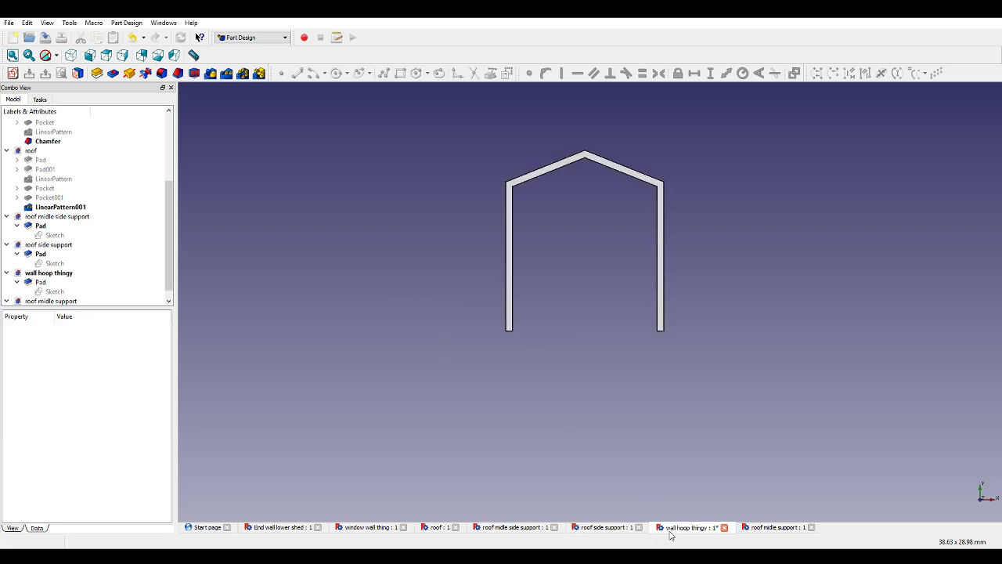
{"action": "left_click", "coordinate": [775, 529]}
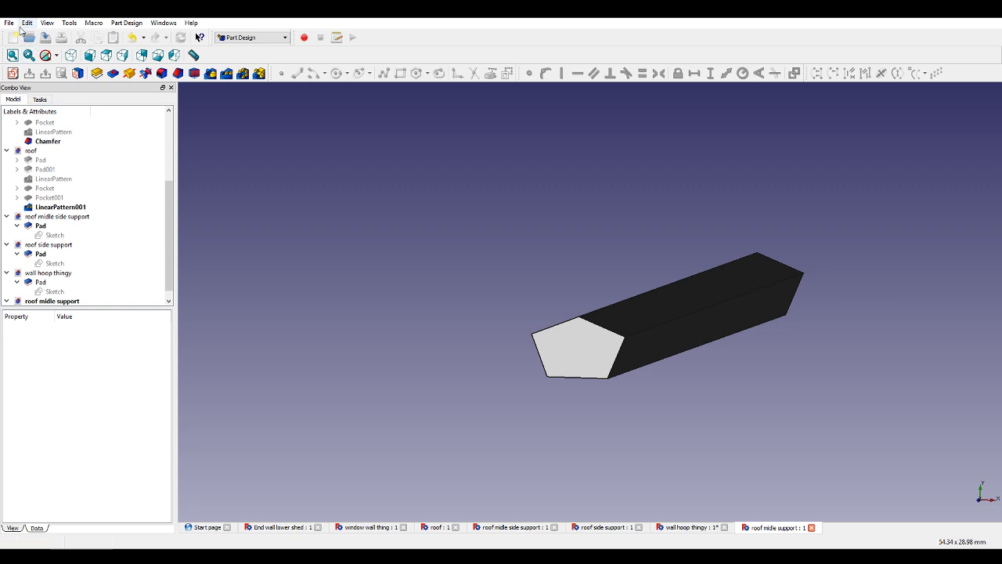
{"action": "scroll", "coordinate": [67, 172], "scroll_direction": "down", "scroll_amount": 1}
{"action": "left_click", "coordinate": [42, 300]}
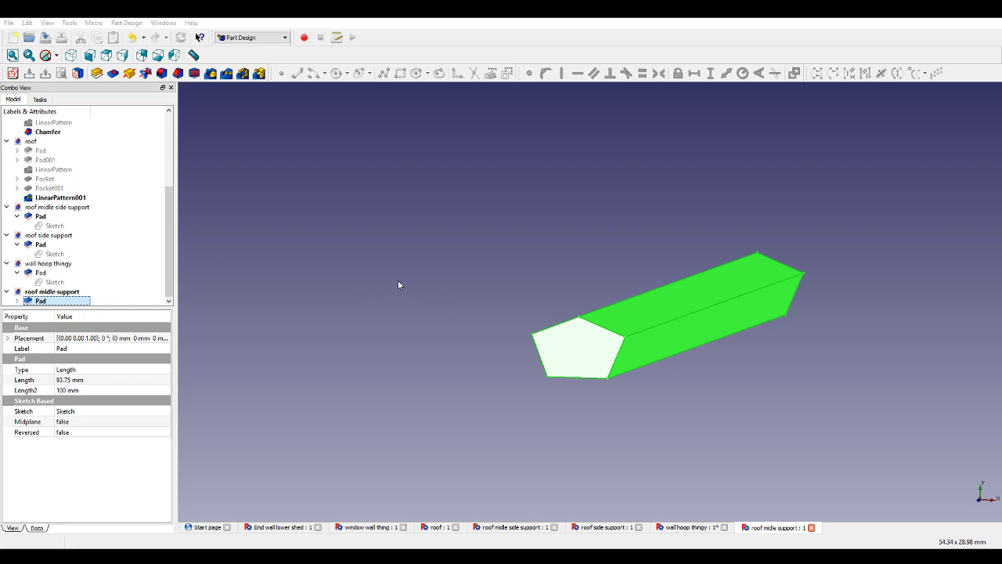
Export the Pad from the wall hoop thingy document.
{"action": "left_click", "coordinate": [696, 529]}
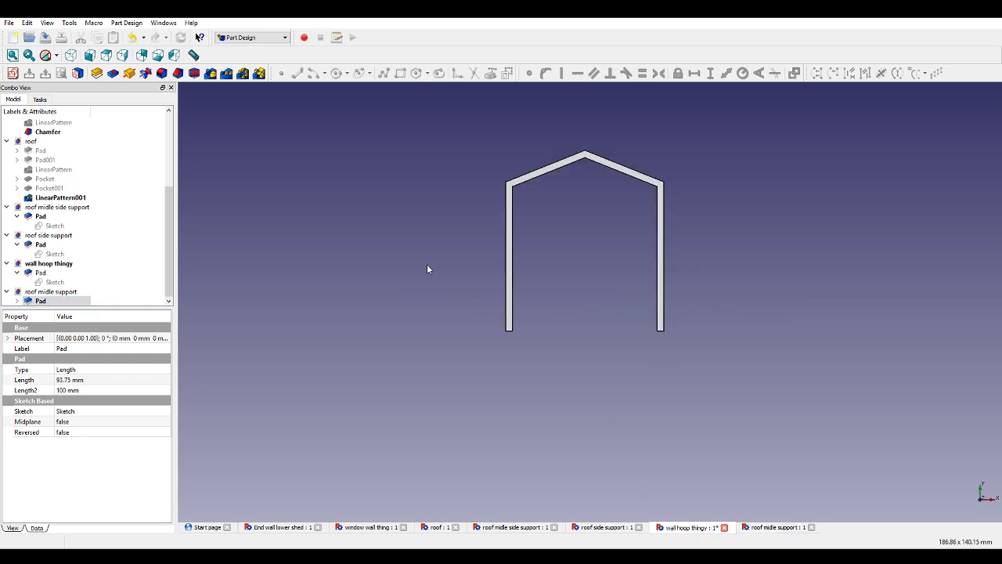
{"action": "left_click", "coordinate": [9, 23]}
{"action": "middle_click_drag", "start_coordinate": [396, 263], "coordinate": [541, 271]}
{"action": "scroll", "coordinate": [636, 265], "scroll_direction": "up", "scroll_amount": 3}
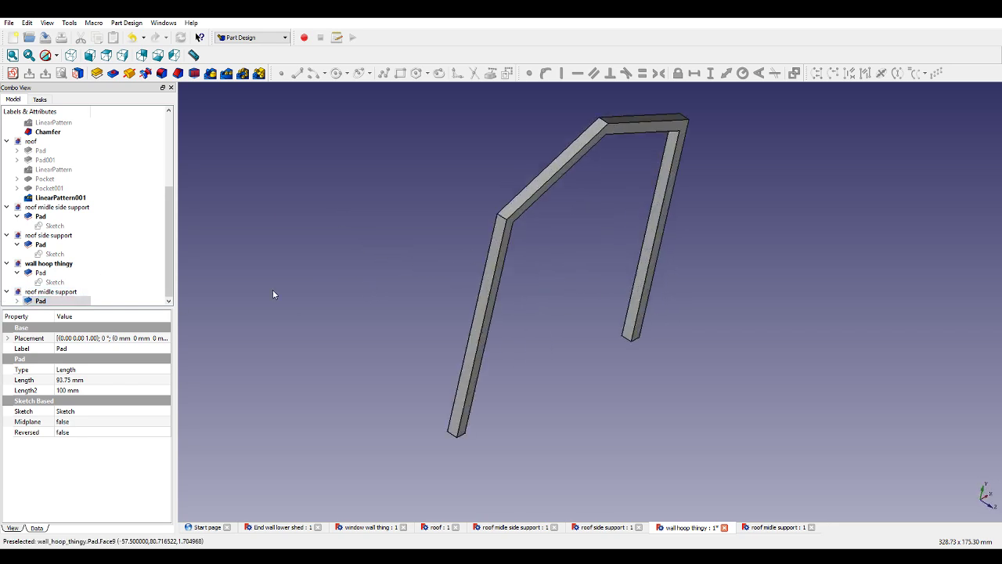
{"action": "left_click", "coordinate": [40, 273]}
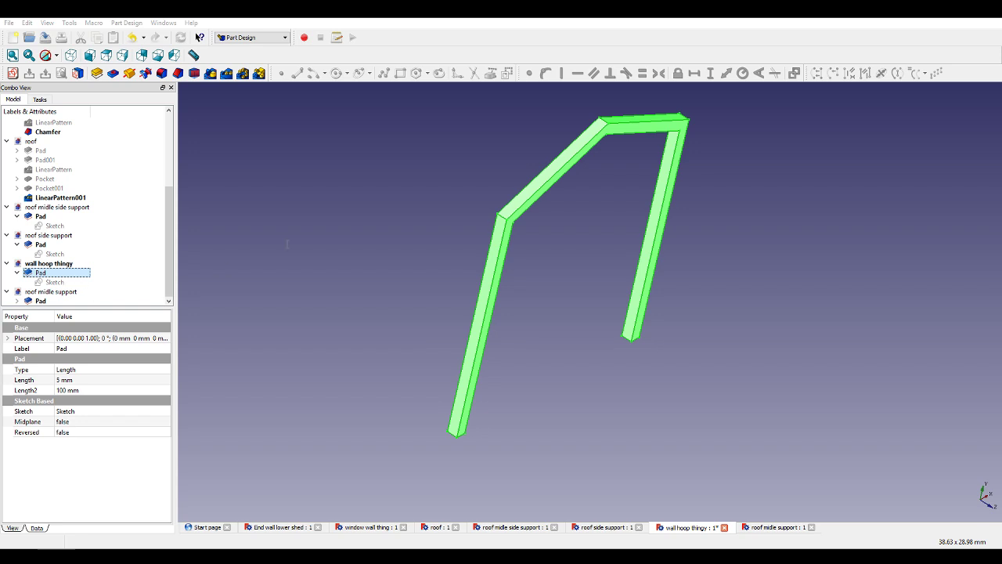
{"action": "left_click", "coordinate": [387, 275]}
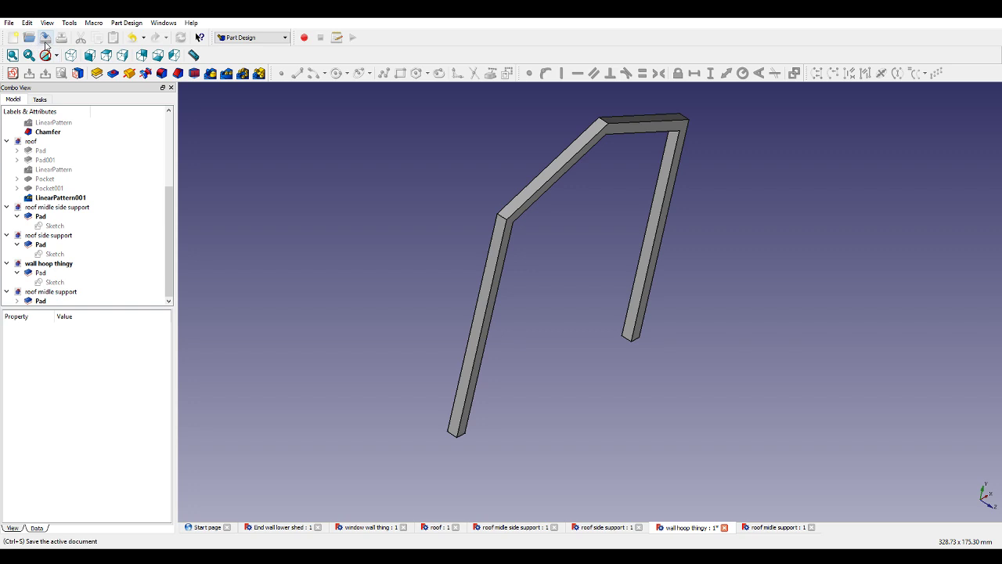
Open the wall hoop thingy mid section document and export its Pad.
{"action": "left_click", "coordinate": [29, 37]}
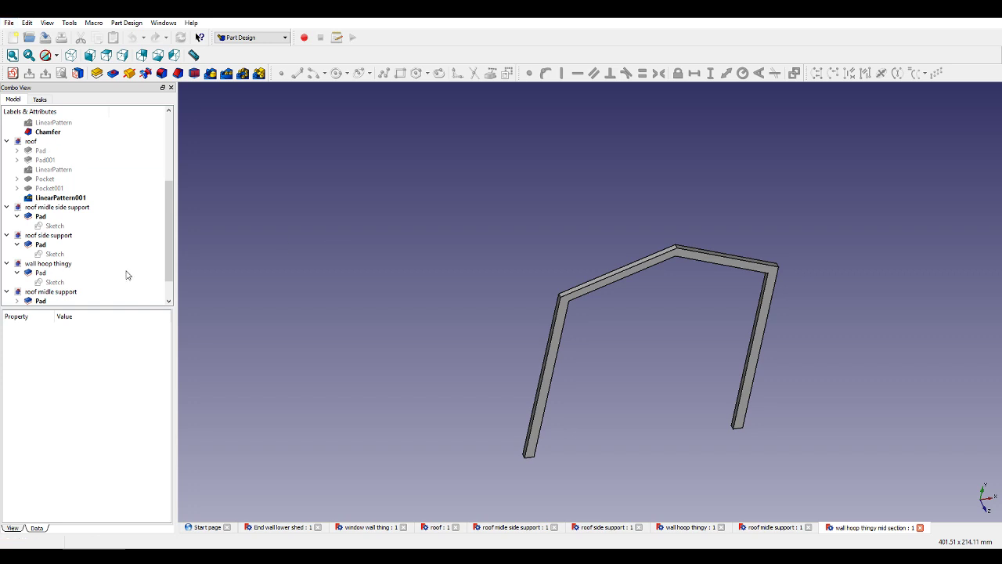
{"action": "scroll", "coordinate": [71, 274], "scroll_direction": "down", "scroll_amount": 1}
{"action": "left_click", "coordinate": [40, 291]}
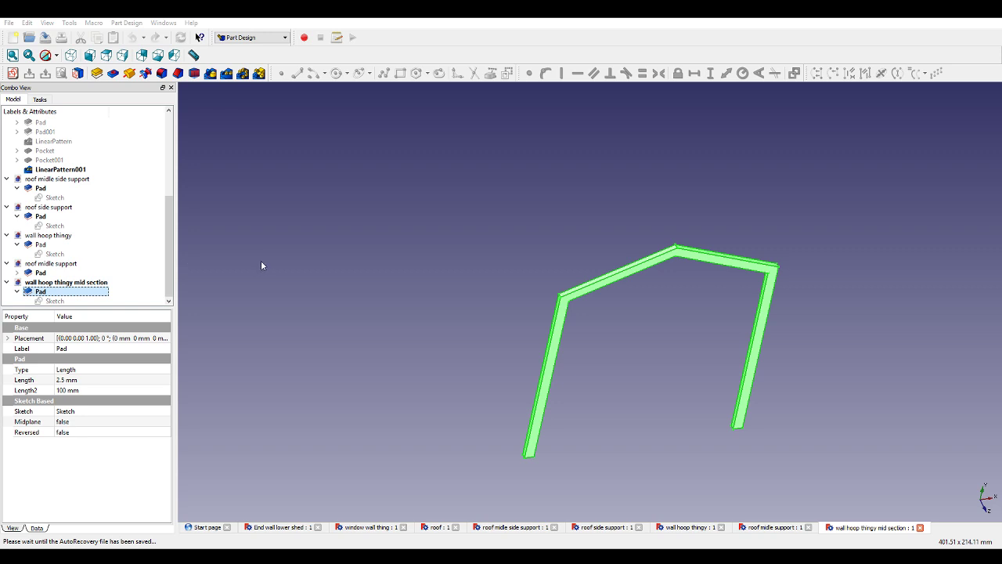
{"action": "left_click", "coordinate": [405, 280]}
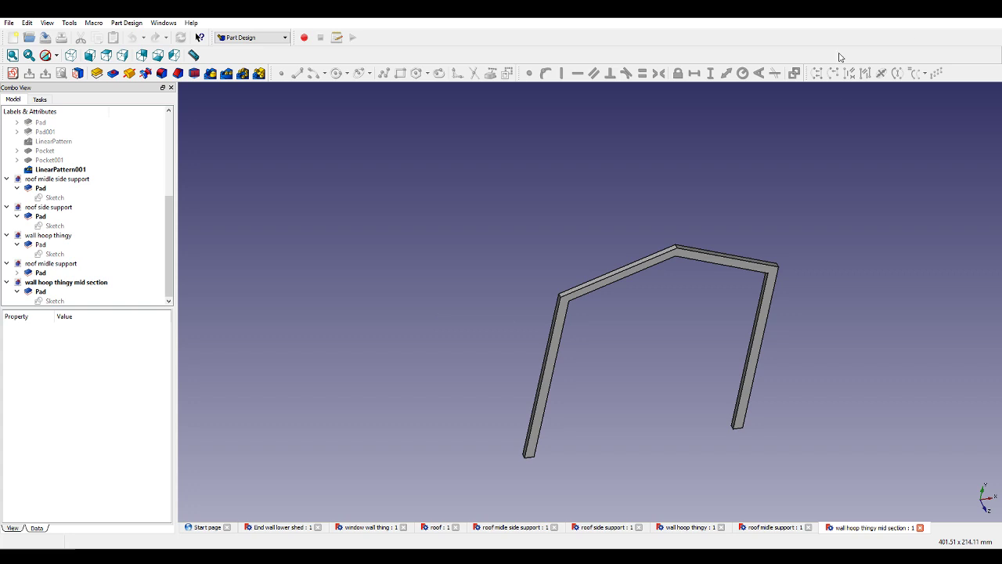
Close the roof side support document and look through the other open shed part documents, ending at End wall lower shed.
{"action": "left_click", "coordinate": [751, 528]}
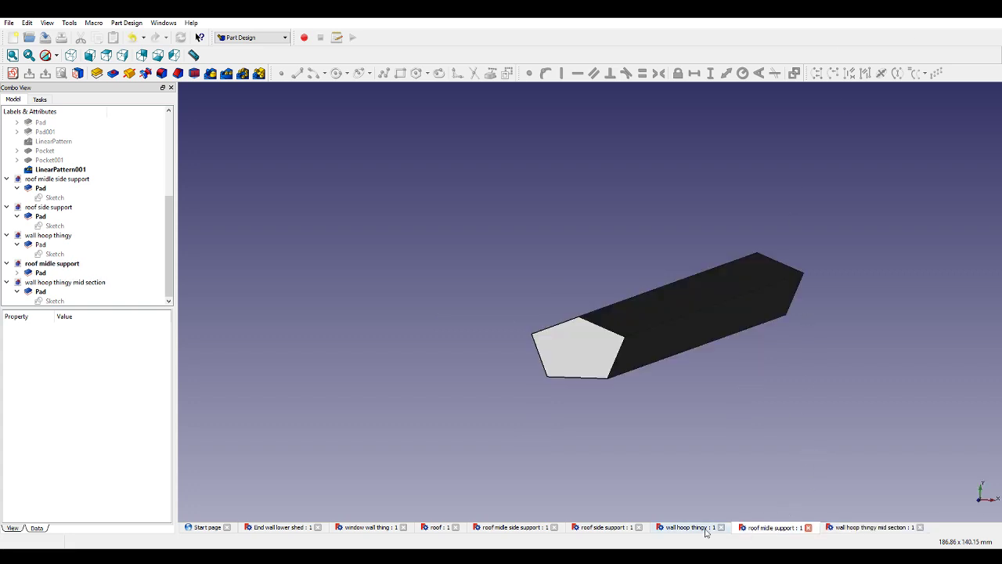
{"action": "left_click", "coordinate": [689, 527]}
{"action": "left_click", "coordinate": [639, 527]}
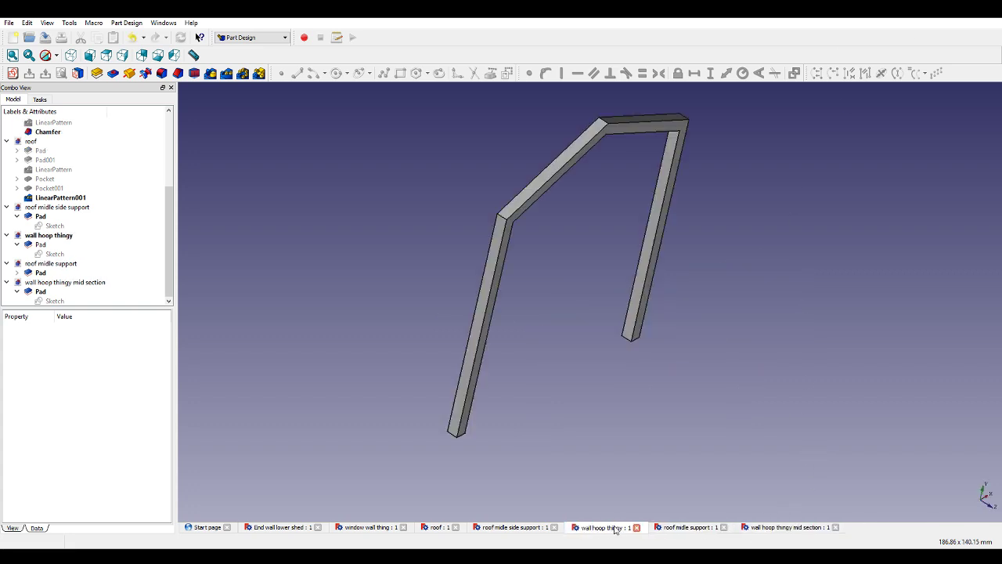
{"action": "left_click", "coordinate": [536, 529]}
{"action": "left_click", "coordinate": [436, 527]}
{"action": "left_click", "coordinate": [368, 528]}
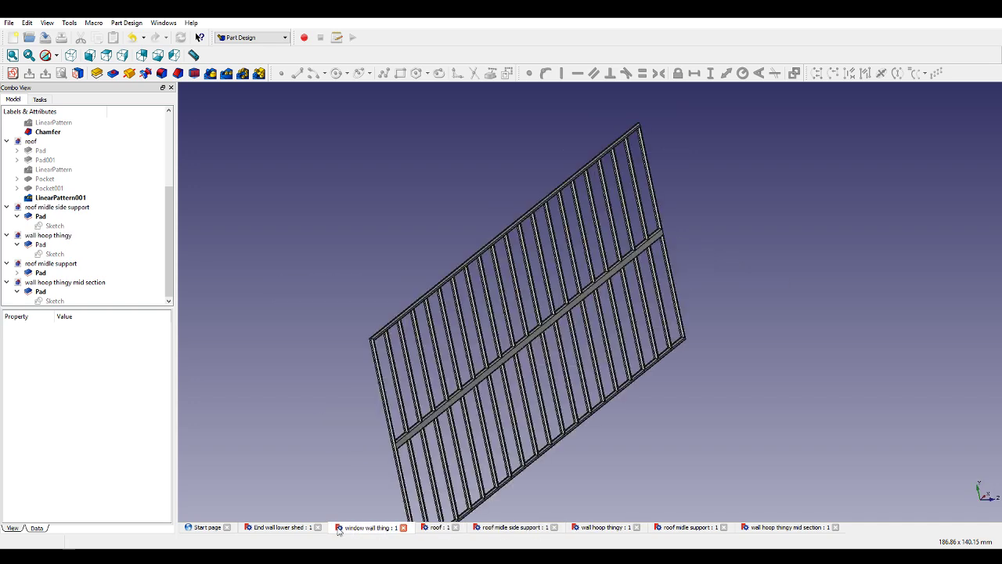
{"action": "left_click", "coordinate": [297, 531]}
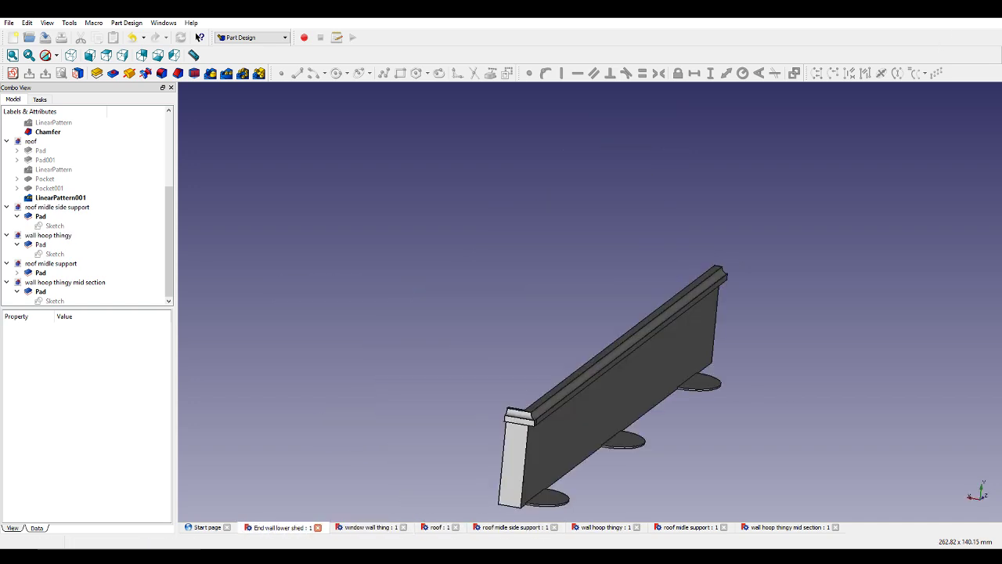
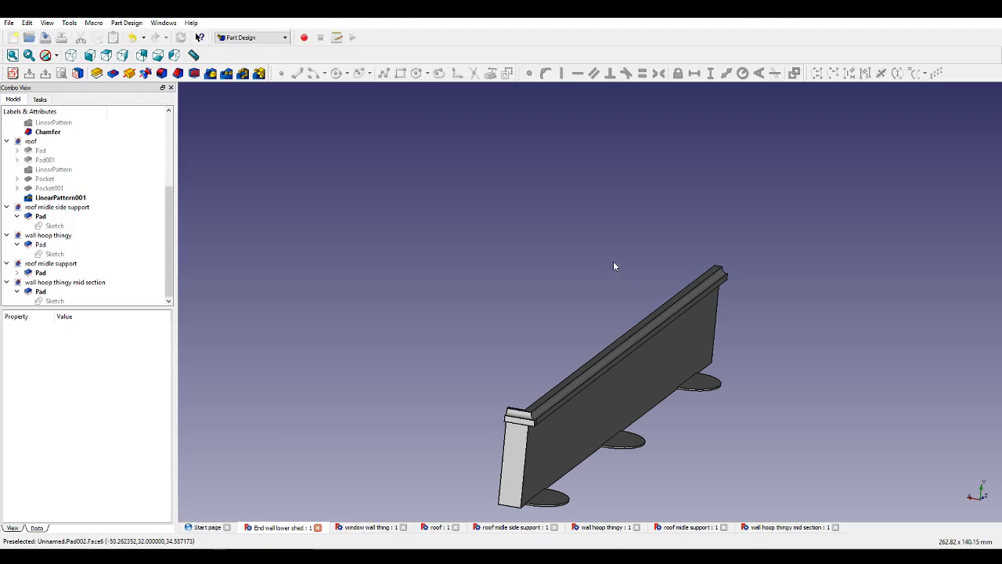
Inspect the roof peak dimensions in the wall hoop thingy mid section sketch.
{"action": "left_click", "coordinate": [597, 529]}
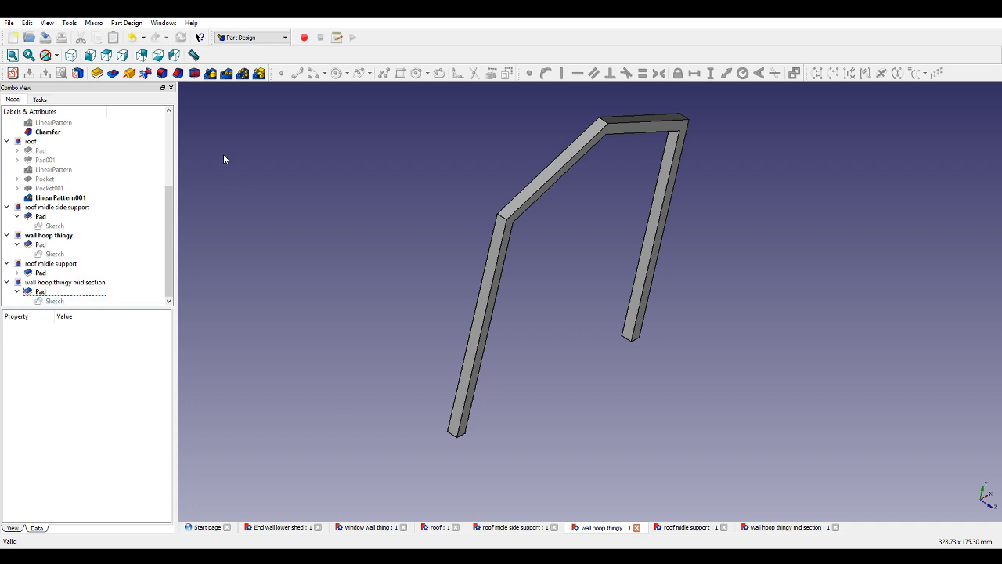
{"action": "double_click", "coordinate": [57, 303]}
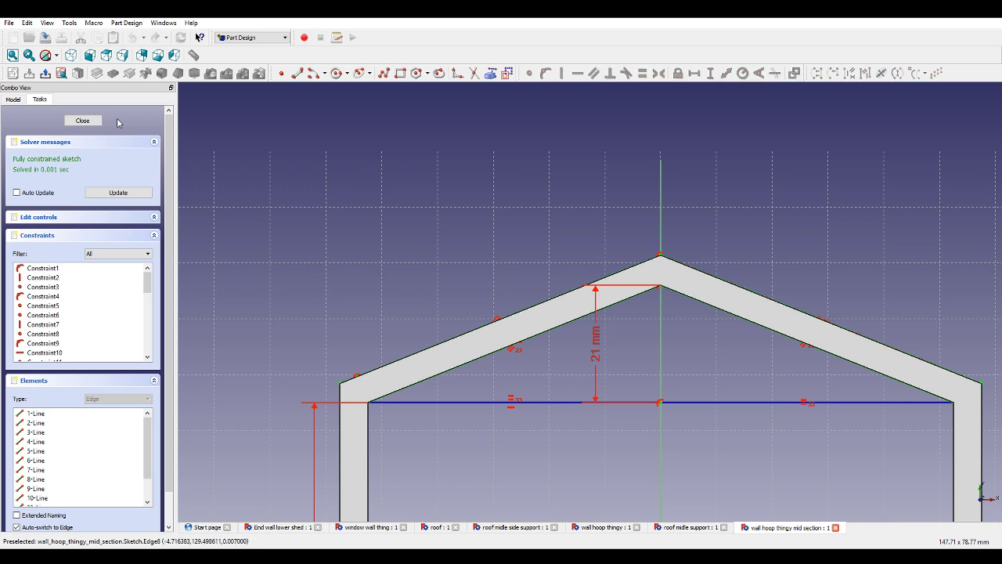
{"action": "left_click", "coordinate": [85, 120]}
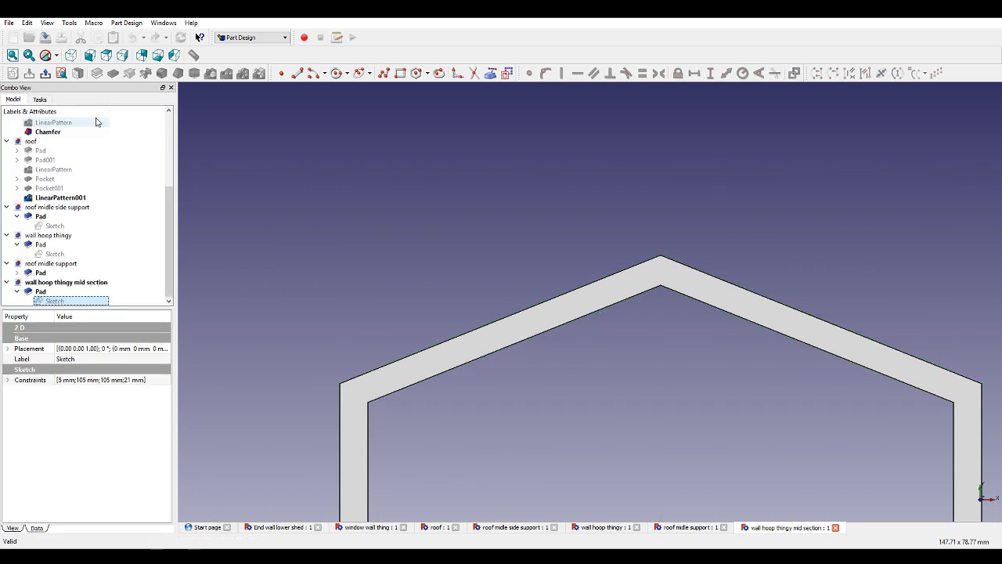
Save the roof midle support document under the new name roof end board, and recheck the mid section sketch for reference.
{"action": "left_click", "coordinate": [699, 529]}
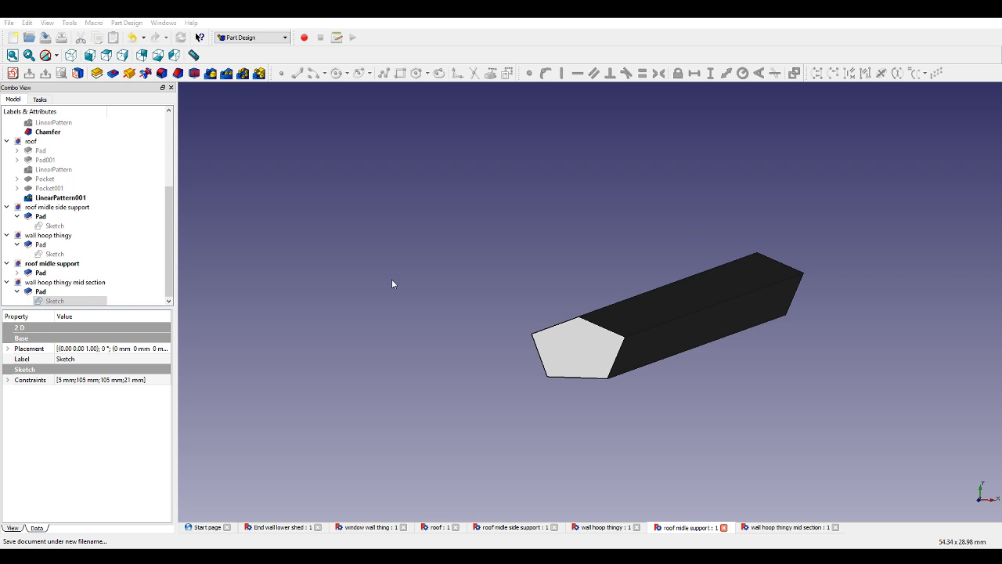
{"action": "double_click", "coordinate": [62, 304]}
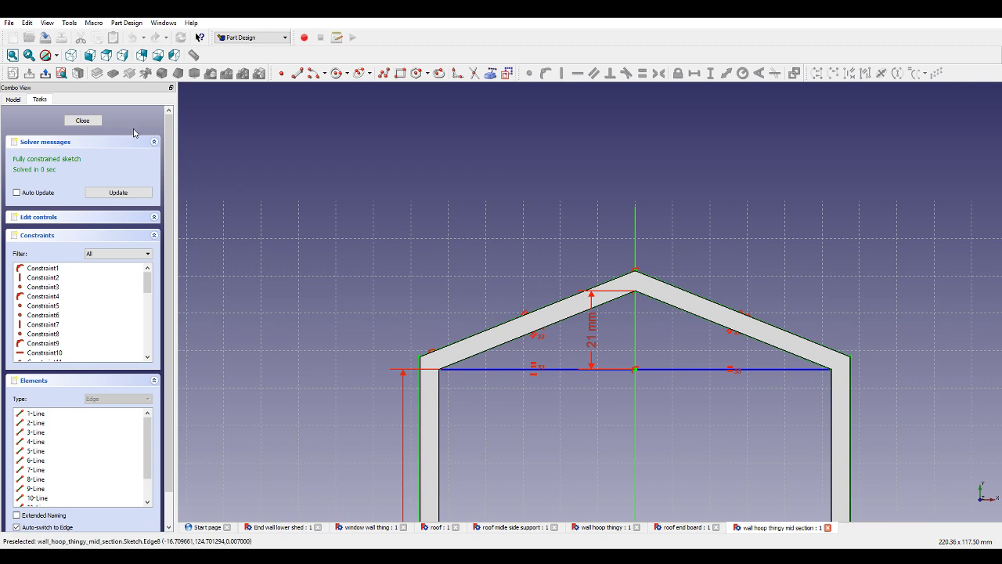
{"action": "left_click", "coordinate": [82, 120]}
{"action": "left_click", "coordinate": [685, 527]}
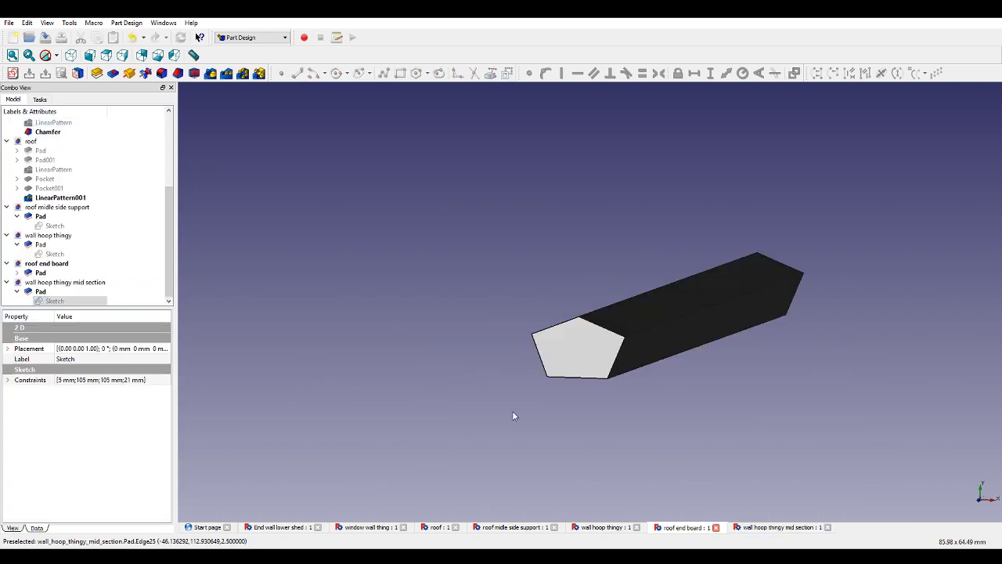
Open the roof end board Pad's sketch and remove the horizontal constraint from the pentagon's bottom edge.
{"action": "left_click", "coordinate": [17, 273]}
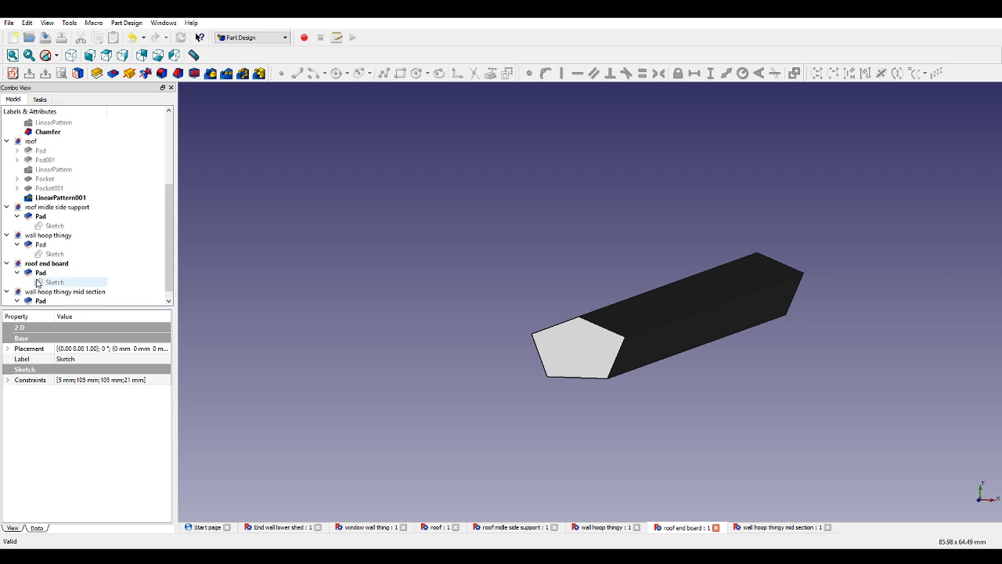
{"action": "double_click", "coordinate": [49, 282]}
{"action": "scroll", "coordinate": [778, 329], "scroll_direction": "up", "scroll_amount": 3}
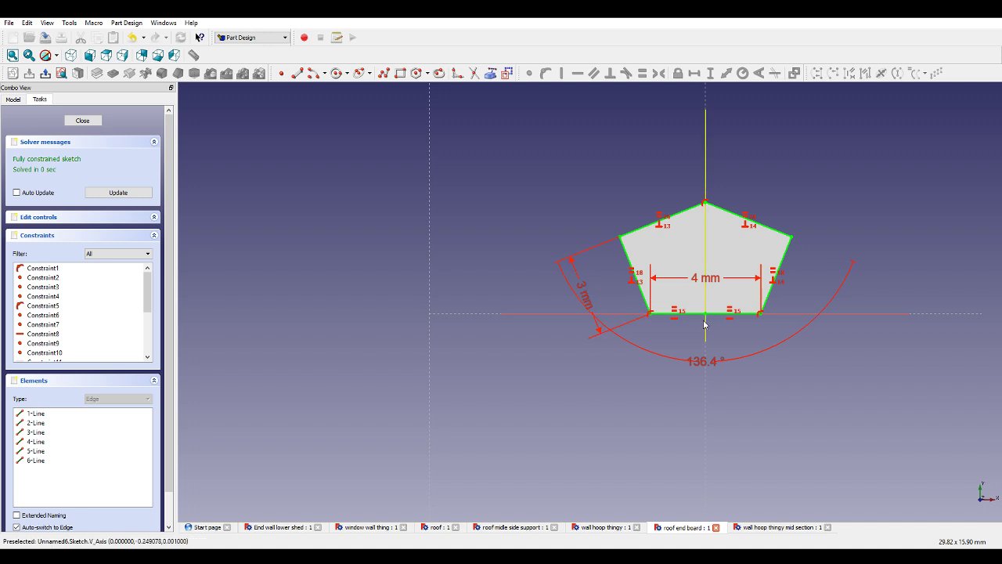
{"action": "left_click", "coordinate": [730, 325]}
{"action": "key", "text": "Delete"}
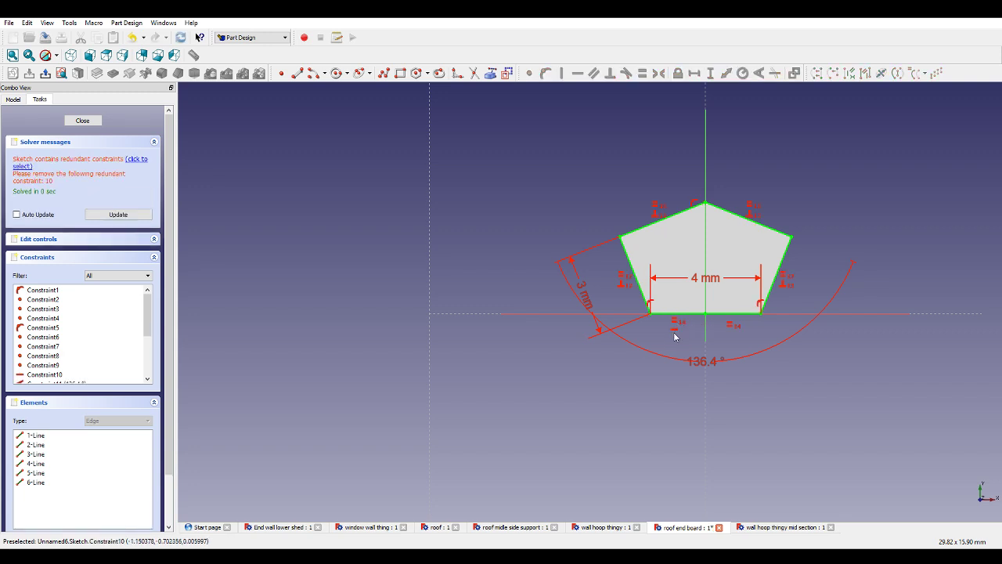
{"action": "scroll", "coordinate": [676, 334], "scroll_direction": "up", "scroll_amount": 4}
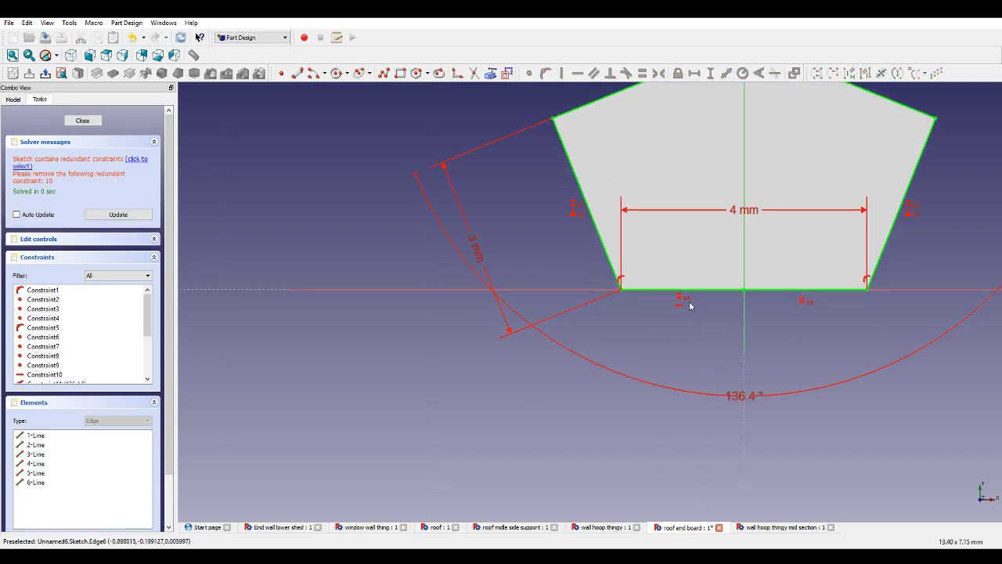
{"action": "scroll", "coordinate": [679, 311], "scroll_direction": "up", "scroll_amount": 3}
{"action": "left_click", "coordinate": [685, 280]}
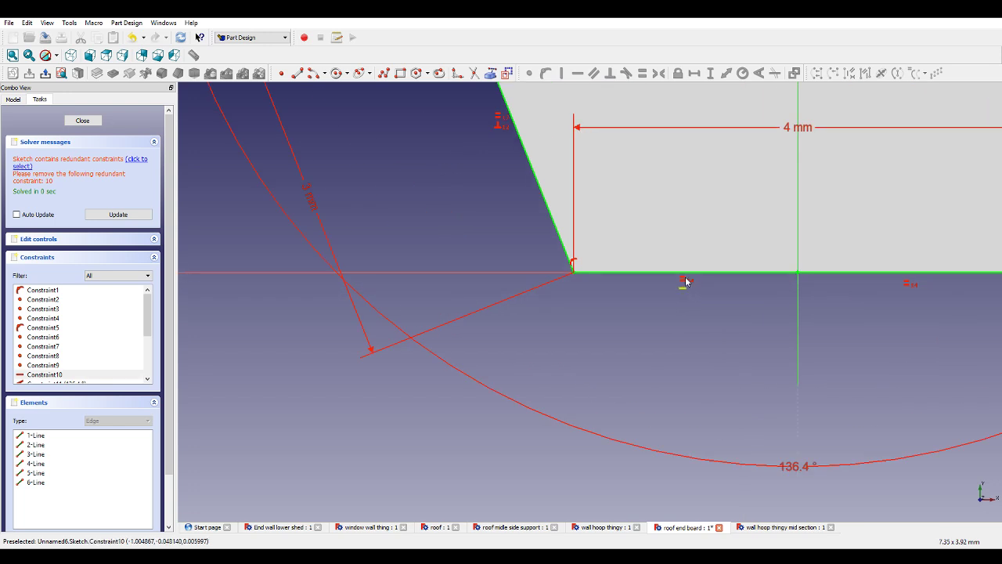
{"action": "key", "text": "Delete"}
{"action": "scroll", "coordinate": [682, 281], "scroll_direction": "down", "scroll_amount": 5}
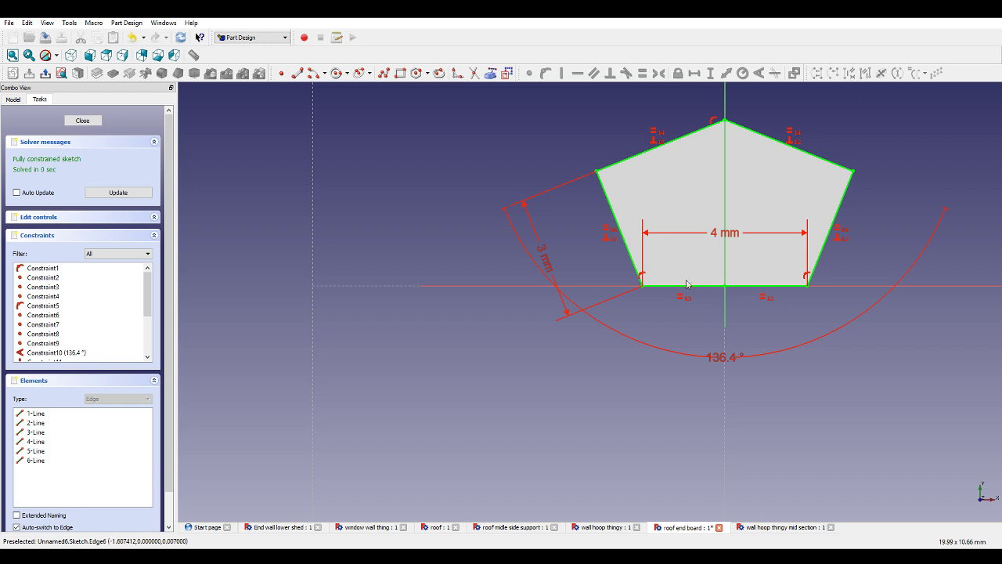
Delete the 4 mm width dimension and both bottom corners' axis constraints, and pull the corners below the horizontal axis.
{"action": "left_click", "coordinate": [726, 235]}
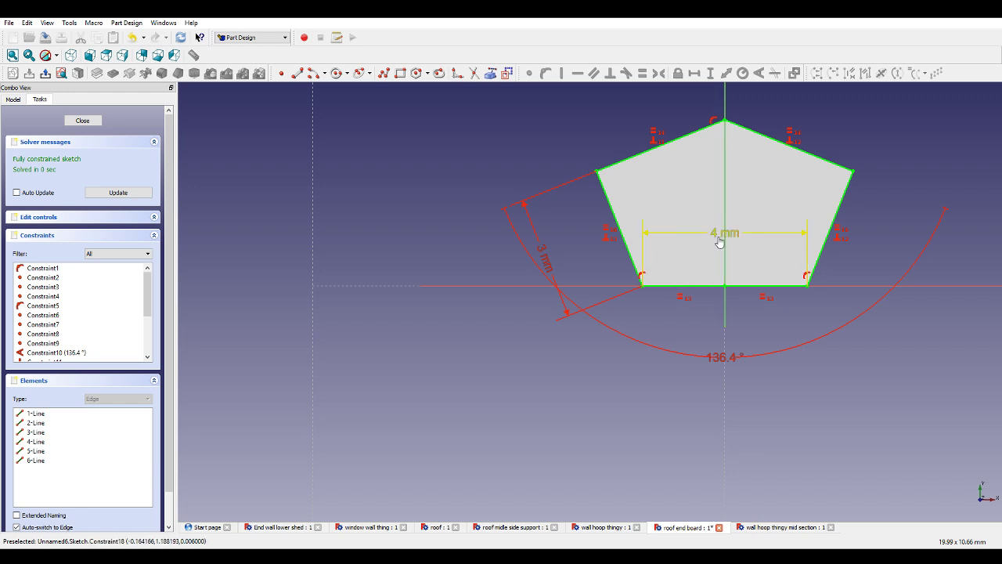
{"action": "key", "text": "Delete"}
{"action": "mouse_move", "coordinate": [642, 286]}
{"action": "left_mouse_down"}
{"action": "mouse_move", "coordinate": [642, 326]}
{"action": "mouse_move", "coordinate": [599, 324]}
{"action": "mouse_move", "coordinate": [585, 336]}
{"action": "left_mouse_up"}
{"action": "left_click", "coordinate": [583, 276]}
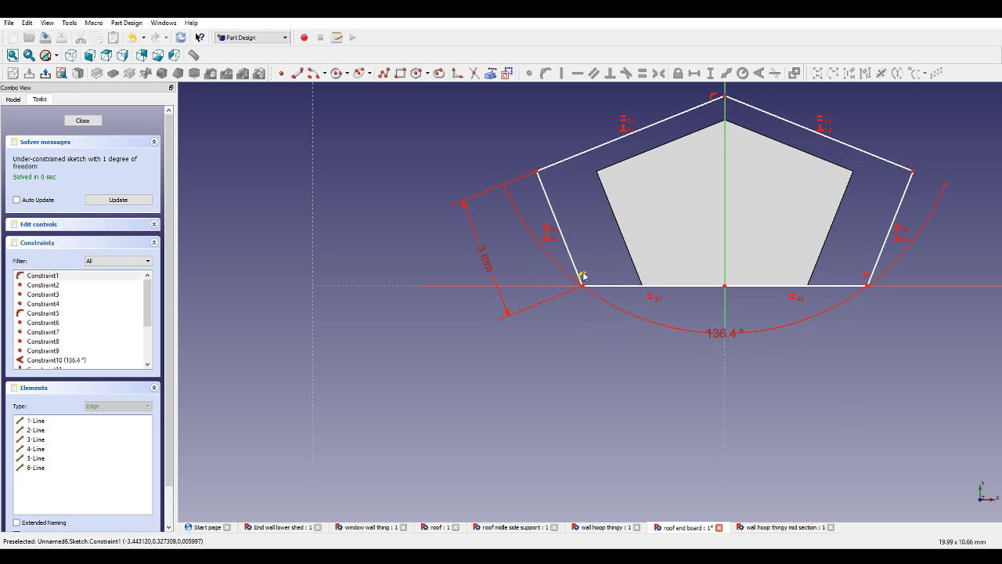
{"action": "key", "text": "Delete"}
{"action": "left_click", "coordinate": [868, 275]}
{"action": "key", "text": "Delete"}
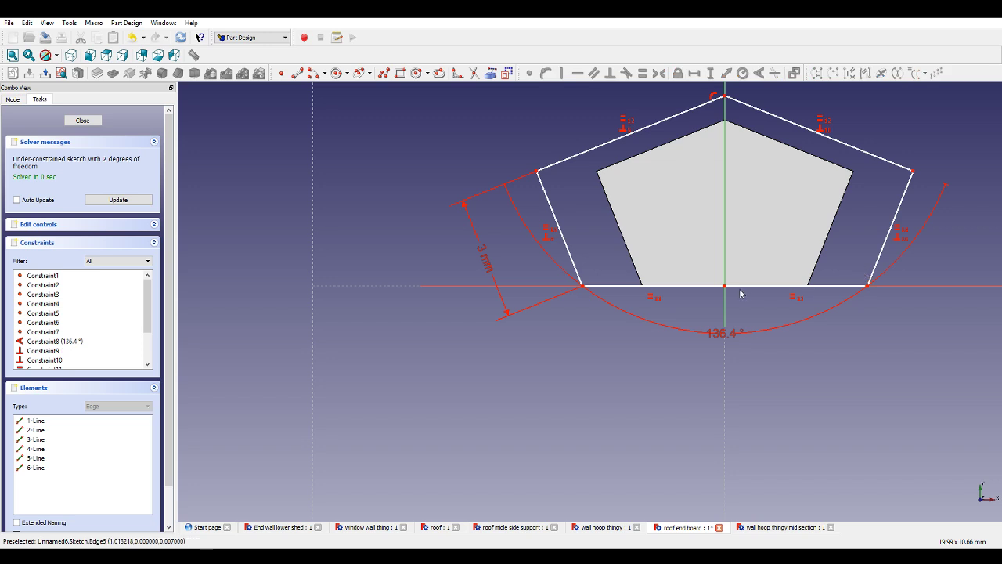
{"action": "left_click_drag", "start_coordinate": [588, 288], "coordinate": [588, 338]}
Try a parallel constraint between the profile's lower-left and upper-left edges, and undo it.
{"action": "left_click", "coordinate": [588, 338]}
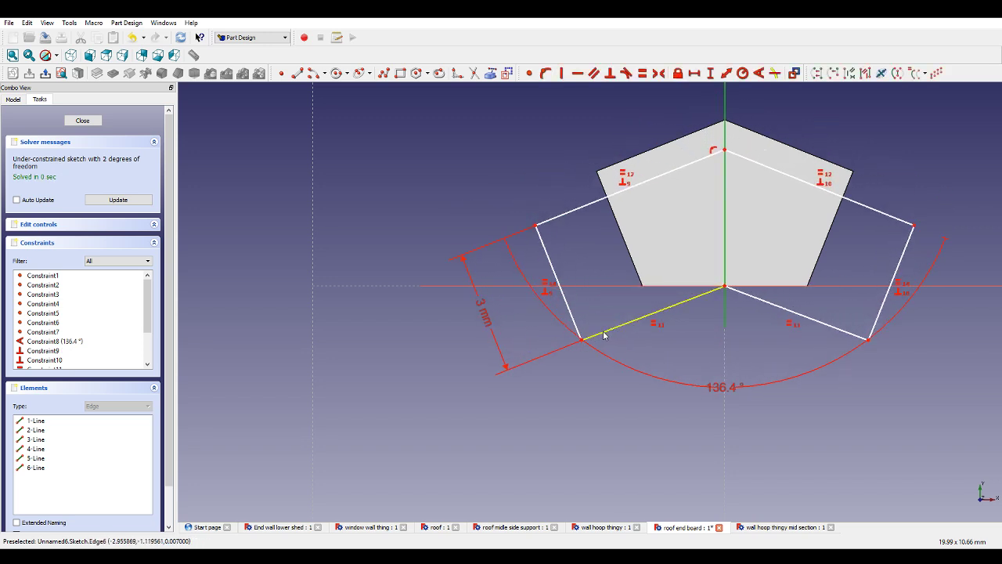
{"action": "left_click", "coordinate": [603, 202]}
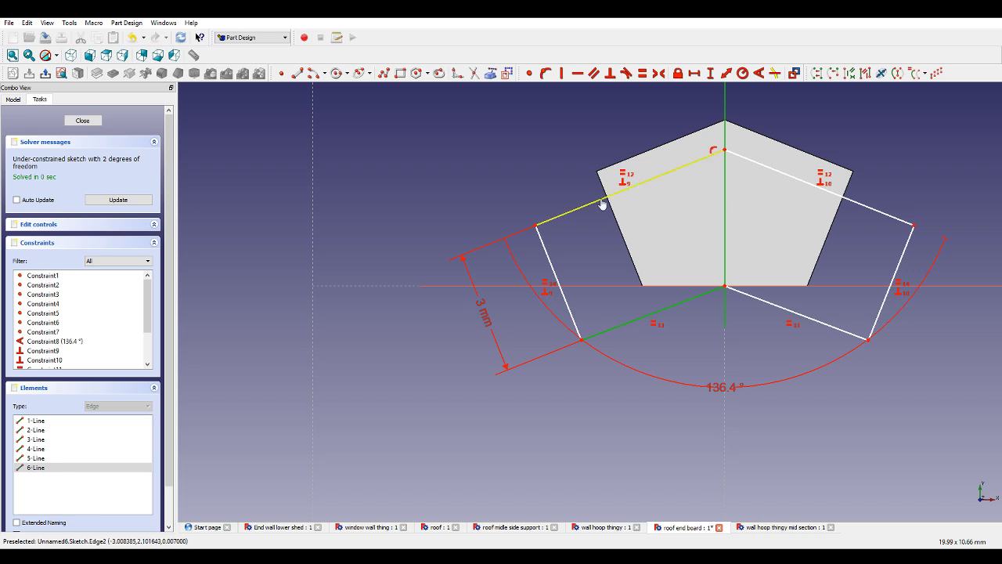
{"action": "left_click", "coordinate": [593, 73]}
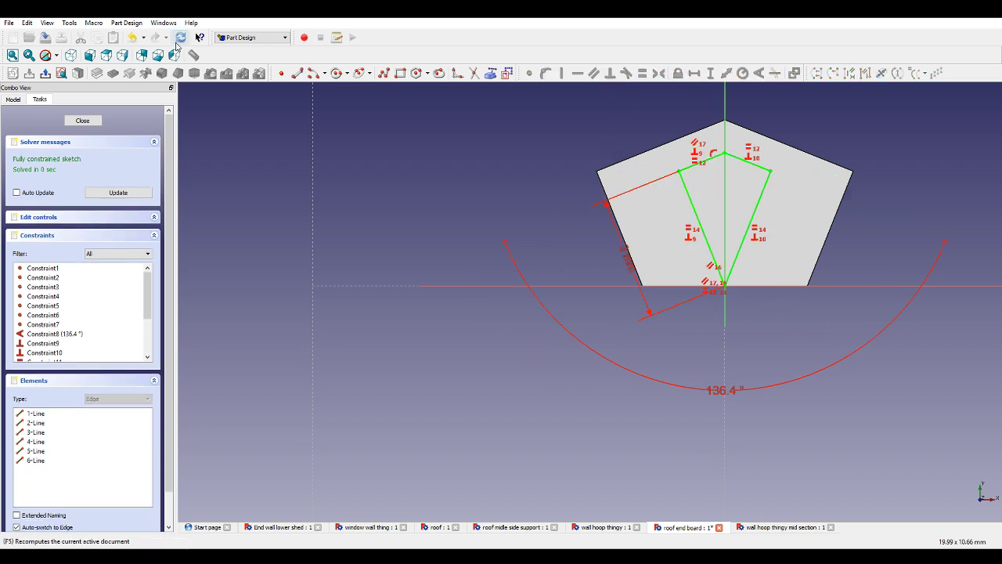
{"action": "left_click", "coordinate": [131, 37]}
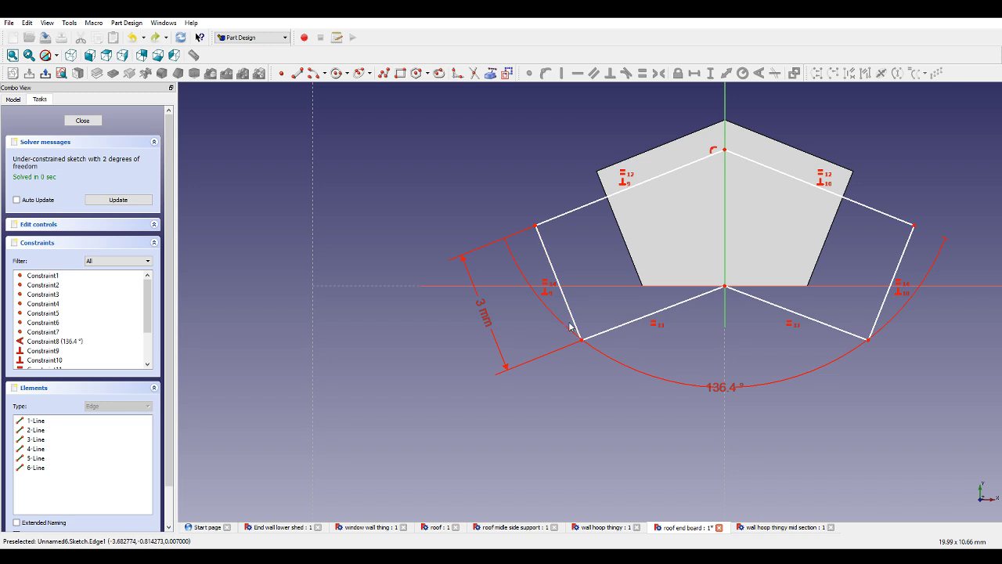
Widen the end board profile by moving its left side edge outward, and set that edge's length to 8 mm.
{"action": "left_click_drag", "start_coordinate": [573, 323], "coordinate": [493, 344]}
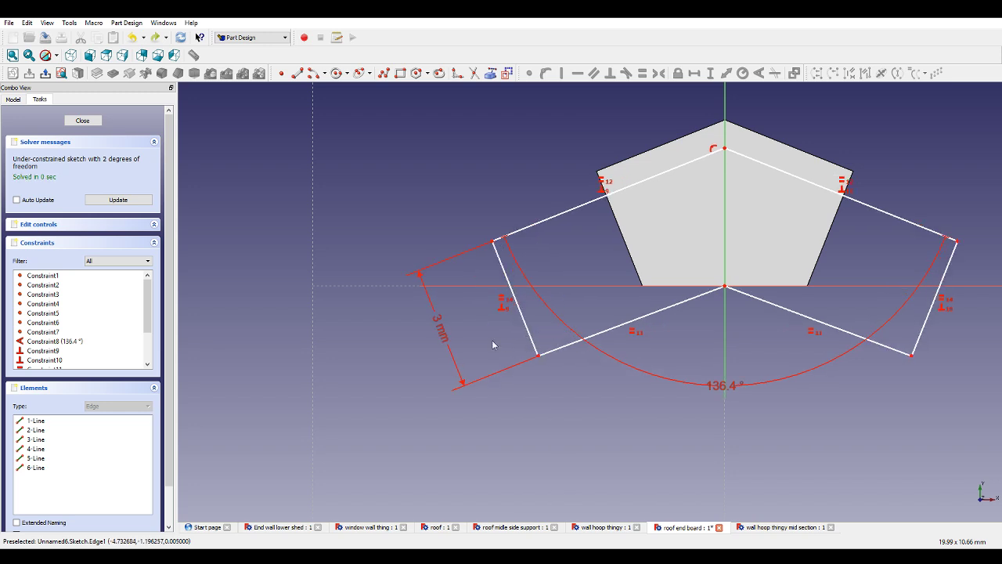
{"action": "left_click", "coordinate": [441, 338]}
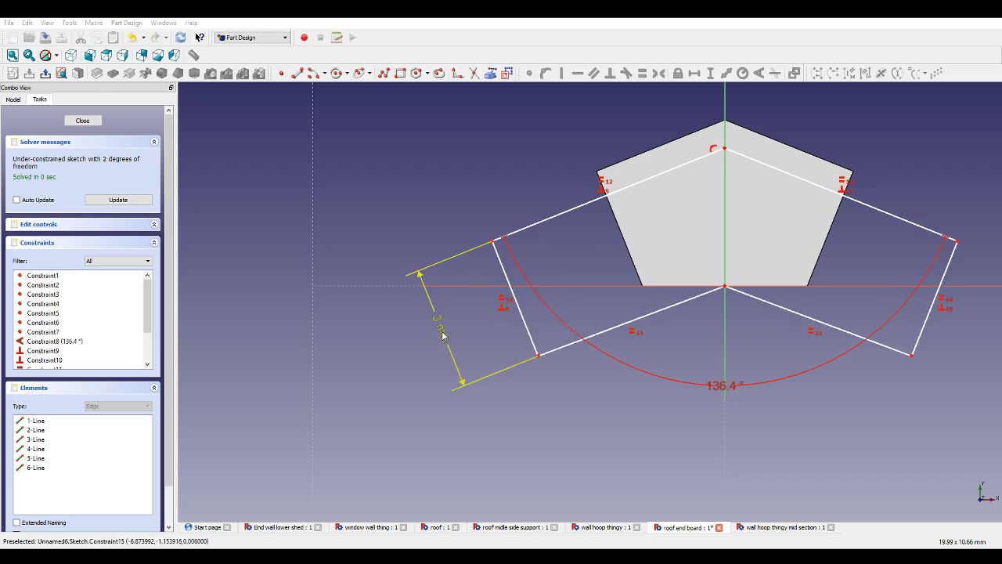
{"action": "scroll", "coordinate": [459, 329], "scroll_direction": "down", "scroll_amount": 5}
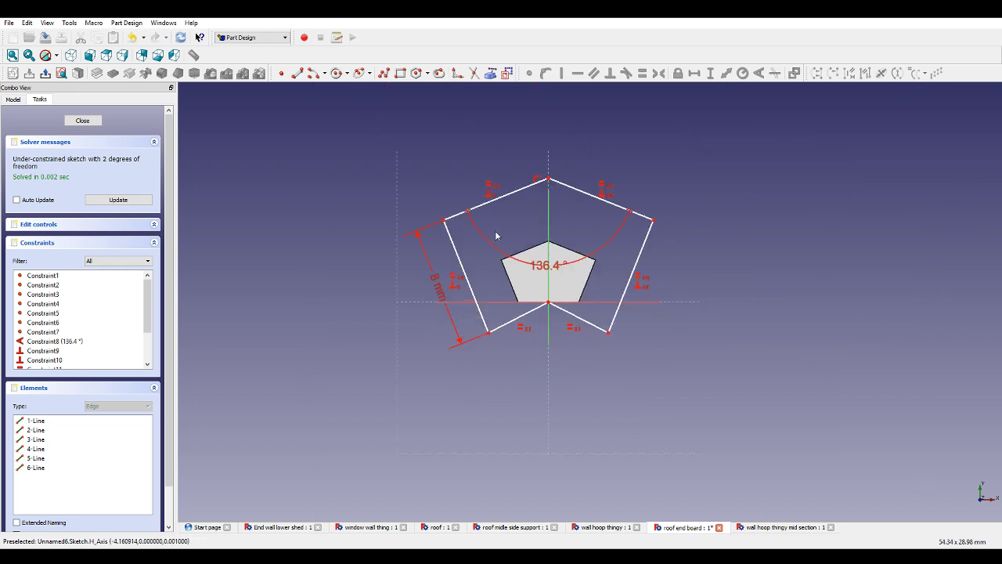
Try a length dimension on the profile's upper-left edge, and undo it.
{"action": "left_click", "coordinate": [521, 193]}
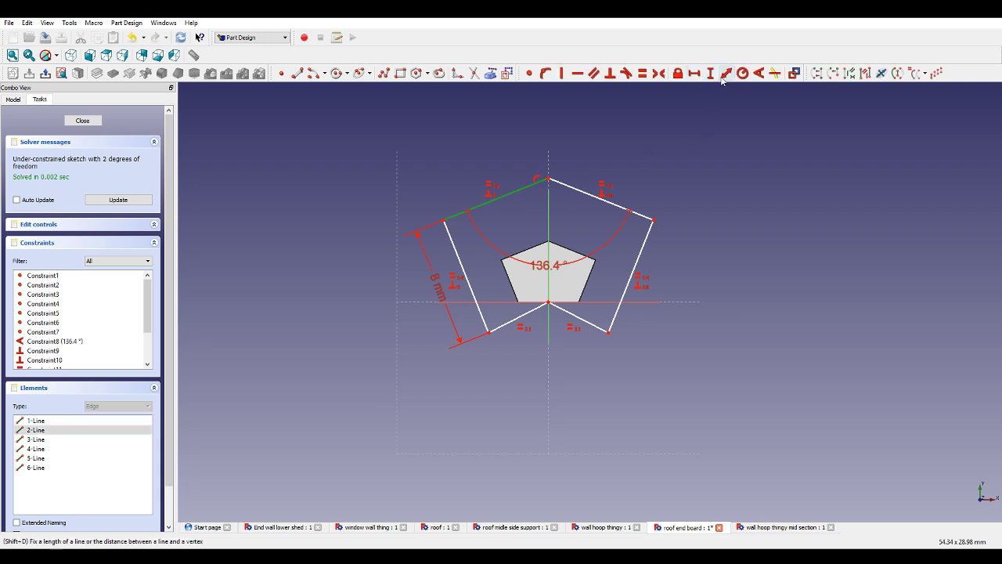
{"action": "left_click", "coordinate": [725, 76]}
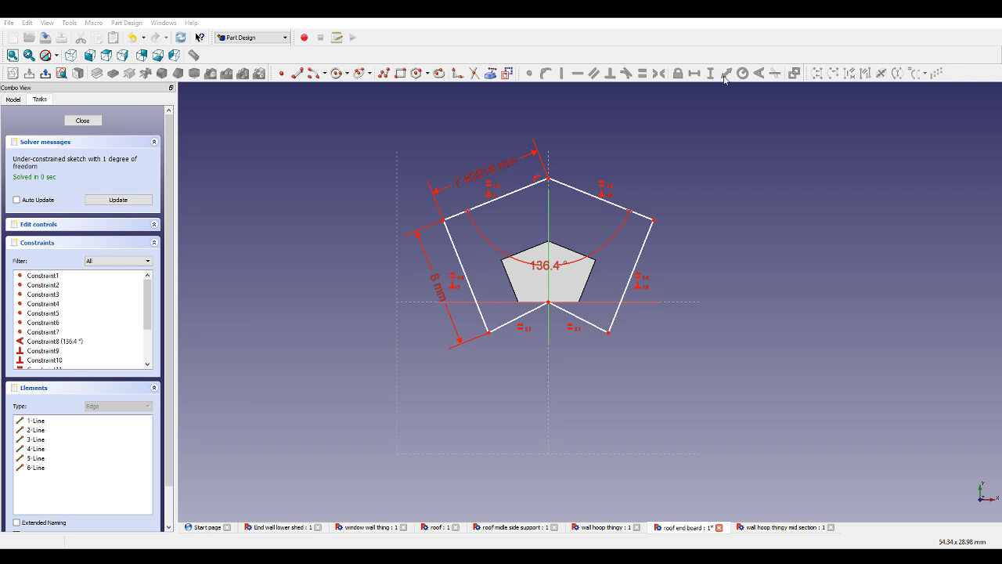
{"action": "key", "text": "Return"}
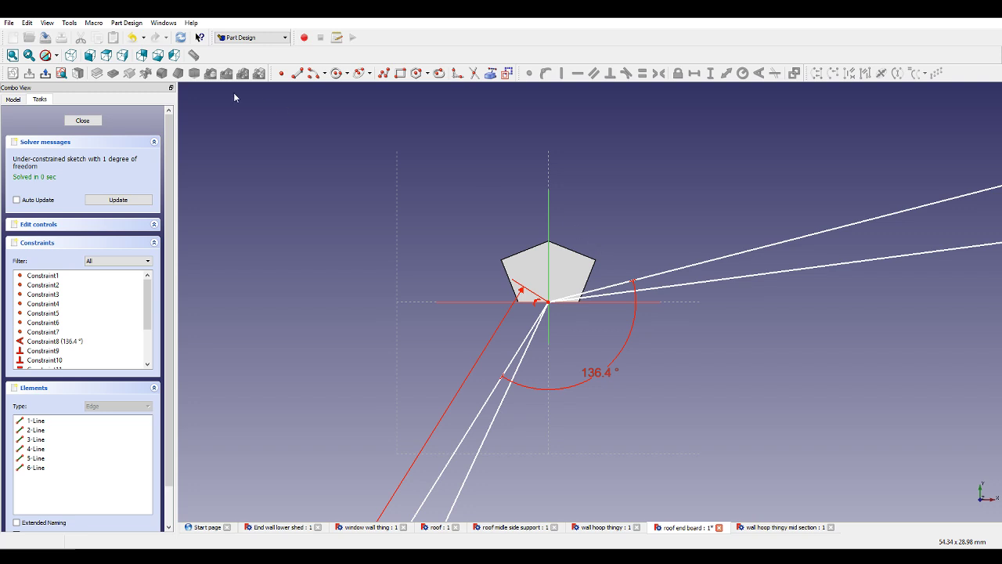
{"action": "left_click", "coordinate": [132, 36]}
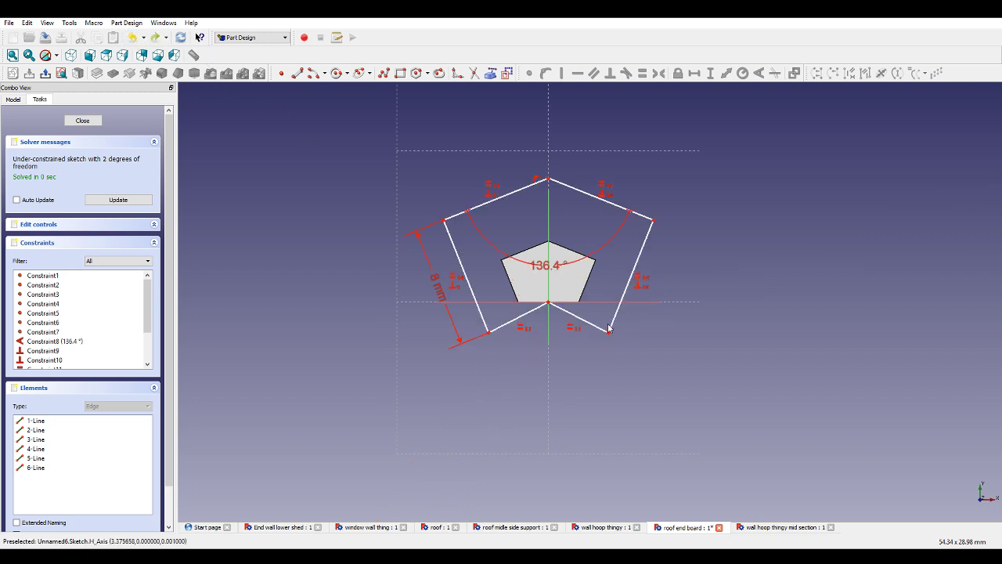
Stretch the profile outward into a wide, shallow chevron with its apex about 10 mm above the origin.
{"action": "mouse_move", "coordinate": [609, 329]}
{"action": "left_mouse_down"}
{"action": "mouse_move", "coordinate": [611, 340]}
{"action": "mouse_move", "coordinate": [738, 353]}
{"action": "mouse_move", "coordinate": [754, 362]}
{"action": "mouse_move", "coordinate": [757, 393]}
{"action": "mouse_move", "coordinate": [806, 403]}
{"action": "left_mouse_up"}
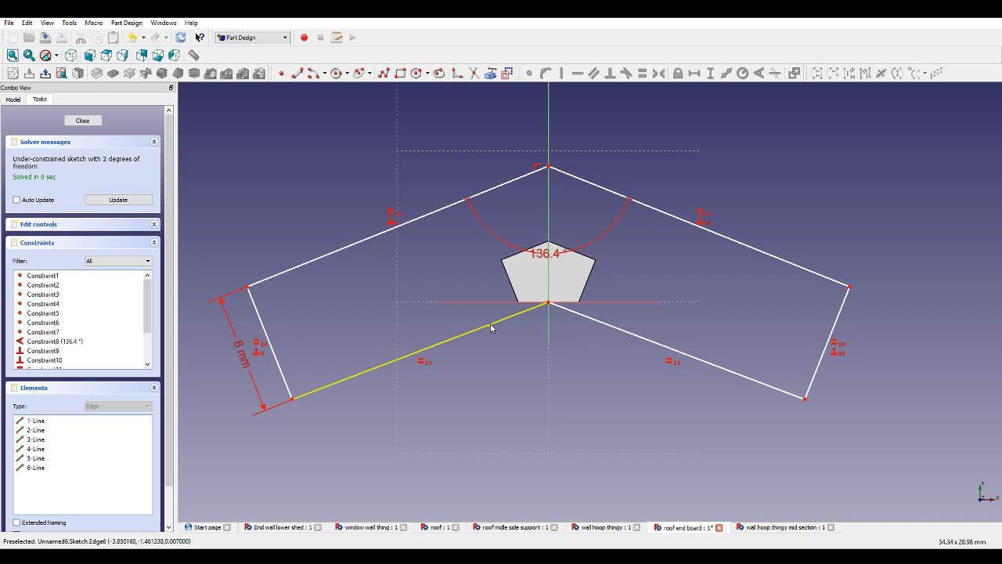
{"action": "mouse_move", "coordinate": [491, 326]}
{"action": "left_mouse_down"}
{"action": "mouse_move", "coordinate": [488, 340]}
{"action": "mouse_move", "coordinate": [487, 314]}
{"action": "left_mouse_up"}
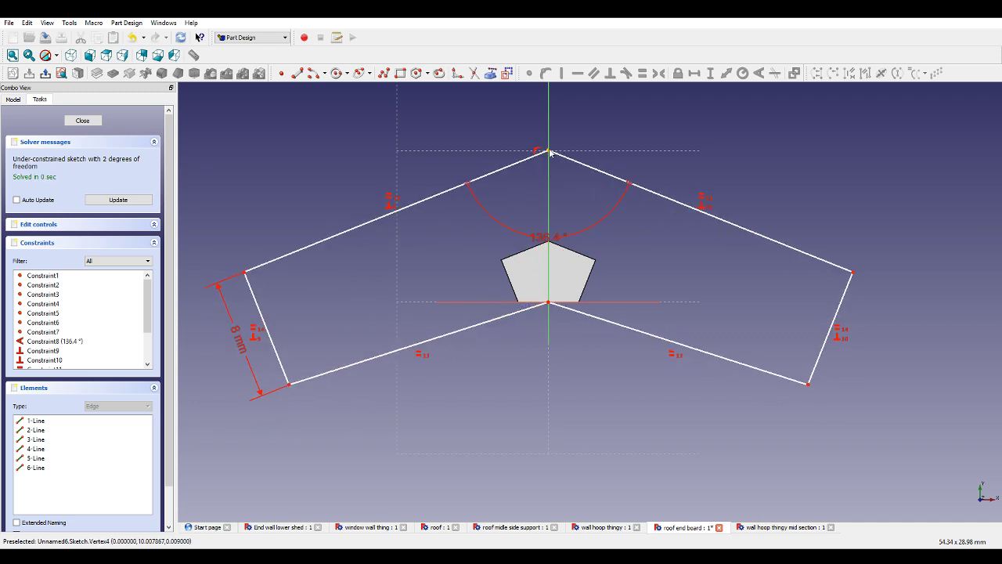
{"action": "left_click_drag", "start_coordinate": [549, 151], "coordinate": [579, 158]}
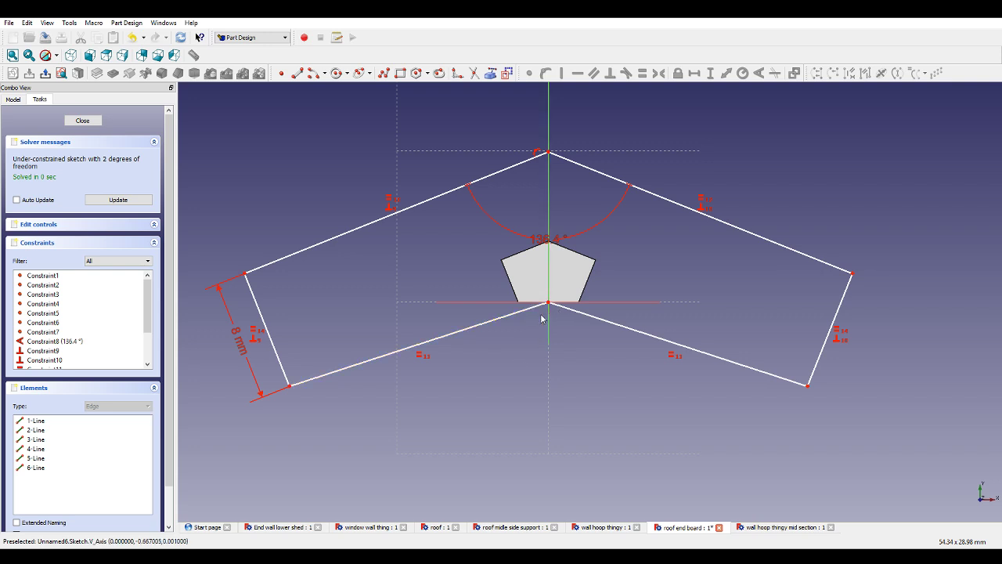
Draw a horizontal construction line joining the profile's two bottom outer corners.
{"action": "left_click", "coordinate": [461, 76]}
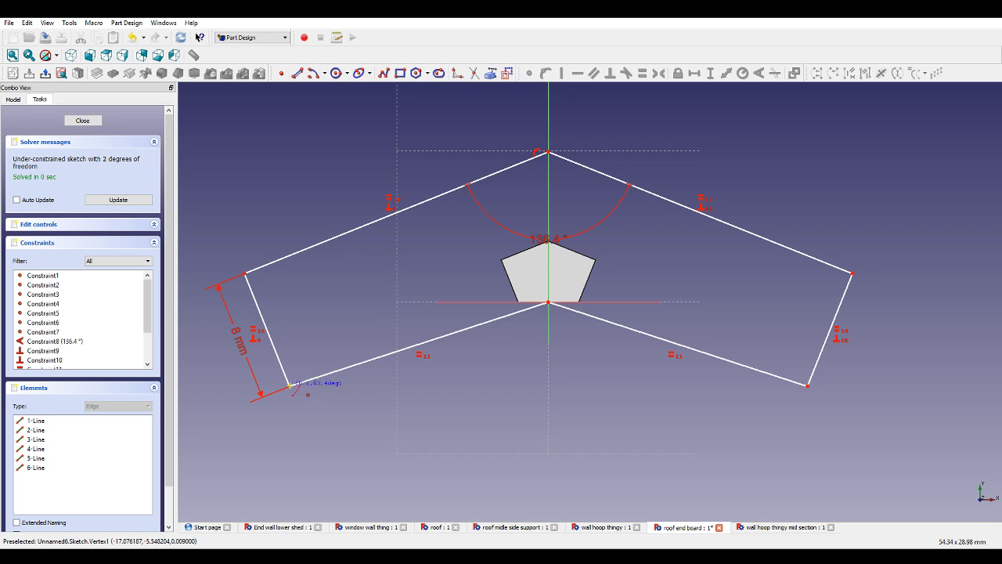
{"action": "left_click", "coordinate": [290, 385]}
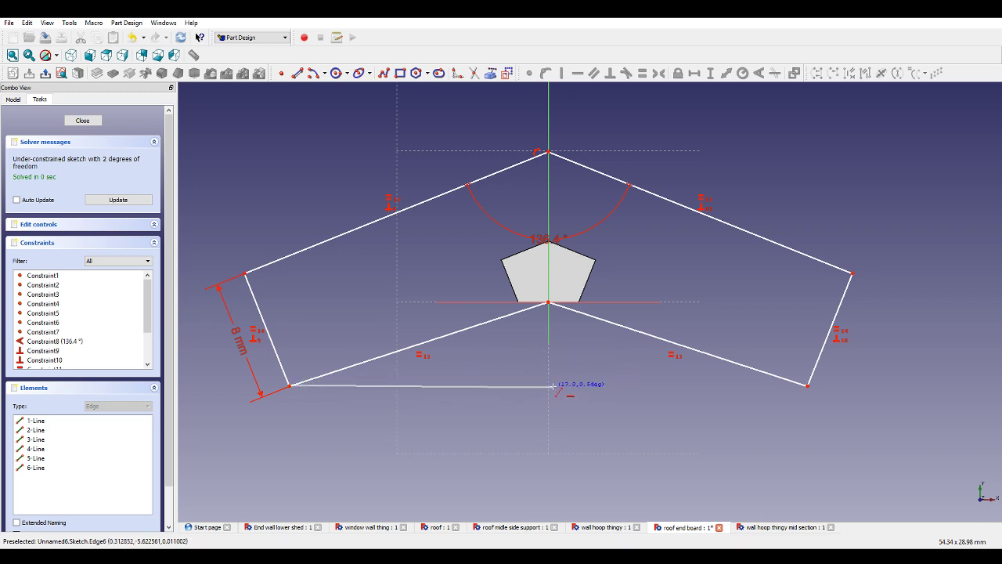
{"action": "left_click", "coordinate": [808, 385]}
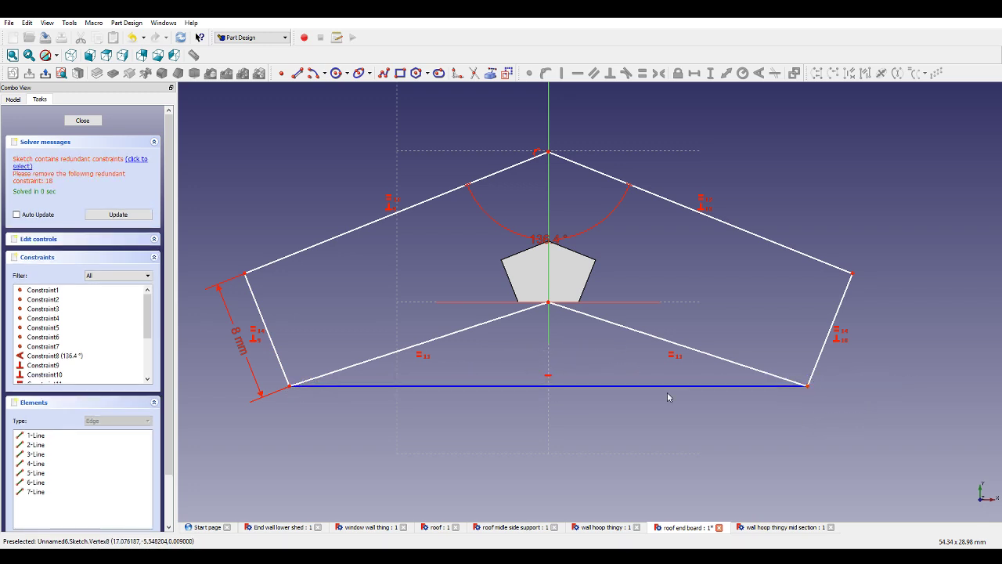
{"action": "left_click", "coordinate": [594, 386]}
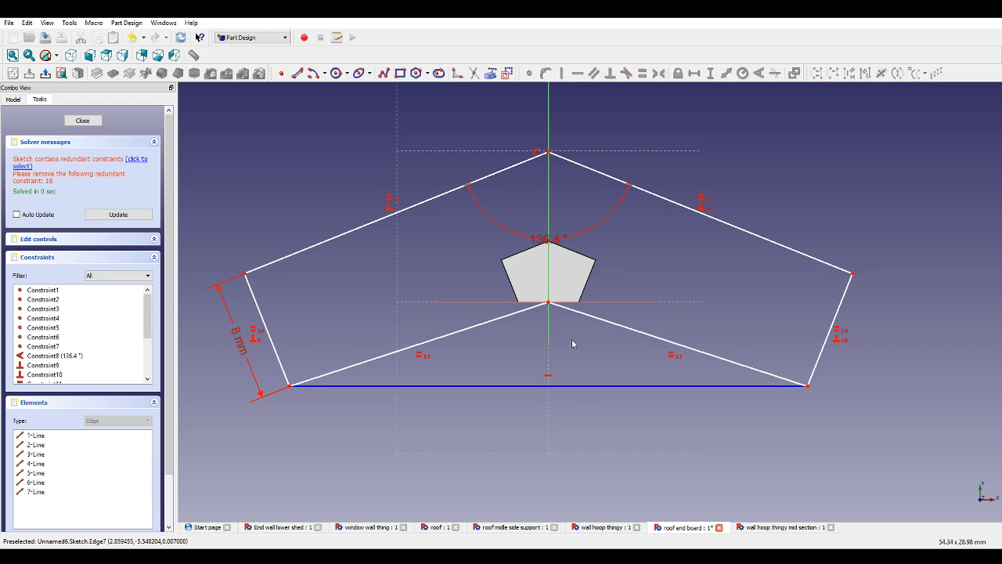
{"action": "key", "text": "c"}
{"action": "key", "text": "m"}
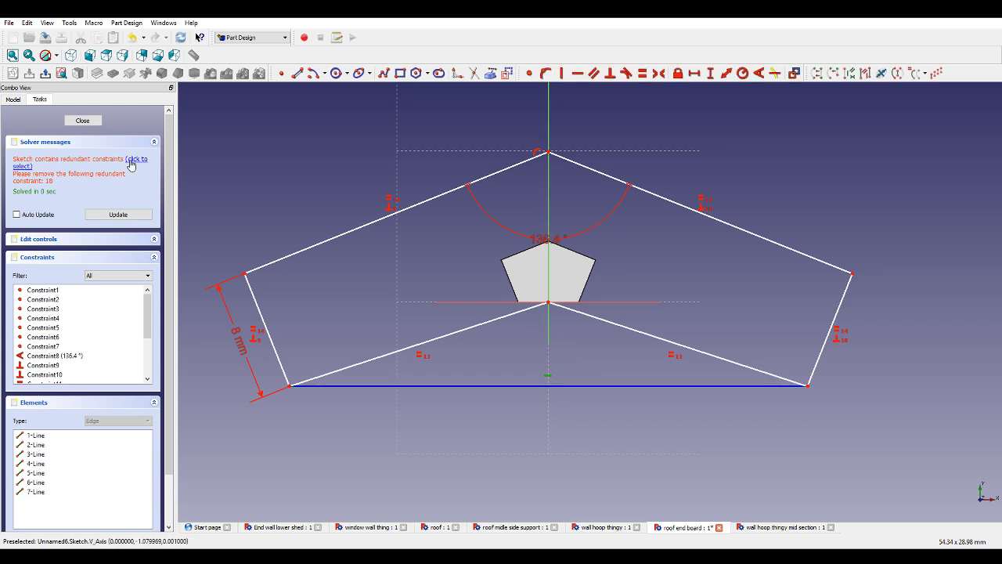
{"action": "left_click", "coordinate": [381, 284]}
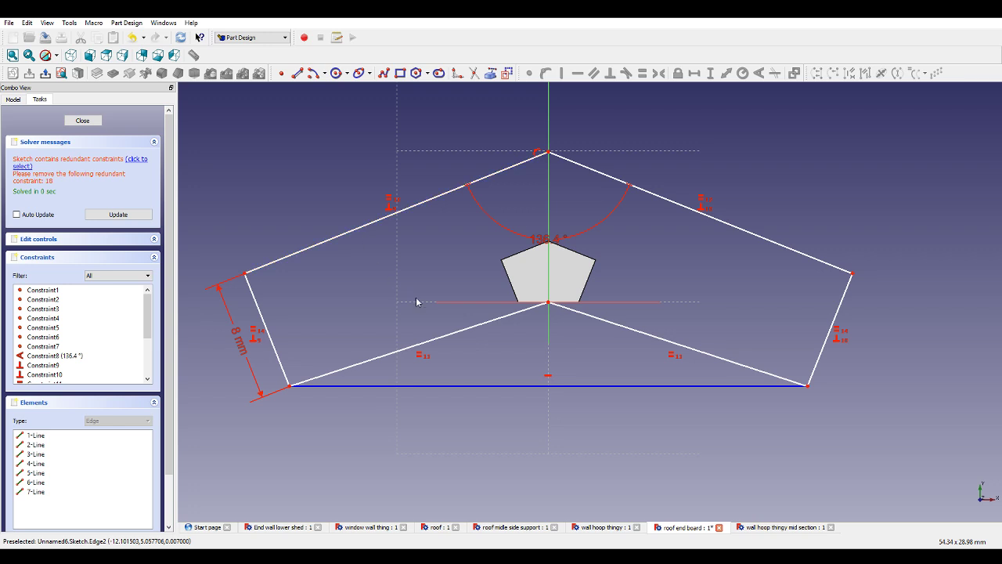
Make the lower-left edge parallel to the upper-left edge, and delete the bottom construction line's redundant horizontal constraint.
{"action": "mouse_move", "coordinate": [470, 334]}
{"action": "left_mouse_down"}
{"action": "mouse_move", "coordinate": [459, 372]}
{"action": "mouse_move", "coordinate": [465, 340]}
{"action": "left_mouse_up"}
{"action": "left_click", "coordinate": [465, 339]}
{"action": "left_click", "coordinate": [443, 221]}
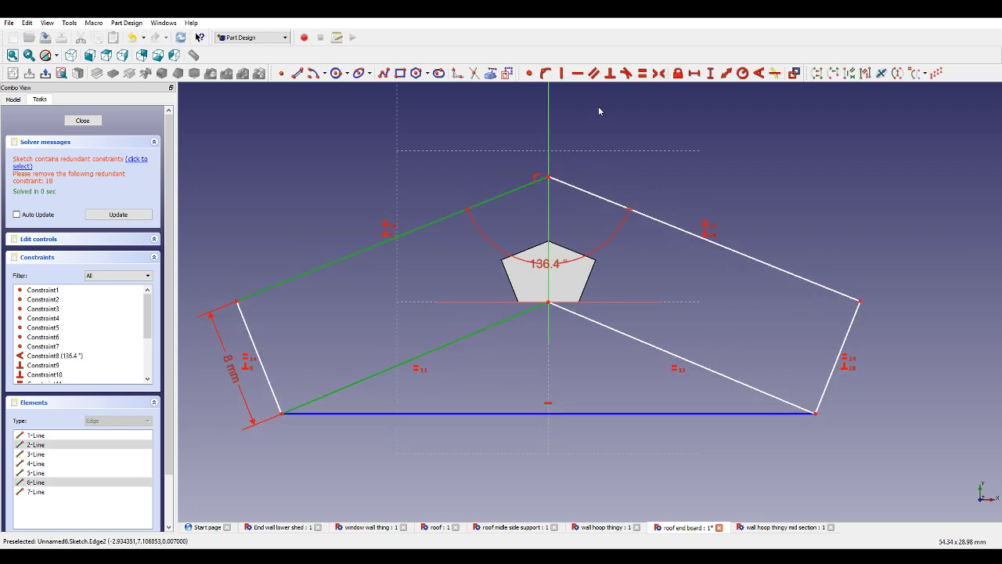
{"action": "left_click", "coordinate": [593, 73]}
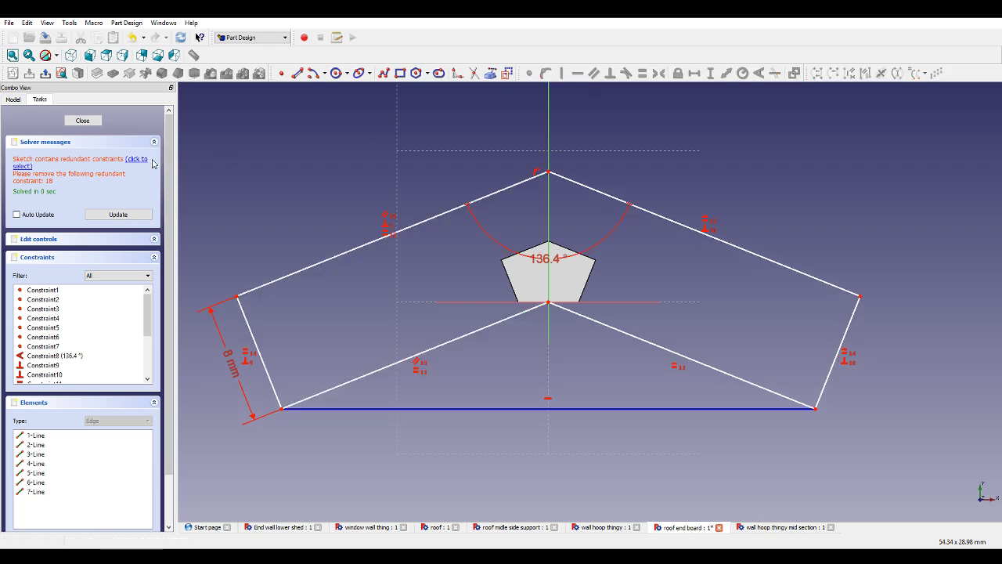
{"action": "key", "text": "Delete"}
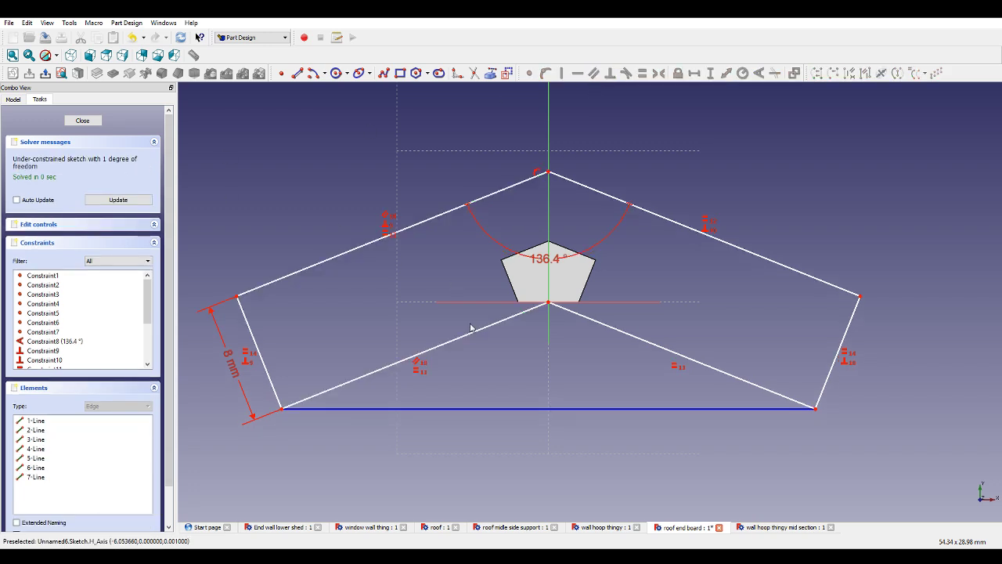
Set the length of the profile's upper-left edge to 65 mm.
{"action": "left_click", "coordinate": [406, 228]}
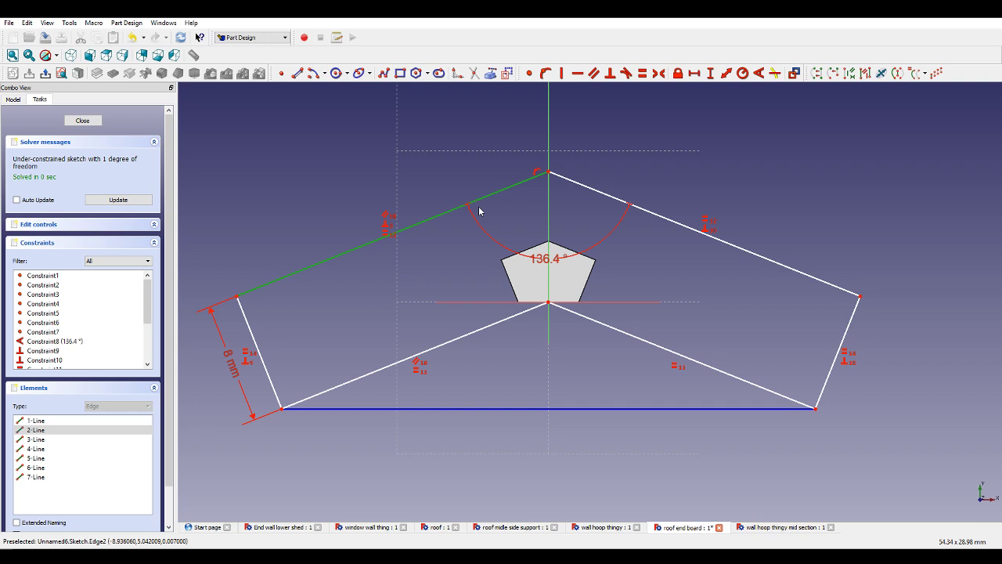
{"action": "left_click", "coordinate": [725, 74]}
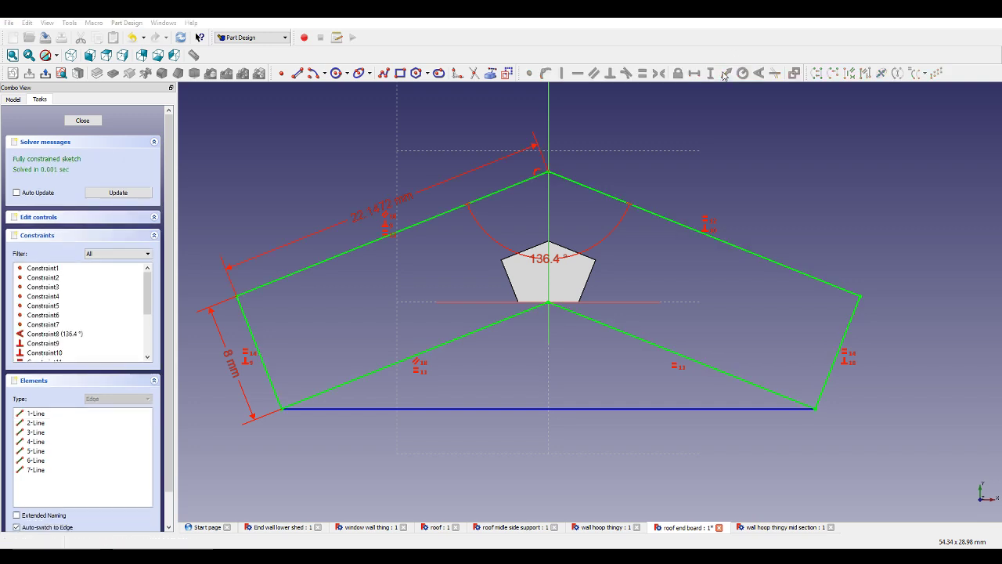
{"action": "scroll", "coordinate": [734, 181], "scroll_direction": "up", "scroll_amount": 3}
{"action": "scroll", "coordinate": [595, 235], "scroll_direction": "down", "scroll_amount": 5}
{"action": "scroll", "coordinate": [462, 313], "scroll_direction": "up", "scroll_amount": 5}
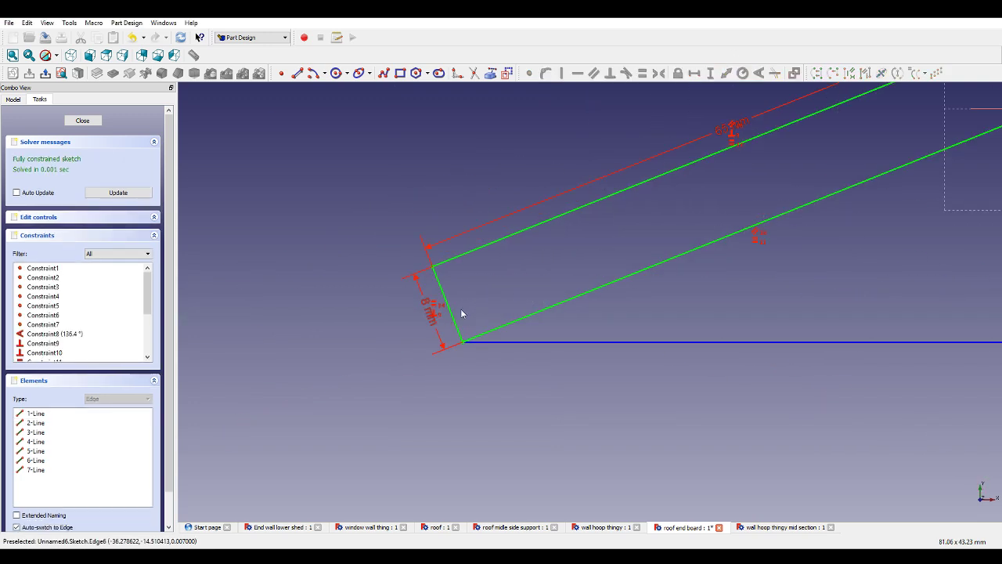
Delete the left end edge's perpendicular constraint and constrain that edge to be vertical.
{"action": "scroll", "coordinate": [407, 337], "scroll_direction": "up", "scroll_amount": 1}
{"action": "scroll", "coordinate": [428, 333], "scroll_direction": "up", "scroll_amount": 3}
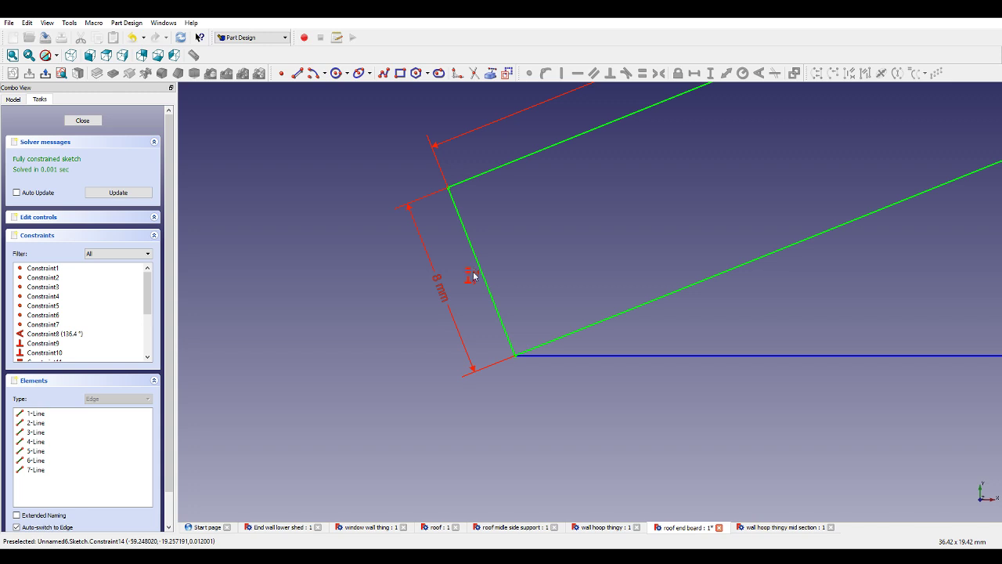
{"action": "scroll", "coordinate": [62, 318], "scroll_direction": "down", "scroll_amount": 1}
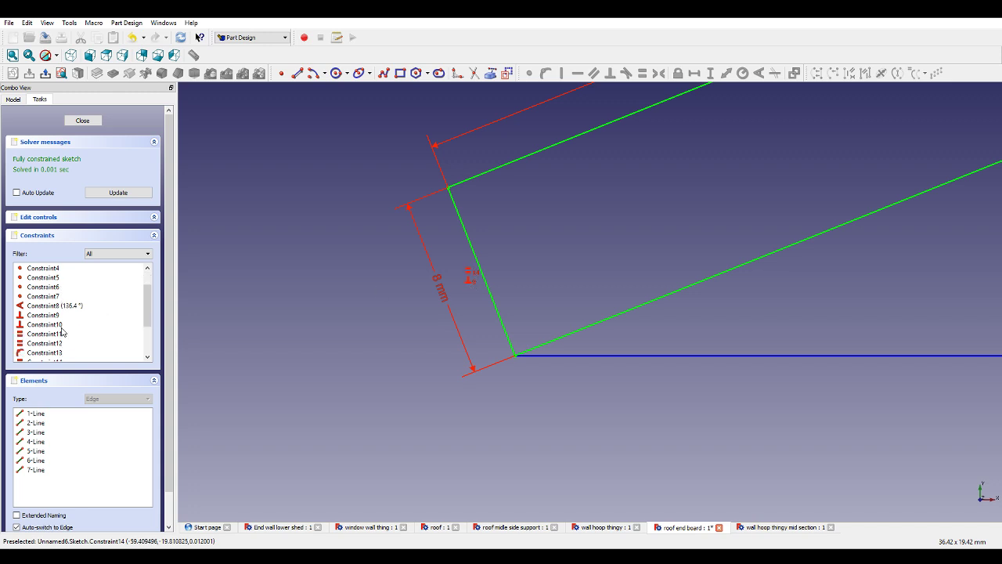
{"action": "left_click", "coordinate": [54, 321]}
{"action": "key", "text": "Delete"}
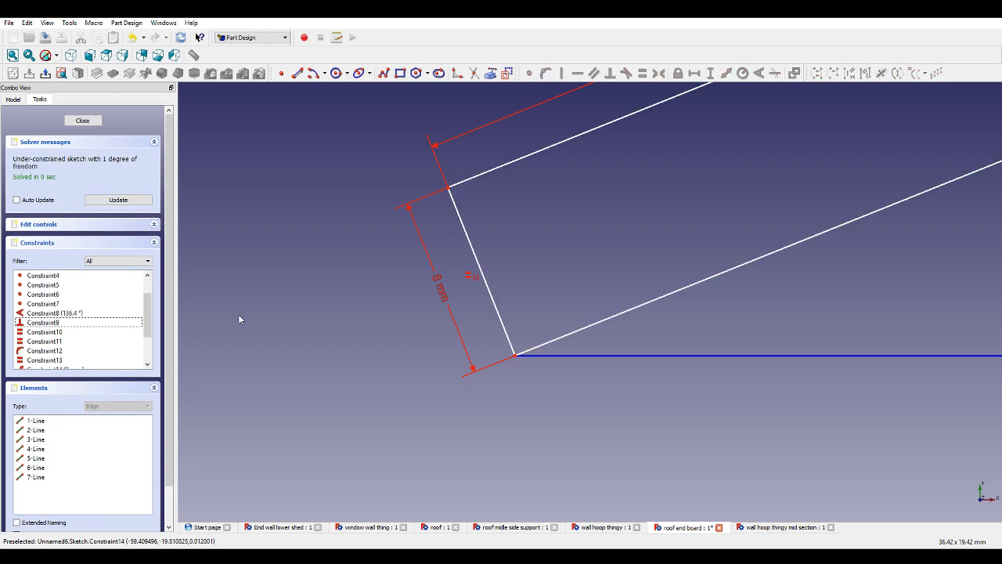
{"action": "left_click", "coordinate": [499, 302]}
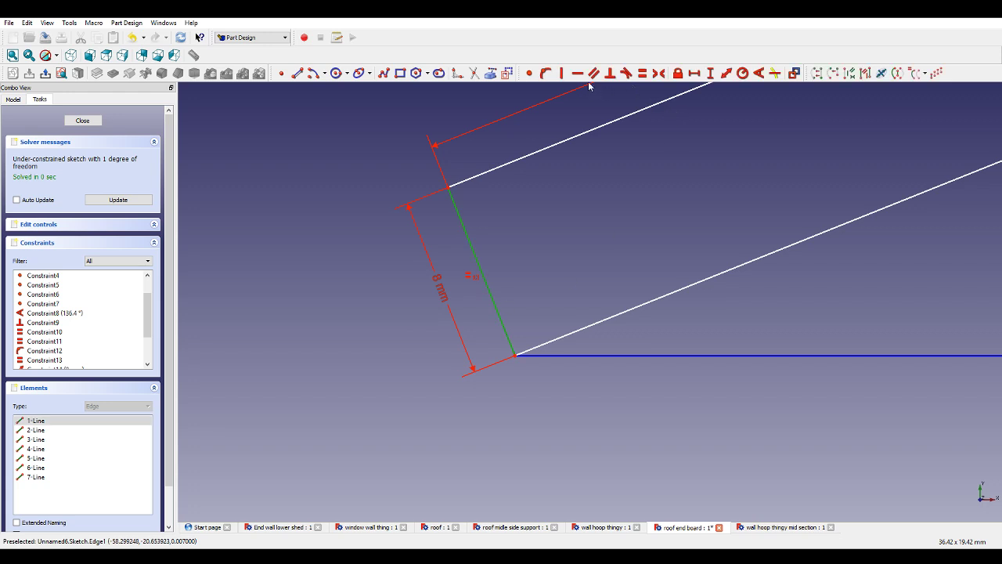
{"action": "left_click", "coordinate": [562, 73]}
{"action": "scroll", "coordinate": [529, 245], "scroll_direction": "down", "scroll_amount": 4}
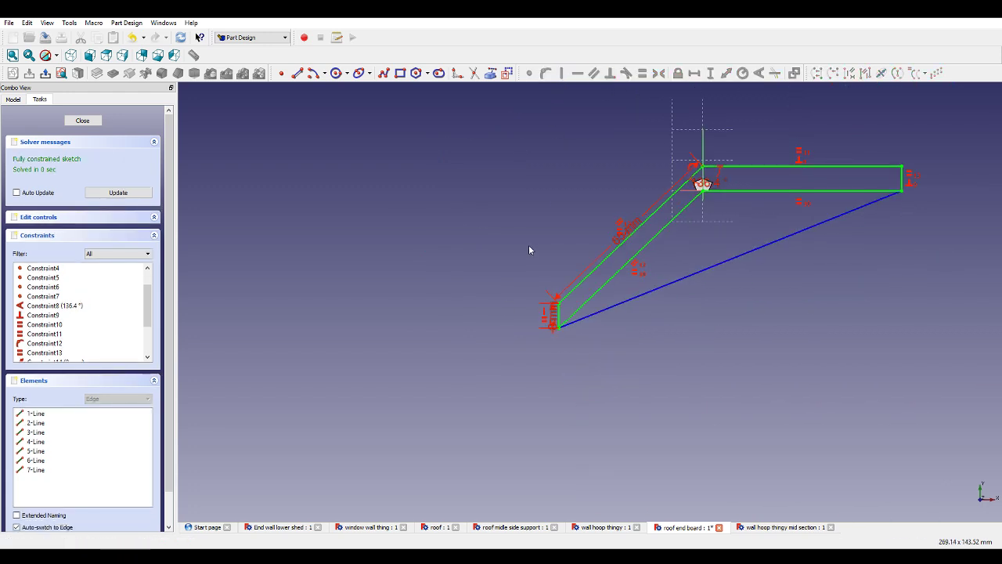
Delete the 8 mm dimension on the left end edge and pull its upper corner upward.
{"action": "scroll", "coordinate": [661, 249], "scroll_direction": "up", "scroll_amount": 2}
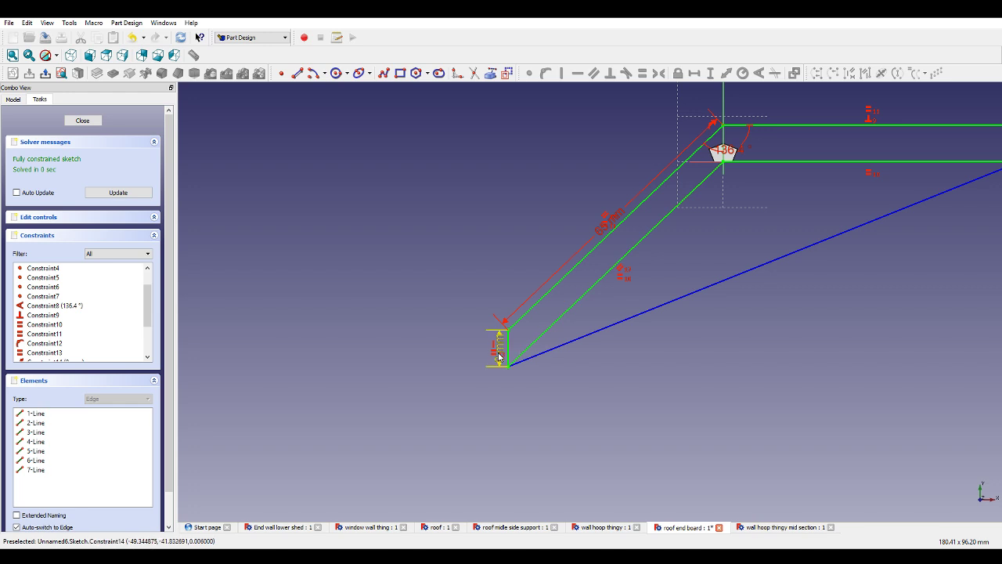
{"action": "left_click", "coordinate": [498, 356]}
{"action": "key", "text": "Delete"}
{"action": "left_click_drag", "start_coordinate": [507, 329], "coordinate": [470, 296]}
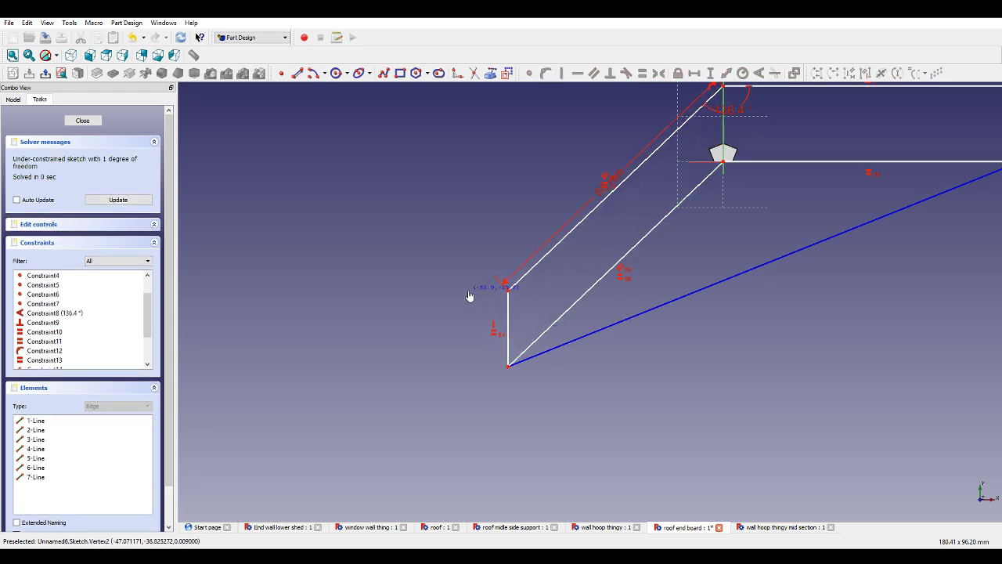
Delete the right end edge's perpendicular constraint and pull the right arm's corners down so it slopes like the left arm.
{"action": "scroll", "coordinate": [727, 264], "scroll_direction": "down", "scroll_amount": 2}
{"action": "scroll", "coordinate": [927, 175], "scroll_direction": "up", "scroll_amount": 4}
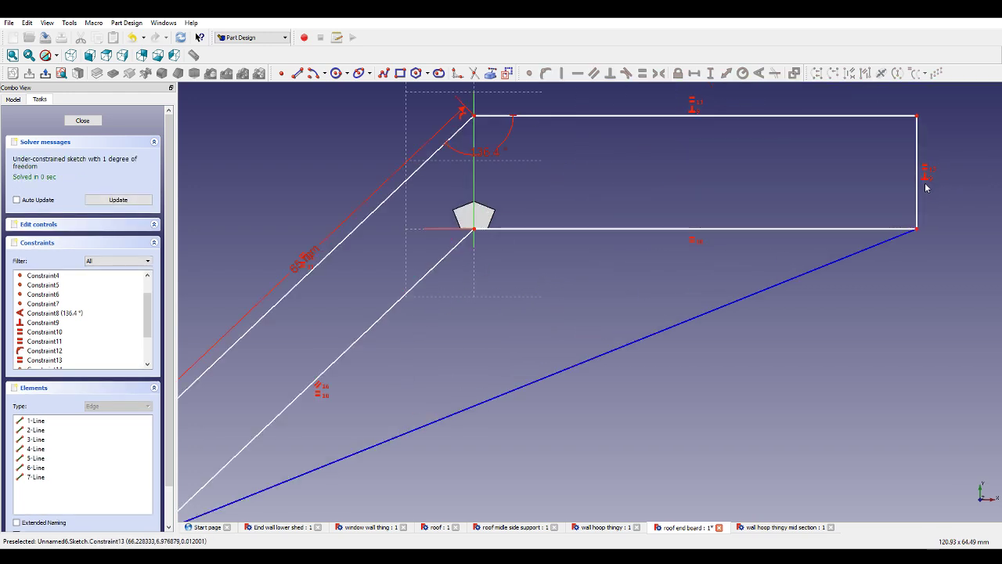
{"action": "scroll", "coordinate": [927, 184], "scroll_direction": "up", "scroll_amount": 4}
{"action": "left_click", "coordinate": [882, 193]}
{"action": "key", "text": "Delete"}
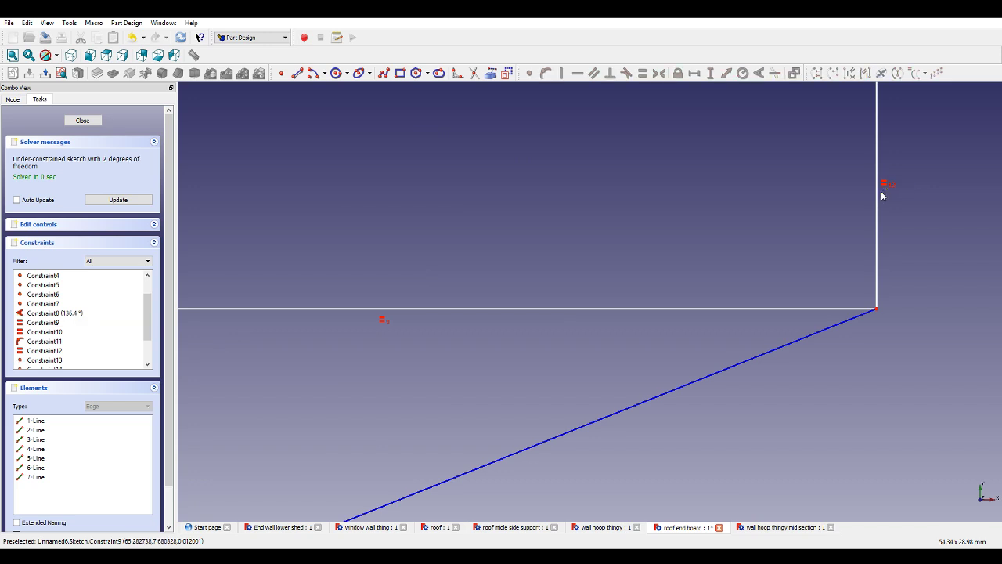
{"action": "scroll", "coordinate": [882, 196], "scroll_direction": "down", "scroll_amount": 4}
{"action": "left_click_drag", "start_coordinate": [881, 135], "coordinate": [888, 157]}
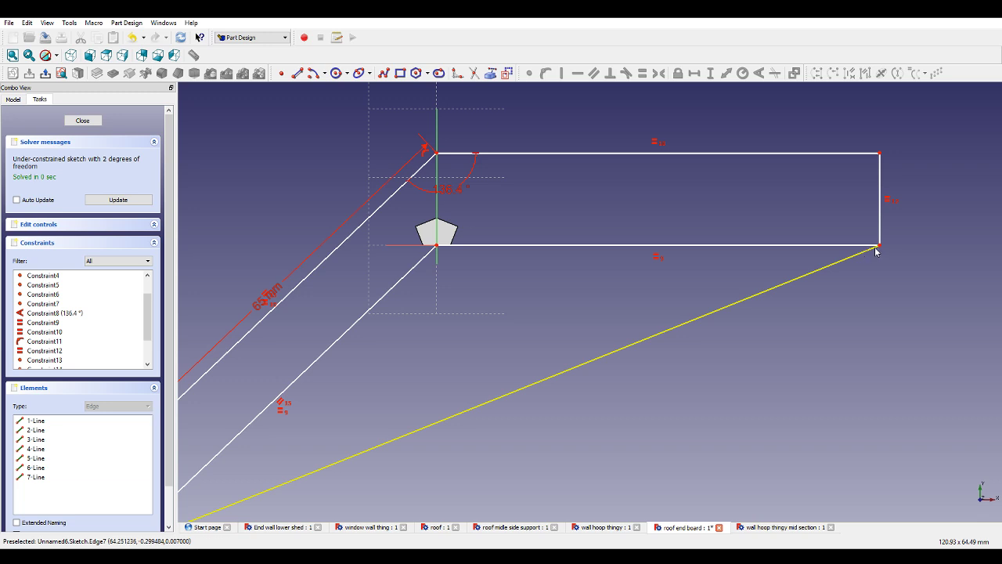
{"action": "mouse_move", "coordinate": [878, 249]}
{"action": "left_mouse_down"}
{"action": "mouse_move", "coordinate": [884, 264]}
{"action": "mouse_move", "coordinate": [862, 320]}
{"action": "mouse_move", "coordinate": [801, 371]}
{"action": "left_mouse_up"}
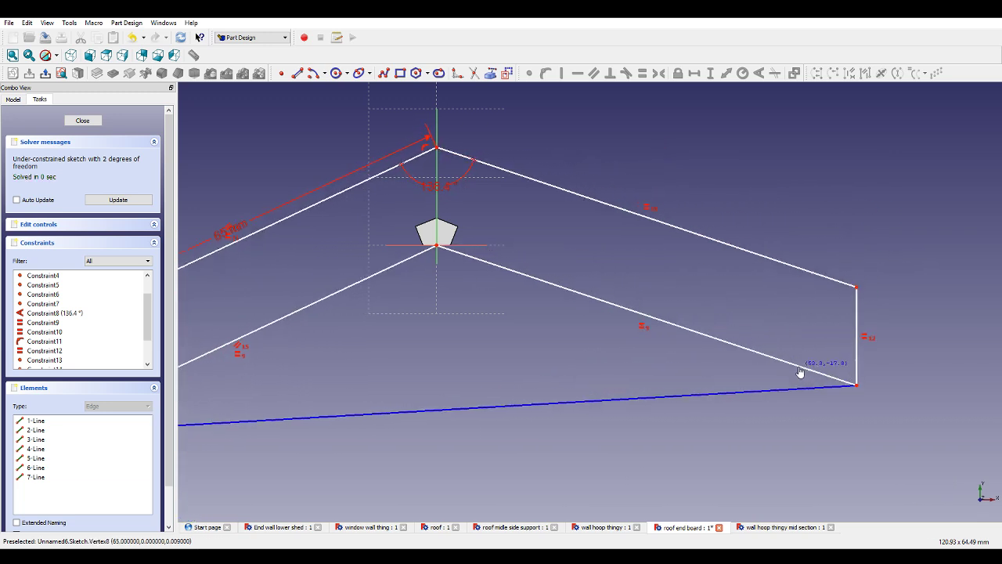
Constrain the construction line between the bottom outer corners to be horizontal.
{"action": "scroll", "coordinate": [785, 311], "scroll_direction": "down", "scroll_amount": 2}
{"action": "scroll", "coordinate": [785, 312], "scroll_direction": "down", "scroll_amount": 1}
{"action": "left_click", "coordinate": [626, 362]}
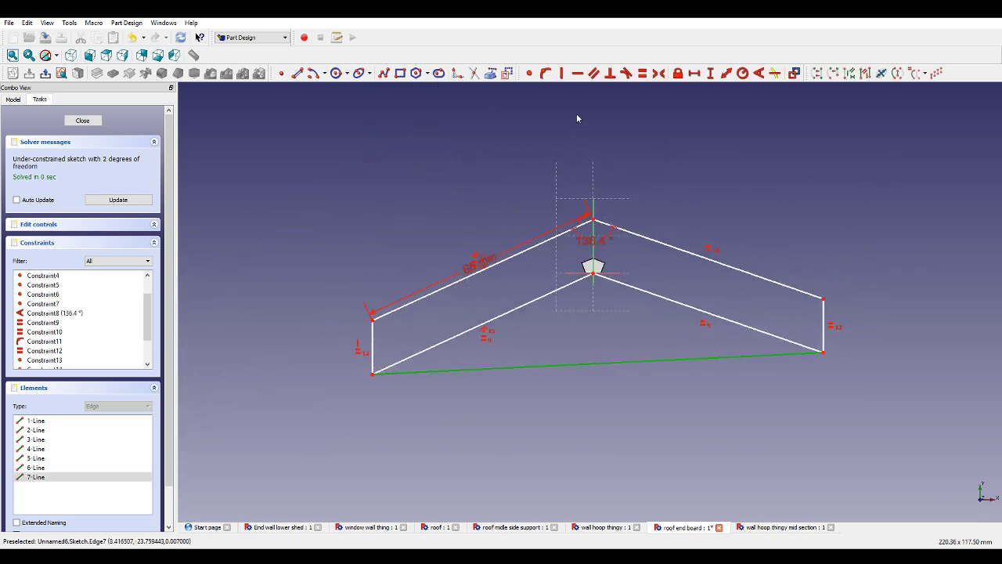
{"action": "left_click", "coordinate": [578, 73]}
{"action": "scroll", "coordinate": [594, 199], "scroll_direction": "up", "scroll_amount": 2}
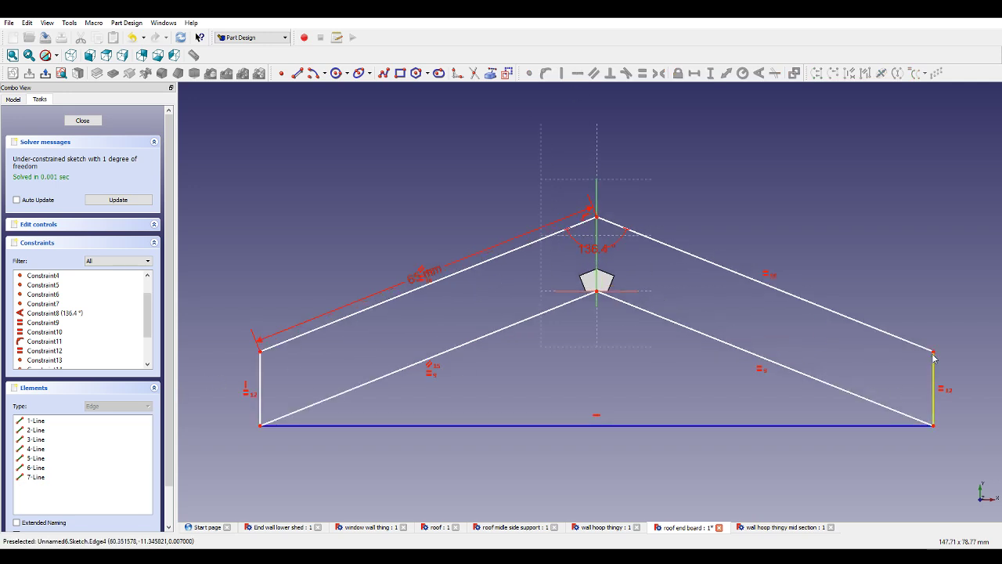
Lower the upper-right corner slightly to make the end board profile thinner.
{"action": "left_click_drag", "start_coordinate": [934, 351], "coordinate": [935, 368]}
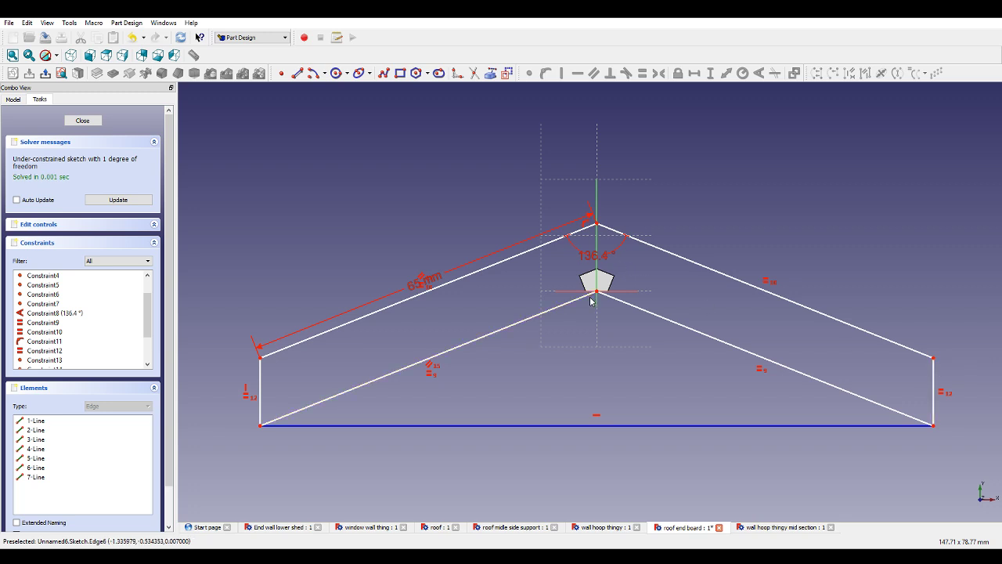
{"action": "left_click", "coordinate": [597, 224]}
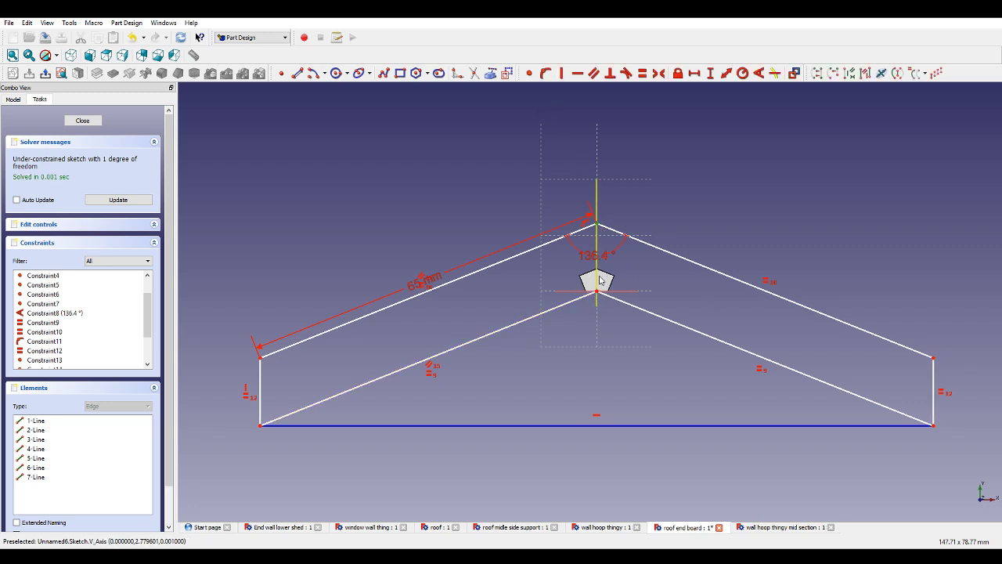
{"action": "left_click", "coordinate": [530, 347]}
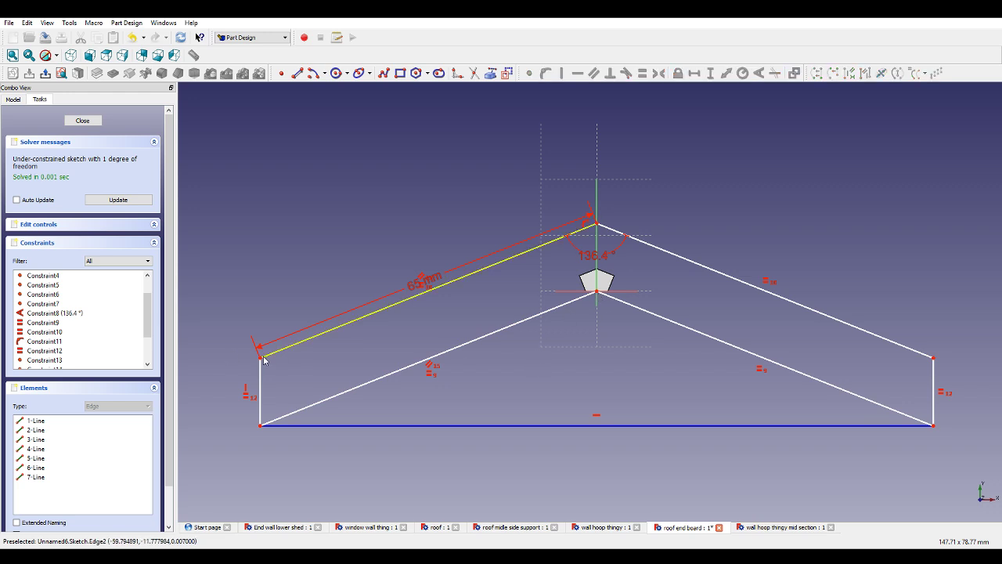
Constrain the distance between the upper-left corner and the left arm's lower edge to 7 mm, recompute, and finish the sketch.
{"action": "left_click", "coordinate": [262, 359]}
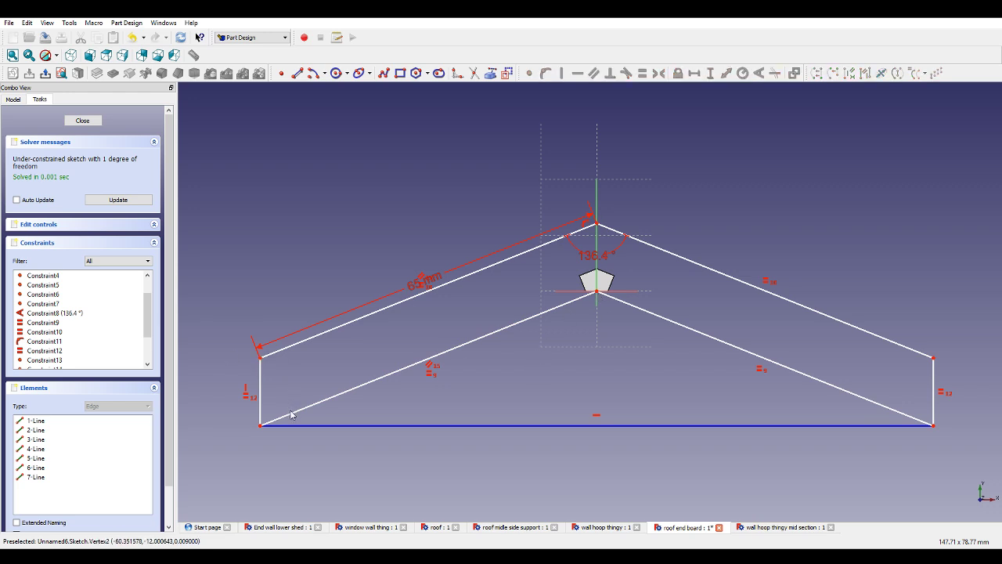
{"action": "left_click", "coordinate": [291, 412]}
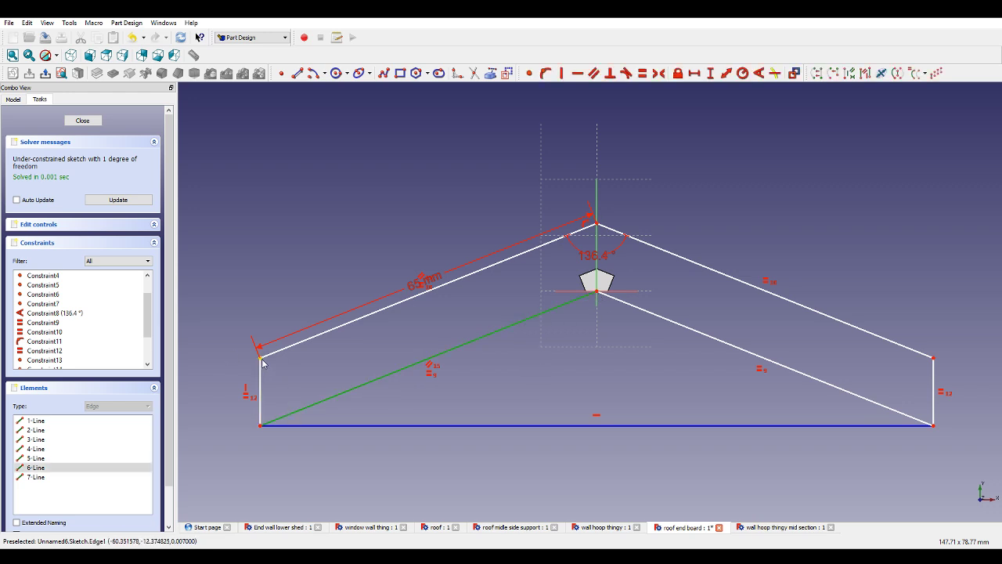
{"action": "left_click", "coordinate": [723, 74]}
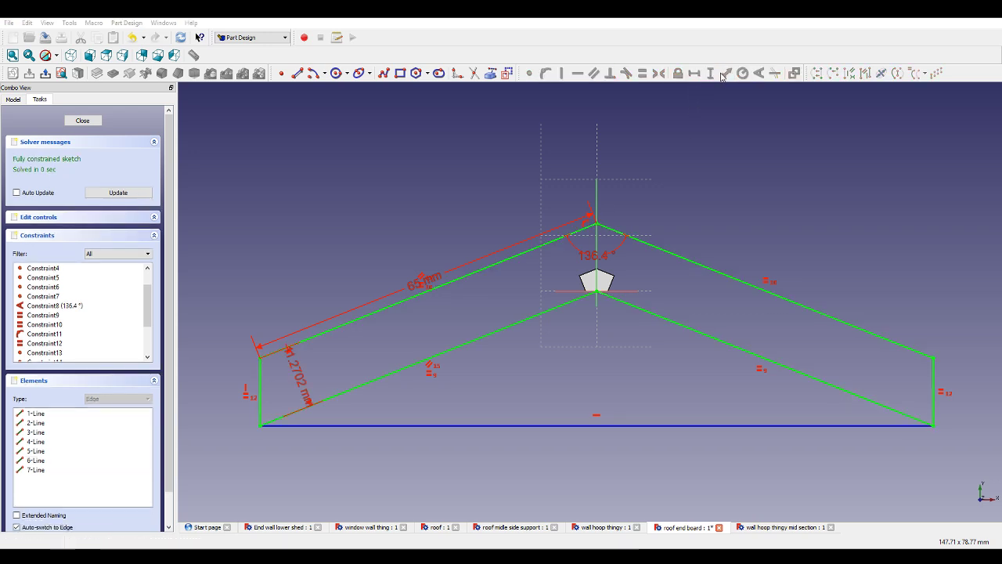
{"action": "type", "text": "7"}
{"action": "key", "text": "Return"}
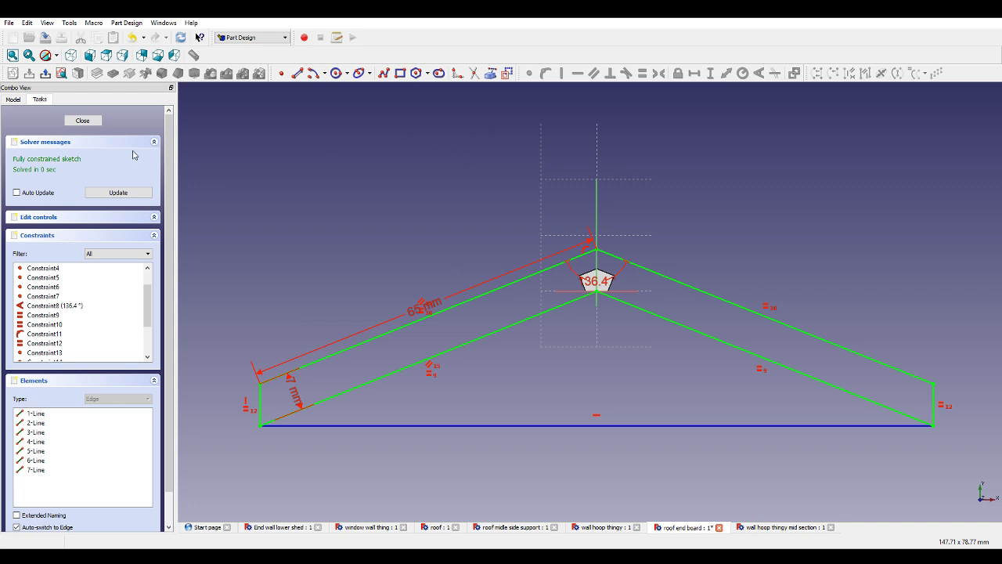
{"action": "left_click", "coordinate": [118, 192]}
{"action": "left_click", "coordinate": [82, 119]}
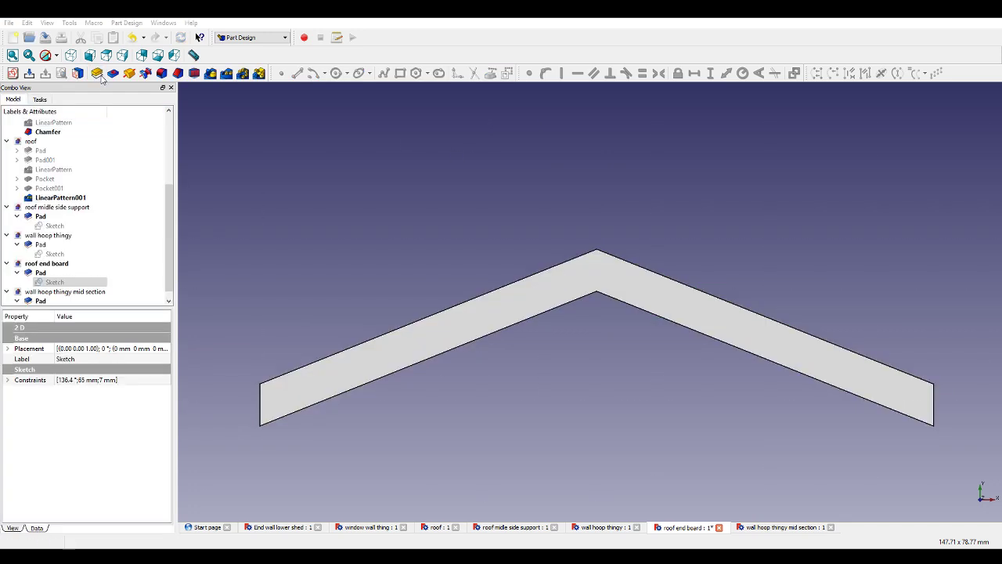
Set the pad length of the roof end board to 1 mm.
{"action": "left_click", "coordinate": [35, 264]}
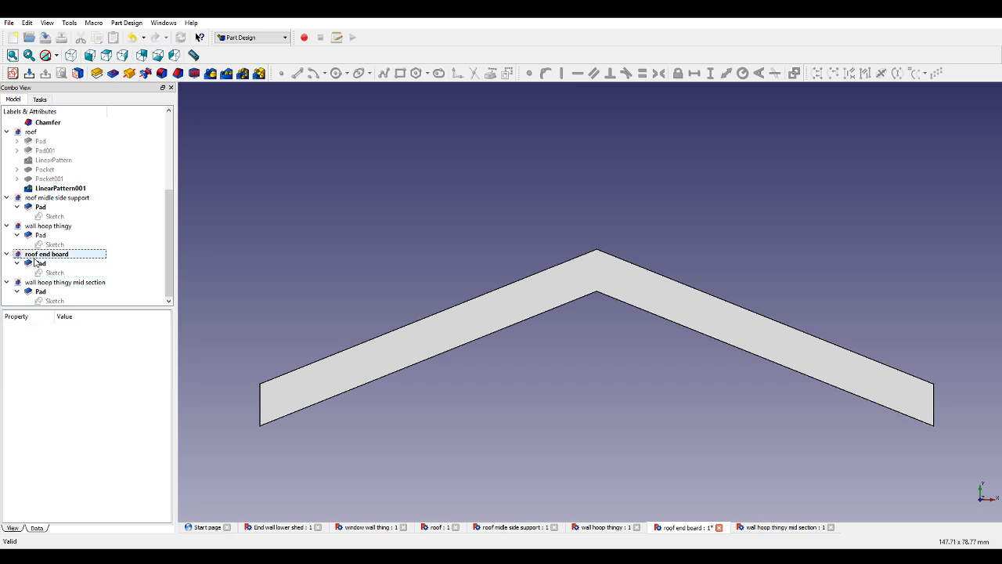
{"action": "double_click", "coordinate": [44, 264]}
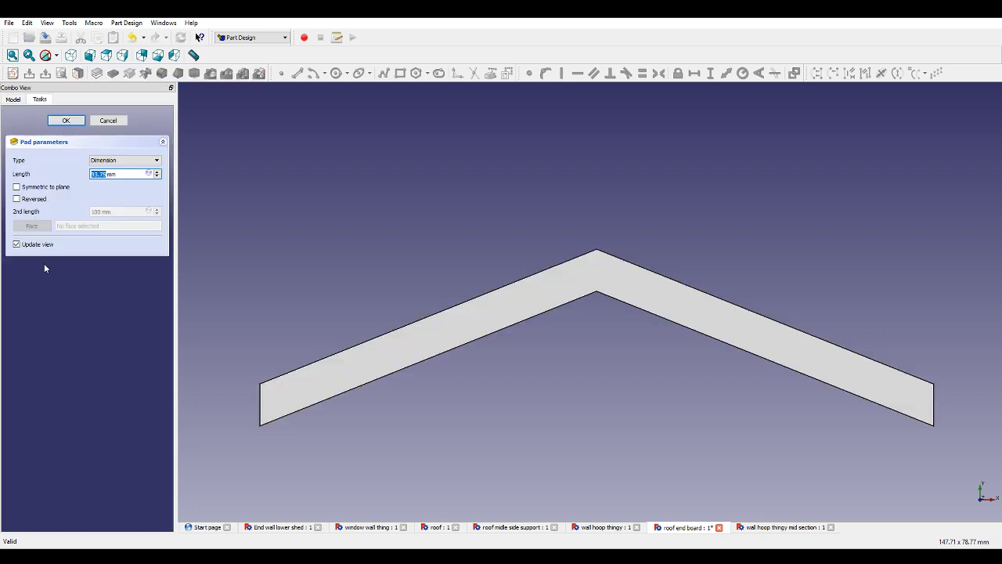
{"action": "type", "text": "1.5"}
{"action": "key", "text": "Return"}
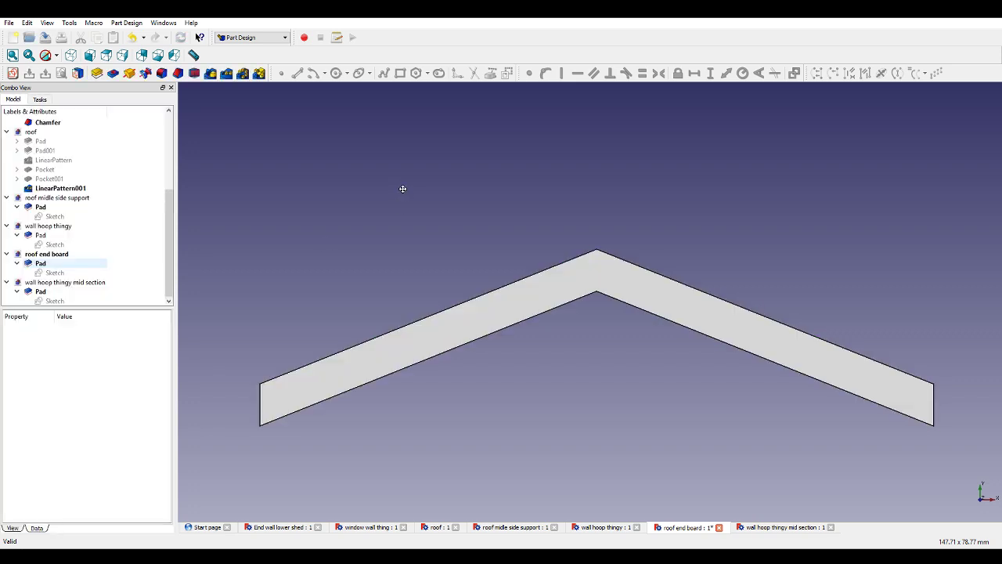
{"action": "middle_click_drag", "start_coordinate": [403, 189], "coordinate": [447, 245]}
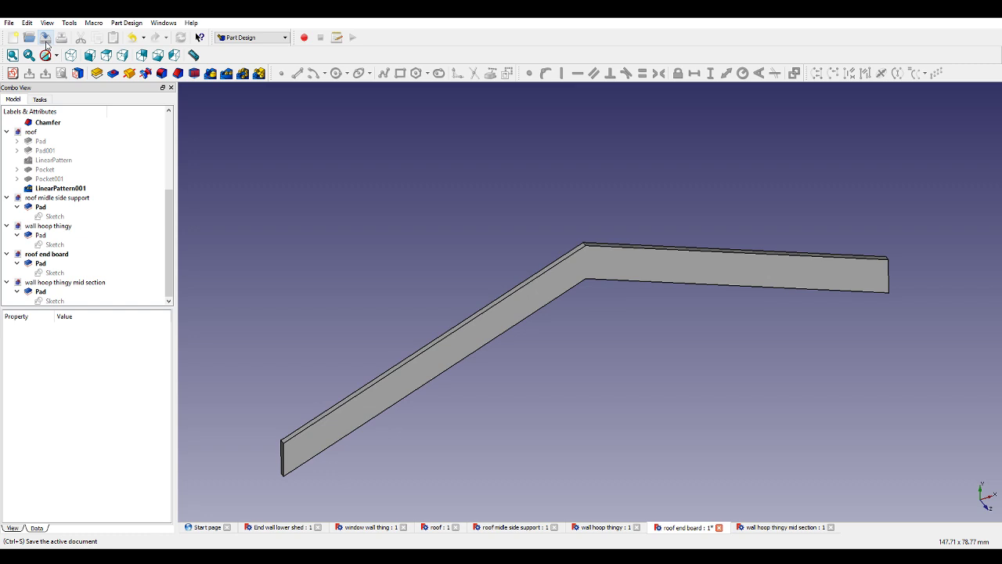
Save the project and export the roof end board's pad for slicing.
{"action": "left_click", "coordinate": [41, 207]}
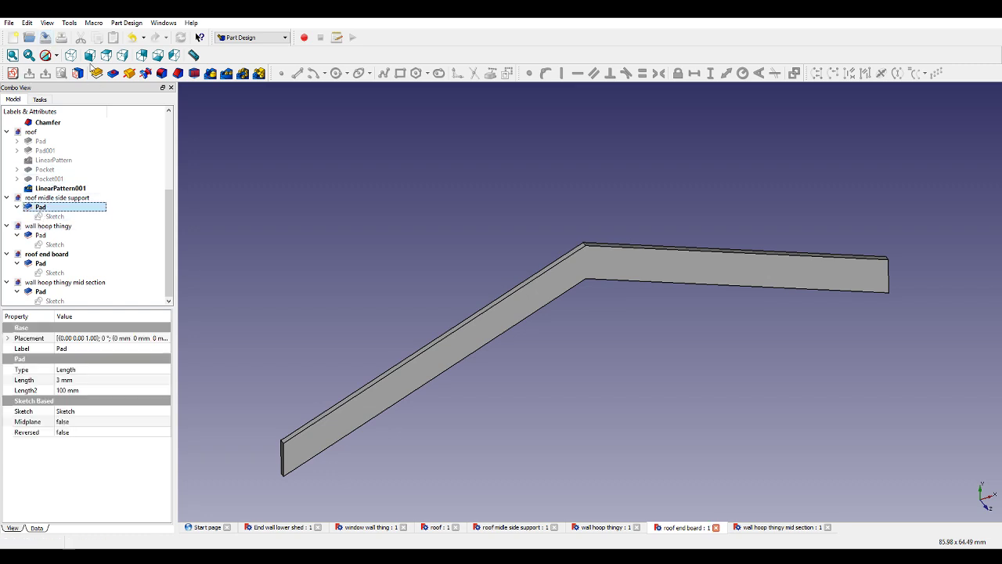
{"action": "left_click", "coordinate": [47, 264]}
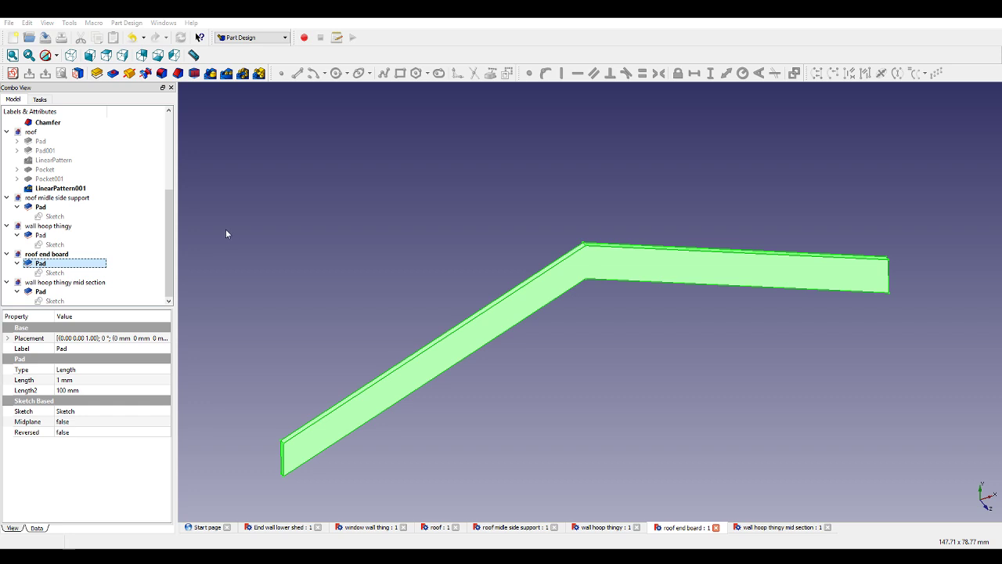
{"action": "left_click", "coordinate": [396, 281]}
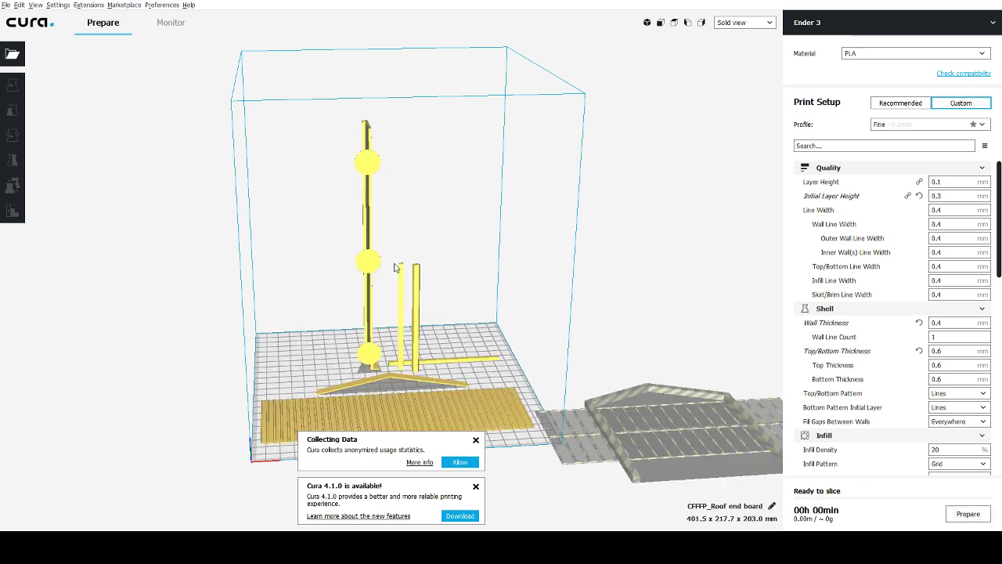
In Cura, delete the ribbed roof panel and the chevron-shaped roof end board from the build plate.
{"action": "right_click_drag", "start_coordinate": [427, 244], "coordinate": [529, 273]}
{"action": "right_click_drag", "start_coordinate": [528, 271], "coordinate": [581, 290]}
{"action": "left_click_drag", "start_coordinate": [591, 288], "coordinate": [286, 309]}
{"action": "left_click", "coordinate": [579, 443]}
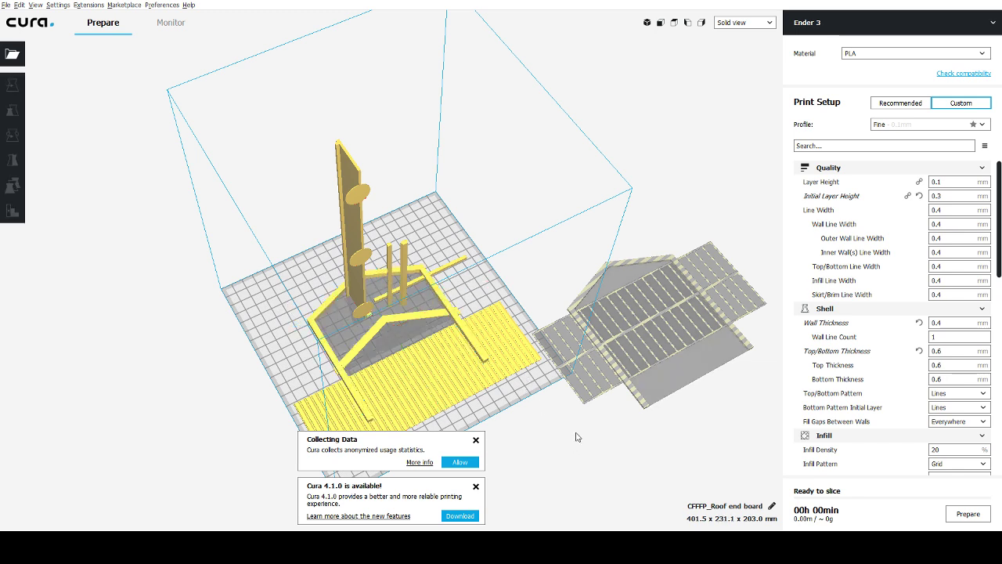
{"action": "mouse_move", "coordinate": [574, 437]}
{"action": "right_mouse_down"}
{"action": "mouse_move", "coordinate": [578, 421]}
{"action": "mouse_move", "coordinate": [576, 429]}
{"action": "right_mouse_up"}
{"action": "left_click", "coordinate": [511, 382]}
{"action": "key", "text": "Delete"}
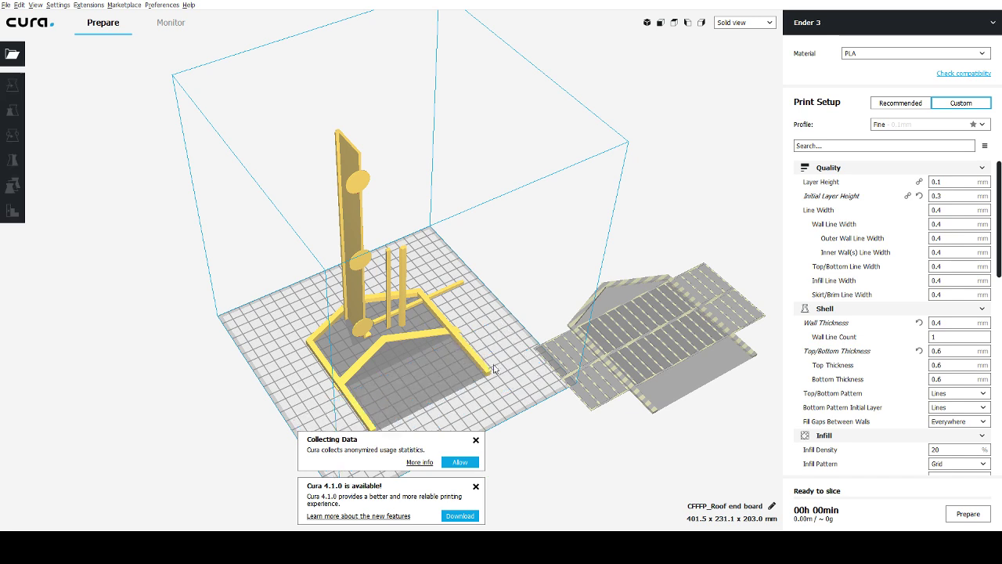
{"action": "left_click", "coordinate": [437, 337]}
{"action": "key", "text": "Delete"}
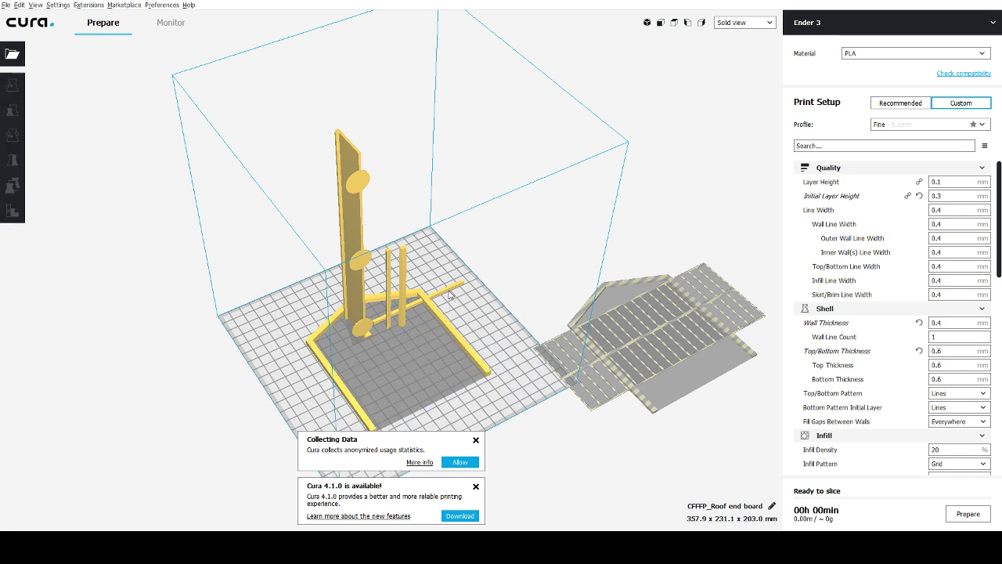
Delete the thin lying and upright beams, plus the slatted wall parts beside the build plate.
{"action": "left_click", "coordinate": [448, 290]}
{"action": "key", "text": "Delete"}
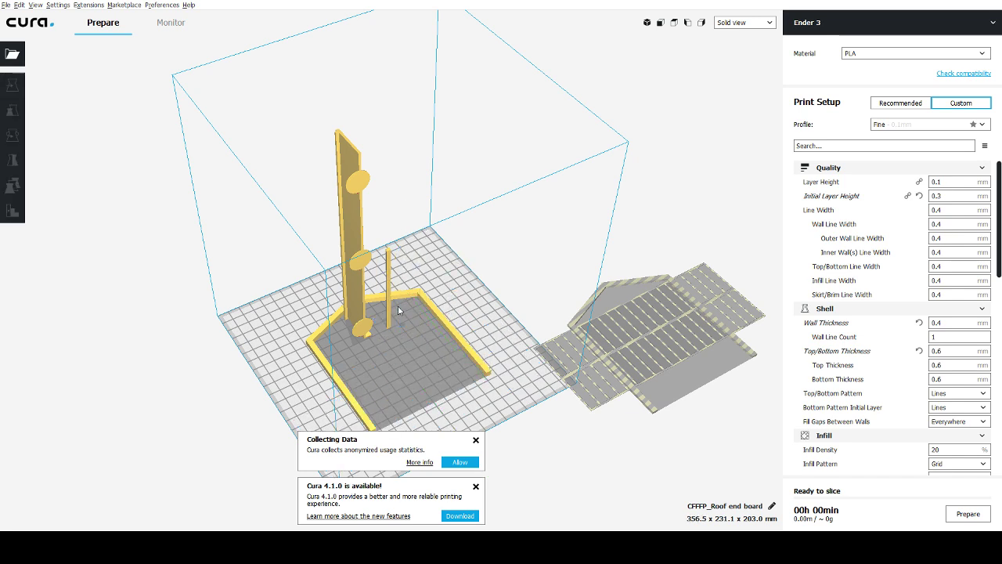
{"action": "left_click", "coordinate": [393, 309]}
{"action": "key", "text": "Delete"}
{"action": "left_click", "coordinate": [634, 336]}
{"action": "key", "text": "Delete"}
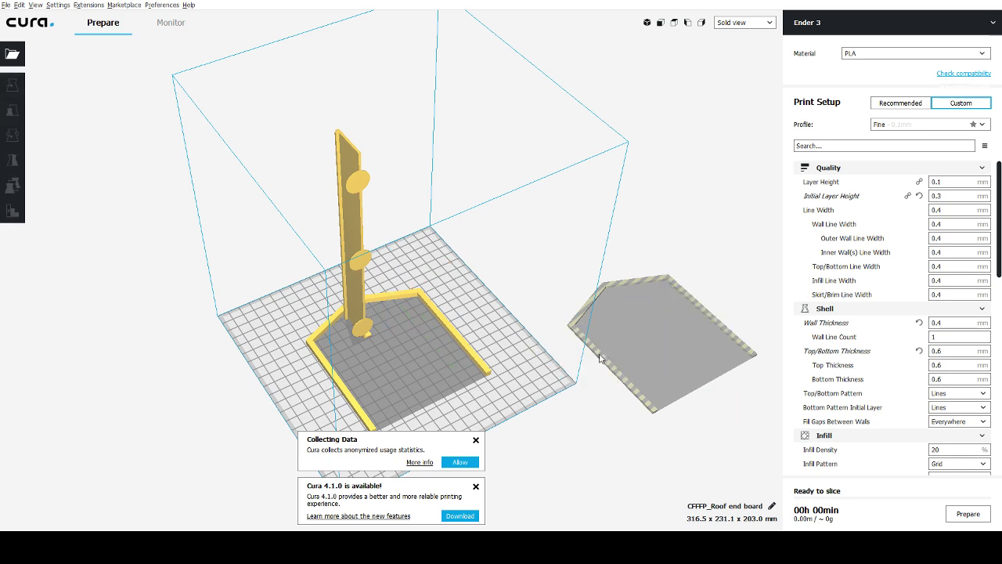
Rotate the tall part with three round discs so it lies lengthwise along the build plate's X axis.
{"action": "right_click_drag", "start_coordinate": [526, 358], "coordinate": [507, 342]}
{"action": "middle_click_drag", "start_coordinate": [508, 342], "coordinate": [372, 228]}
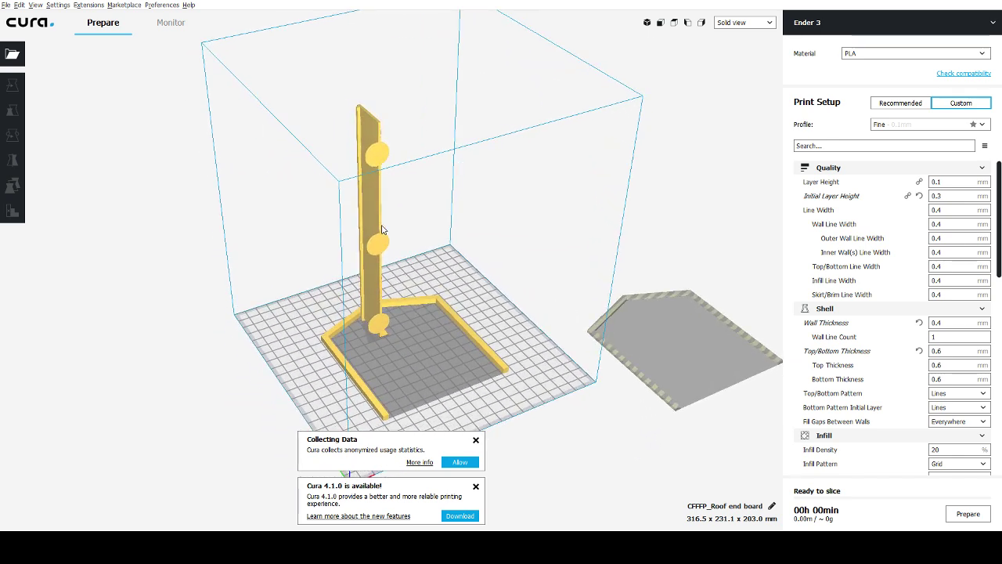
{"action": "left_click", "coordinate": [363, 228]}
{"action": "left_click", "coordinate": [12, 134]}
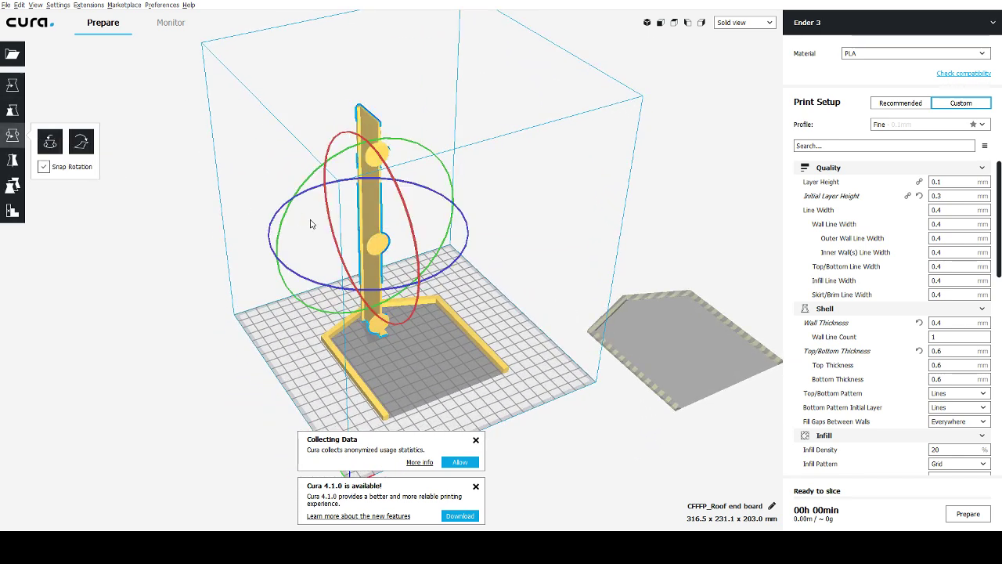
{"action": "left_click_drag", "start_coordinate": [416, 235], "coordinate": [416, 381]}
{"action": "right_click_drag", "start_coordinate": [416, 381], "coordinate": [548, 380]}
{"action": "left_click_drag", "start_coordinate": [383, 375], "coordinate": [539, 267]}
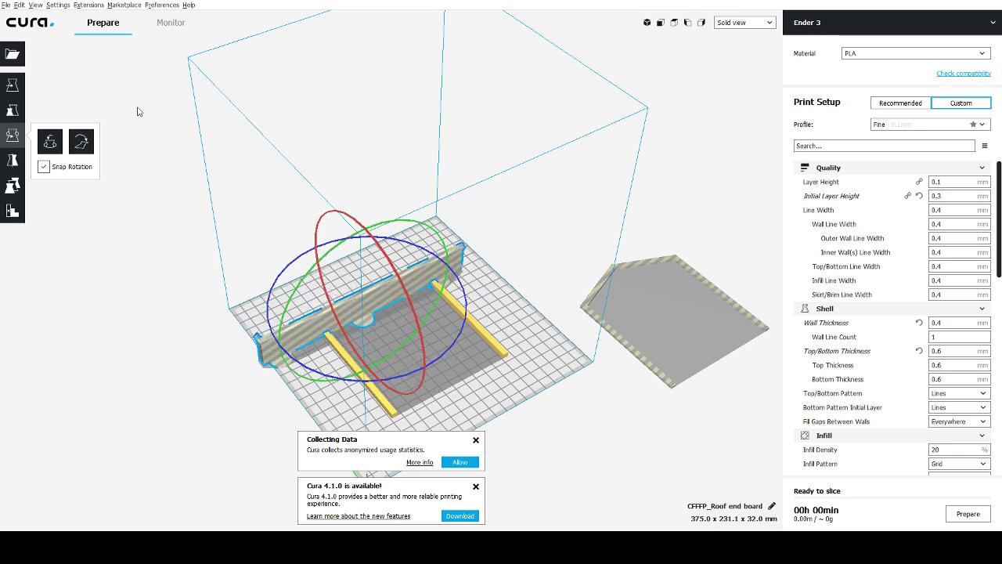
Set the X position of the long disc-footed part to 0 mm.
{"action": "left_click", "coordinate": [13, 85]}
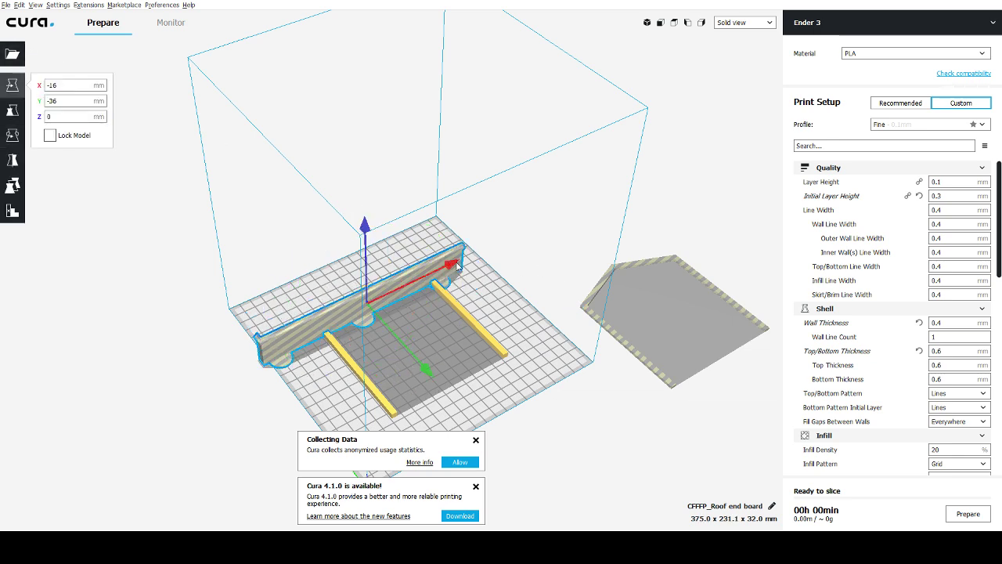
{"action": "scroll", "coordinate": [473, 315], "scroll_direction": "up", "scroll_amount": 3}
{"action": "right_click_drag", "start_coordinate": [474, 315], "coordinate": [436, 366]}
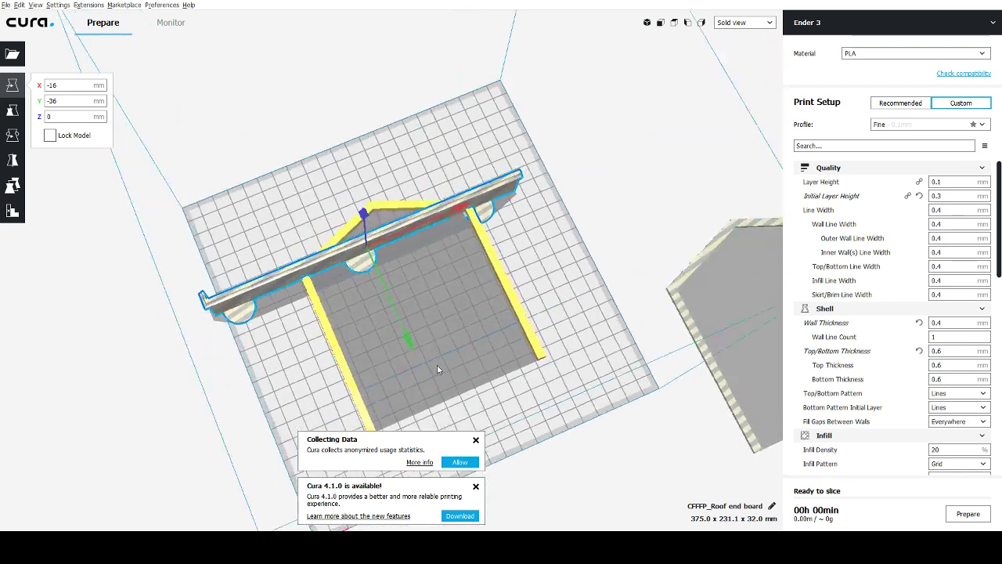
{"action": "scroll", "coordinate": [430, 360], "scroll_direction": "up", "scroll_amount": 4}
{"action": "right_click_drag", "start_coordinate": [431, 329], "coordinate": [429, 276]}
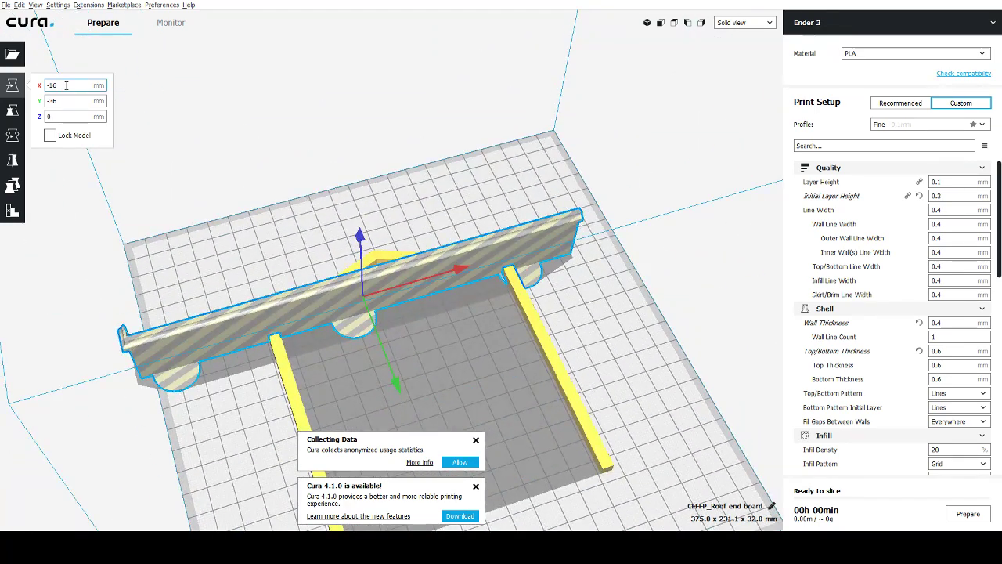
{"action": "type", "text": "0"}
{"action": "key", "text": "Return"}
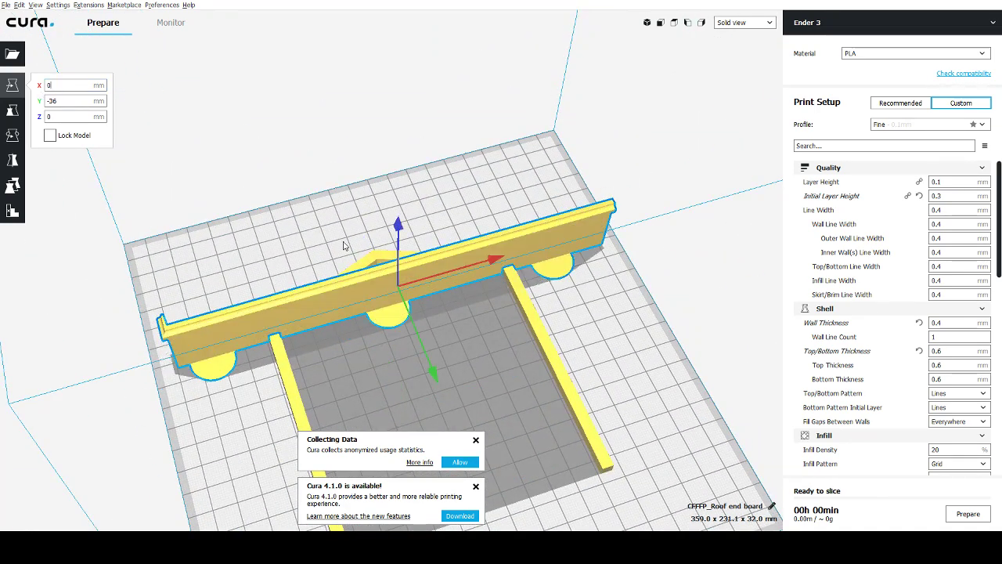
Set the Y position of the long disc-footed part to 90 mm, clear of the gable frame.
{"action": "left_click", "coordinate": [78, 100]}
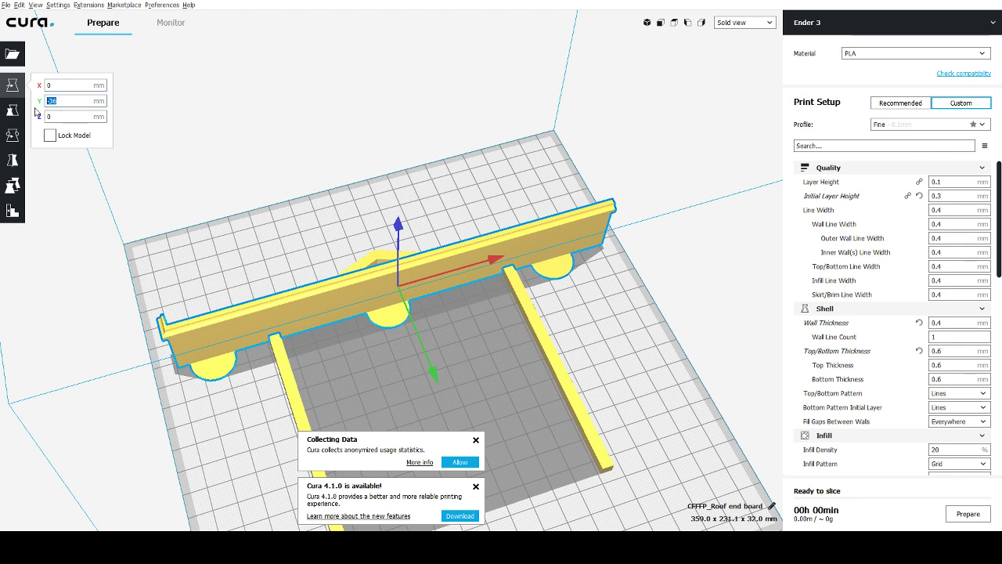
{"action": "key", "text": "Return"}
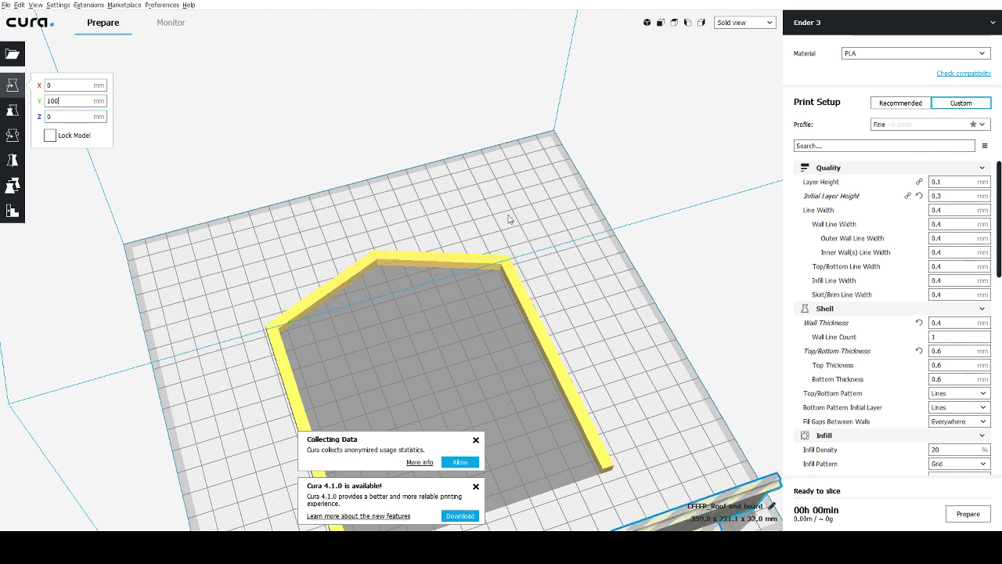
{"action": "scroll", "coordinate": [496, 310], "scroll_direction": "up", "scroll_amount": 6}
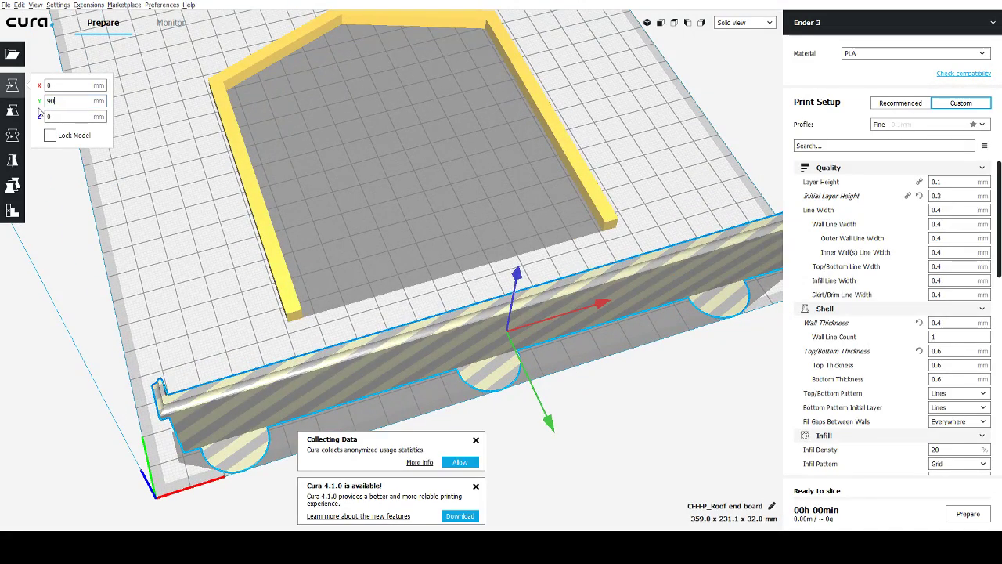
{"action": "key", "text": "Return"}
{"action": "left_click", "coordinate": [227, 255]}
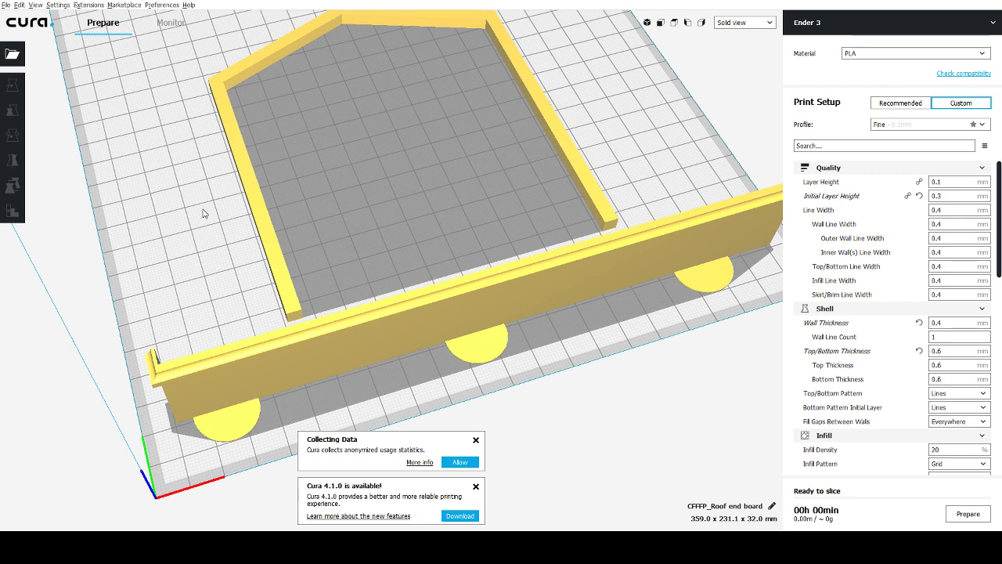
Duplicate the long disc-footed part and mirror the copy along the Y axis.
{"action": "left_click", "coordinate": [538, 309]}
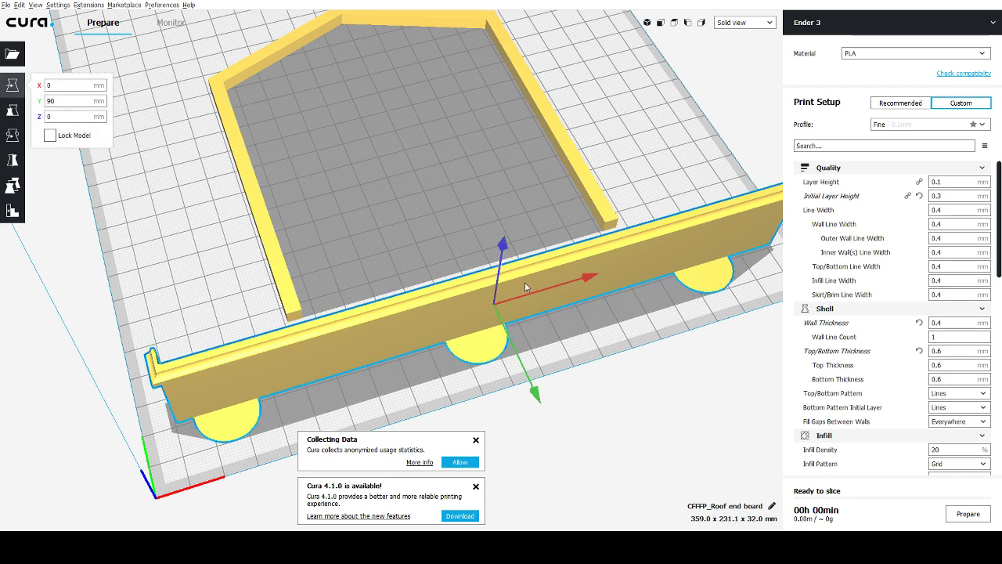
{"action": "left_click", "coordinate": [525, 278]}
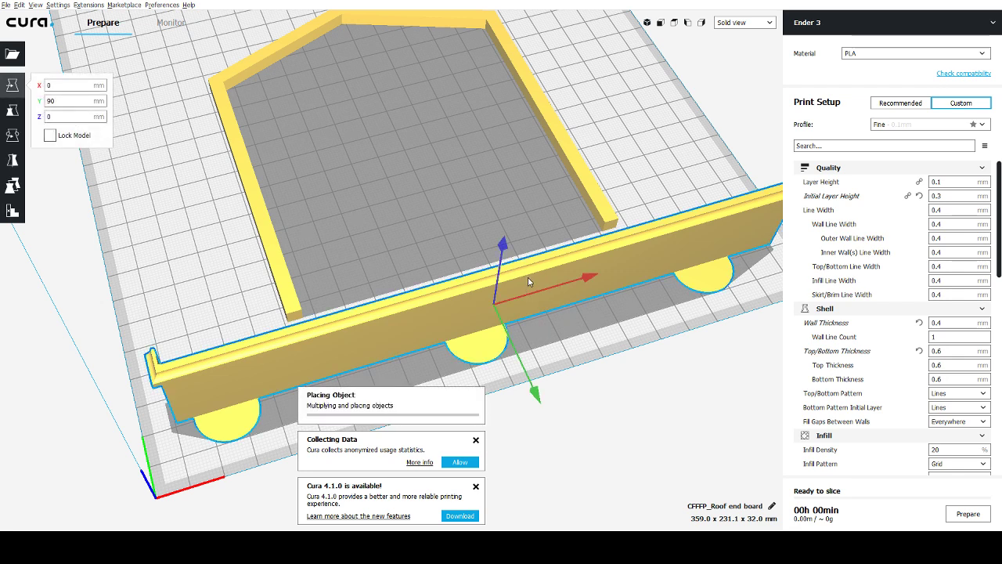
{"action": "scroll", "coordinate": [527, 276], "scroll_direction": "down", "scroll_amount": 5}
{"action": "left_click", "coordinate": [312, 57]}
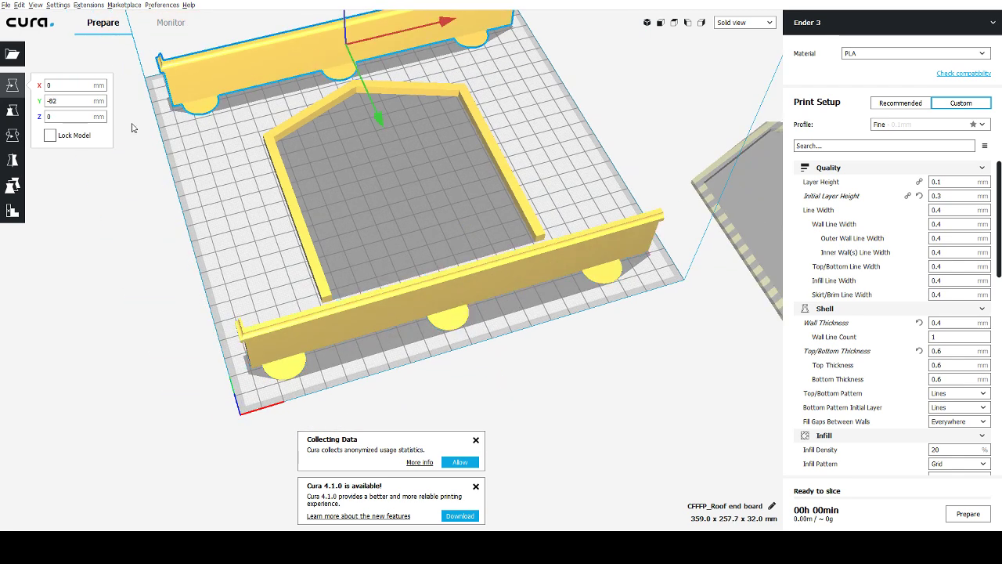
{"action": "left_click", "coordinate": [13, 159]}
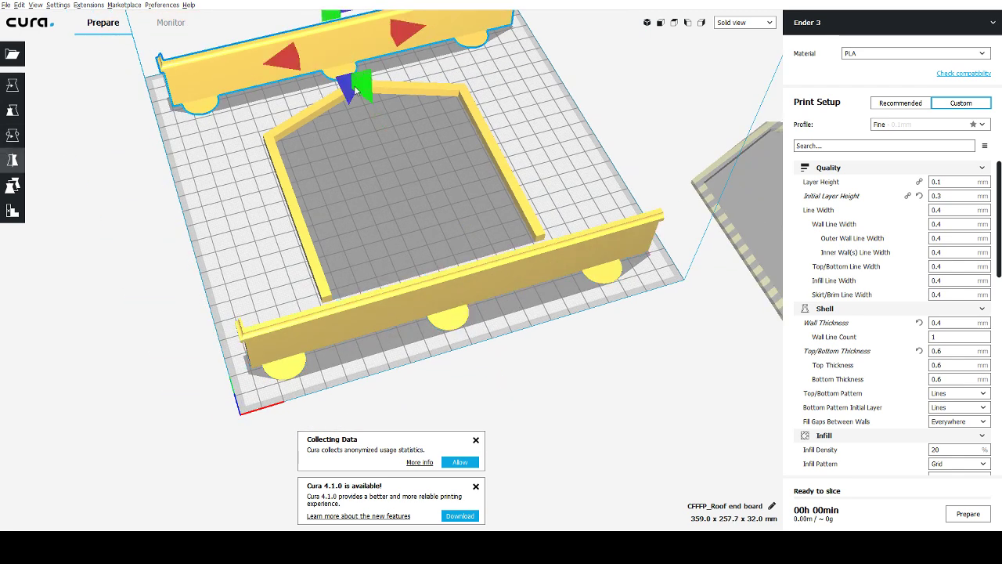
Set the mirrored copy's Y position to 70 mm and inspect its spacing from the original part.
{"action": "left_click", "coordinate": [13, 84]}
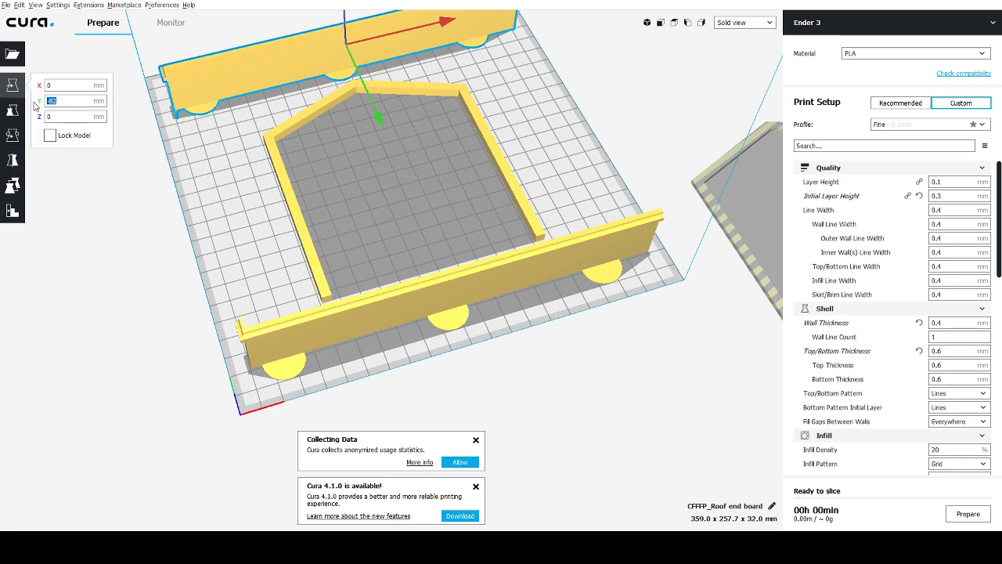
{"action": "type", "text": "70"}
{"action": "key", "text": "Return"}
{"action": "right_click_drag", "start_coordinate": [526, 381], "coordinate": [641, 338]}
{"action": "scroll", "coordinate": [626, 341], "scroll_direction": "up", "scroll_amount": 10}
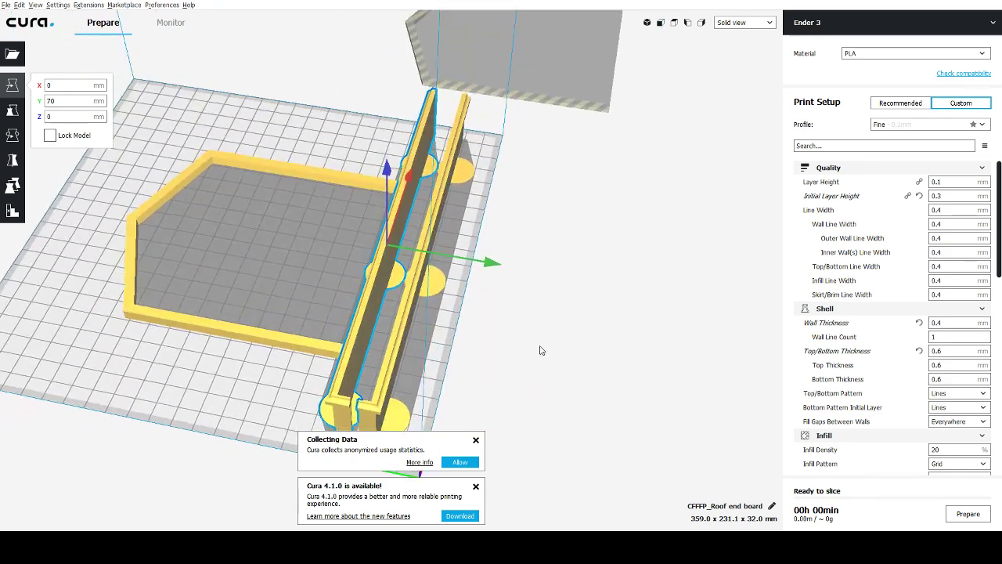
{"action": "scroll", "coordinate": [540, 343], "scroll_direction": "down", "scroll_amount": 8}
{"action": "mouse_move", "coordinate": [547, 343]}
{"action": "right_mouse_down"}
{"action": "mouse_move", "coordinate": [540, 297]}
{"action": "mouse_move", "coordinate": [496, 358]}
{"action": "mouse_move", "coordinate": [559, 346]}
{"action": "right_mouse_up"}
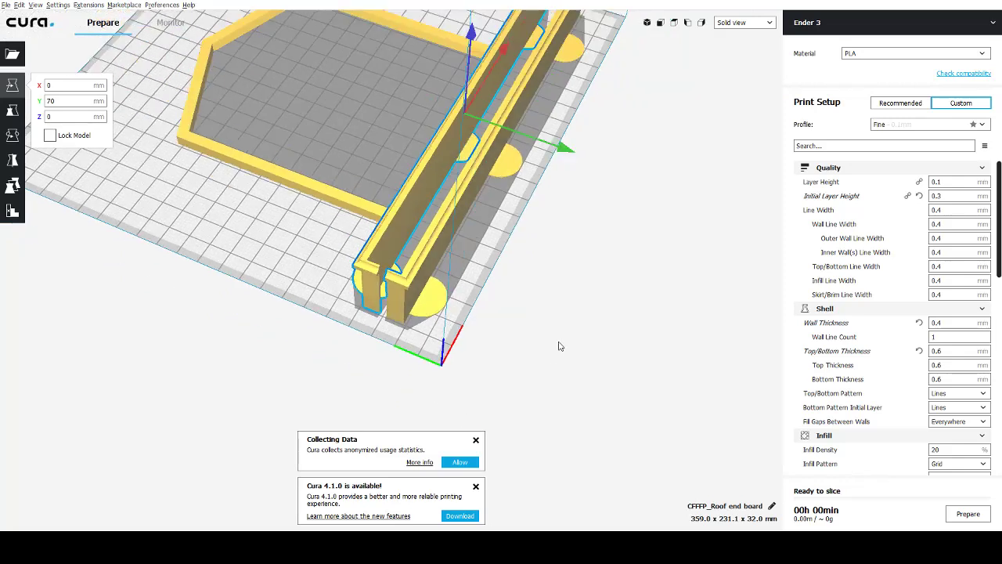
Undo the duplicated long part's last placement and set its Y position to 70 mm again.
{"action": "key", "text": "ctrl+z"}
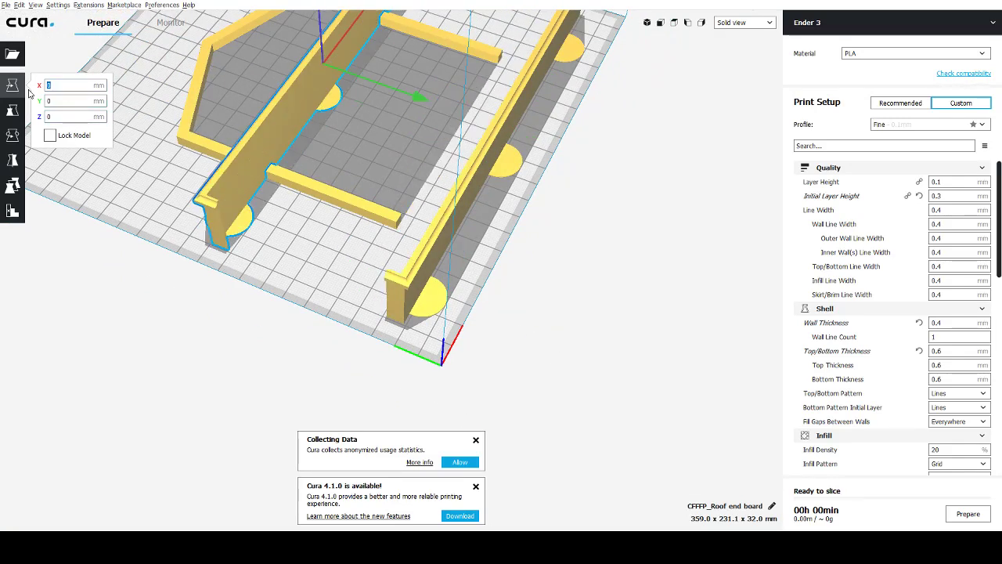
{"action": "type", "text": "70"}
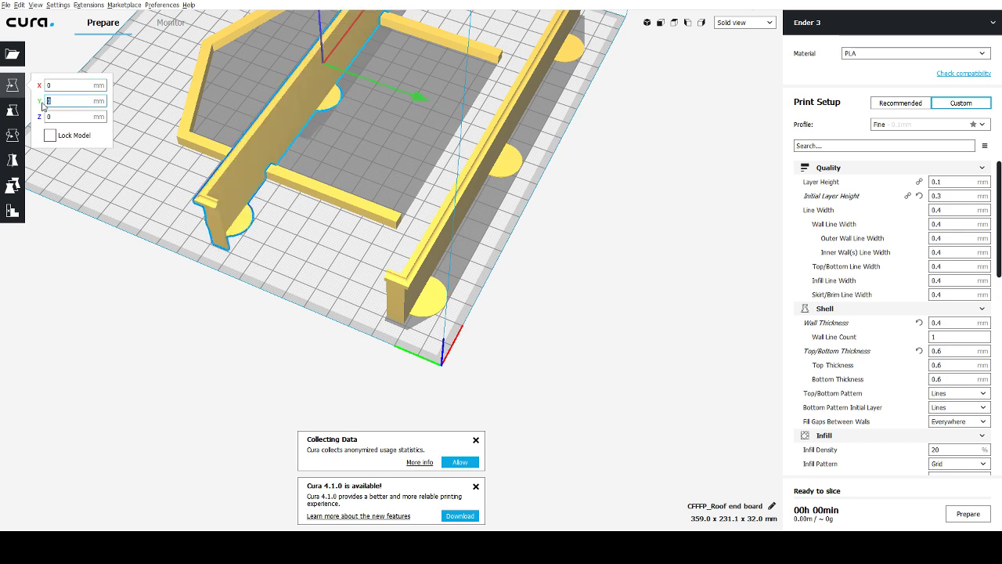
{"action": "key", "text": "Tab"}
{"action": "key", "text": "Return"}
{"action": "left_click", "coordinate": [253, 313]}
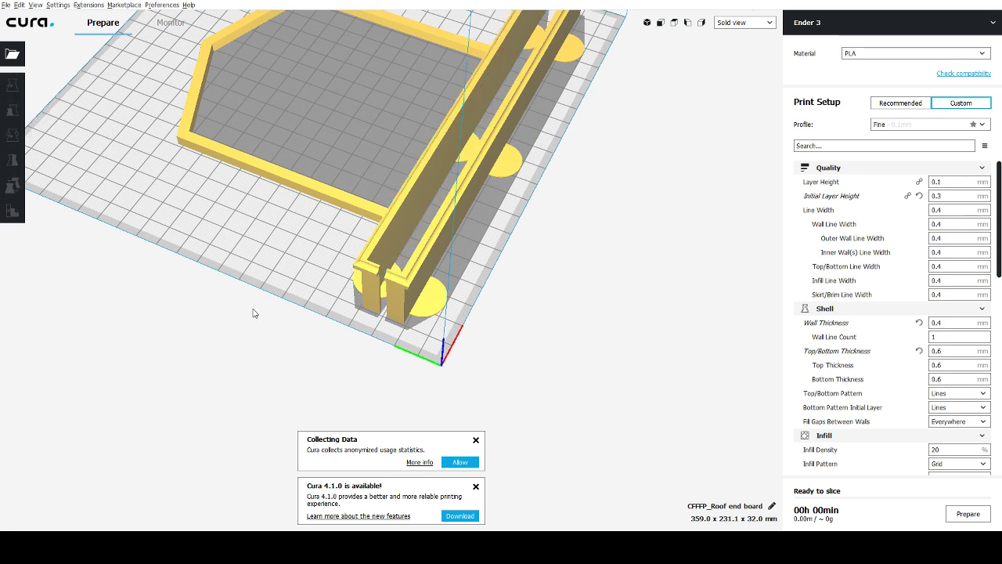
Rotate the flat gable frame on the plate upright so it spans the Y direction, and duplicate it.
{"action": "scroll", "coordinate": [276, 243], "scroll_direction": "down", "scroll_amount": 5}
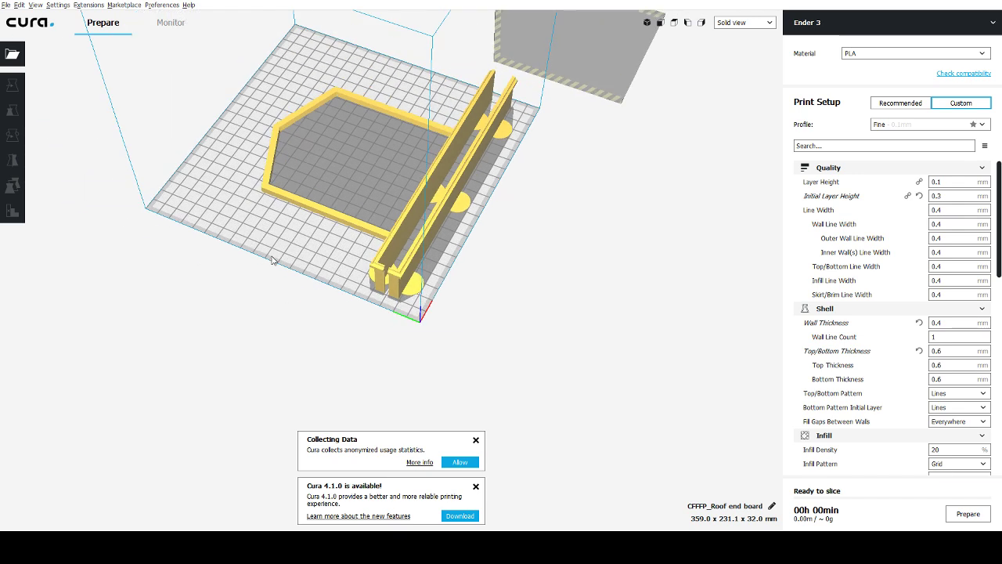
{"action": "scroll", "coordinate": [285, 288], "scroll_direction": "up", "scroll_amount": 5}
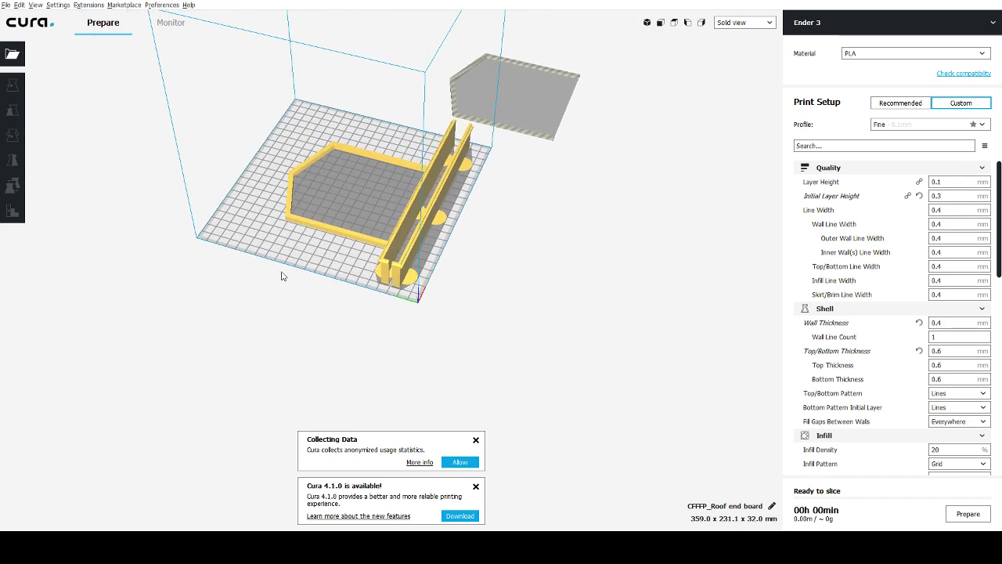
{"action": "left_click", "coordinate": [311, 211]}
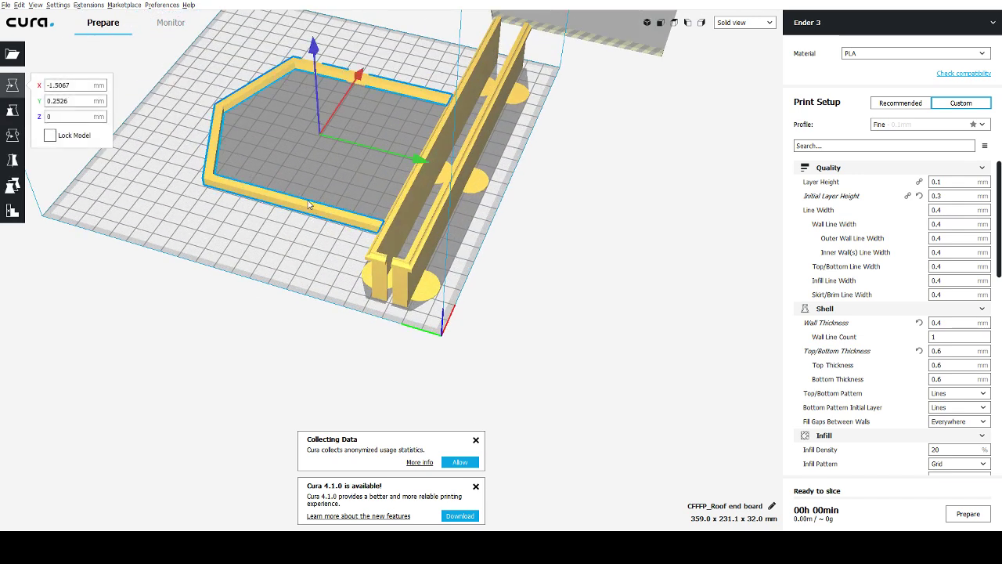
{"action": "left_click", "coordinate": [13, 134]}
{"action": "left_click_drag", "start_coordinate": [329, 59], "coordinate": [418, 205]}
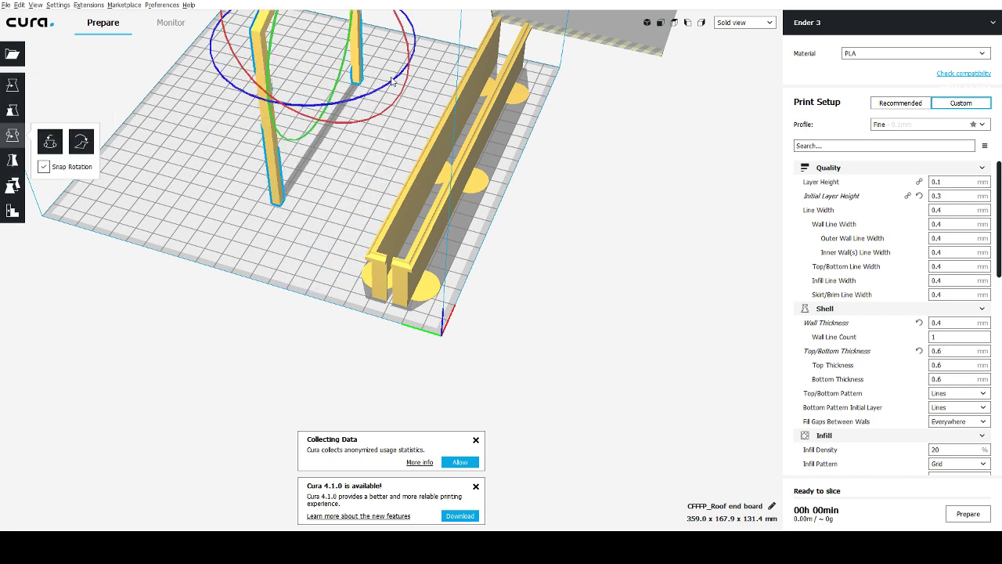
{"action": "left_click_drag", "start_coordinate": [395, 84], "coordinate": [209, 89]}
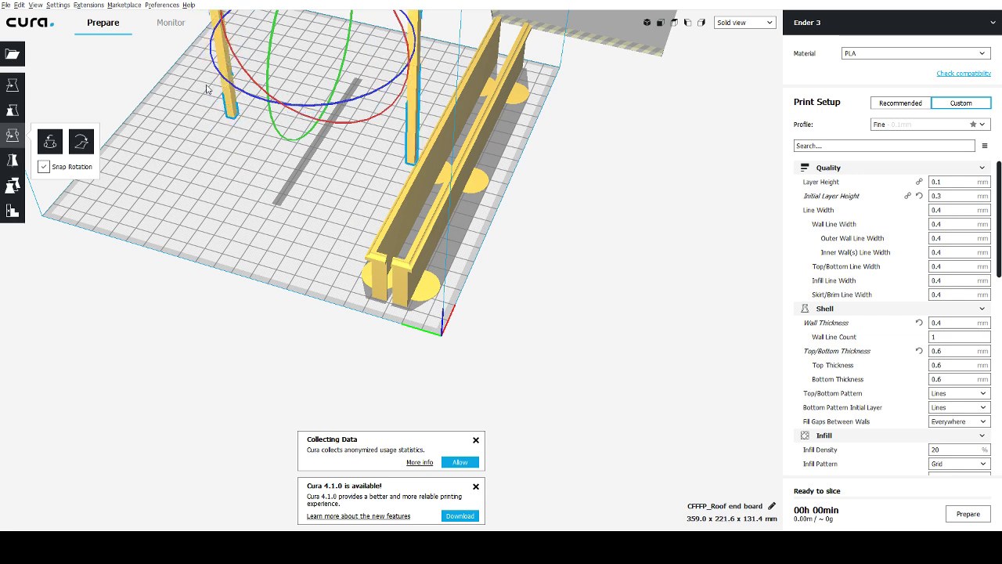
{"action": "scroll", "coordinate": [577, 240], "scroll_direction": "down", "scroll_amount": 3}
{"action": "right_click_drag", "start_coordinate": [563, 208], "coordinate": [570, 264]}
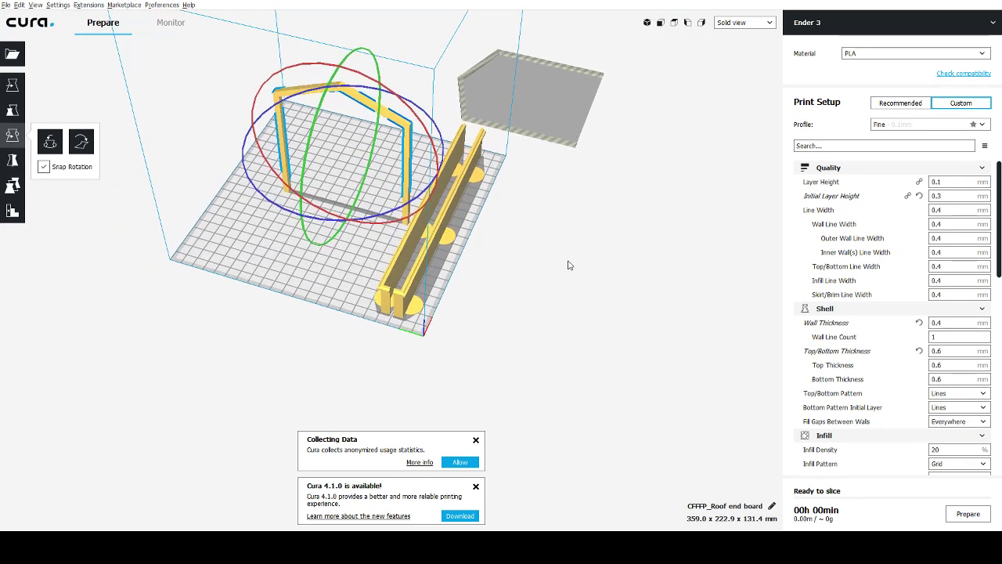
{"action": "scroll", "coordinate": [464, 210], "scroll_direction": "up", "scroll_amount": 6}
{"action": "left_click", "coordinate": [22, 88]}
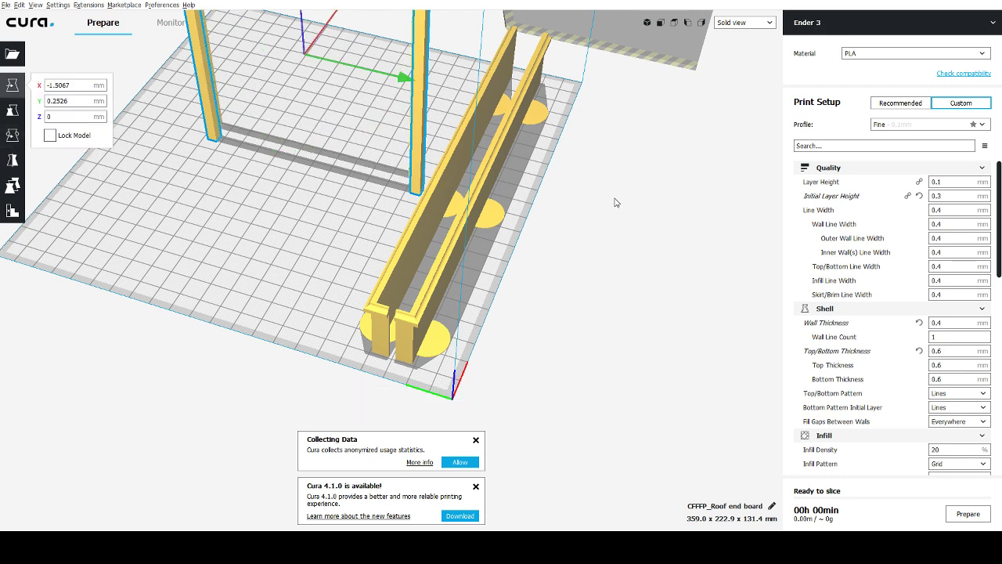
{"action": "scroll", "coordinate": [571, 98], "scroll_direction": "down", "scroll_amount": 3}
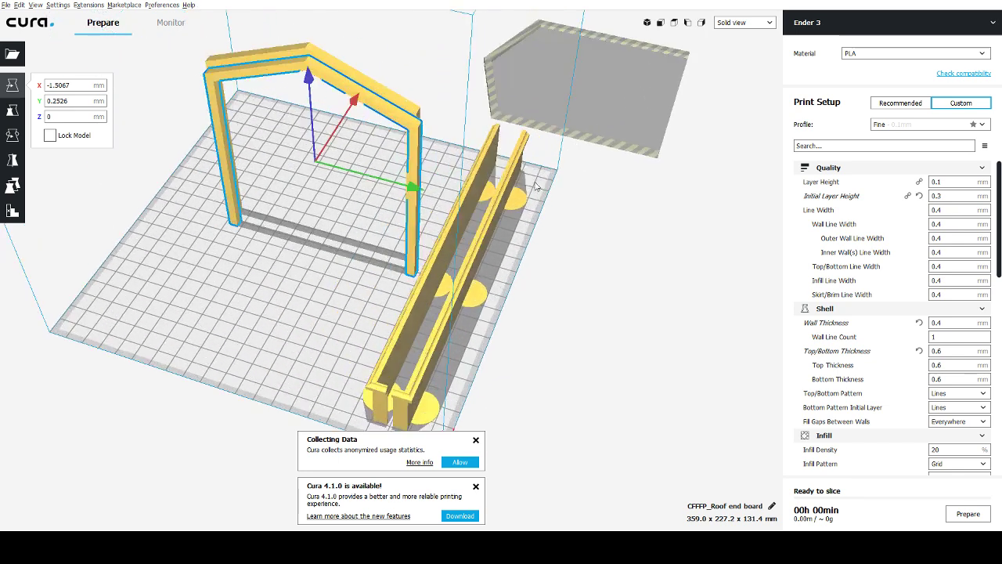
Rotate the gable frame lying outside the build plate upright, with its legs pointing down.
{"action": "left_click", "coordinate": [562, 135]}
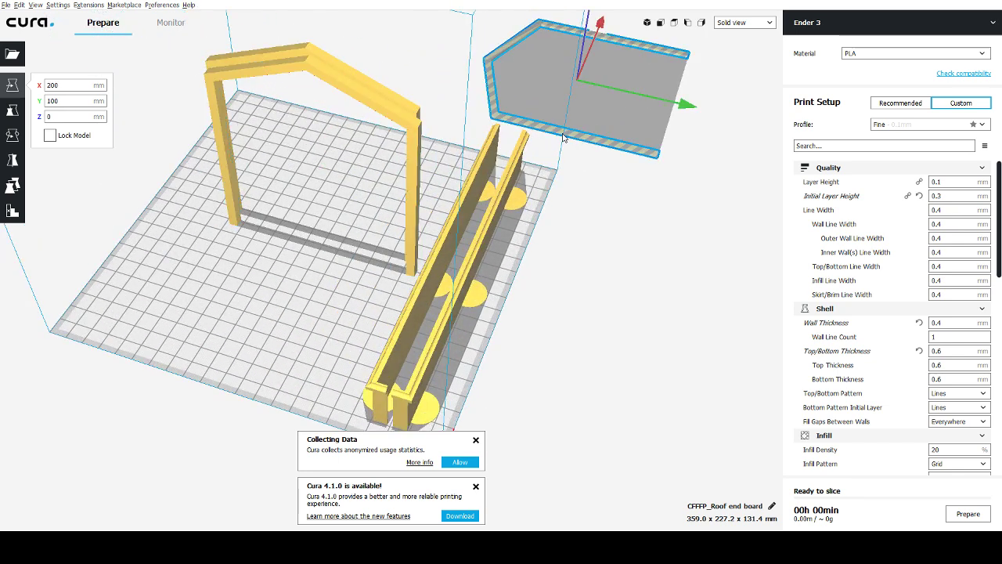
{"action": "left_click", "coordinate": [12, 135]}
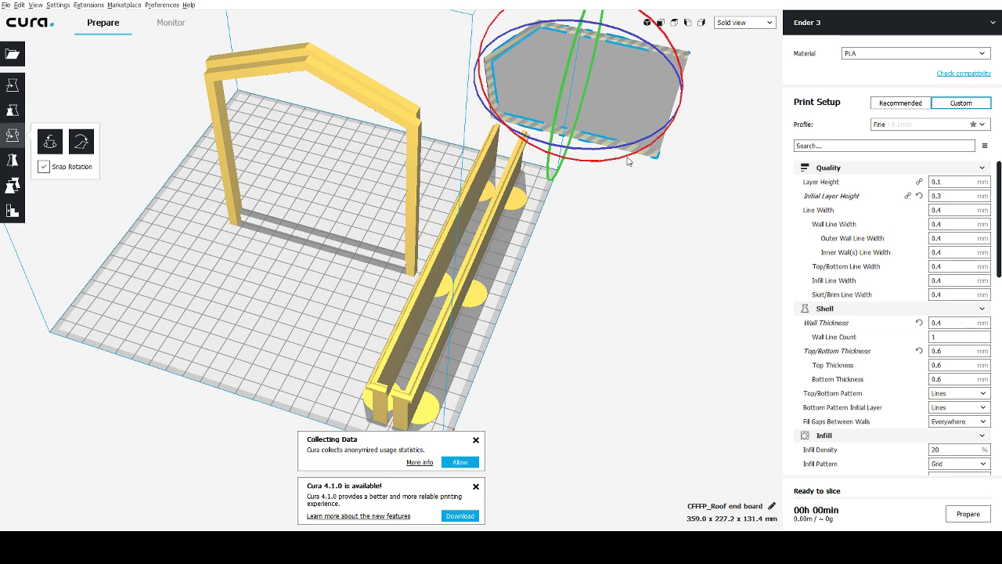
{"action": "left_click_drag", "start_coordinate": [632, 149], "coordinate": [549, 204]}
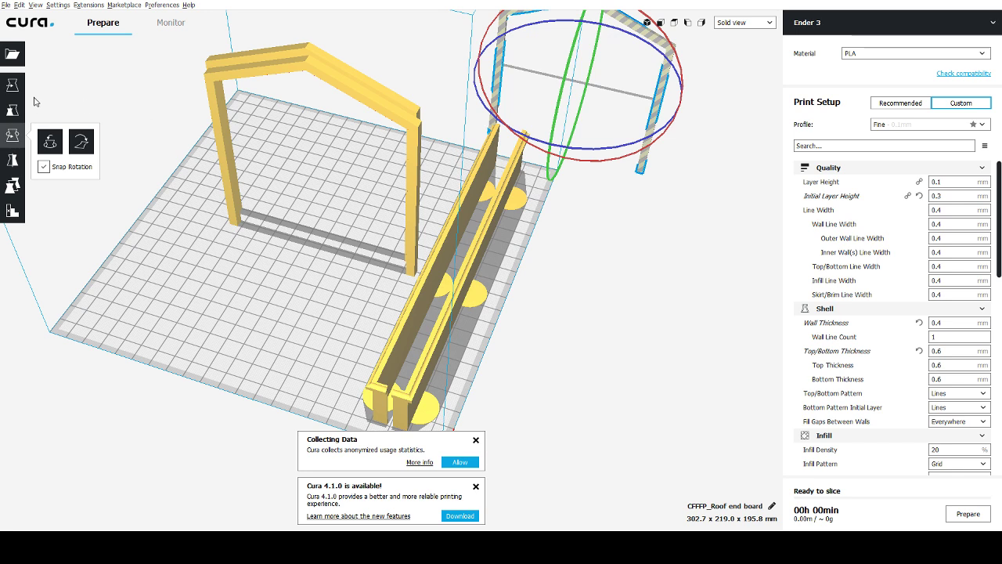
Set the rotated off-plate gable frame's X and Z positions to 0 mm.
{"action": "left_click", "coordinate": [12, 86]}
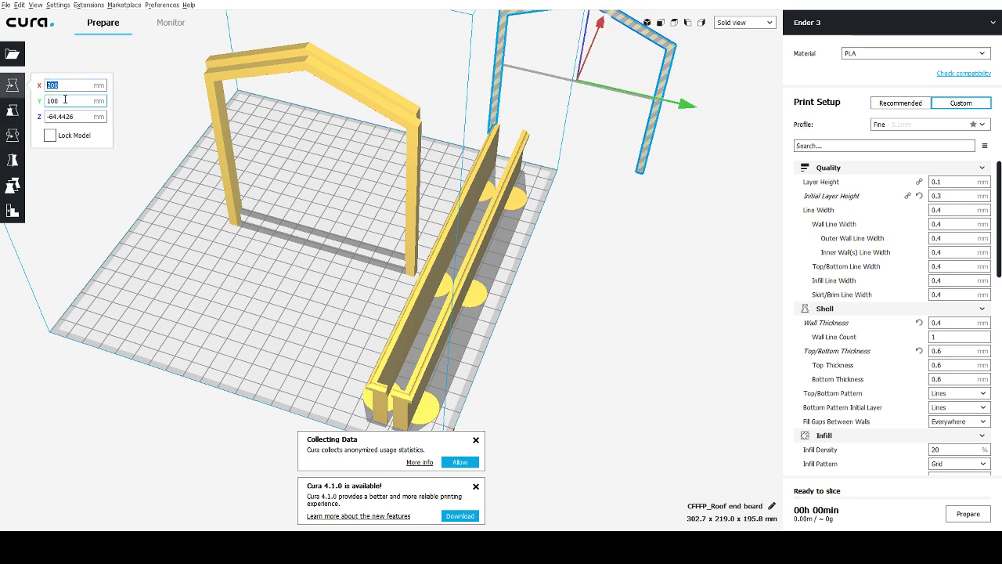
{"action": "left_click", "coordinate": [56, 101]}
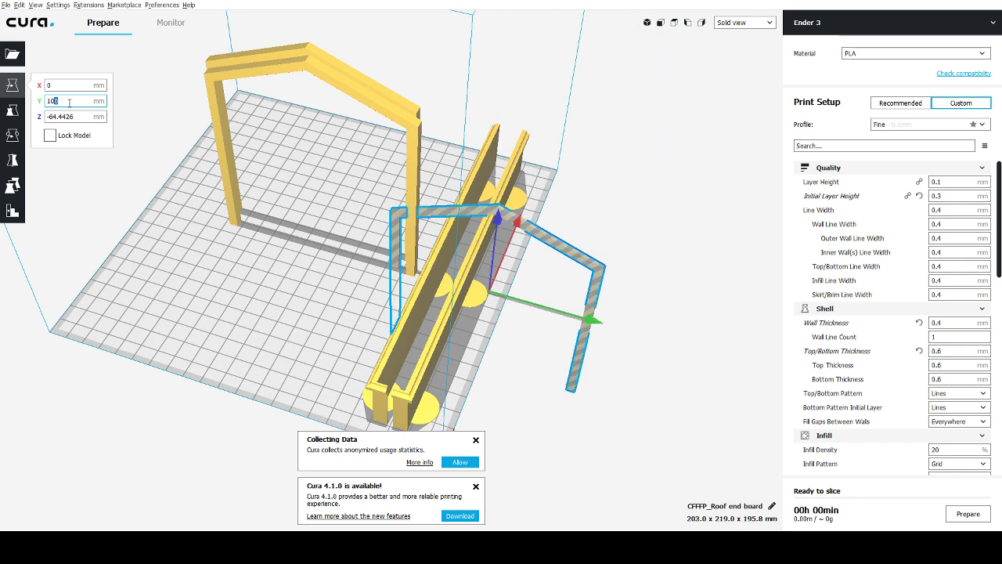
{"action": "right_click_drag", "start_coordinate": [359, 283], "coordinate": [176, 165]}
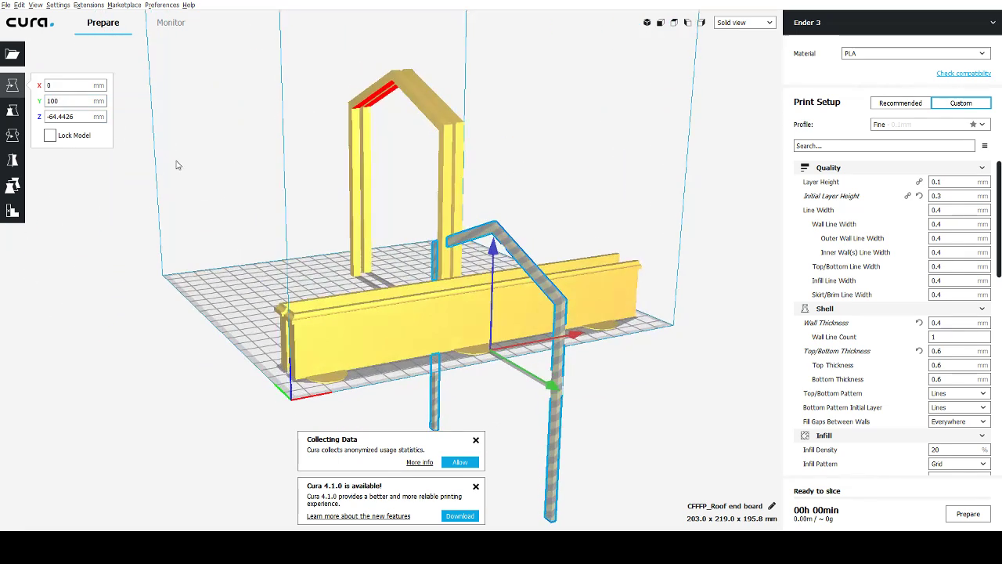
{"action": "double_click", "coordinate": [90, 116]}
{"action": "type", "text": "0"}
{"action": "key", "text": "Return"}
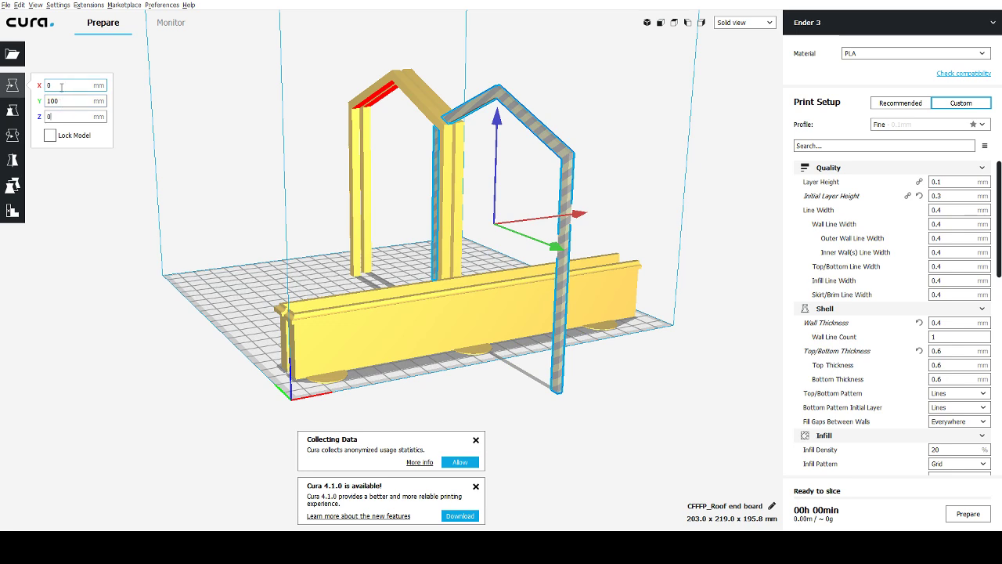
Set the same gable frame's X position to 100 mm and its Y position to 0 mm.
{"action": "key", "text": "Tab"}
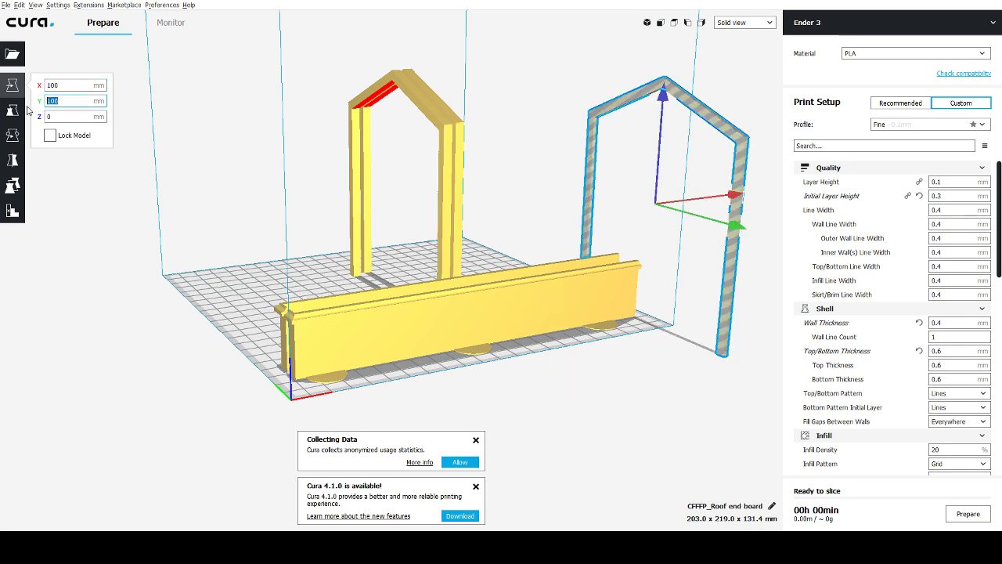
{"action": "type", "text": "0"}
{"action": "key", "text": "Return"}
{"action": "left_click", "coordinate": [618, 376]}
{"action": "right_click_drag", "start_coordinate": [619, 376], "coordinate": [526, 422]}
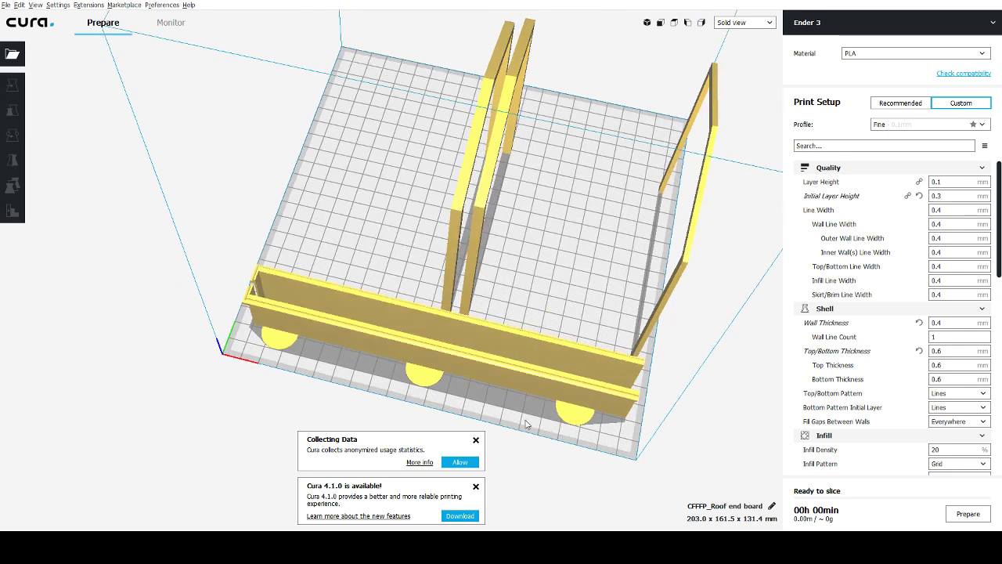
Set the X and Y positions of the duplicated gable frame near the plate's centre to 0 mm.
{"action": "left_click", "coordinate": [462, 253]}
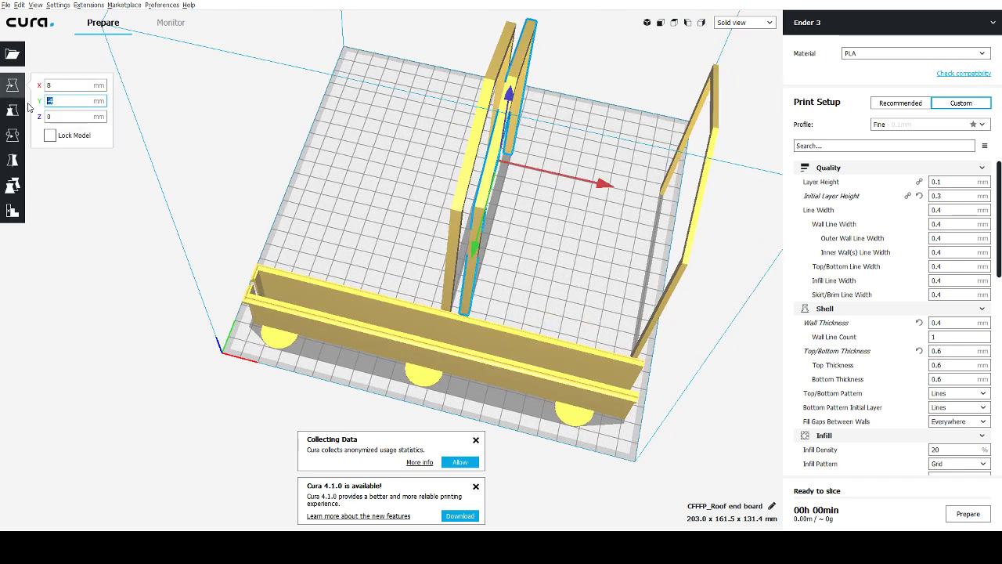
{"action": "left_click_drag", "start_coordinate": [62, 86], "coordinate": [32, 89]}
{"action": "type", "text": "0"}
{"action": "key", "text": "Tab"}
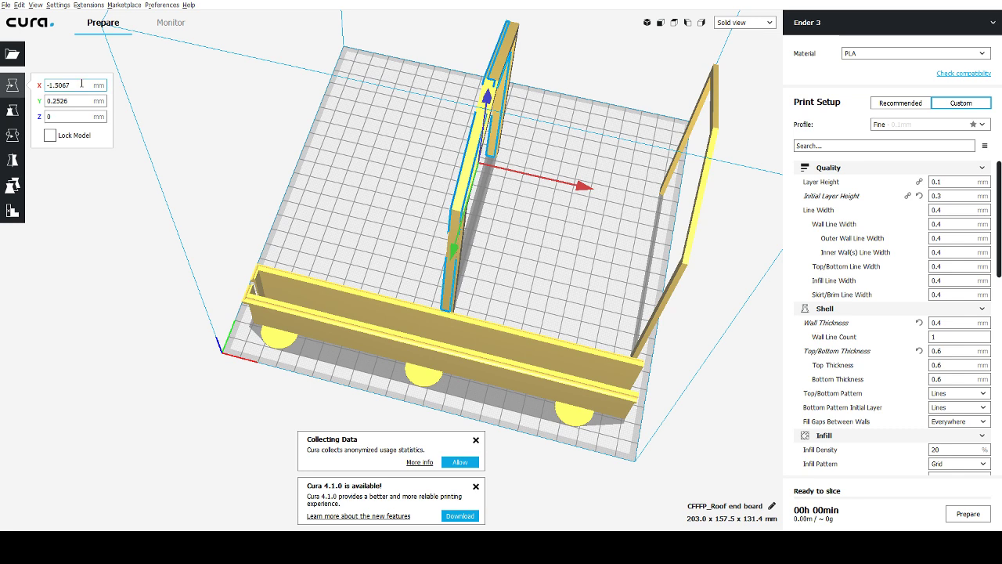
Set the remaining central gable frame's X position to -100 mm and its Y position to 0 mm.
{"action": "type", "text": "100"}
{"action": "key", "text": "Tab"}
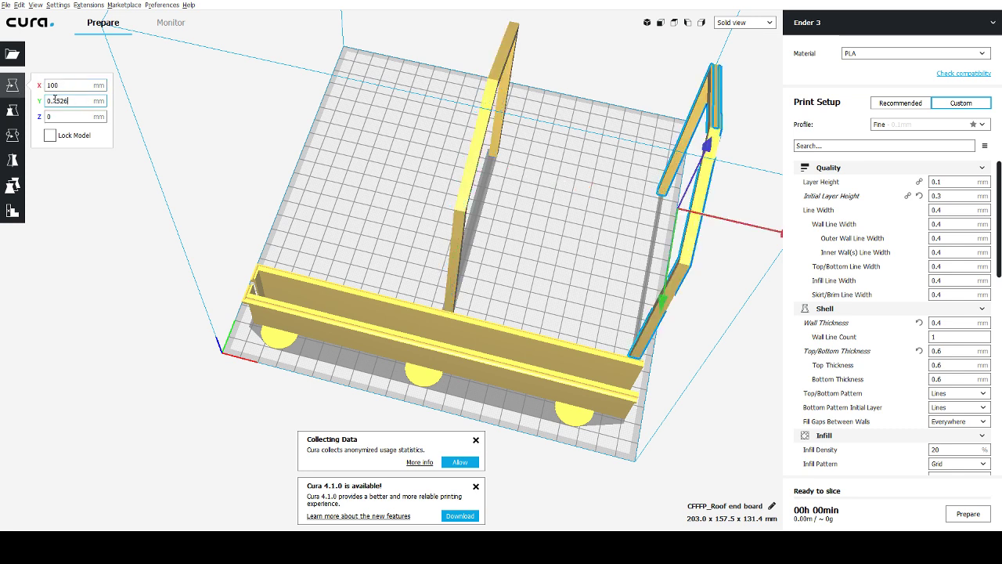
{"action": "type", "text": "0"}
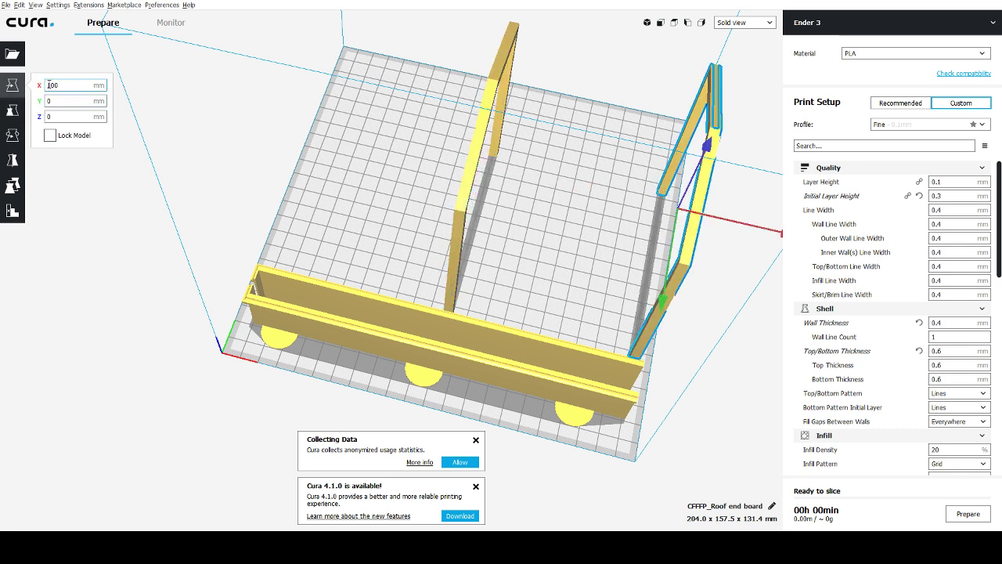
{"action": "left_click", "coordinate": [48, 85]}
{"action": "type", "text": "-"}
{"action": "key", "text": "Return"}
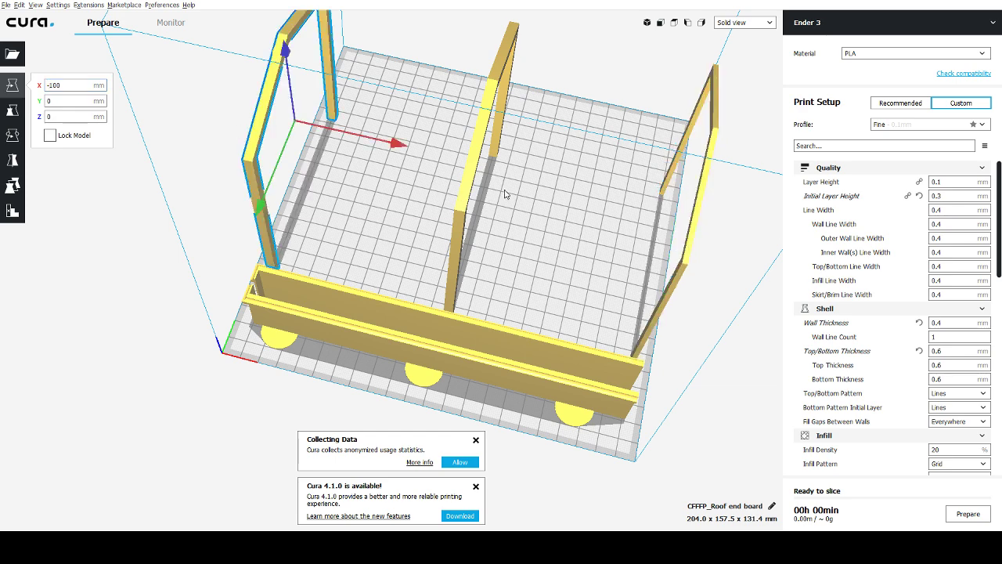
{"action": "left_click", "coordinate": [558, 191]}
Set the mirrored long part's Y position to -60 mm, against the opposite legs of the gable frames.
{"action": "right_click_drag", "start_coordinate": [557, 221], "coordinate": [741, 177]}
{"action": "mouse_move", "coordinate": [501, 239]}
{"action": "right_mouse_down"}
{"action": "mouse_move", "coordinate": [541, 201]}
{"action": "mouse_move", "coordinate": [508, 224]}
{"action": "right_mouse_up"}
{"action": "scroll", "coordinate": [493, 235], "scroll_direction": "up", "scroll_amount": 4}
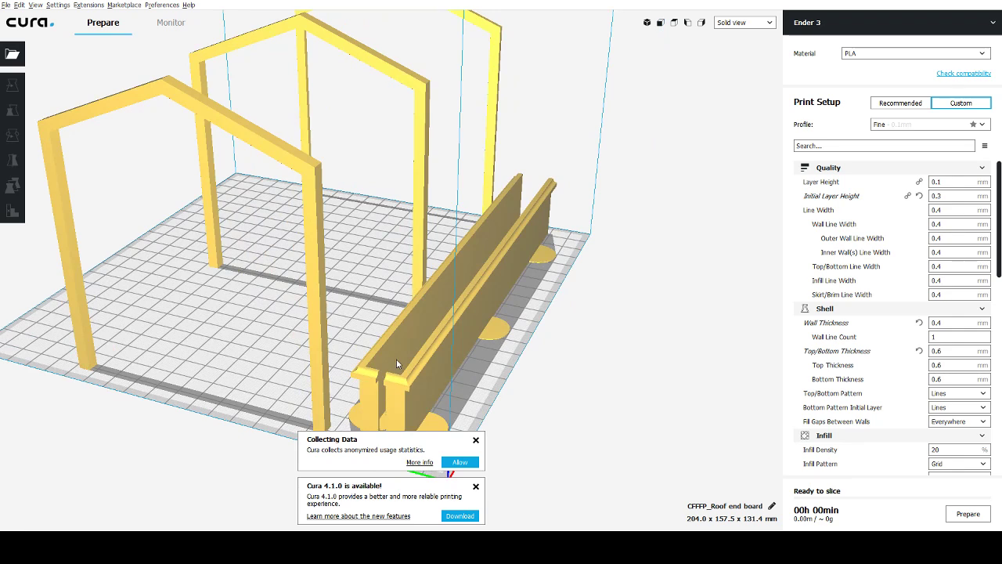
{"action": "left_click", "coordinate": [397, 359]}
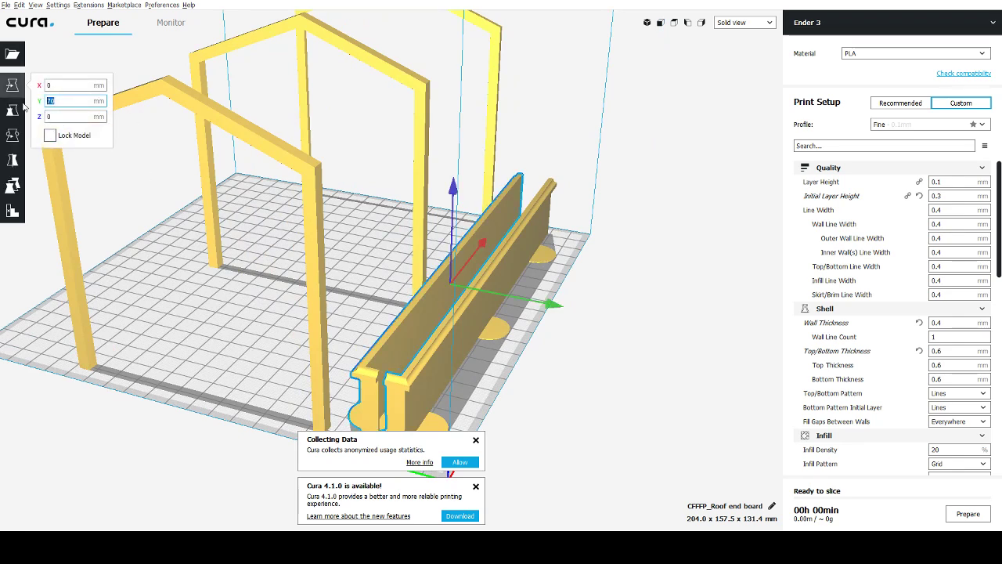
{"action": "type", "text": "-6"}
{"action": "key", "text": "Return"}
{"action": "left_click", "coordinate": [205, 295]}
Set the original long part's Y position to 60 mm so it meets the gable frames' legs.
{"action": "right_click_drag", "start_coordinate": [227, 325], "coordinate": [320, 322]}
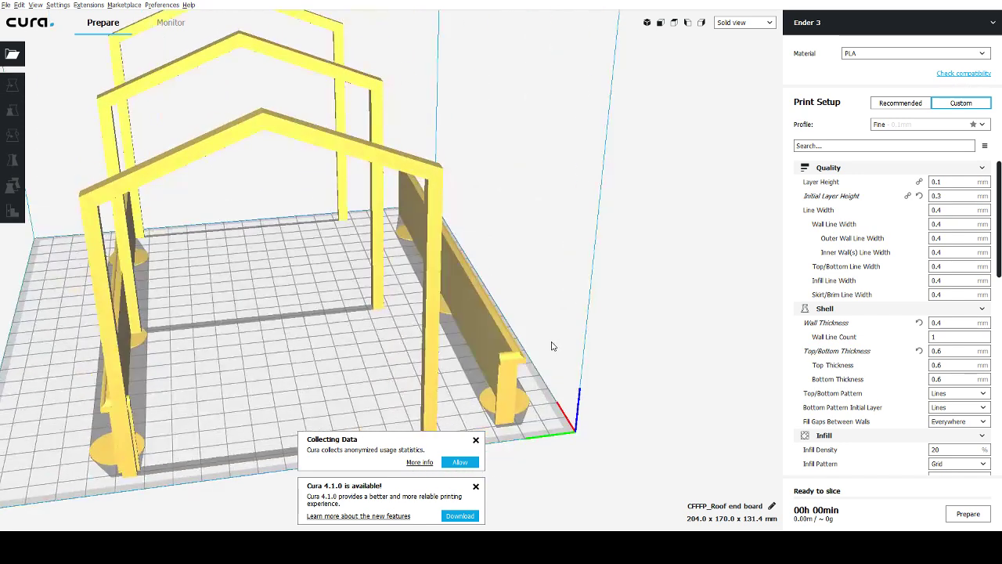
{"action": "right_click_drag", "start_coordinate": [552, 345], "coordinate": [443, 365]}
{"action": "left_click", "coordinate": [440, 358]}
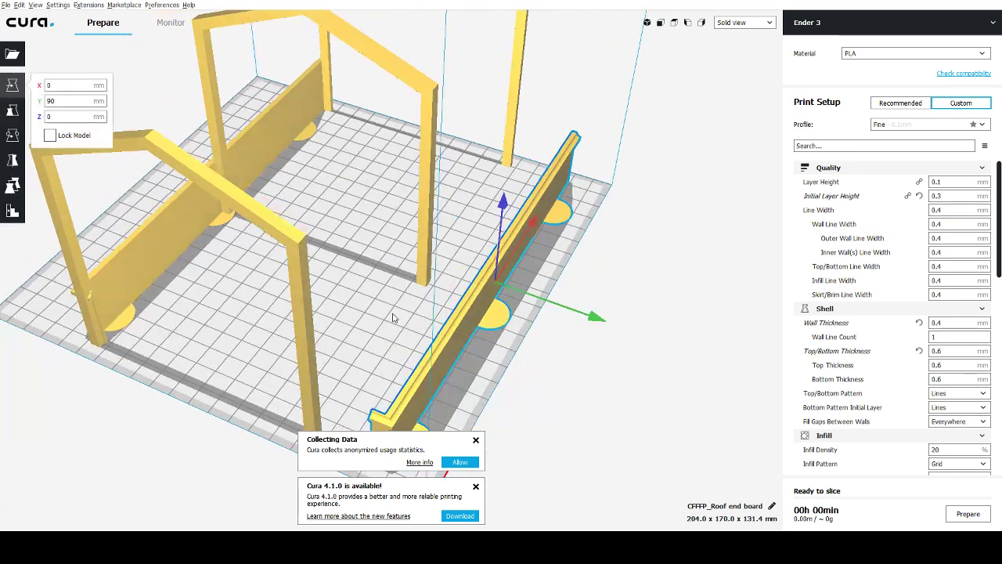
{"action": "double_click", "coordinate": [49, 102]}
{"action": "type", "text": "60"}
{"action": "key", "text": "Return"}
{"action": "left_click", "coordinate": [285, 206]}
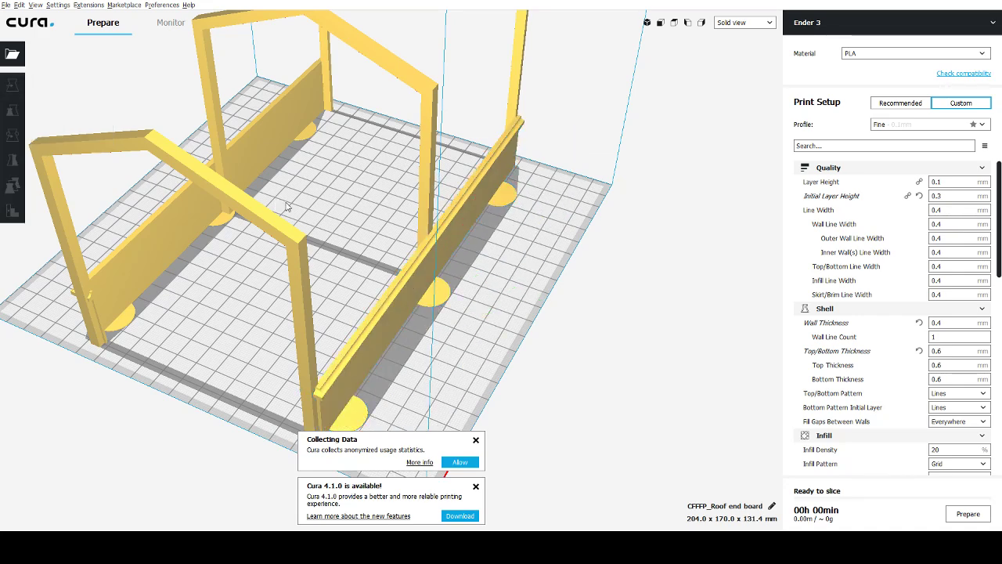
Adjust the X position of the gable frame at the negative-X end to fit the ends of the long parts.
{"action": "right_click_drag", "start_coordinate": [286, 206], "coordinate": [486, 219]}
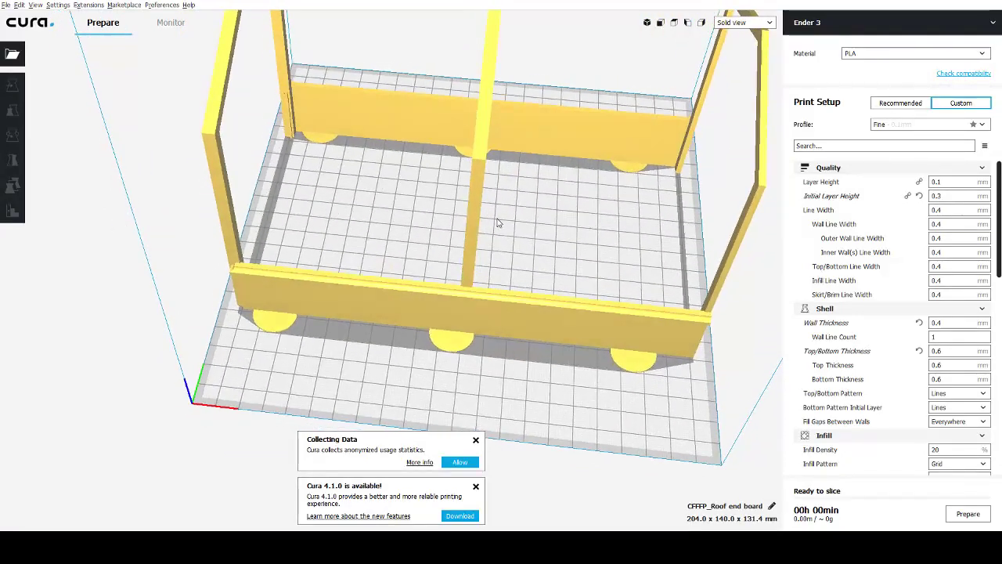
{"action": "left_click", "coordinate": [478, 319]}
{"action": "left_click", "coordinate": [352, 221]}
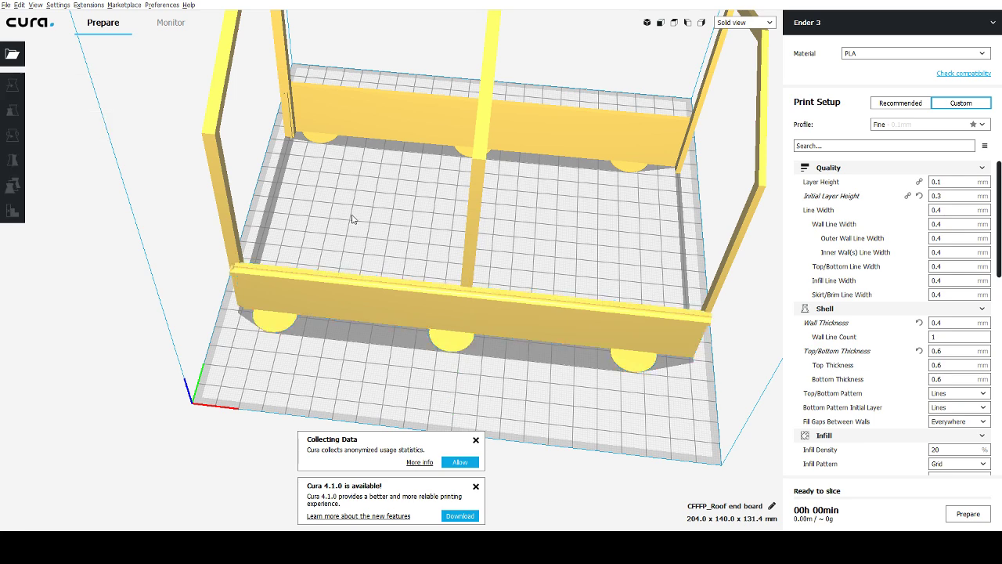
{"action": "right_click_drag", "start_coordinate": [352, 217], "coordinate": [291, 259]}
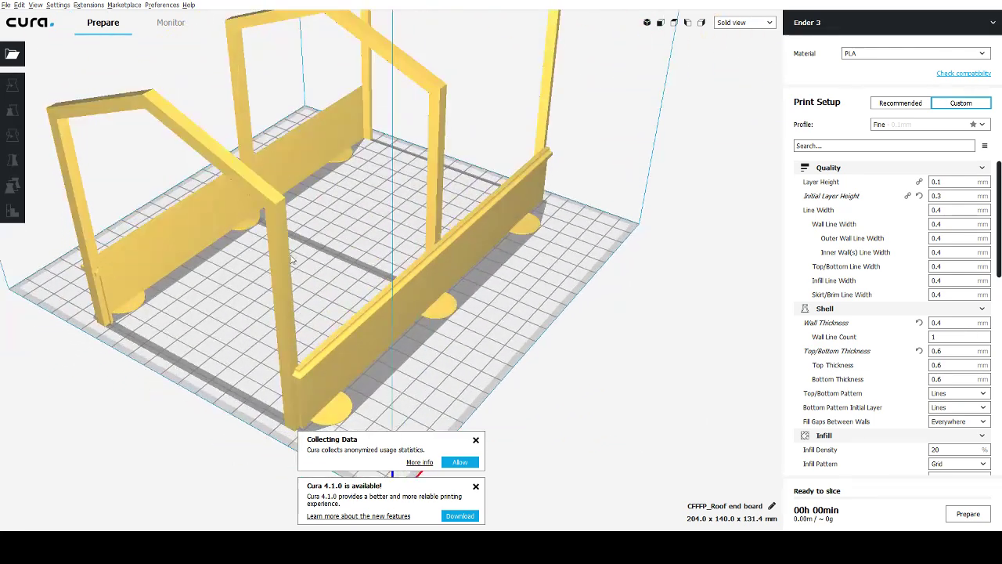
{"action": "left_click", "coordinate": [287, 260]}
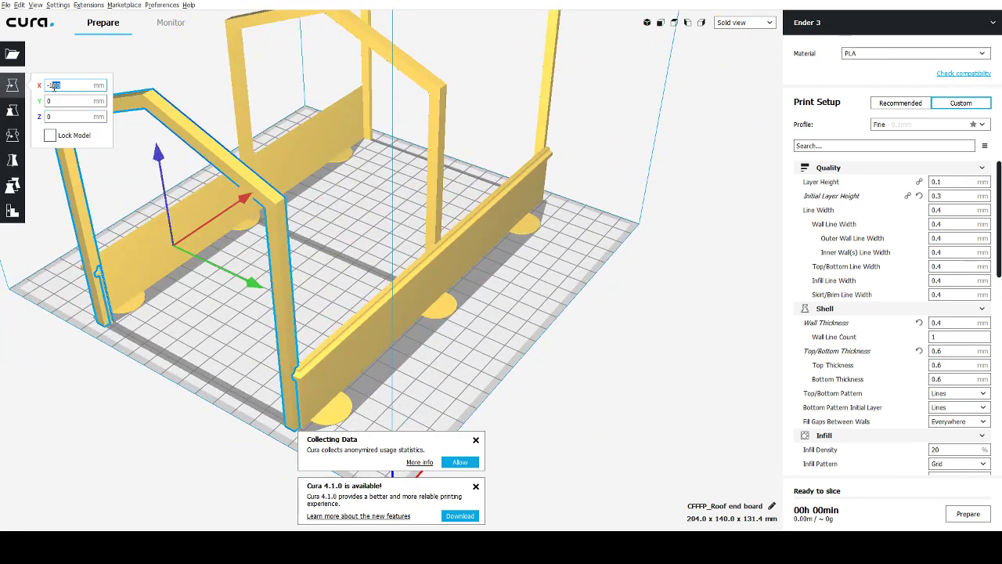
{"action": "left_click_drag", "start_coordinate": [54, 87], "coordinate": [52, 90]}
{"action": "key", "text": "Return"}
{"action": "left_click", "coordinate": [384, 270]}
Set the original long part's Y position to 61 mm and check its fit against the gable frames' legs.
{"action": "right_click_drag", "start_coordinate": [389, 271], "coordinate": [658, 283]}
{"action": "scroll", "coordinate": [606, 326], "scroll_direction": "up", "scroll_amount": 3}
{"action": "left_click", "coordinate": [493, 319]}
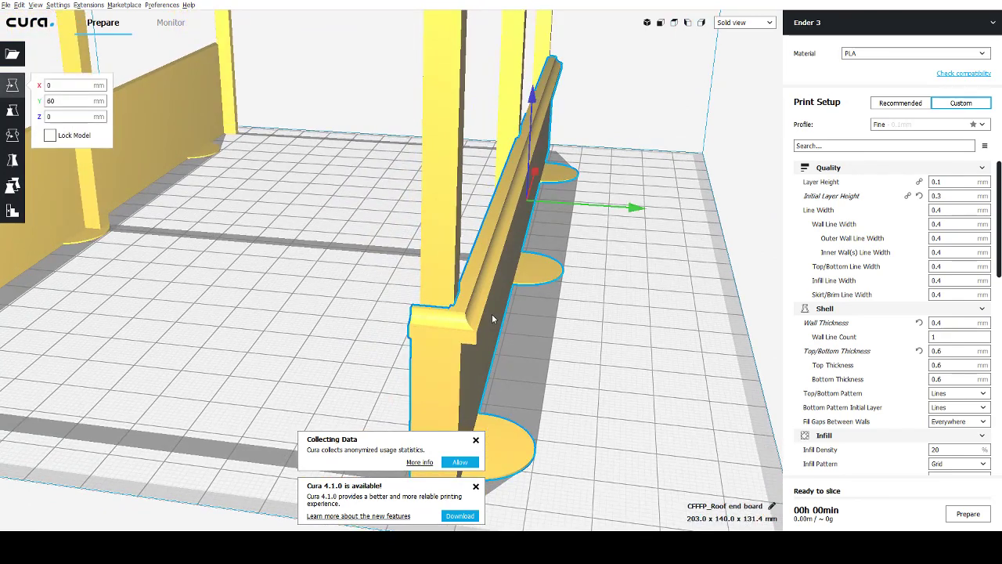
{"action": "double_click", "coordinate": [52, 100]}
{"action": "type", "text": "61"}
{"action": "right_click_drag", "start_coordinate": [306, 266], "coordinate": [196, 263]}
{"action": "scroll", "coordinate": [460, 270], "scroll_direction": "down", "scroll_amount": 5}
{"action": "scroll", "coordinate": [196, 263], "scroll_direction": "down", "scroll_amount": 5}
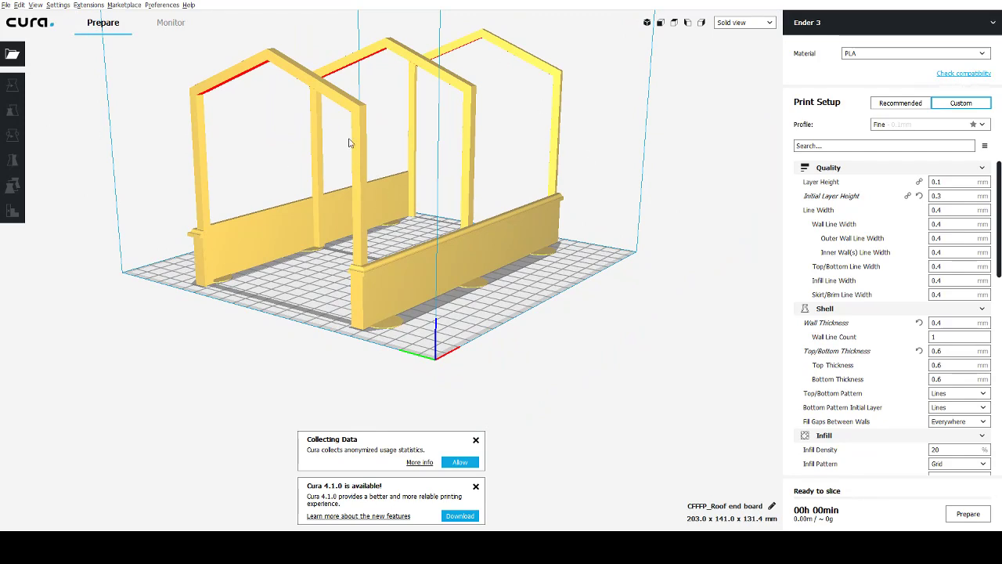
{"action": "right_click_drag", "start_coordinate": [405, 227], "coordinate": [340, 131]}
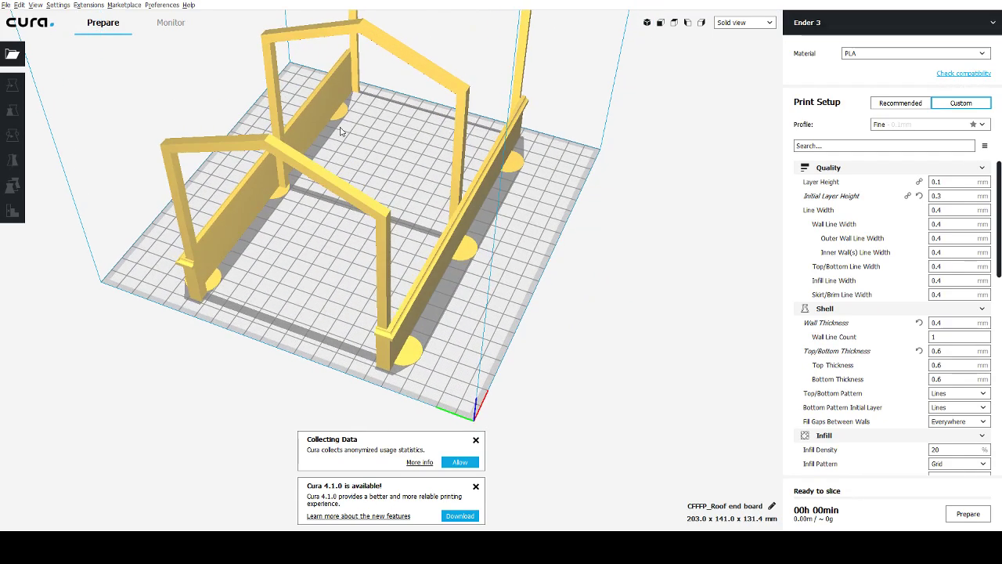
{"action": "right_click_drag", "start_coordinate": [318, 167], "coordinate": [530, 156]}
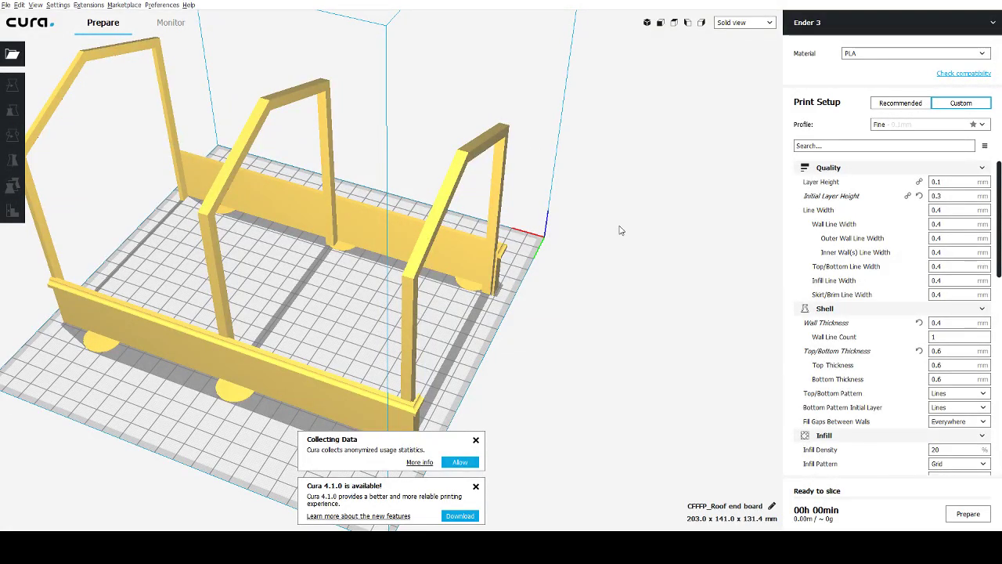
Move the original long part to Y 95 mm and the mirrored one to Y 80 mm, clear of the gable frames.
{"action": "right_click_drag", "start_coordinate": [659, 279], "coordinate": [418, 288]}
{"action": "left_click", "coordinate": [419, 288]}
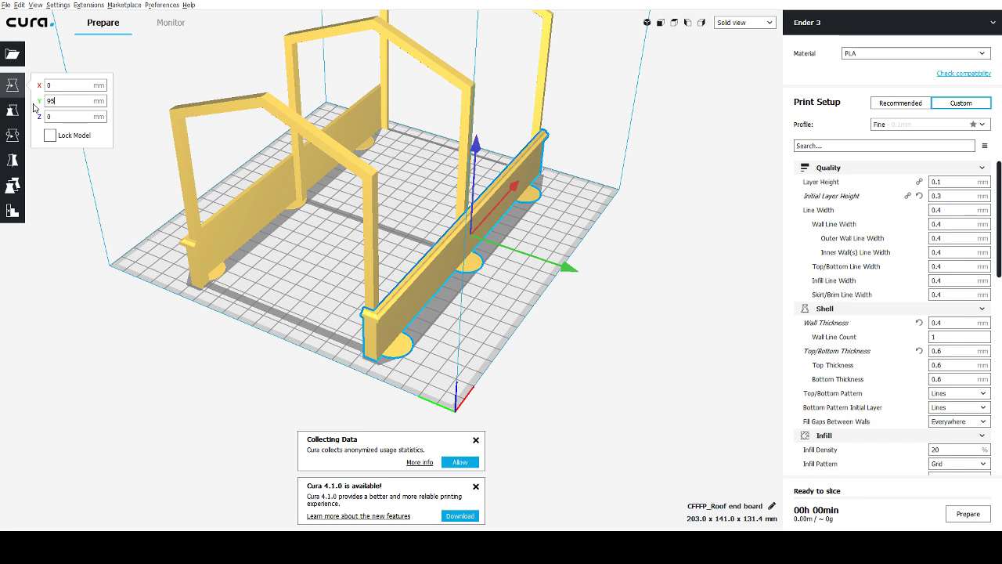
{"action": "key", "text": "Return"}
{"action": "left_click", "coordinate": [101, 114]}
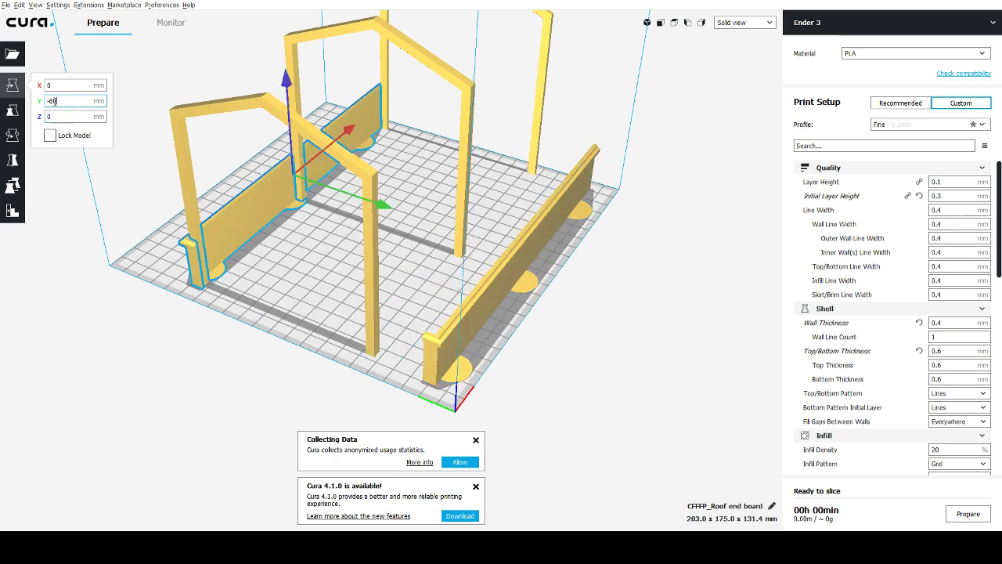
{"action": "type", "text": "80"}
{"action": "key", "text": "Return"}
{"action": "left_click", "coordinate": [332, 366]}
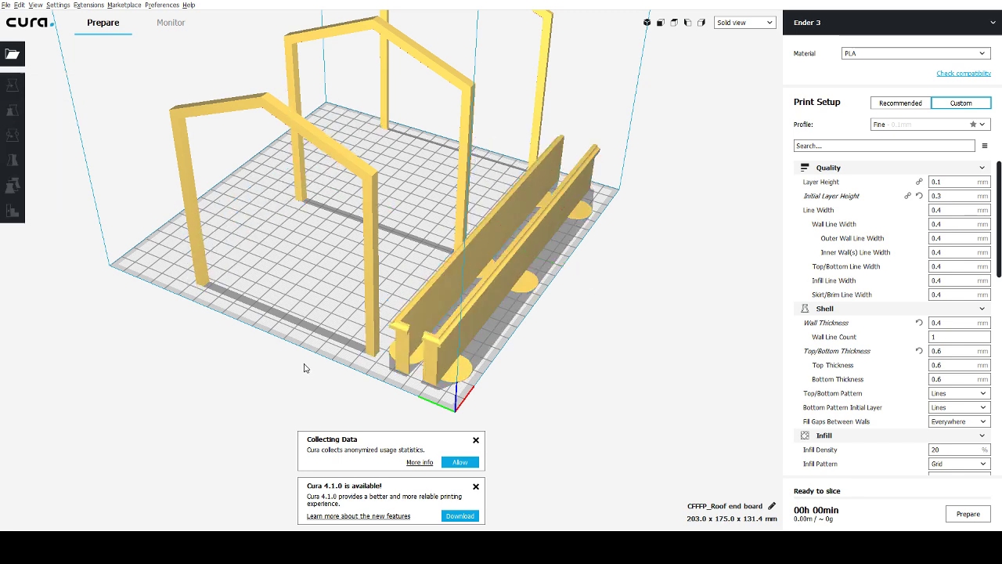
Rotate the negative-X end gable frame and the central gable frame so both lie flat on the build plate.
{"action": "right_click_drag", "start_coordinate": [332, 367], "coordinate": [363, 302]}
{"action": "left_click", "coordinate": [383, 299]}
{"action": "scroll", "coordinate": [357, 273], "scroll_direction": "down", "scroll_amount": 2}
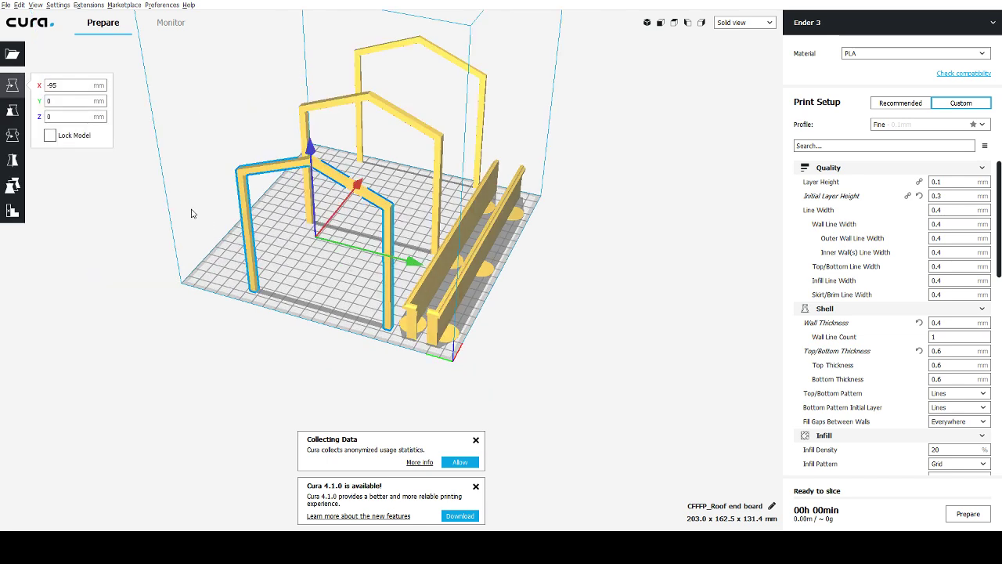
{"action": "left_click", "coordinate": [12, 135]}
{"action": "mouse_move", "coordinate": [265, 196]}
{"action": "right_mouse_down"}
{"action": "mouse_move", "coordinate": [329, 235]}
{"action": "mouse_move", "coordinate": [255, 186]}
{"action": "right_mouse_up"}
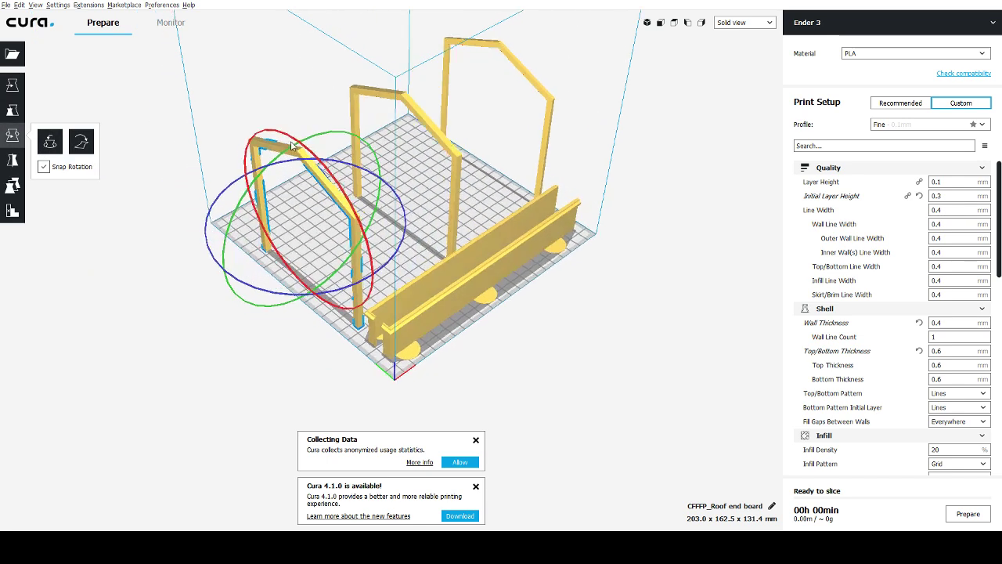
{"action": "left_click_drag", "start_coordinate": [254, 186], "coordinate": [438, 145]}
{"action": "left_click", "coordinate": [439, 145]}
{"action": "left_click_drag", "start_coordinate": [463, 81], "coordinate": [254, 226]}
{"action": "right_click_drag", "start_coordinate": [255, 226], "coordinate": [608, 140]}
{"action": "scroll", "coordinate": [529, 254], "scroll_direction": "up", "scroll_amount": 6}
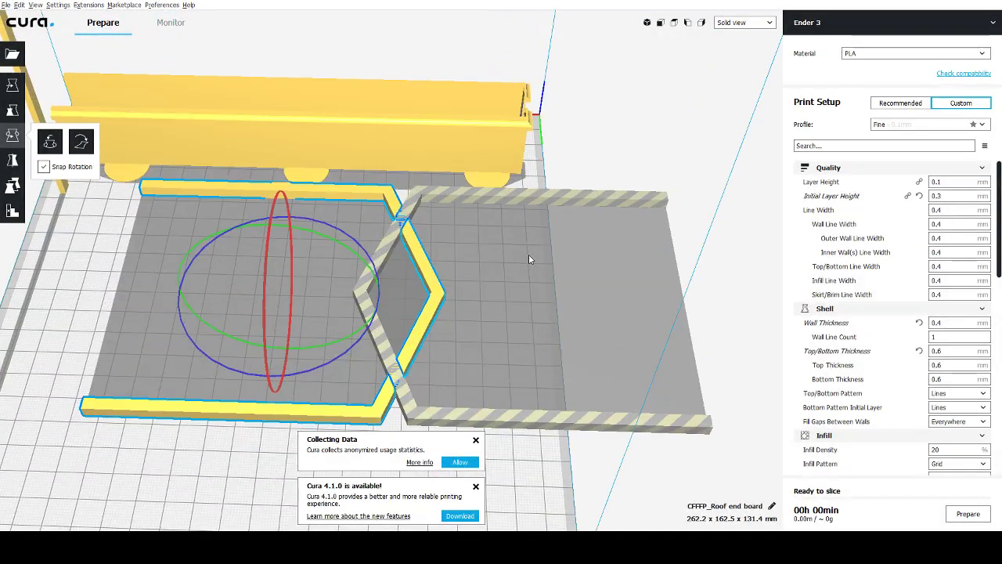
Slide the two flat gable frames into an overlapping layout, at about X -29, Y -33 mm and about X 25, Y -13 mm.
{"action": "scroll", "coordinate": [530, 251], "scroll_direction": "down", "scroll_amount": 4}
{"action": "middle_click_drag", "start_coordinate": [532, 247], "coordinate": [608, 248]}
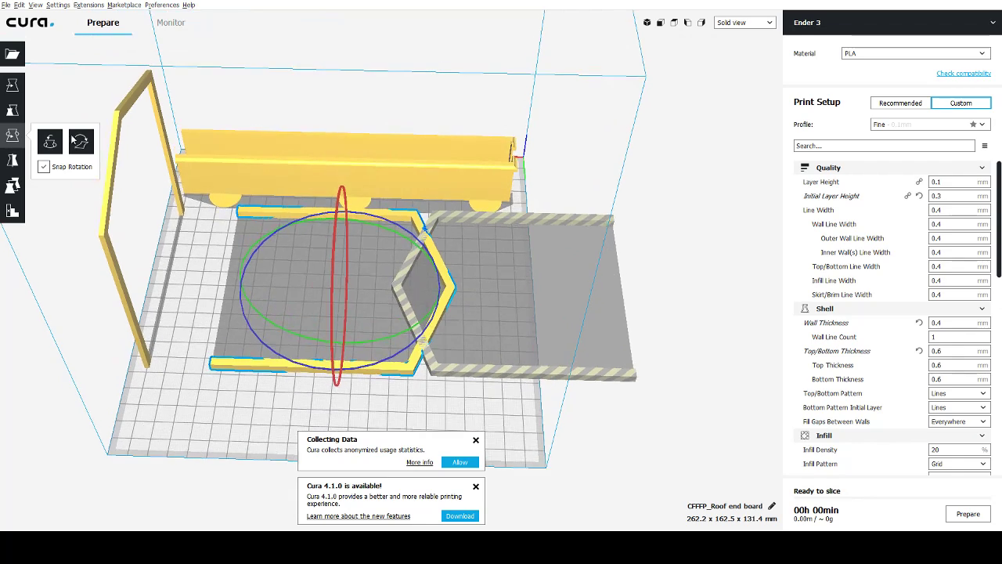
{"action": "left_click", "coordinate": [15, 94]}
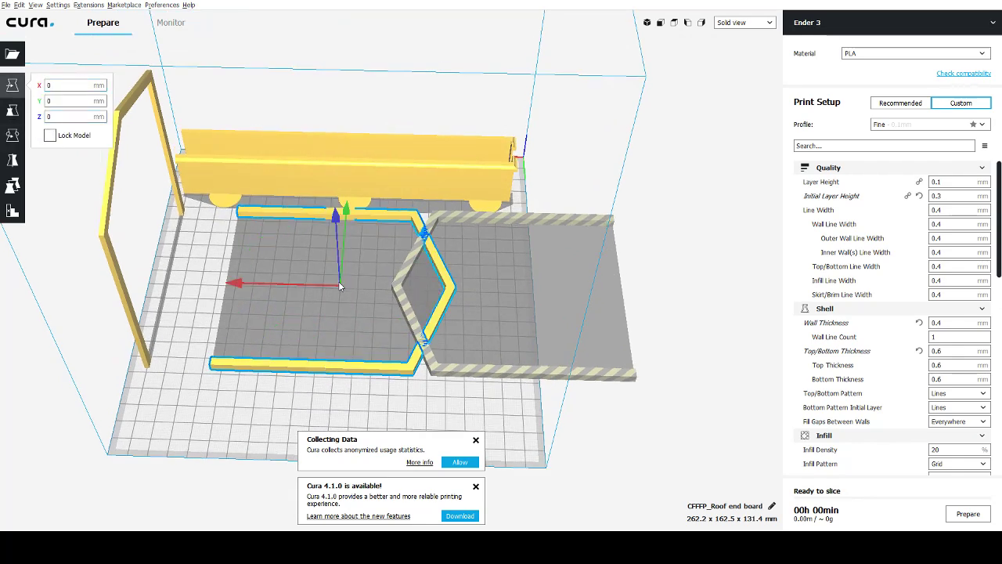
{"action": "left_click_drag", "start_coordinate": [348, 237], "coordinate": [435, 363]}
{"action": "left_click_drag", "start_coordinate": [402, 288], "coordinate": [192, 282]}
{"action": "left_click_drag", "start_coordinate": [306, 213], "coordinate": [307, 233]}
{"action": "left_click", "coordinate": [538, 354]}
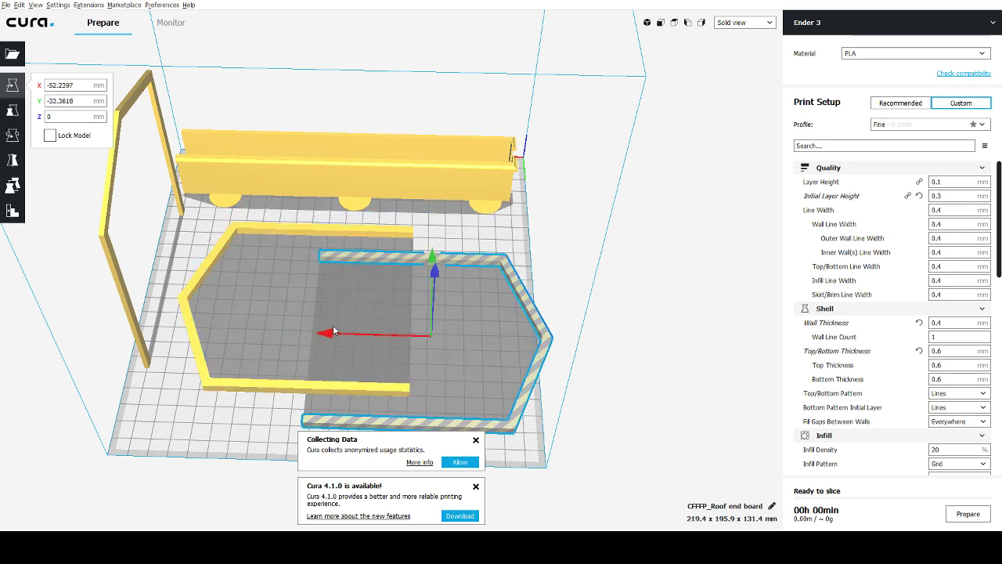
{"action": "left_click_drag", "start_coordinate": [333, 331], "coordinate": [291, 331]}
{"action": "left_click", "coordinate": [597, 337]}
Delete the remaining upright gable frame.
{"action": "right_click_drag", "start_coordinate": [597, 338], "coordinate": [334, 224]}
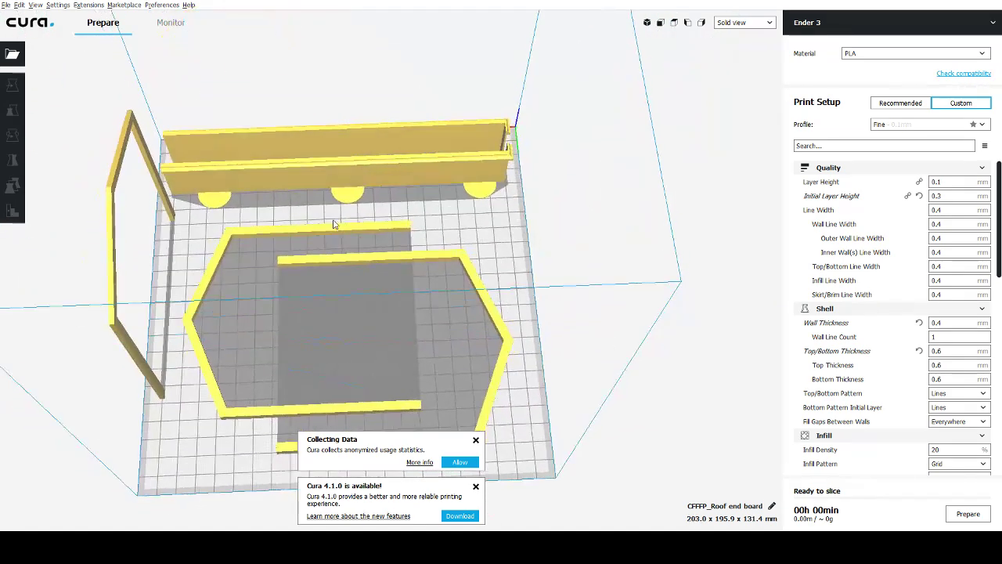
{"action": "left_click", "coordinate": [110, 184]}
{"action": "key", "text": "Delete"}
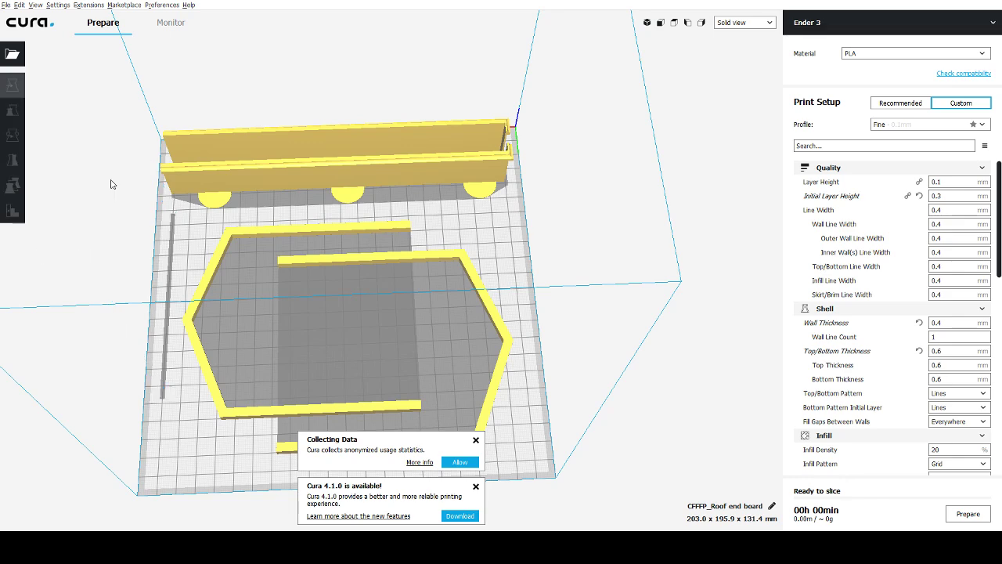
Set the positive-X flat frame's Y position to 0 mm and its X position to 26 mm.
{"action": "right_click_drag", "start_coordinate": [600, 272], "coordinate": [148, 322]}
{"action": "left_click", "coordinate": [496, 317]}
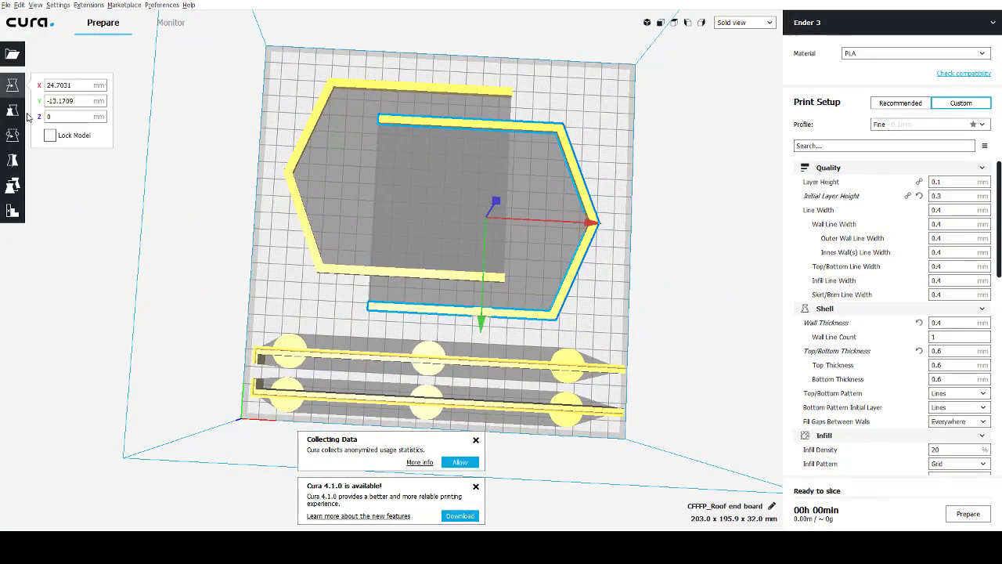
{"action": "left_click_drag", "start_coordinate": [76, 100], "coordinate": [41, 112]}
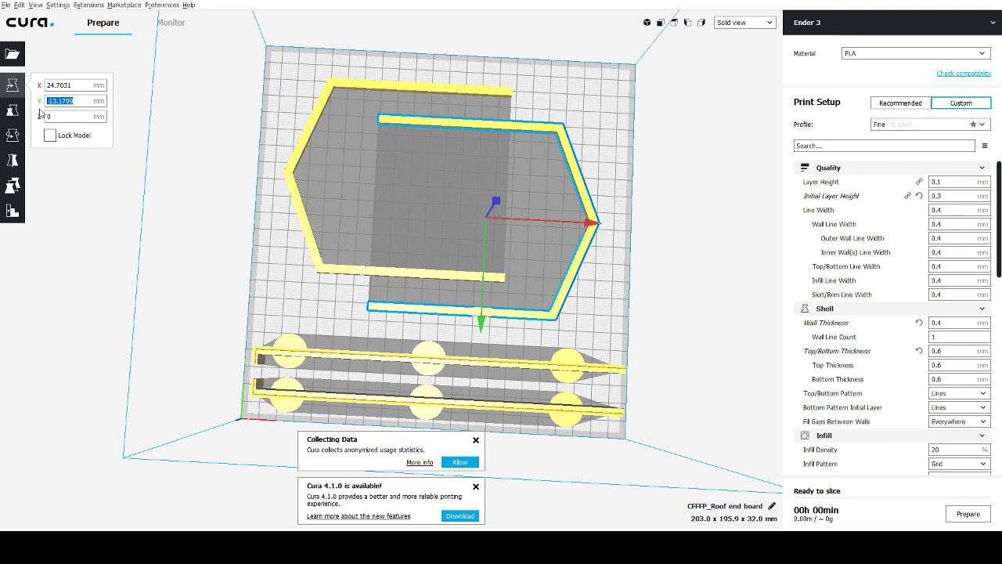
{"action": "type", "text": "0"}
{"action": "left_click_drag", "start_coordinate": [79, 85], "coordinate": [43, 91]}
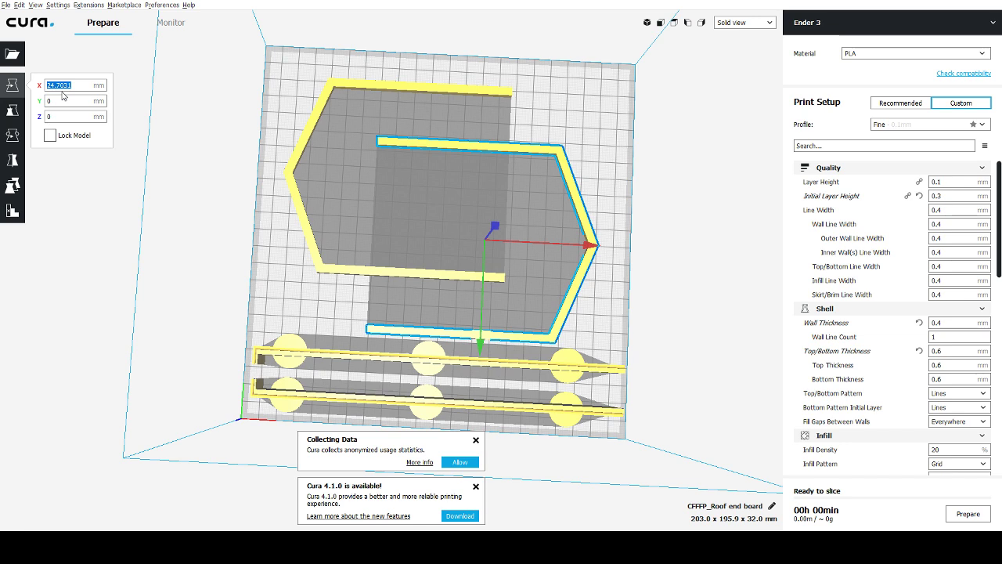
{"action": "type", "text": "26"}
{"action": "key", "text": "Return"}
Set the other flat frame's Y position to 0 mm and its X position to -25 mm.
{"action": "left_click", "coordinate": [346, 271]}
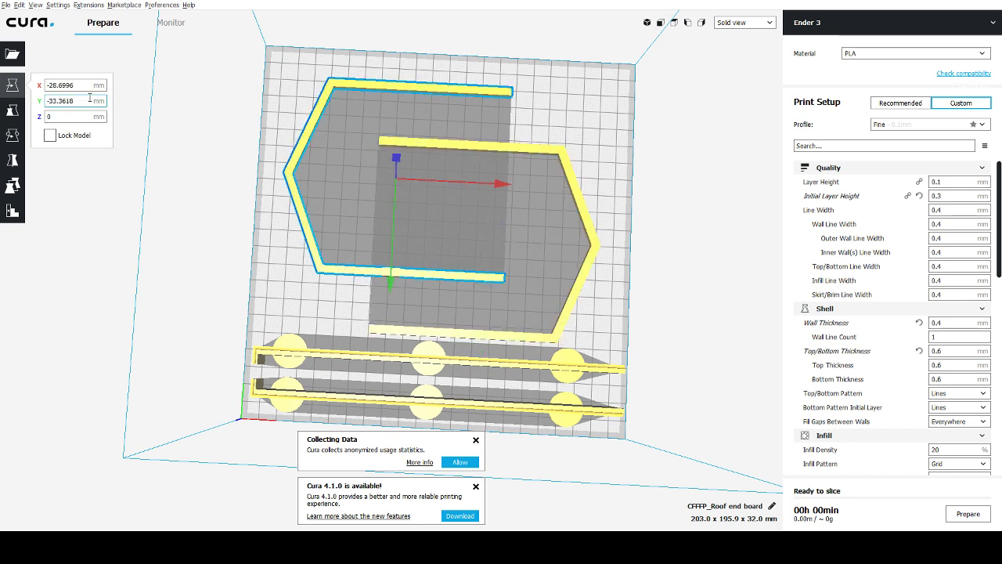
{"action": "left_click", "coordinate": [90, 99]}
{"action": "type", "text": "0"}
{"action": "left_click", "coordinate": [84, 86]}
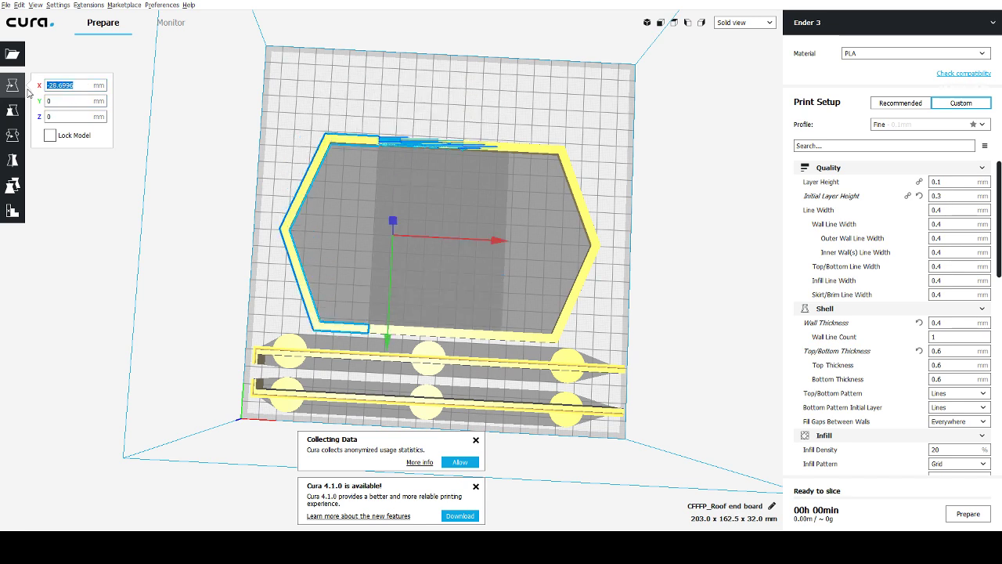
{"action": "type", "text": "0"}
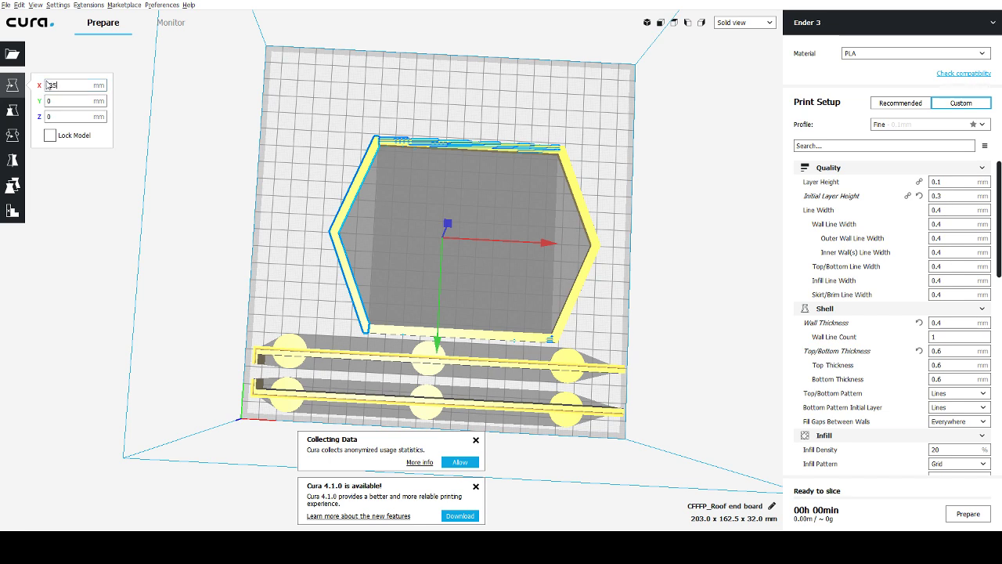
{"action": "key", "text": "Return"}
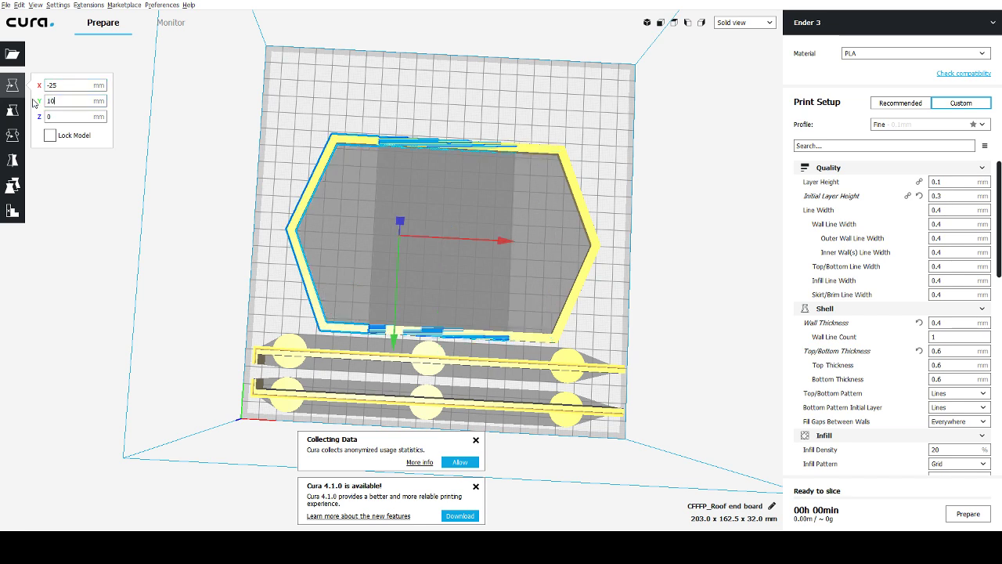
Offset the negative-X flat frame sideways, trying a Y position of 10 mm and settling on -10 mm.
{"action": "key", "text": "Return"}
{"action": "double_click", "coordinate": [48, 101]}
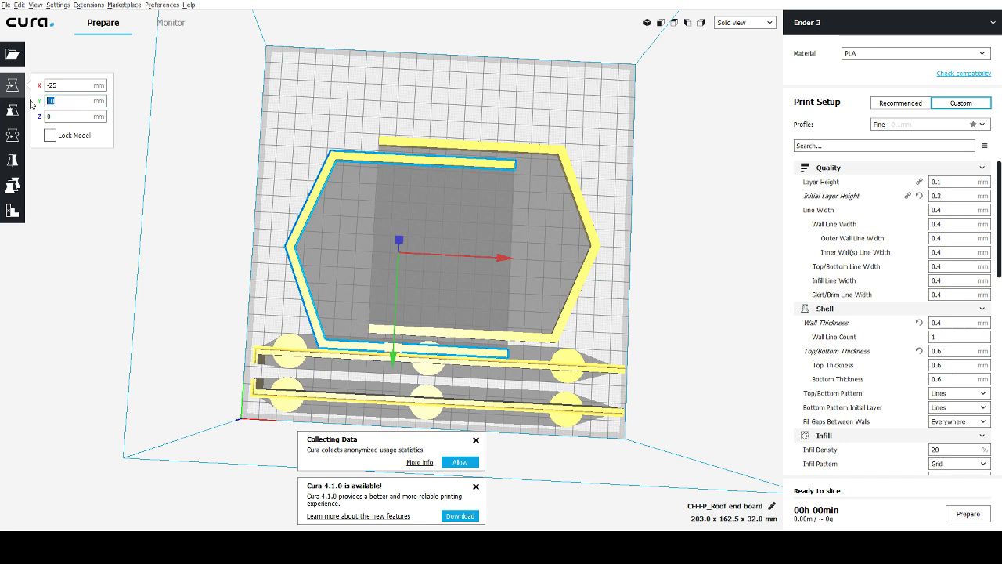
{"action": "type", "text": "-10"}
{"action": "key", "text": "Return"}
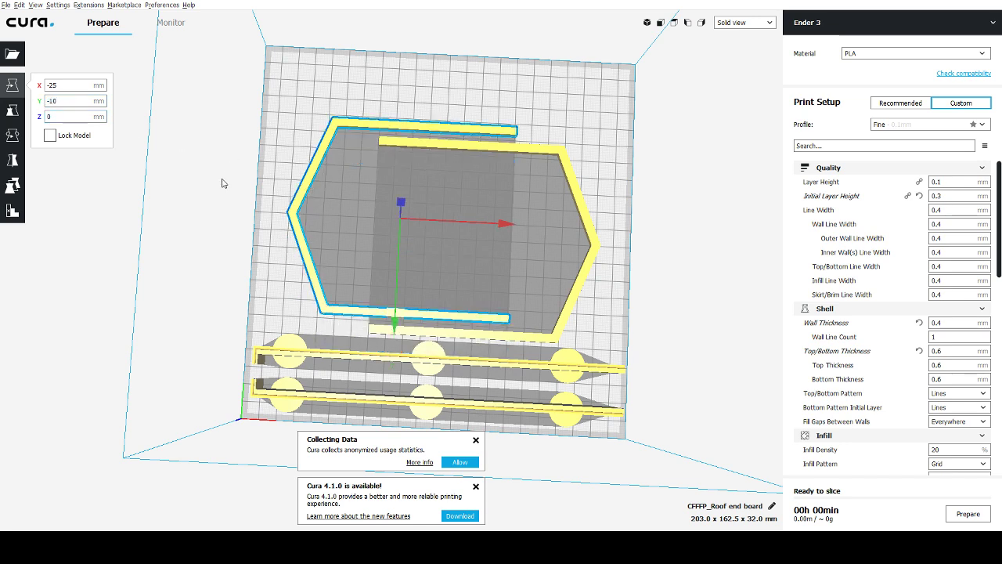
{"action": "left_click", "coordinate": [210, 187]}
Move the angled roof board from outside the build plate into the space between the flat frames, about X -8 mm, Y -27 mm.
{"action": "right_click_drag", "start_coordinate": [442, 241], "coordinate": [698, 196]}
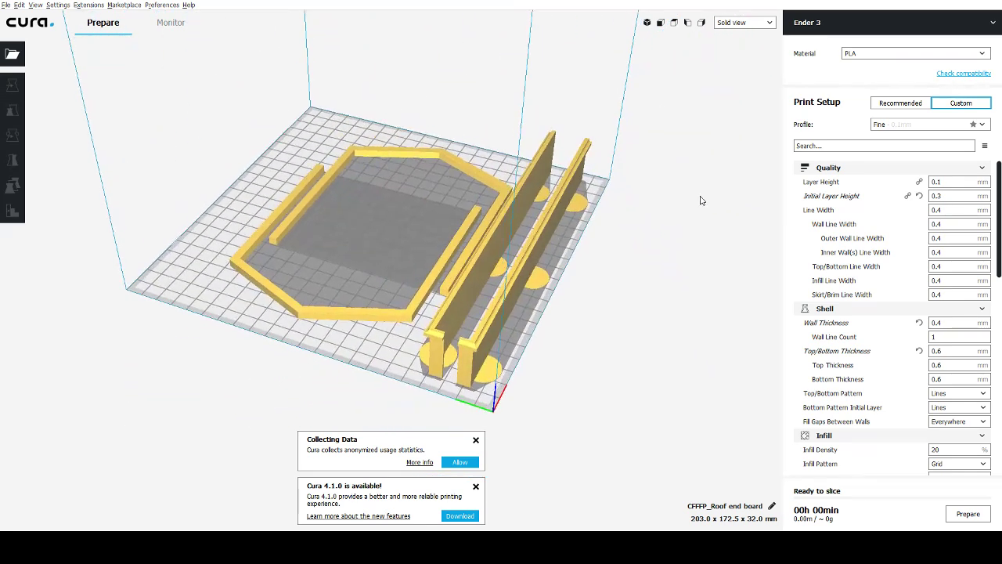
{"action": "right_click_drag", "start_coordinate": [598, 267], "coordinate": [736, 102]}
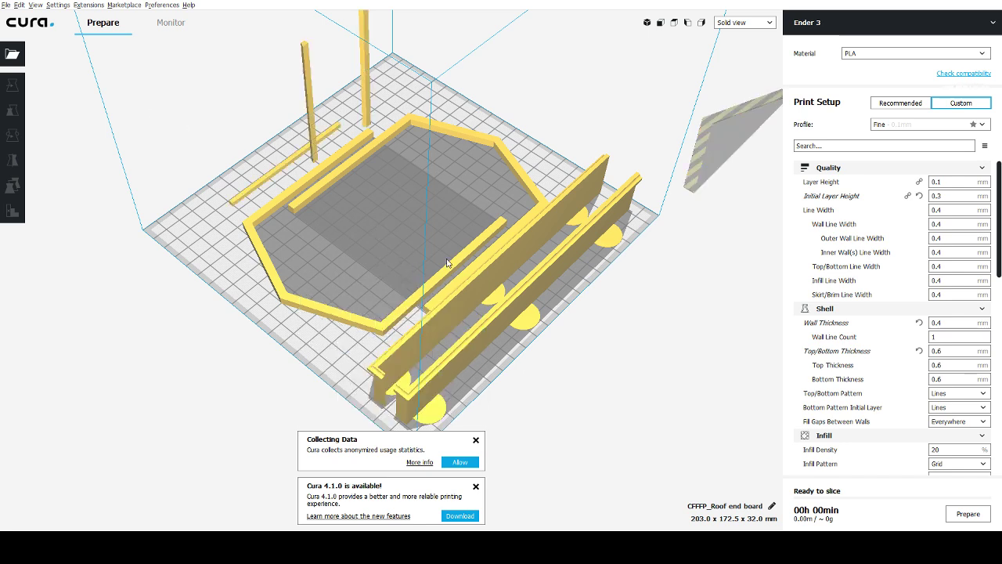
{"action": "right_click_drag", "start_coordinate": [448, 260], "coordinate": [686, 235]}
{"action": "left_click", "coordinate": [768, 236]}
{"action": "left_click_drag", "start_coordinate": [768, 236], "coordinate": [421, 199]}
Rotate the upright post at Y -76 mm about its vertical axis and lay it flat beside the frames.
{"action": "scroll", "coordinate": [423, 202], "scroll_direction": "up", "scroll_amount": 3}
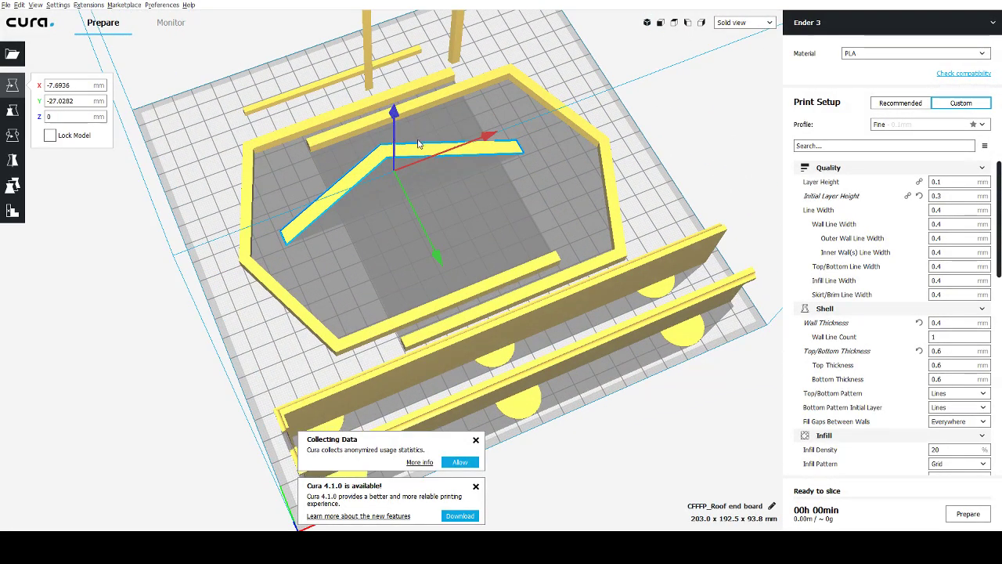
{"action": "scroll", "coordinate": [431, 224], "scroll_direction": "up", "scroll_amount": 1}
{"action": "middle_click_drag", "start_coordinate": [432, 222], "coordinate": [459, 328]}
{"action": "scroll", "coordinate": [379, 135], "scroll_direction": "up", "scroll_amount": 3}
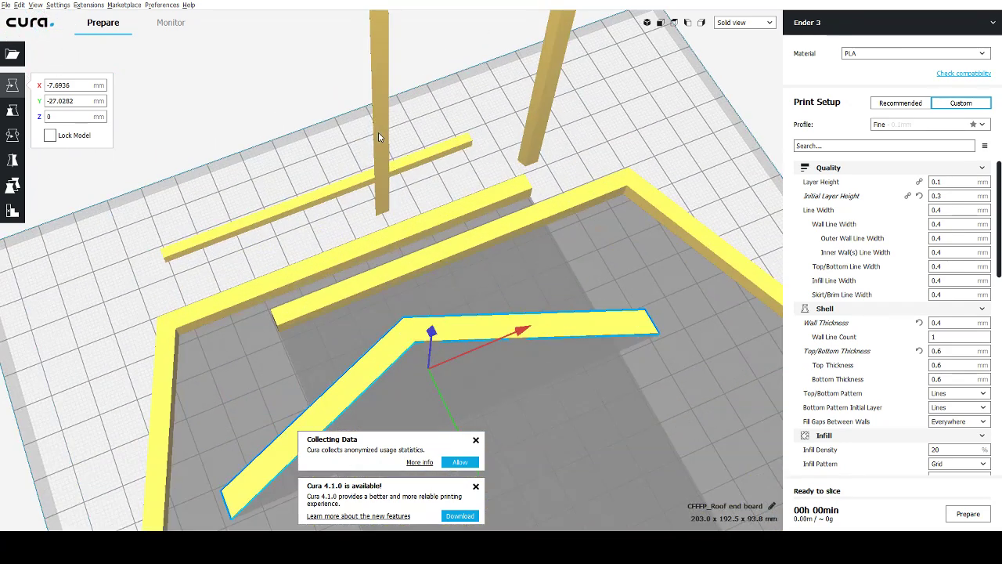
{"action": "scroll", "coordinate": [413, 144], "scroll_direction": "down", "scroll_amount": 2}
{"action": "left_click", "coordinate": [386, 164]}
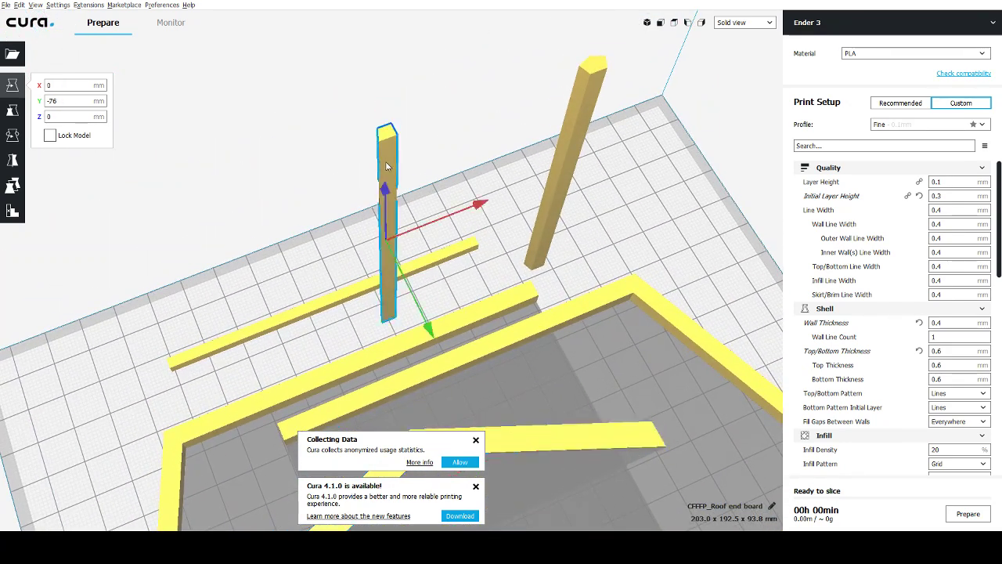
{"action": "left_click", "coordinate": [13, 134]}
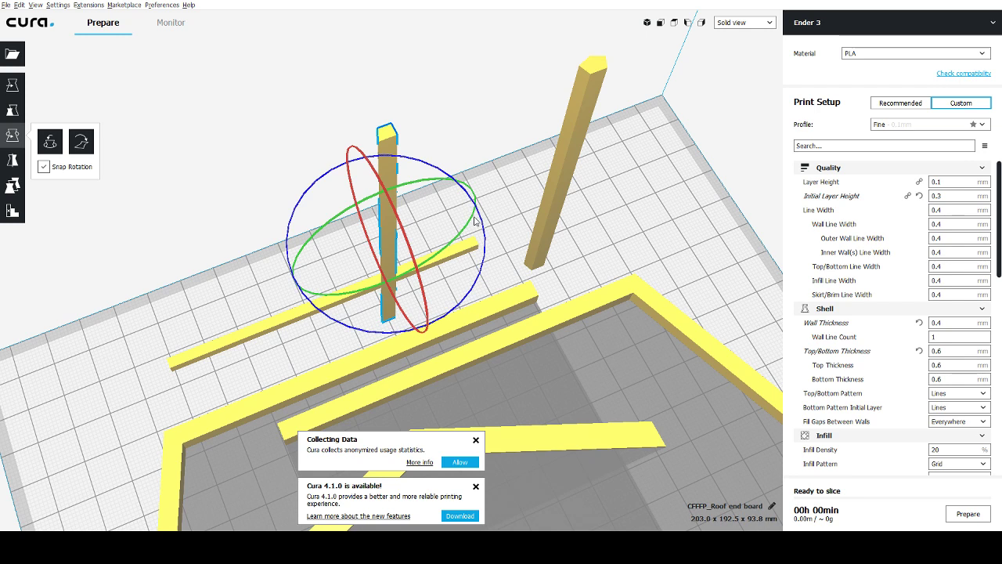
{"action": "left_click_drag", "start_coordinate": [475, 222], "coordinate": [357, 311]}
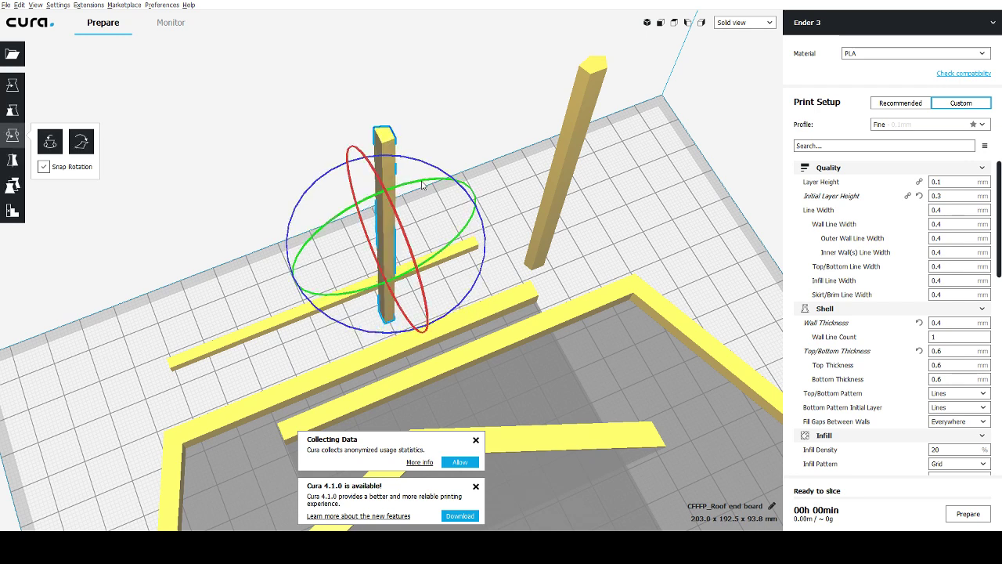
{"action": "left_click_drag", "start_coordinate": [422, 185], "coordinate": [203, 332]}
Rotate the remaining upright post about its vertical axis and lay it flat on the build plate.
{"action": "left_click", "coordinate": [591, 138]}
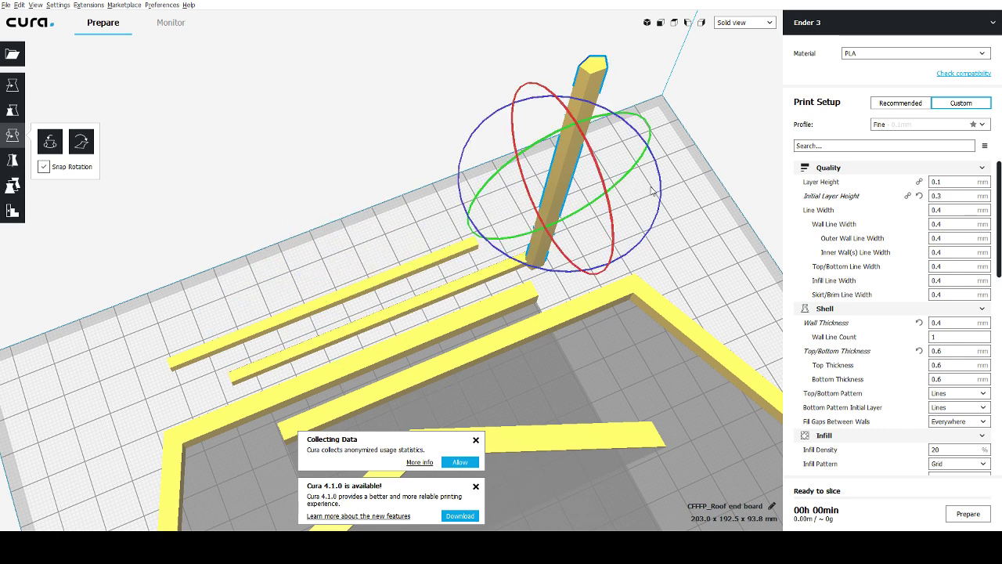
{"action": "left_click_drag", "start_coordinate": [660, 192], "coordinate": [525, 240]}
{"action": "left_click_drag", "start_coordinate": [638, 123], "coordinate": [583, 328]}
Set the angled roof board's X position to 0 mm and its Y position to -30 mm.
{"action": "right_click_drag", "start_coordinate": [584, 329], "coordinate": [546, 264]}
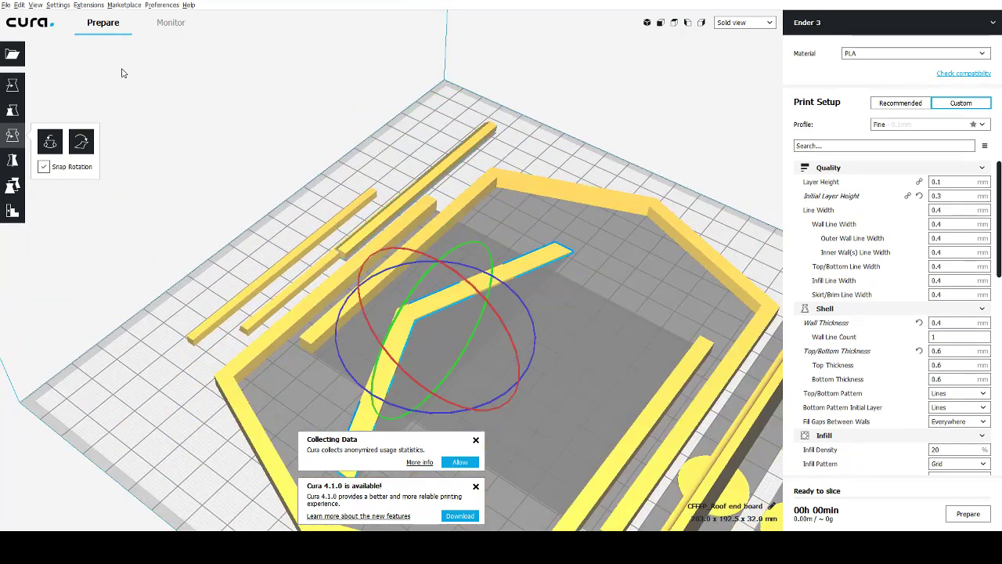
{"action": "left_click", "coordinate": [12, 85]}
{"action": "left_click_drag", "start_coordinate": [76, 85], "coordinate": [53, 102]}
{"action": "type", "text": "0"}
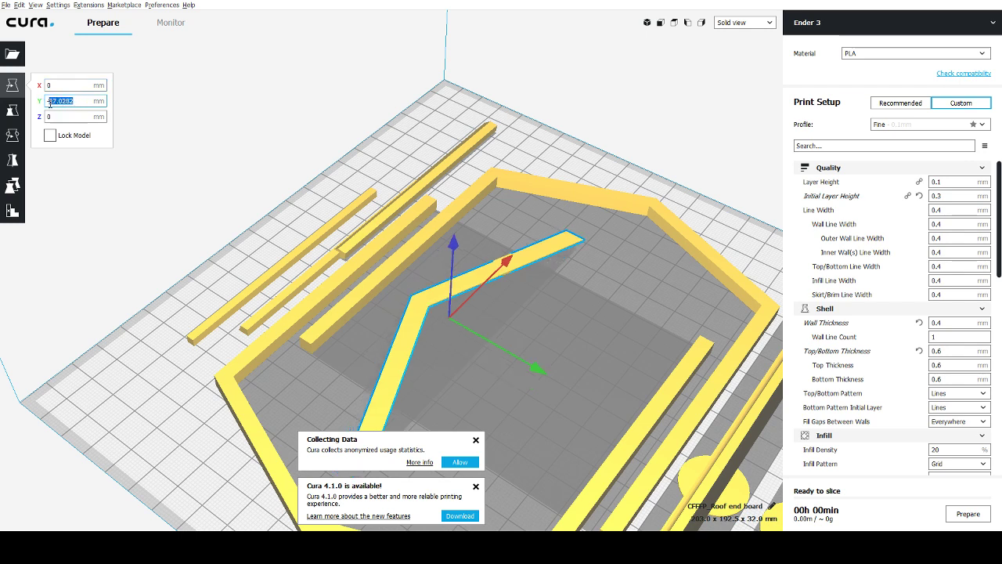
{"action": "type", "text": "-30"}
{"action": "key", "text": "Return"}
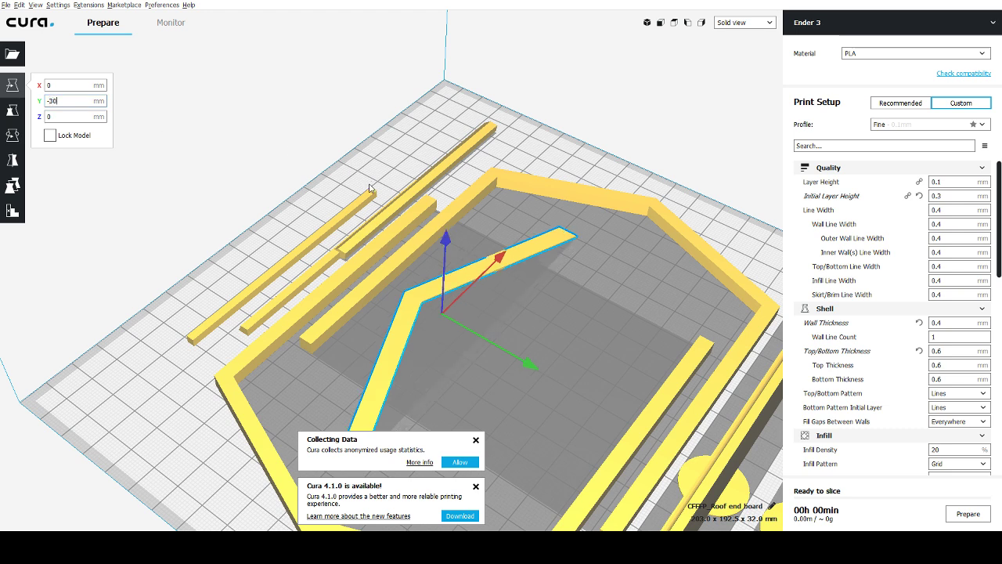
Set the position of the post lying at Y -86 mm to X 0 mm and Y 0 mm.
{"action": "left_click", "coordinate": [288, 267]}
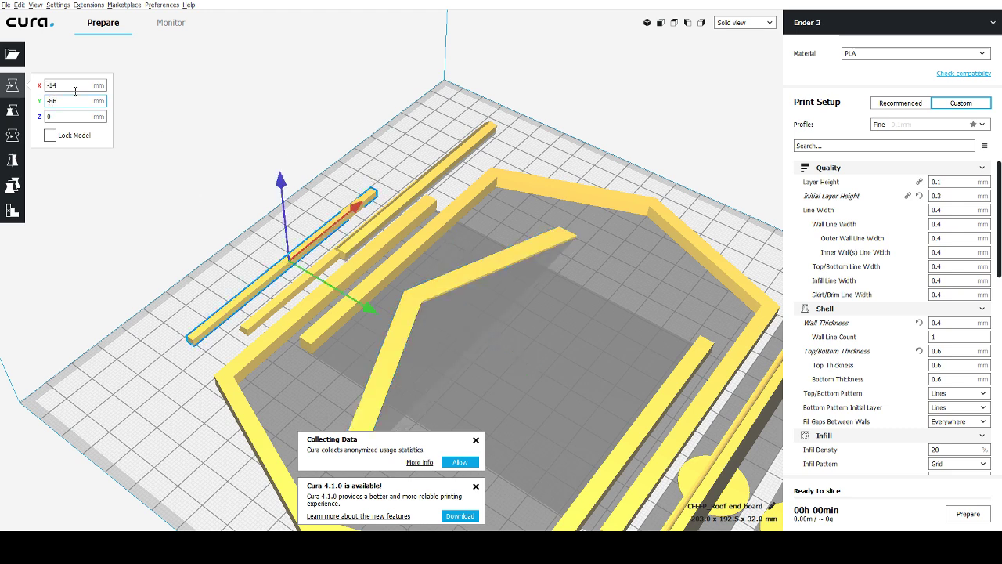
{"action": "left_click", "coordinate": [69, 102]}
{"action": "type", "text": "0"}
{"action": "key", "text": "Tab"}
{"action": "type", "text": "0"}
{"action": "key", "text": "Return"}
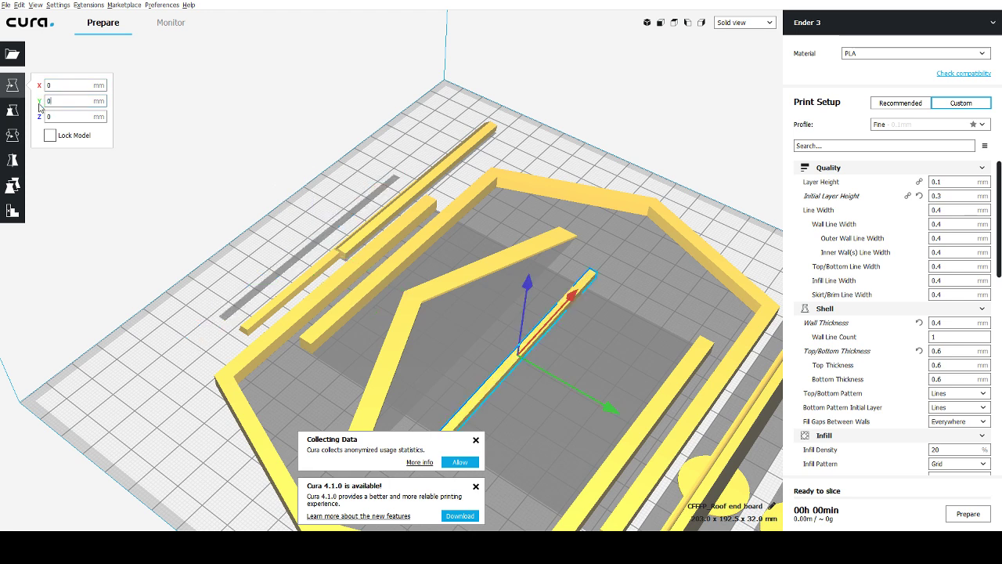
Set the Y position of the post lying at Y -76 mm to 10 mm.
{"action": "left_click", "coordinate": [320, 272]}
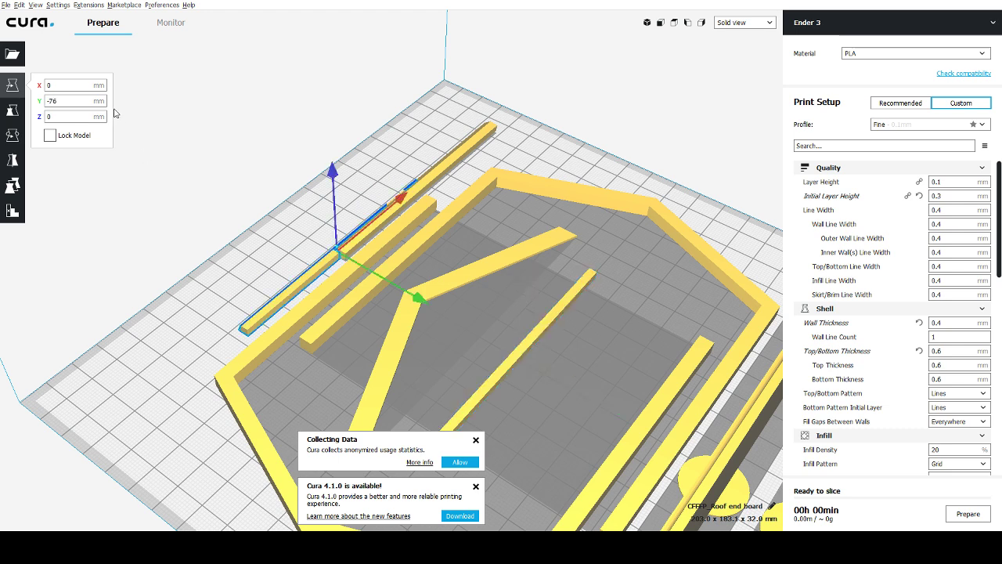
{"action": "left_click", "coordinate": [44, 102]}
{"action": "type", "text": "10"}
{"action": "key", "text": "Return"}
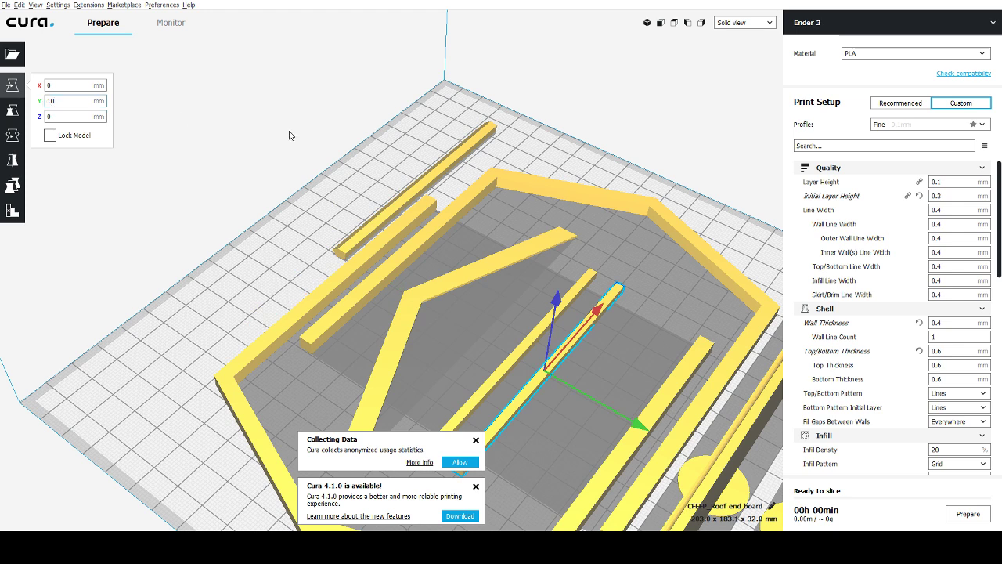
Move the five-sided beam from outside the frames into the space beside the two posts, at X 0 mm and Y 20 mm.
{"action": "left_click", "coordinate": [446, 175]}
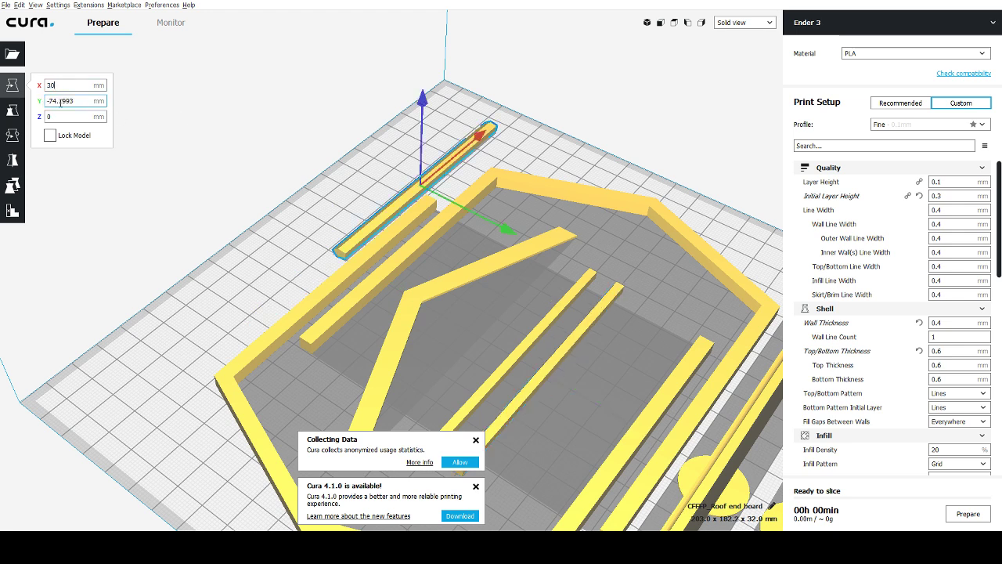
{"action": "left_click", "coordinate": [60, 103]}
{"action": "type", "text": "0"}
{"action": "key", "text": "Return"}
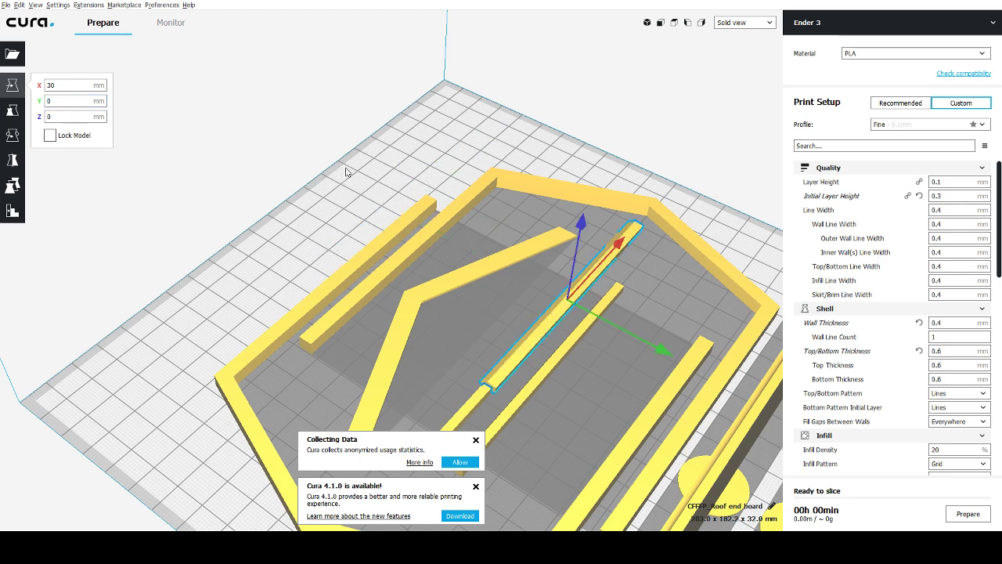
{"action": "left_click", "coordinate": [60, 84]}
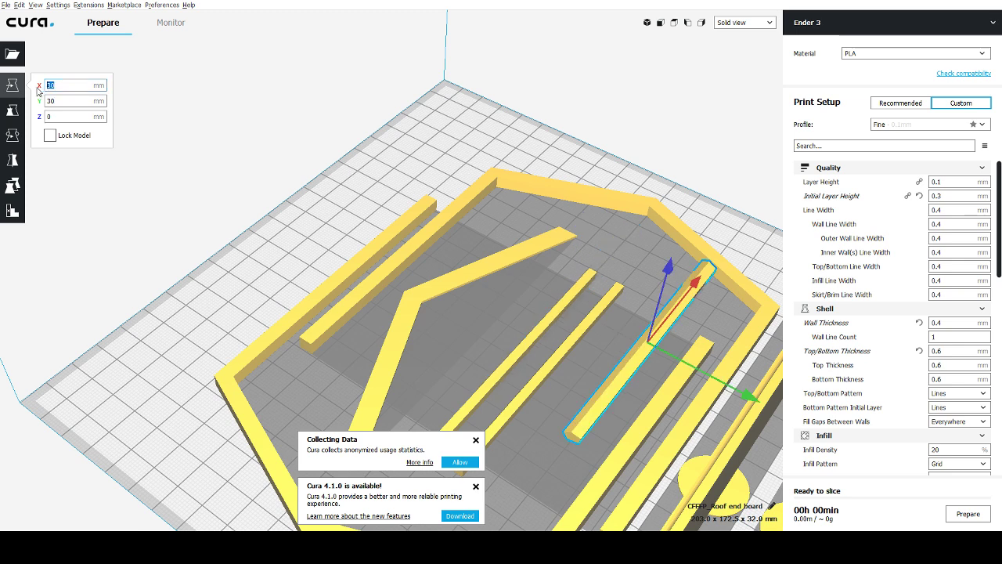
{"action": "type", "text": "0"}
{"action": "key", "text": "Return"}
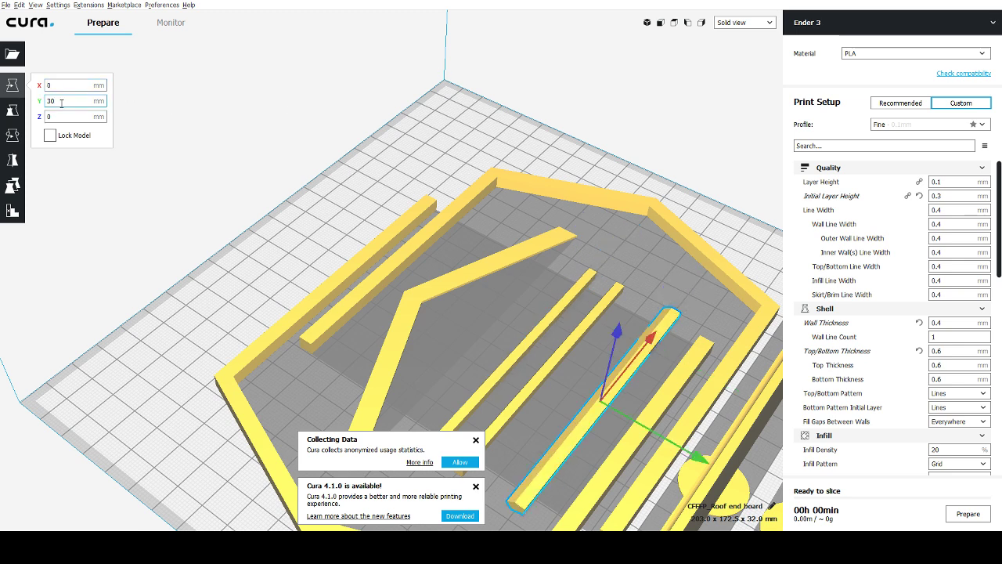
{"action": "type", "text": "20"}
{"action": "key", "text": "Return"}
{"action": "left_click", "coordinate": [693, 98]}
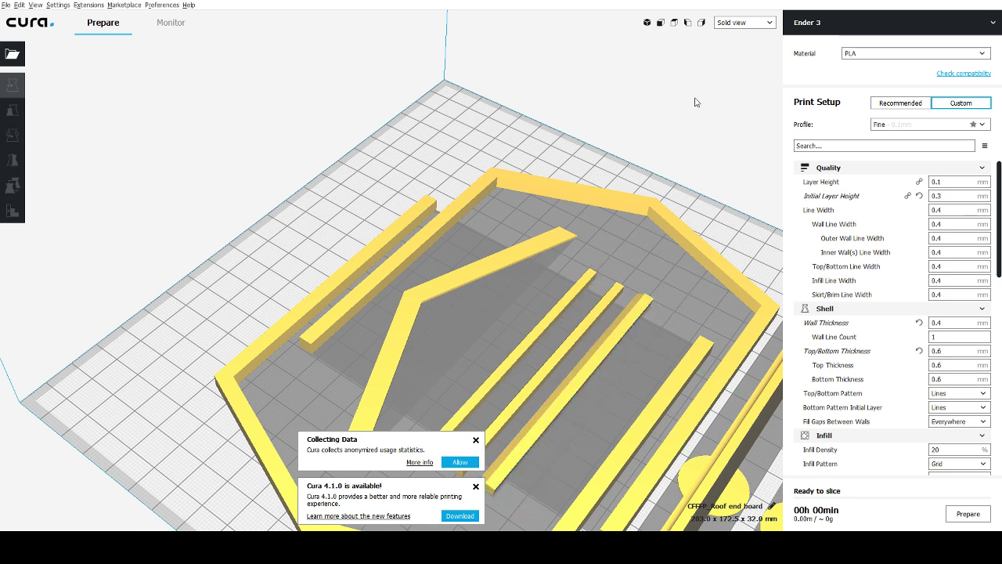
Rotate the five-sided beam about its long axis so that one flat side rests on the build plate.
{"action": "right_click_drag", "start_coordinate": [603, 166], "coordinate": [663, 129]}
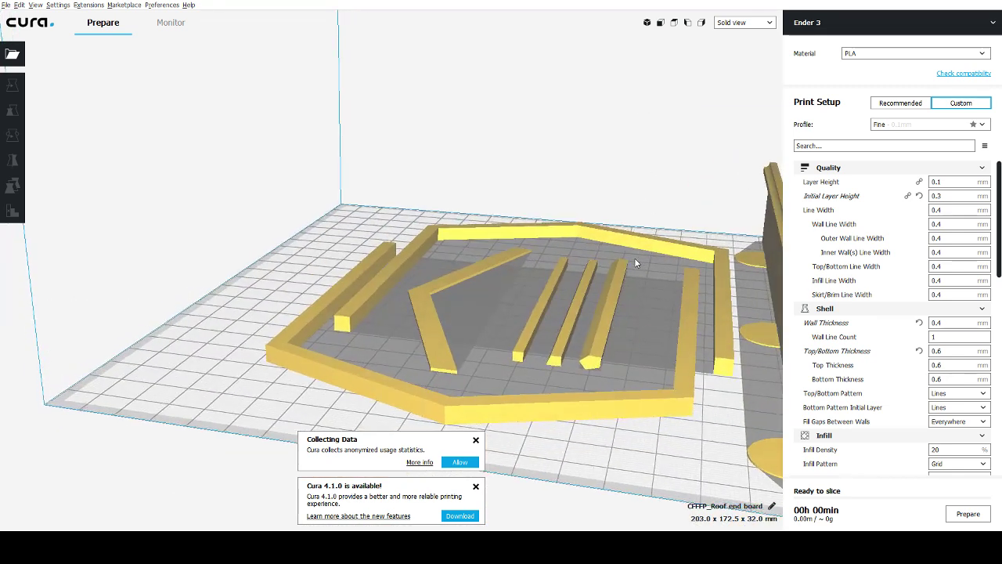
{"action": "right_click_drag", "start_coordinate": [636, 264], "coordinate": [568, 363]}
{"action": "left_click", "coordinate": [569, 362]}
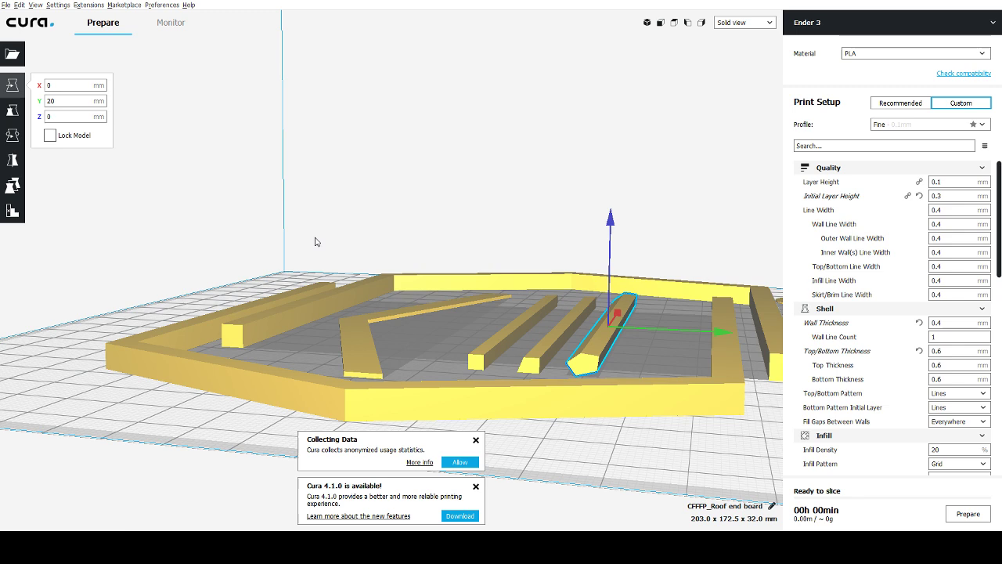
{"action": "left_click", "coordinate": [11, 135]}
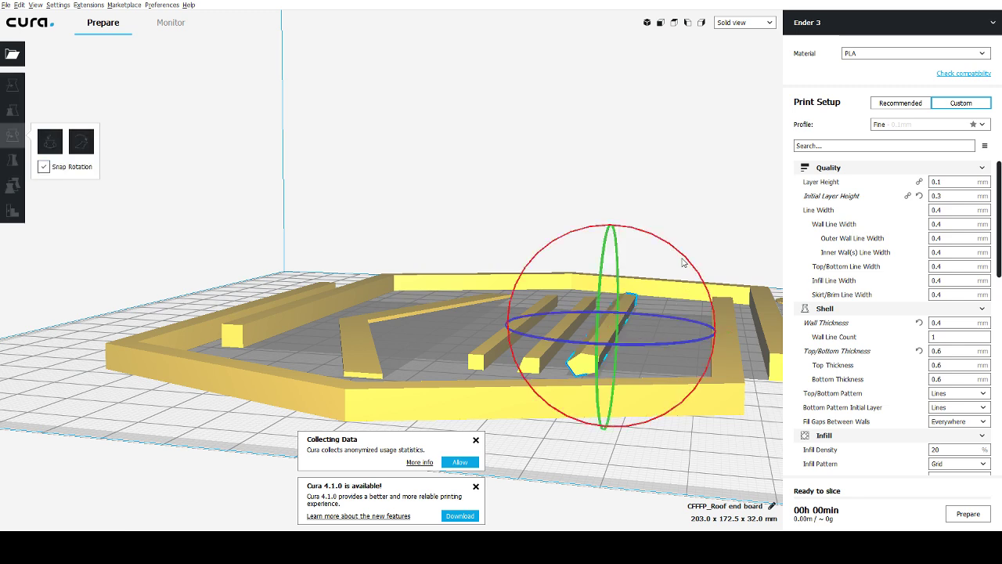
{"action": "left_click_drag", "start_coordinate": [683, 262], "coordinate": [693, 284]}
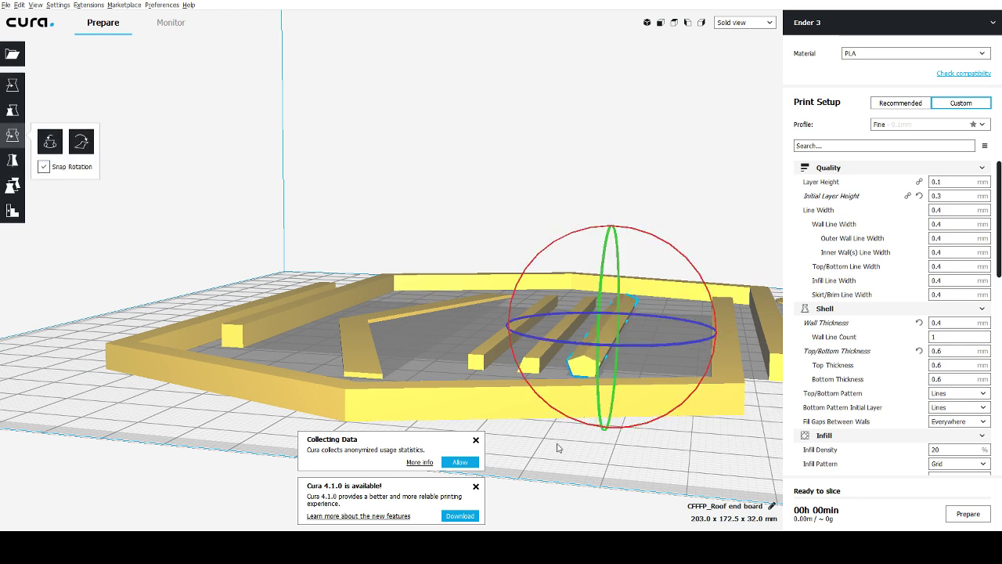
Set the rotated five-sided beam's Y position to 20 mm.
{"action": "left_click", "coordinate": [12, 85]}
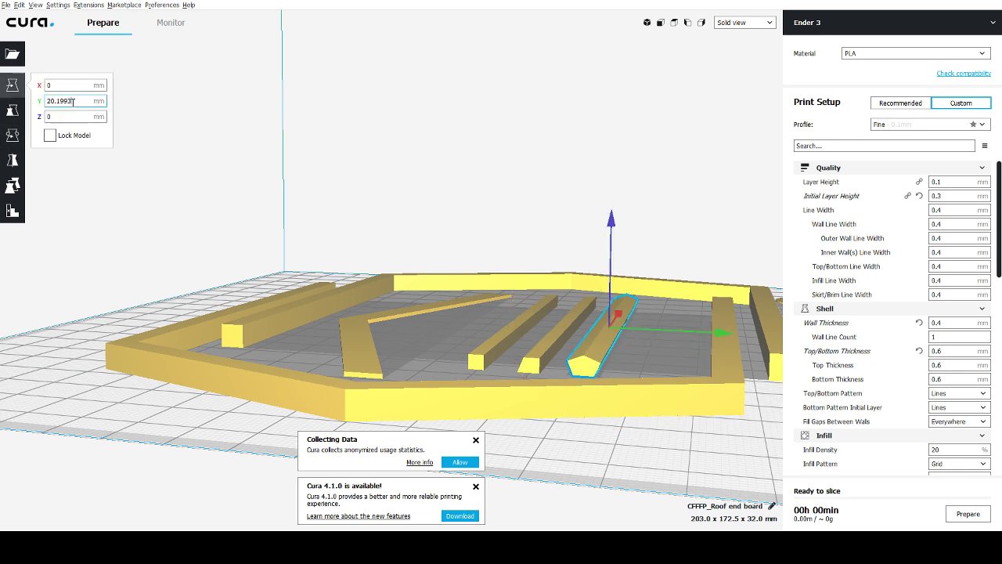
{"action": "mouse_move", "coordinate": [74, 101]}
{"action": "left_mouse_down"}
{"action": "mouse_move", "coordinate": [51, 100]}
{"action": "mouse_move", "coordinate": [81, 103]}
{"action": "left_mouse_up"}
{"action": "type", "text": "0"}
{"action": "key", "text": "Return"}
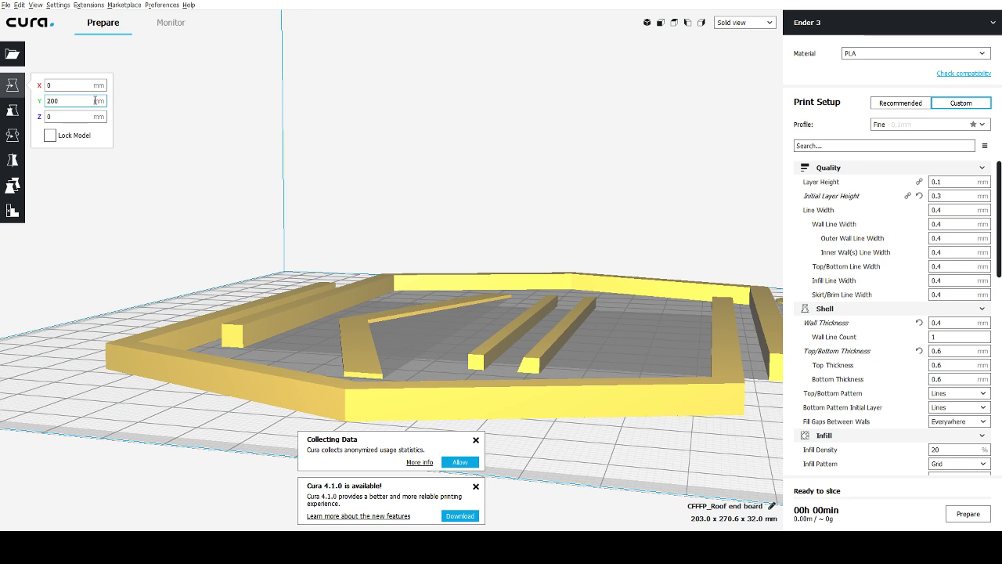
{"action": "key", "text": "Return"}
{"action": "left_click", "coordinate": [469, 158]}
Set the square-ended post's Y position to -10 mm and the bevelled post's Y position to 0 mm.
{"action": "right_click_drag", "start_coordinate": [472, 158], "coordinate": [481, 186]}
{"action": "scroll", "coordinate": [486, 188], "scroll_direction": "down", "scroll_amount": 3}
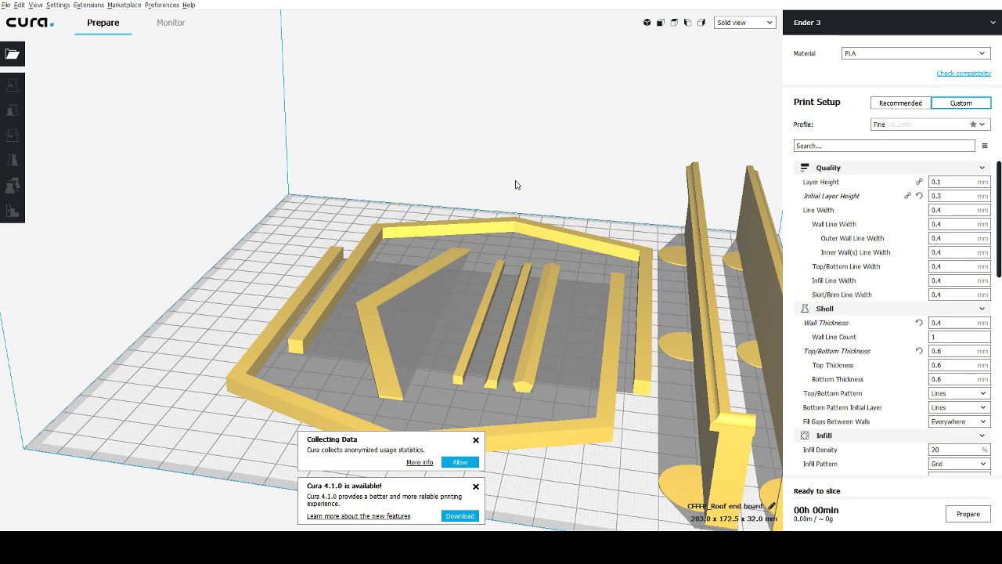
{"action": "left_click", "coordinate": [476, 340]}
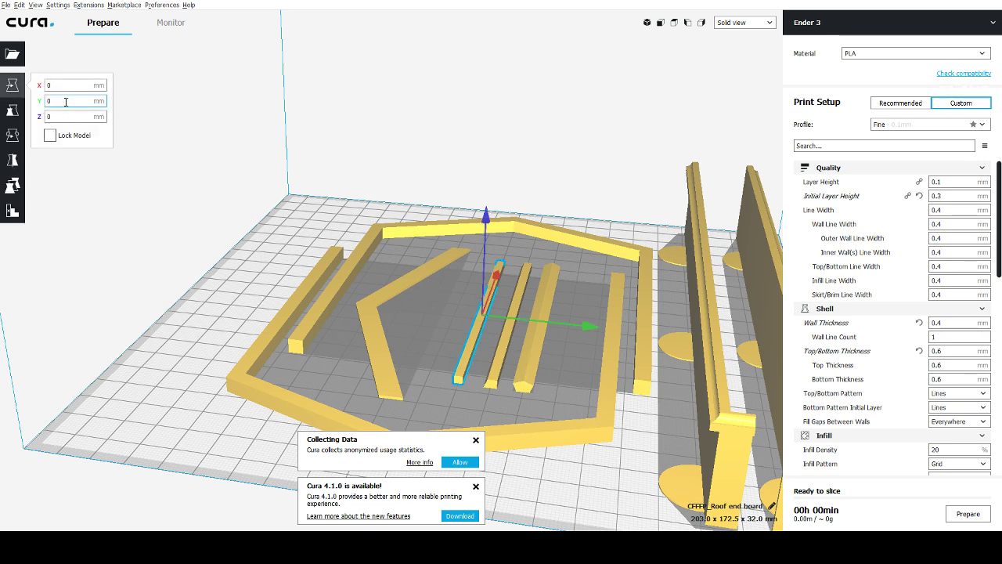
{"action": "type", "text": "-10"}
{"action": "key", "text": "Return"}
{"action": "left_click", "coordinate": [501, 354]}
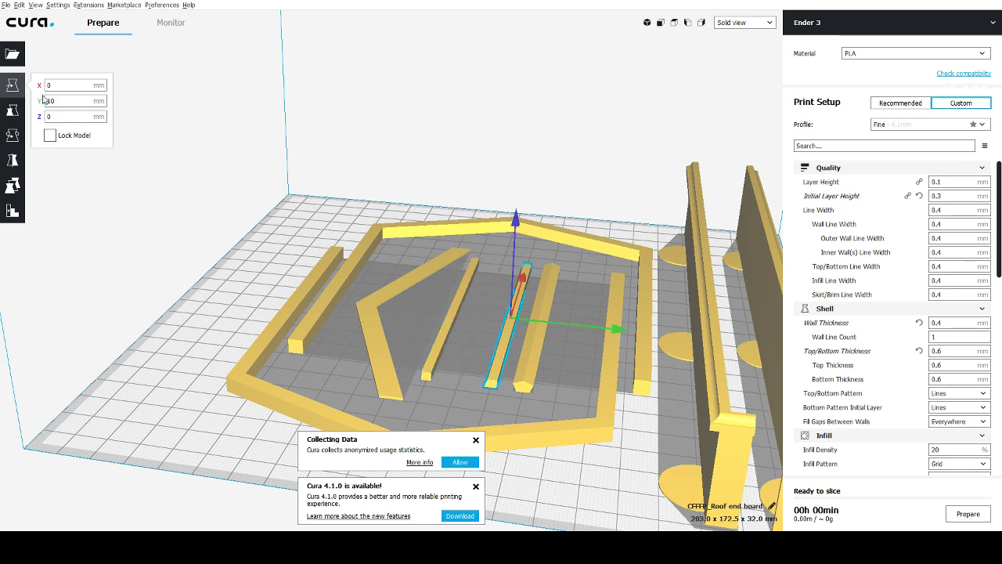
{"action": "left_click_drag", "start_coordinate": [57, 101], "coordinate": [31, 105]}
{"action": "type", "text": "0"}
{"action": "key", "text": "Return"}
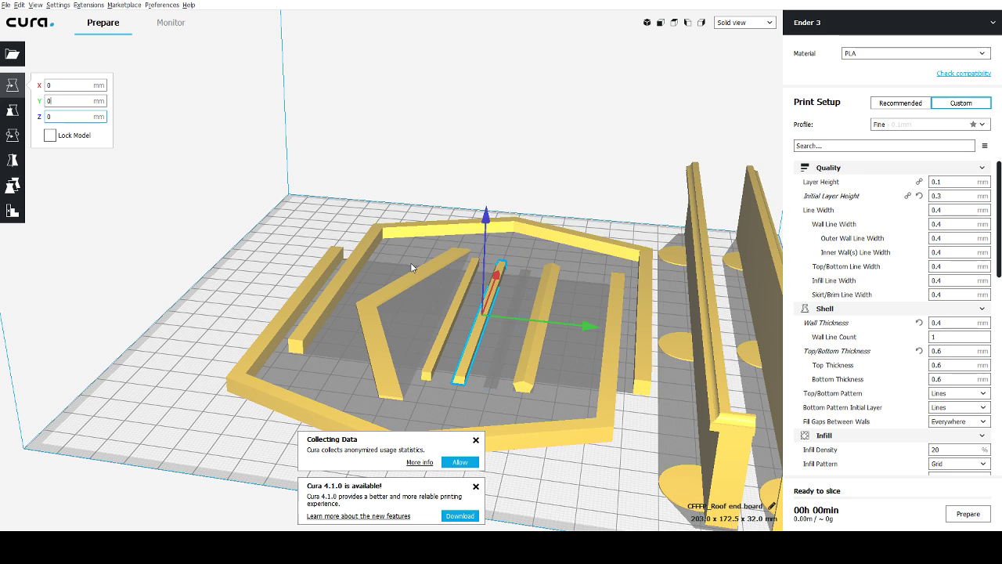
Set the five-sided beam's Y position to 10 mm.
{"action": "left_click", "coordinate": [530, 343]}
{"action": "left_click_drag", "start_coordinate": [61, 101], "coordinate": [32, 105]}
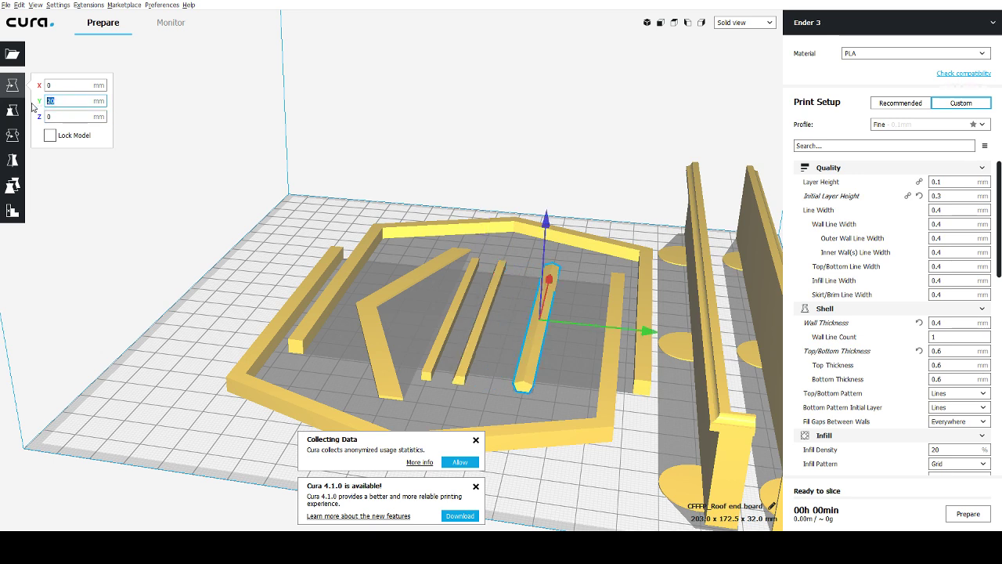
{"action": "type", "text": "10"}
{"action": "key", "text": "Return"}
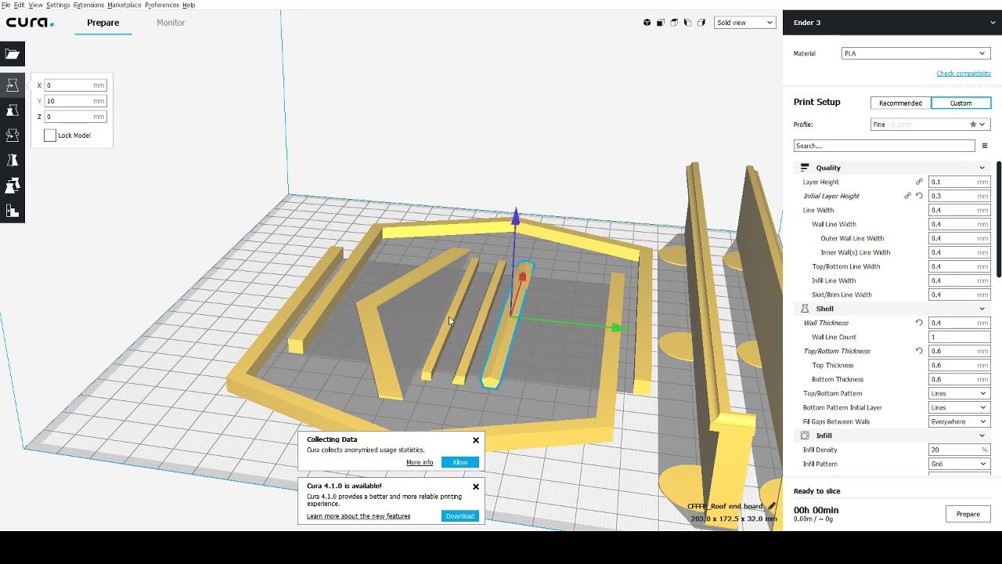
Swap the posts around the five-sided beam by setting the square-ended post to Y 20 mm and the bevelled post to Y -10 mm.
{"action": "left_click", "coordinate": [450, 316]}
{"action": "left_click_drag", "start_coordinate": [59, 100], "coordinate": [38, 107]}
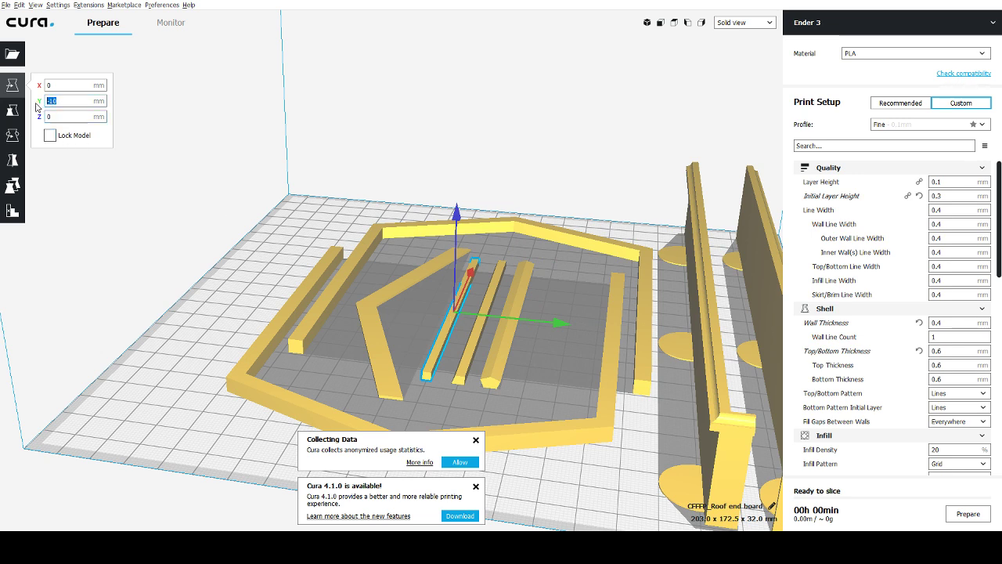
{"action": "type", "text": "20"}
{"action": "key", "text": "Return"}
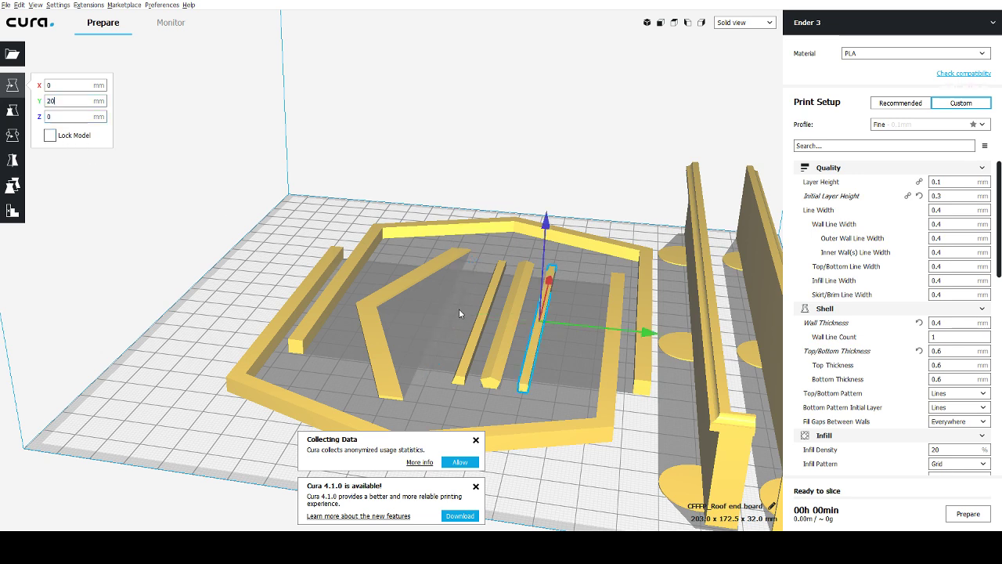
{"action": "left_click", "coordinate": [478, 324]}
{"action": "left_click_drag", "start_coordinate": [61, 100], "coordinate": [31, 108]}
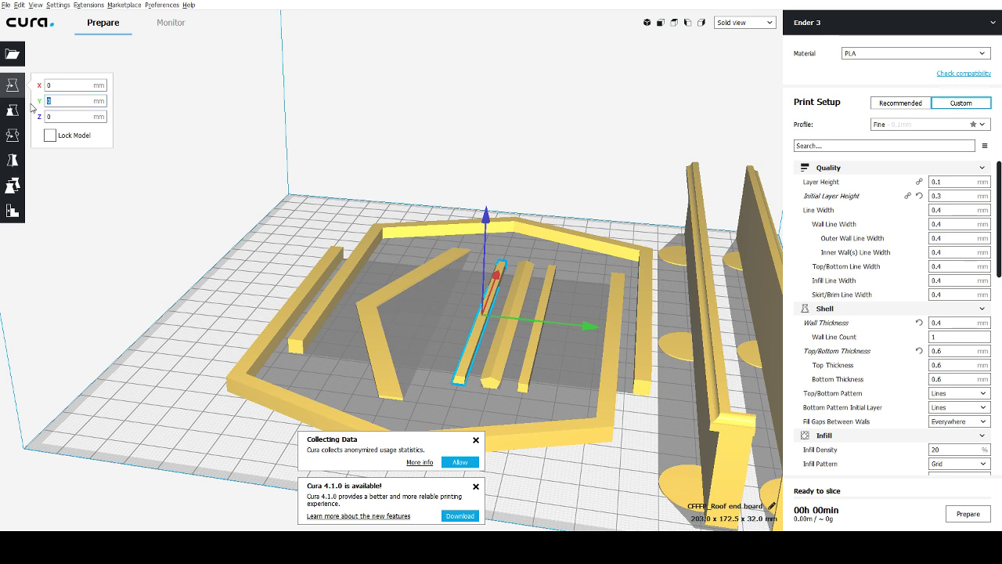
{"action": "type", "text": "-1"}
{"action": "key", "text": "Return"}
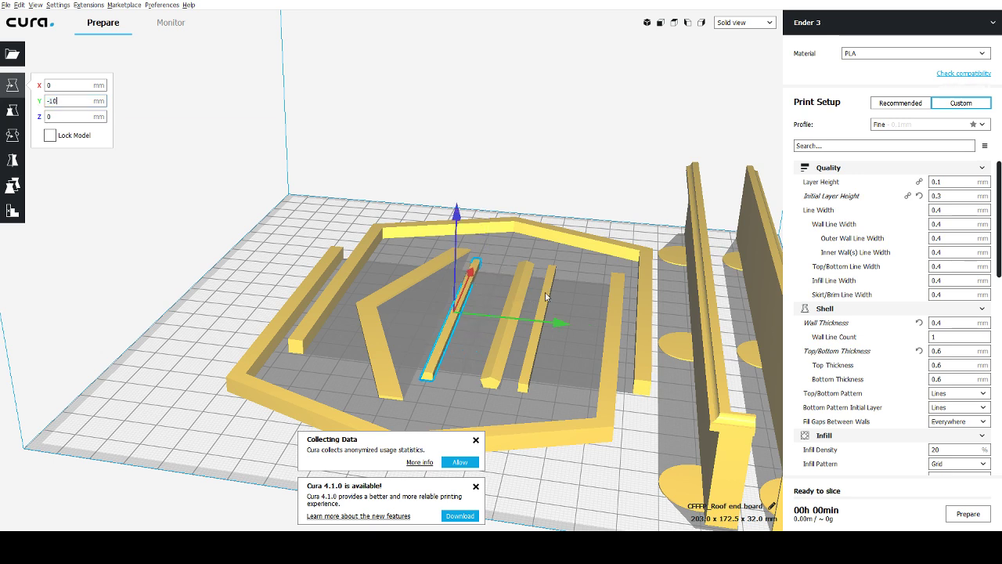
Select the two thin posts on either side of the five-sided beam and multiply them, making one copy of each.
{"action": "left_click", "coordinate": [467, 341]}
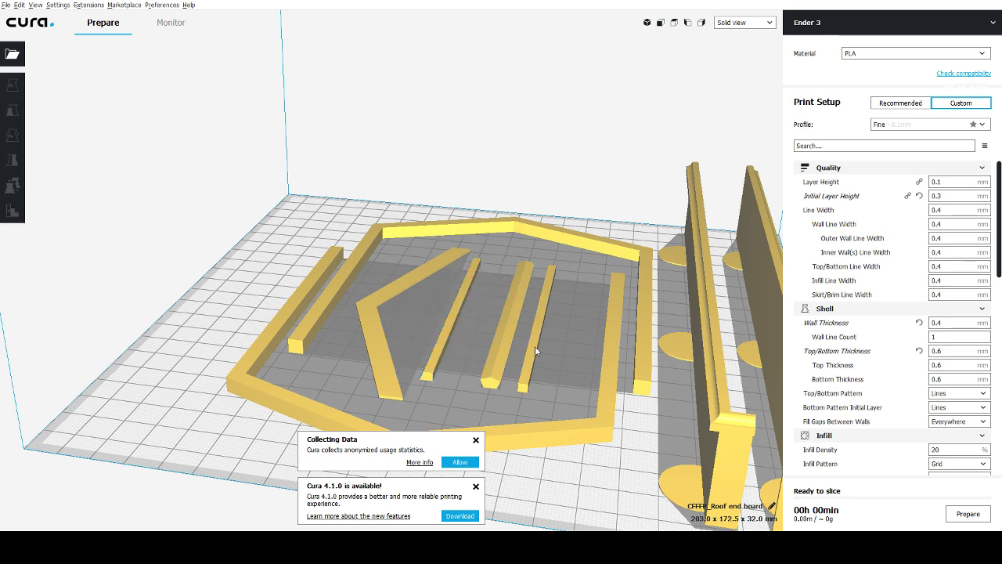
{"action": "left_click", "coordinate": [535, 350]}
{"action": "left_click", "coordinate": [450, 325], "text": "ctrl"}
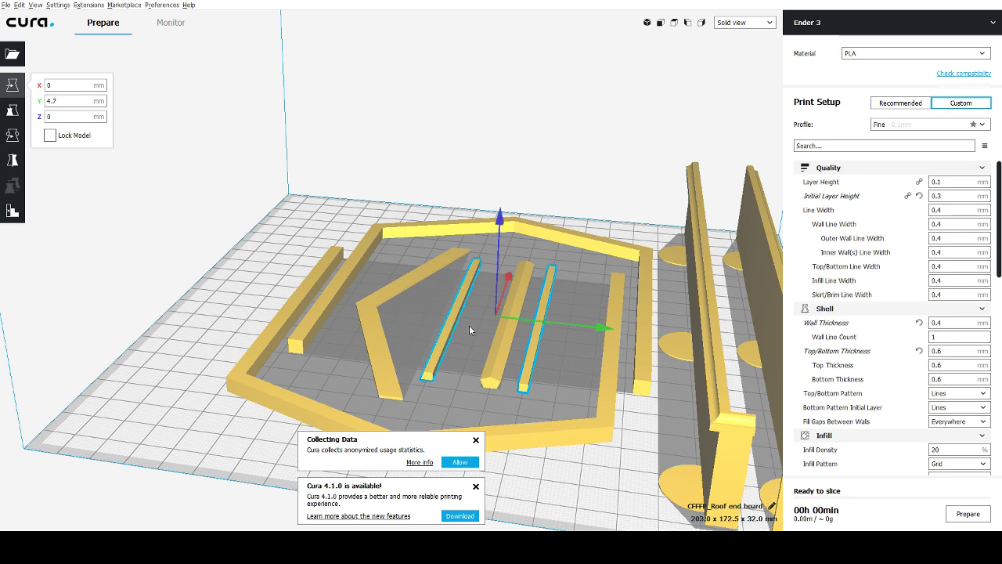
{"action": "right_click", "coordinate": [469, 325]}
{"action": "left_click", "coordinate": [490, 349]}
{"action": "left_click", "coordinate": [515, 270]}
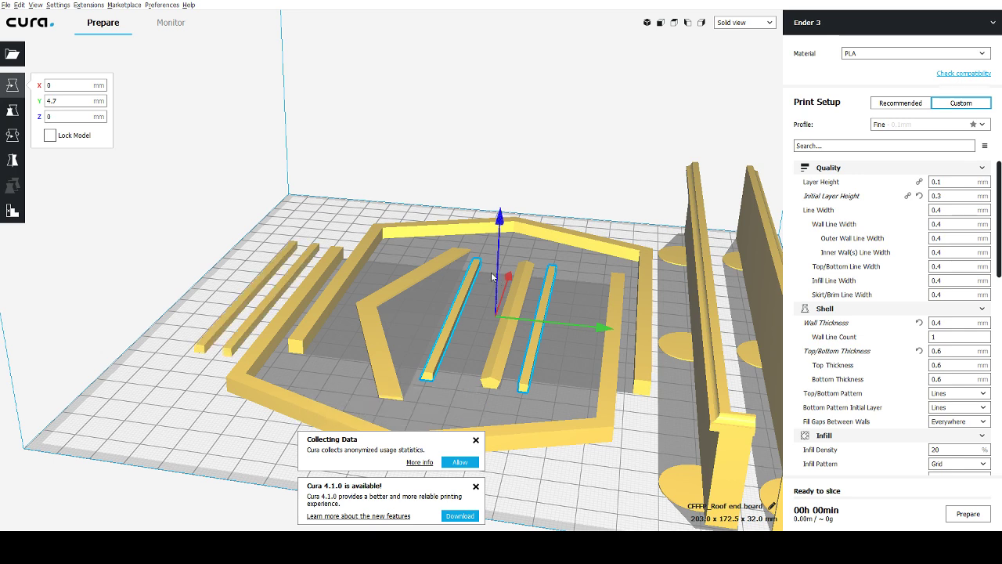
Set the Y position of the copied post nearest the frames to 0 mm, between the bevelled post and the five-sided beam.
{"action": "left_click", "coordinate": [235, 339]}
{"action": "left_click_drag", "start_coordinate": [64, 102], "coordinate": [15, 106]}
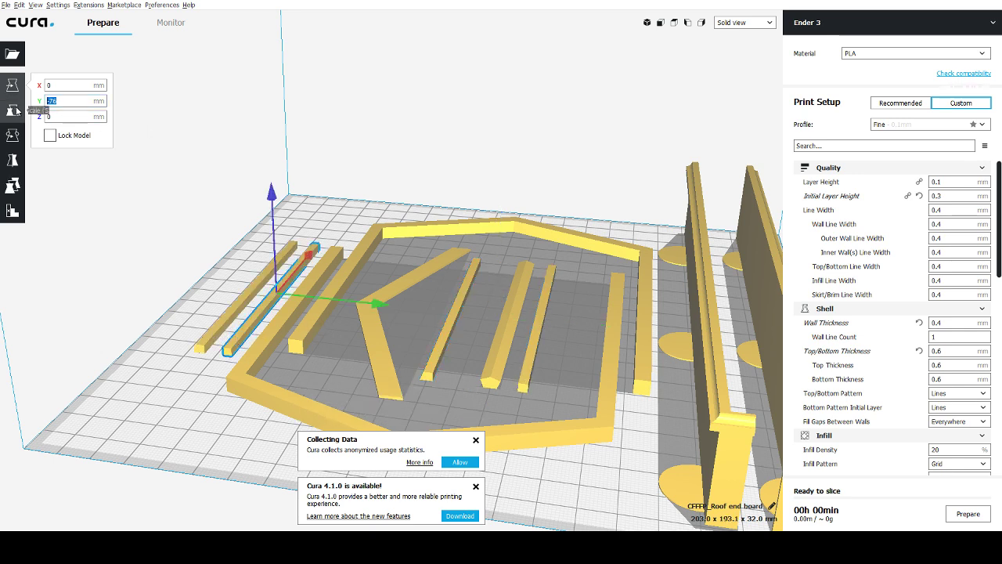
{"action": "type", "text": "0"}
{"action": "key", "text": "Return"}
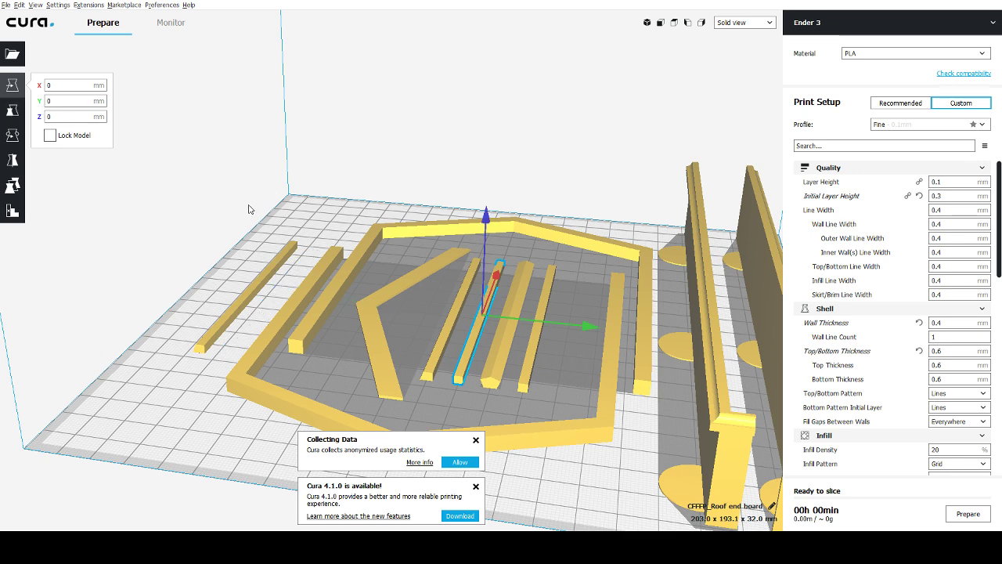
Set the remaining copied post's Y position to 30 mm, beside the square-ended post.
{"action": "left_click", "coordinate": [266, 279]}
{"action": "left_click_drag", "start_coordinate": [58, 106], "coordinate": [21, 104]}
{"action": "type", "text": "30"}
{"action": "key", "text": "Return"}
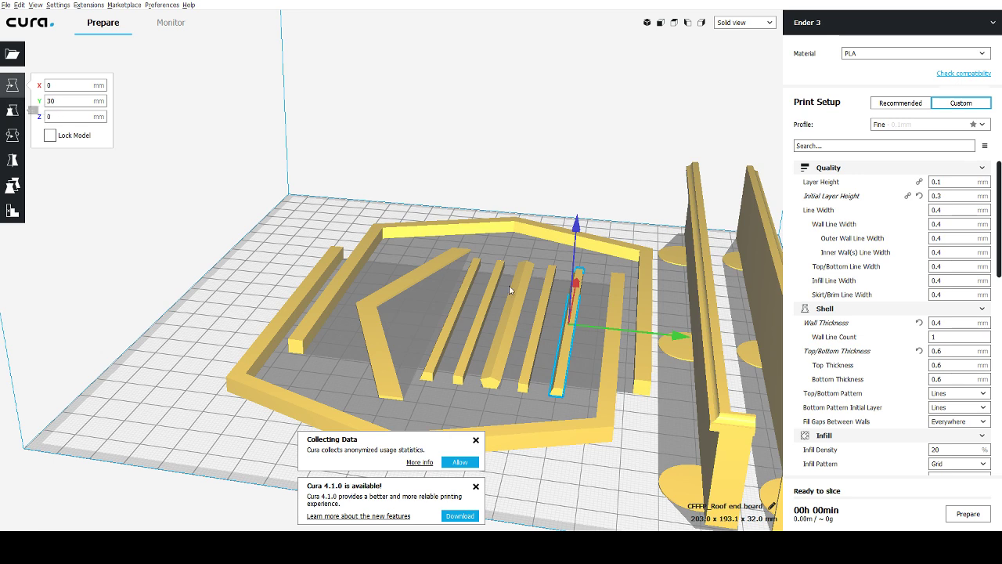
{"action": "left_click", "coordinate": [12, 159]}
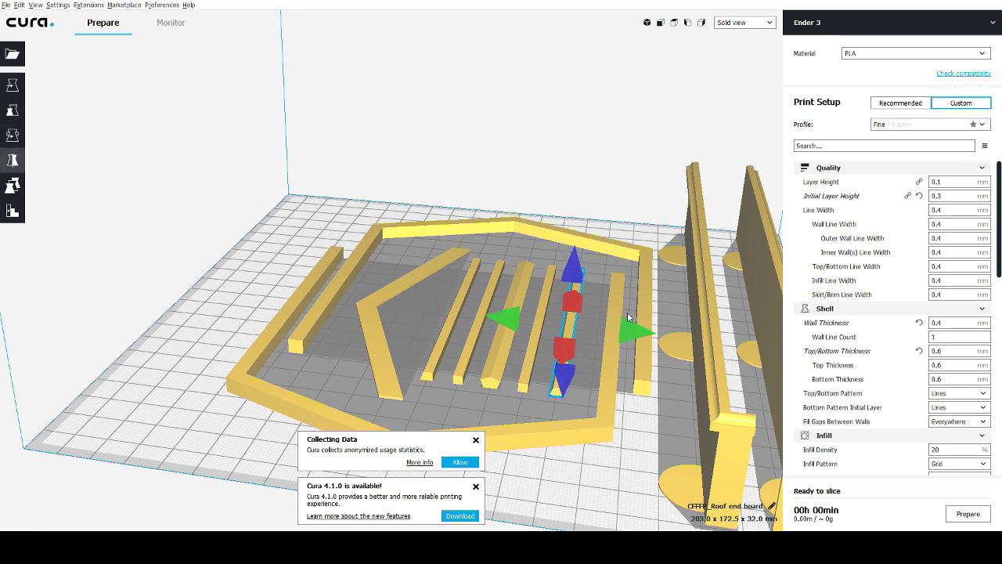
{"action": "left_click", "coordinate": [17, 83]}
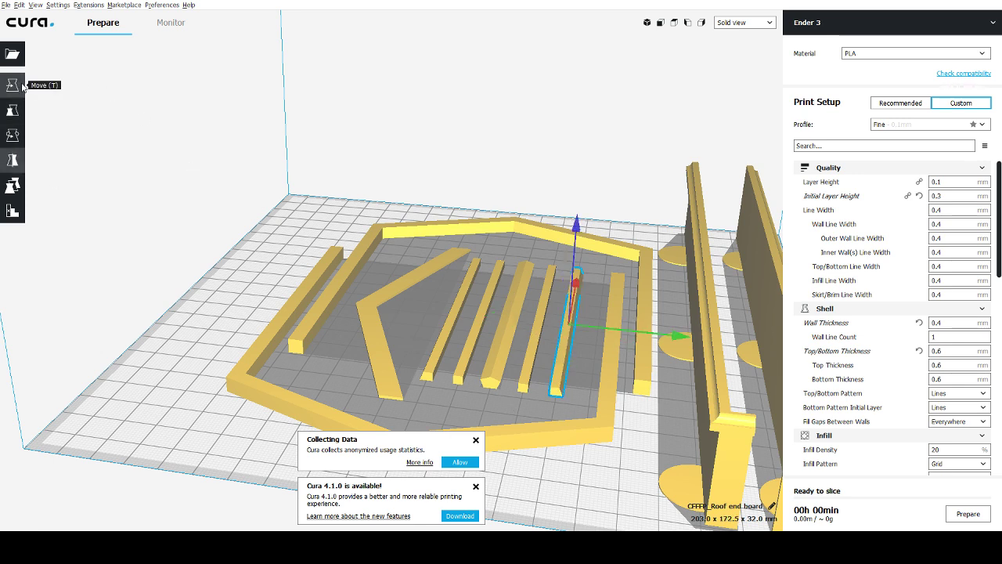
{"action": "left_click", "coordinate": [193, 203]}
{"action": "right_click_drag", "start_coordinate": [193, 203], "coordinate": [243, 198]}
{"action": "scroll", "coordinate": [241, 198], "scroll_direction": "down", "scroll_amount": 5}
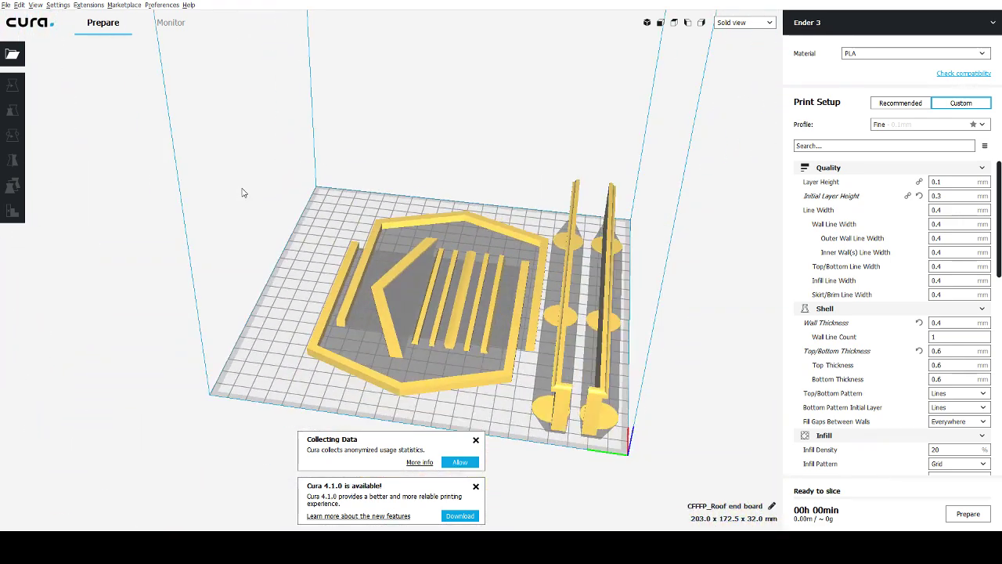
{"action": "scroll", "coordinate": [552, 249], "scroll_direction": "up", "scroll_amount": 5}
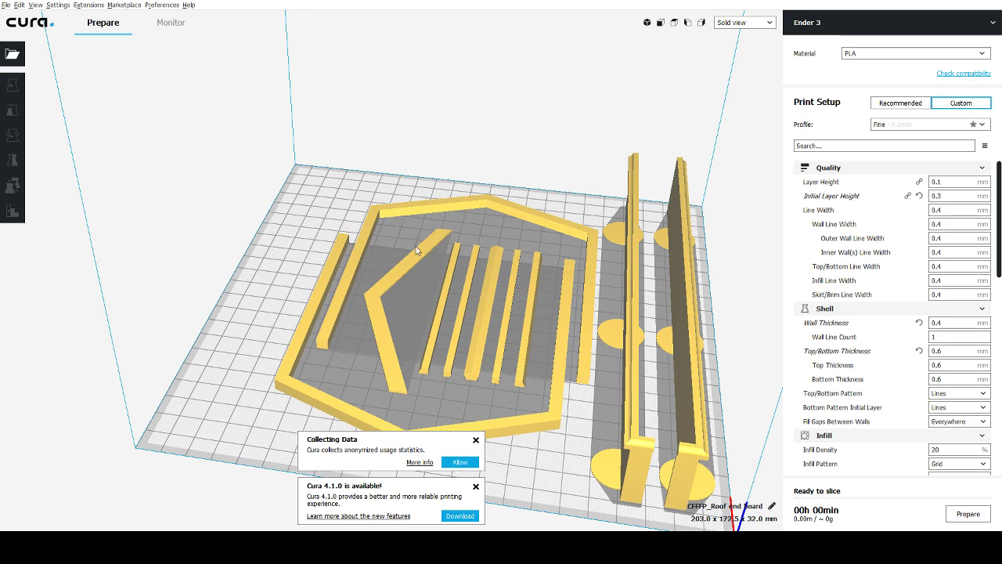
Slice the complete layout, including the two tall boards, to check its estimated print time.
{"action": "right_click_drag", "start_coordinate": [416, 251], "coordinate": [398, 243]}
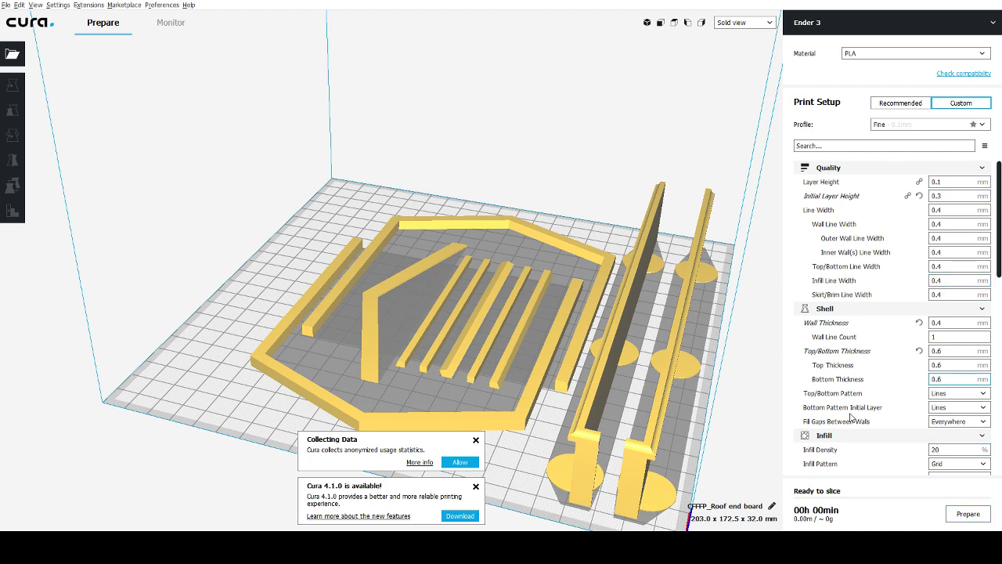
{"action": "left_click", "coordinate": [964, 516]}
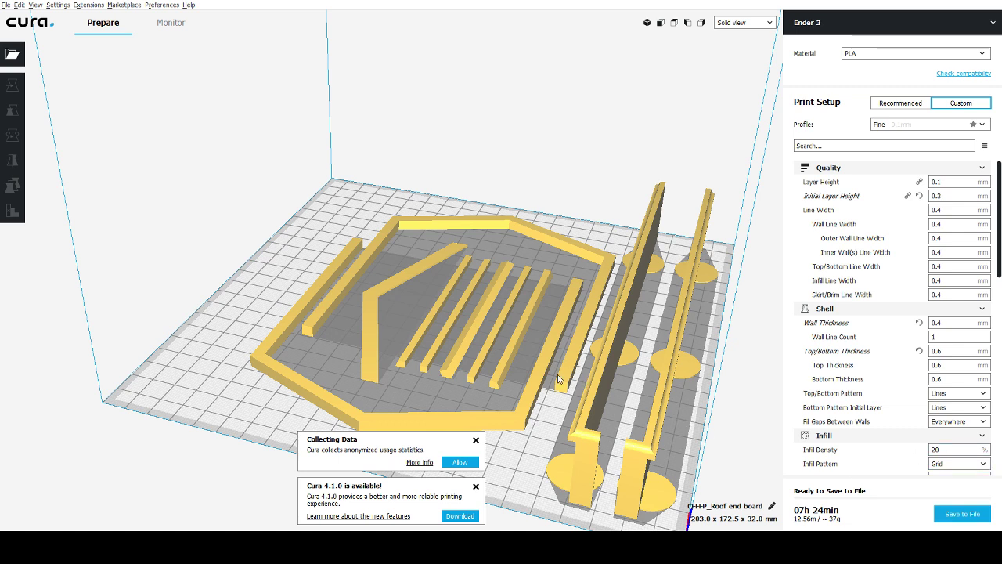
{"action": "right_click_drag", "start_coordinate": [565, 364], "coordinate": [520, 361]}
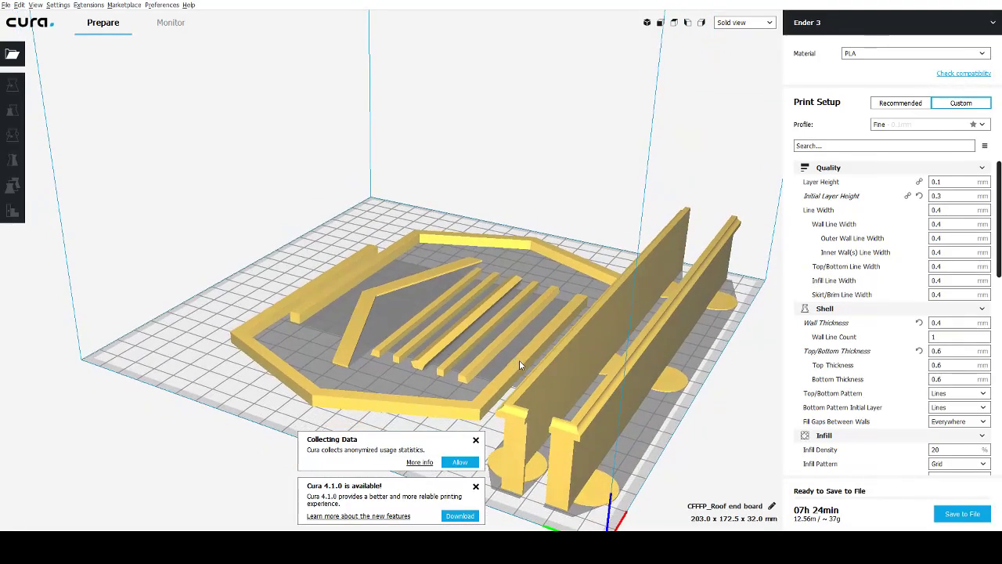
Delete the two tall boards standing beside the frames and slice the remaining flat parts.
{"action": "left_click", "coordinate": [618, 370]}
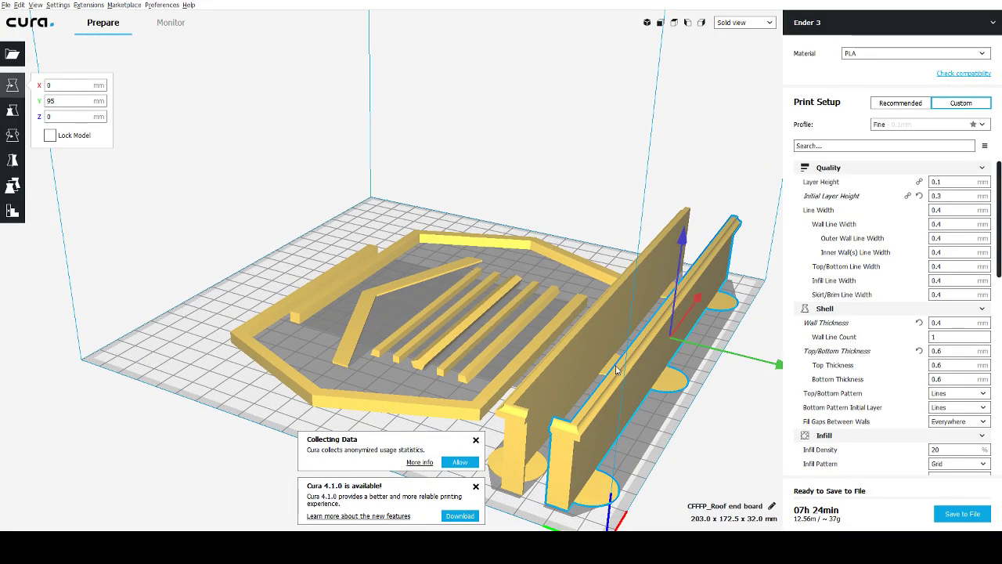
{"action": "key", "text": "Delete"}
{"action": "left_click", "coordinate": [606, 358]}
{"action": "key", "text": "Delete"}
{"action": "right_click_drag", "start_coordinate": [604, 358], "coordinate": [620, 392]}
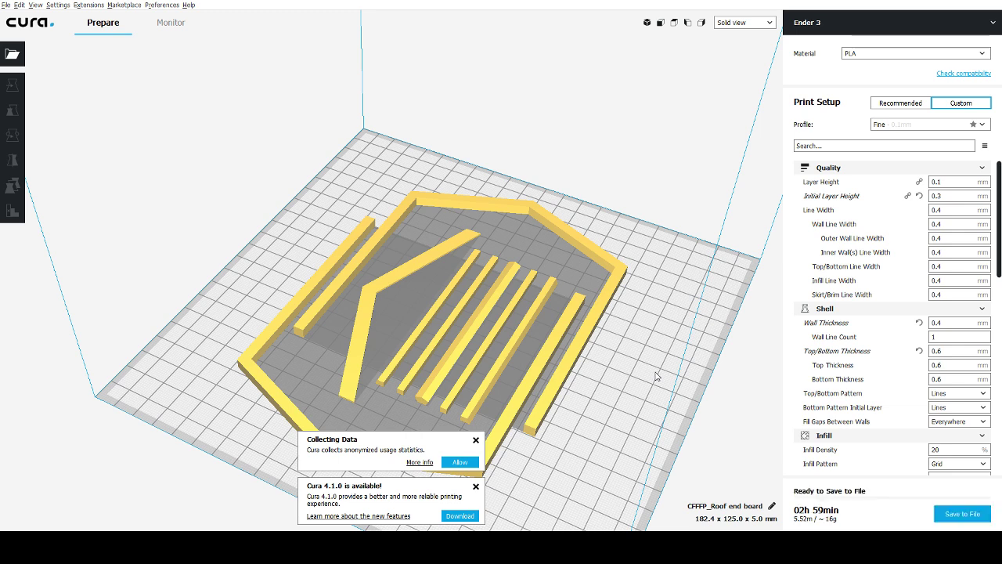
Rename the print job with the shed's name followed by "part 1" and save its G-code to the removable drive.
{"action": "right_click_drag", "start_coordinate": [646, 413], "coordinate": [613, 426]}
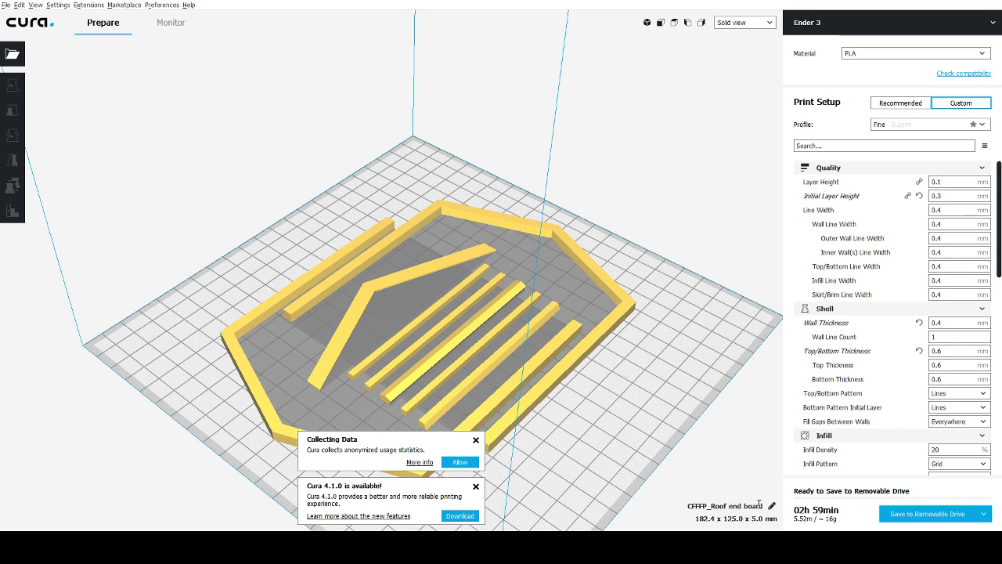
{"action": "left_click_drag", "start_coordinate": [764, 505], "coordinate": [671, 513]}
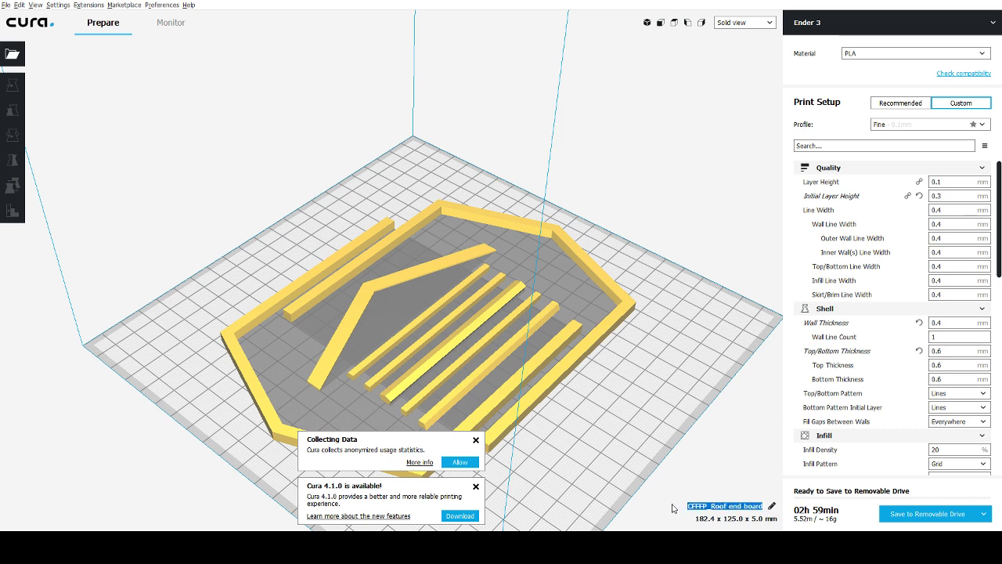
{"action": "type", "text": "Lynn shed part 1"}
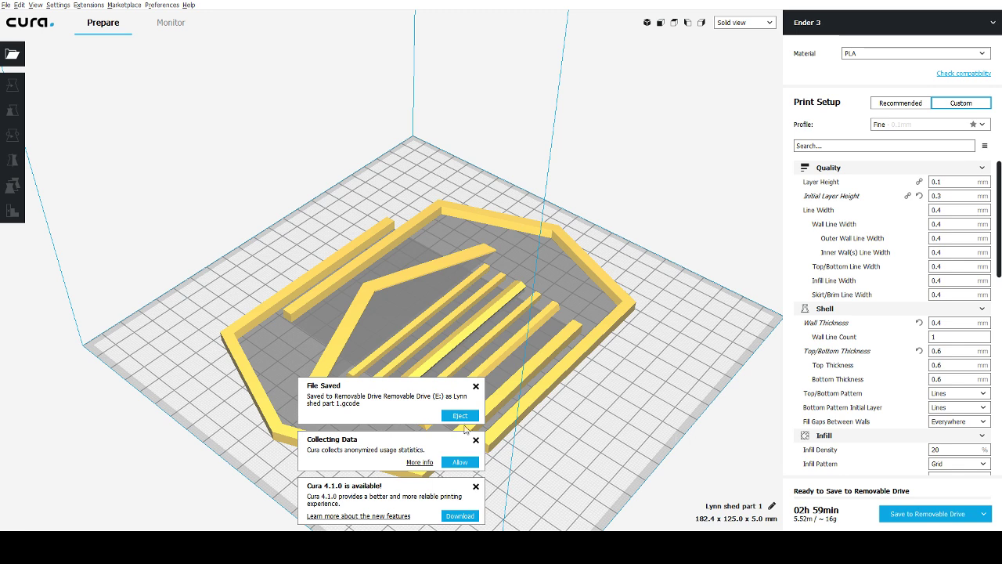
{"action": "left_click", "coordinate": [508, 423]}
{"action": "left_click", "coordinate": [476, 386]}
{"action": "left_click", "coordinate": [595, 422]}
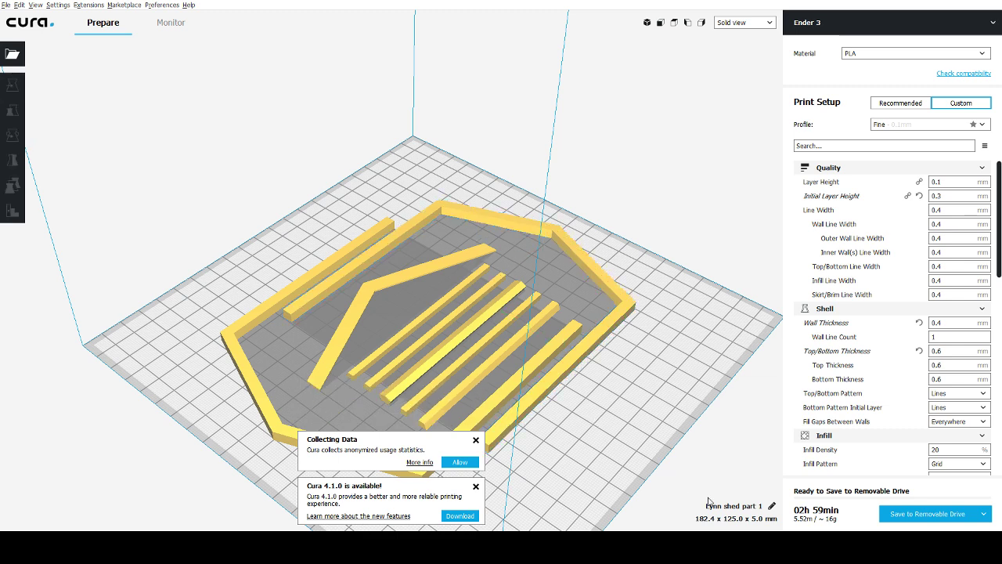
Change the ending of the job name to "part 2" and save the same layout to the removable drive.
{"action": "left_click", "coordinate": [763, 508]}
{"action": "key", "text": "BackSpace"}
{"action": "type", "text": "2"}
{"action": "left_click", "coordinate": [927, 514]}
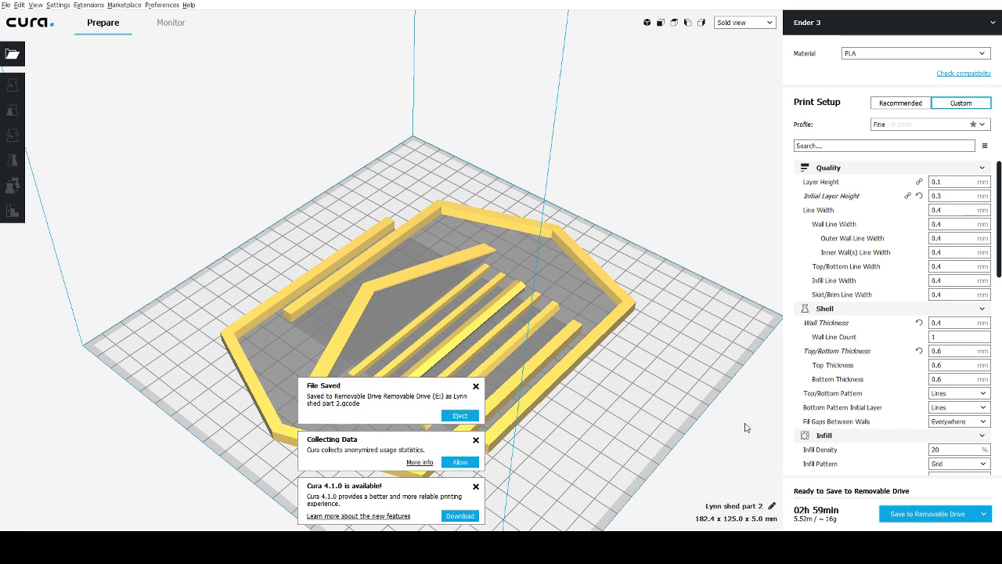
Delete the two large interlocking frames and the angled roof board, keeping the five parallel posts and beam.
{"action": "mouse_move", "coordinate": [632, 436]}
{"action": "right_mouse_down"}
{"action": "mouse_move", "coordinate": [594, 447]}
{"action": "mouse_move", "coordinate": [639, 421]}
{"action": "mouse_move", "coordinate": [613, 433]}
{"action": "right_mouse_up"}
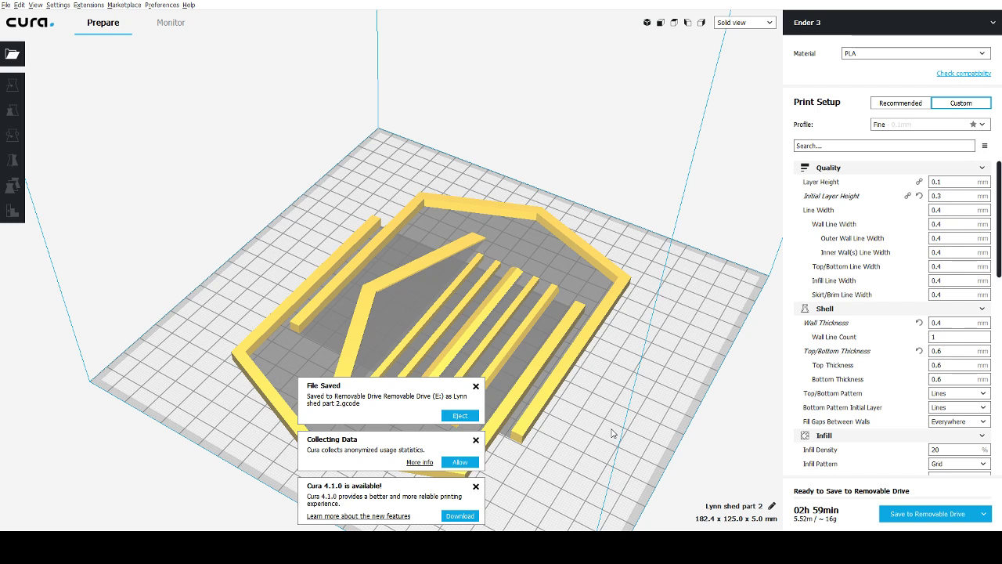
{"action": "right_click_drag", "start_coordinate": [606, 394], "coordinate": [621, 390]}
{"action": "scroll", "coordinate": [605, 390], "scroll_direction": "up", "scroll_amount": 1}
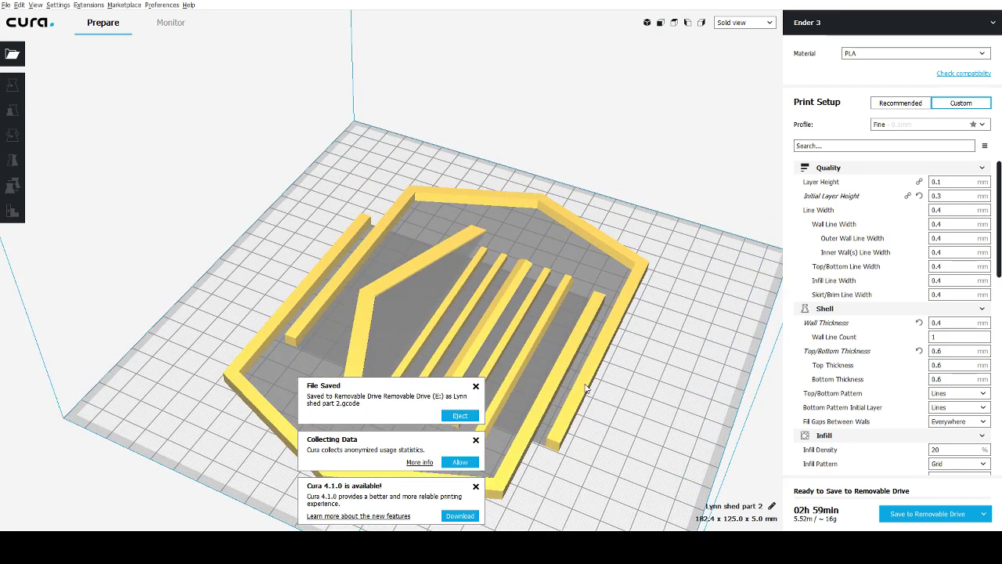
{"action": "left_click", "coordinate": [586, 388]}
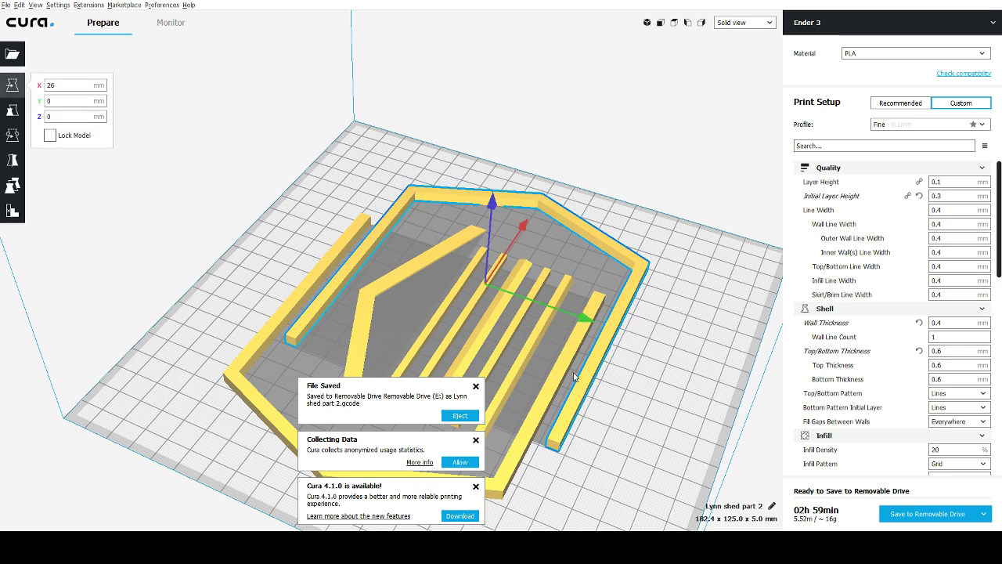
{"action": "key", "text": "Delete"}
{"action": "left_click", "coordinate": [570, 367]}
{"action": "key", "text": "Delete"}
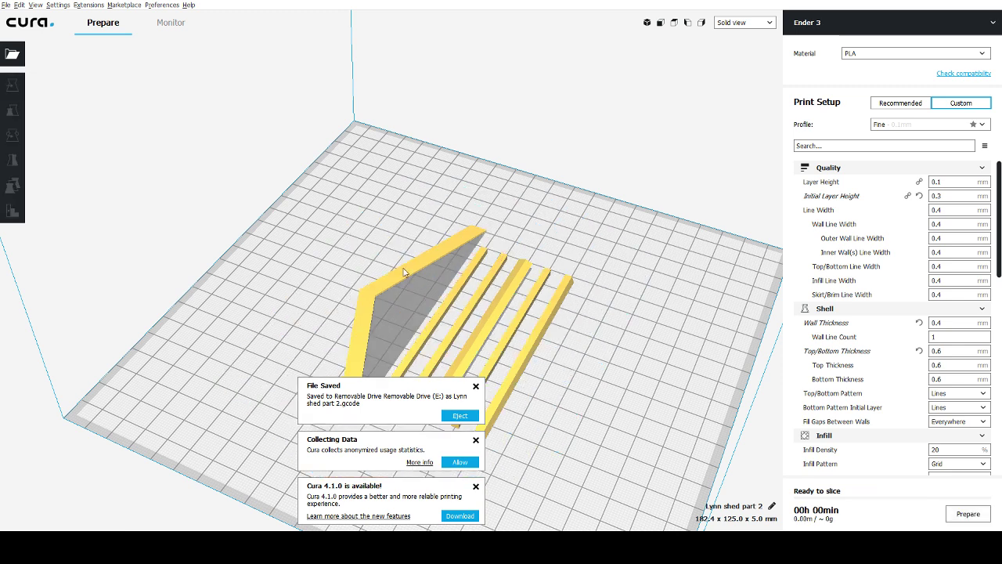
{"action": "left_click", "coordinate": [403, 271]}
{"action": "key", "text": "Delete"}
Bring the off-plate frame onto the build plate around the posts and rotate it 90° about Z so its legs run parallel to them.
{"action": "middle_click_drag", "start_coordinate": [571, 309], "coordinate": [592, 214]}
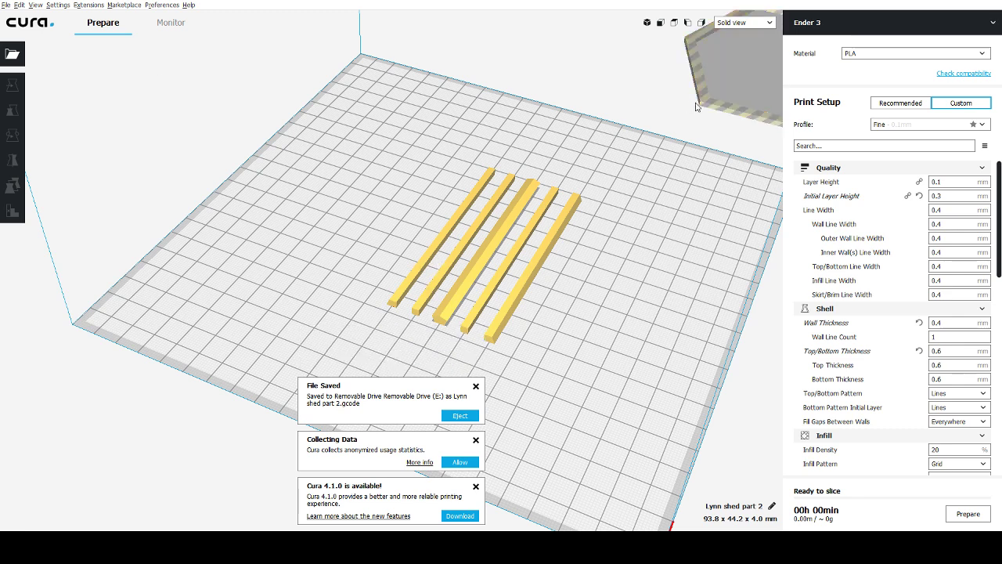
{"action": "left_click_drag", "start_coordinate": [707, 106], "coordinate": [309, 264]}
{"action": "left_click", "coordinate": [12, 134]}
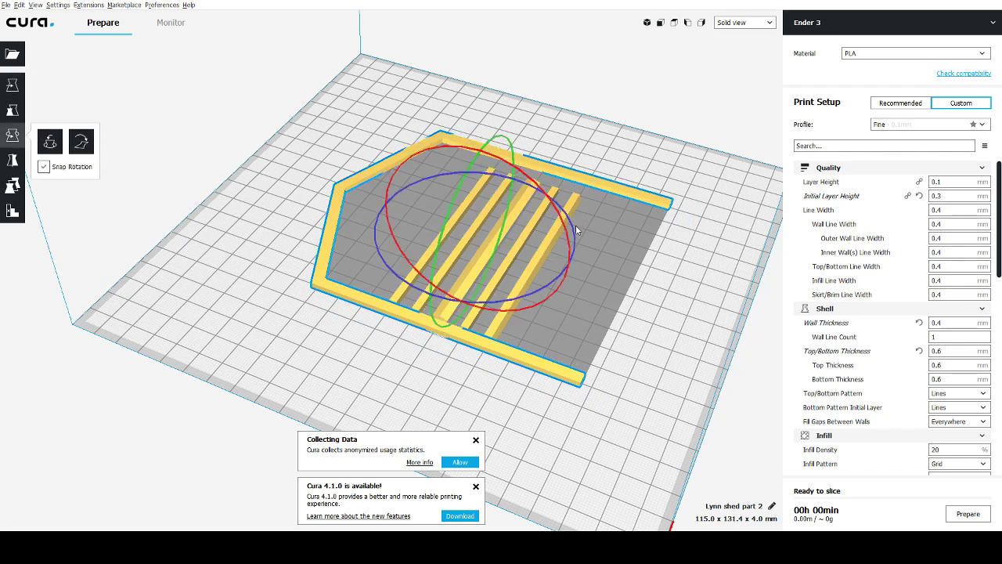
{"action": "left_click_drag", "start_coordinate": [573, 224], "coordinate": [555, 246]}
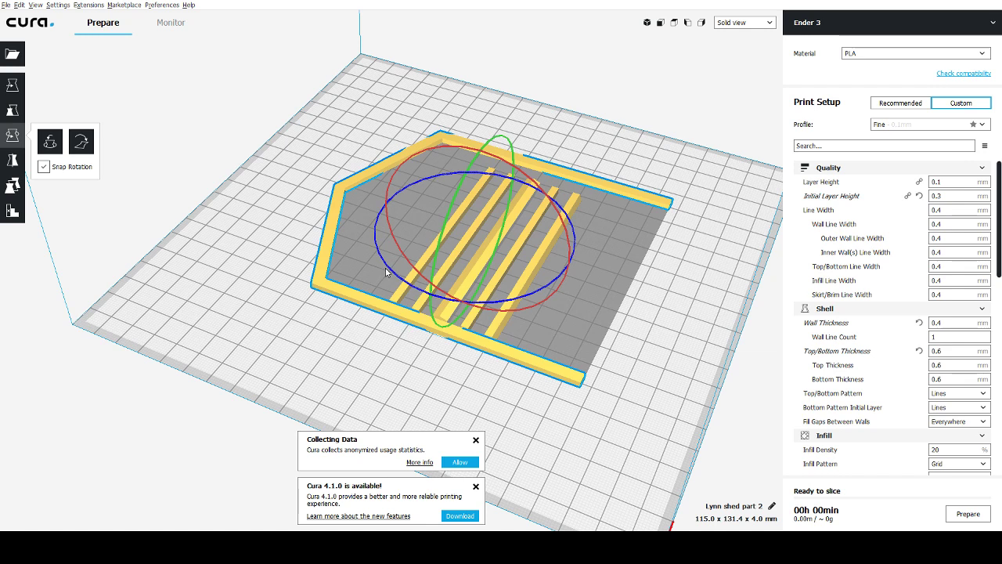
{"action": "left_click_drag", "start_coordinate": [385, 270], "coordinate": [501, 175]}
Multiply the rotated frame to make one copy.
{"action": "left_click", "coordinate": [12, 85]}
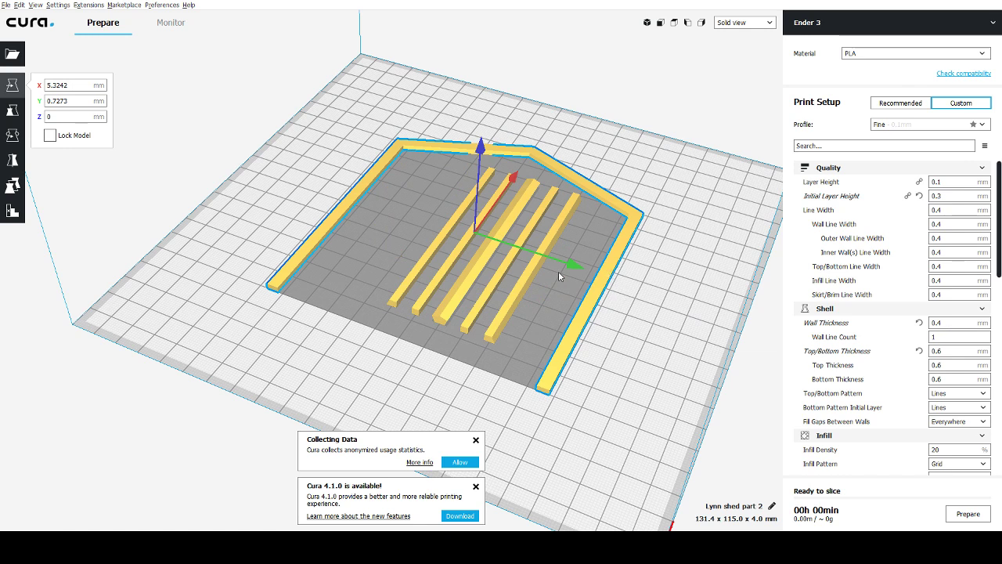
{"action": "left_click", "coordinate": [539, 271]}
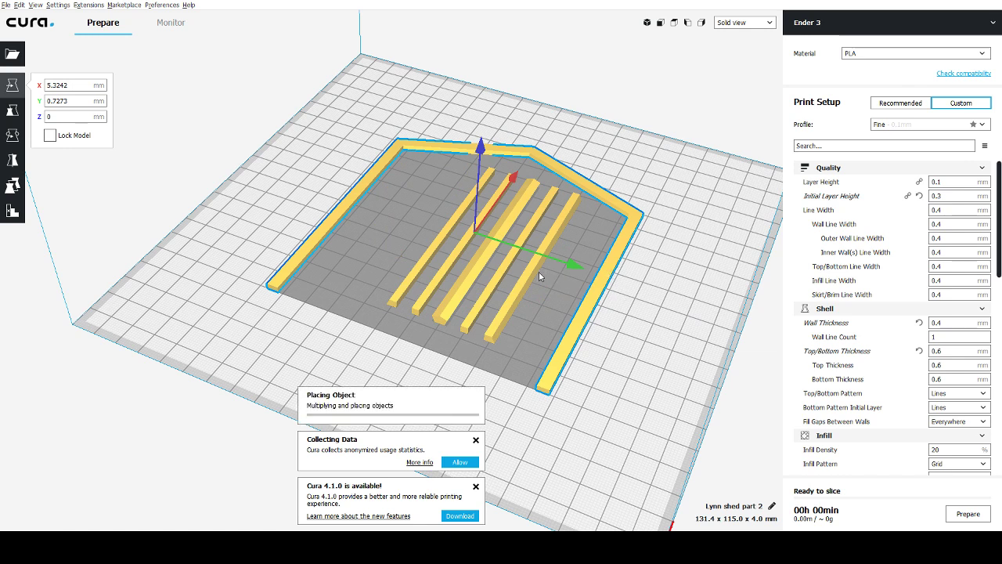
{"action": "scroll", "coordinate": [572, 264], "scroll_direction": "down", "scroll_amount": 3}
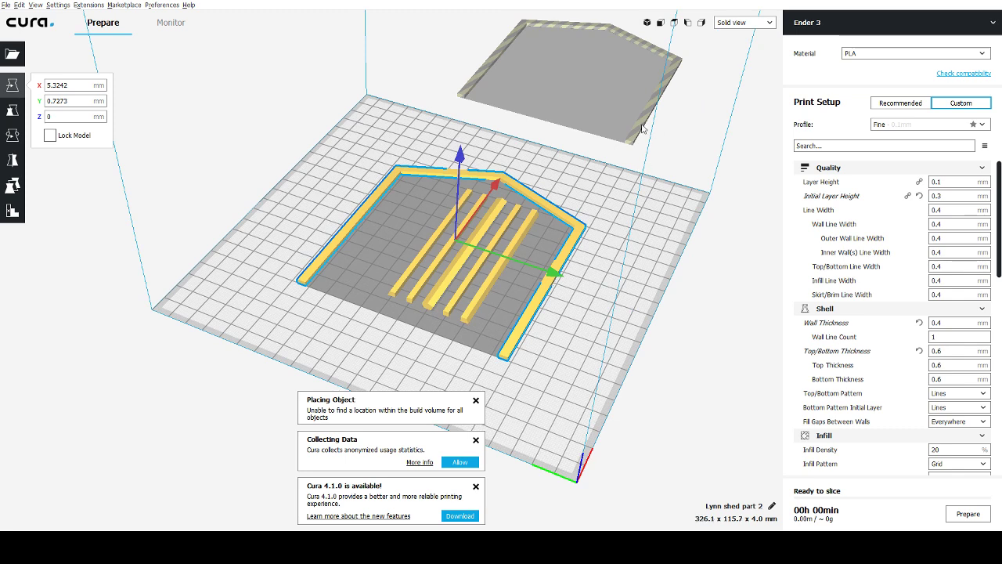
Position the copied frame at X 0 mm and Y 20 mm on the build plate.
{"action": "left_click_drag", "start_coordinate": [78, 84], "coordinate": [16, 90]}
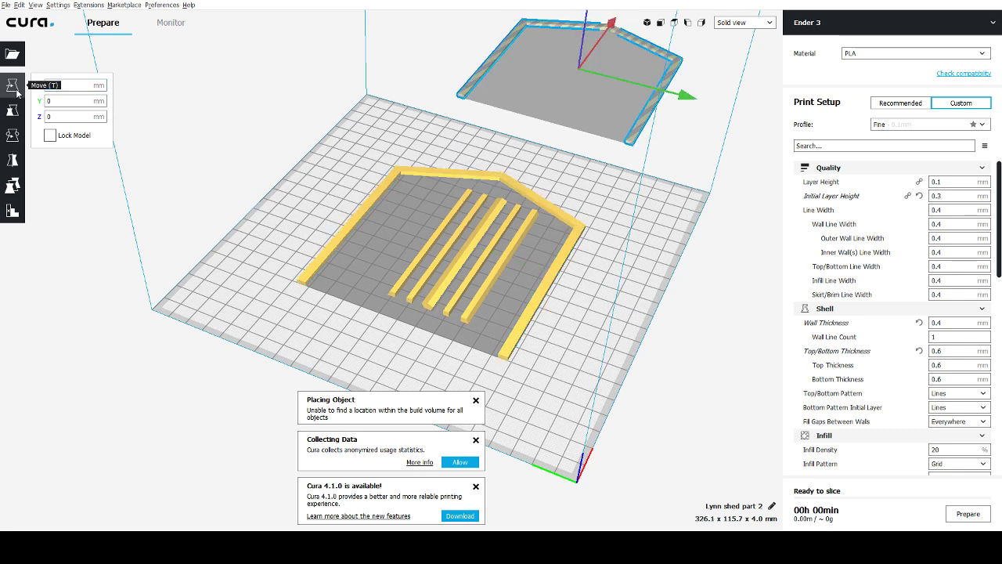
{"action": "type", "text": "0"}
{"action": "key", "text": "Return"}
{"action": "left_click", "coordinate": [563, 183]}
{"action": "scroll", "coordinate": [569, 206], "scroll_direction": "up", "scroll_amount": 2}
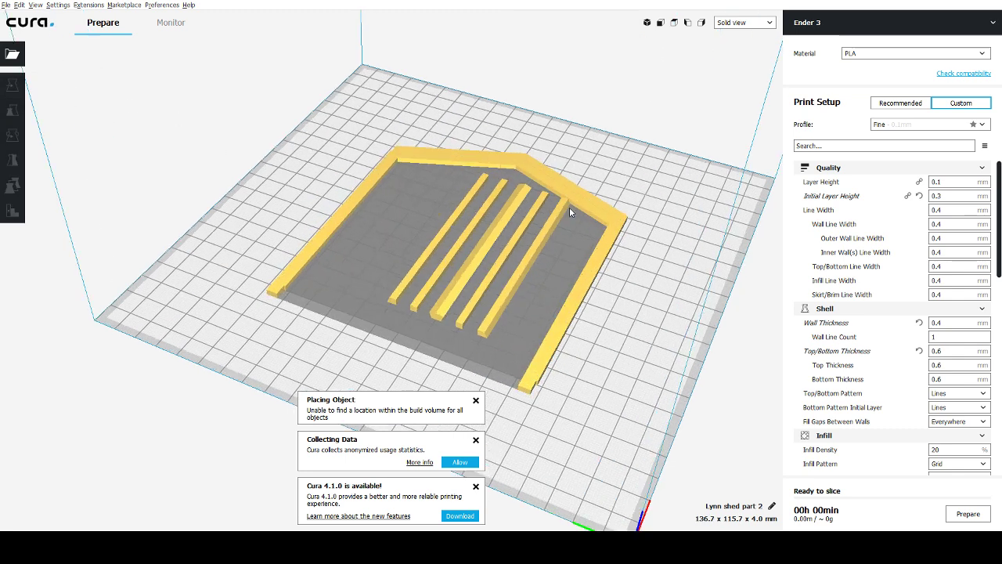
{"action": "left_click", "coordinate": [583, 211]}
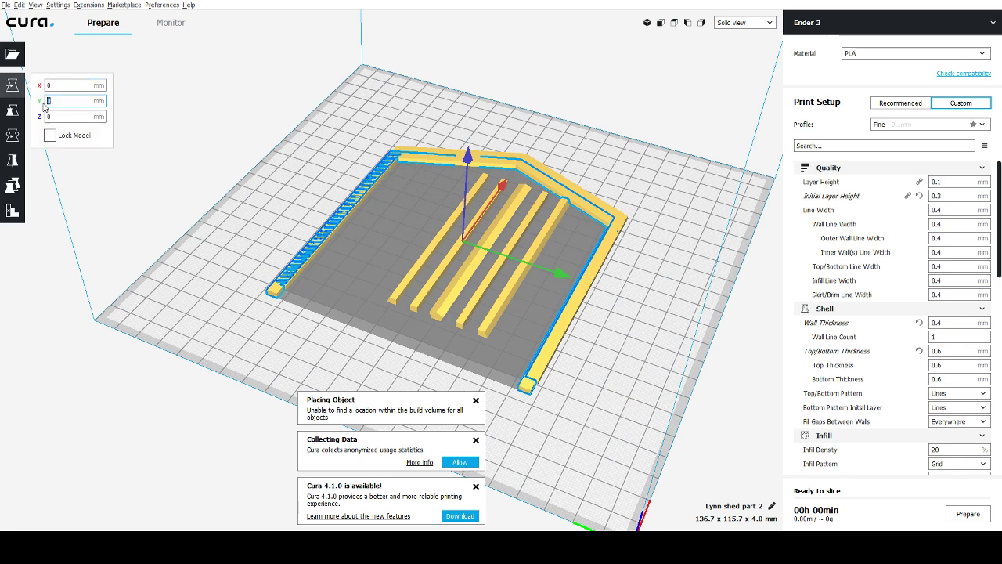
{"action": "type", "text": "20"}
{"action": "key", "text": "Return"}
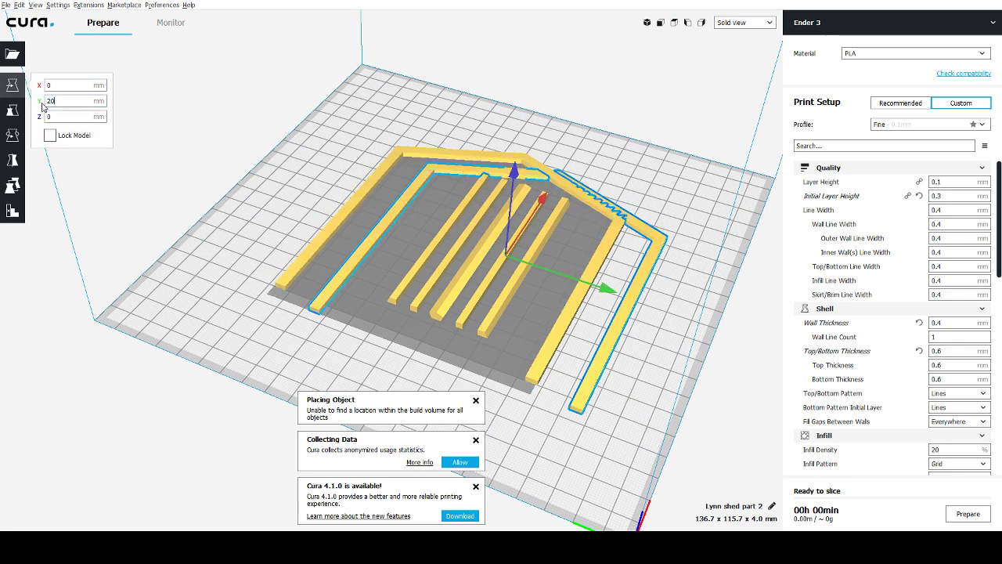
Centre the original frame by setting its Y and X positions to 0 mm.
{"action": "left_click", "coordinate": [397, 154]}
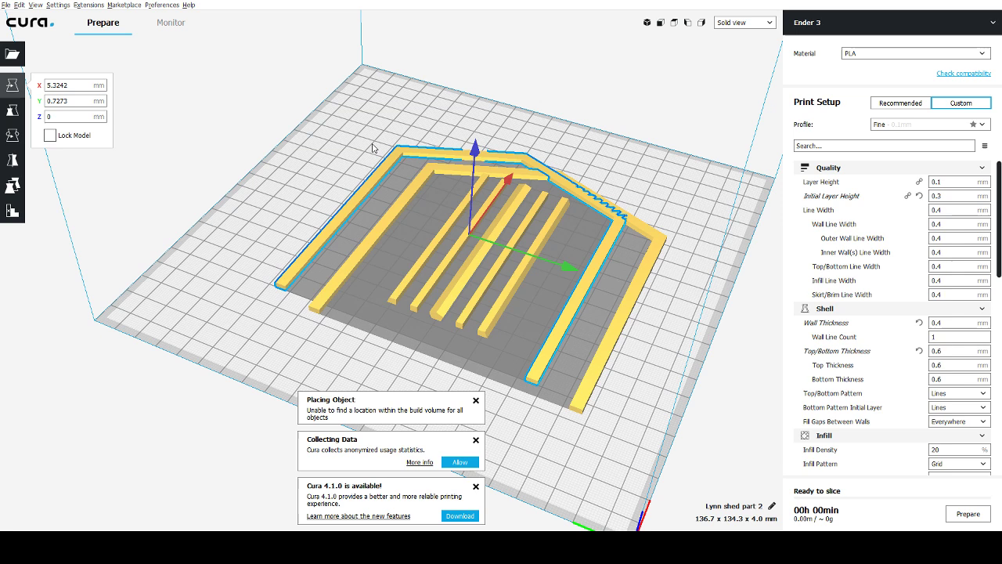
{"action": "double_click", "coordinate": [62, 100]}
{"action": "type", "text": "0"}
{"action": "key", "text": "Return"}
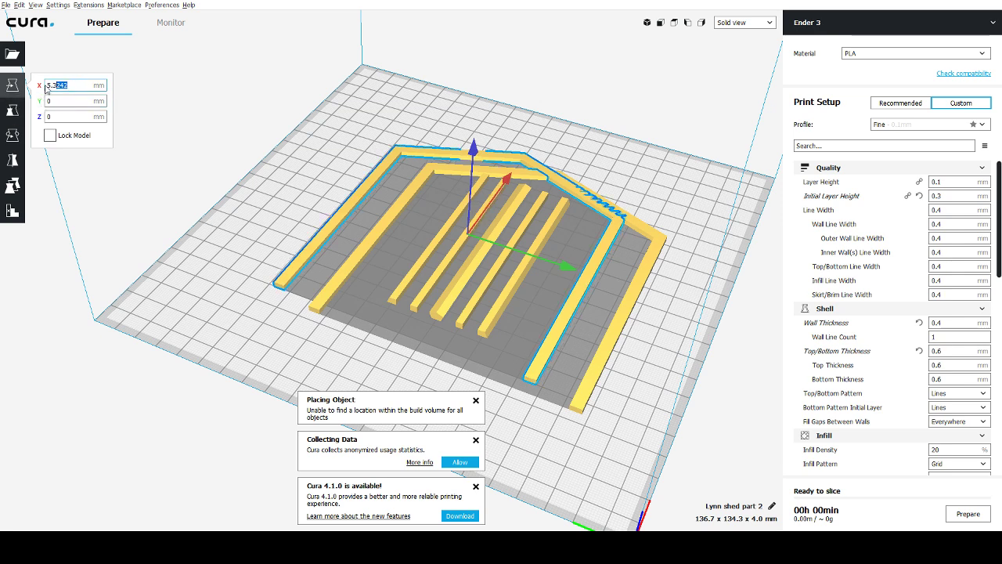
{"action": "double_click", "coordinate": [62, 84]}
{"action": "type", "text": "0"}
{"action": "key", "text": "Return"}
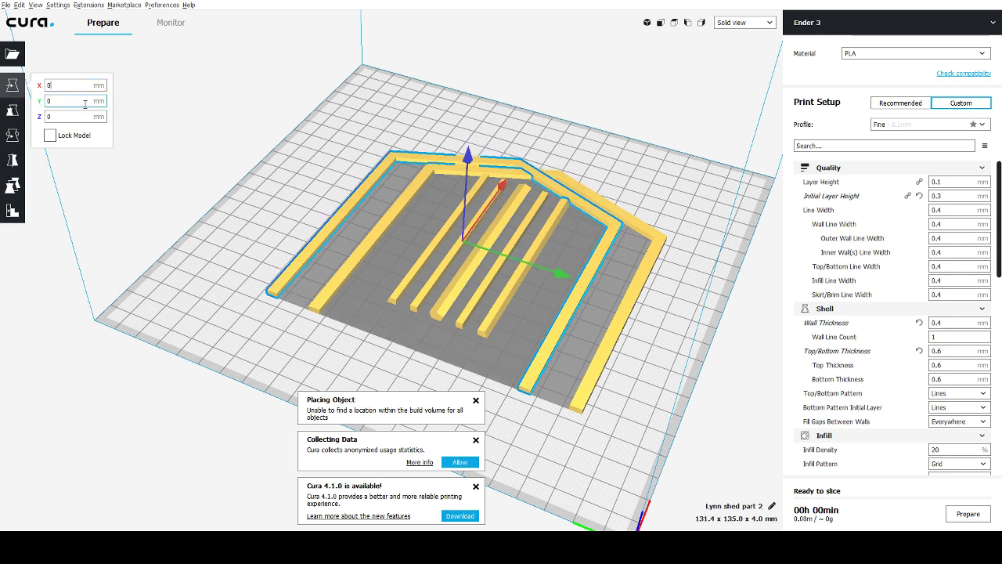
Mirror the centred frame along the X axis so its peak faces opposite the copy's.
{"action": "left_click", "coordinate": [13, 135]}
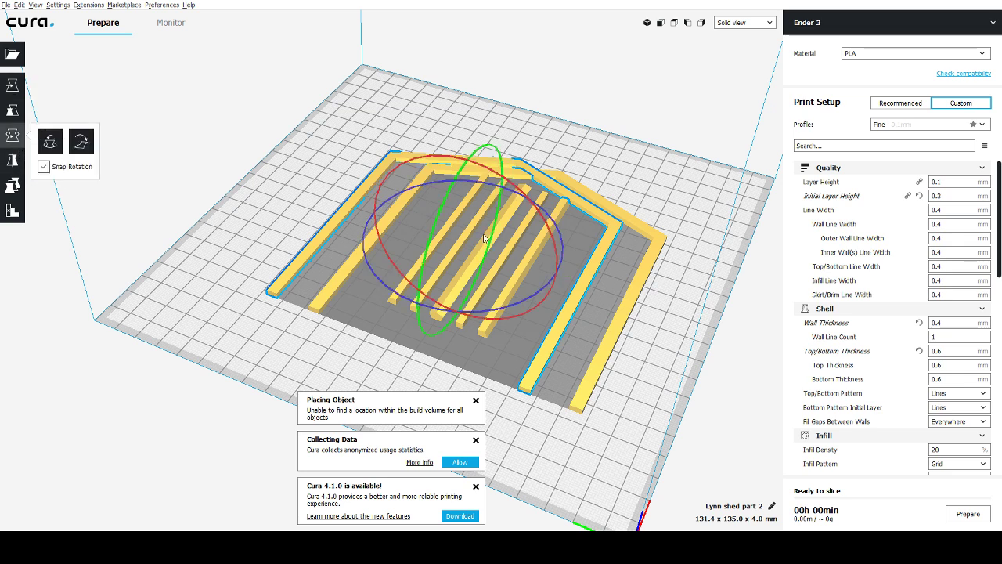
{"action": "left_click_drag", "start_coordinate": [562, 239], "coordinate": [597, 279]}
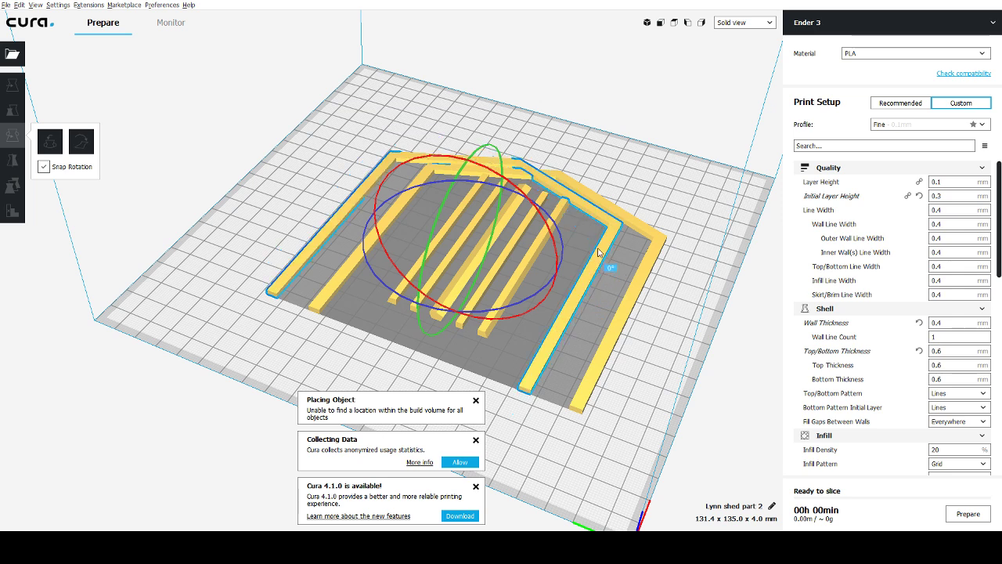
{"action": "left_click", "coordinate": [12, 160]}
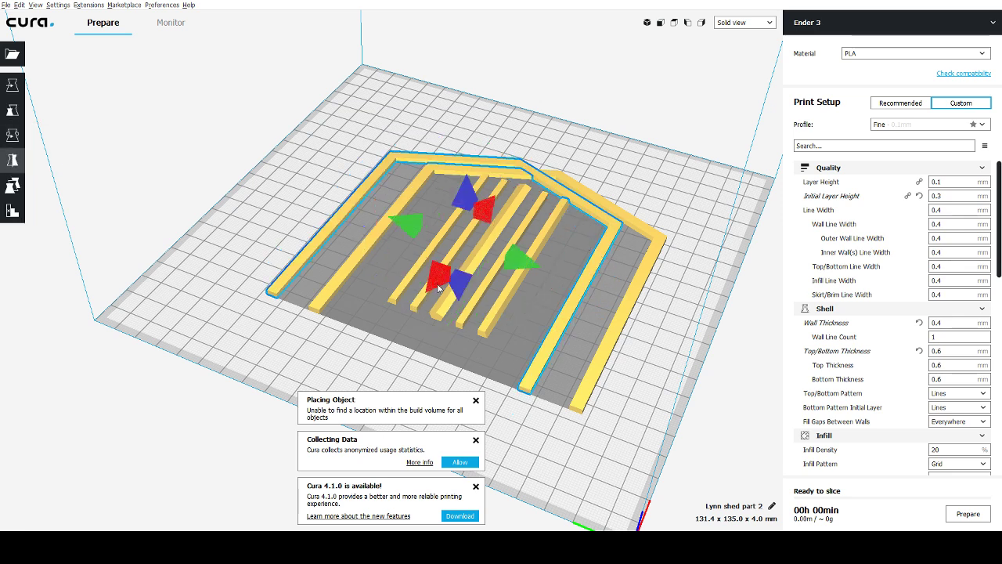
{"action": "left_click", "coordinate": [432, 278]}
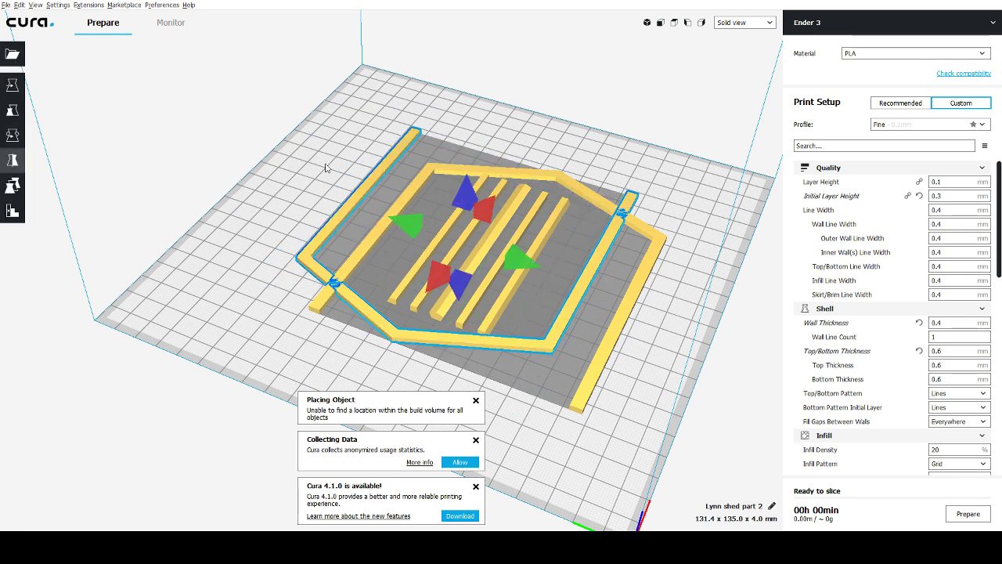
Set the mirrored frame's X position to -20 mm to clear the overlap with the other frame.
{"action": "left_click", "coordinate": [13, 85]}
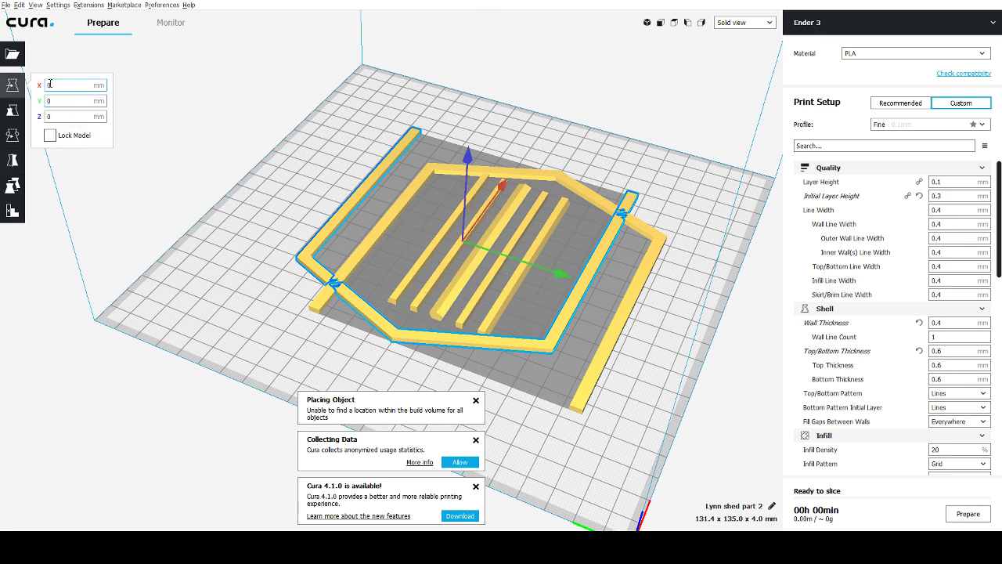
{"action": "double_click", "coordinate": [49, 84]}
{"action": "type", "text": "20"}
{"action": "key", "text": "Return"}
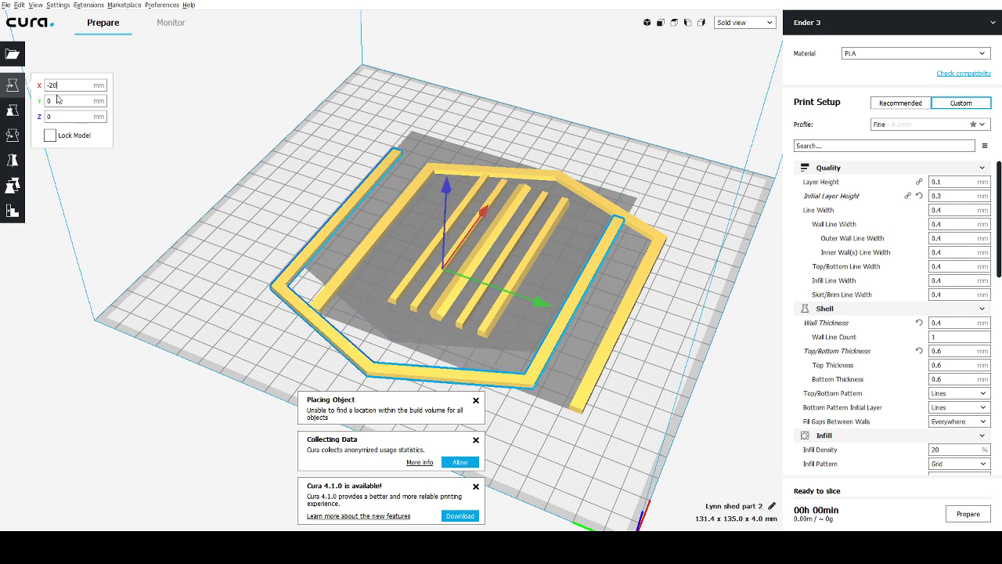
Set the unmirrored frame's X position to 20 mm so the two frames interlock around the posts.
{"action": "left_click", "coordinate": [532, 176]}
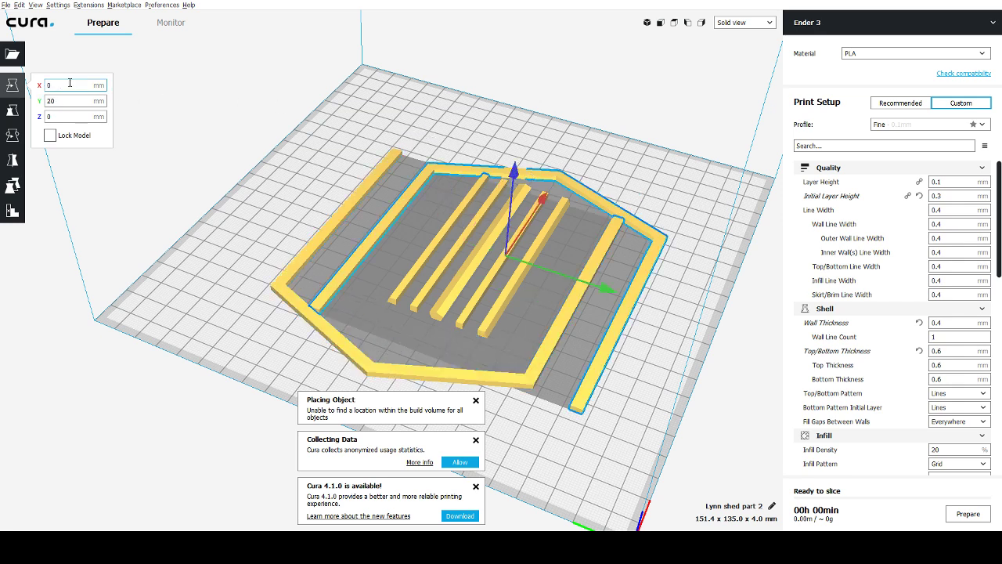
{"action": "left_click_drag", "start_coordinate": [70, 83], "coordinate": [35, 85]}
{"action": "type", "text": "20"}
{"action": "key", "text": "Return"}
{"action": "left_click", "coordinate": [617, 157]}
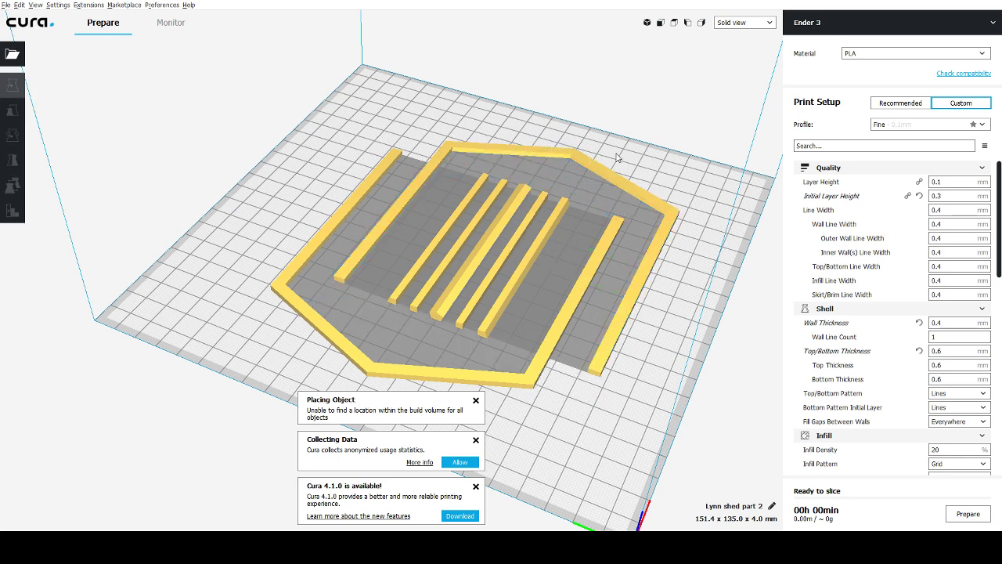
Move the unmirrored frame 10 mm in the negative Y direction, closer to the mirrored frame's outer leg.
{"action": "right_click_drag", "start_coordinate": [618, 158], "coordinate": [586, 193]}
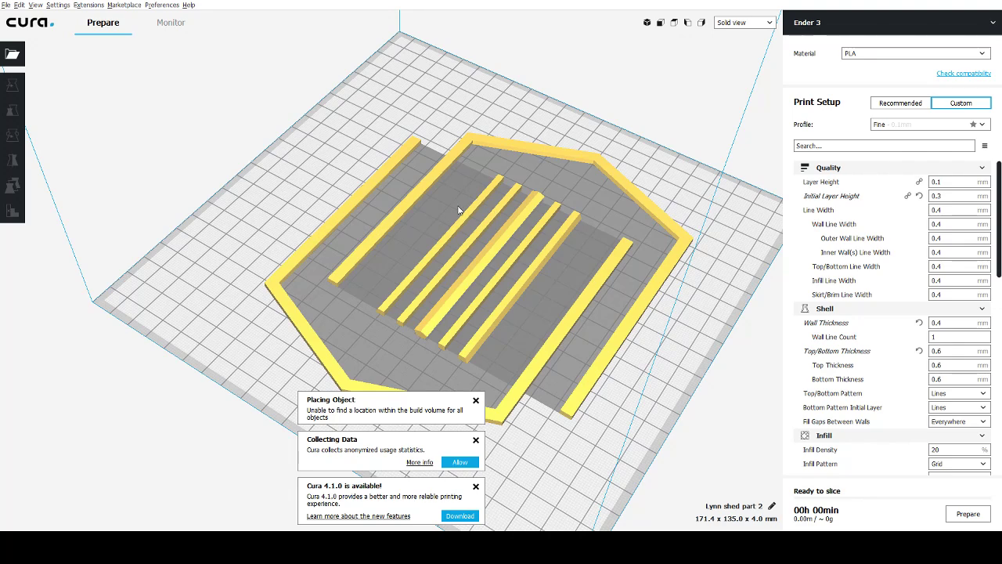
{"action": "right_click_drag", "start_coordinate": [459, 210], "coordinate": [387, 233]}
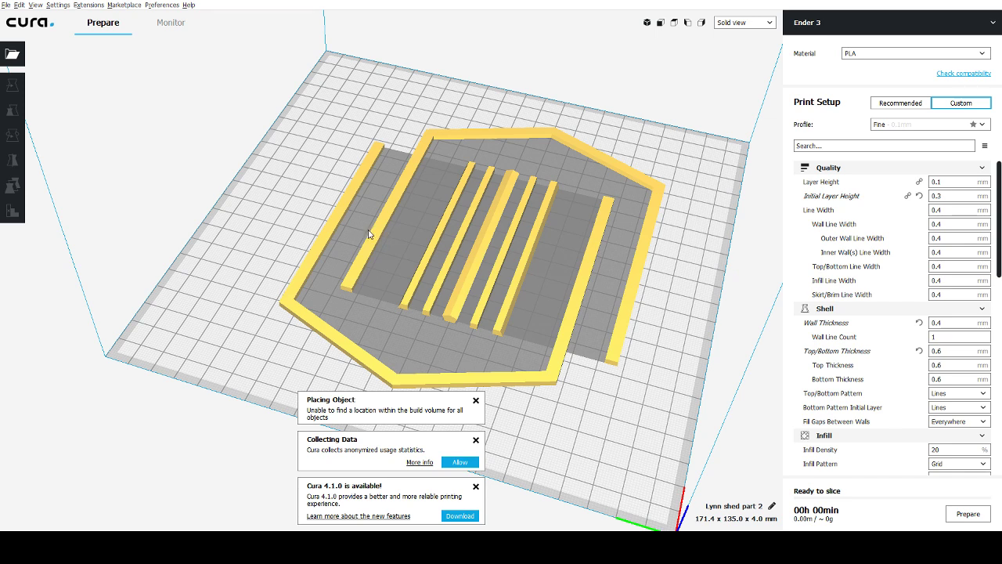
{"action": "left_click", "coordinate": [373, 236]}
{"action": "left_click_drag", "start_coordinate": [71, 103], "coordinate": [34, 103]}
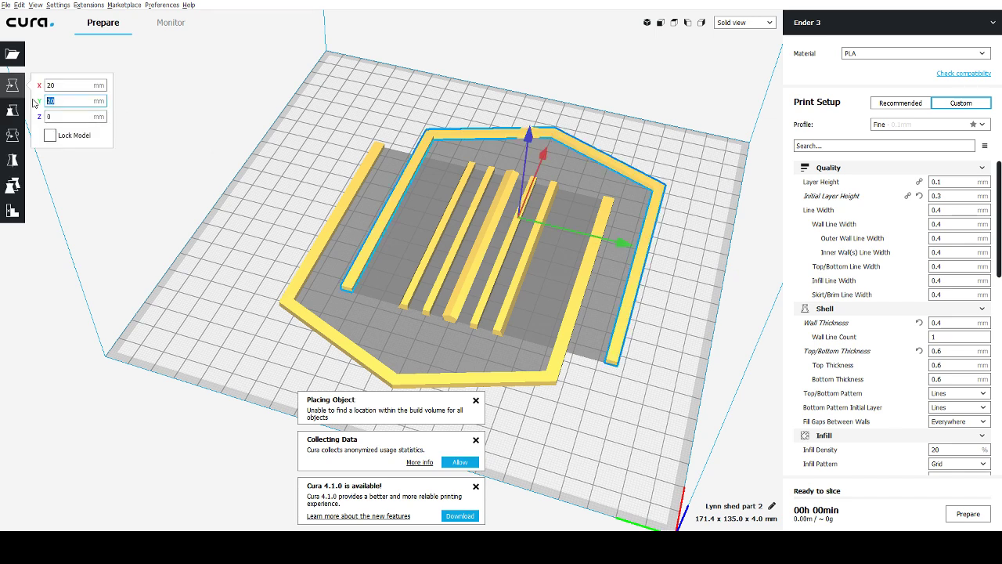
{"action": "key", "text": "Return"}
{"action": "left_click", "coordinate": [414, 196]}
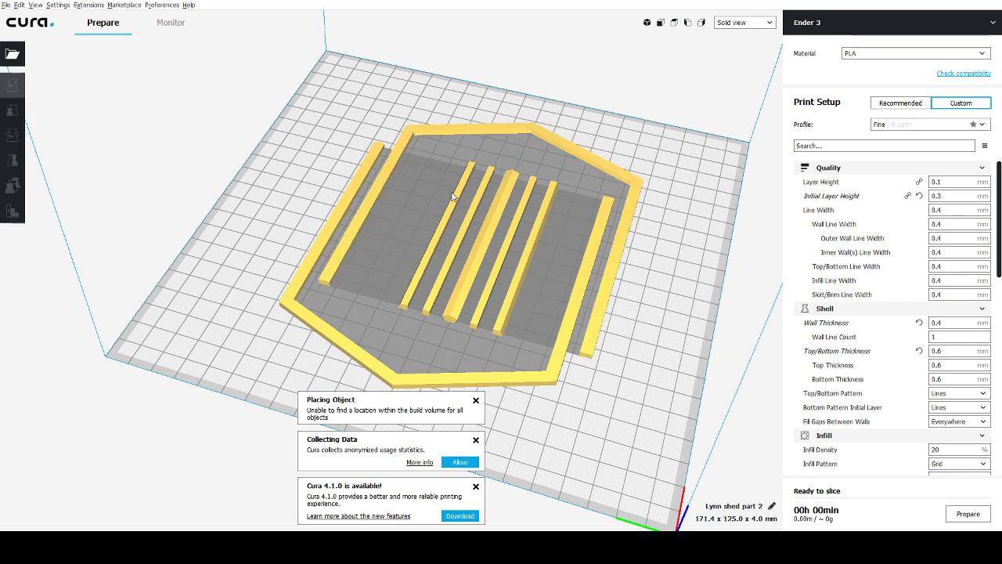
Select the five bars between the frames together and set their shared Y position to -15 mm.
{"action": "left_click", "coordinate": [460, 194]}
{"action": "left_click_drag", "start_coordinate": [472, 204], "coordinate": [495, 213]}
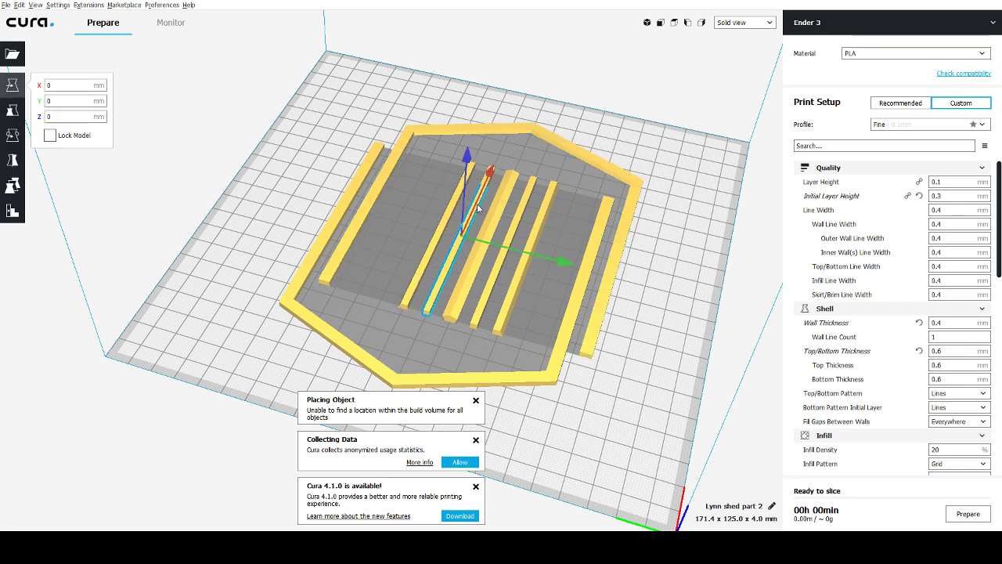
{"action": "left_click", "coordinate": [547, 226]}
{"action": "left_click", "coordinate": [538, 222]}
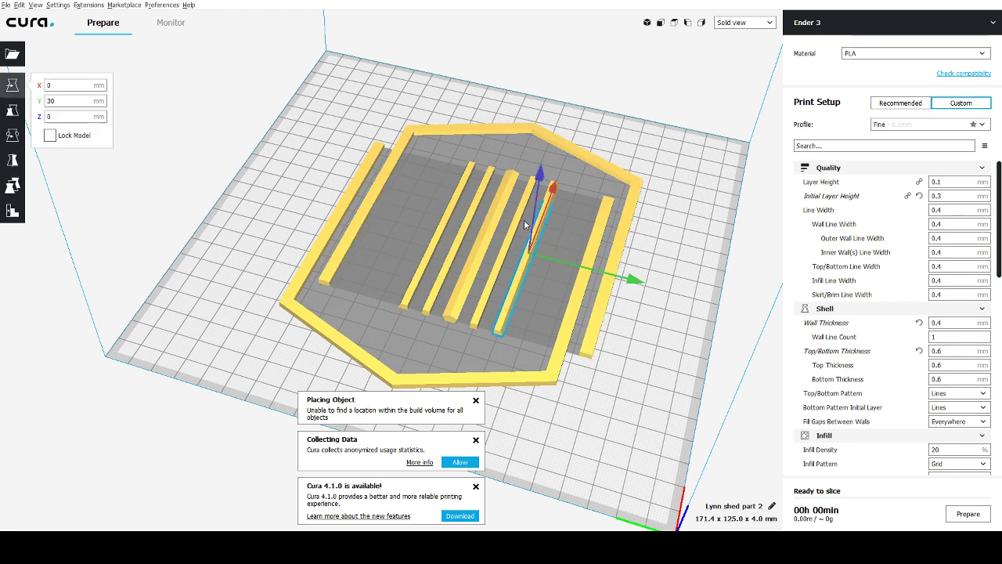
{"action": "left_click", "coordinate": [517, 219], "text": "shift"}
{"action": "left_click", "coordinate": [494, 215], "text": "shift"}
{"action": "left_click", "coordinate": [472, 213], "text": "shift"}
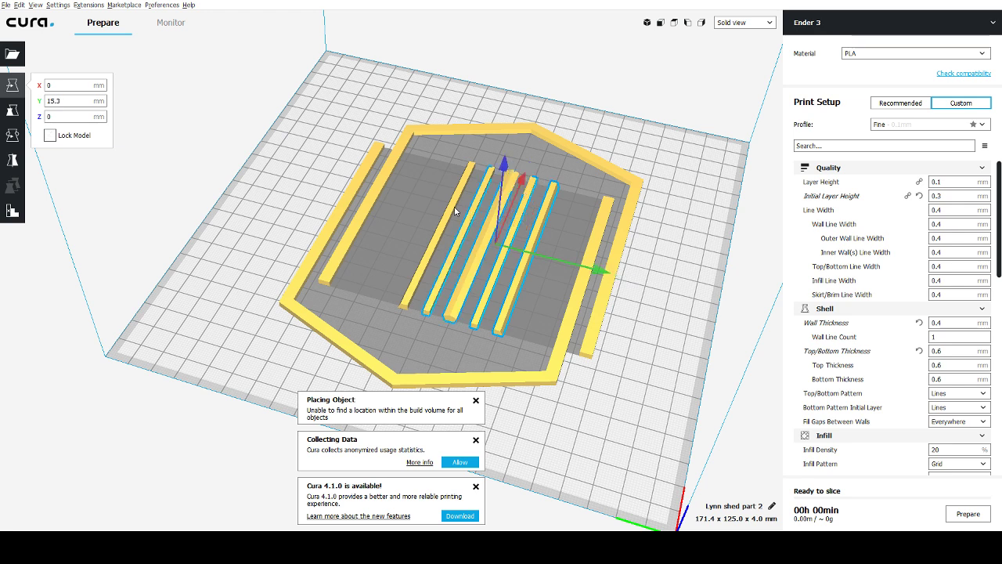
{"action": "left_click", "coordinate": [455, 210], "text": "shift"}
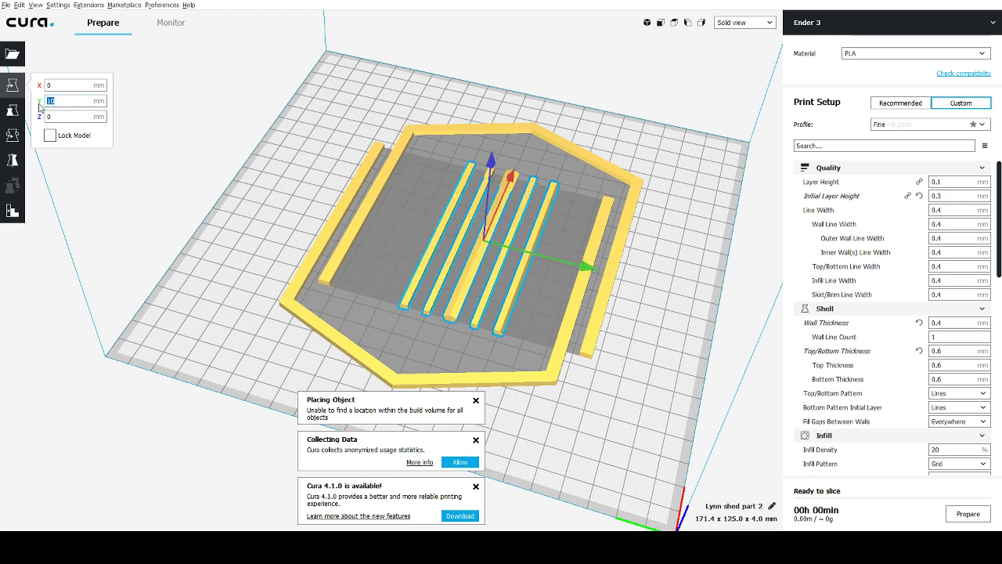
{"action": "type", "text": "-20"}
{"action": "key", "text": "Return"}
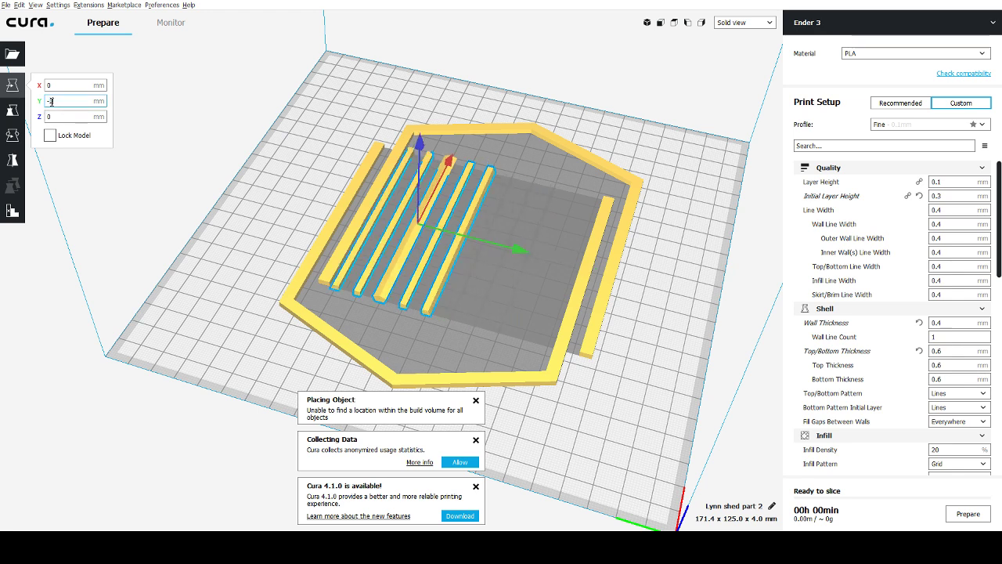
{"action": "type", "text": "5"}
{"action": "key", "text": "Return"}
Multiply the five selected bars by one copy each, and check the Y position of the end bar in the original group.
{"action": "right_click_drag", "start_coordinate": [533, 184], "coordinate": [479, 227]}
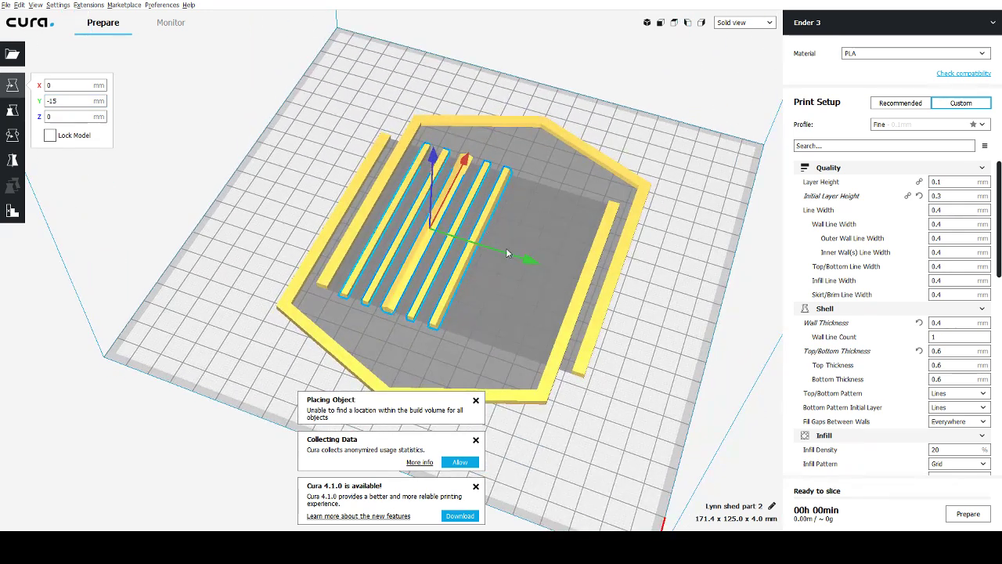
{"action": "left_click", "coordinate": [524, 271]}
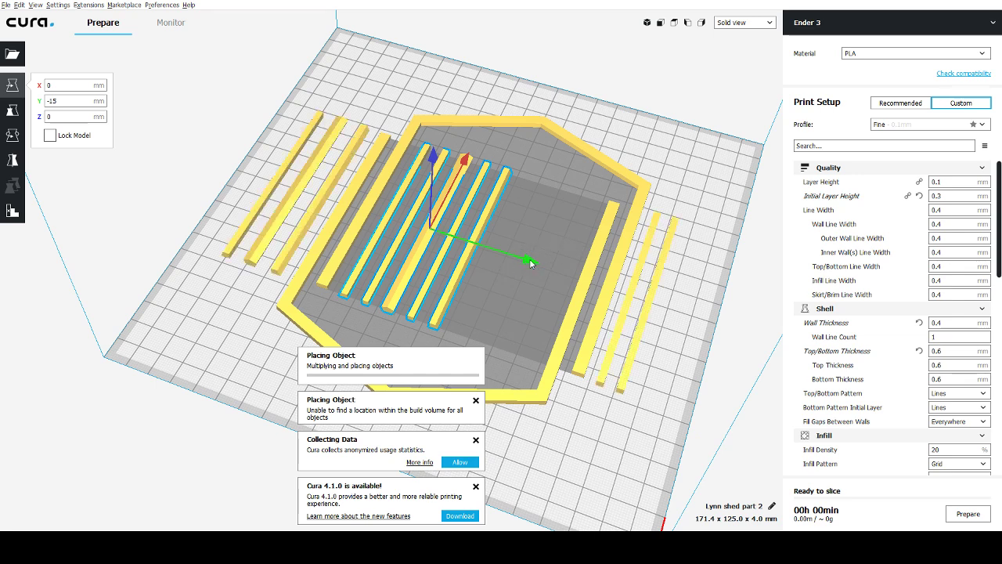
{"action": "left_click", "coordinate": [462, 267]}
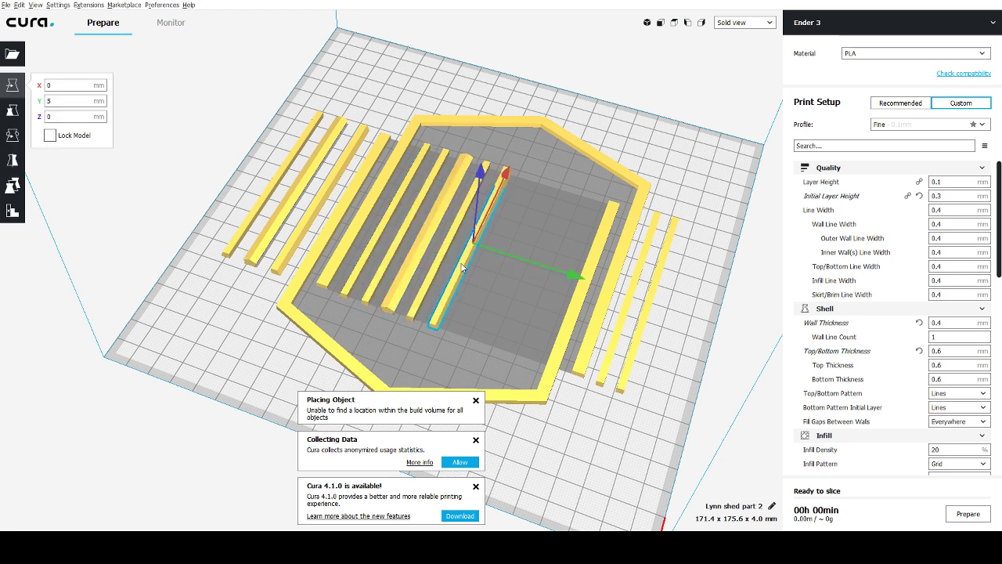
Set the outermost copied bar's Y position to 15 mm so it sits beside the original group inside the frames.
{"action": "left_click", "coordinate": [245, 227]}
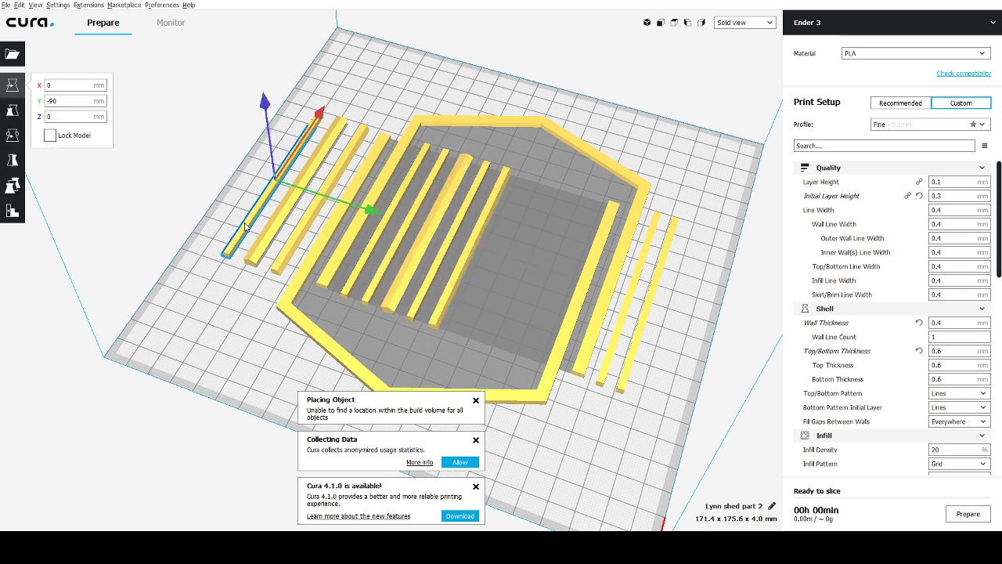
{"action": "left_click_drag", "start_coordinate": [67, 101], "coordinate": [25, 104]}
{"action": "type", "text": "15"}
{"action": "key", "text": "Return"}
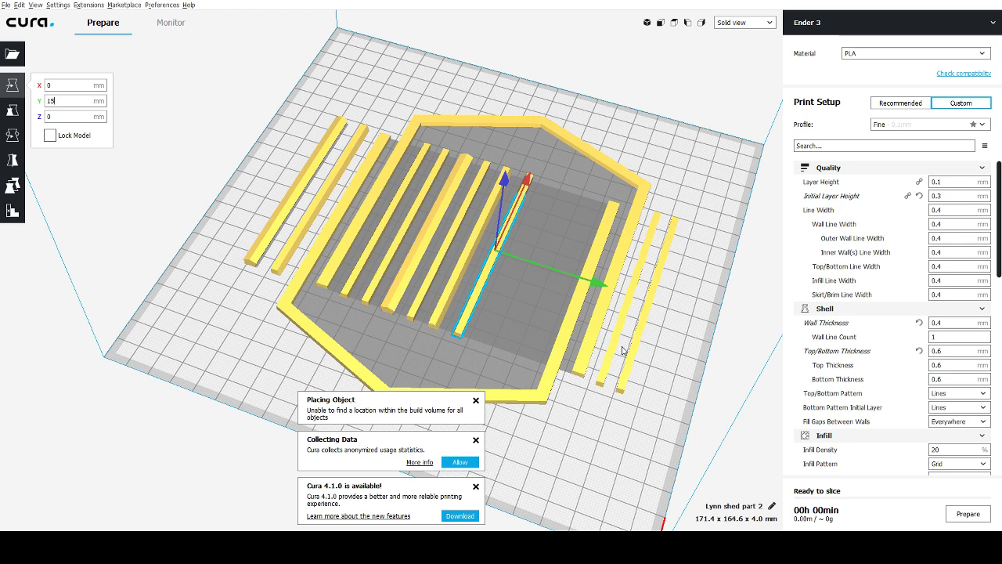
Set the Y position of the copied thin bar nearest the frame on the positive Y side to 25 mm.
{"action": "double_click", "coordinate": [71, 101]}
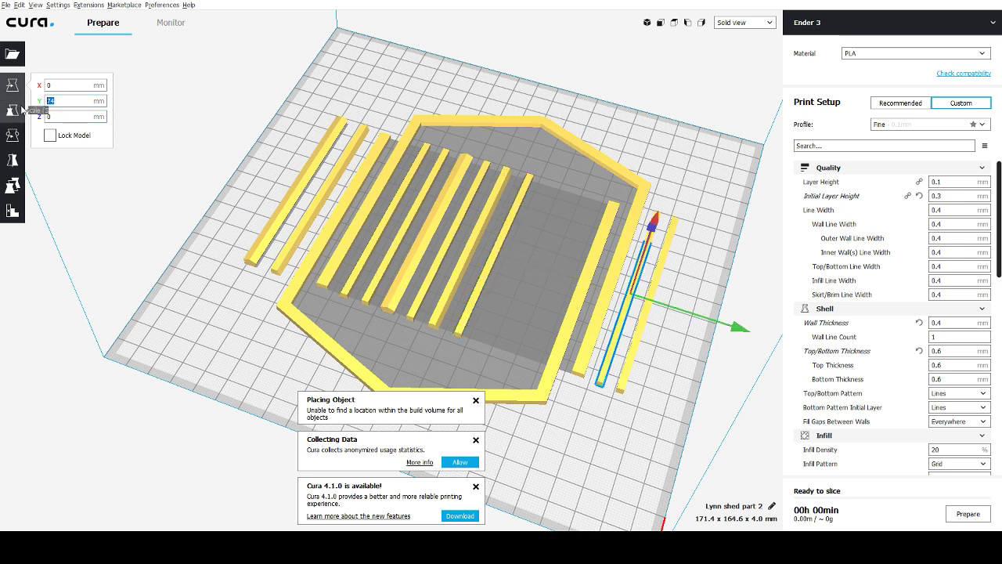
{"action": "type", "text": "20"}
{"action": "key", "text": "Return"}
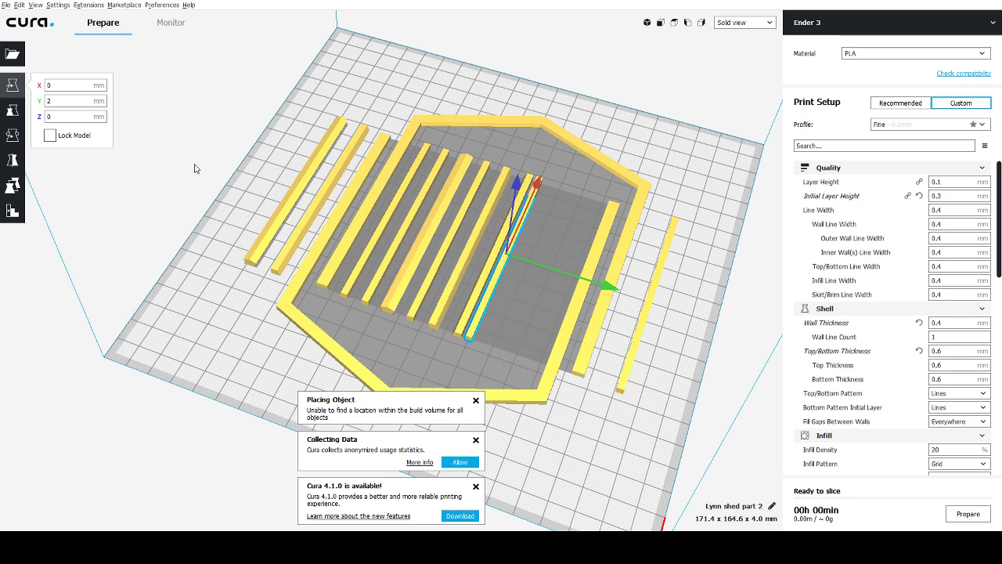
{"action": "type", "text": "5"}
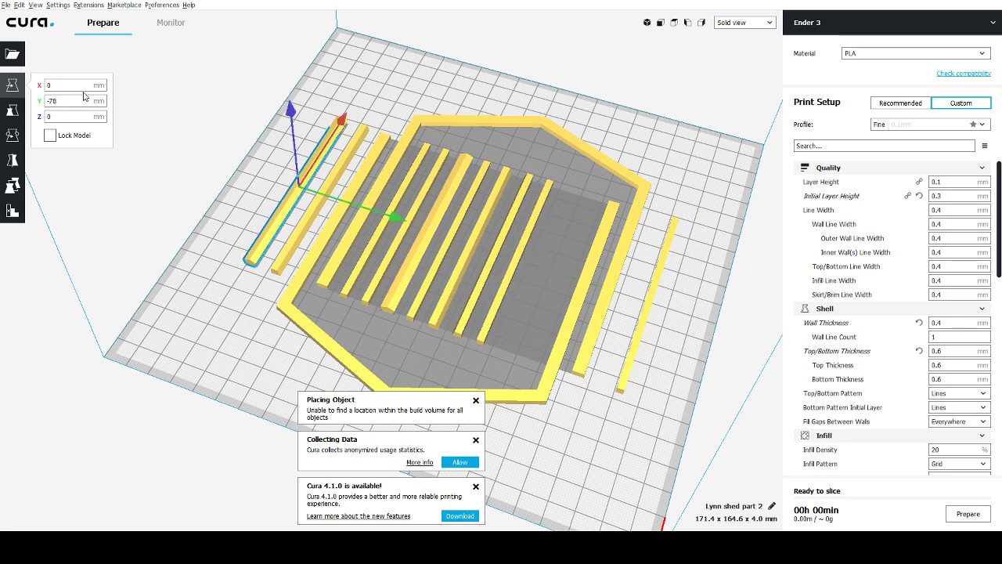
Set the copied wide, peaked bar's Y position to 35 mm, inside the frames.
{"action": "left_click", "coordinate": [277, 223]}
{"action": "double_click", "coordinate": [61, 100]}
{"action": "type", "text": "35"}
{"action": "key", "text": "Return"}
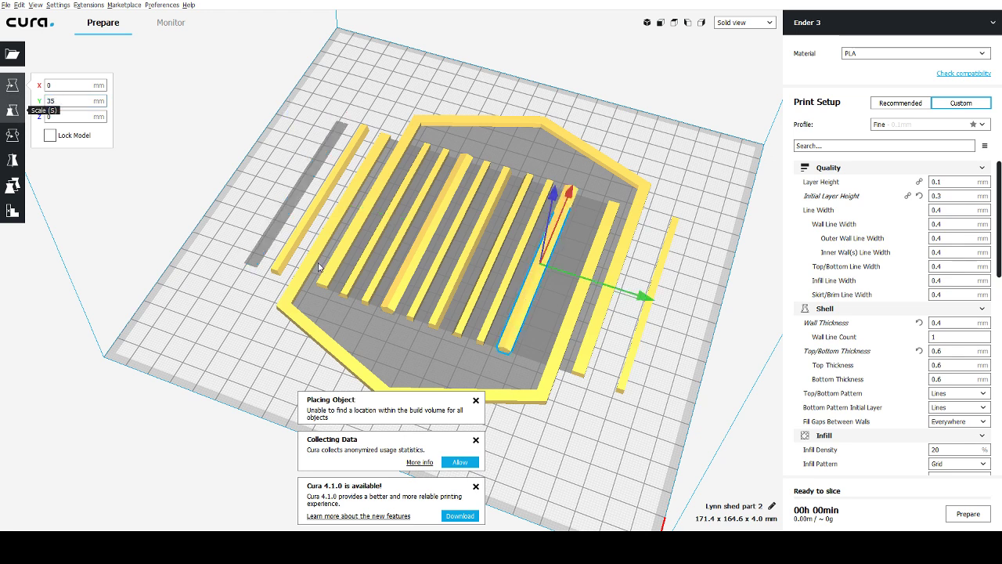
Move the thin bar outside the frames on the positive Y side into the gap between the wide bar and frame leg.
{"action": "left_click", "coordinate": [657, 258]}
{"action": "left_click", "coordinate": [662, 259]}
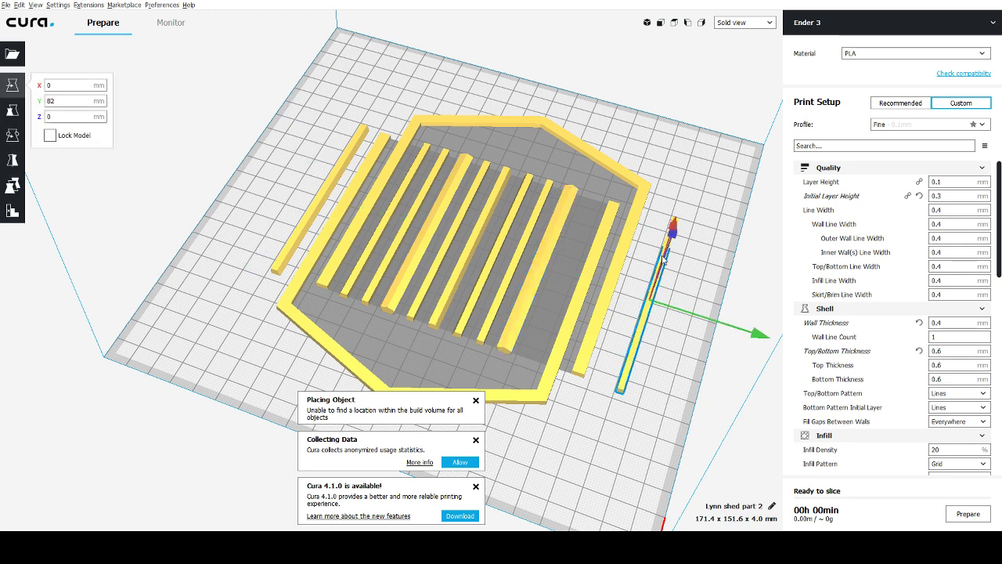
{"action": "left_click_drag", "start_coordinate": [59, 101], "coordinate": [33, 102]}
{"action": "key", "text": "Return"}
{"action": "left_click", "coordinate": [251, 192]}
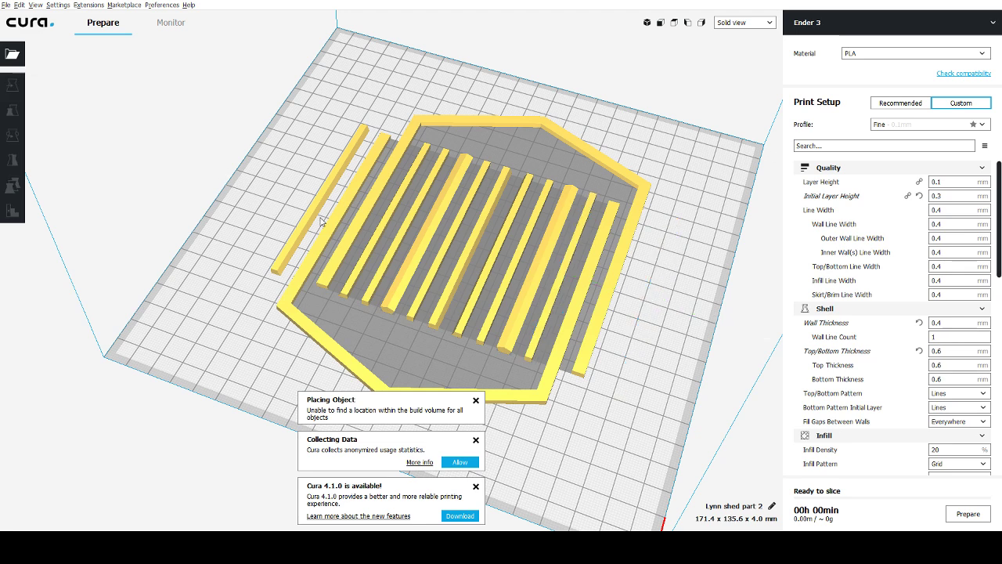
Set the last copied bar's Y position to 75 mm, clear of the frame legs on the opposite side.
{"action": "left_click", "coordinate": [313, 217]}
{"action": "left_click_drag", "start_coordinate": [80, 101], "coordinate": [34, 102]}
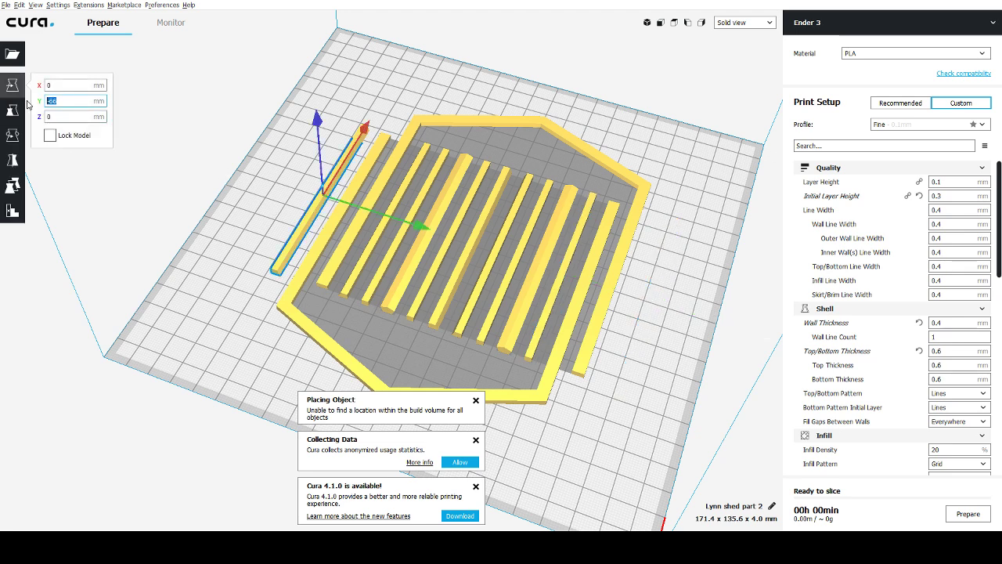
{"action": "type", "text": "70"}
{"action": "key", "text": "Return"}
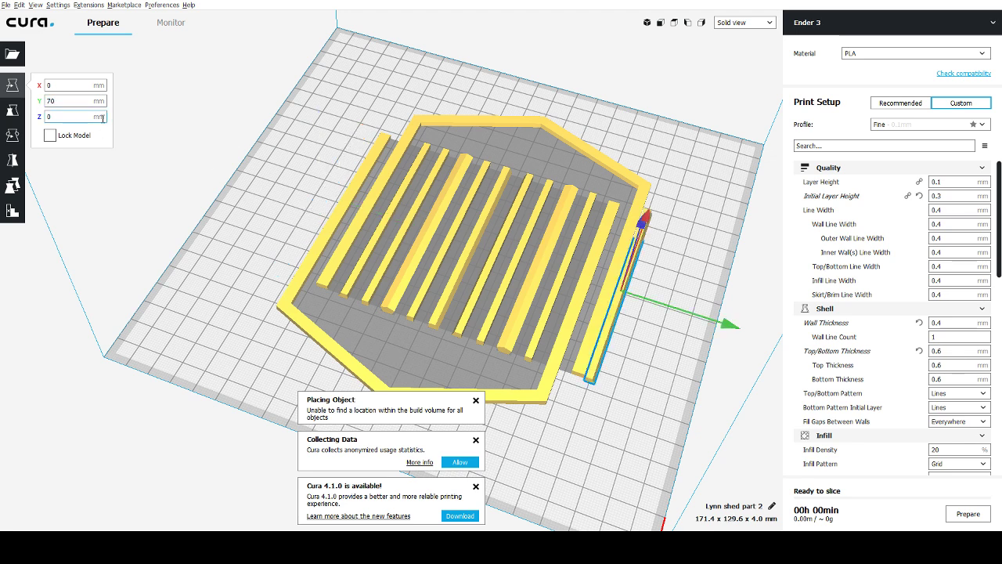
{"action": "type", "text": "5"}
{"action": "key", "text": "Return"}
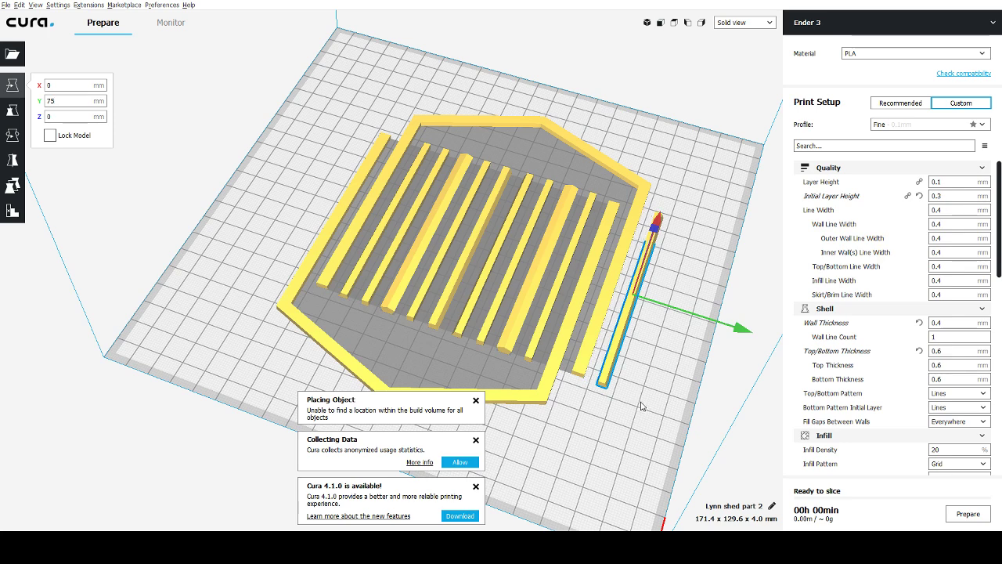
Change the part number in the job name to 3 and save the sliced layout to the removable drive.
{"action": "left_click", "coordinate": [639, 401]}
{"action": "right_click_drag", "start_coordinate": [640, 402], "coordinate": [568, 366]}
{"action": "scroll", "coordinate": [615, 376], "scroll_direction": "up", "scroll_amount": 3}
{"action": "scroll", "coordinate": [569, 314], "scroll_direction": "down", "scroll_amount": 3}
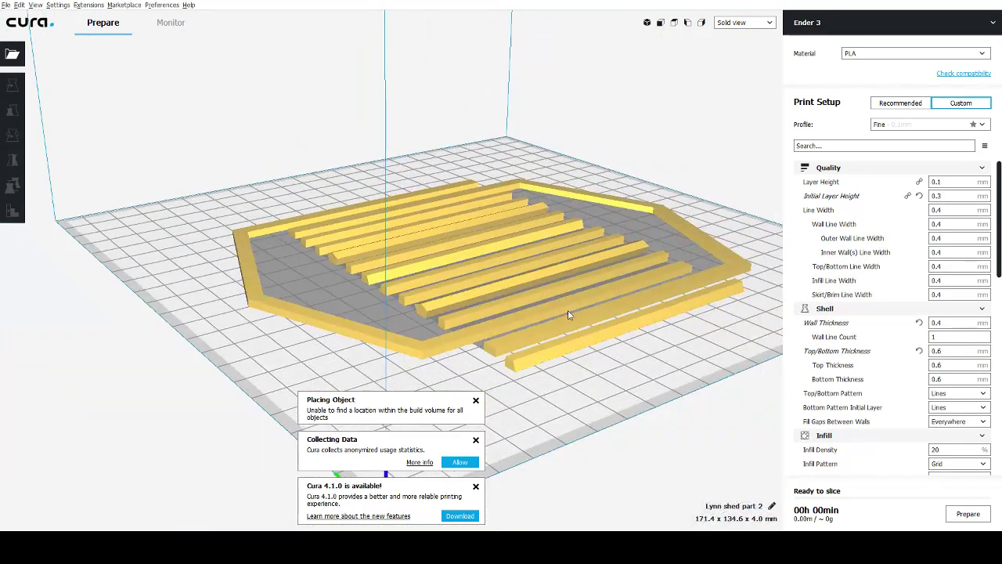
{"action": "right_click_drag", "start_coordinate": [530, 274], "coordinate": [583, 310]}
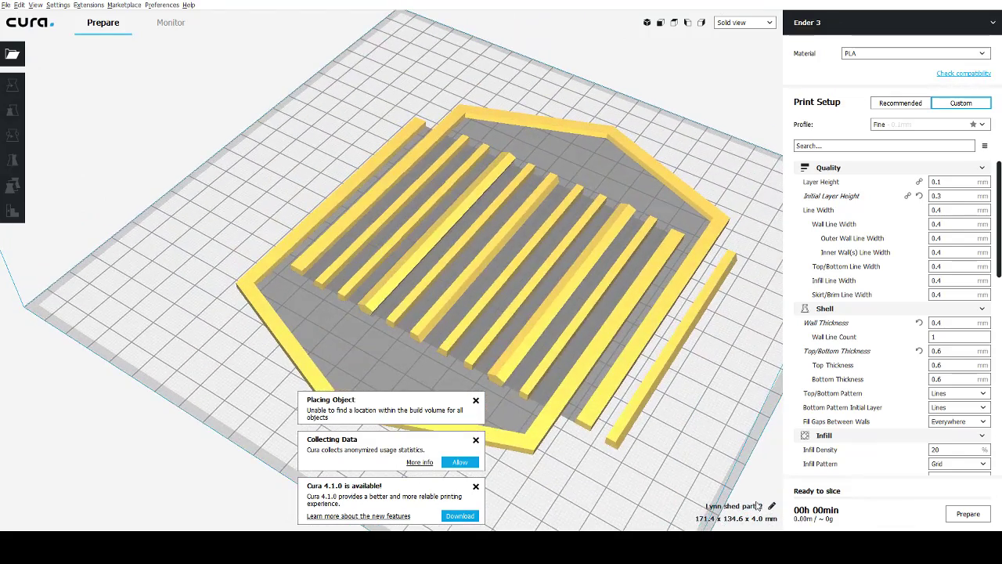
{"action": "type", "text": "3"}
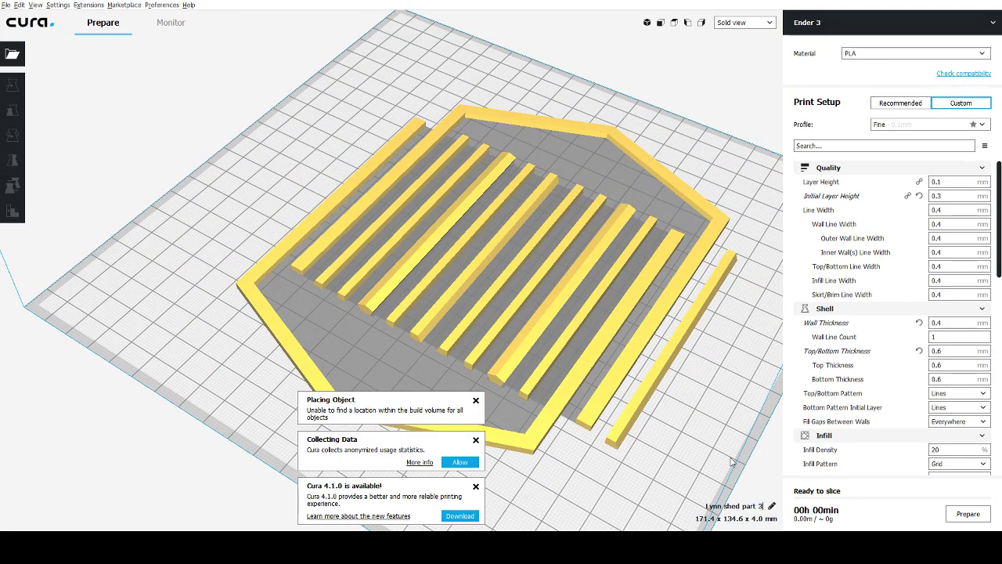
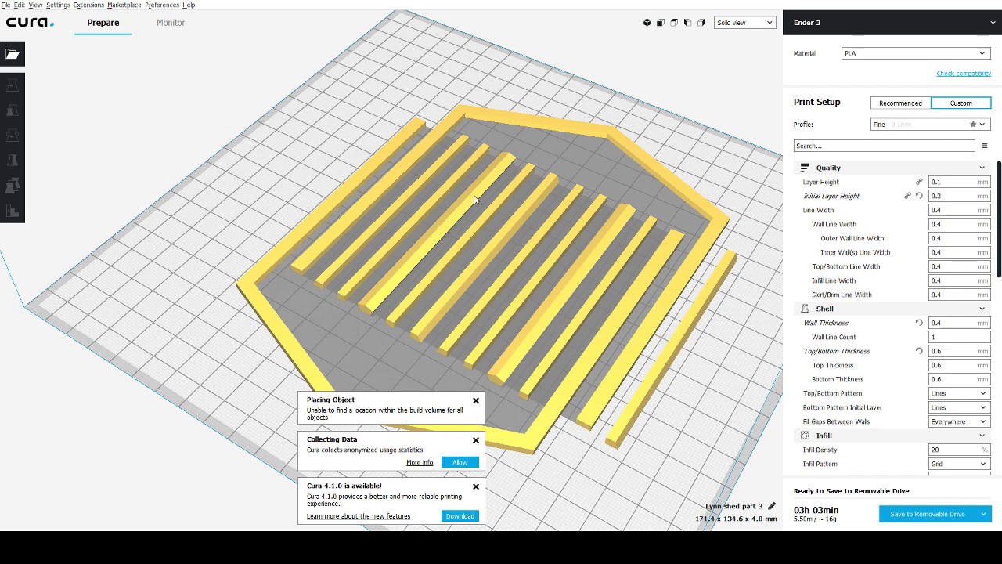
{"action": "right_click_drag", "start_coordinate": [474, 198], "coordinate": [481, 182]}
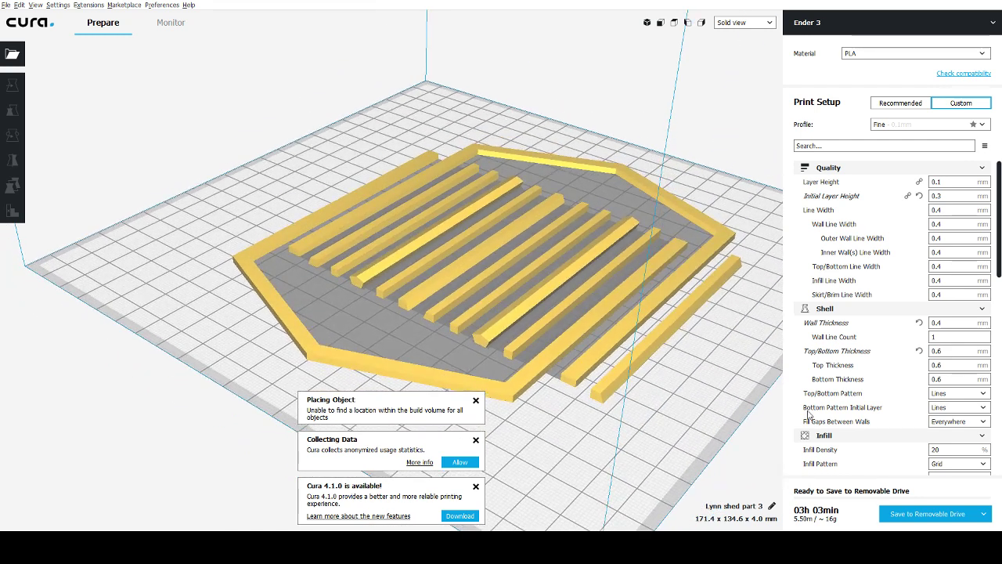
{"action": "left_click", "coordinate": [900, 515]}
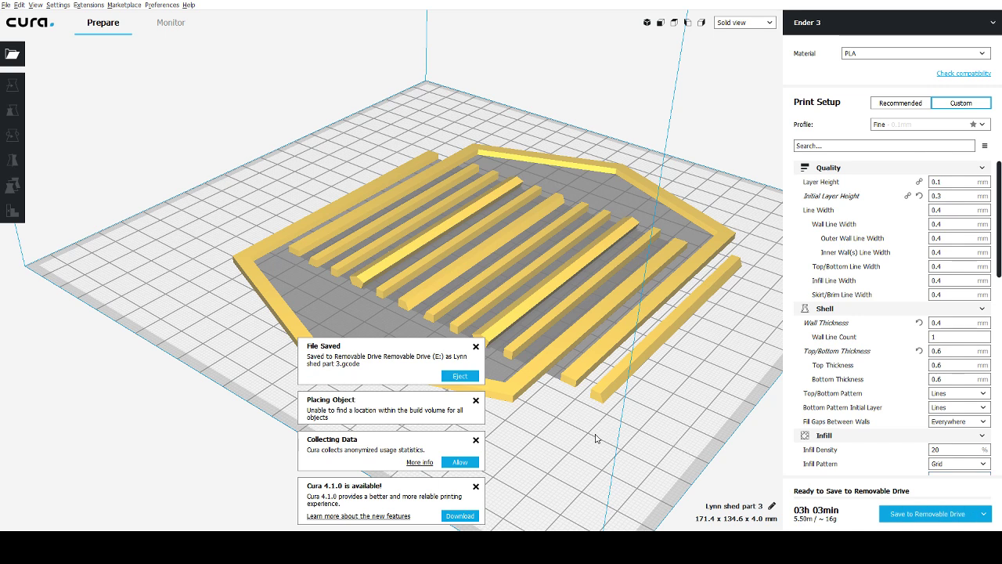
Select all the frames and bars and delete them from the build plate.
{"action": "scroll", "coordinate": [615, 423], "scroll_direction": "down", "scroll_amount": 2}
{"action": "scroll", "coordinate": [620, 414], "scroll_direction": "down", "scroll_amount": 3}
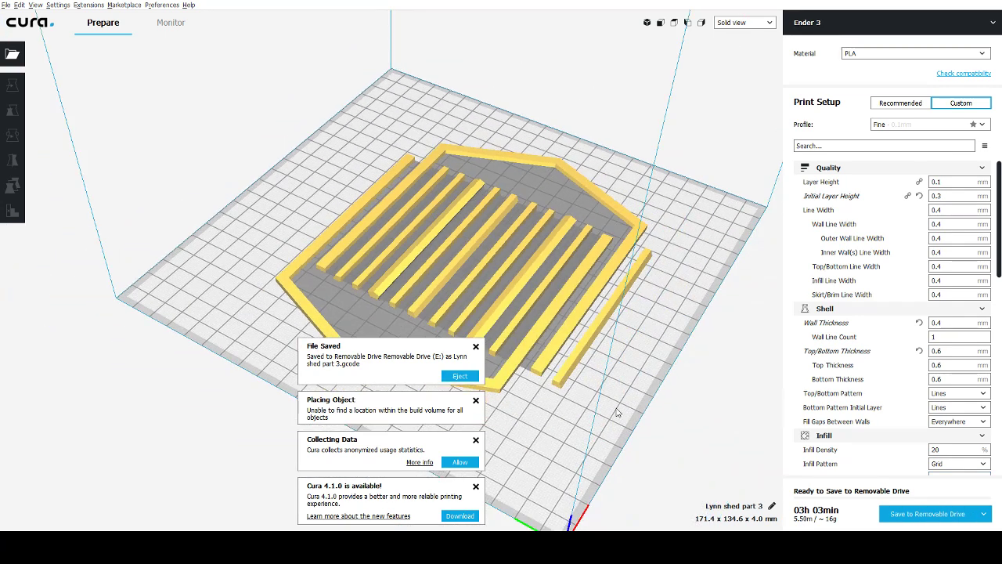
{"action": "key", "text": "ctrl+a"}
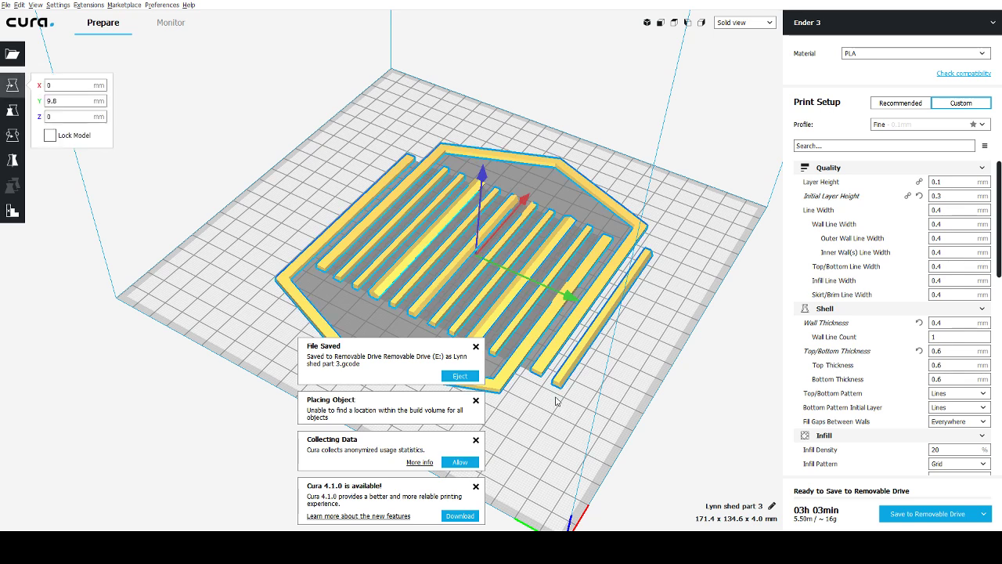
{"action": "key", "text": "Delete"}
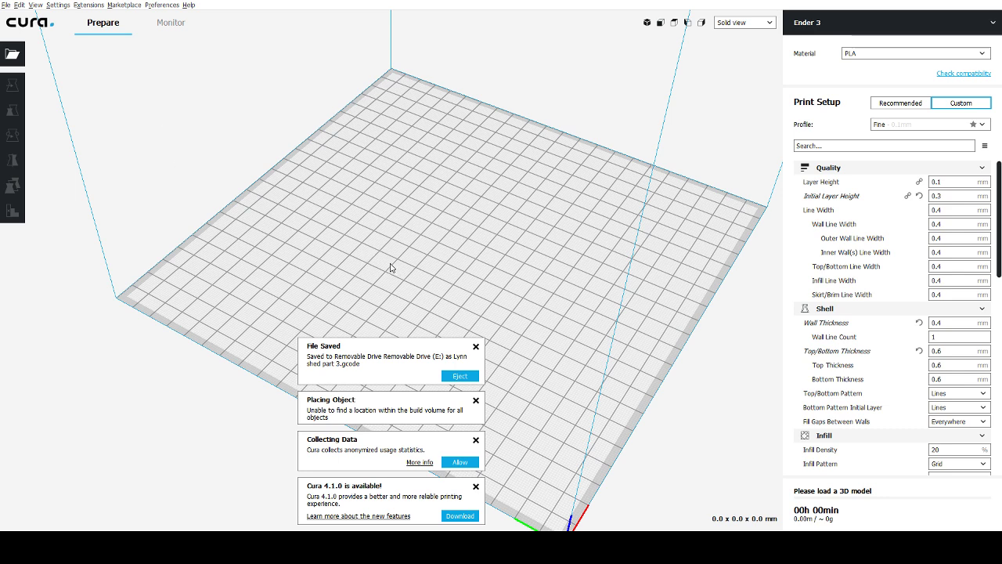
Load the CFFFP_Wall window frames outer model and multiply it by one copy.
{"action": "left_click", "coordinate": [455, 256]}
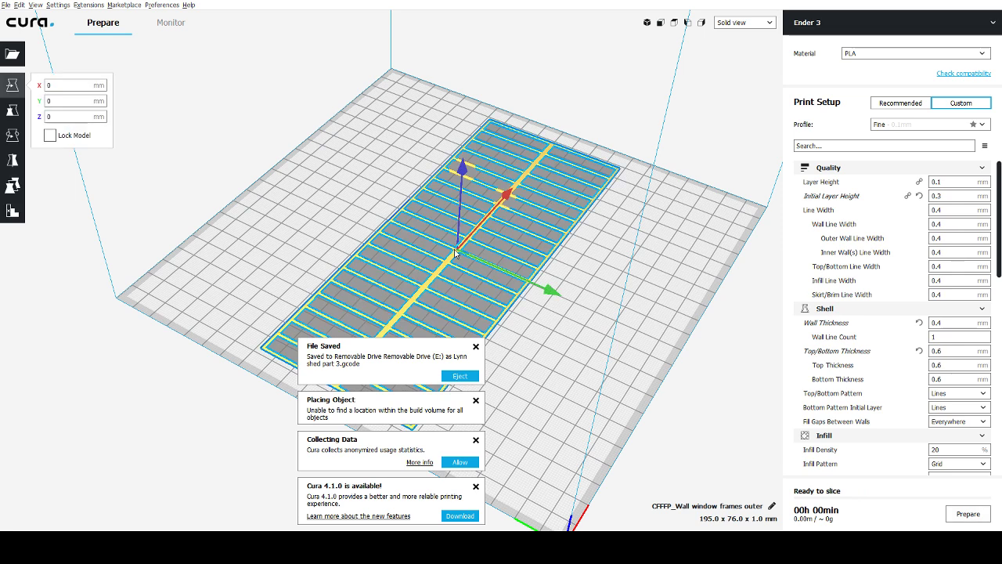
{"action": "left_click", "coordinate": [527, 279]}
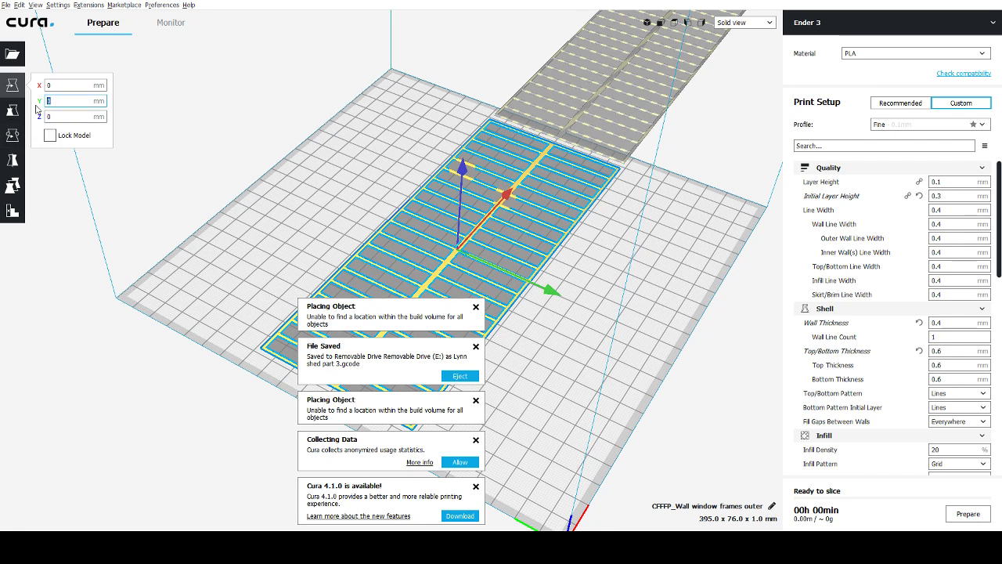
Set the Y position of the window frames model on the build plate to 50 mm.
{"action": "type", "text": "0"}
{"action": "key", "text": "Return"}
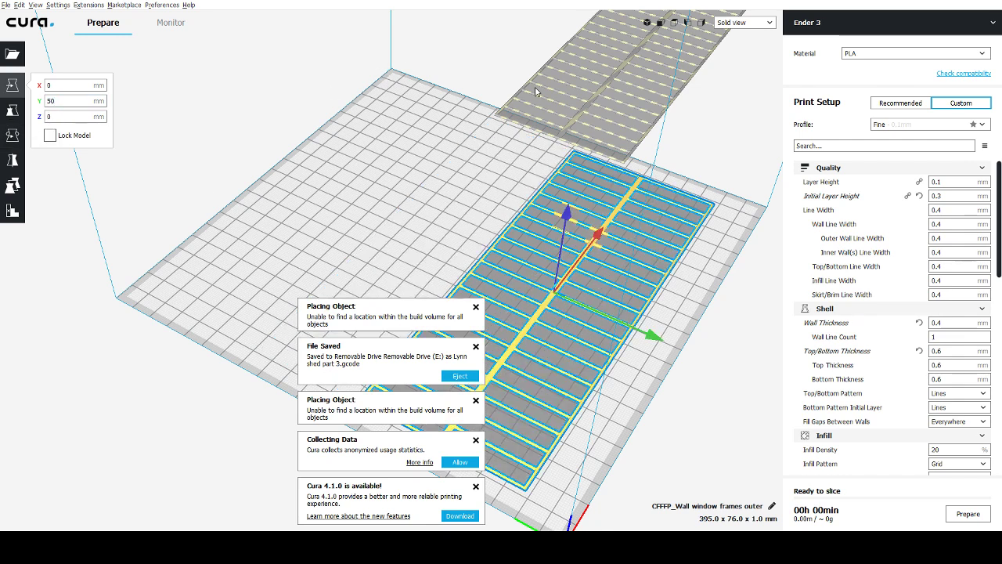
Position the copied window frames model at X 0 mm and Y -50 mm on the build plate.
{"action": "left_click", "coordinate": [588, 109]}
{"action": "left_click", "coordinate": [59, 100]}
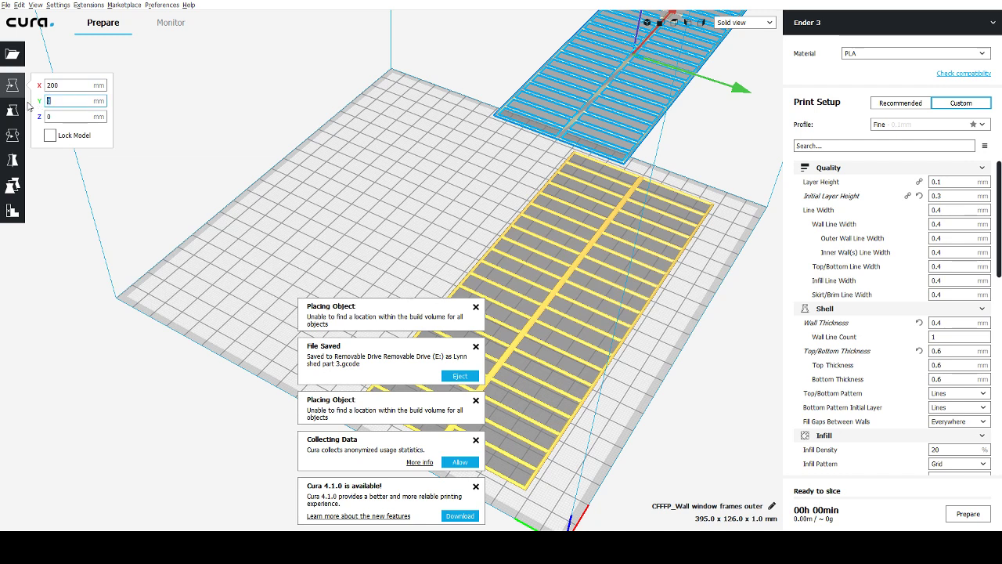
{"action": "type", "text": "-50"}
{"action": "key", "text": "Return"}
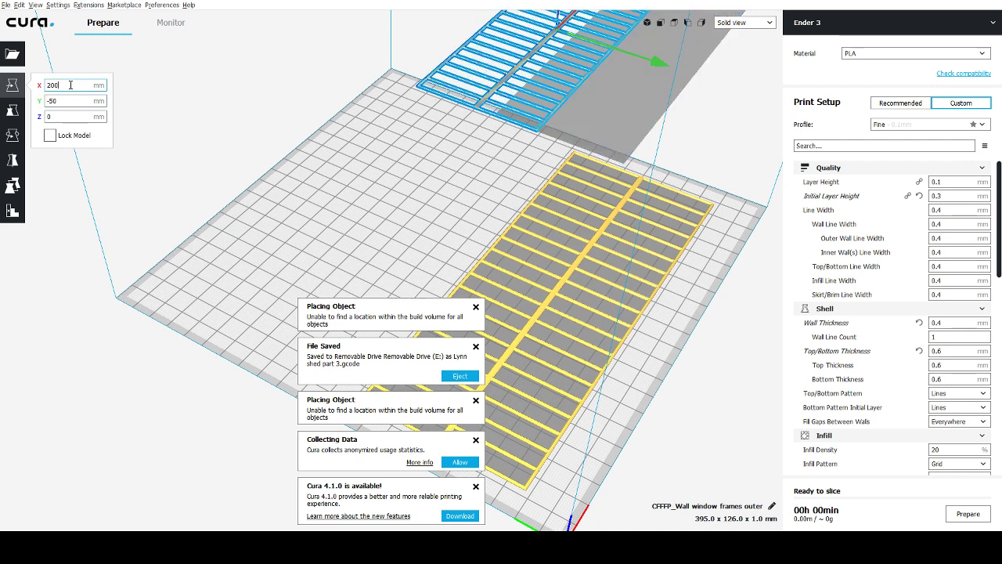
{"action": "left_click_drag", "start_coordinate": [71, 85], "coordinate": [33, 90]}
{"action": "type", "text": "0"}
{"action": "key", "text": "Return"}
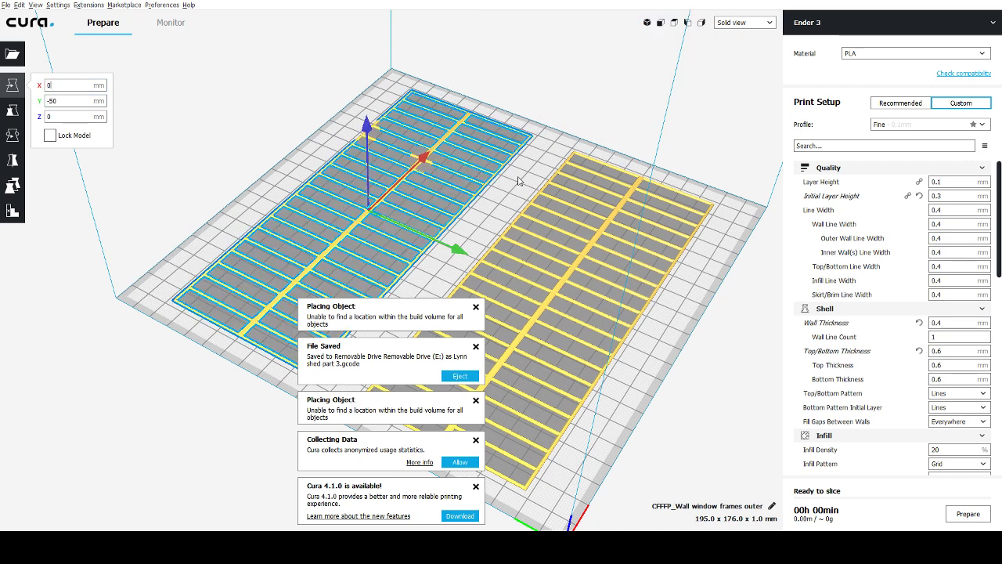
{"action": "left_click", "coordinate": [518, 179]}
{"action": "mouse_move", "coordinate": [518, 179]}
{"action": "right_mouse_down"}
{"action": "mouse_move", "coordinate": [563, 172]}
{"action": "mouse_move", "coordinate": [579, 152]}
{"action": "mouse_move", "coordinate": [541, 119]}
{"action": "mouse_move", "coordinate": [509, 184]}
{"action": "right_mouse_up"}
{"action": "right_click_drag", "start_coordinate": [502, 183], "coordinate": [476, 186]}
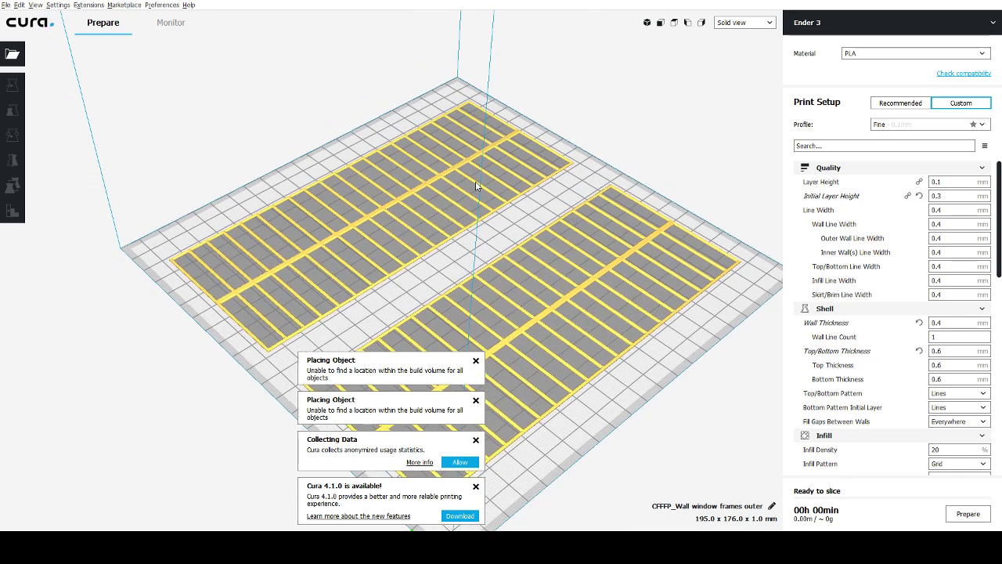
Rename the print job to the project name followed by "part 4" and slice the window frames layout.
{"action": "left_click", "coordinate": [771, 506]}
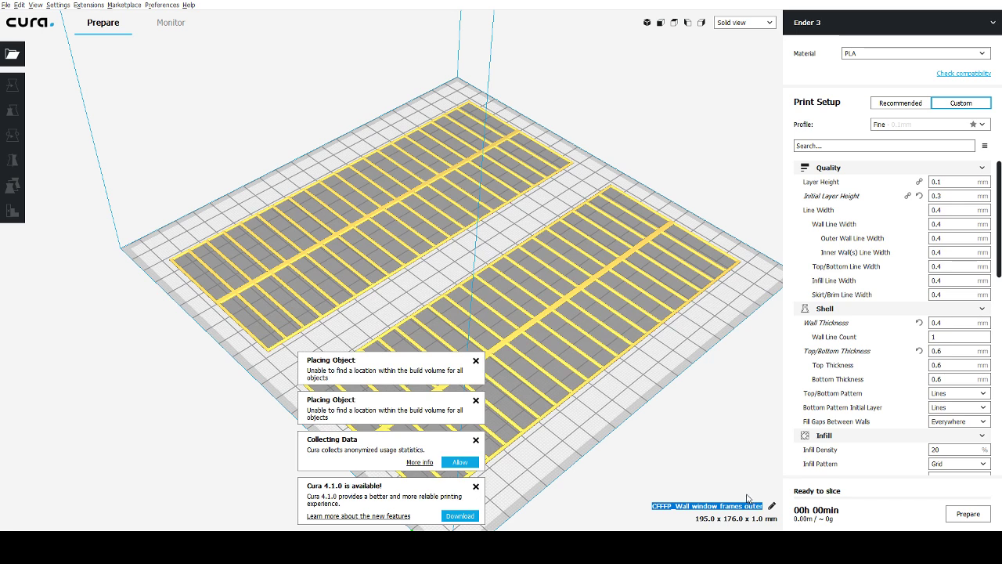
{"action": "left_click", "coordinate": [756, 503]}
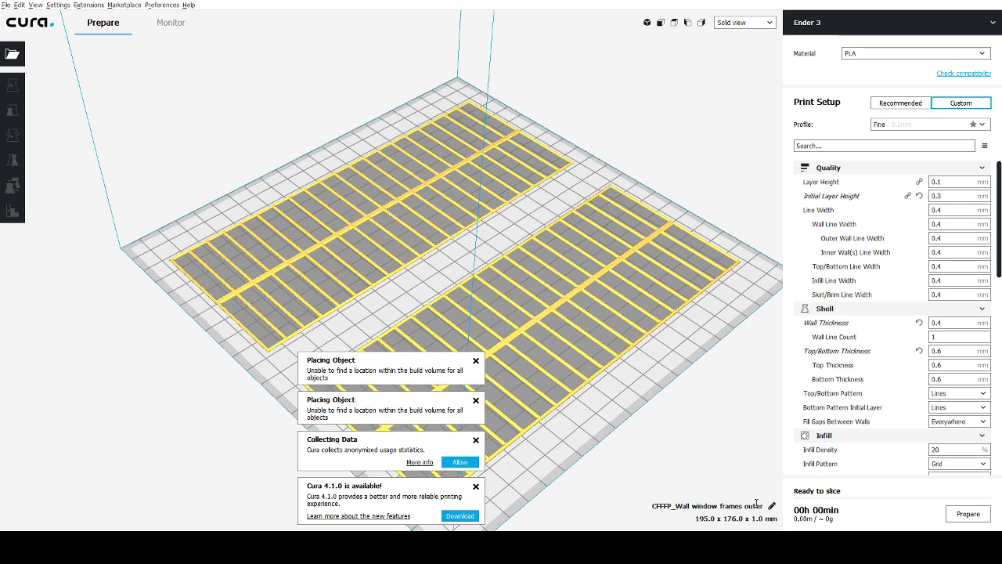
{"action": "key", "text": "BackSpace"}
{"action": "key", "text": "BackSpace"}
{"action": "key", "text": "BackSpace"}
{"action": "key", "text": "BackSpace"}
{"action": "key", "text": "BackSpace"}
{"action": "key", "text": "BackSpace"}
{"action": "key", "text": "BackSpace"}
{"action": "key", "text": "BackSpace"}
{"action": "key", "text": "BackSpace"}
{"action": "key", "text": "BackSpace"}
{"action": "key", "text": "BackSpace"}
{"action": "key", "text": "BackSpace"}
{"action": "key", "text": "BackSpace"}
{"action": "key", "text": "BackSpace"}
{"action": "key", "text": "BackSpace"}
{"action": "key", "text": "BackSpace"}
{"action": "key", "text": "BackSpace"}
{"action": "key", "text": "BackSpace"}
{"action": "key", "text": "BackSpace"}
{"action": "key", "text": "BackSpace"}
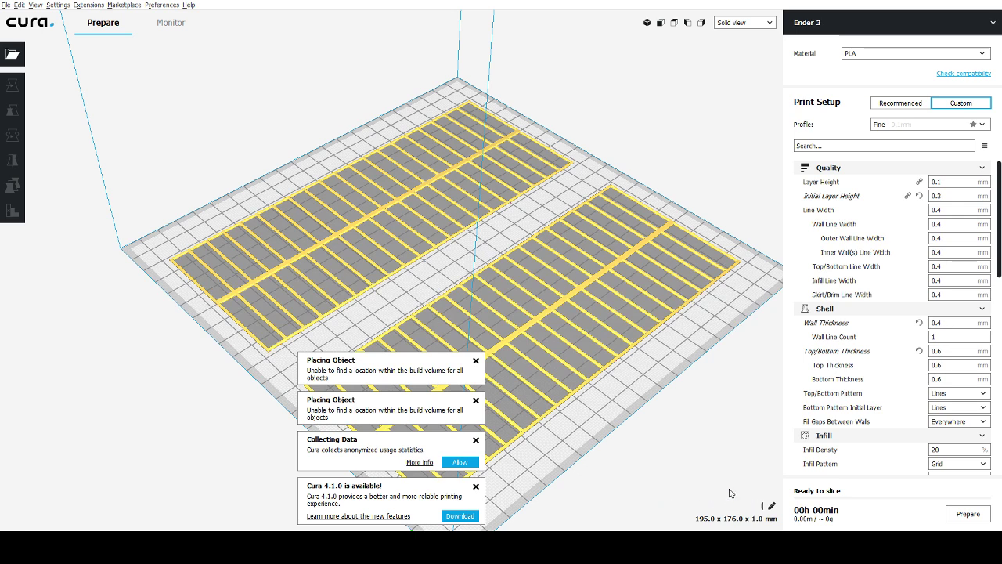
{"action": "key", "text": "BackSpace"}
{"action": "type", "text": "lynn parrt"}
{"action": "key", "text": "BackSpace"}
{"action": "key", "text": "BackSpace"}
{"action": "type", "text": "t 4"}
{"action": "left_click", "coordinate": [962, 514]}
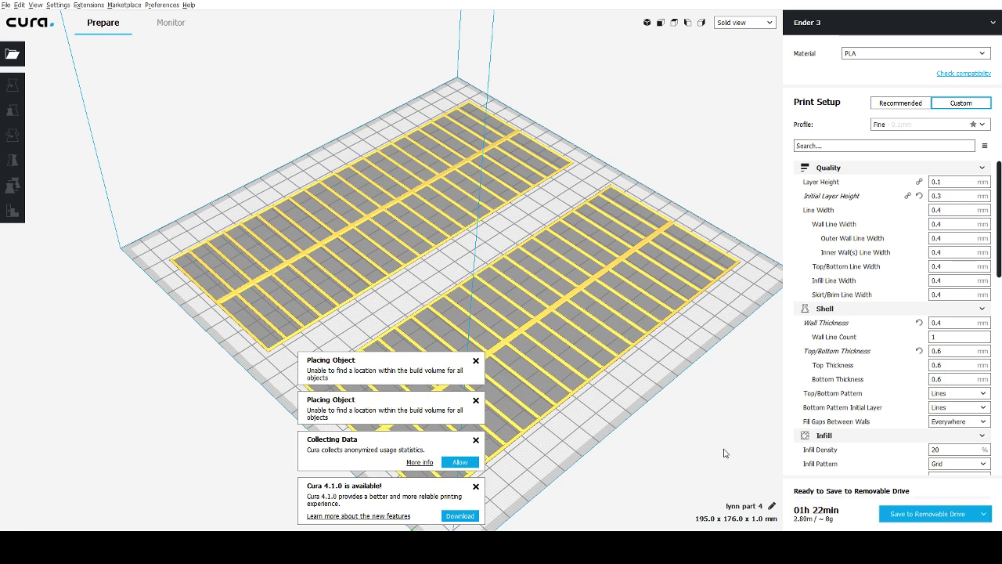
Save the sliced window frames layout to the removable drive as part 4 and once more as part 5.
{"action": "right_click_drag", "start_coordinate": [718, 434], "coordinate": [700, 426]}
{"action": "left_click", "coordinate": [918, 511]}
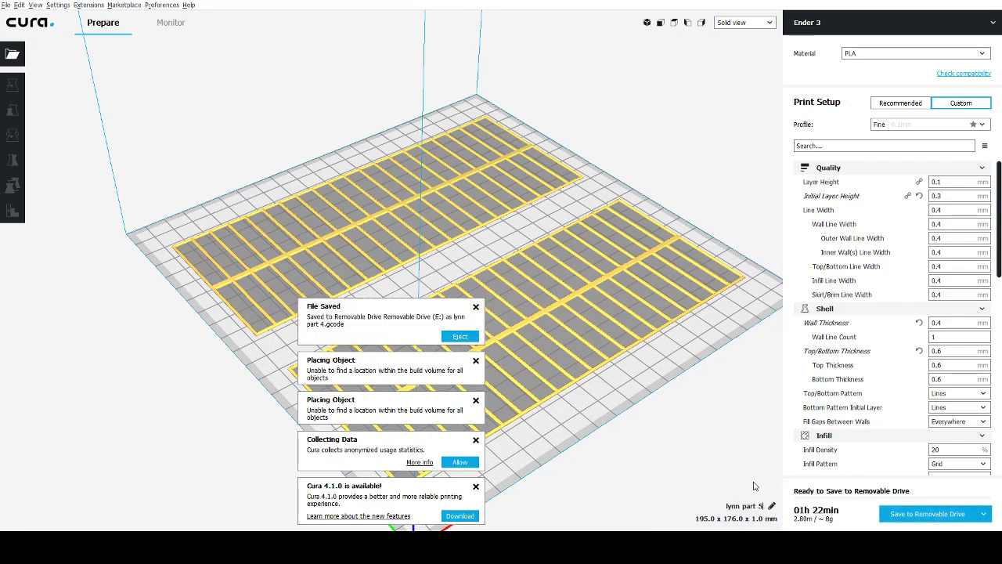
{"action": "left_click", "coordinate": [926, 519]}
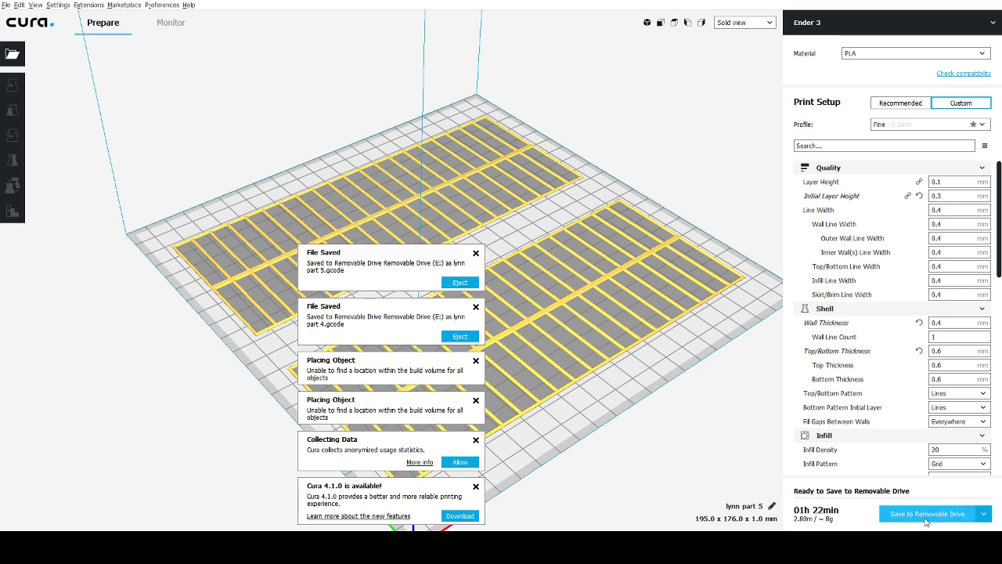
Delete both window frames models from the build plate.
{"action": "right_click_drag", "start_coordinate": [626, 440], "coordinate": [573, 363]}
{"action": "left_click", "coordinate": [573, 364]}
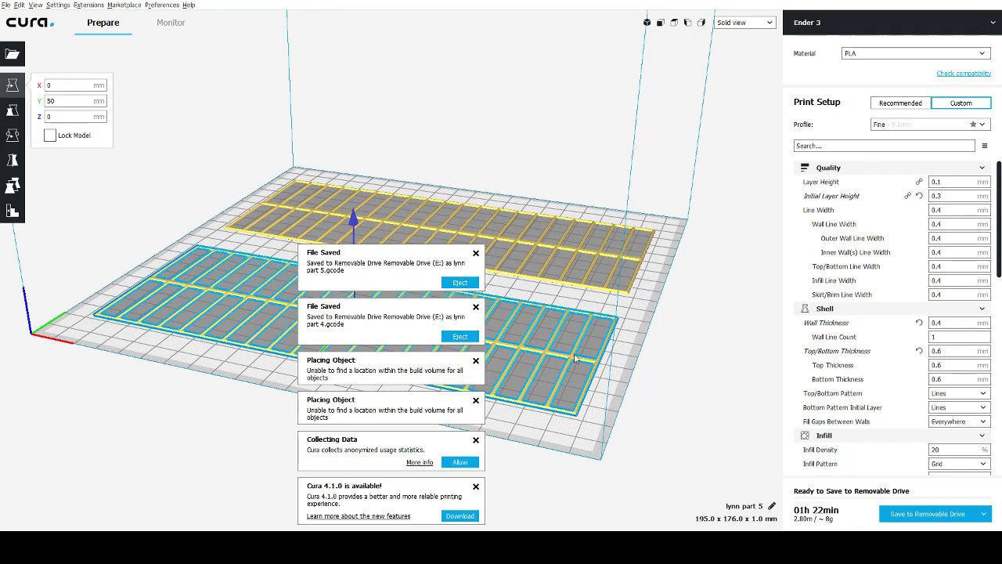
{"action": "key", "text": "Delete"}
{"action": "left_click", "coordinate": [586, 287]}
{"action": "key", "text": "Delete"}
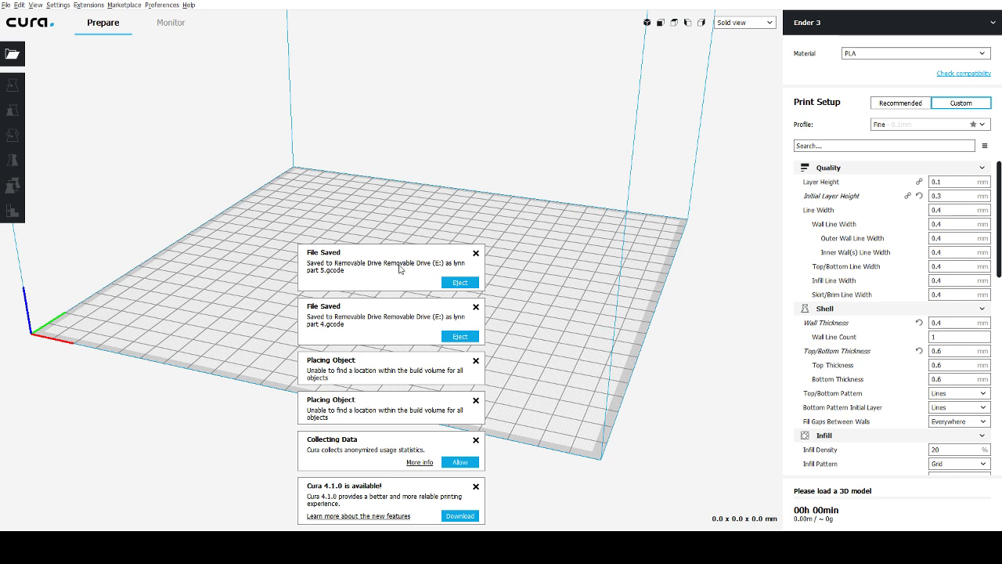
Load the CFFFP_Lower wall side end model and dismiss the two file-saved notices and one placing notice.
{"action": "right_click_drag", "start_coordinate": [200, 271], "coordinate": [390, 322]}
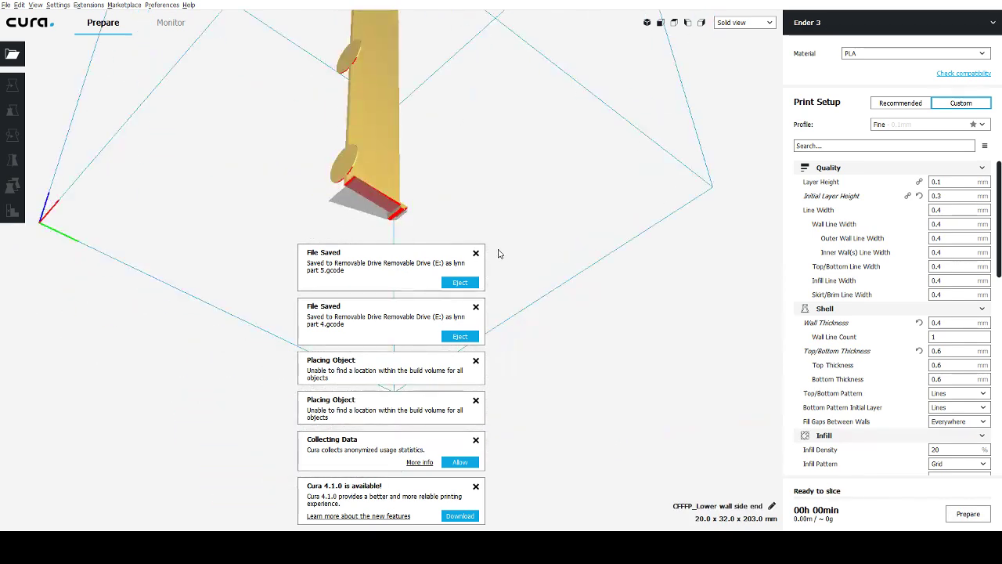
{"action": "left_click", "coordinate": [475, 253]}
{"action": "left_click", "coordinate": [475, 307]}
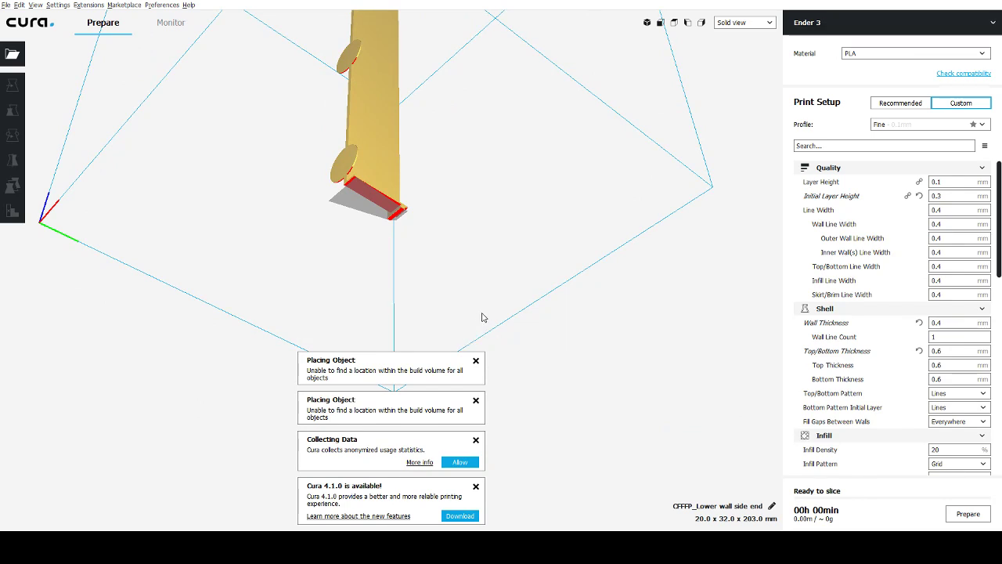
{"action": "left_click", "coordinate": [476, 361]}
Rotate the lower wall side end model 90° from upright so its long side lies along the build plate.
{"action": "right_click_drag", "start_coordinate": [507, 215], "coordinate": [354, 211]}
{"action": "left_click", "coordinate": [354, 211]}
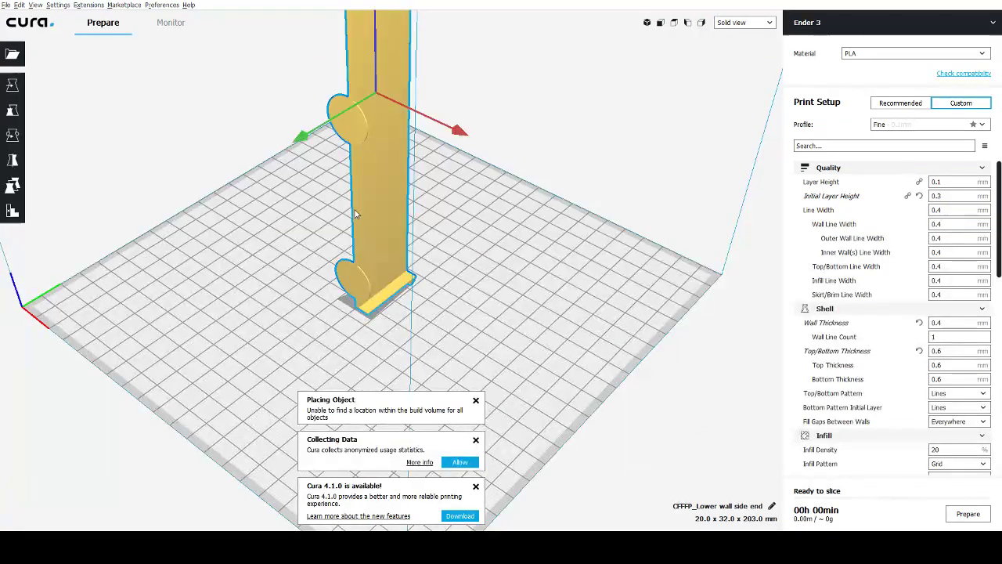
{"action": "left_click", "coordinate": [12, 135]}
{"action": "left_click_drag", "start_coordinate": [327, 139], "coordinate": [317, 278]}
Multiply the lower wall side end model by one copy.
{"action": "left_click", "coordinate": [16, 93]}
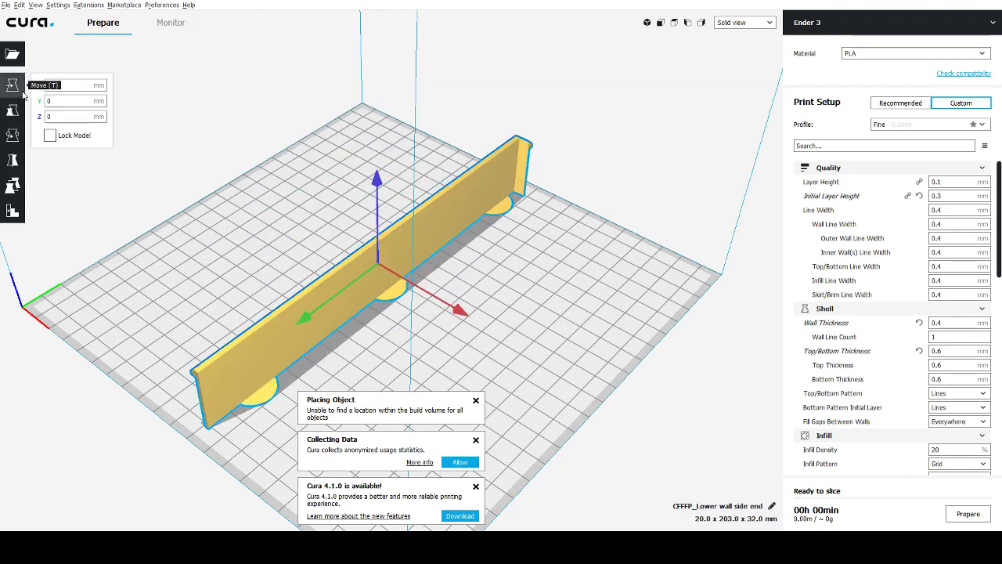
{"action": "right_click_drag", "start_coordinate": [183, 226], "coordinate": [230, 236]}
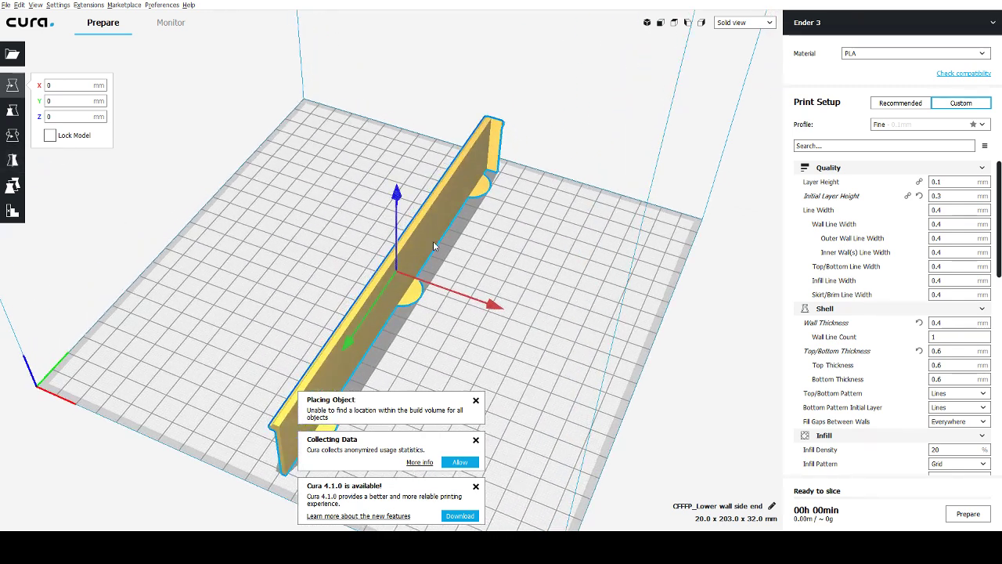
{"action": "left_click", "coordinate": [517, 273]}
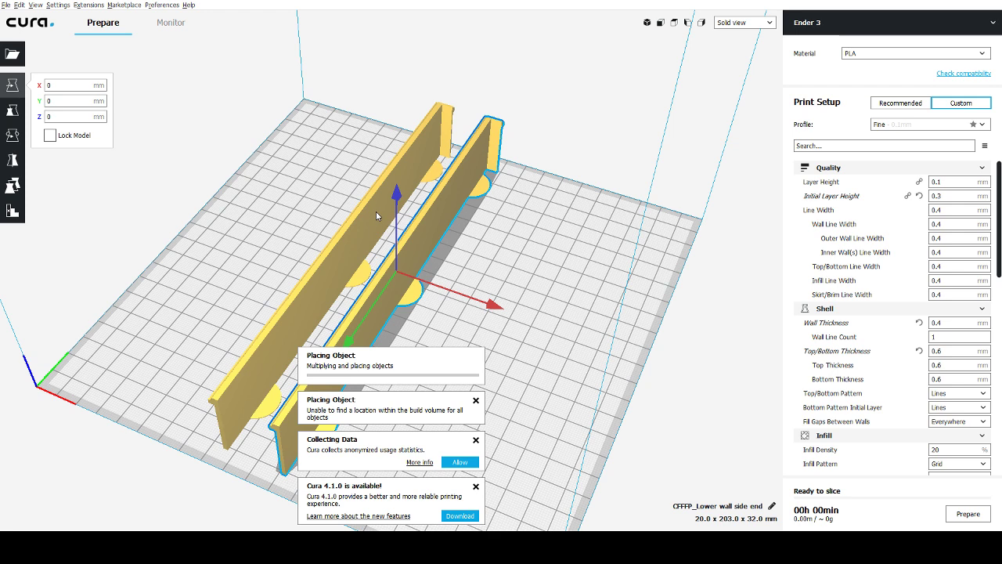
Mirror the original lower wall side end model along the X axis.
{"action": "left_click", "coordinate": [12, 160]}
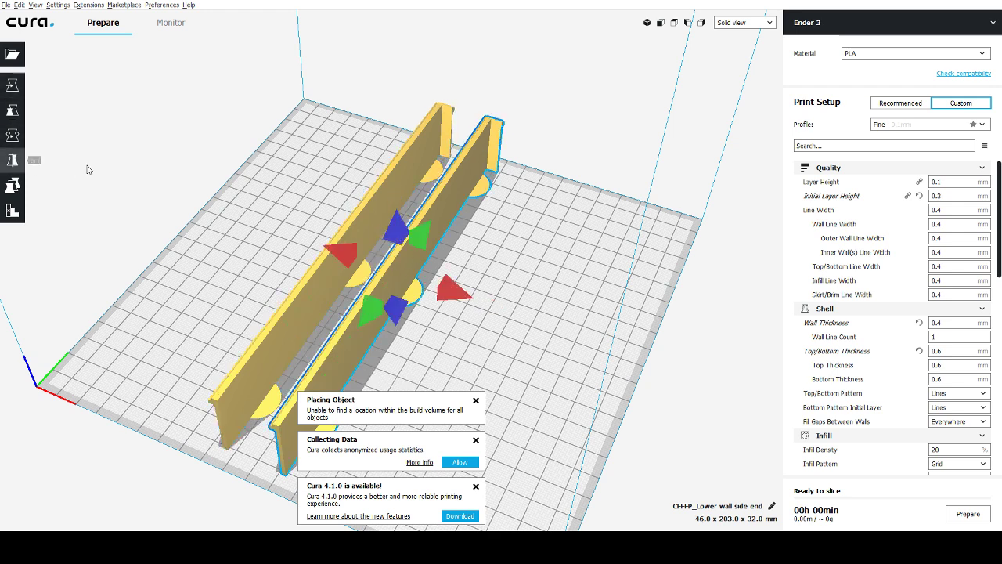
{"action": "left_click", "coordinate": [354, 261]}
{"action": "left_click", "coordinate": [13, 85]}
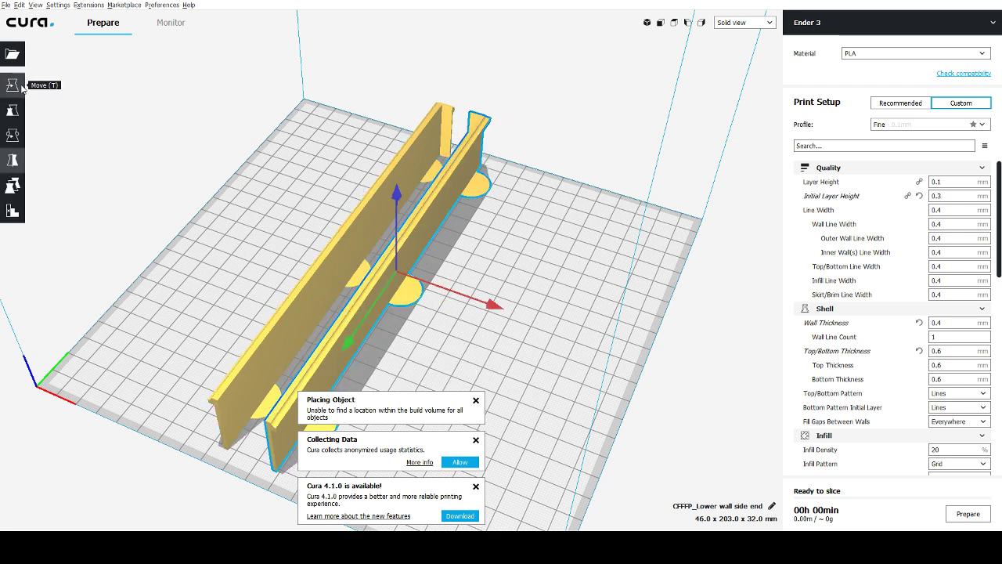
{"action": "left_click", "coordinate": [645, 288]}
{"action": "right_click_drag", "start_coordinate": [645, 288], "coordinate": [362, 278]}
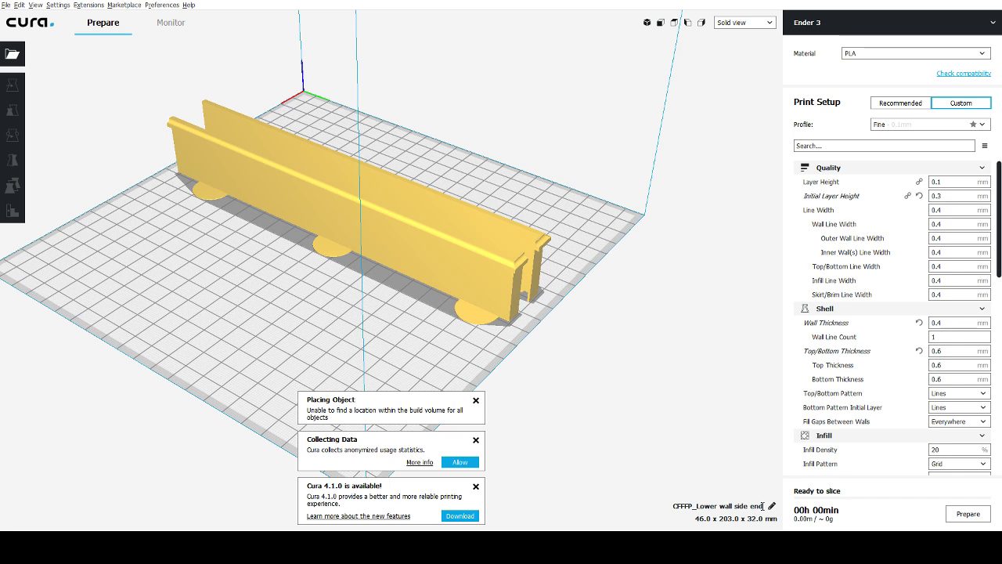
Rename the print job to the project name followed by "part 6" and slice the wall layout.
{"action": "left_click_drag", "start_coordinate": [764, 506], "coordinate": [656, 515]}
{"action": "type", "text": "lynn part 6"}
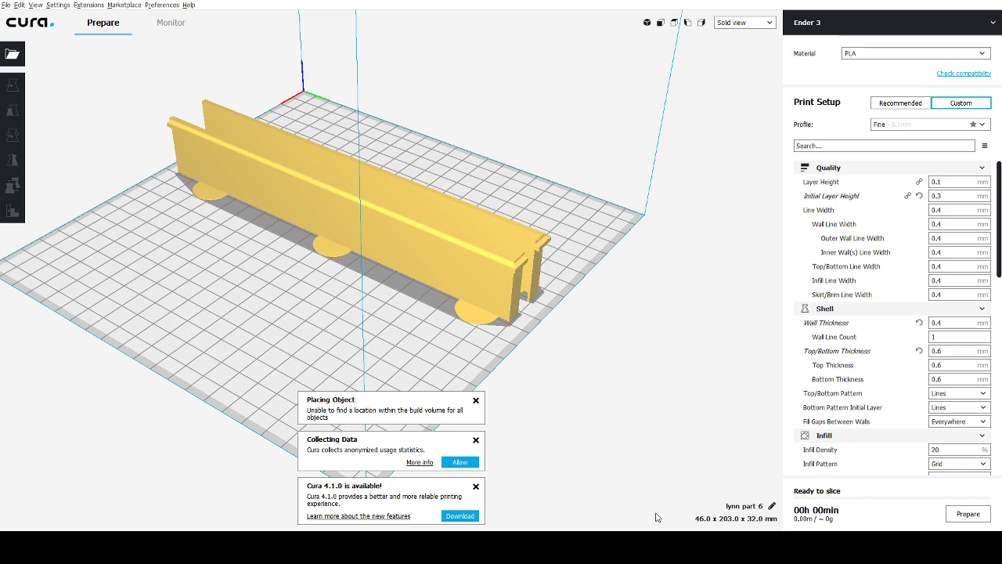
{"action": "left_click", "coordinate": [952, 516]}
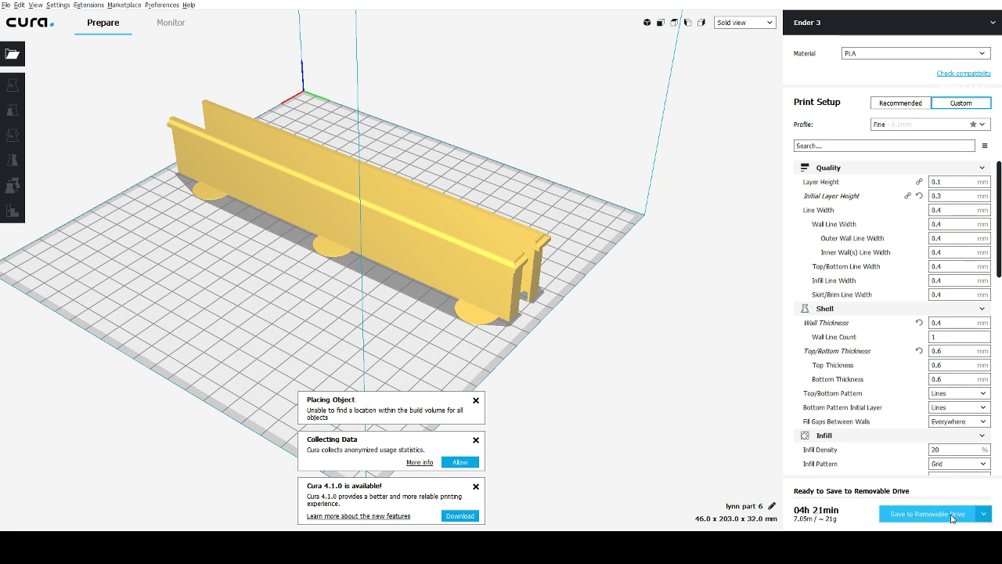
Save the sliced wall layout to the removable drive as part 6 and once more as part 7.
{"action": "right_click_drag", "start_coordinate": [572, 367], "coordinate": [551, 371]}
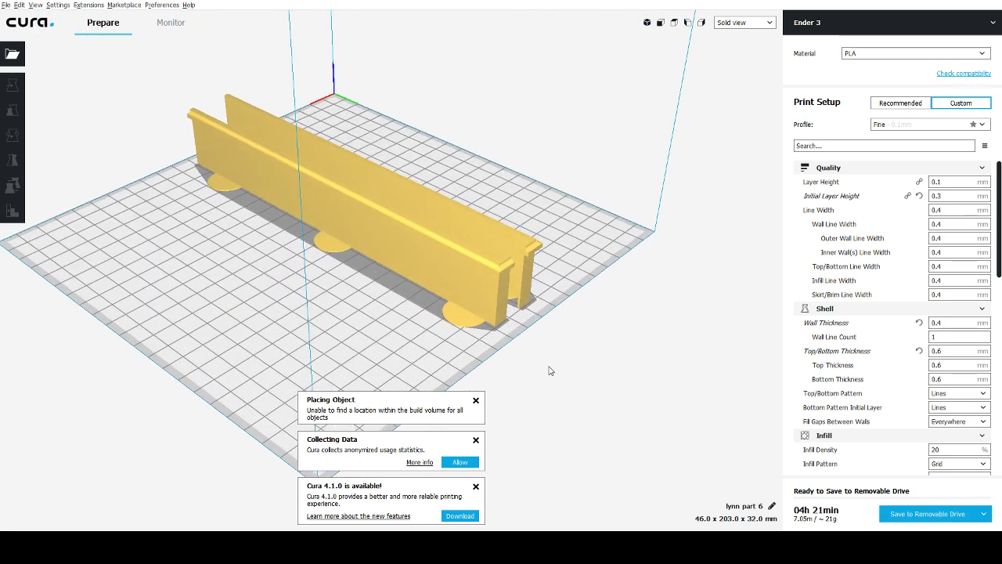
{"action": "left_click", "coordinate": [914, 509]}
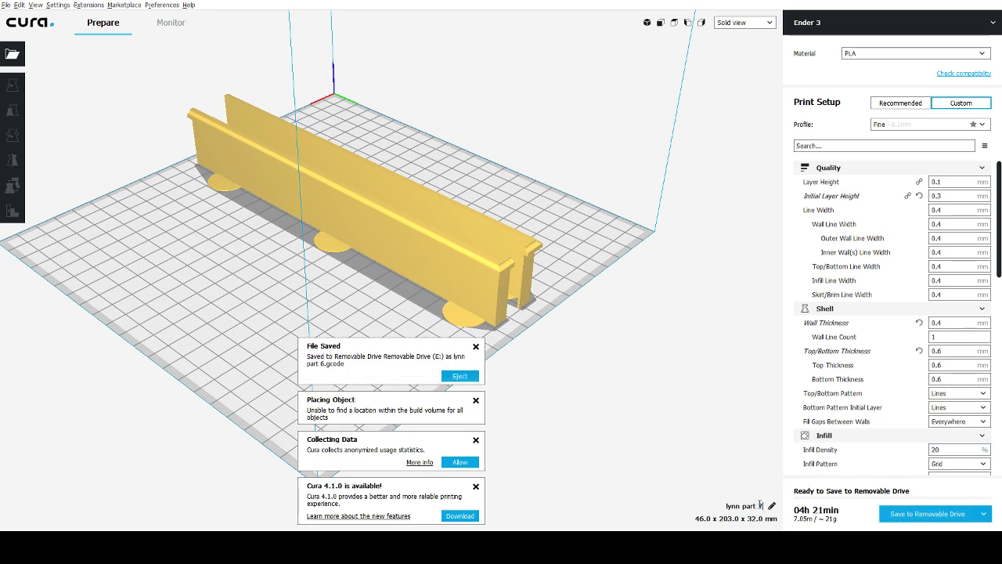
{"action": "left_click", "coordinate": [924, 513]}
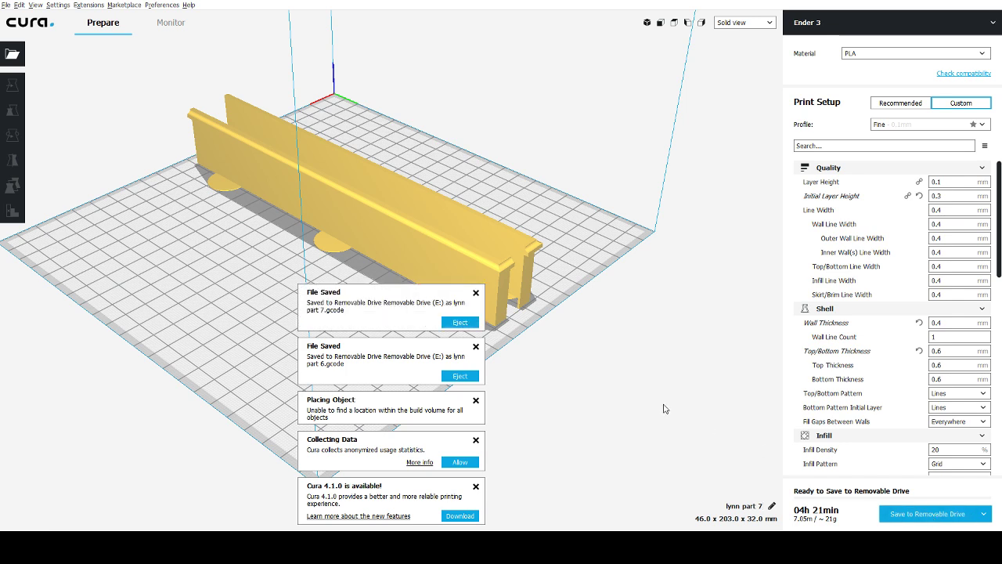
Delete both lower wall side end models from the build plate.
{"action": "right_click_drag", "start_coordinate": [666, 410], "coordinate": [605, 398]}
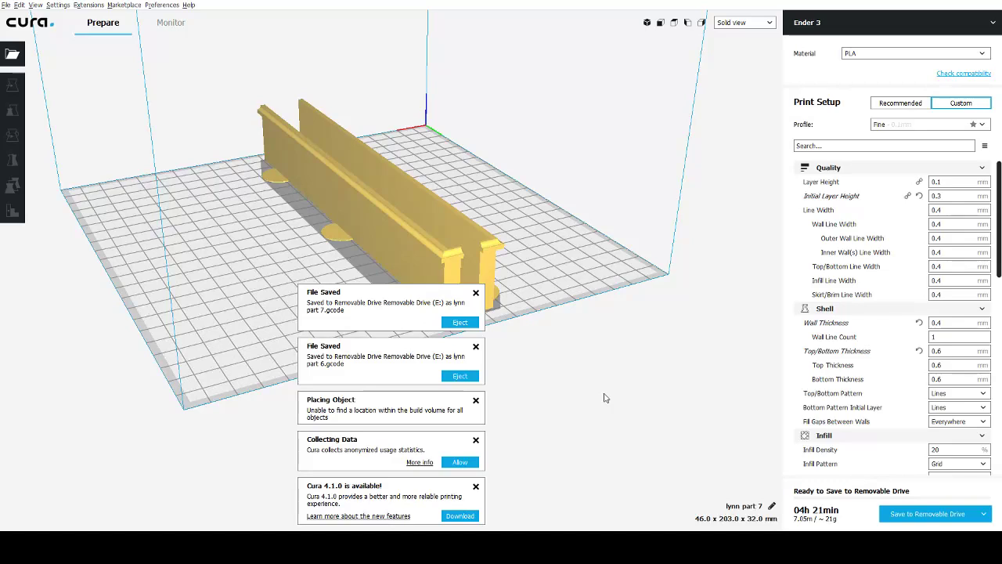
{"action": "left_click", "coordinate": [427, 251]}
{"action": "key", "text": "Delete"}
{"action": "left_click", "coordinate": [450, 240]}
{"action": "key", "text": "Delete"}
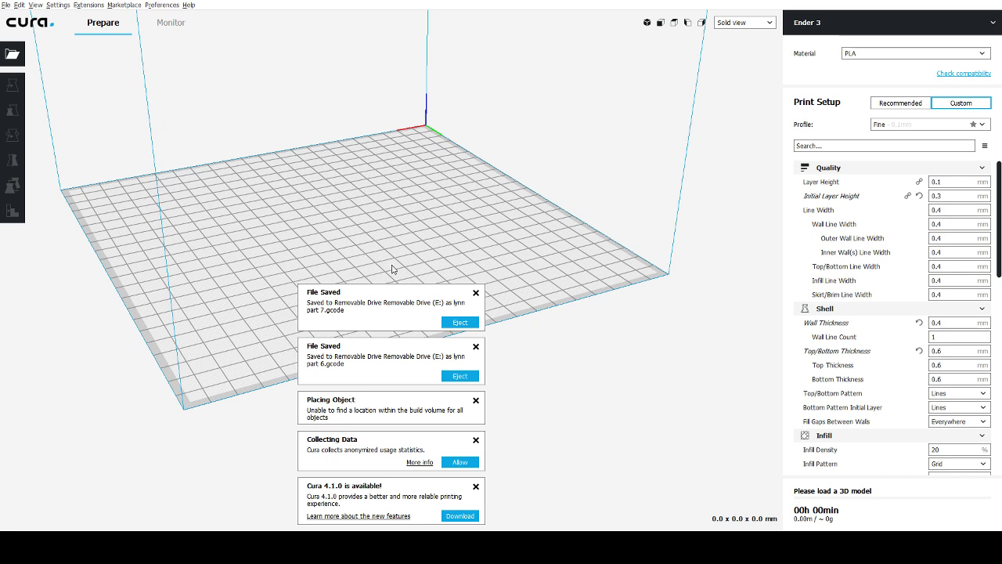
Load the CFFFP_Roof sheeting model and multiply it by one copy.
{"action": "right_click_drag", "start_coordinate": [258, 228], "coordinate": [322, 248]}
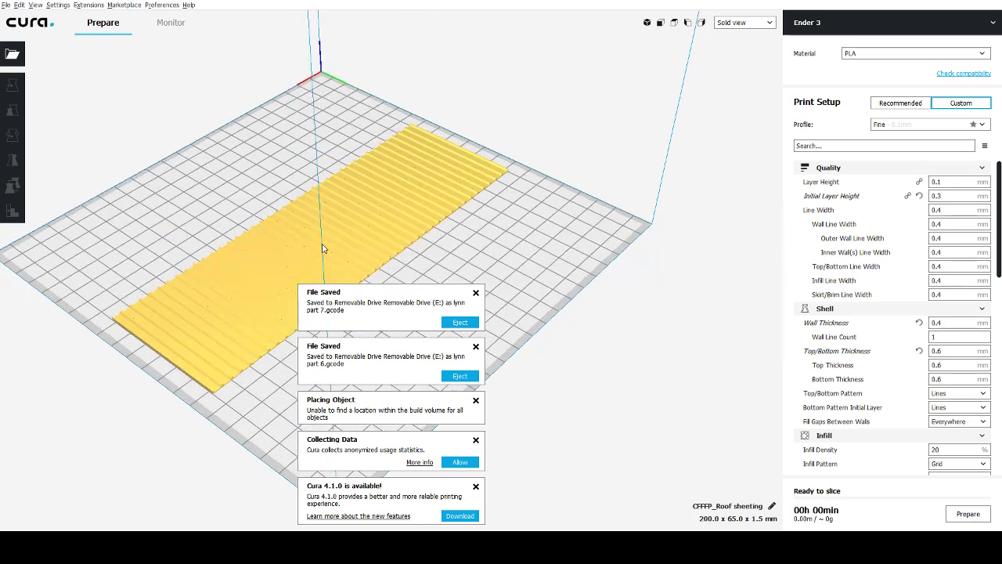
{"action": "left_click", "coordinate": [323, 248]}
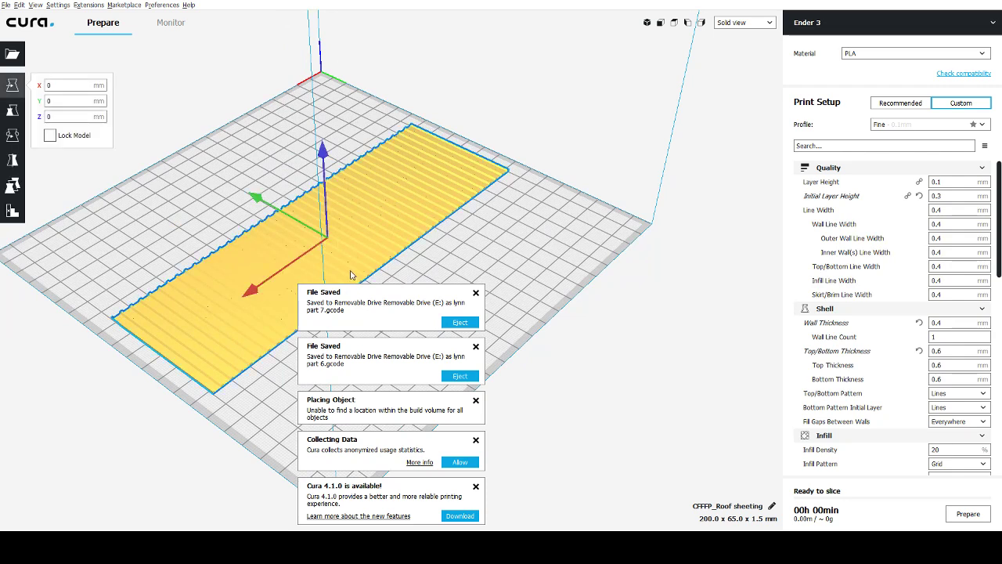
{"action": "left_click", "coordinate": [533, 278]}
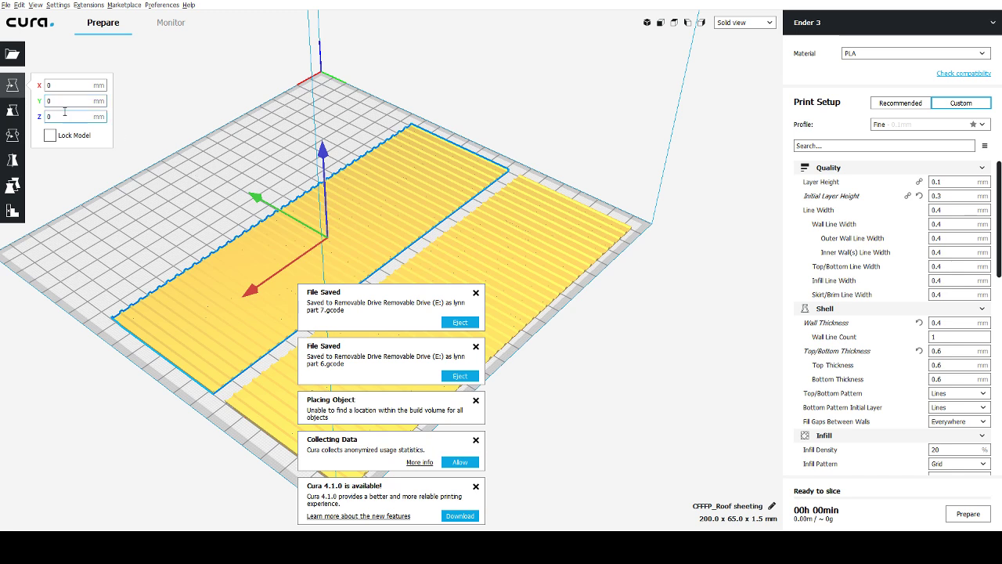
Set the Y position of the original roof sheeting model to 50 mm and that of its copy to -50 mm.
{"action": "left_click_drag", "start_coordinate": [58, 102], "coordinate": [37, 110]}
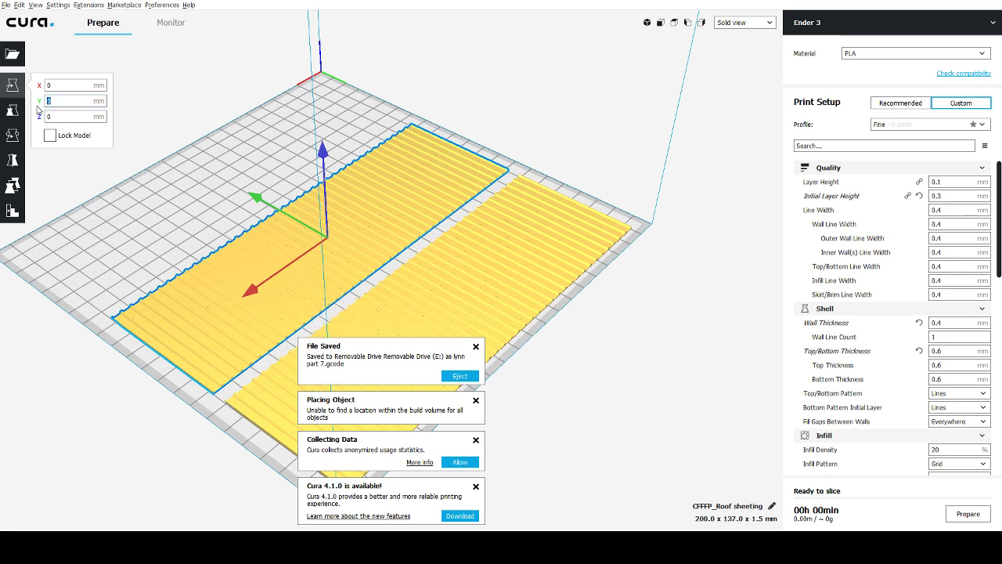
{"action": "key", "text": "Return"}
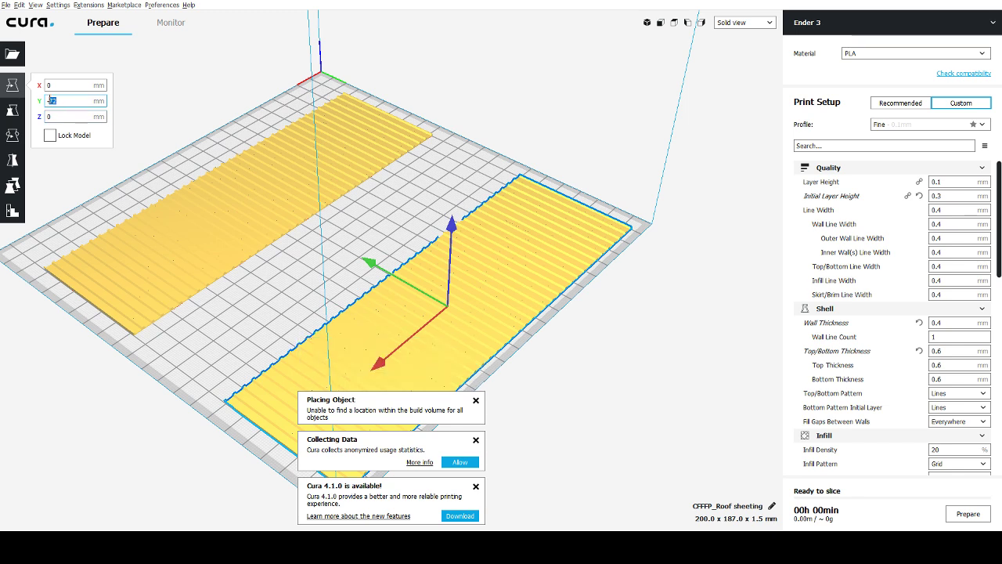
{"action": "type", "text": "0"}
{"action": "key", "text": "Return"}
Slice the layout with the two roof sheeting models.
{"action": "left_click", "coordinate": [367, 211]}
{"action": "mouse_move", "coordinate": [367, 211]}
{"action": "right_mouse_down"}
{"action": "mouse_move", "coordinate": [409, 202]}
{"action": "mouse_move", "coordinate": [408, 189]}
{"action": "mouse_move", "coordinate": [340, 218]}
{"action": "right_mouse_up"}
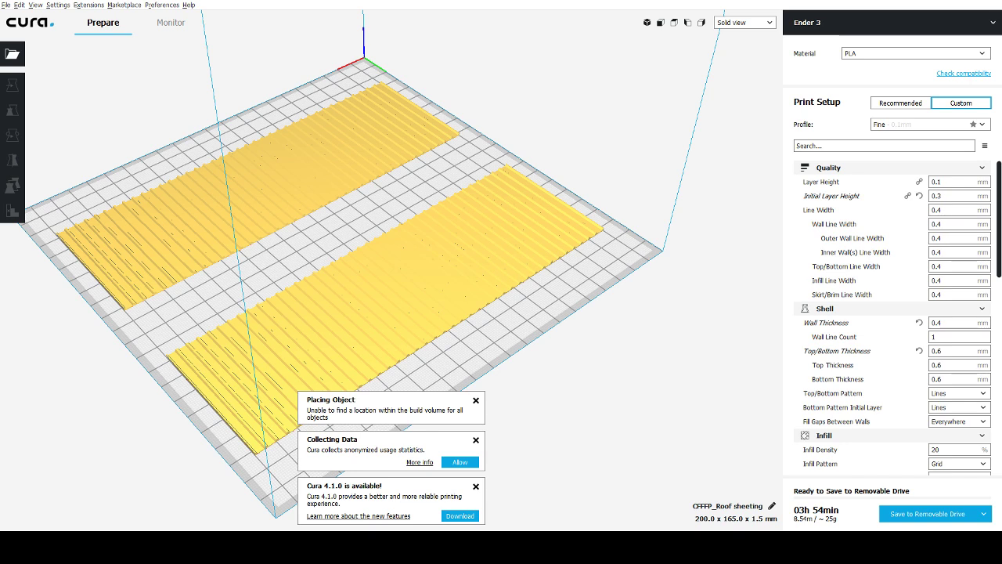
{"action": "right_click_drag", "start_coordinate": [690, 428], "coordinate": [709, 407]}
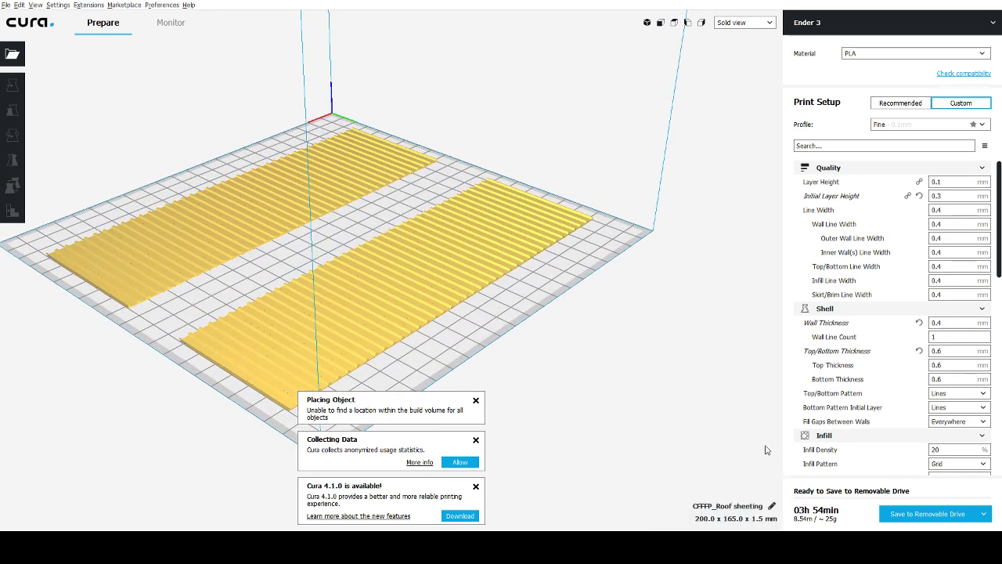
Rename the print job as "lynn part 8" and save it to the removable drive.
{"action": "left_click", "coordinate": [771, 510]}
{"action": "left_click_drag", "start_coordinate": [763, 507], "coordinate": [688, 507]}
{"action": "type", "text": "plrt 8"}
{"action": "key", "text": "Left"}
{"action": "key", "text": "Left"}
{"action": "key", "text": "Left"}
{"action": "key", "text": "Left"}
{"action": "key", "text": "Left"}
{"action": "key", "text": "Left"}
{"action": "key", "text": "Left"}
{"action": "key", "text": "Left"}
{"action": "key", "text": "Left"}
{"action": "key", "text": "Left"}
{"action": "type", "text": "ly"}
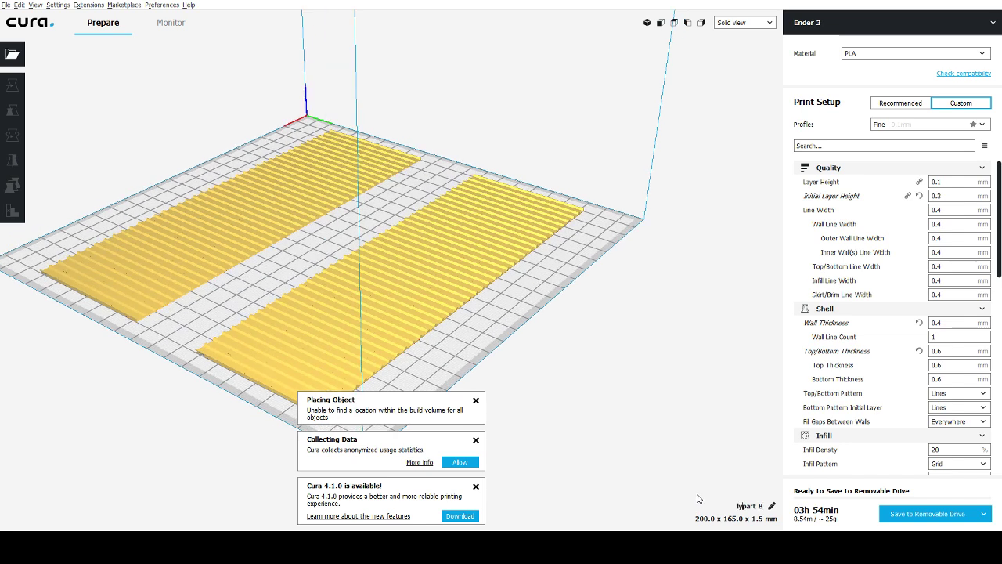
{"action": "type", "text": "nn"}
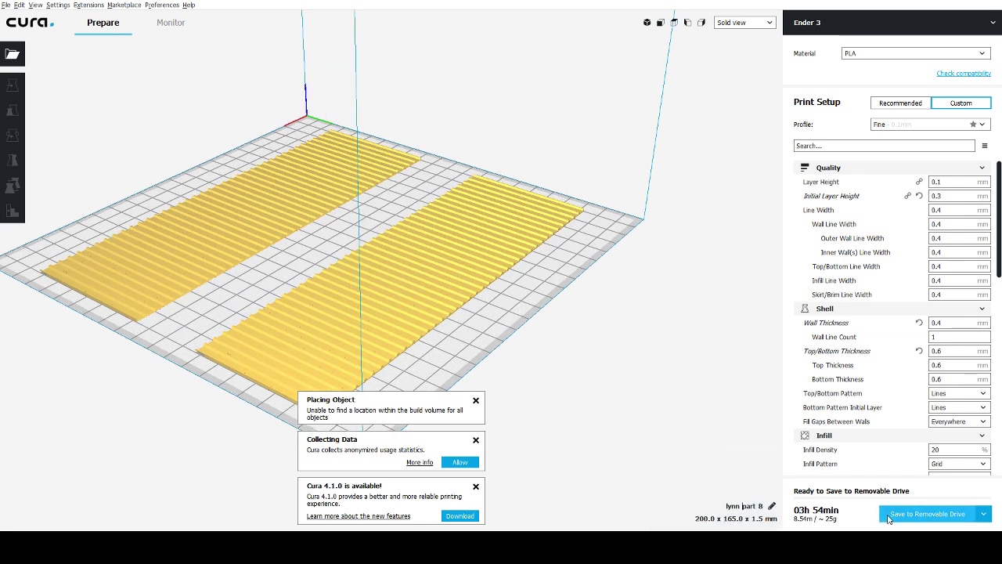
{"action": "left_click", "coordinate": [889, 516]}
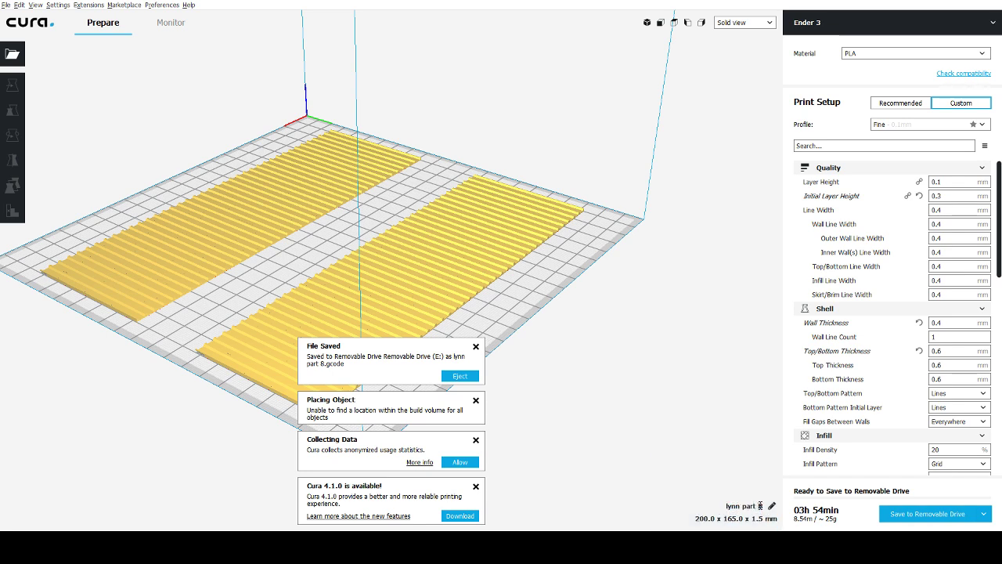
Save the same roof sheeting layout again as "lynn part 9" to the removable drive and eject the drive.
{"action": "left_click", "coordinate": [883, 515]}
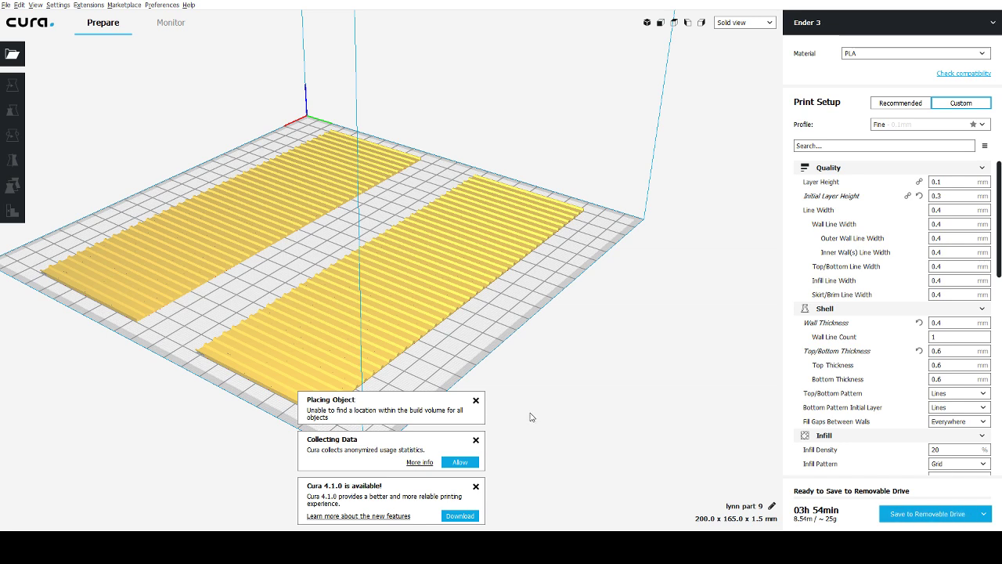
{"action": "right_click_drag", "start_coordinate": [618, 407], "coordinate": [783, 439]}
{"action": "left_click", "coordinate": [939, 515]}
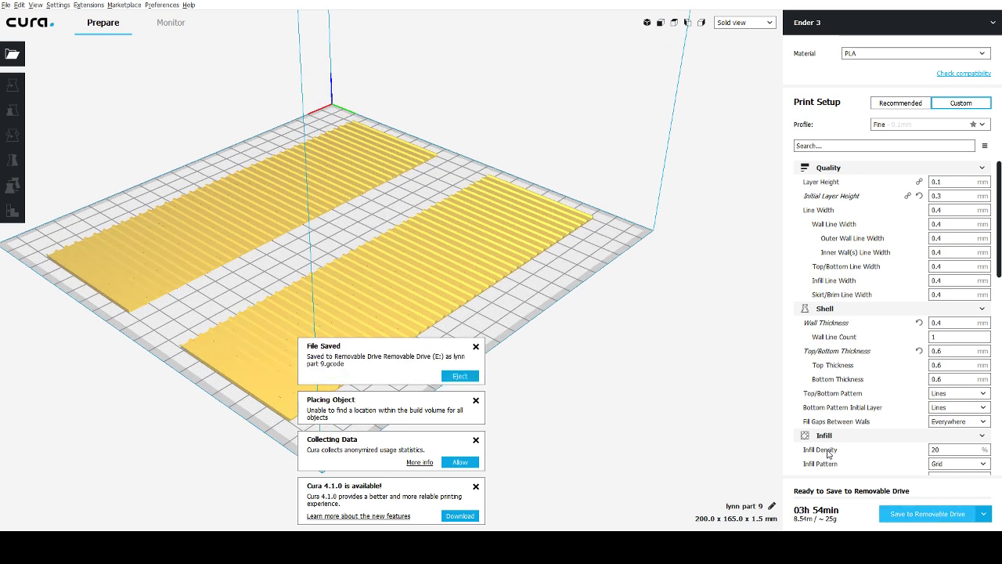
{"action": "left_click", "coordinate": [472, 376]}
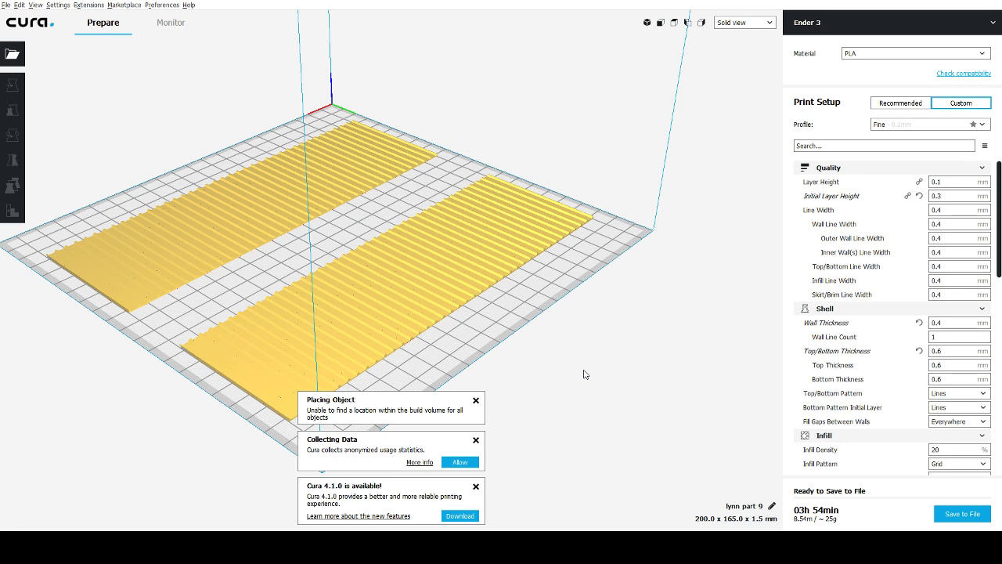
Examine the corrugated edge profile of the roof sheeting up close in solid view and in layer view.
{"action": "right_click_drag", "start_coordinate": [639, 317], "coordinate": [530, 293]}
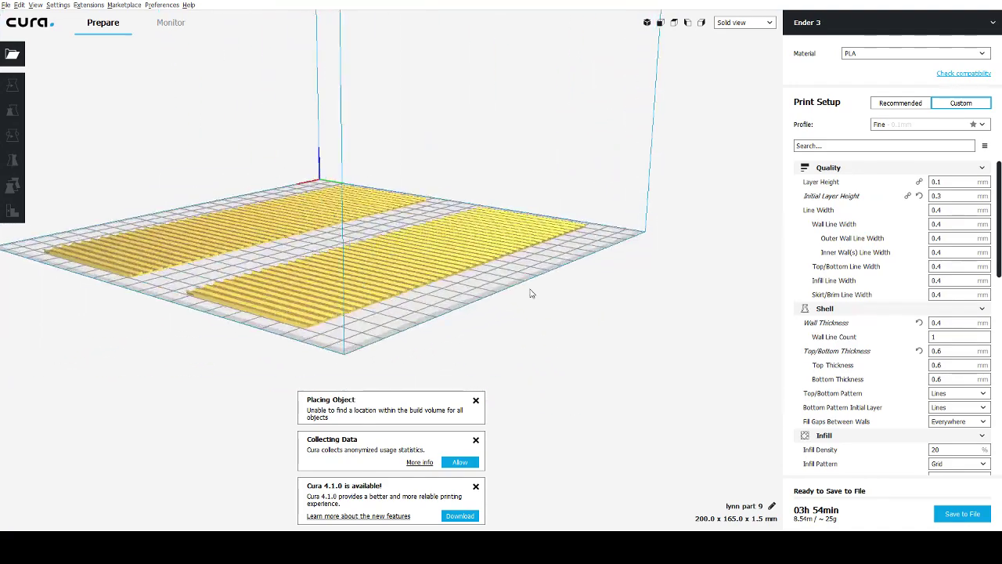
{"action": "scroll", "coordinate": [530, 293], "scroll_direction": "up", "scroll_amount": 10}
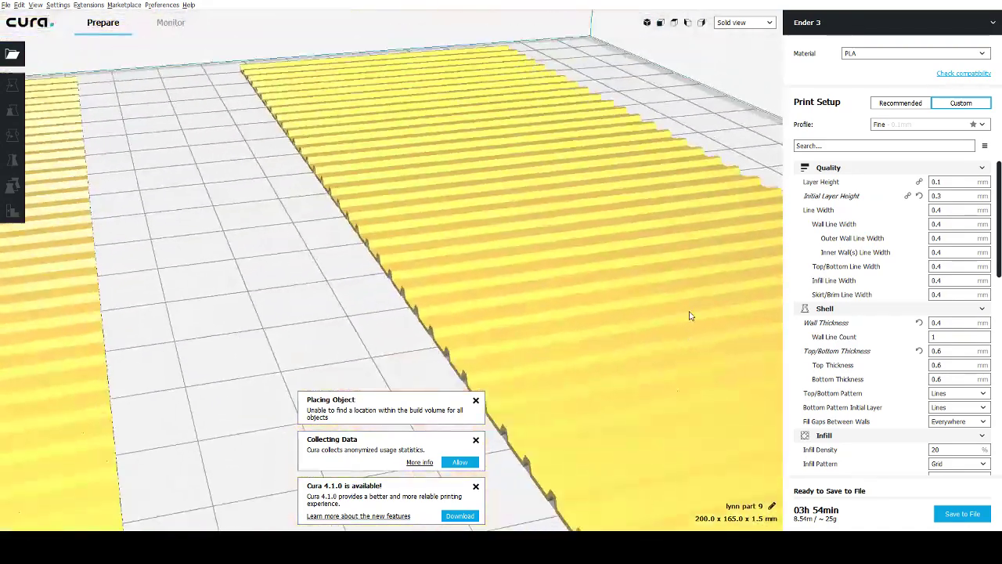
{"action": "right_click_drag", "start_coordinate": [691, 316], "coordinate": [553, 302]}
{"action": "scroll", "coordinate": [550, 300], "scroll_direction": "up", "scroll_amount": 5}
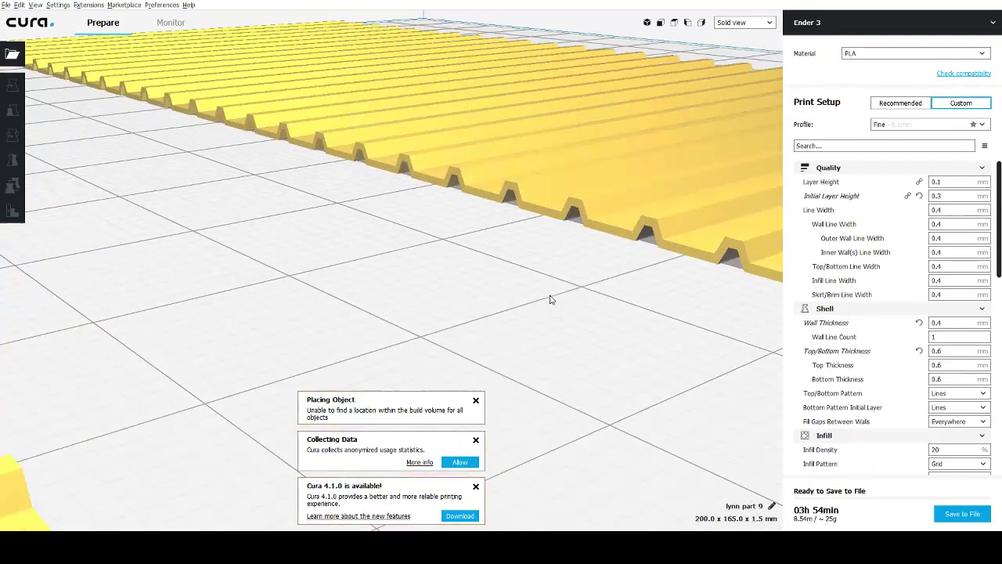
{"action": "scroll", "coordinate": [551, 300], "scroll_direction": "up", "scroll_amount": 2}
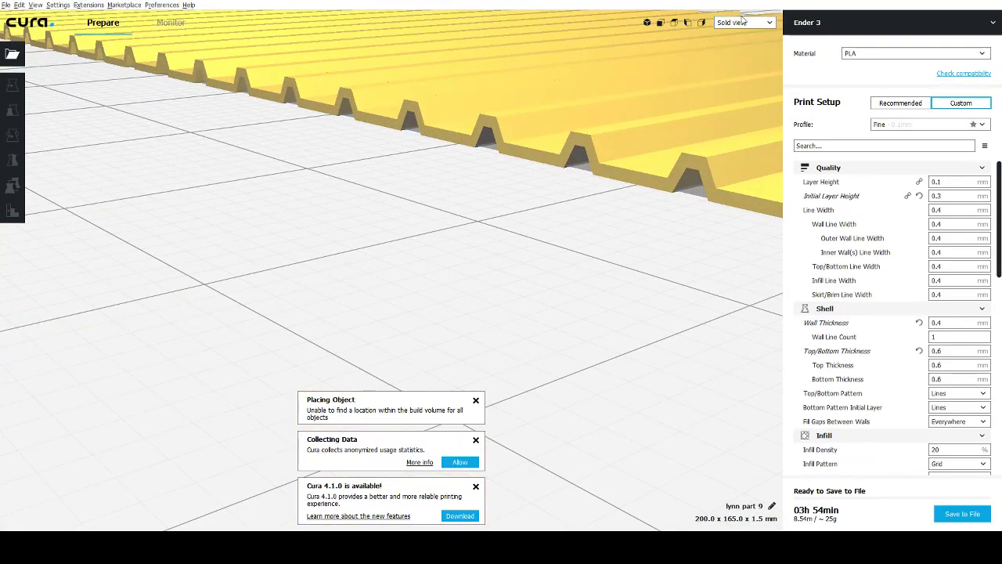
{"action": "left_click", "coordinate": [742, 56]}
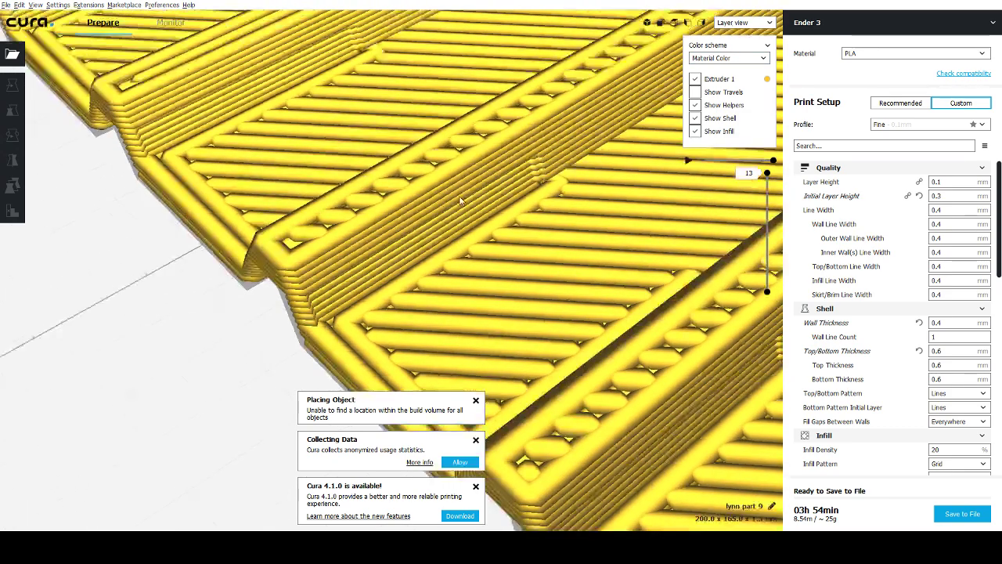
{"action": "right_click_drag", "start_coordinate": [456, 155], "coordinate": [512, 165]}
{"action": "middle_click_drag", "start_coordinate": [512, 165], "coordinate": [486, 195]}
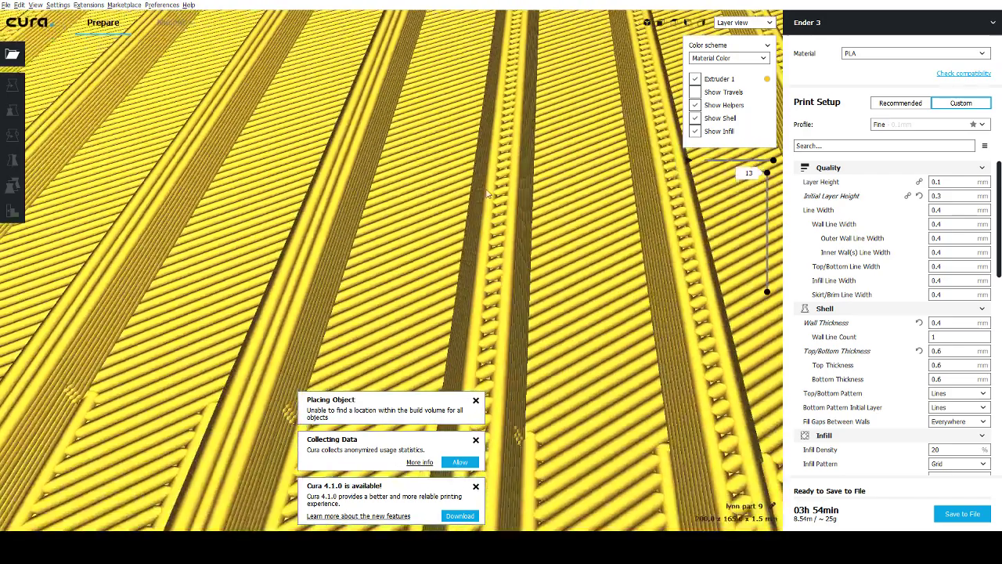
{"action": "mouse_move", "coordinate": [486, 194]}
{"action": "right_mouse_down"}
{"action": "mouse_move", "coordinate": [486, 174]}
{"action": "mouse_move", "coordinate": [509, 196]}
{"action": "mouse_move", "coordinate": [512, 180]}
{"action": "mouse_move", "coordinate": [480, 196]}
{"action": "right_mouse_up"}
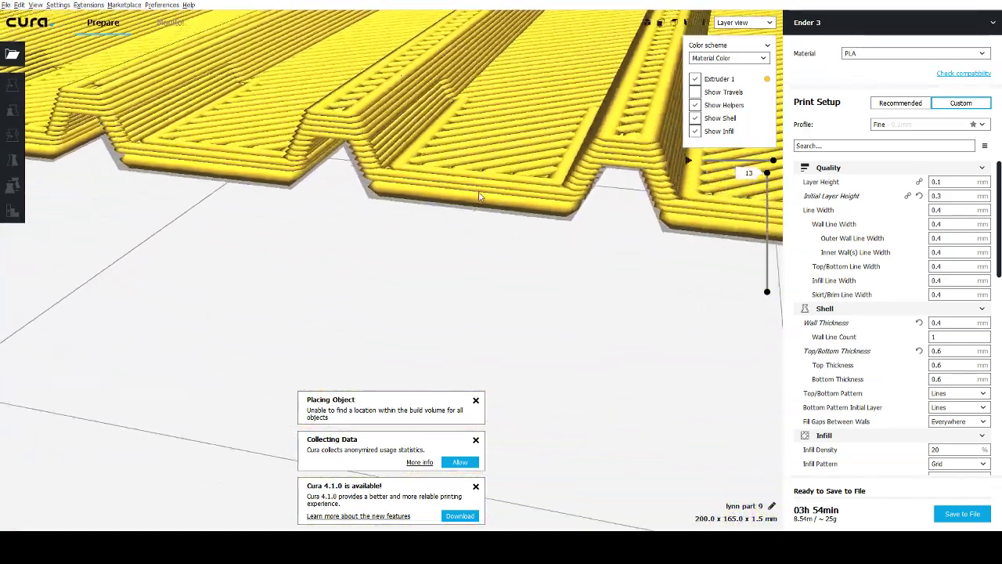
{"action": "scroll", "coordinate": [480, 197], "scroll_direction": "down", "scroll_amount": 10}
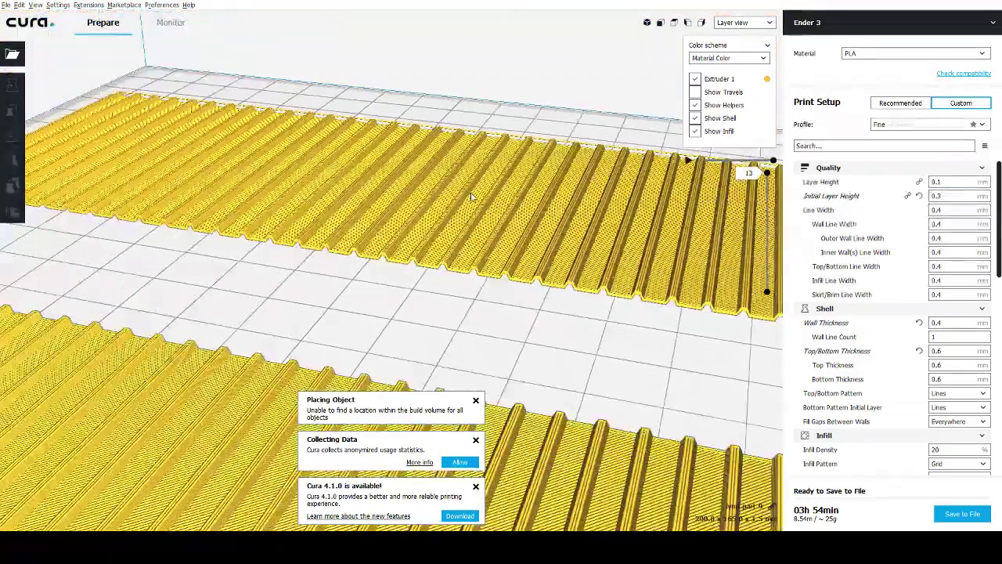
Preview layer 1 of both roof sheets, restore the preview to layer 13 and examine the finished corrugations.
{"action": "left_click_drag", "start_coordinate": [767, 172], "coordinate": [768, 285]}
{"action": "scroll", "coordinate": [581, 374], "scroll_direction": "up", "scroll_amount": 6}
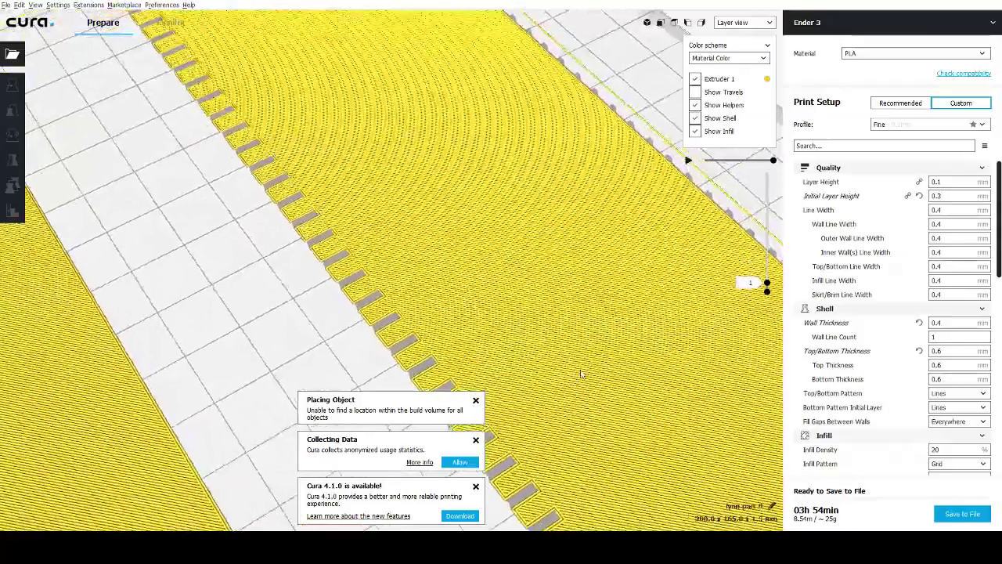
{"action": "scroll", "coordinate": [581, 374], "scroll_direction": "down", "scroll_amount": 8}
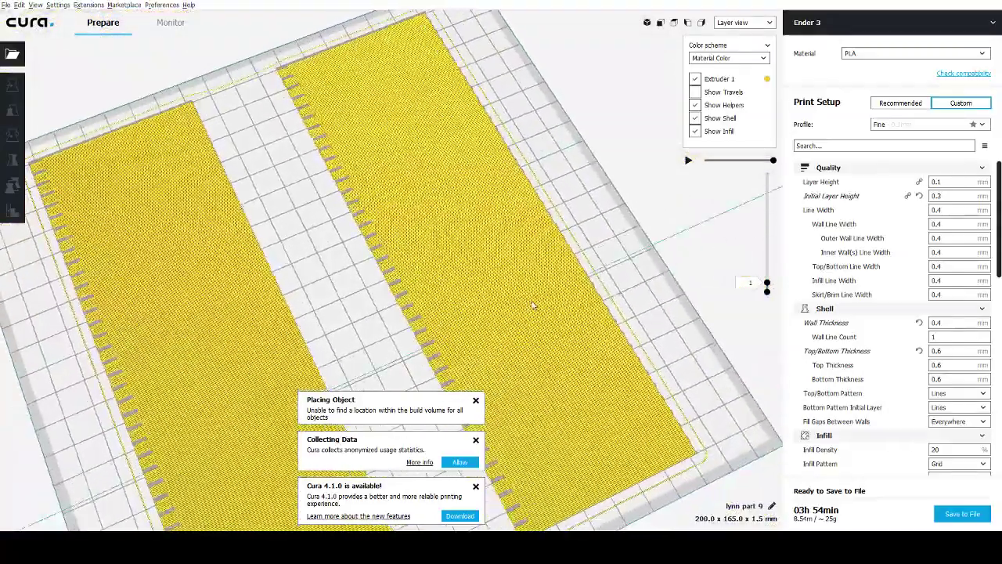
{"action": "scroll", "coordinate": [533, 305], "scroll_direction": "down", "scroll_amount": 2}
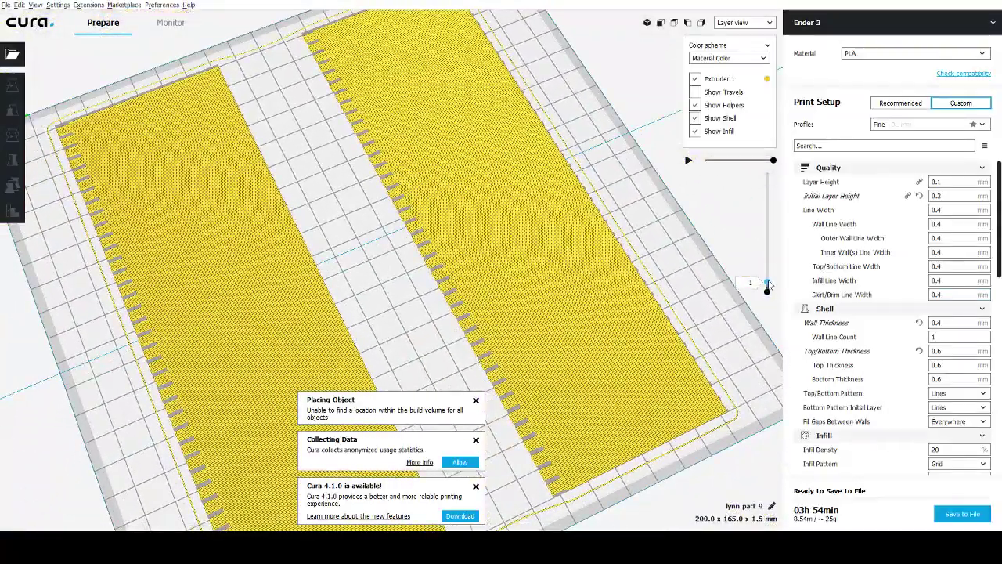
{"action": "left_click_drag", "start_coordinate": [768, 285], "coordinate": [774, 173]}
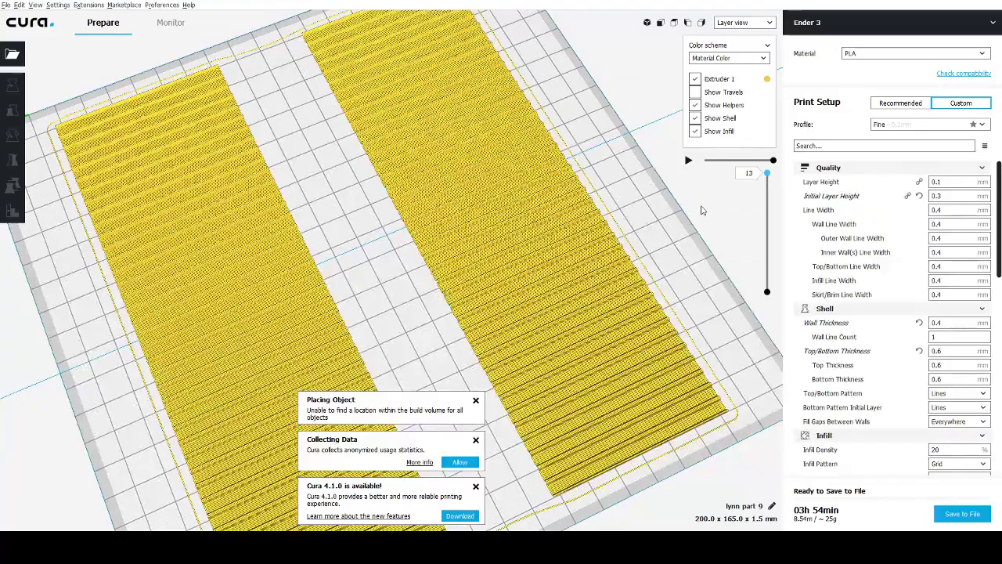
{"action": "right_click_drag", "start_coordinate": [646, 285], "coordinate": [673, 238]}
{"action": "scroll", "coordinate": [441, 370], "scroll_direction": "up", "scroll_amount": 2}
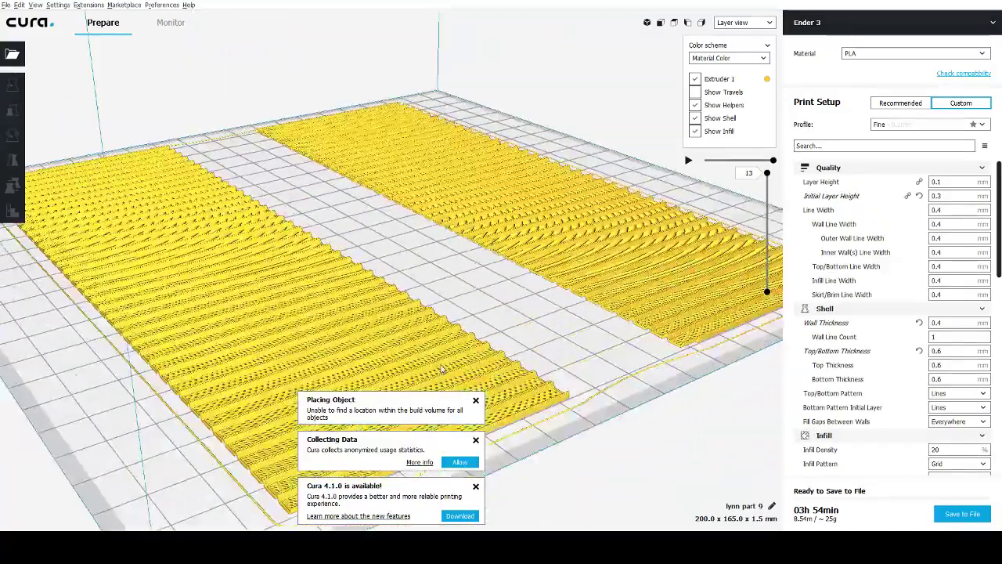
{"action": "scroll", "coordinate": [442, 370], "scroll_direction": "up", "scroll_amount": 3}
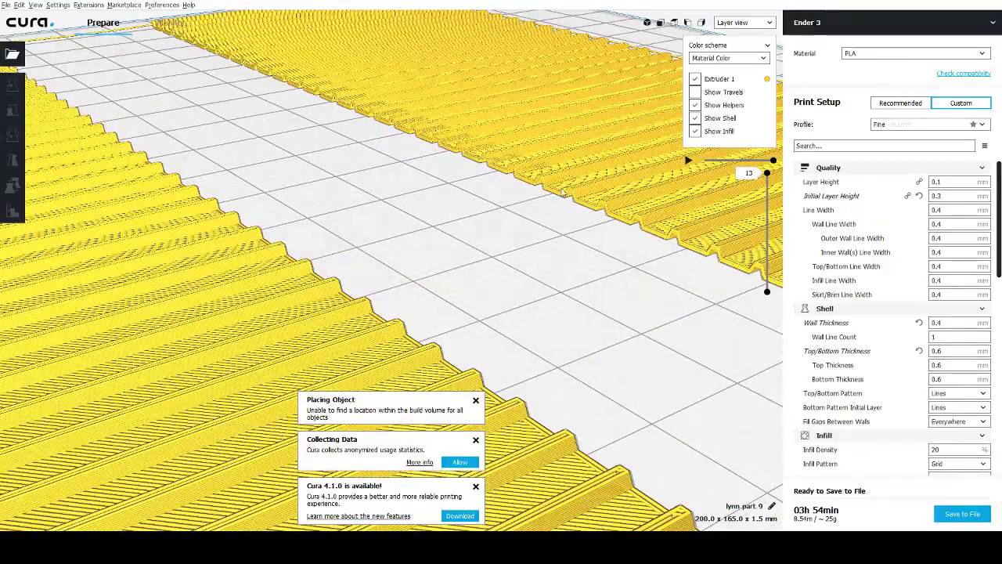